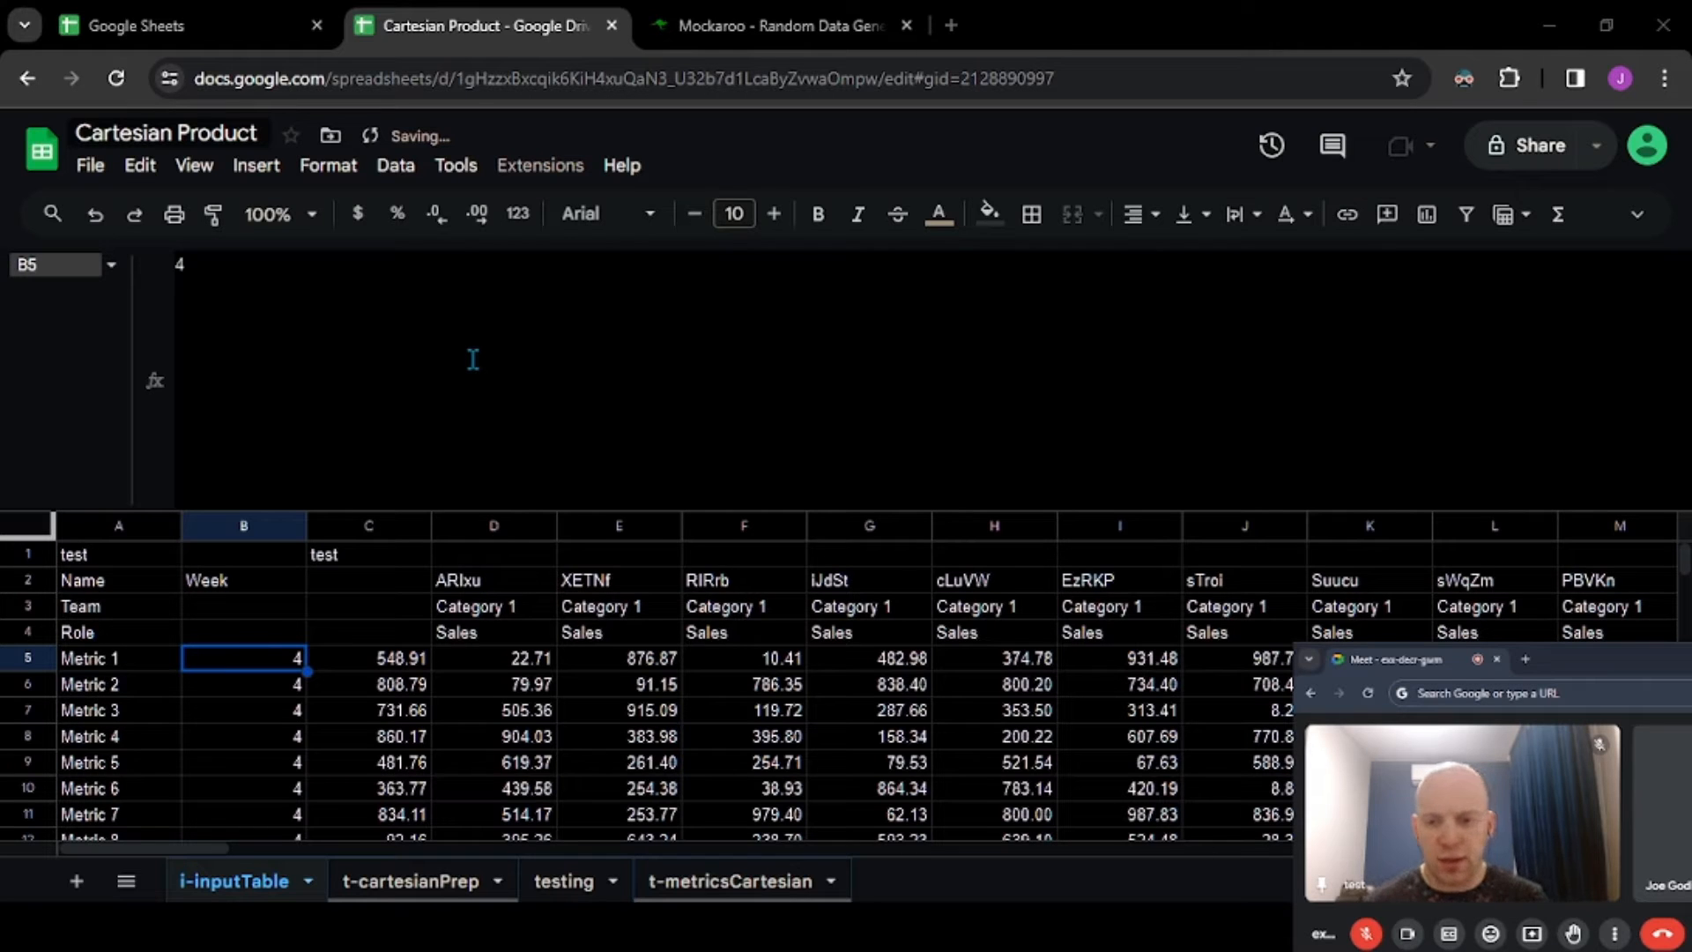
- Examine the i-inputTable layout: the Name, Team and Role header rows, the metric and week columns, and the numeric values
click(471, 580)
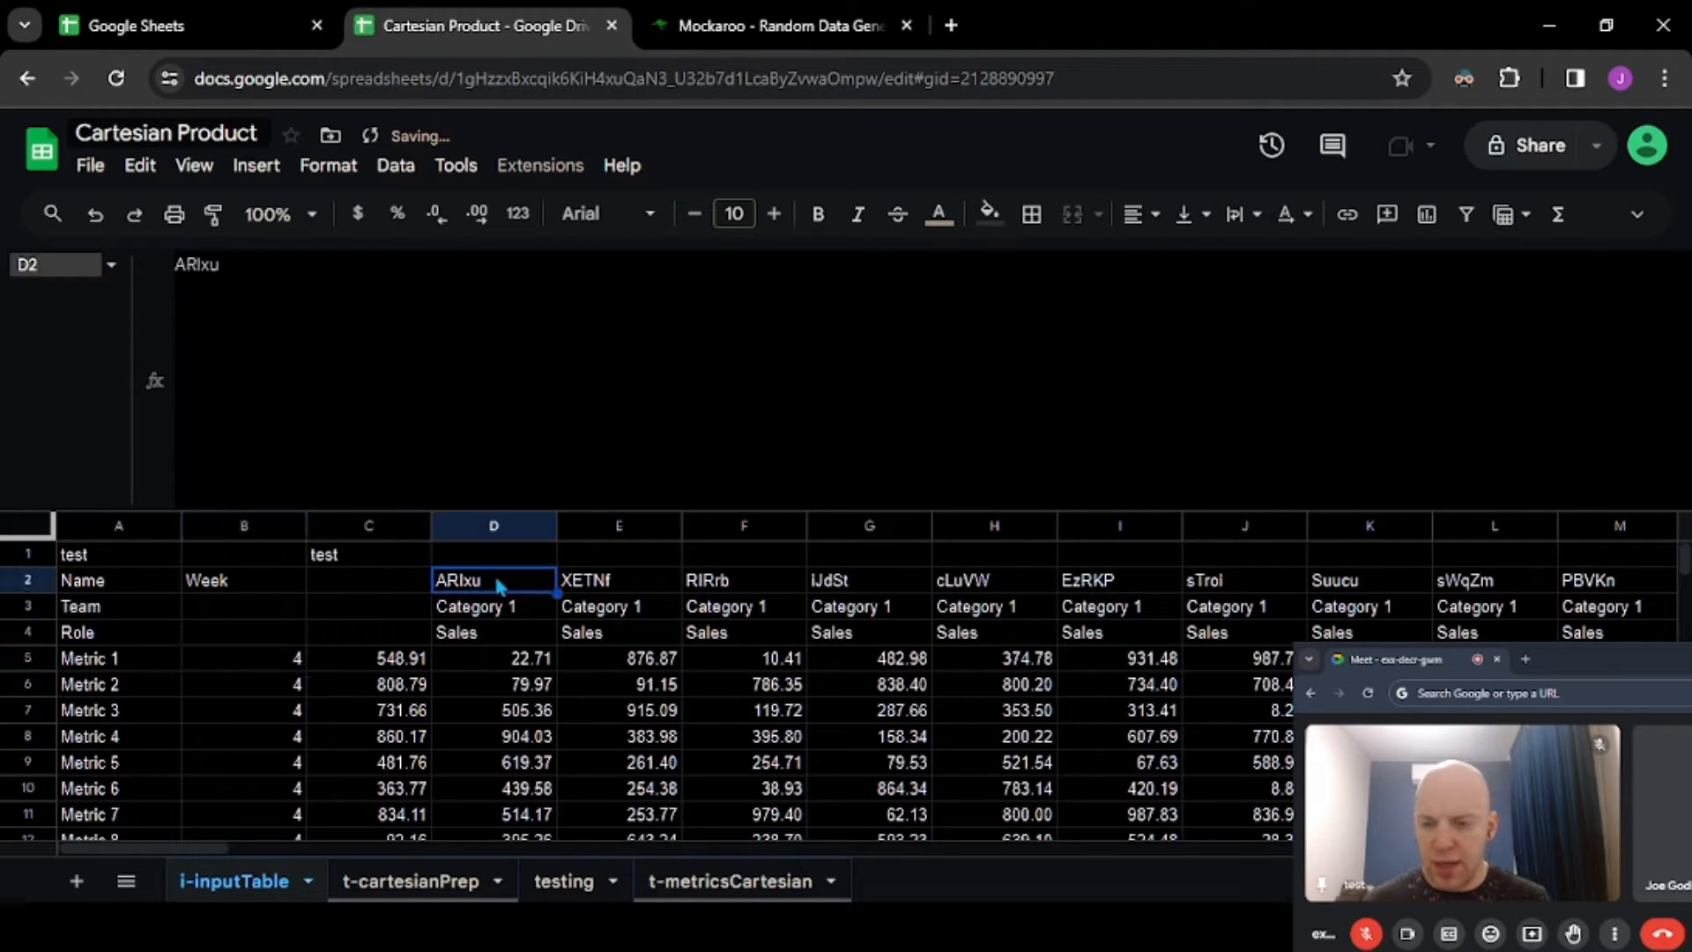
click(207, 531)
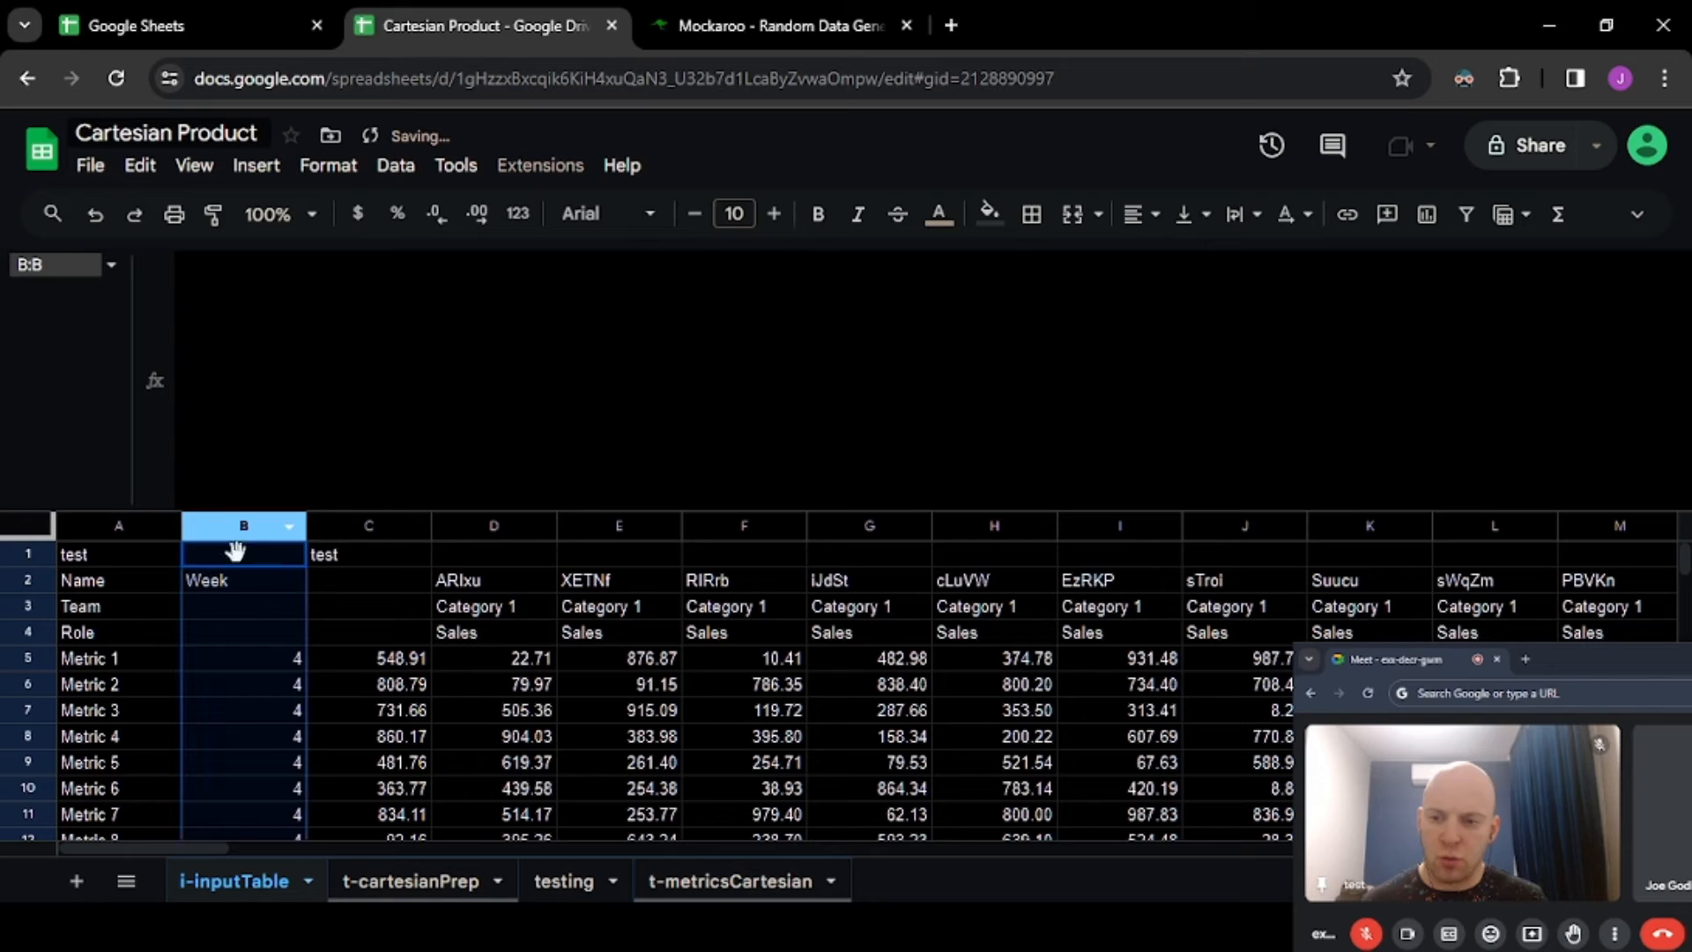
click(108, 531)
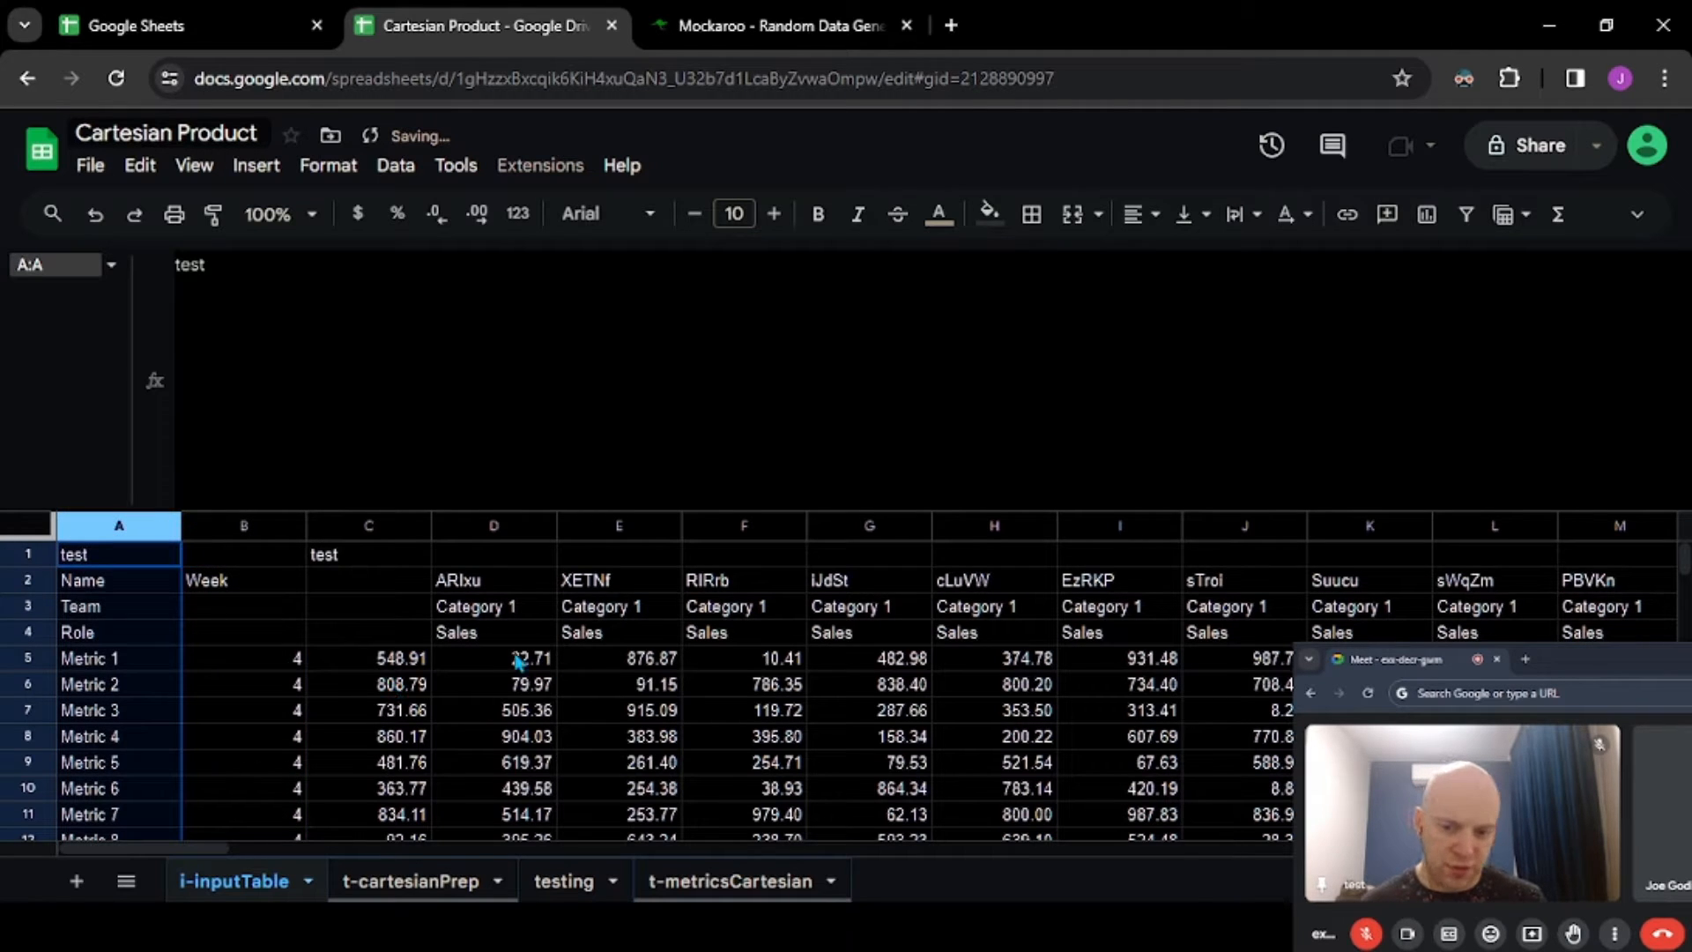
click(710, 716)
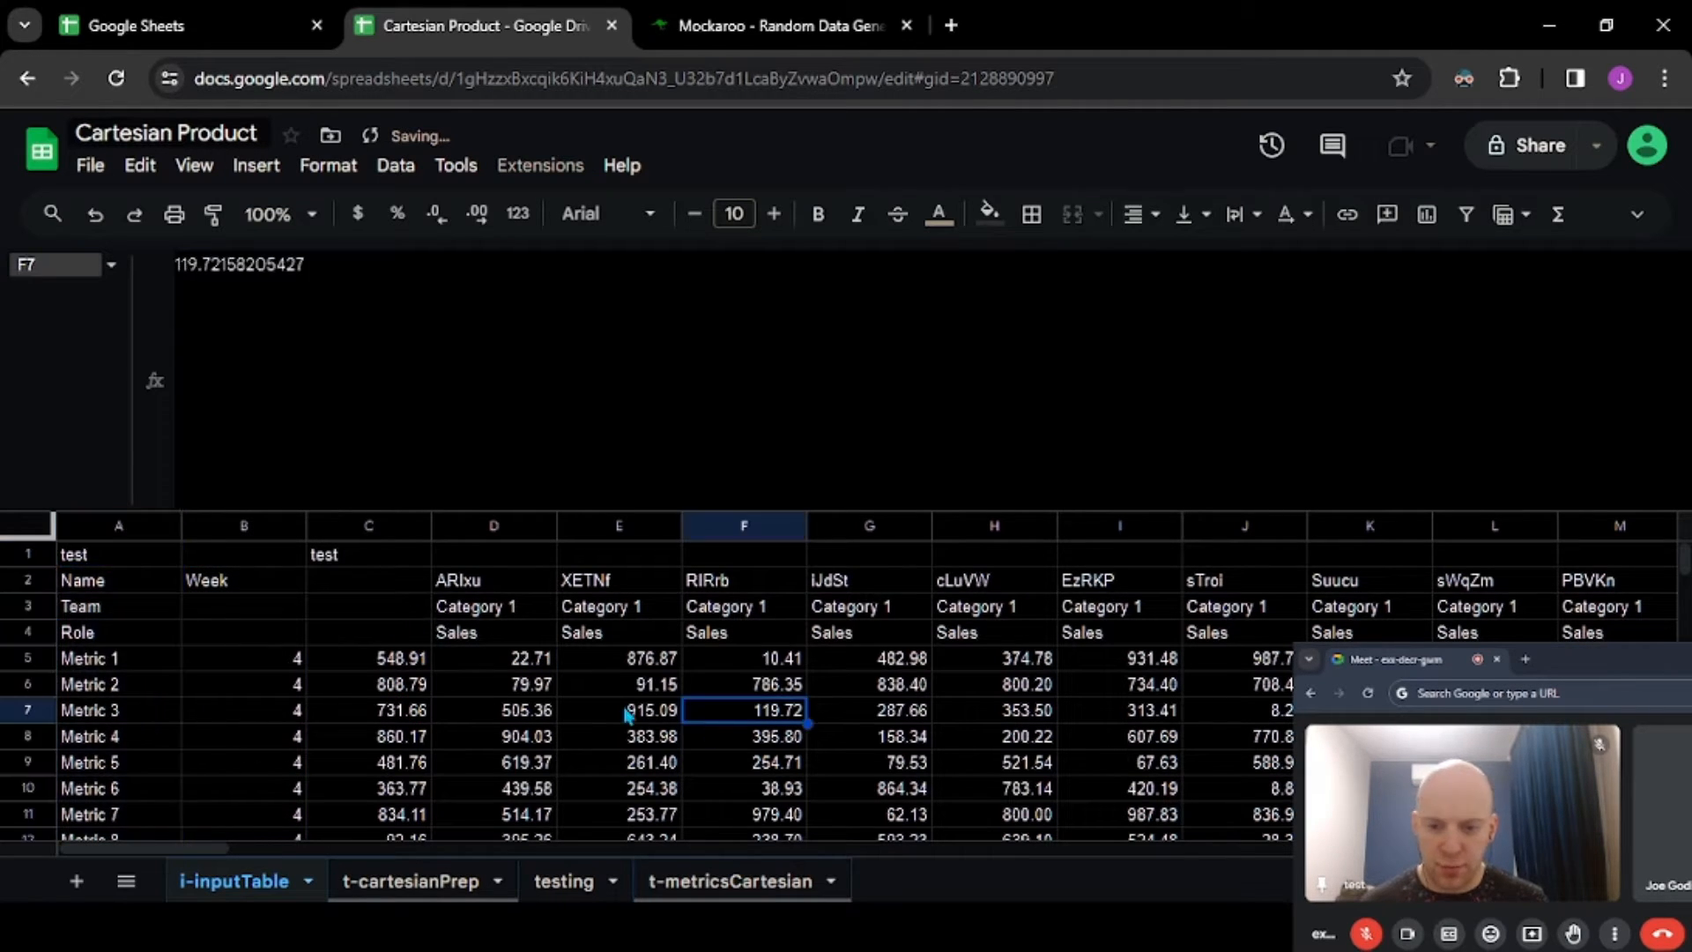
click(407, 670)
drag(407, 675, 679, 769)
click(778, 739)
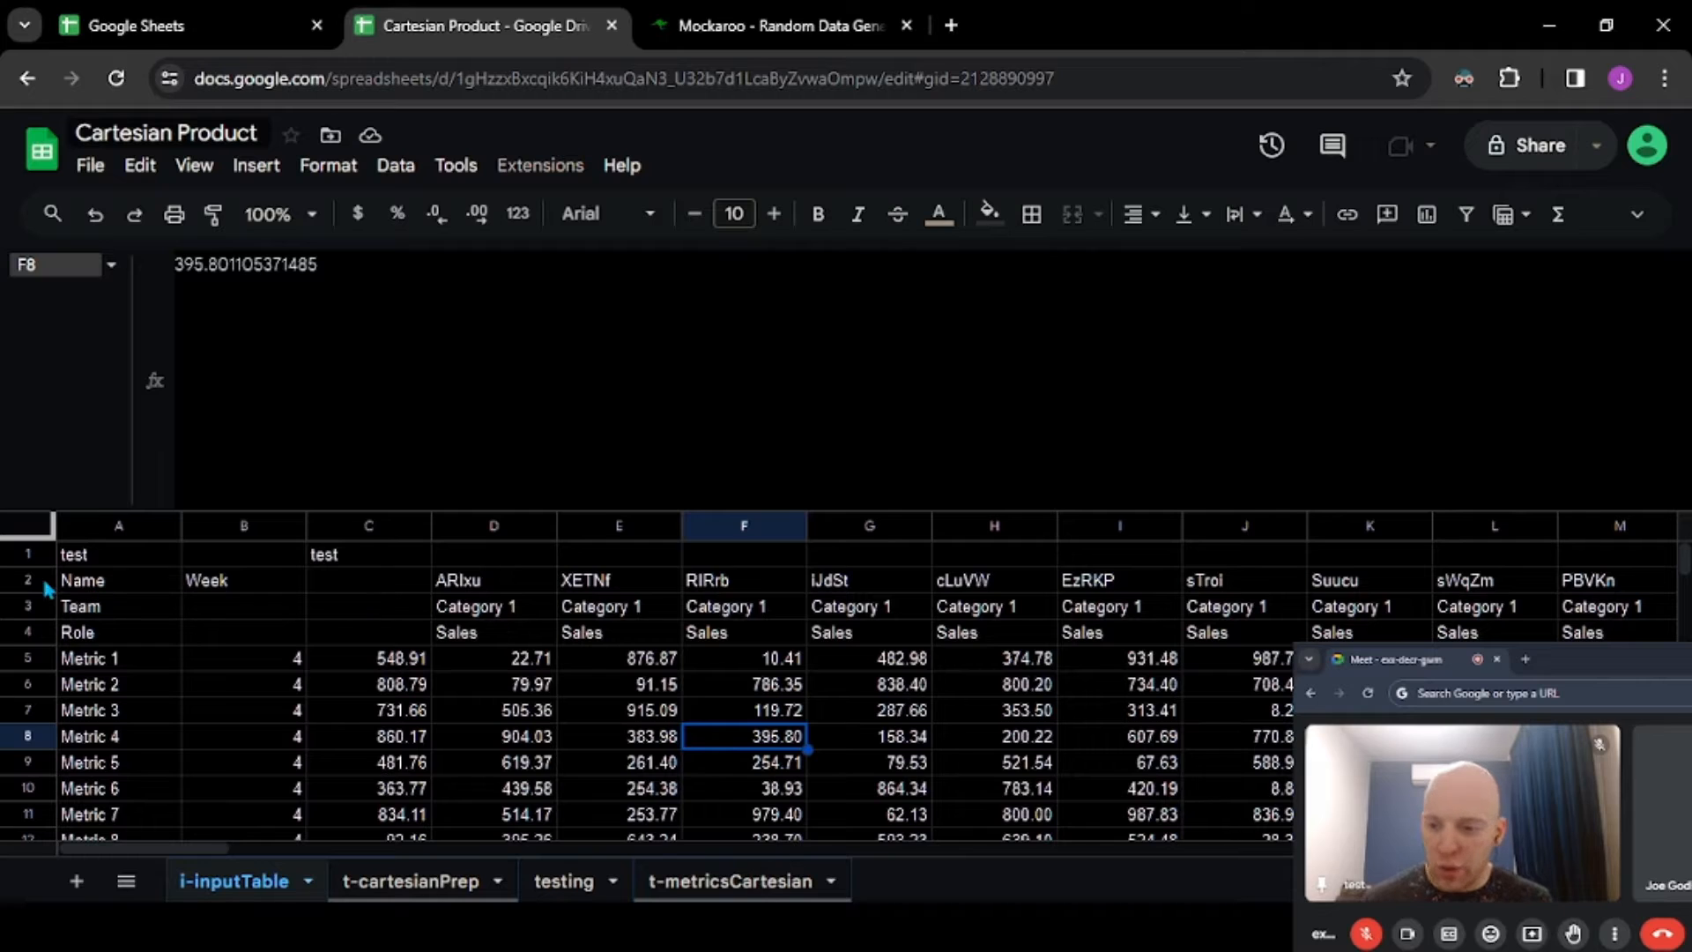
drag(27, 586, 25, 595)
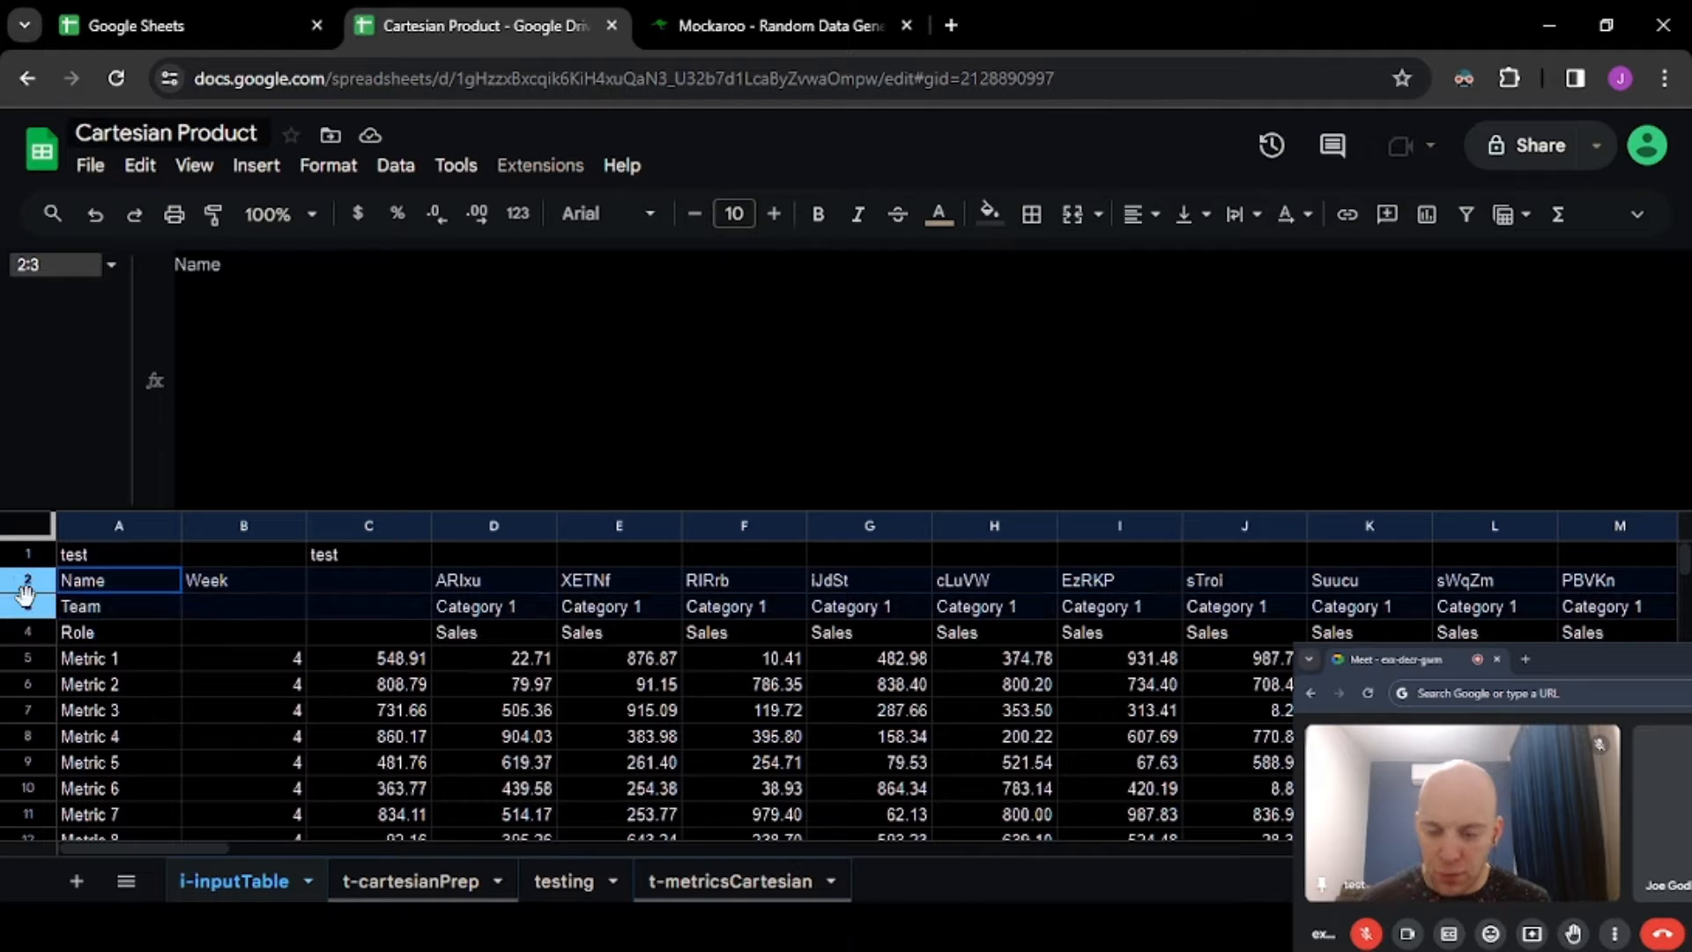
click(24, 634)
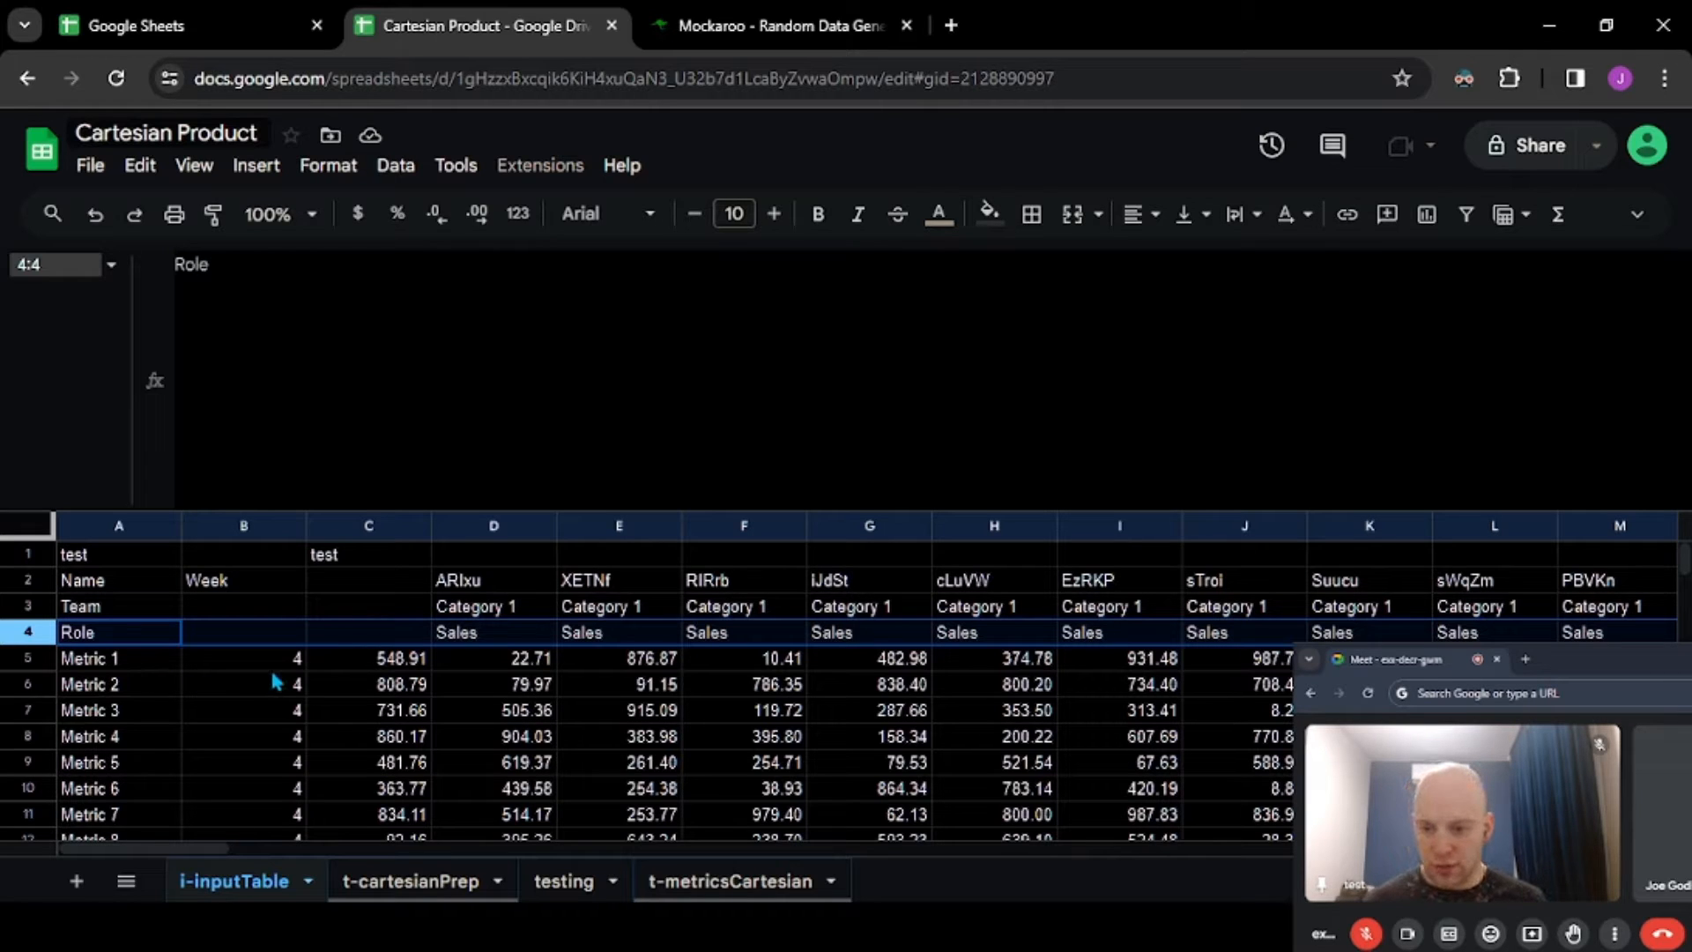
drag(264, 661, 258, 792)
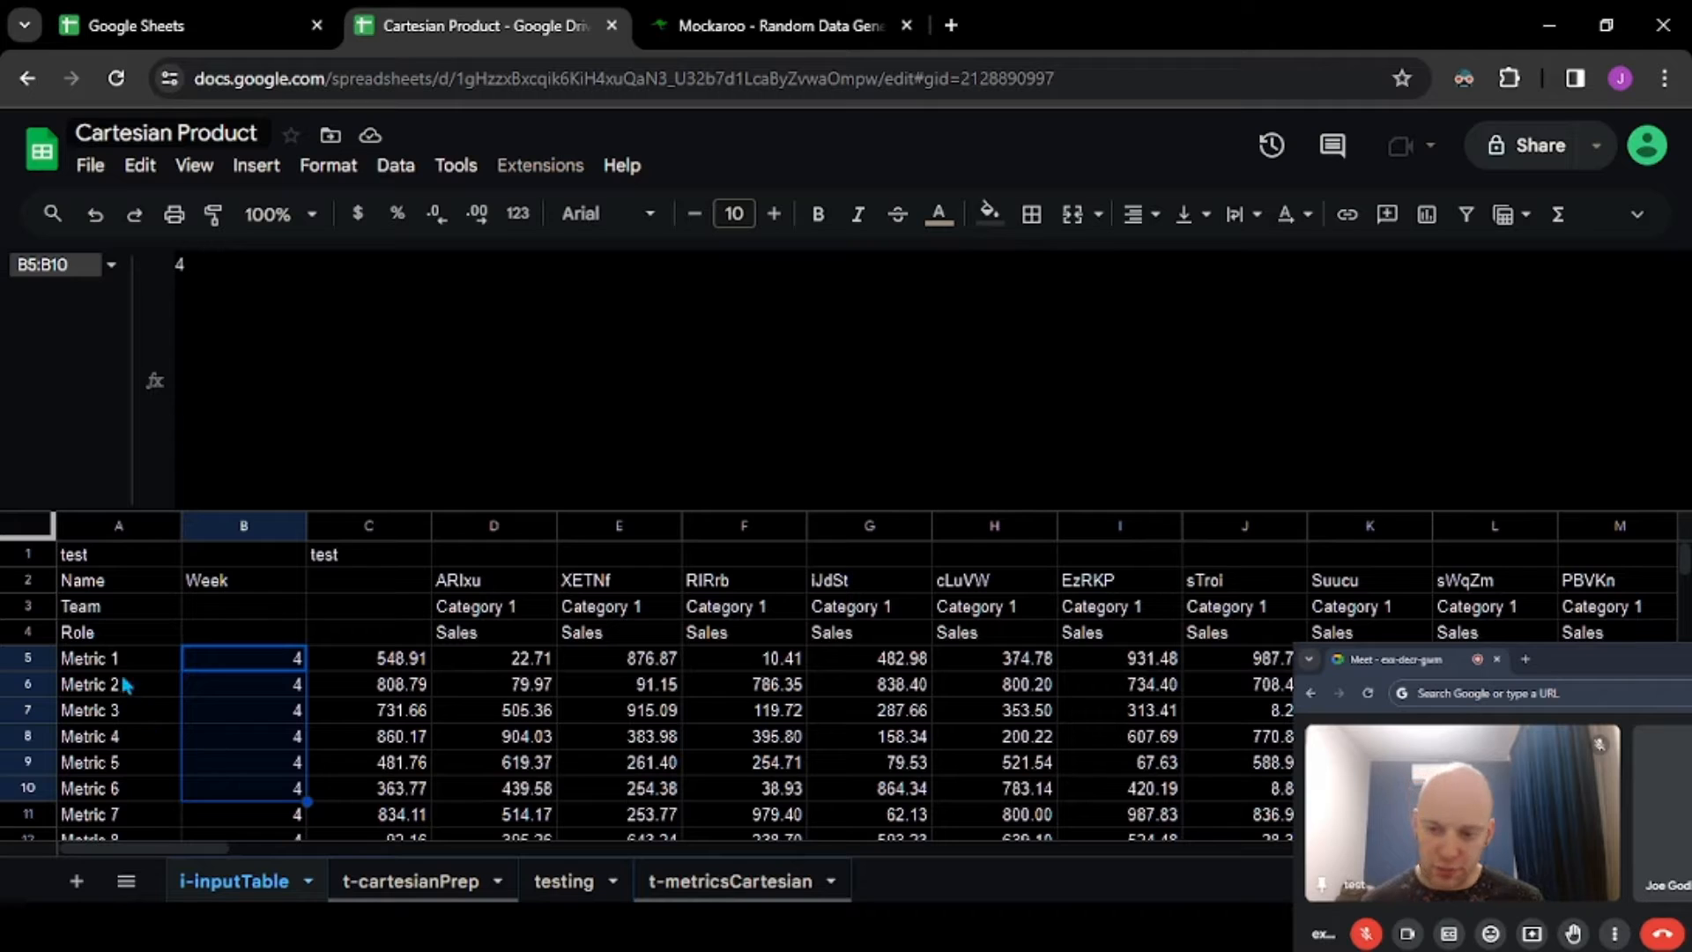
drag(124, 668, 121, 765)
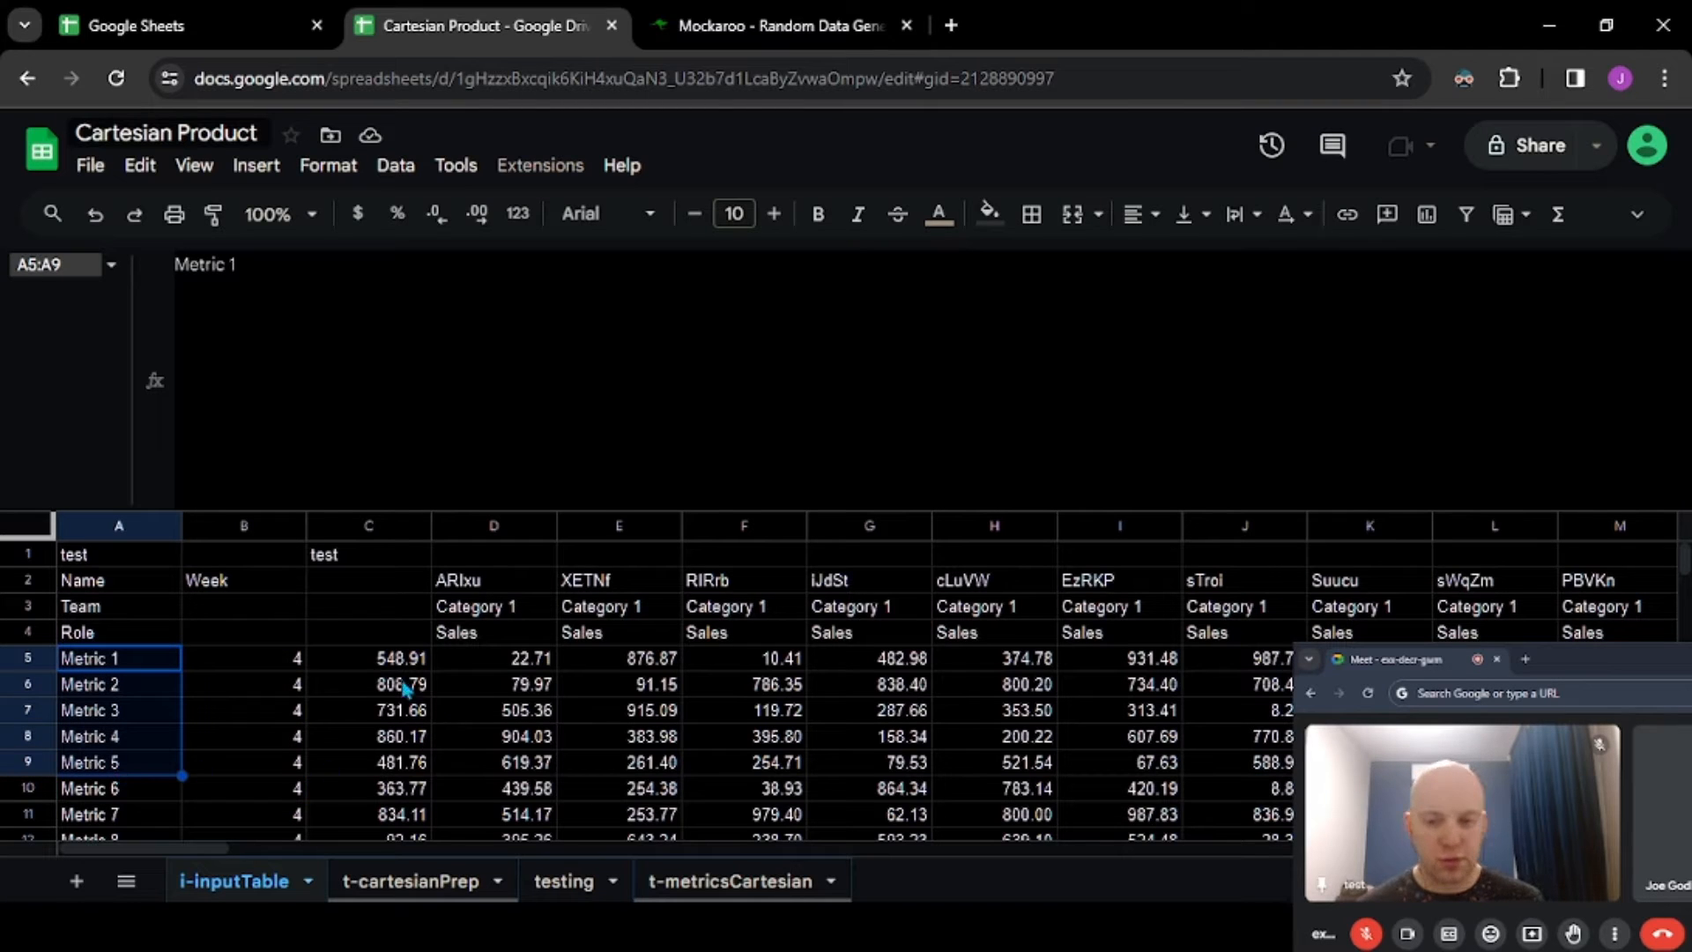
drag(382, 670, 554, 786)
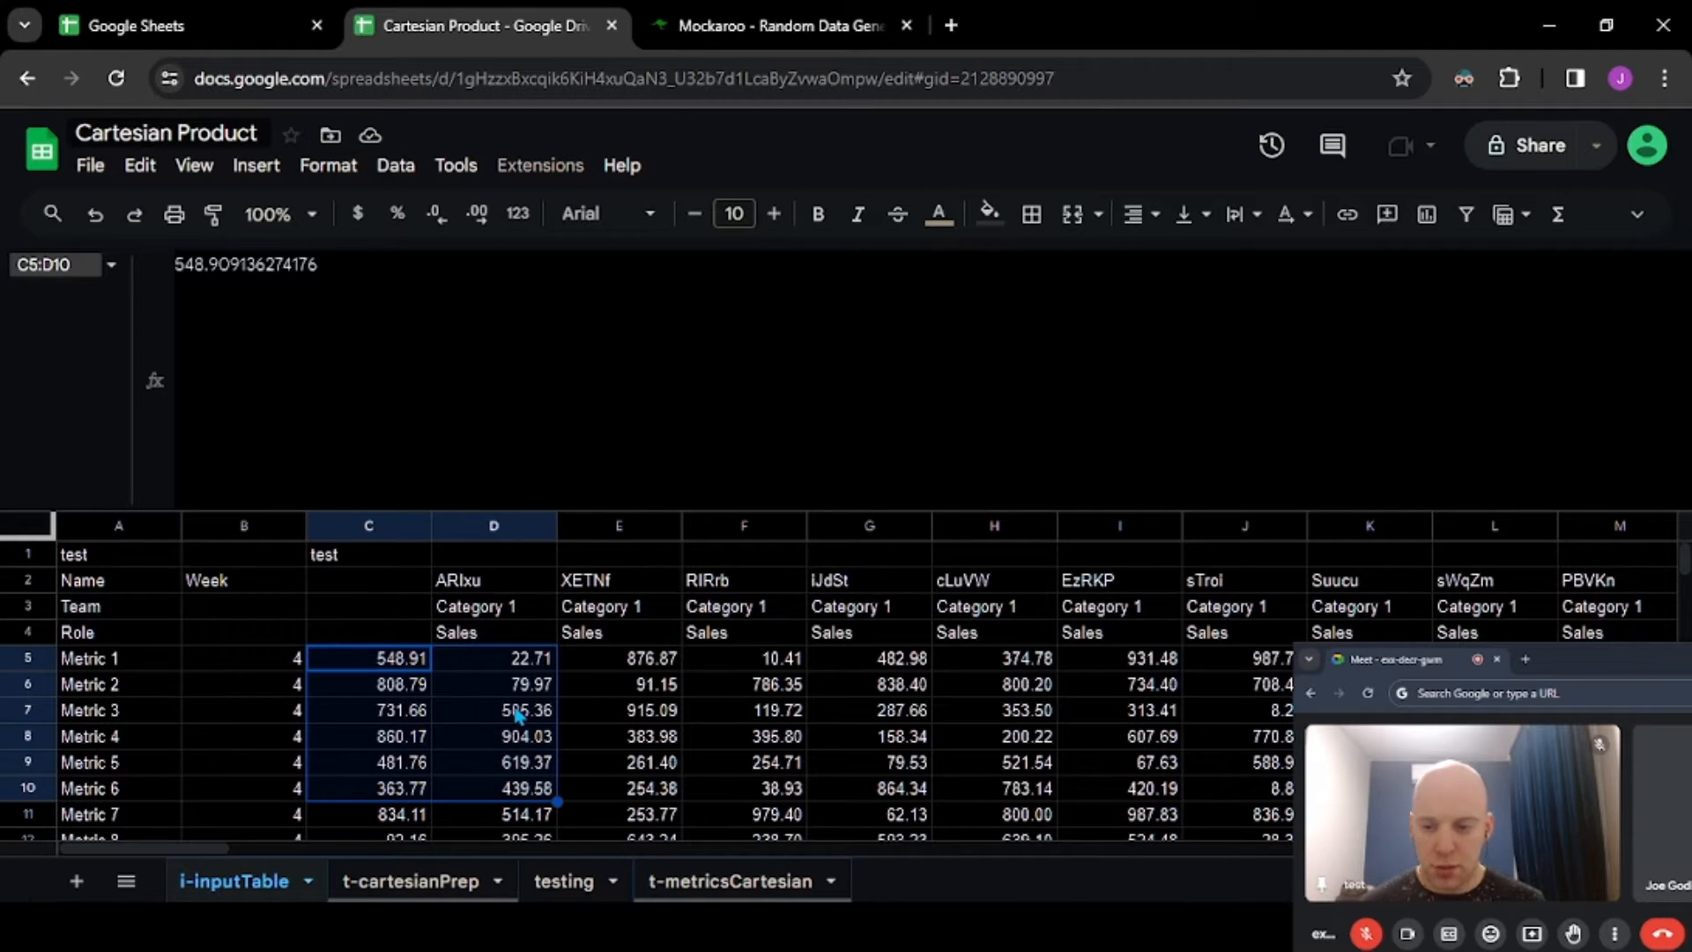
- Check the blank t-cartesianPrep sheet against the names, categories and roles laid out horizontally in rows 2 to 4 of i-inputTable
key(ctrl+Page_Down)
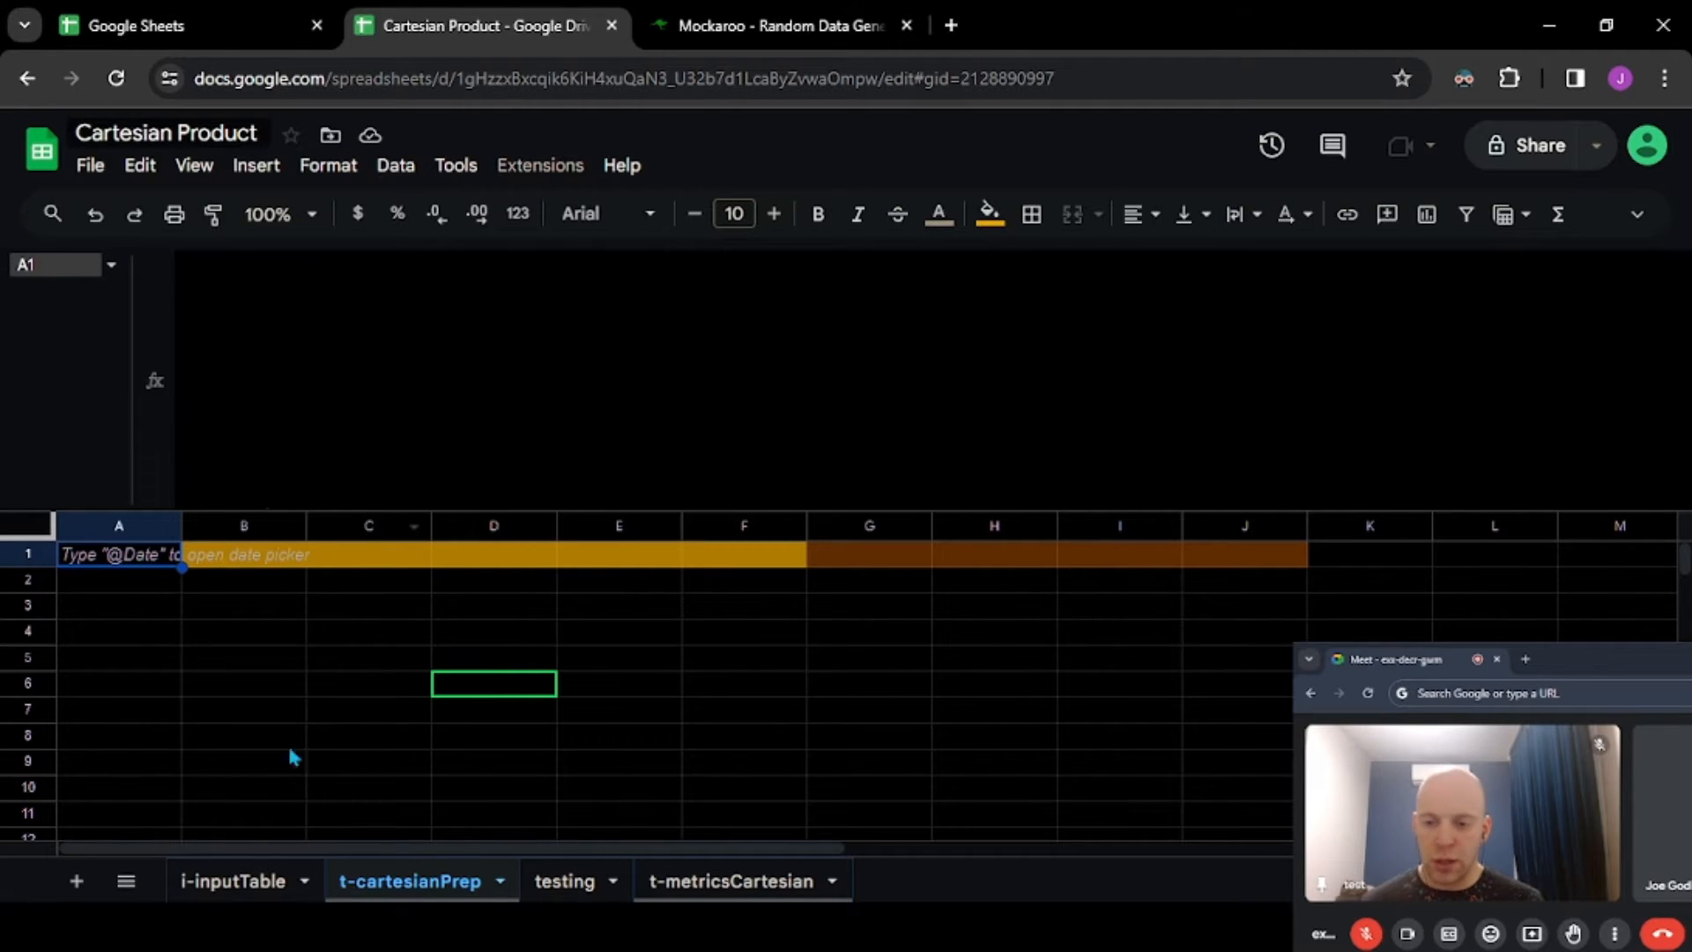
click(241, 888)
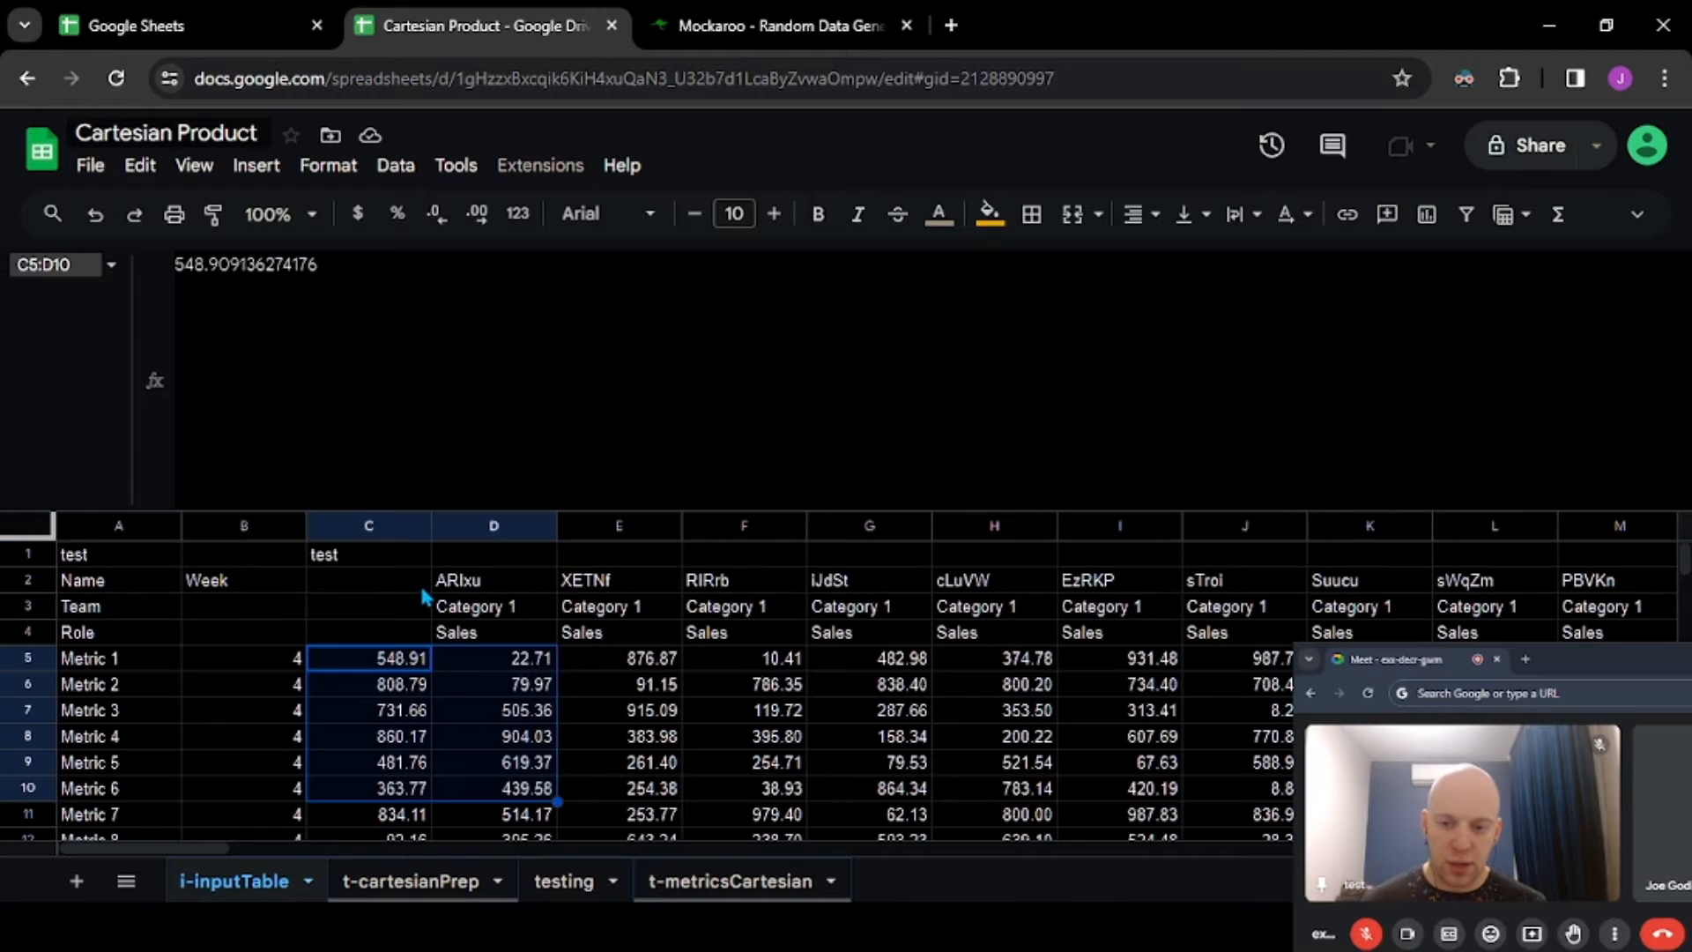
drag(422, 589, 1229, 617)
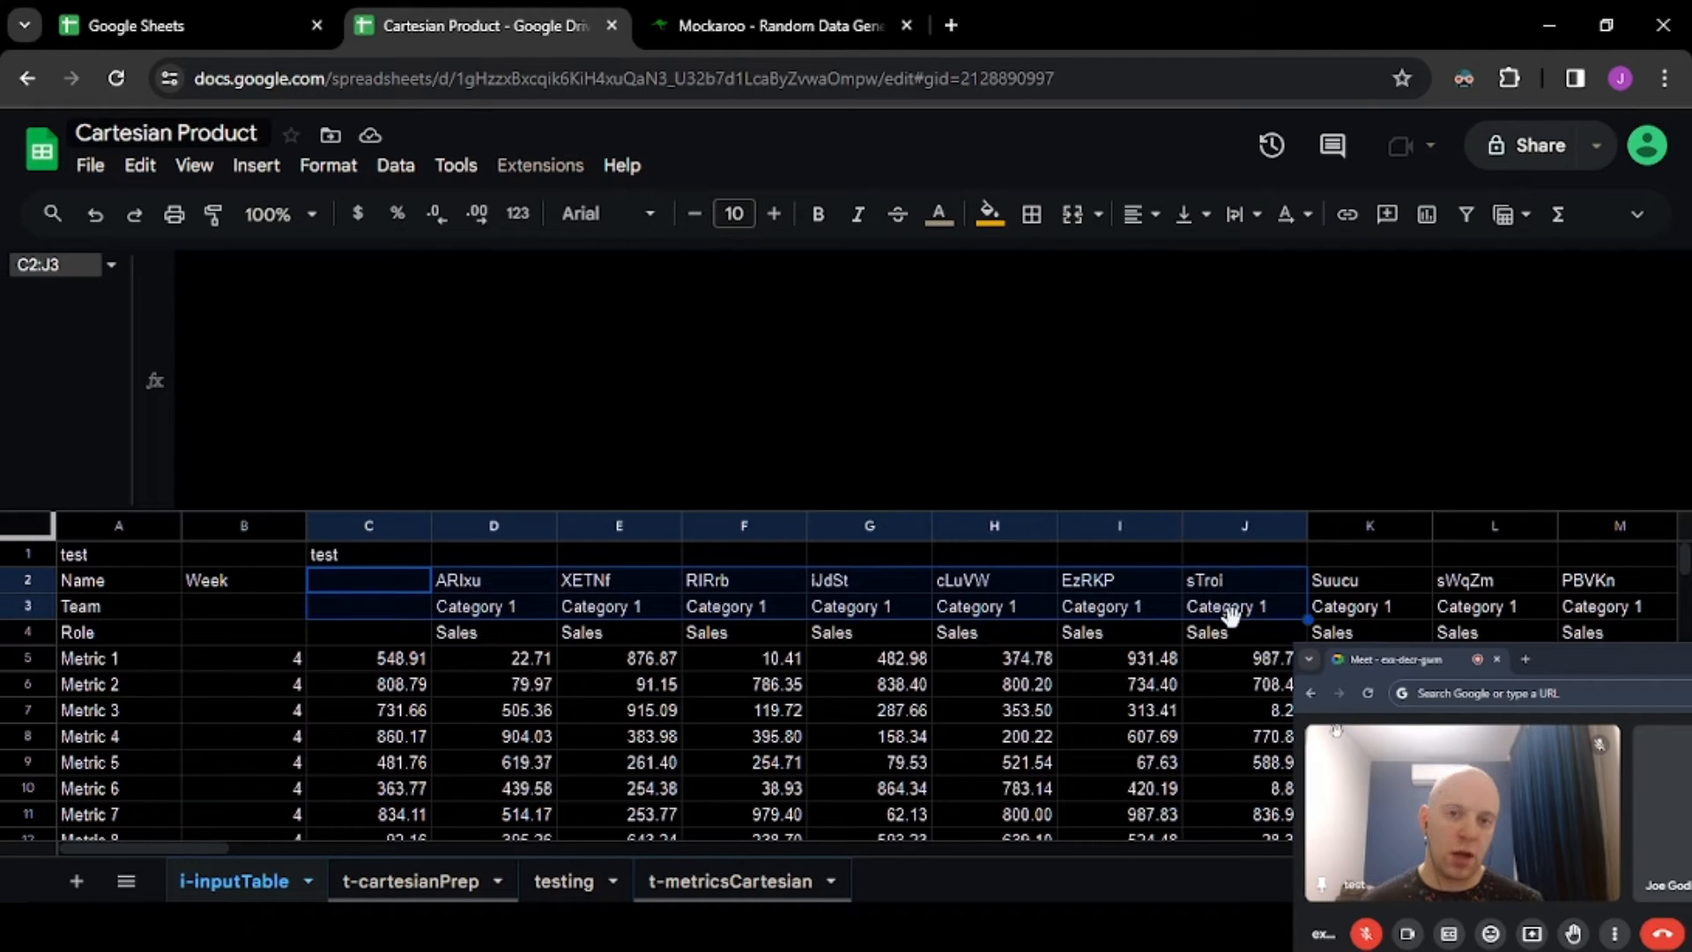
click(880, 641)
drag(480, 589, 798, 612)
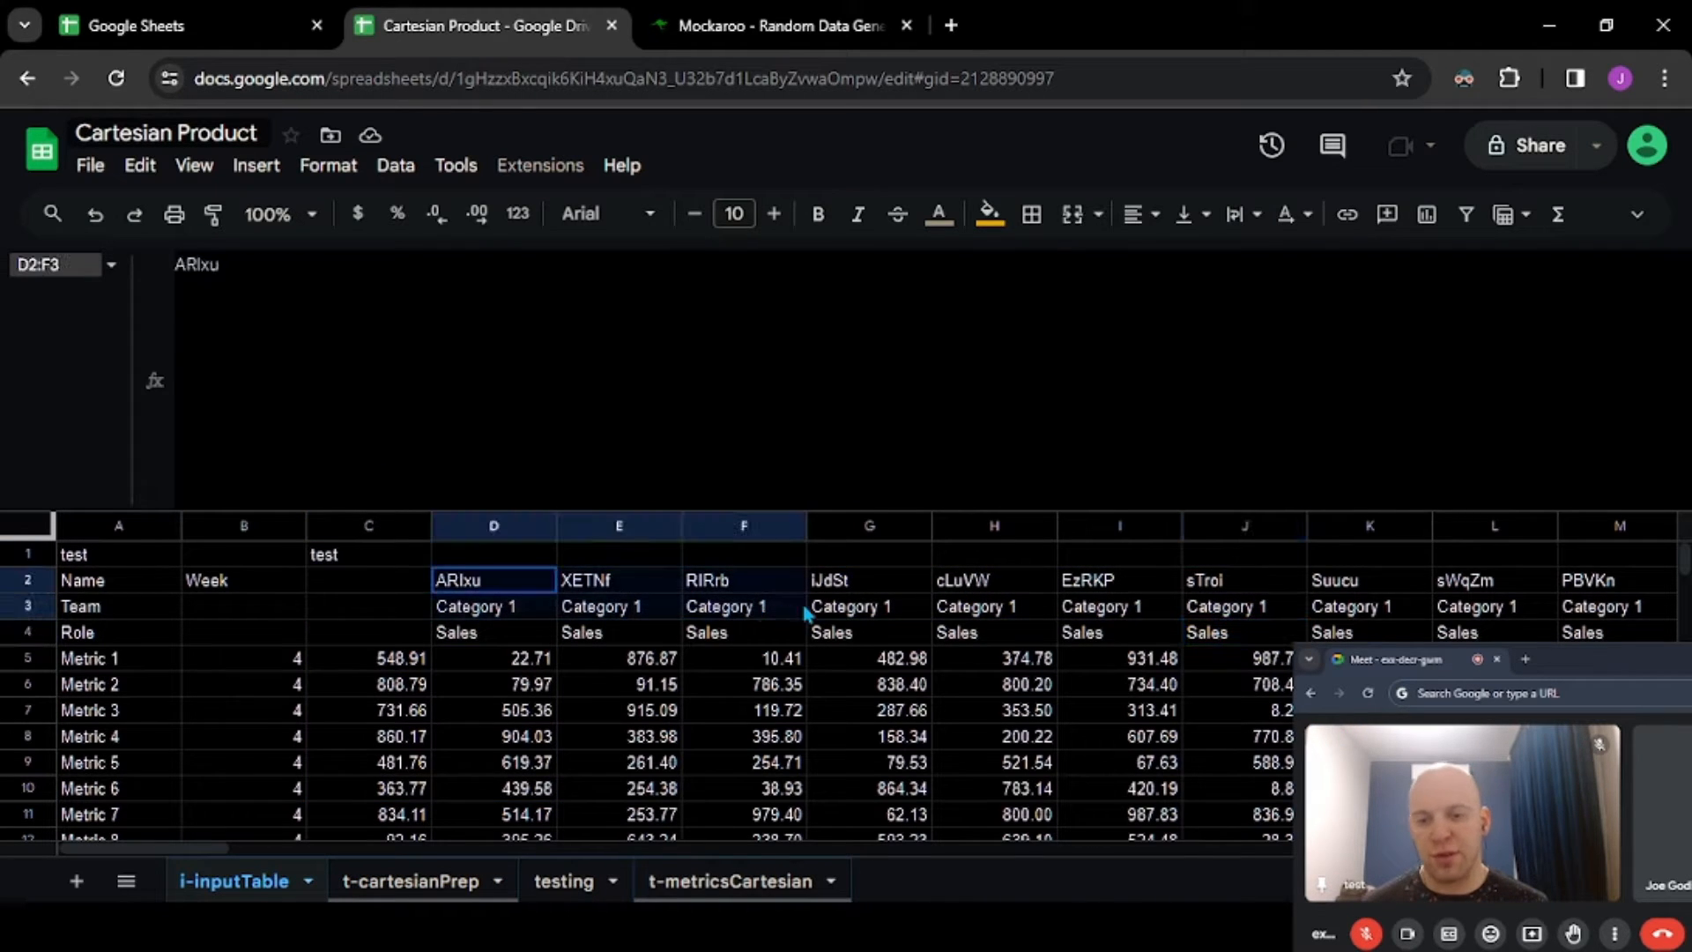
click(529, 642)
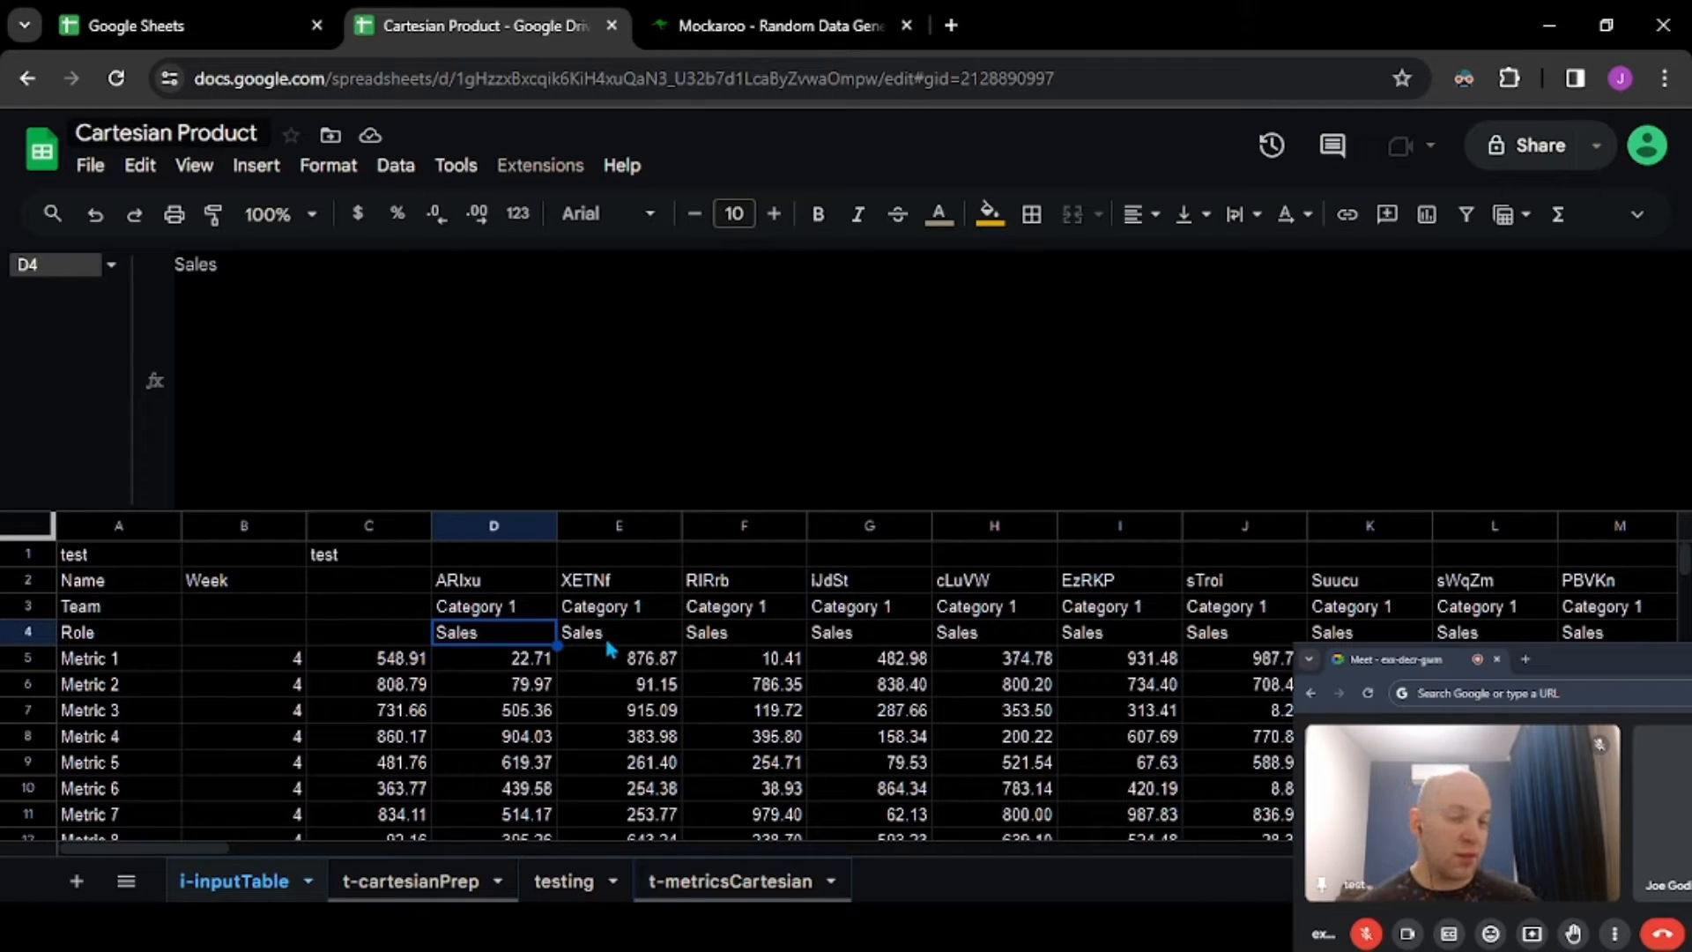
- On t-cartesianPrep, put the formula ={"Name"; ARRAYFORMULA(TRANSPOSE('i-inputTable'!D2:2))} in cell A1
click(363, 881)
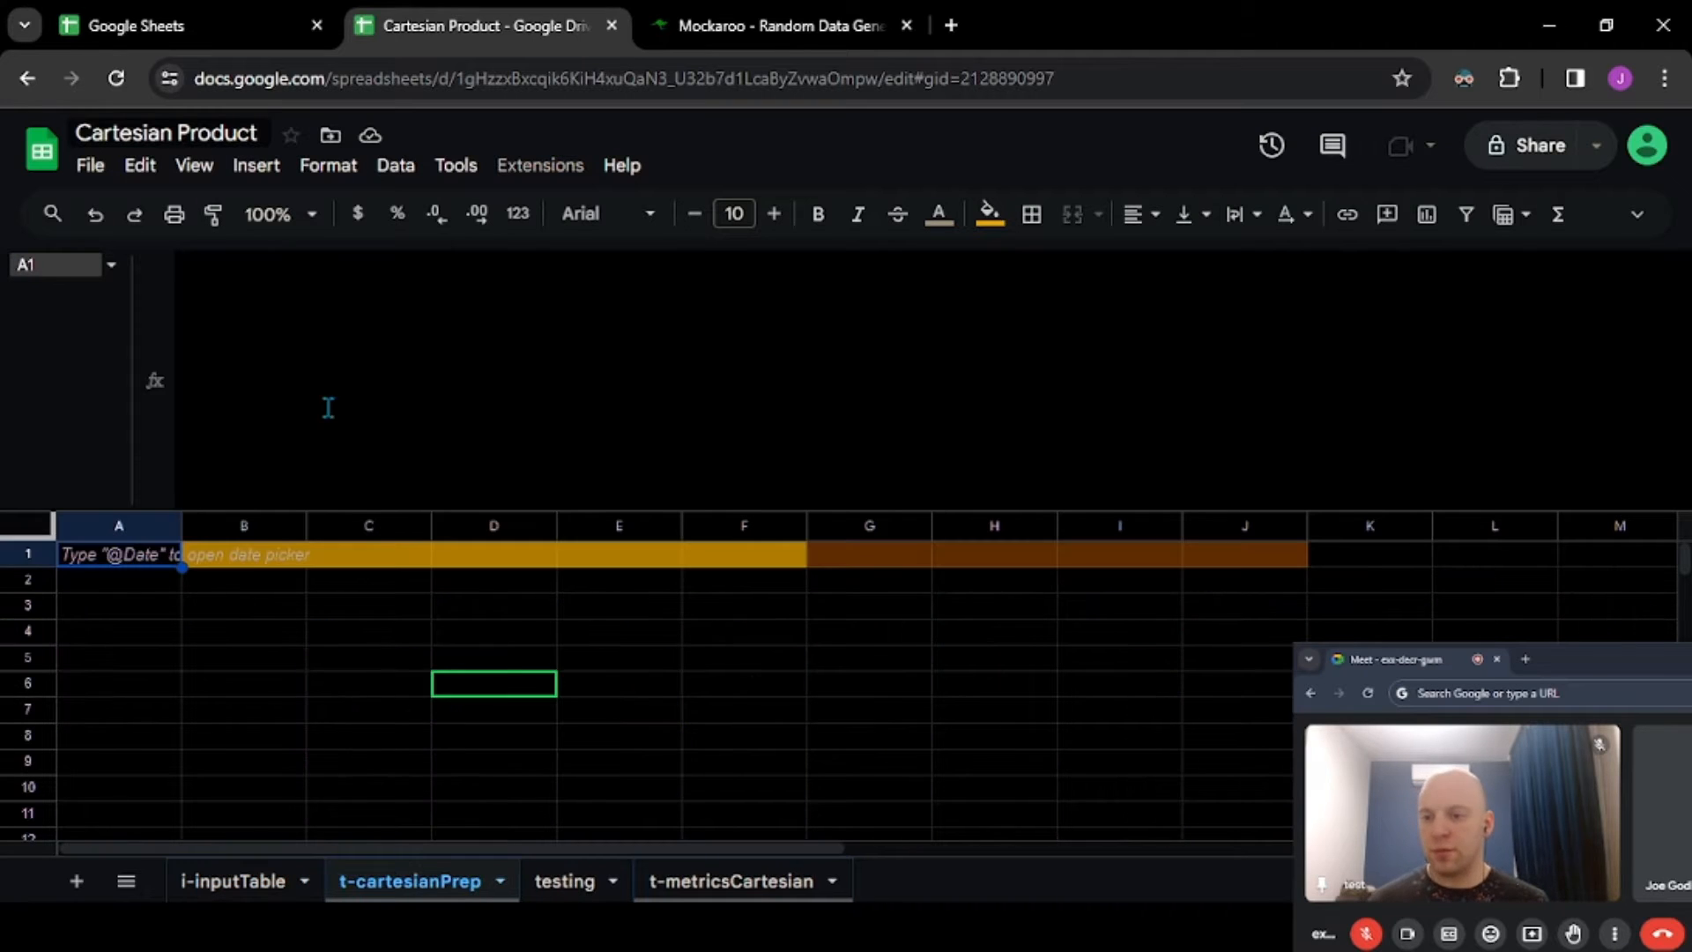
click(277, 566)
key(Left)
key(ctrl+v)
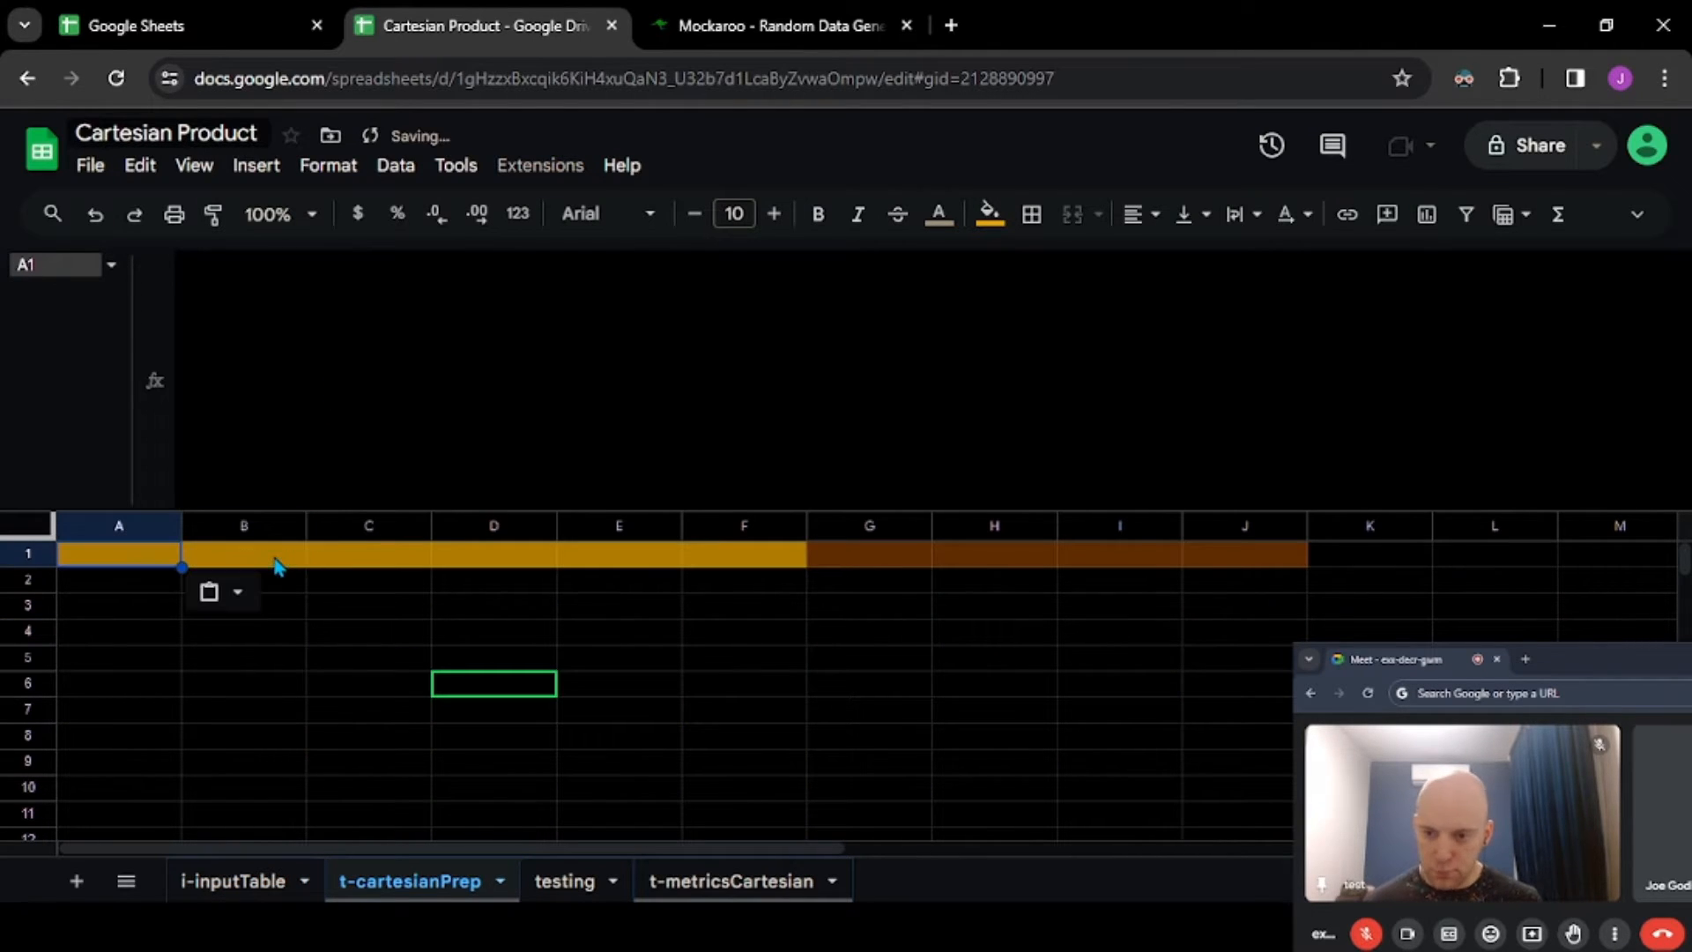
key(ctrl+z)
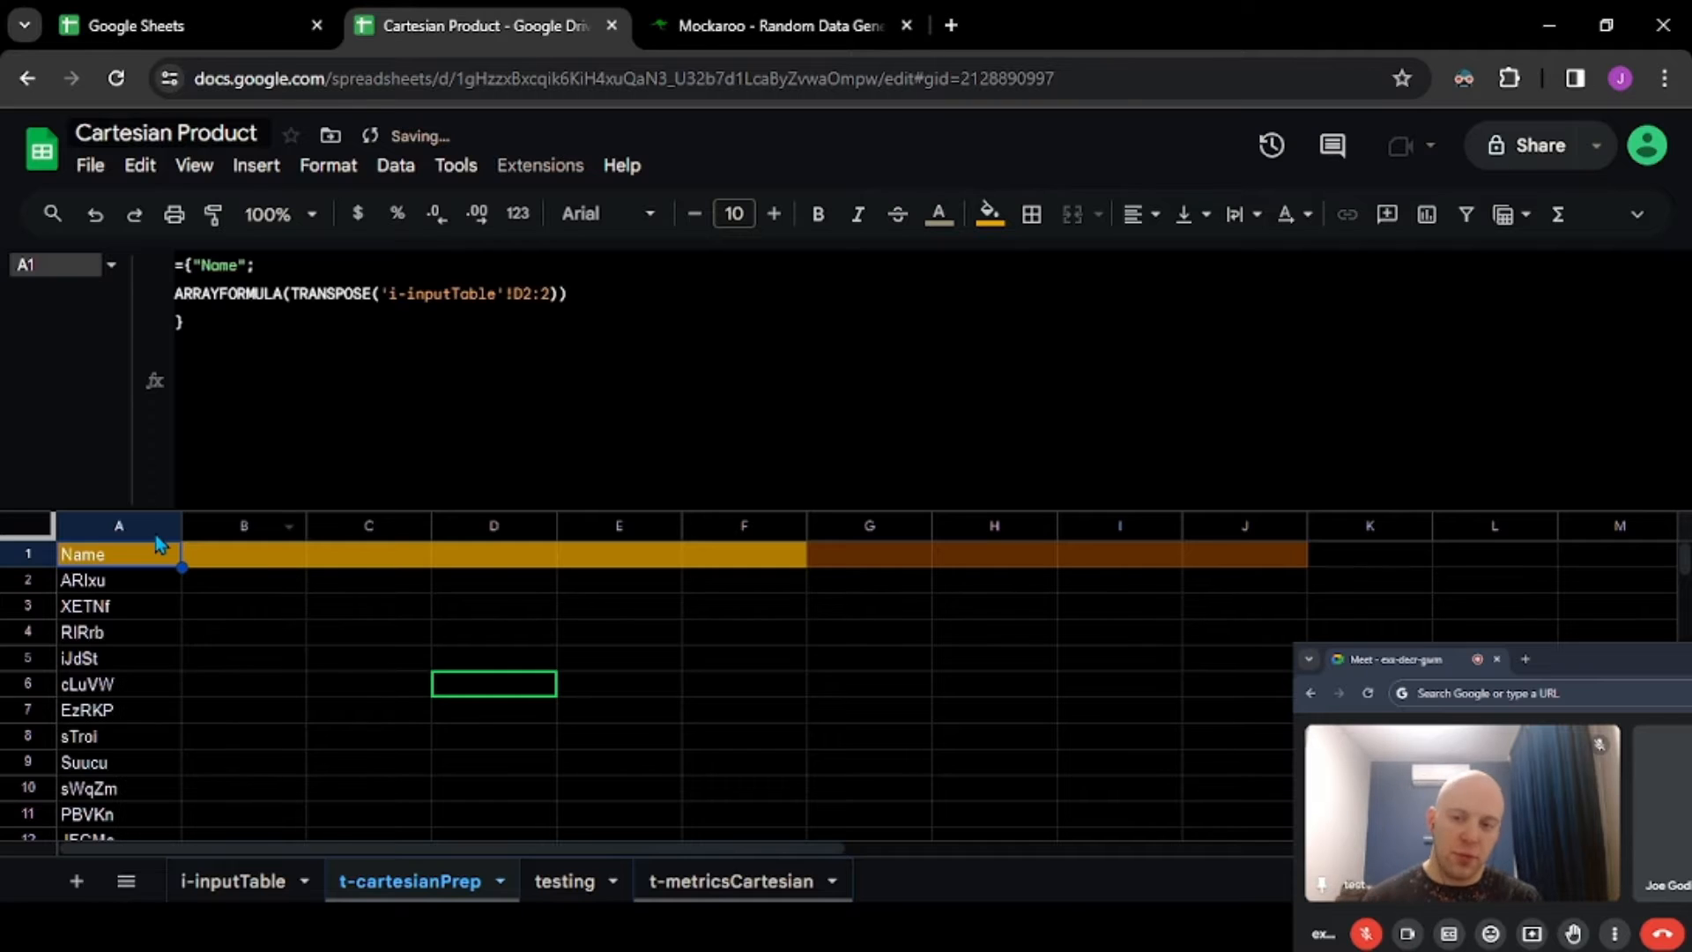
- Copy the full text of the A1 formula into cell B1 without shifting its references
click(318, 374)
key(ctrl+a)
key(ctrl+c)
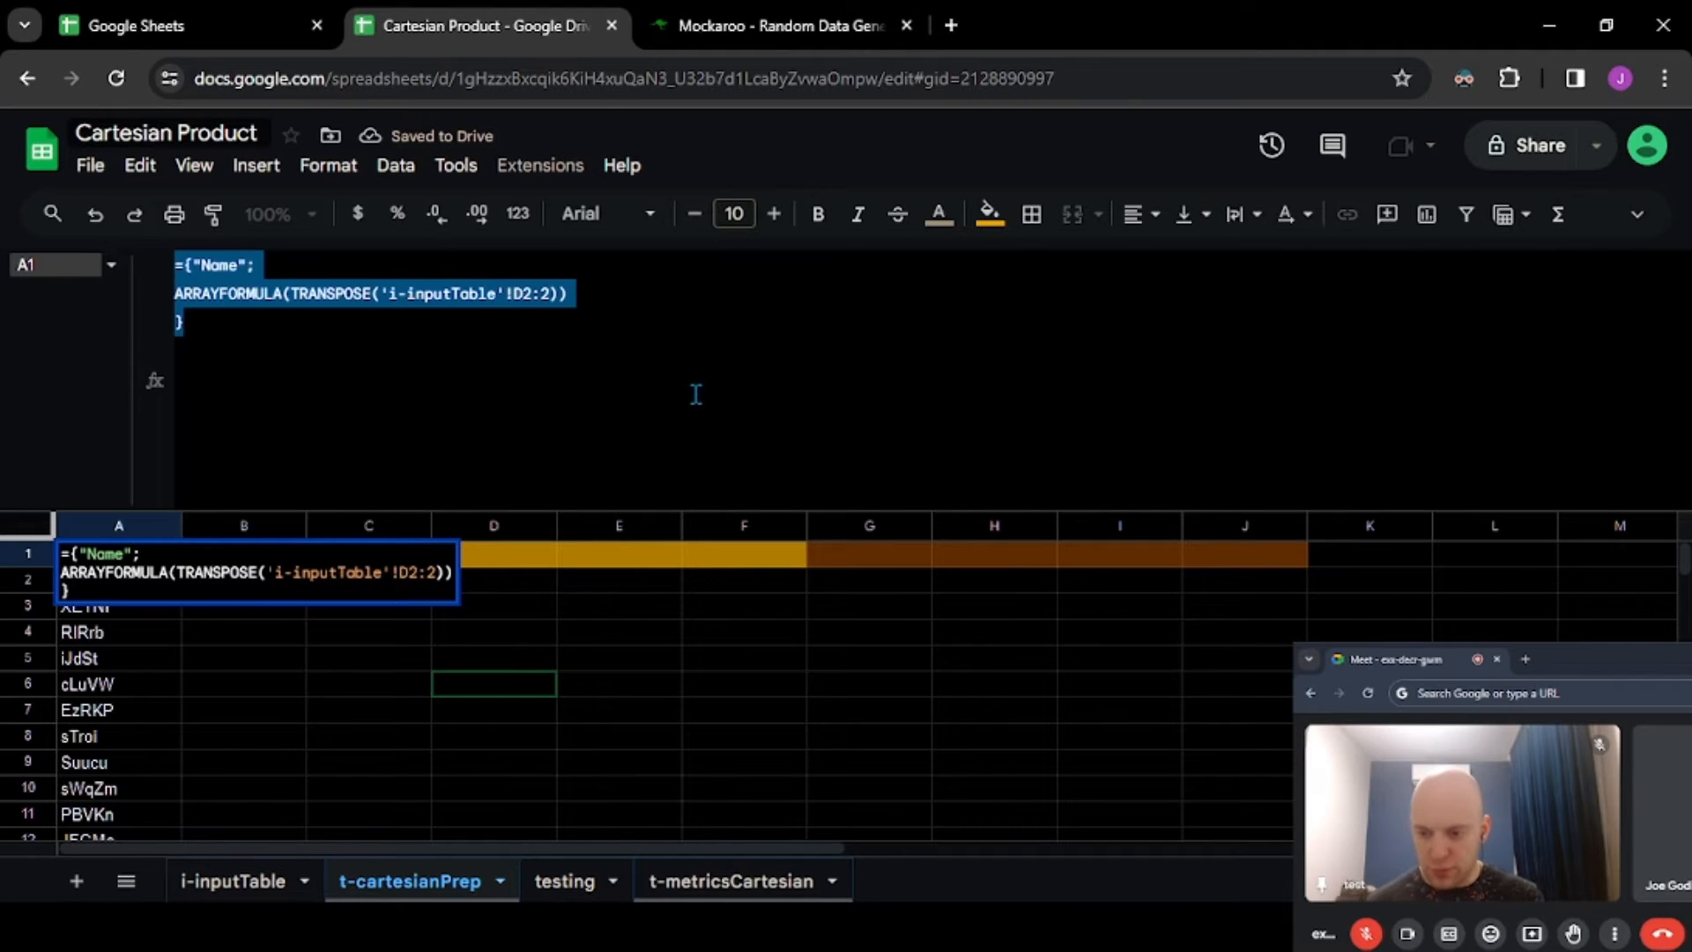
key(Escape)
click(260, 565)
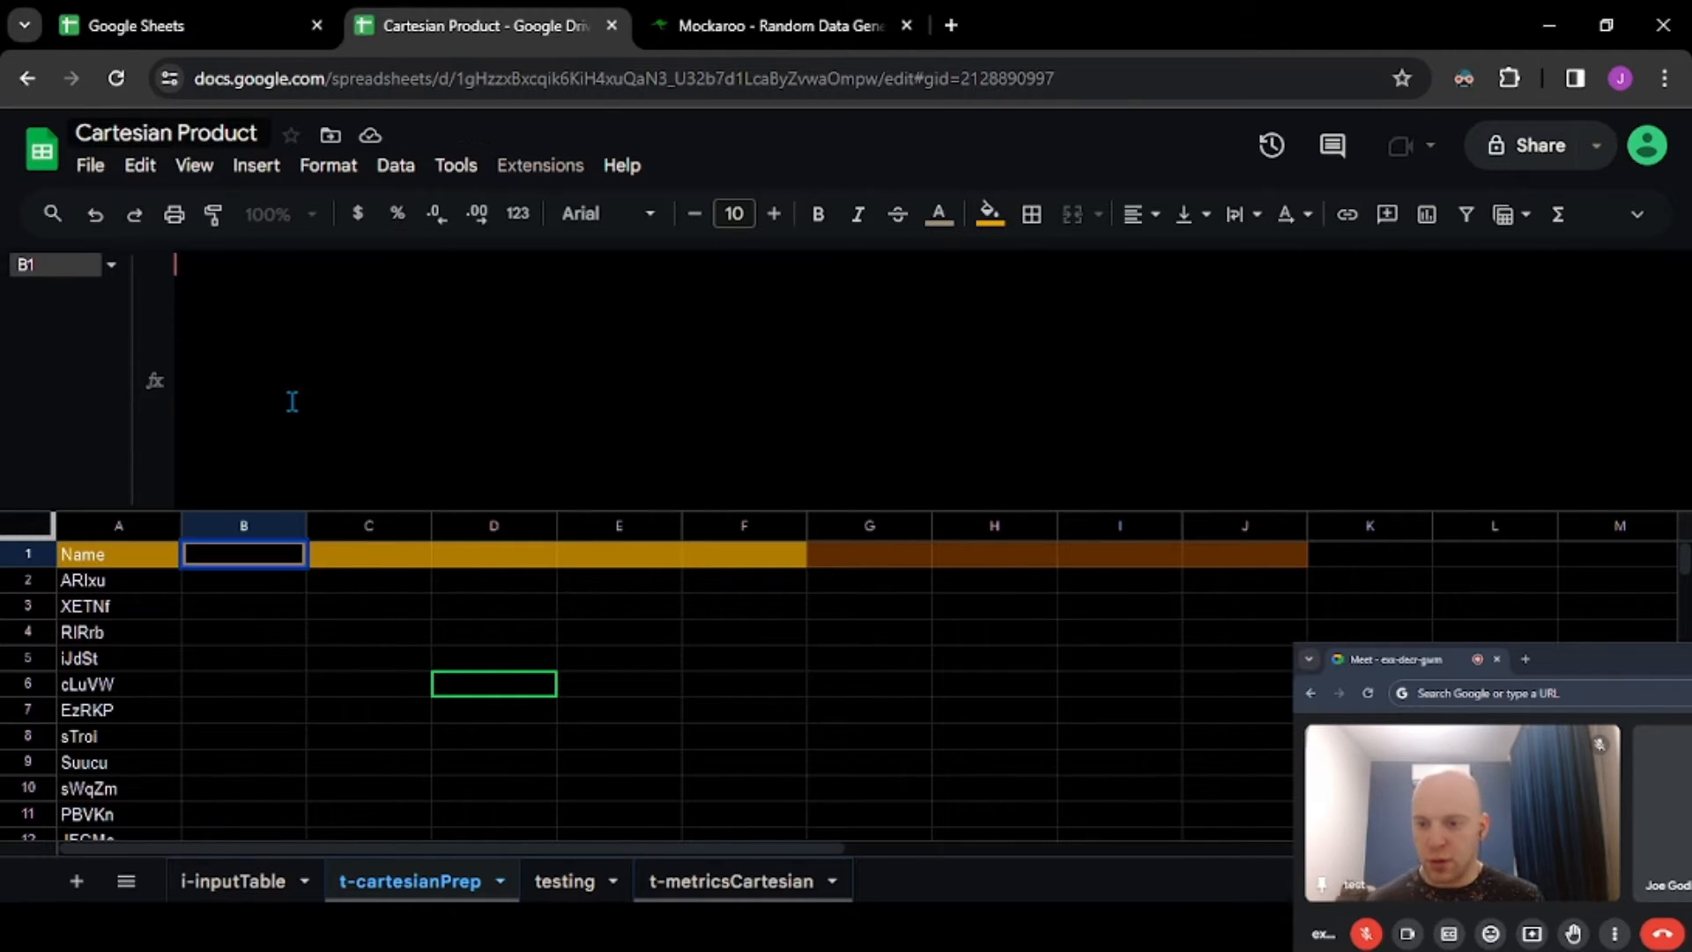
click(291, 397)
key(ctrl+v)
double_click(219, 265)
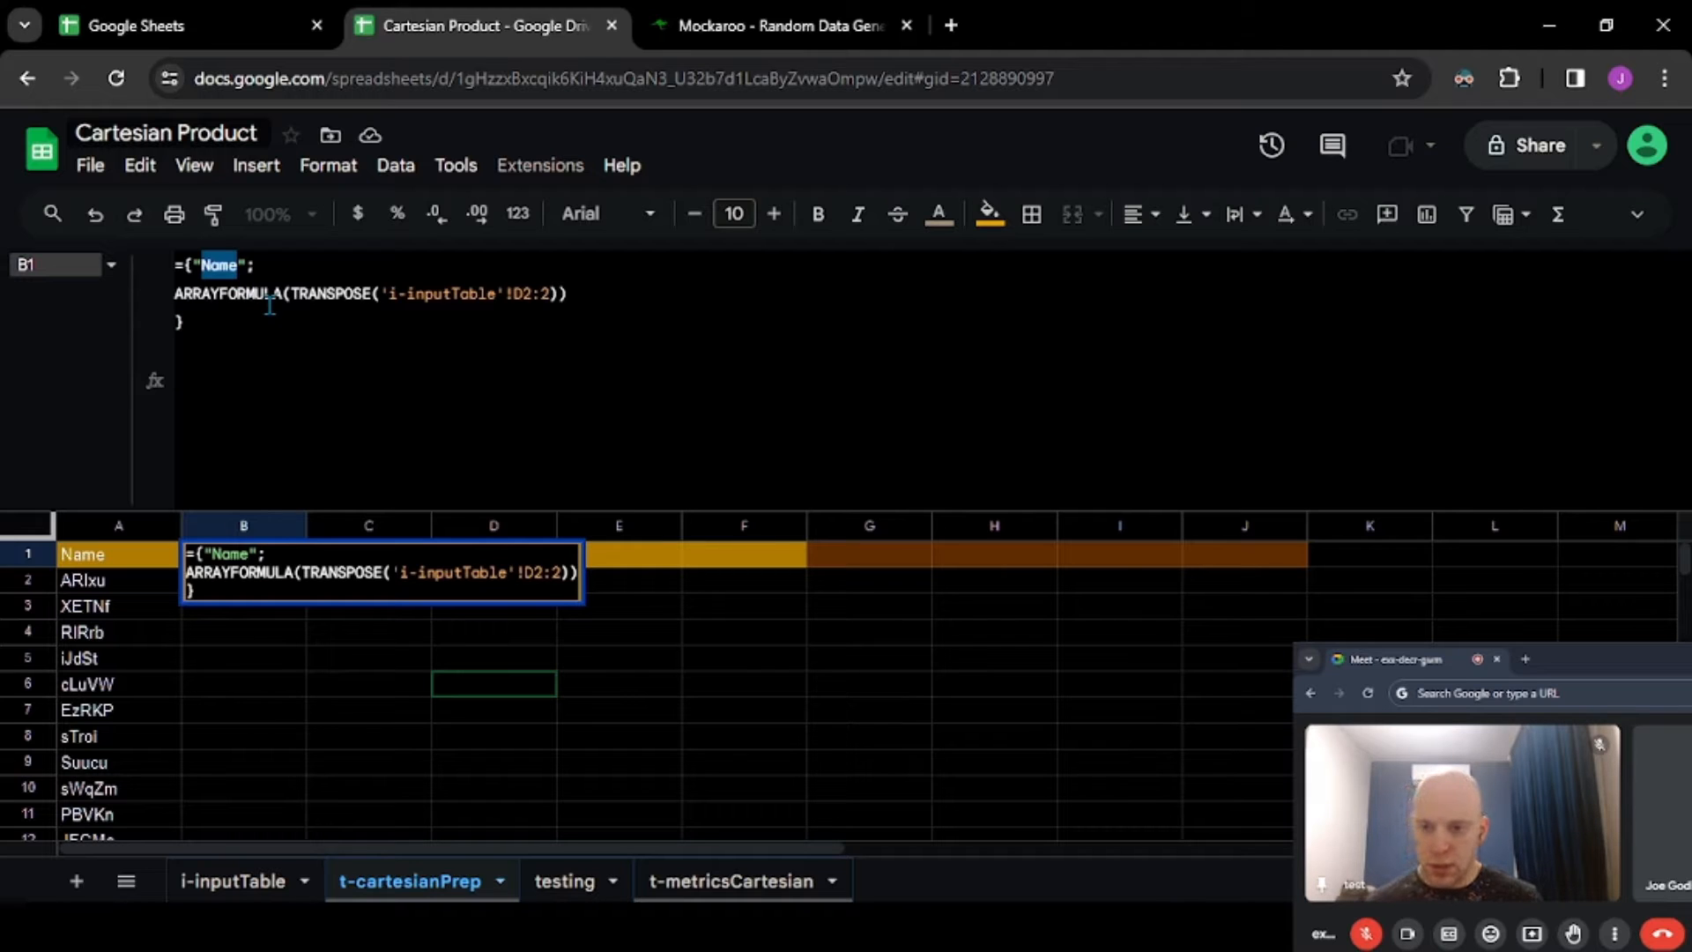
- On i-inputTable, relabel A3 as Category and A4 as Job, and return to t-cartesianPrep
click(252, 881)
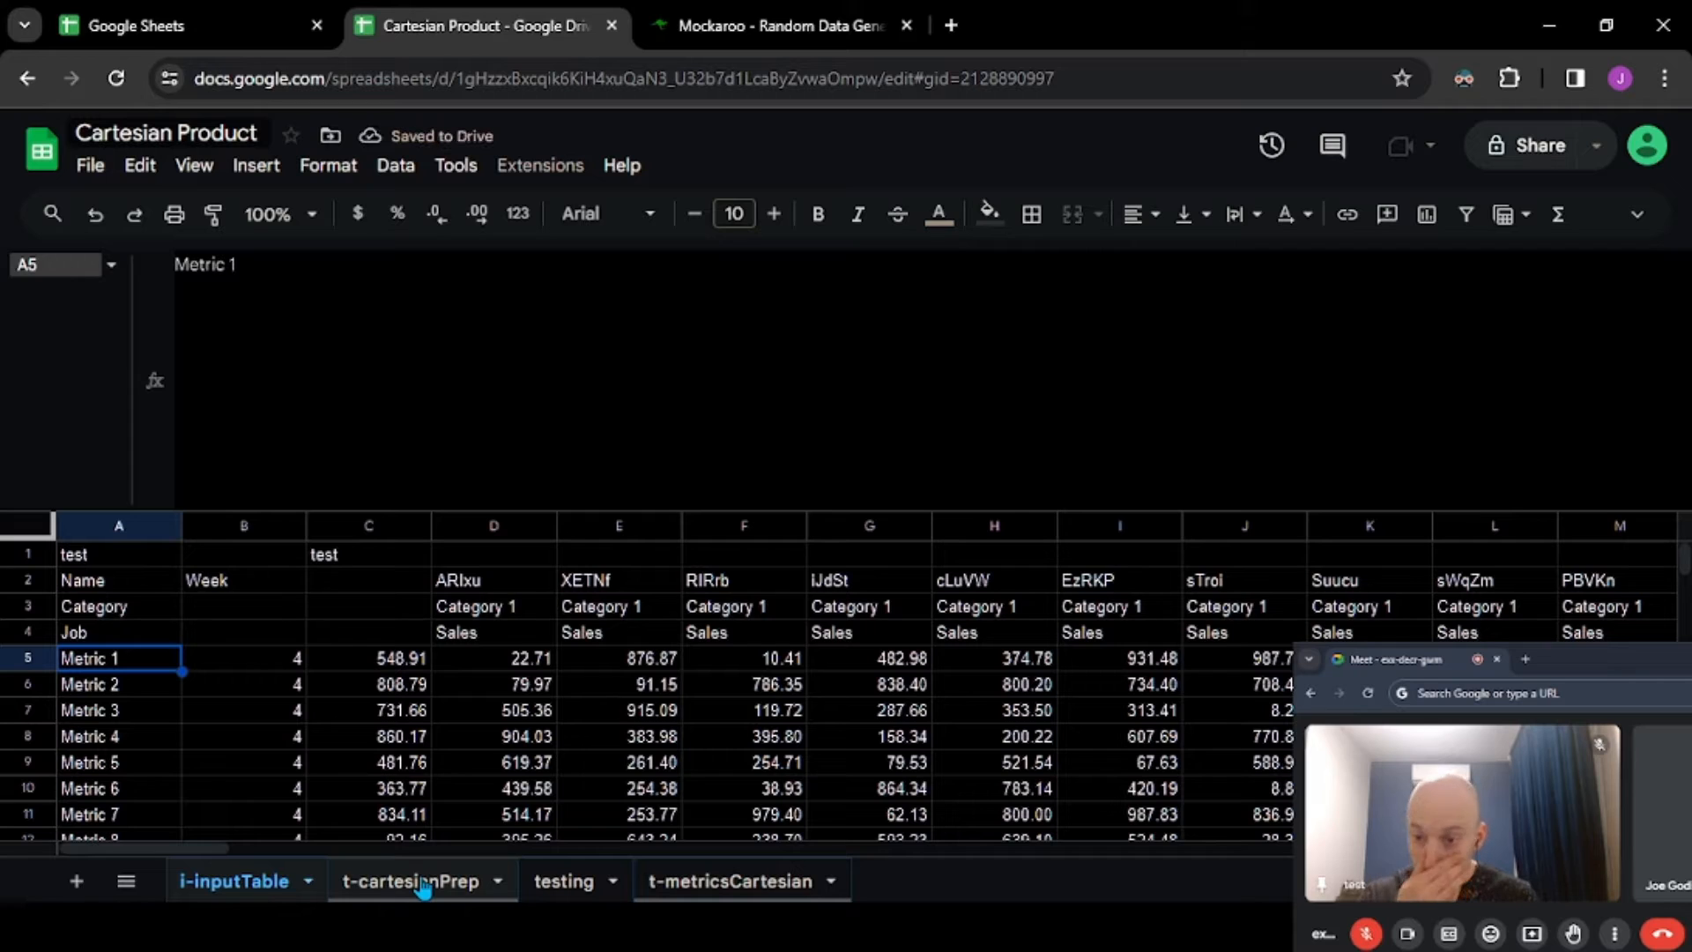
click(424, 884)
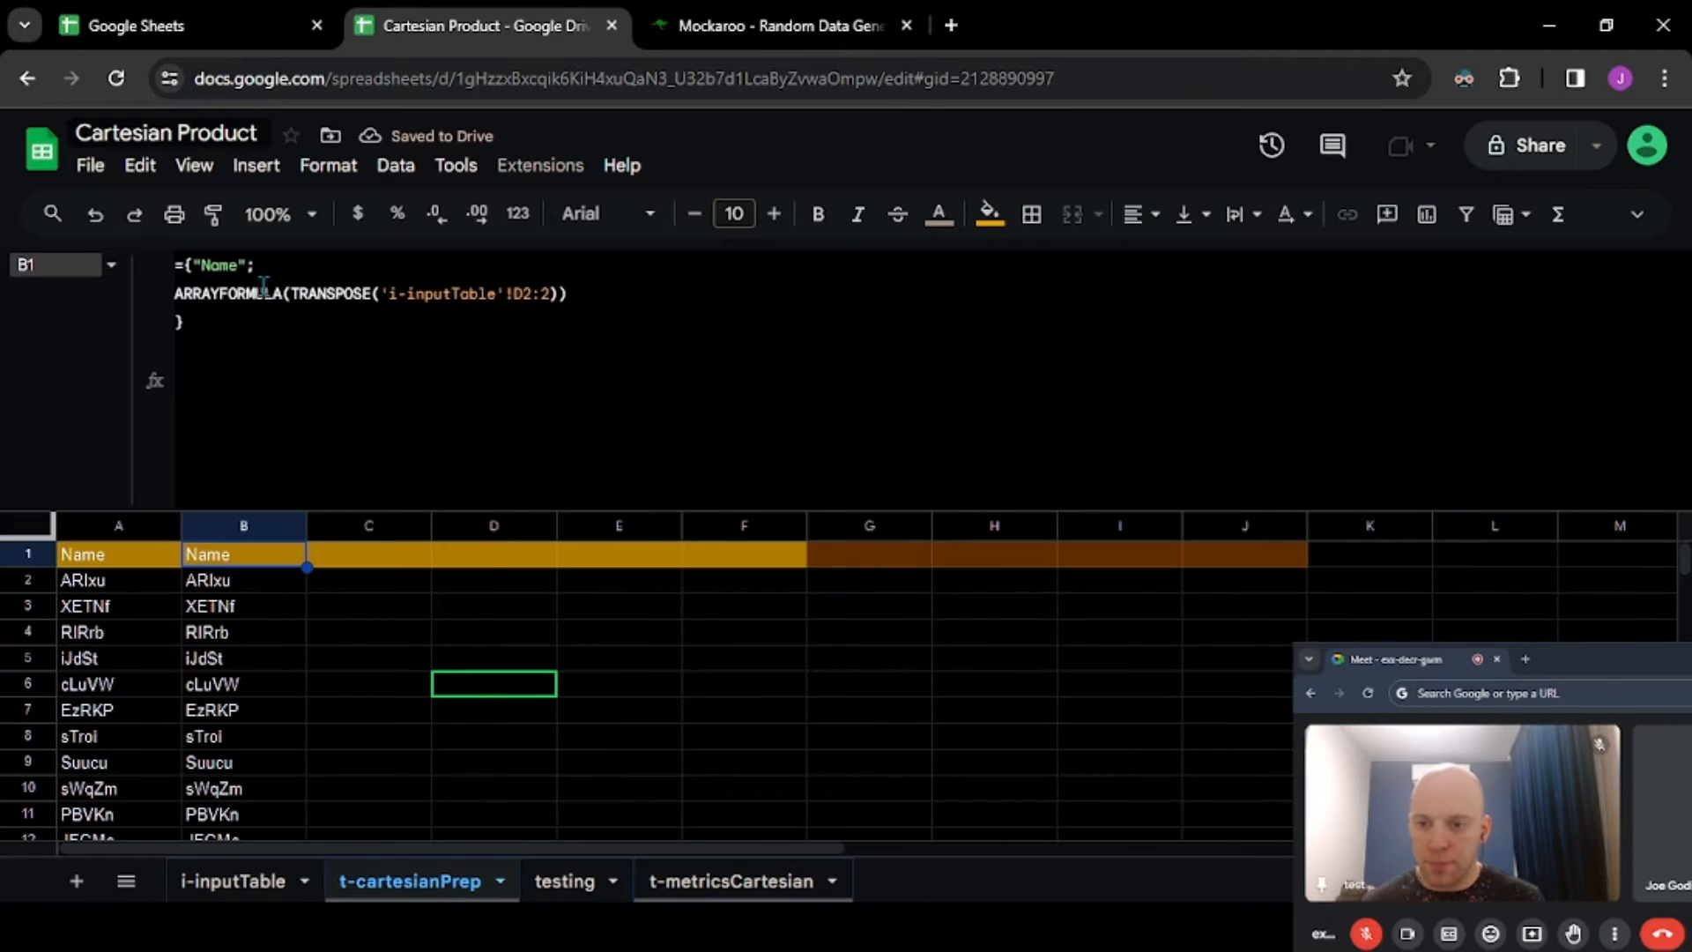
- Change the B1 formula's heading to "Category" and its transposed range to 'i-inputTable'!D3:3
click(231, 265)
double_click(231, 264)
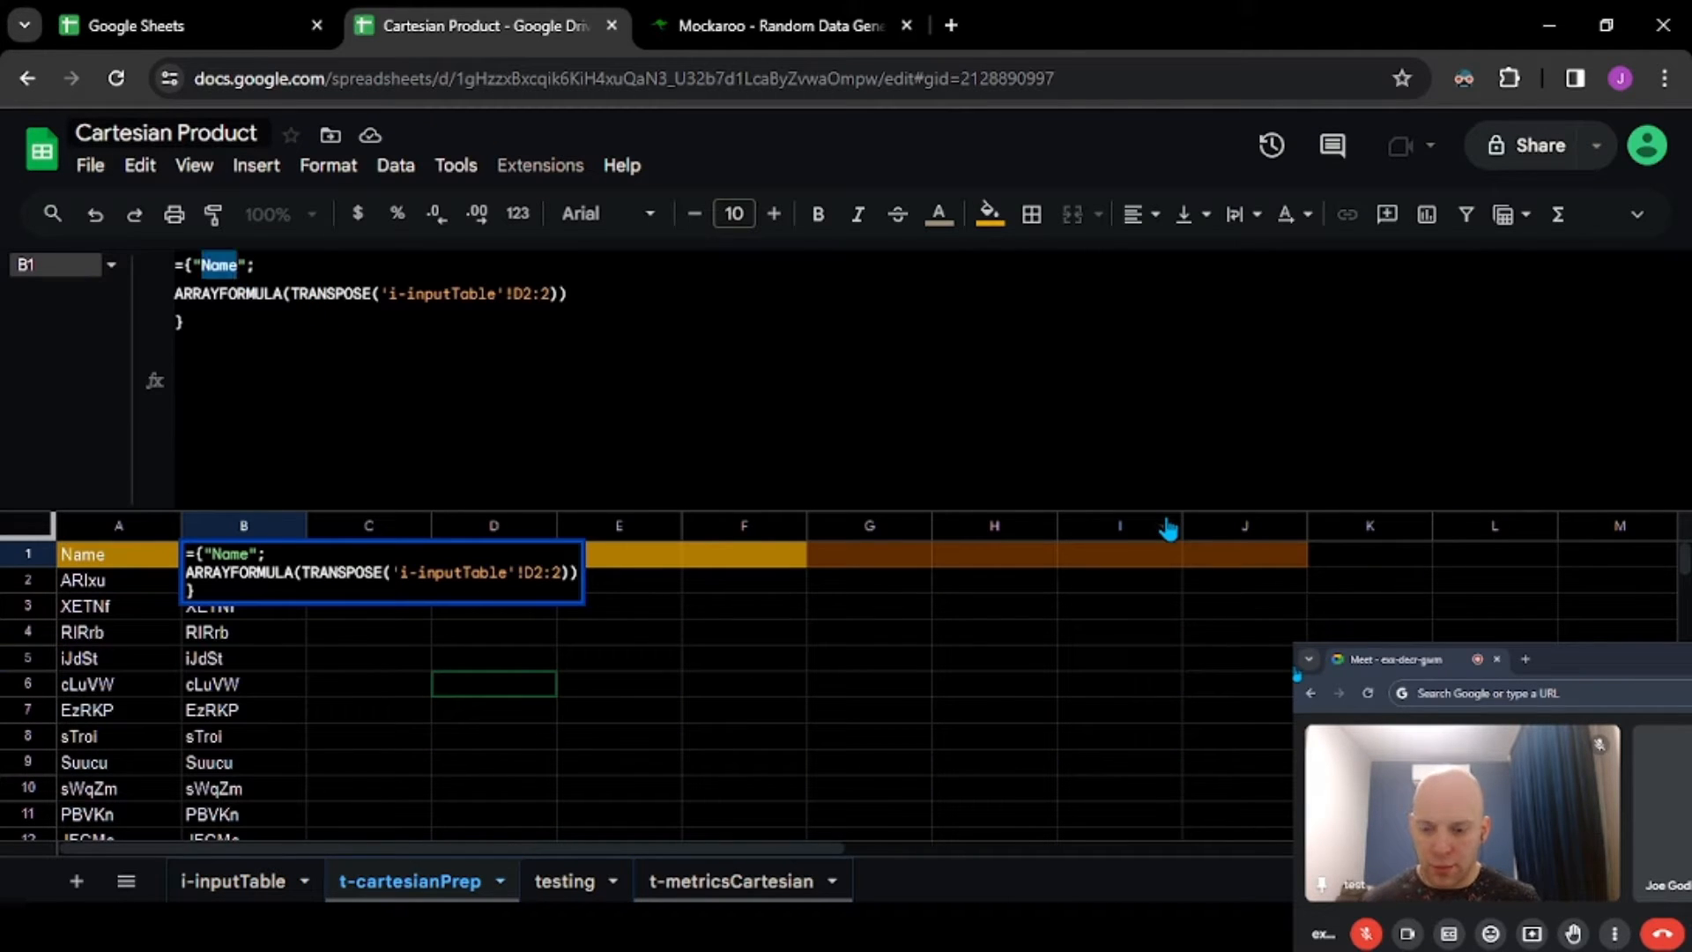
text(Category)
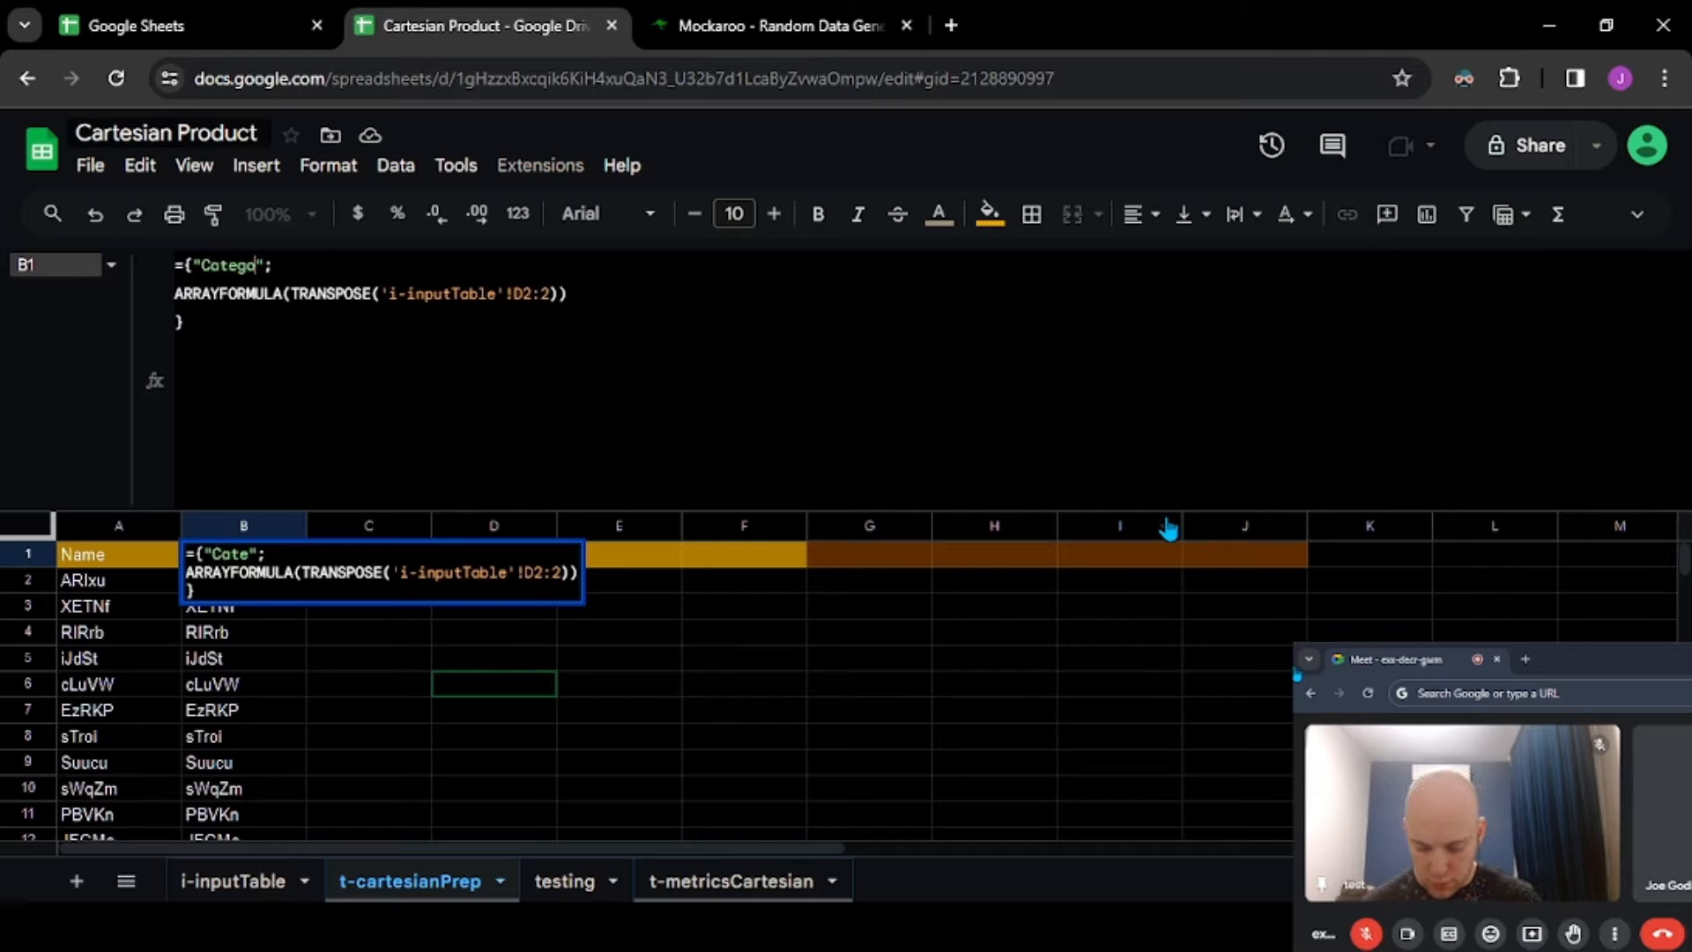
click(534, 294)
key(BackSpace)
text(3)
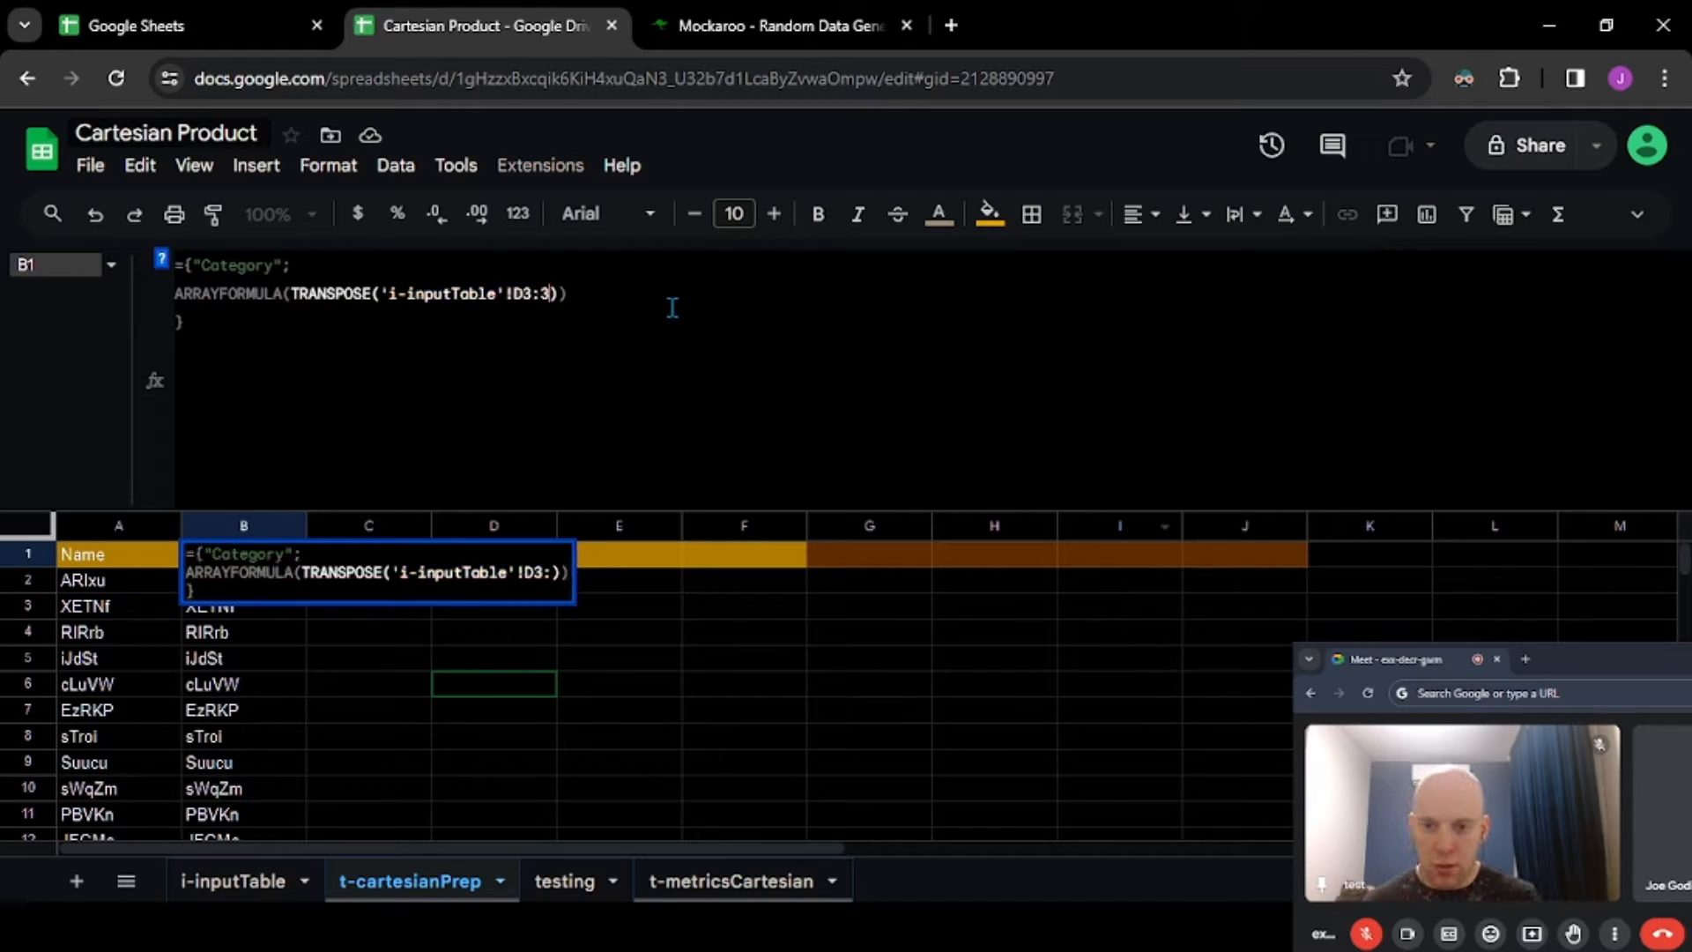
key(Return)
- Check the row labels on i-inputTable, and insert the copied Name formula in C1 with its heading changed to "Job"
key(ctrl+shift+Page_Up)
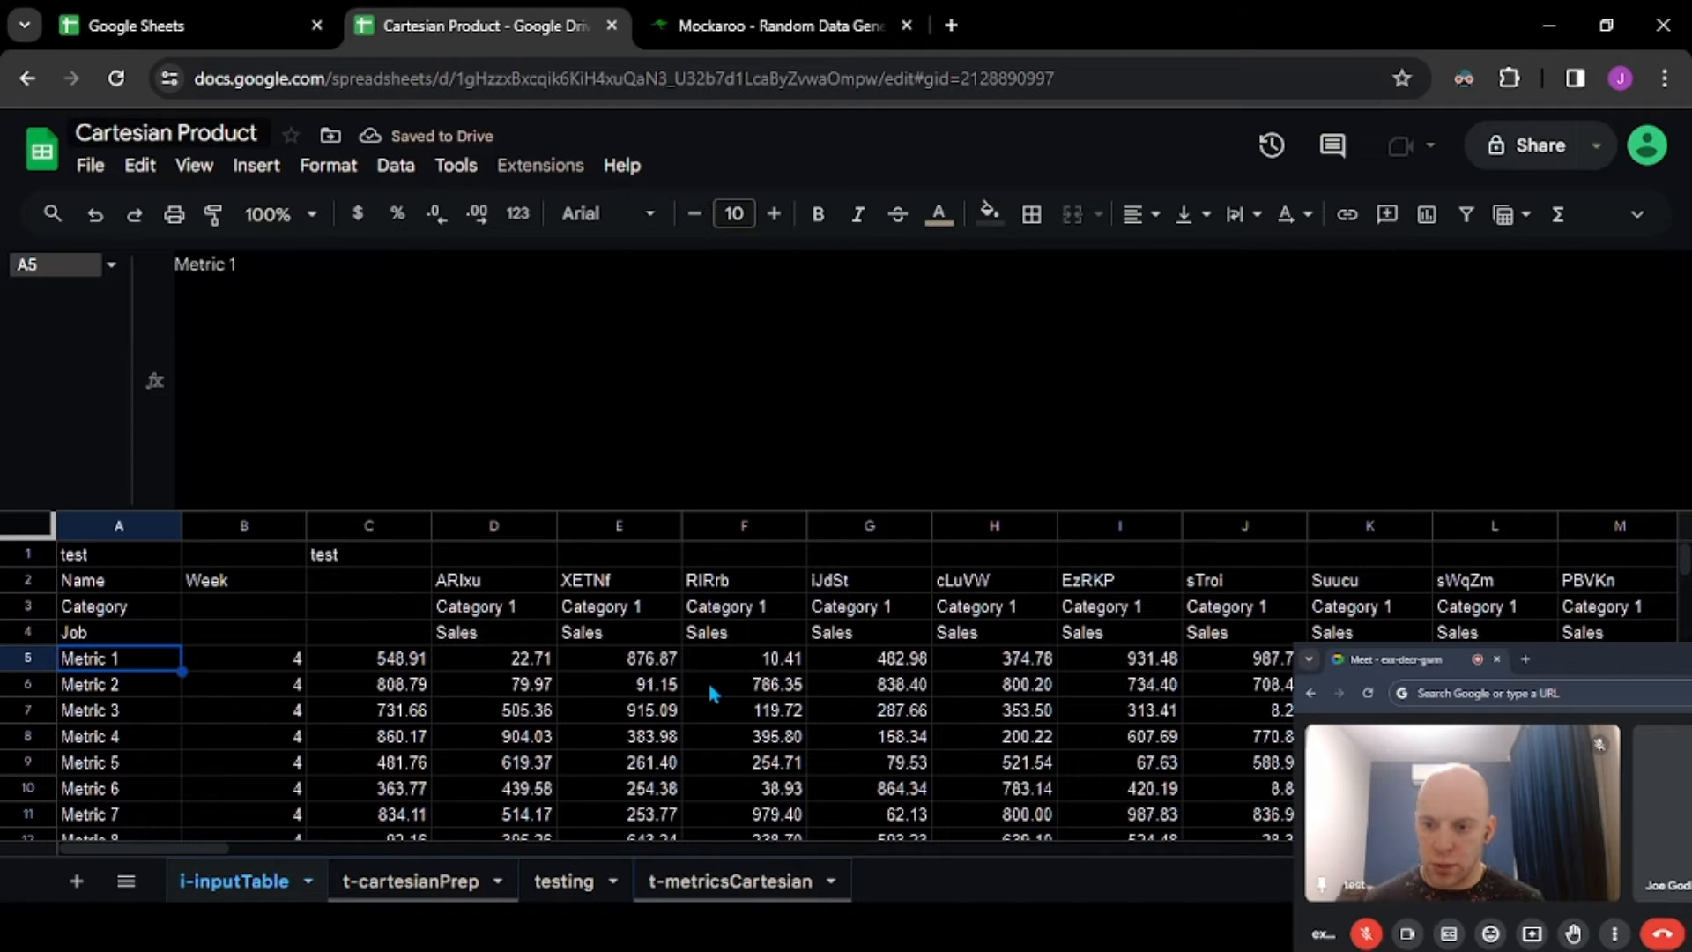
key(ctrl+shift+Page_Down)
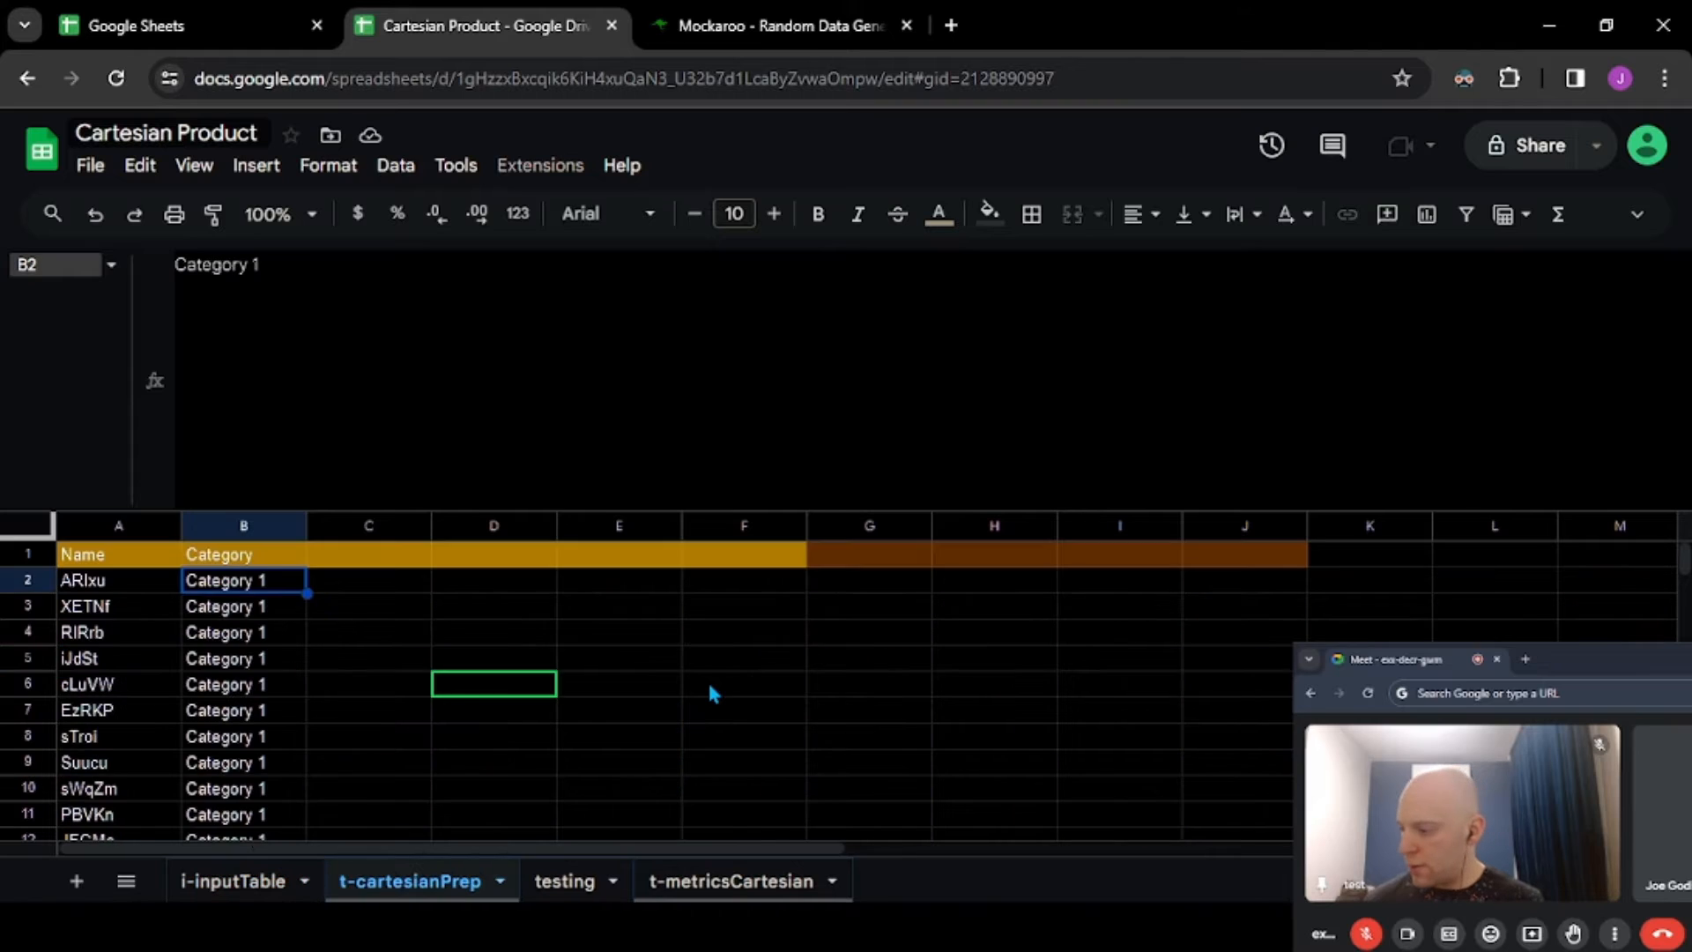
click(351, 557)
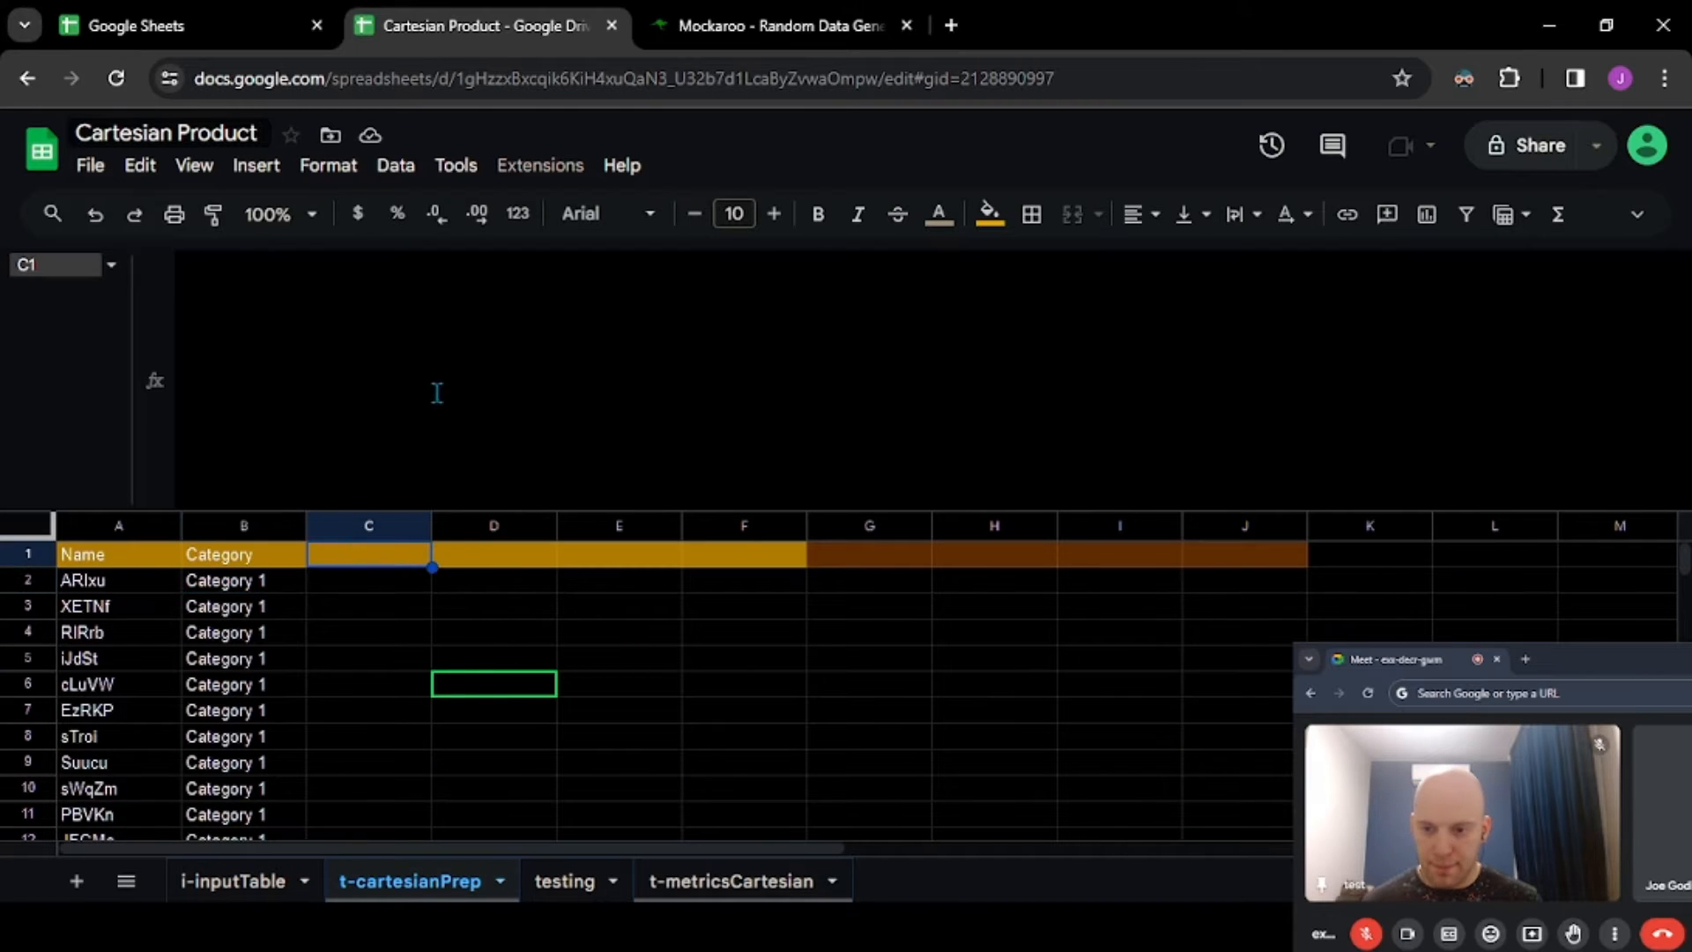
click(288, 407)
key(ctrl+v)
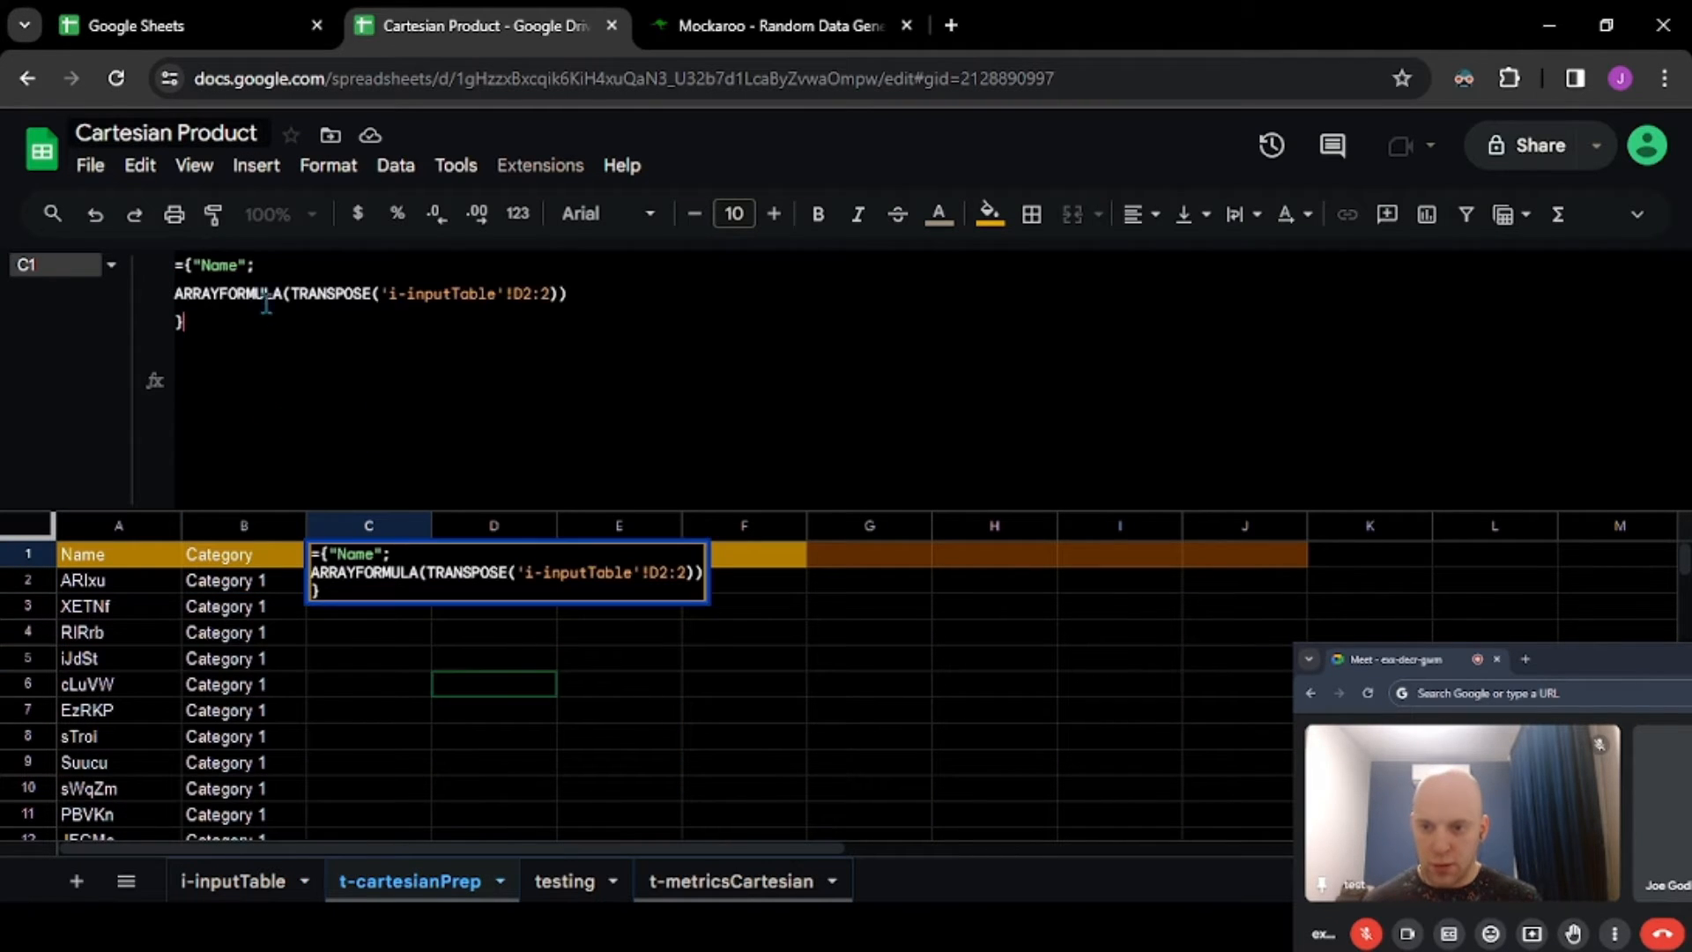
key(Right)
key(ctrl+shift+Left)
text(Job)
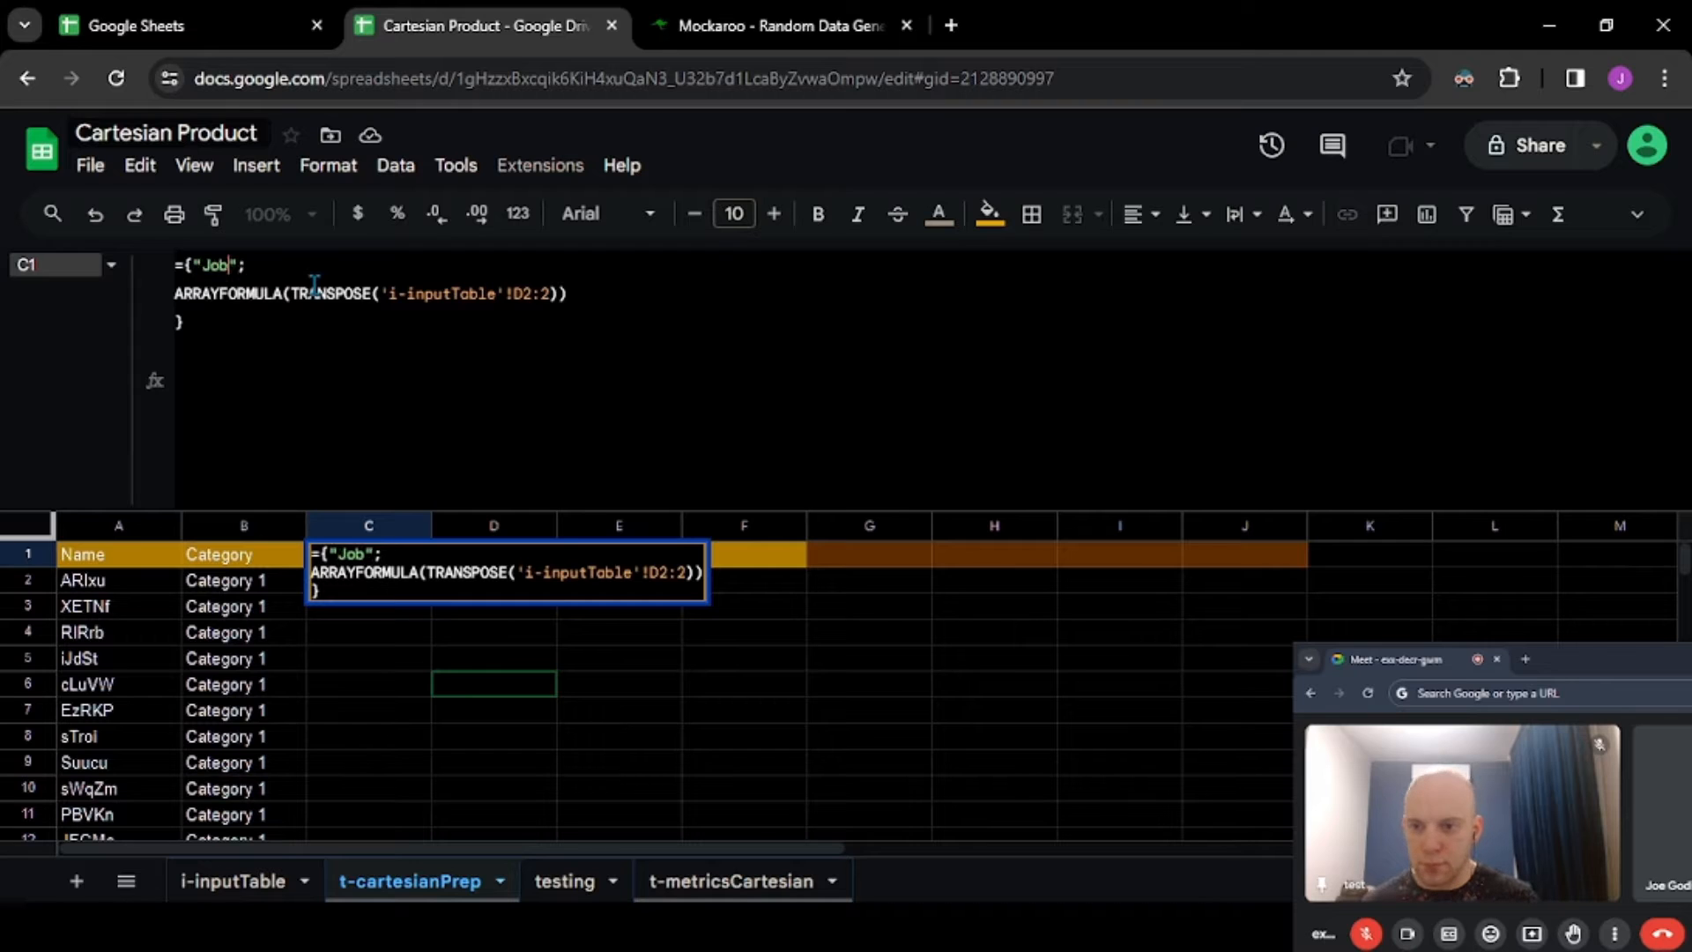
- Change the C1 formula's transposed range to 'i-inputTable'!D4:4 and commit it
key(Left)
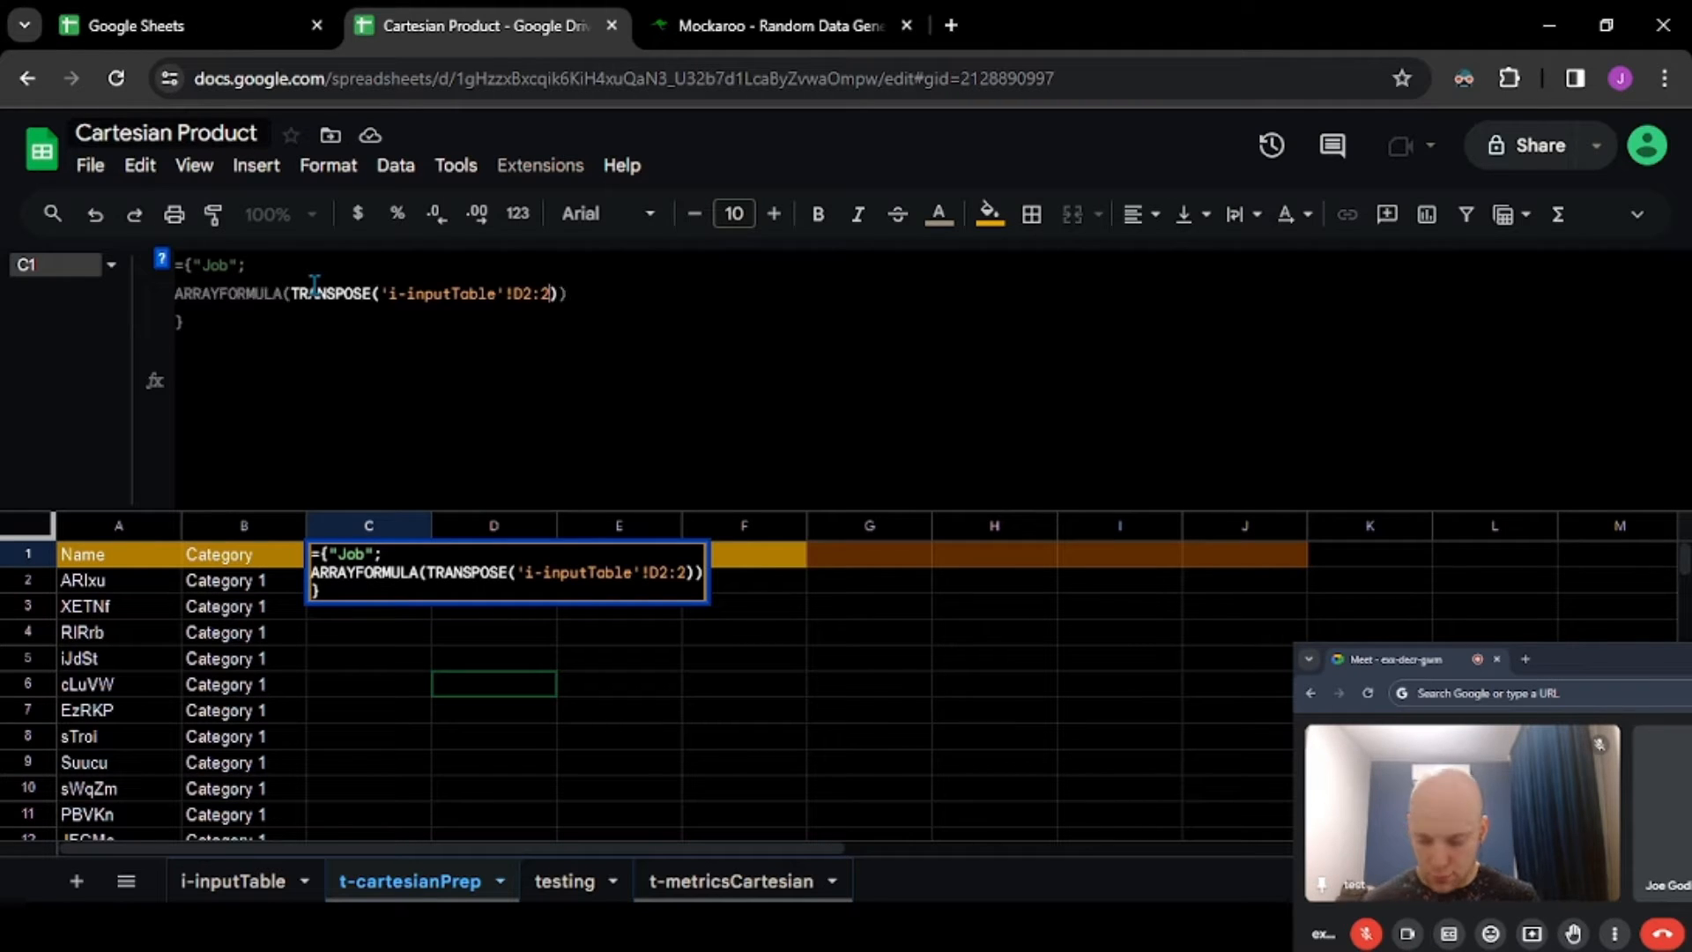
key(BackSpace)
text(4)
key(Left)
key(Left)
key(BackSpace)
text(4)
key(Return)
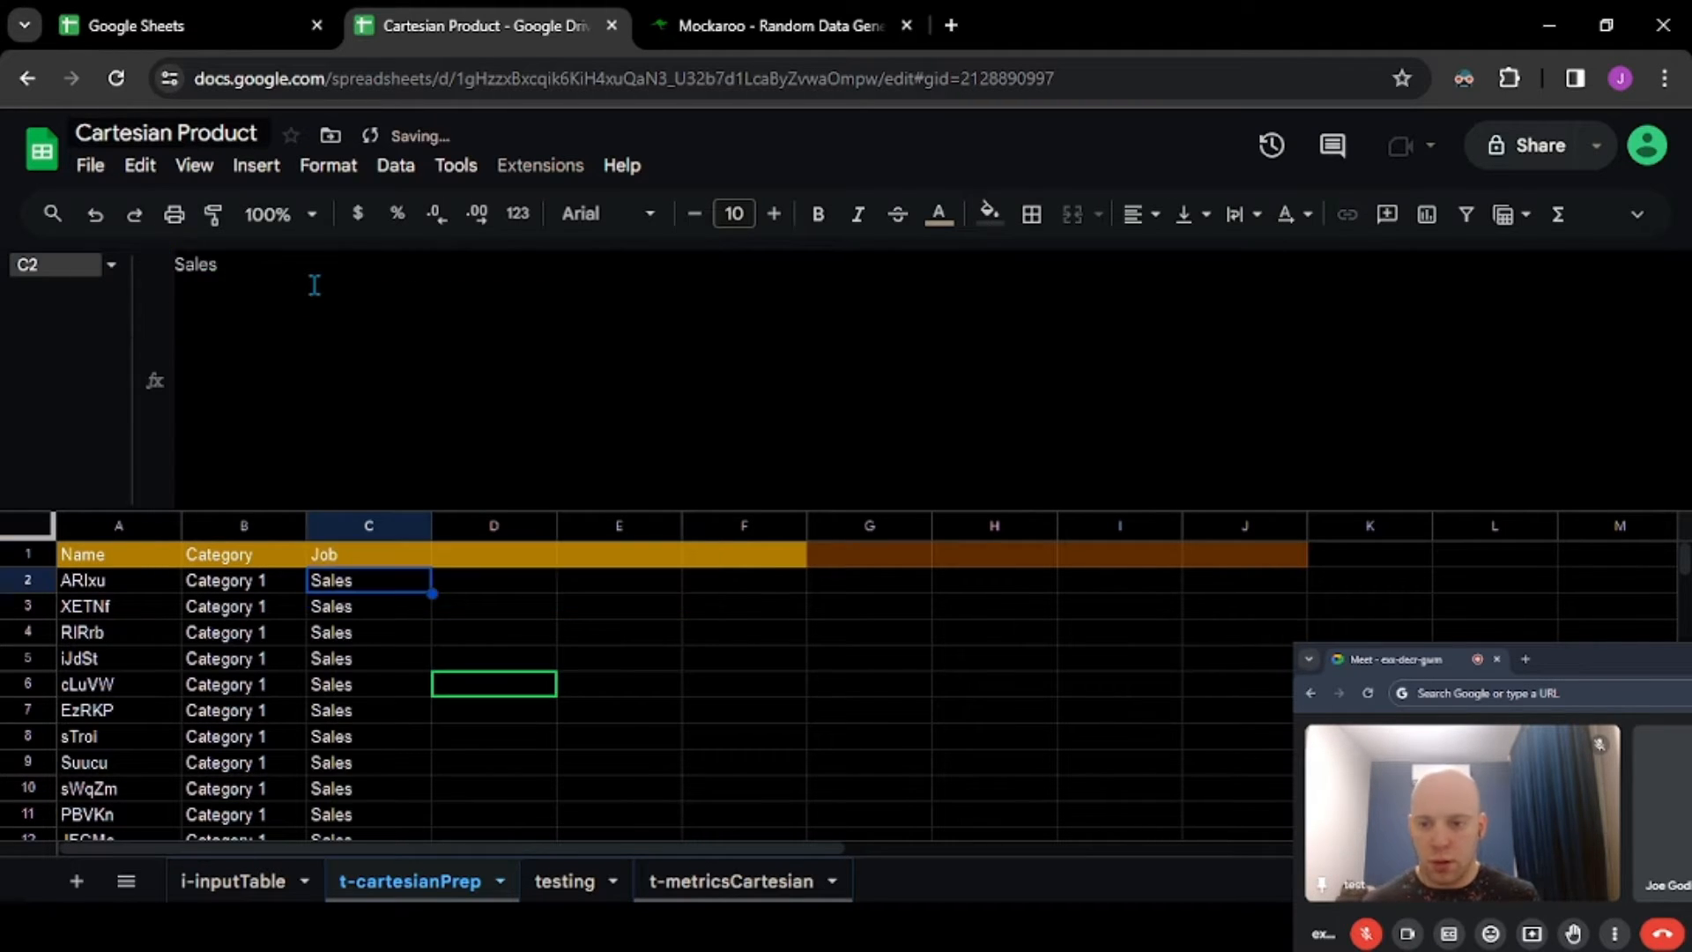
- In D1 of t-cartesianPrep, enter a UNIQUE formula over the week values in 'i-inputTable'!B5:B
key(ctrl+Home)
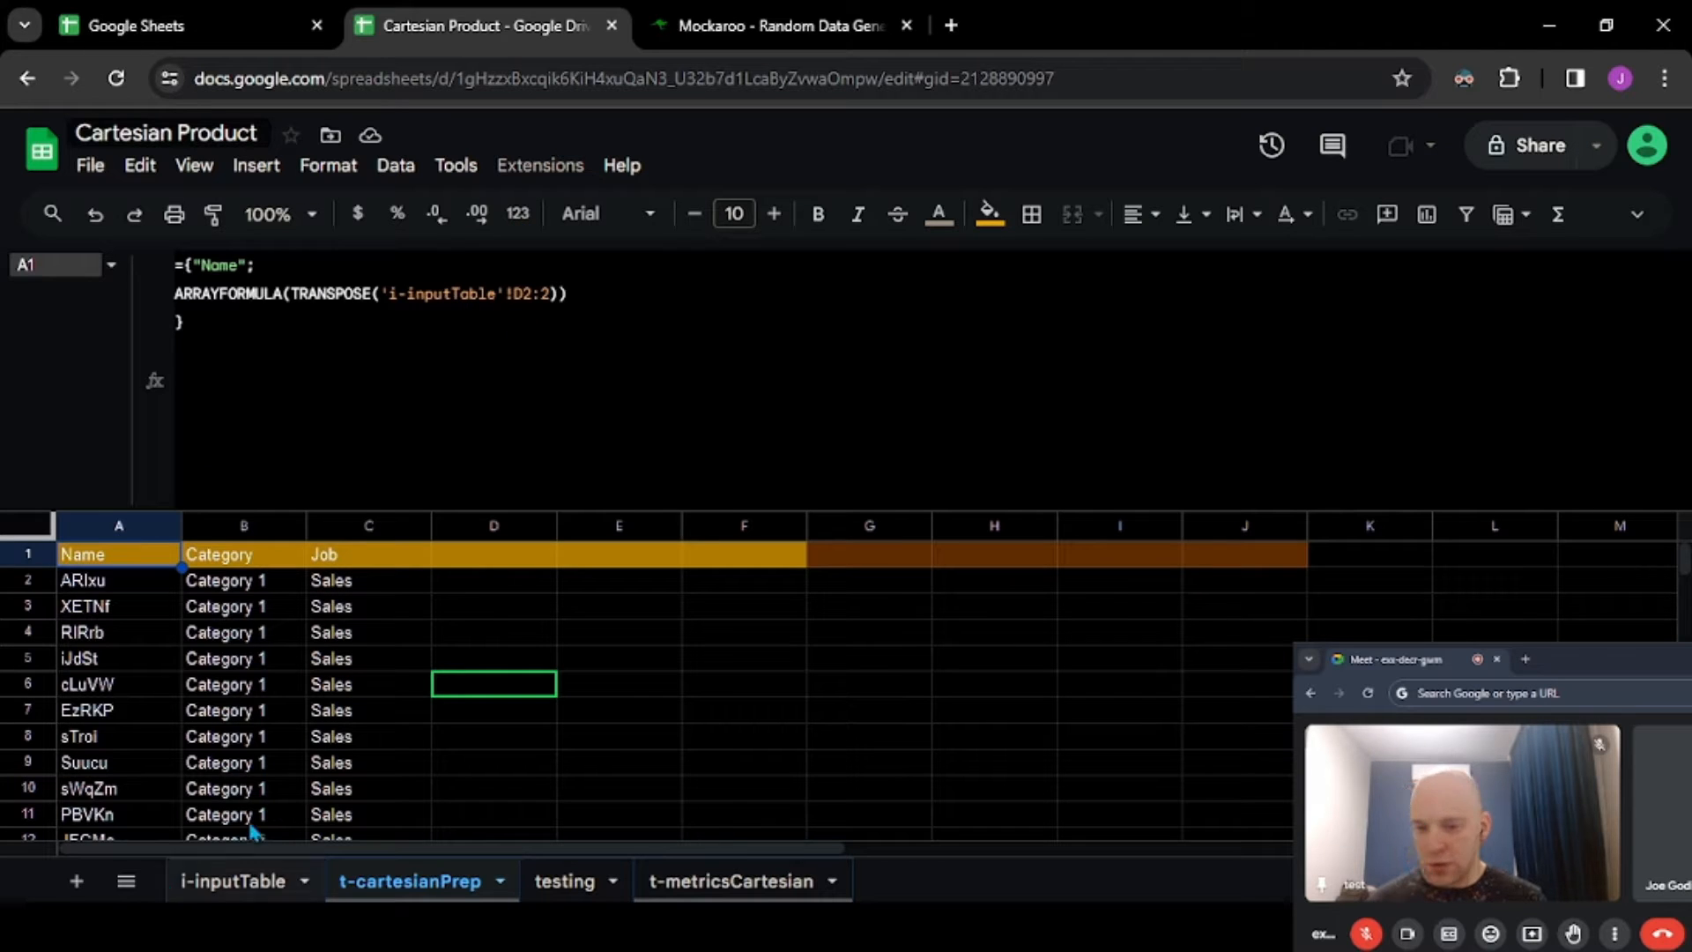
click(454, 555)
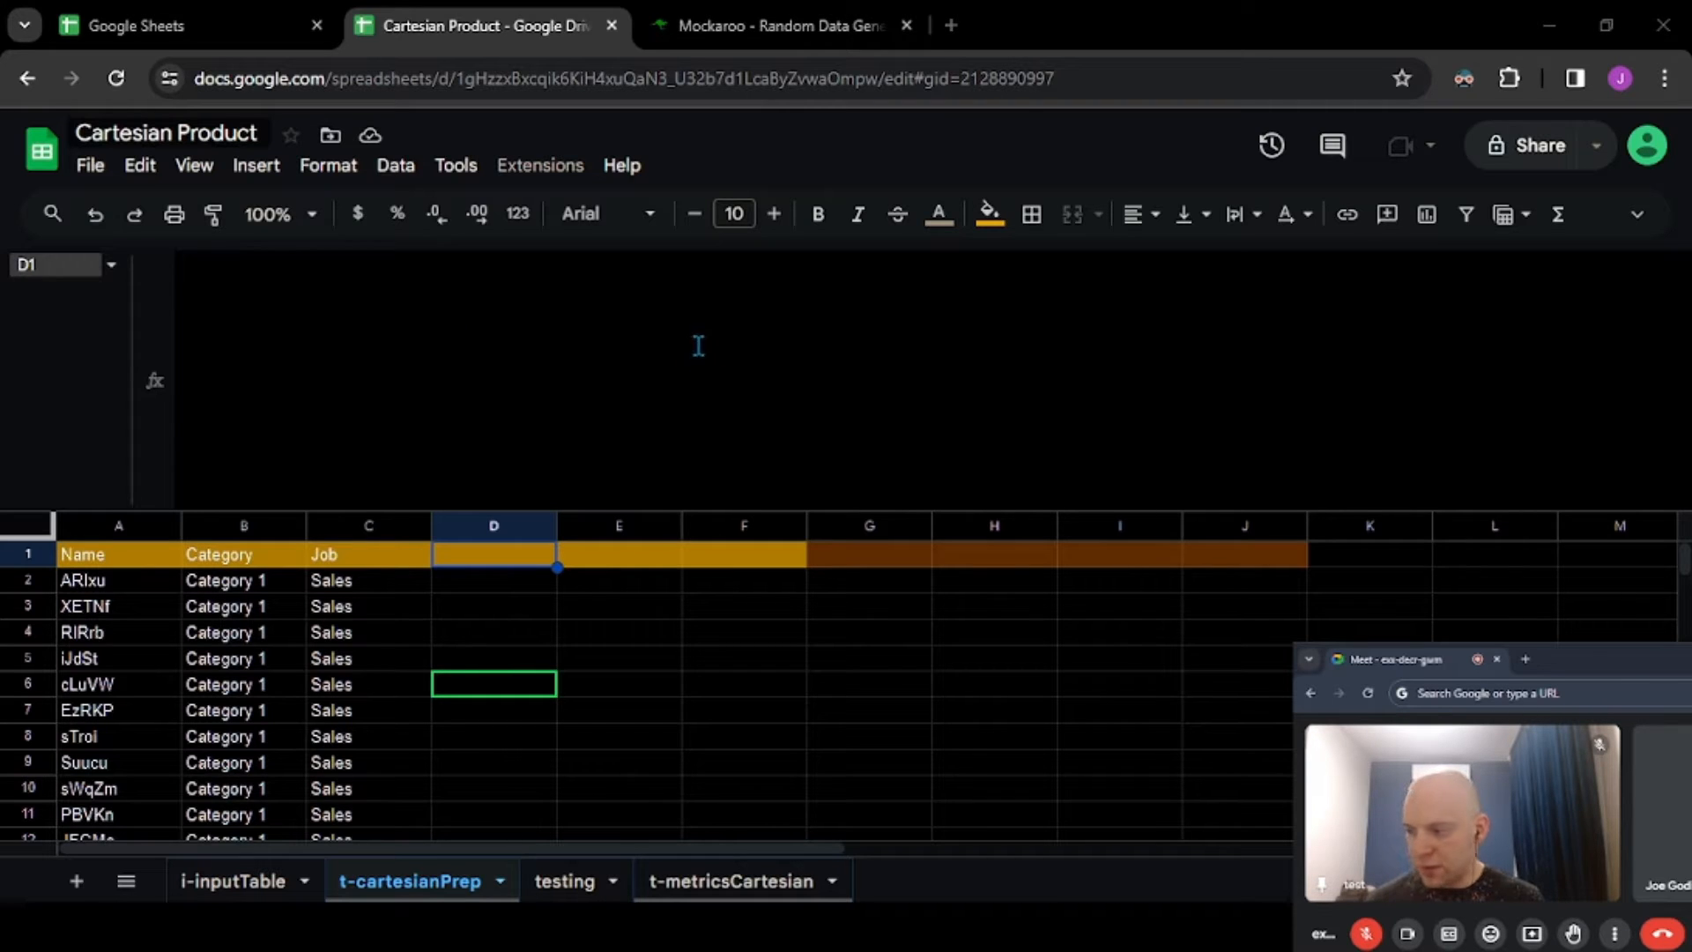
text(=UNIQUE()
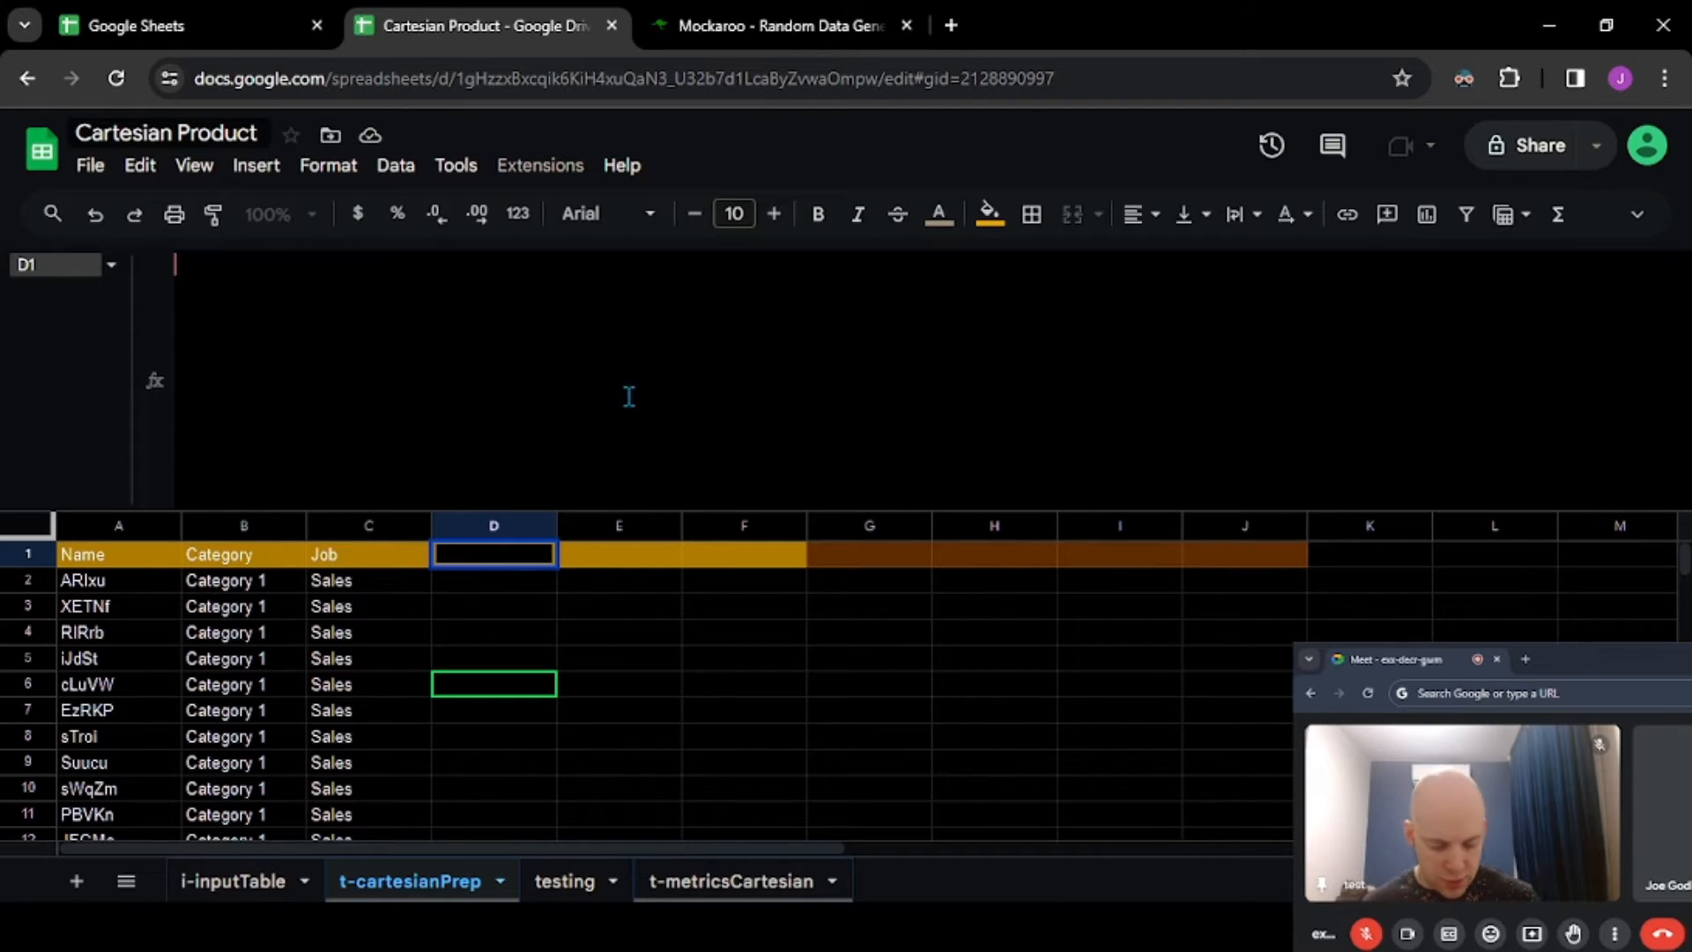
click(233, 881)
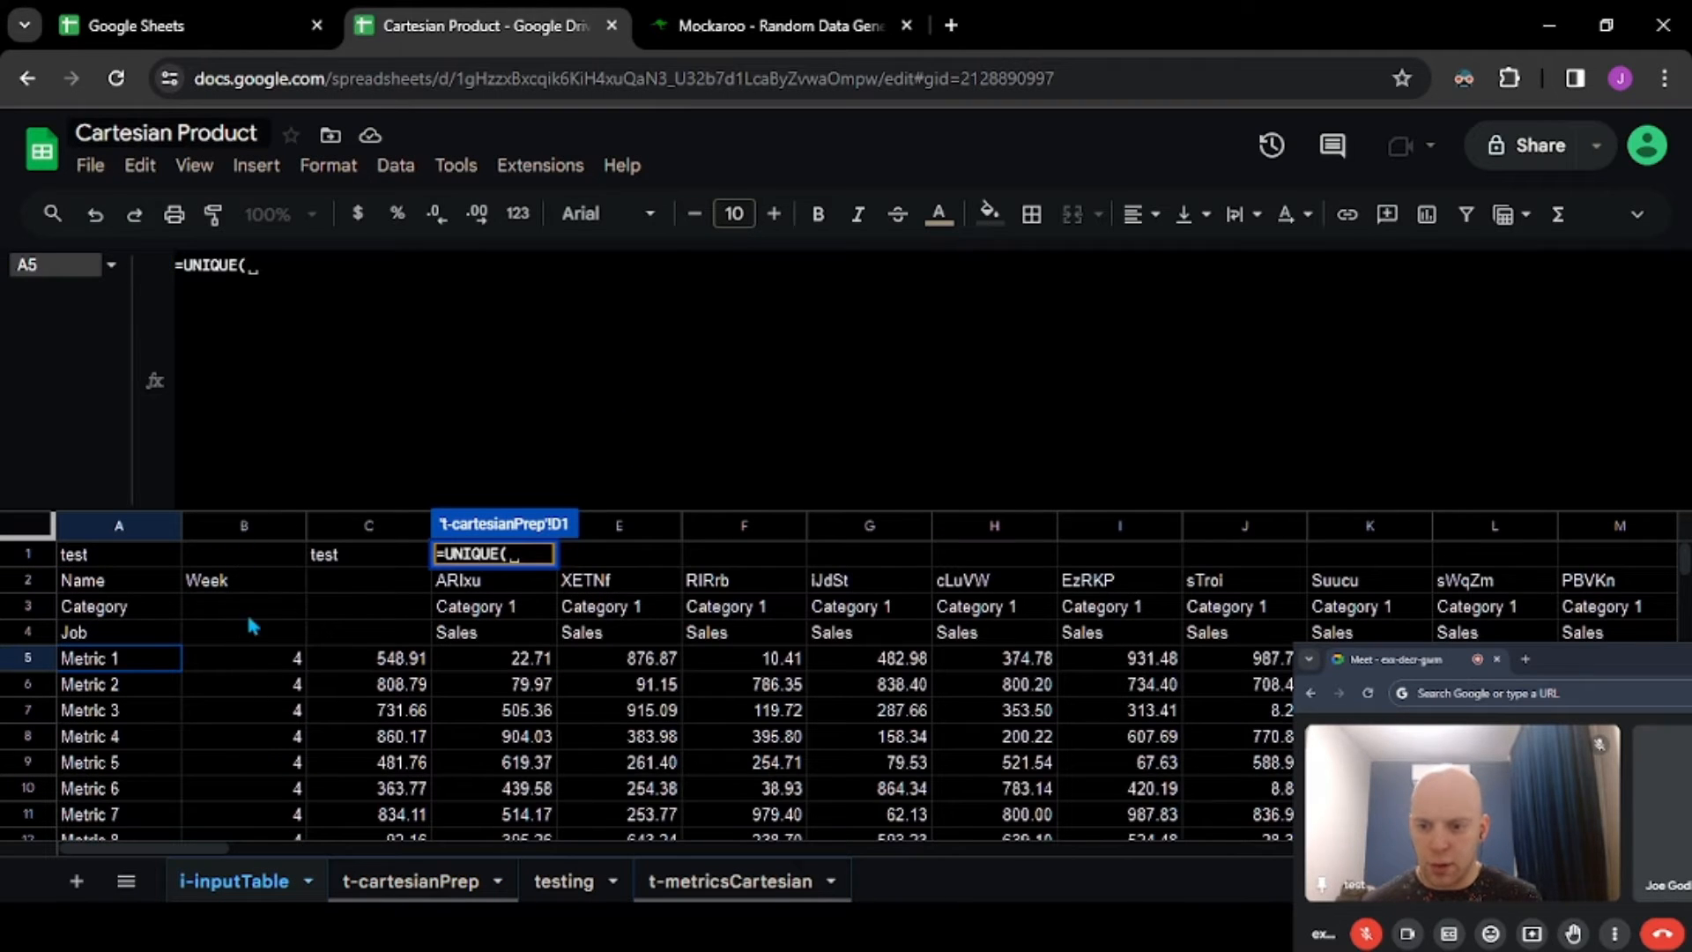
click(247, 527)
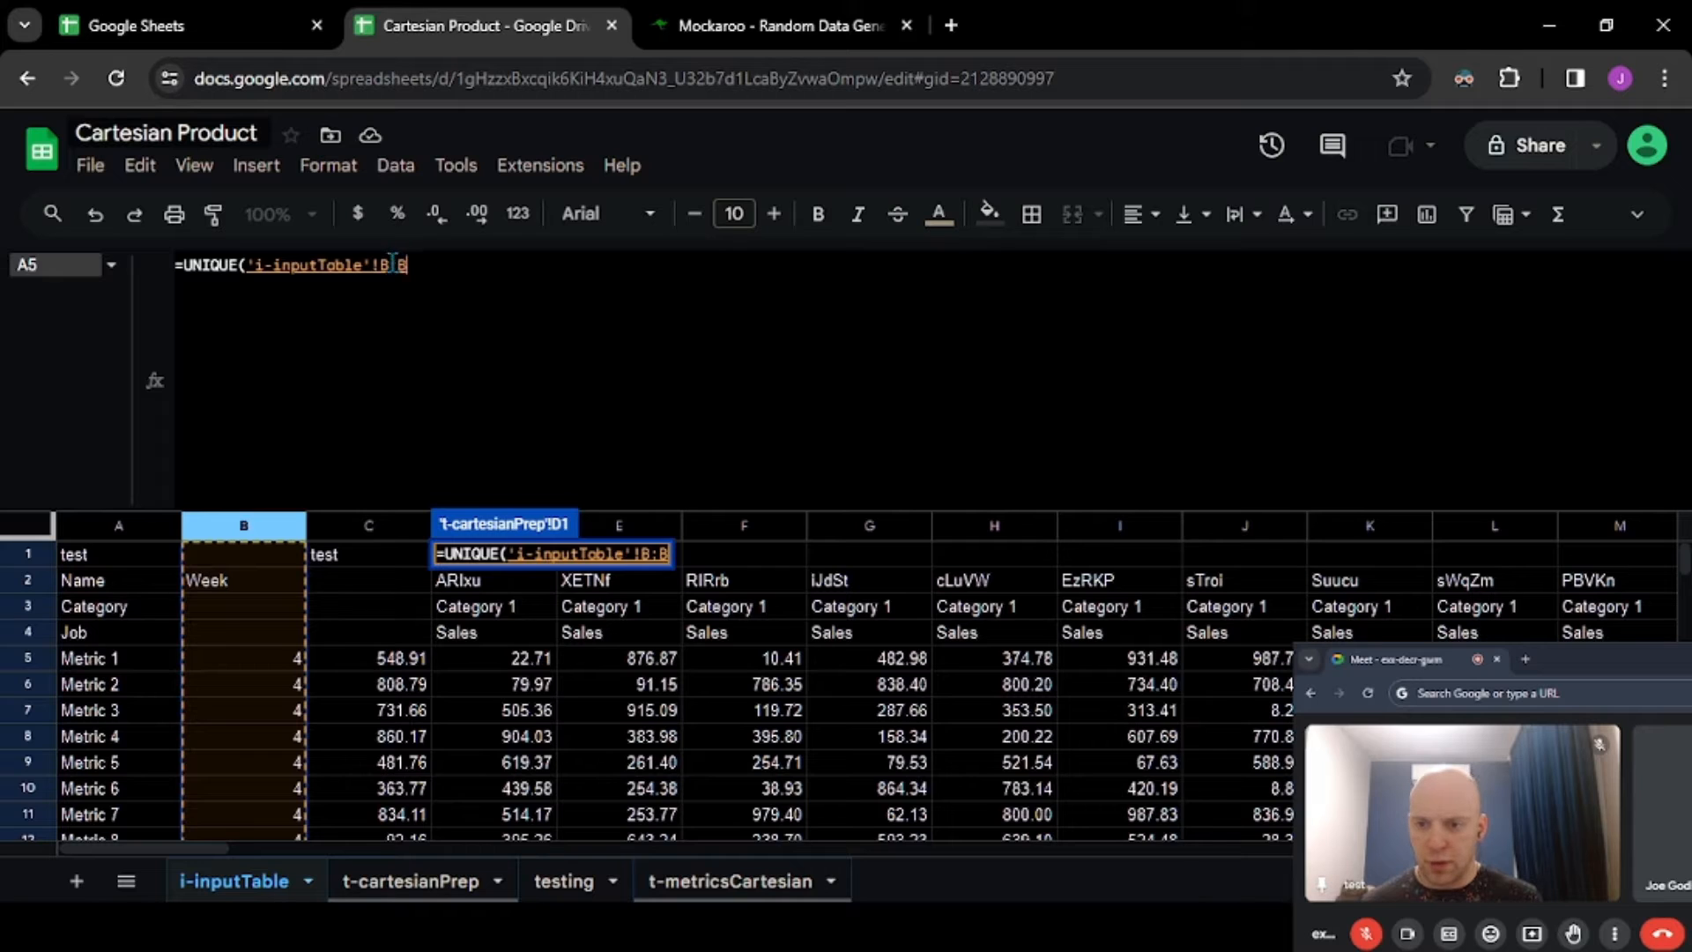
click(554, 467)
key(Left)
key(Left)
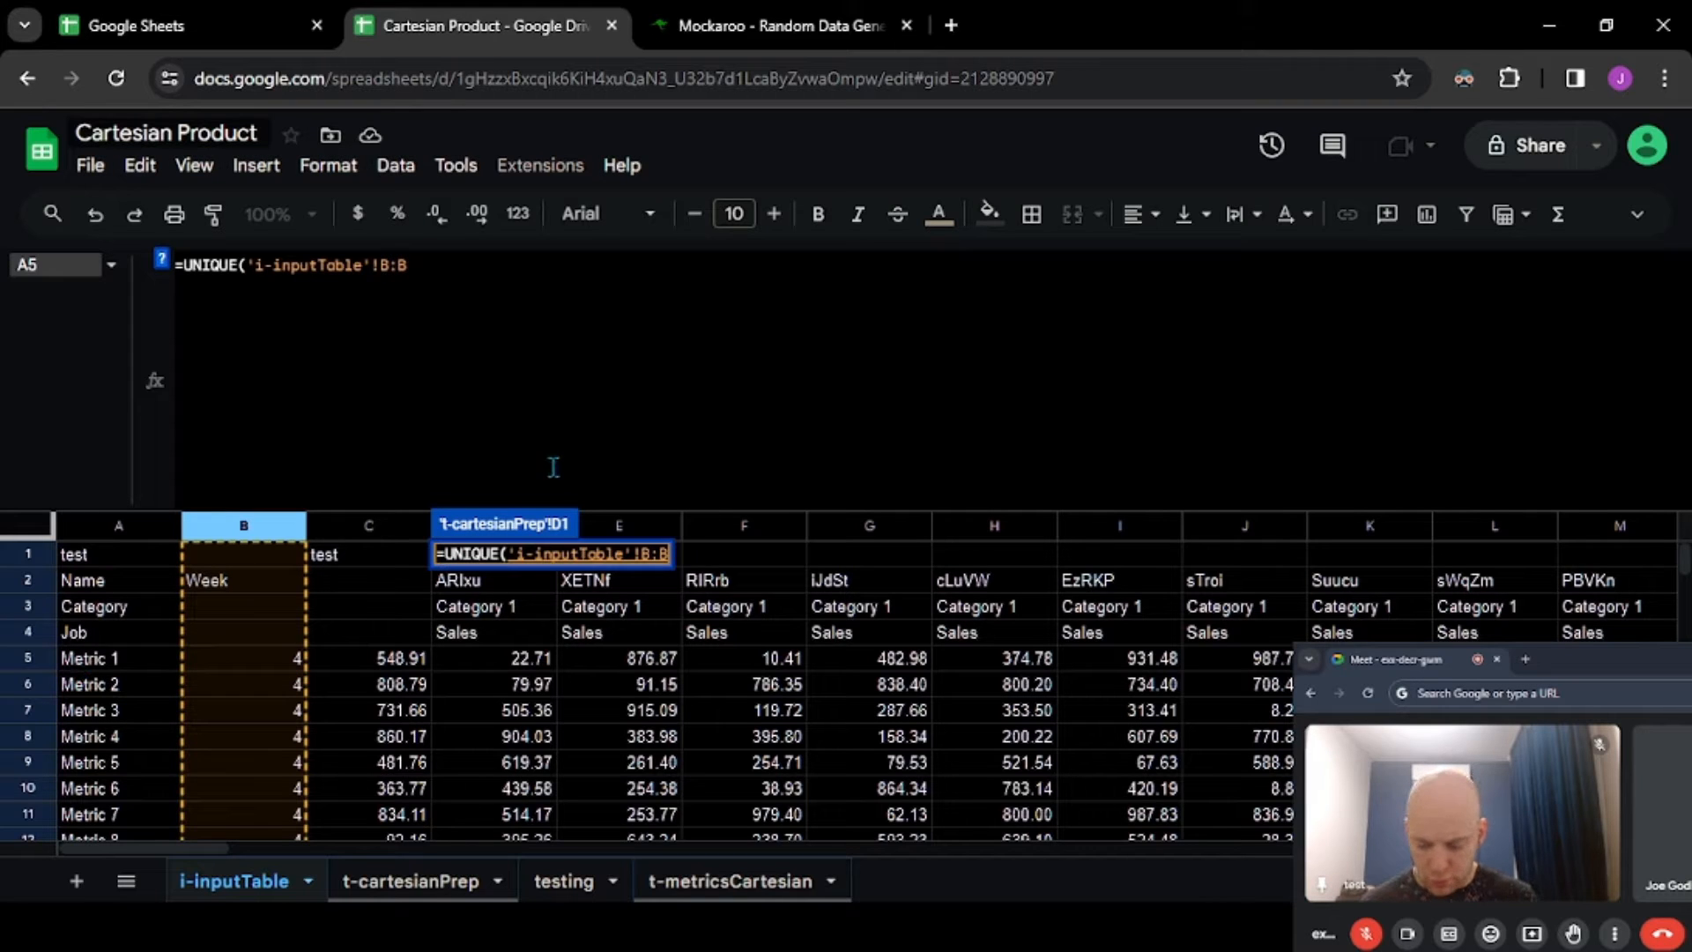
text(5)
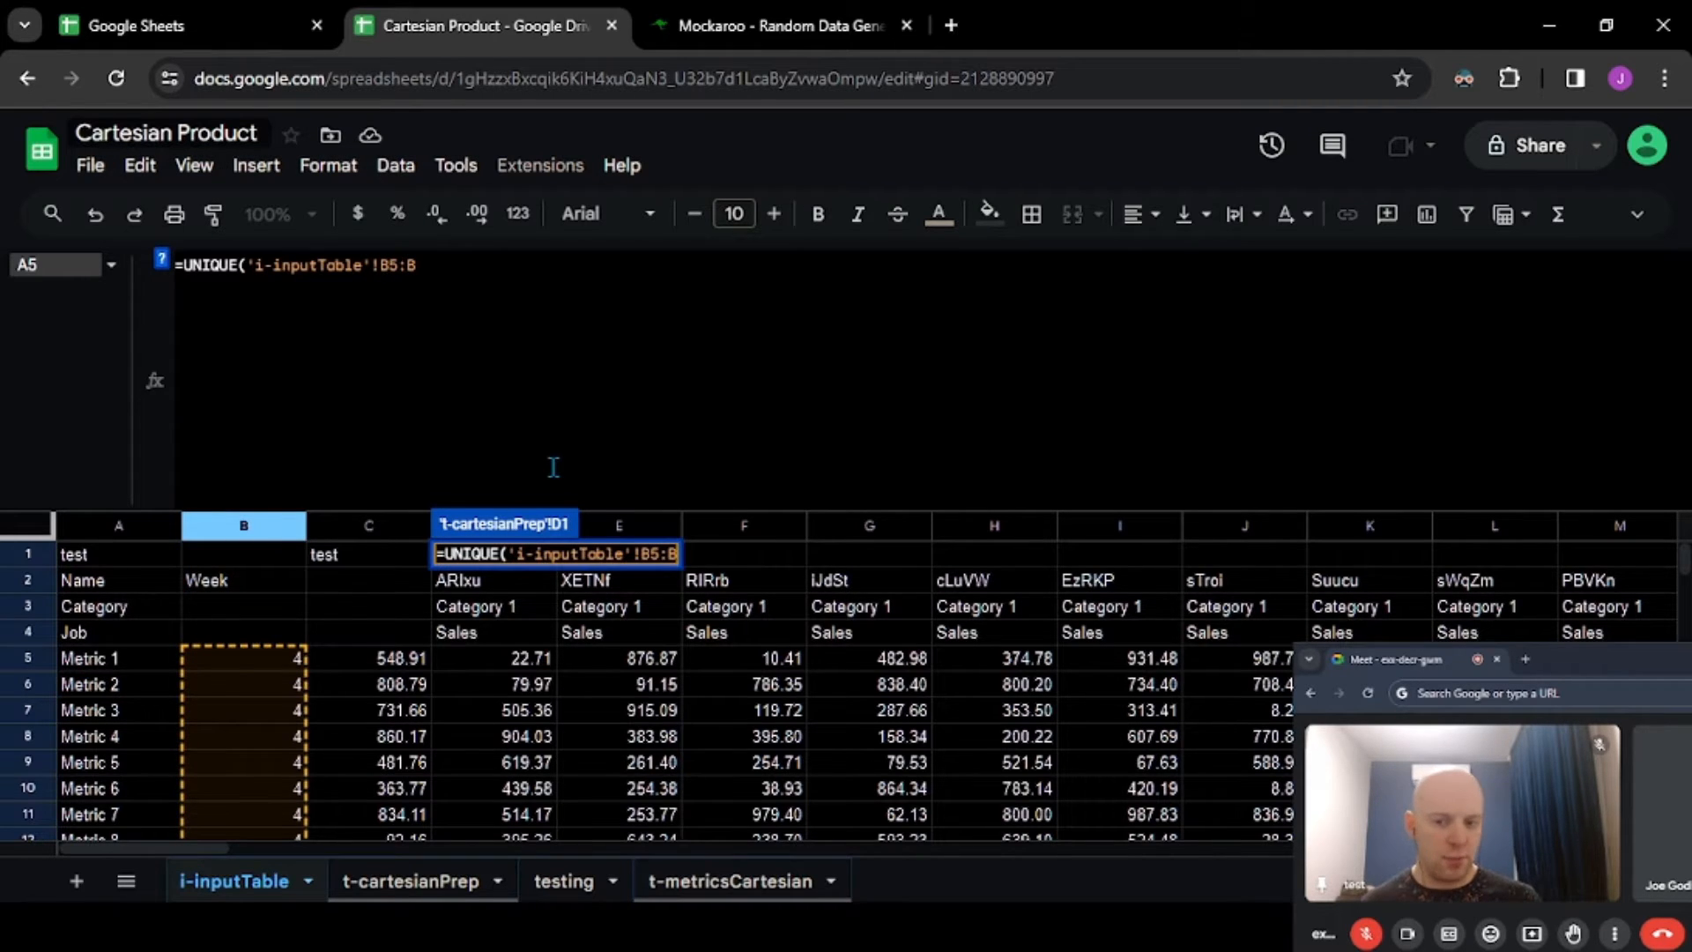
key(Return)
- Wrap the D1 formula in a curly-brace array that stacks the heading "Week" above the unique values
click(554, 467)
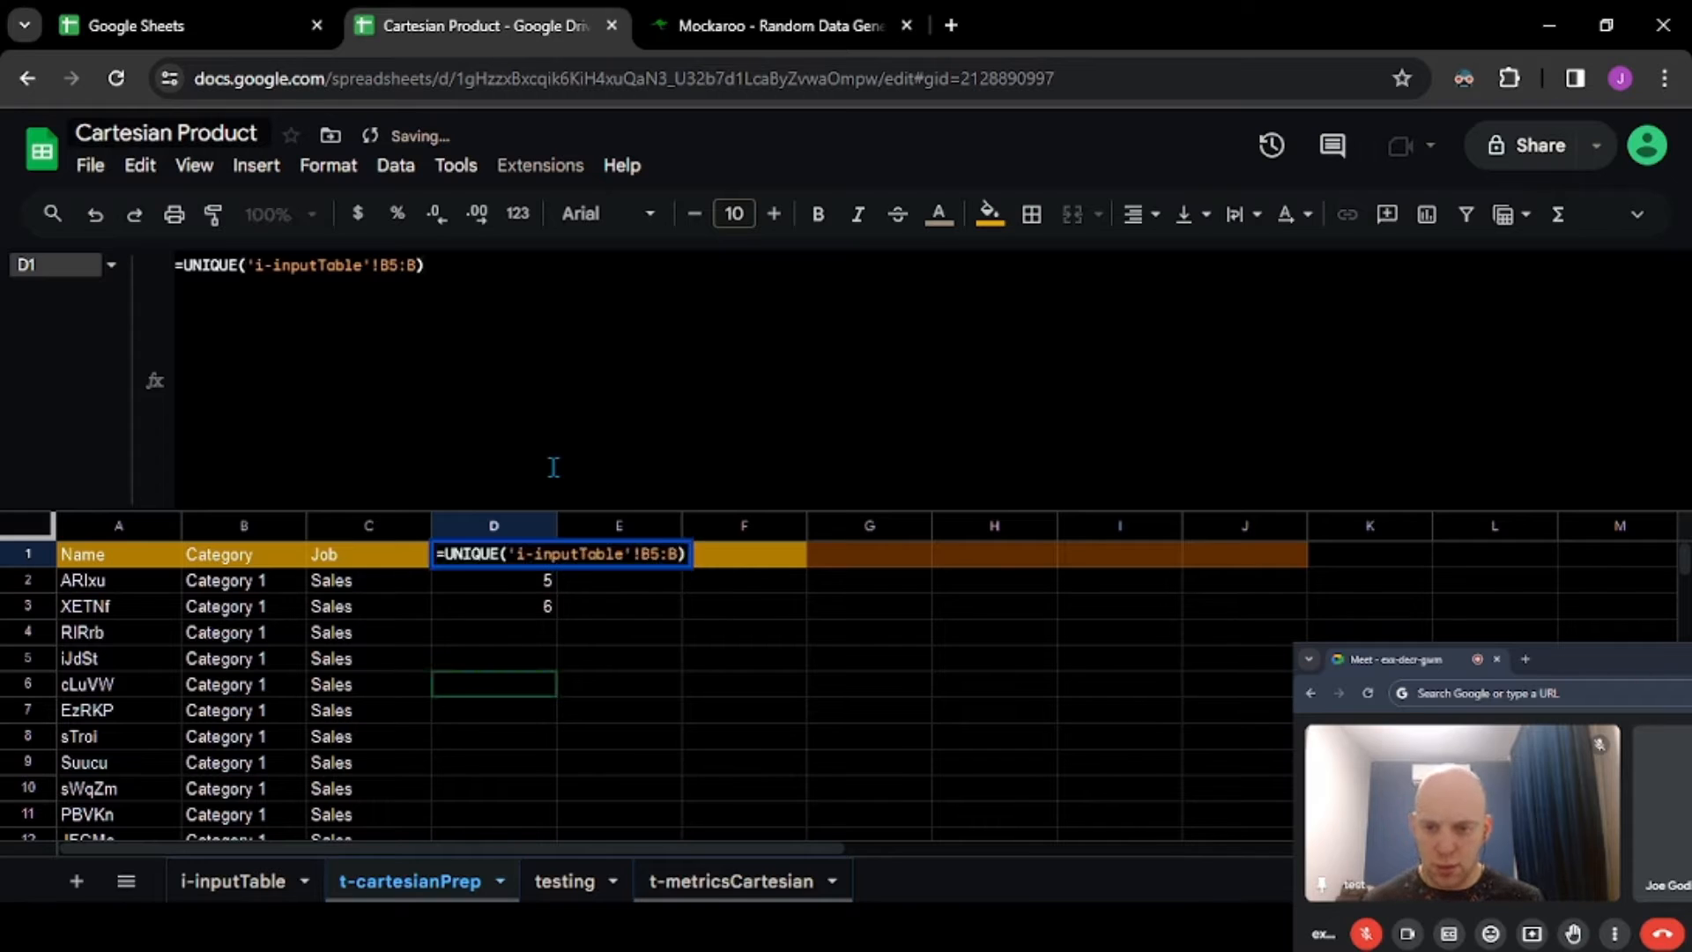
key(Right)
key(alt+Return)
key(Left)
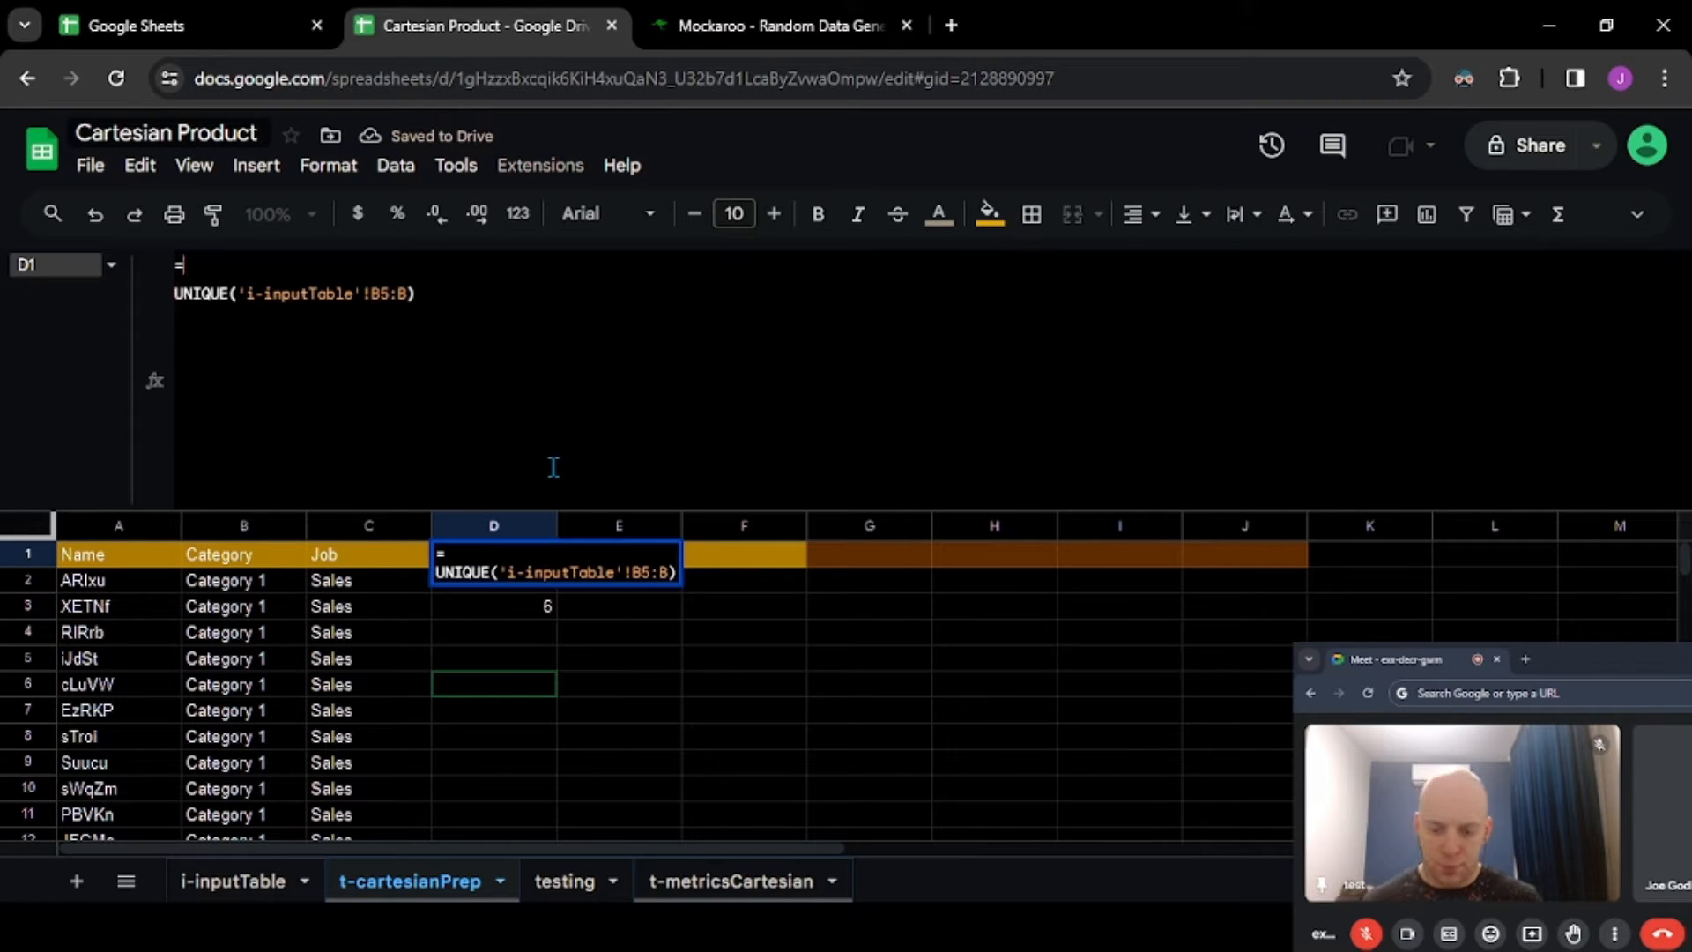
text({"Week")
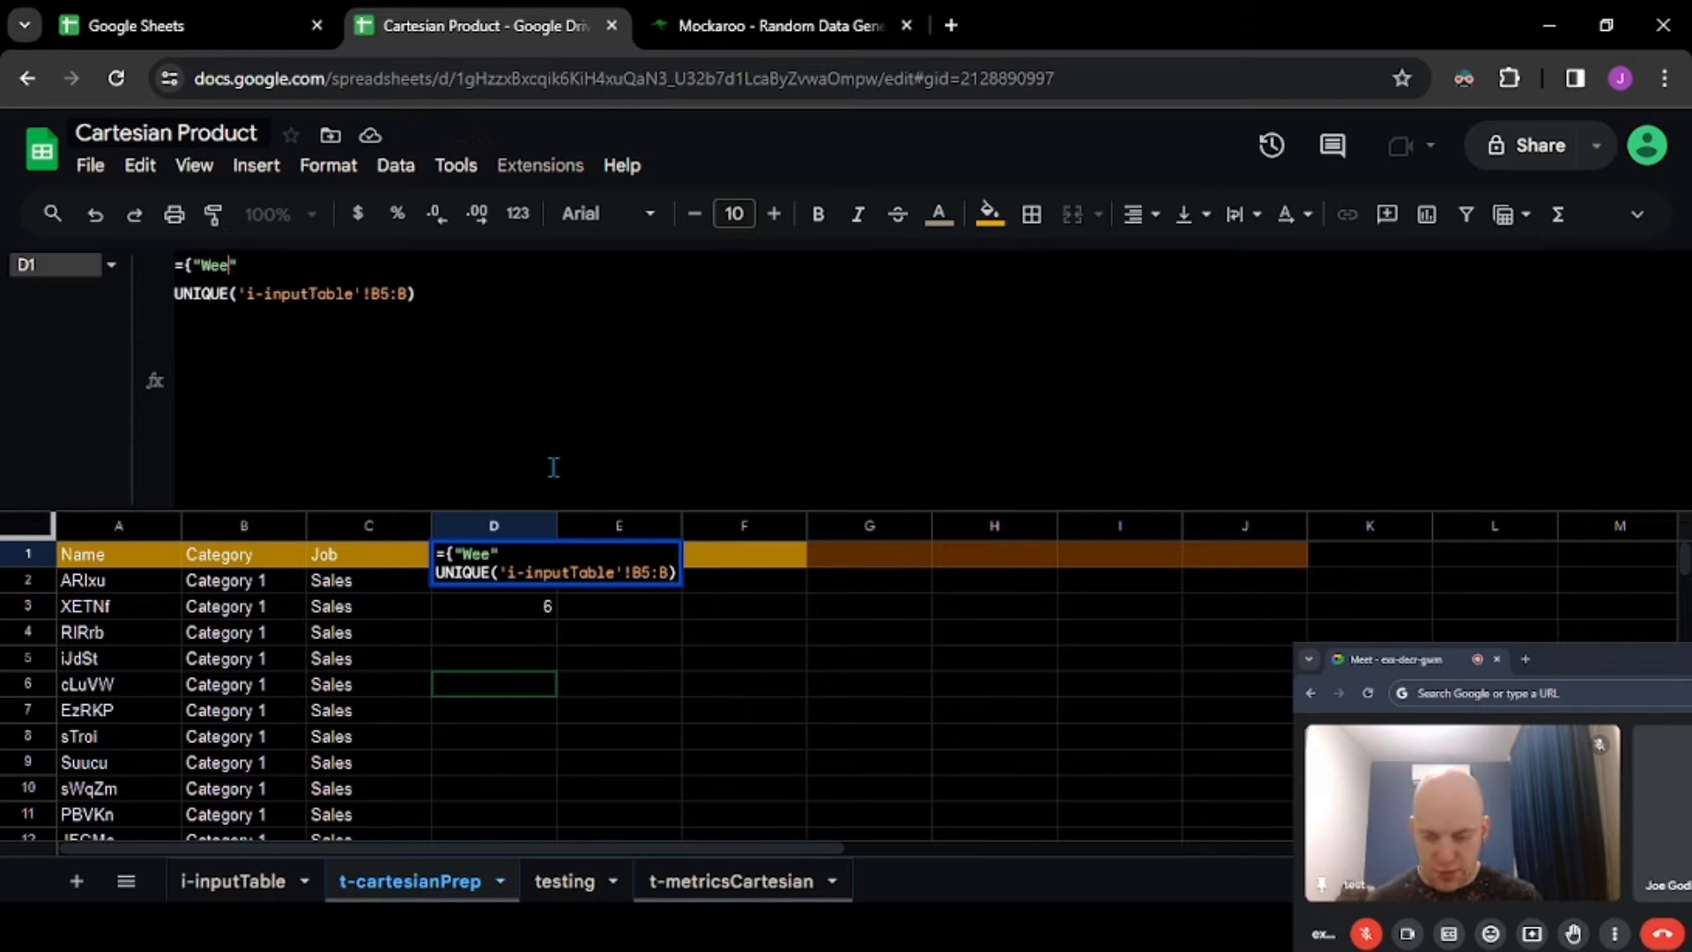
text(;)
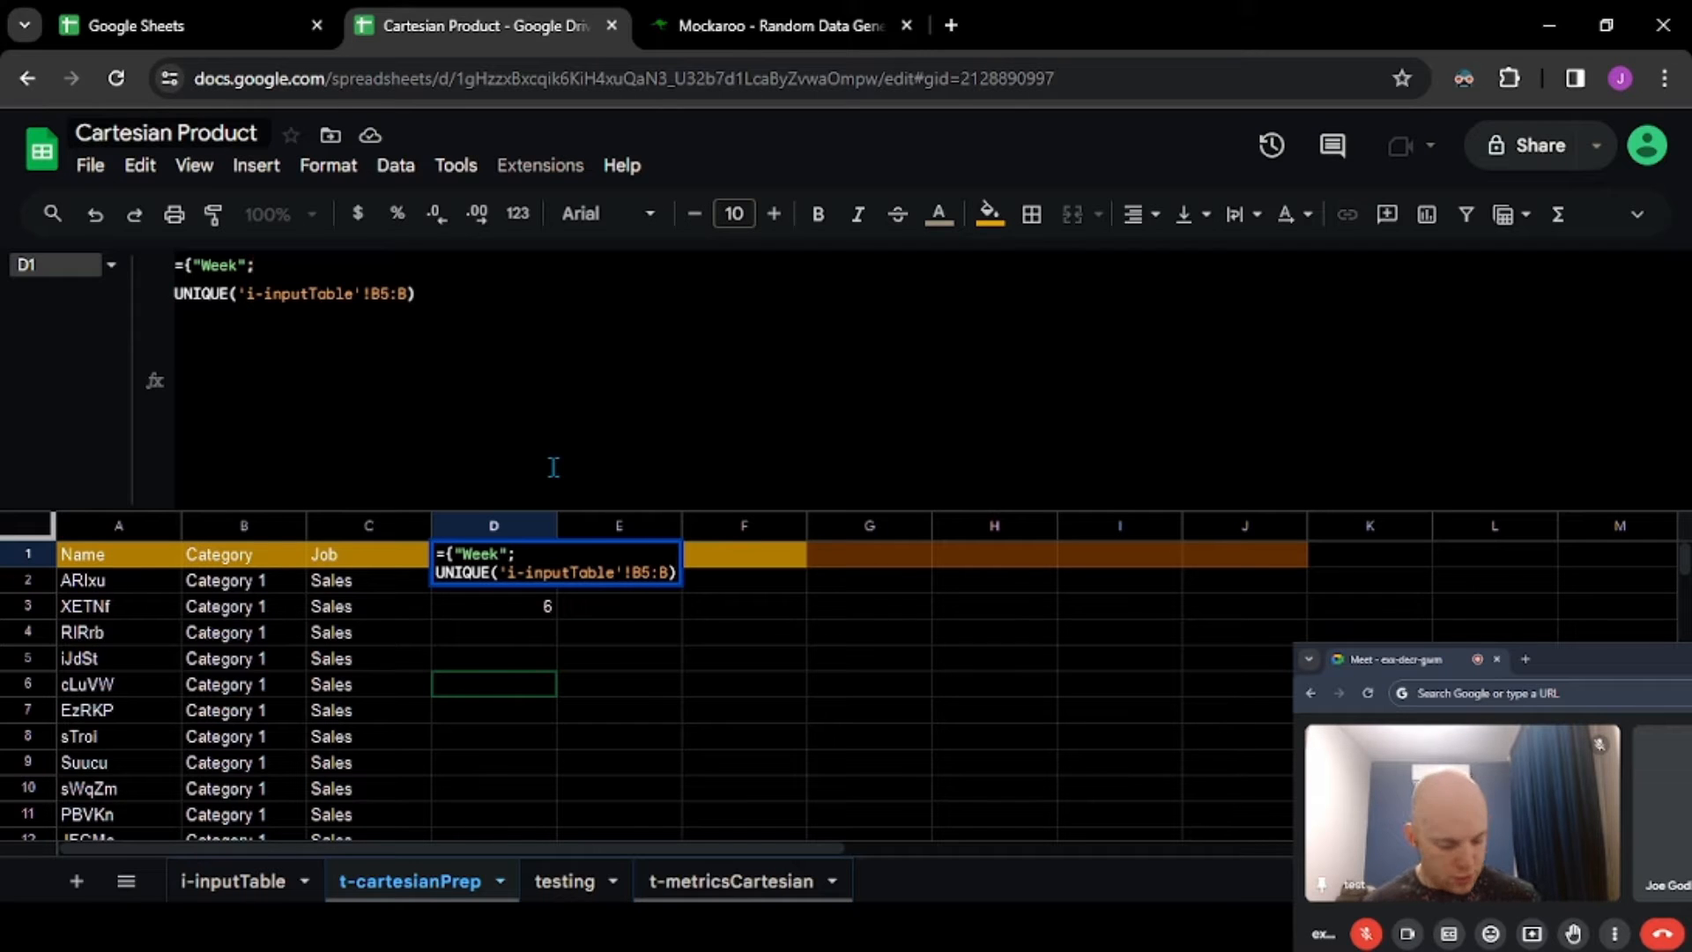
key(ctrl+End)
text(})
key(Return)
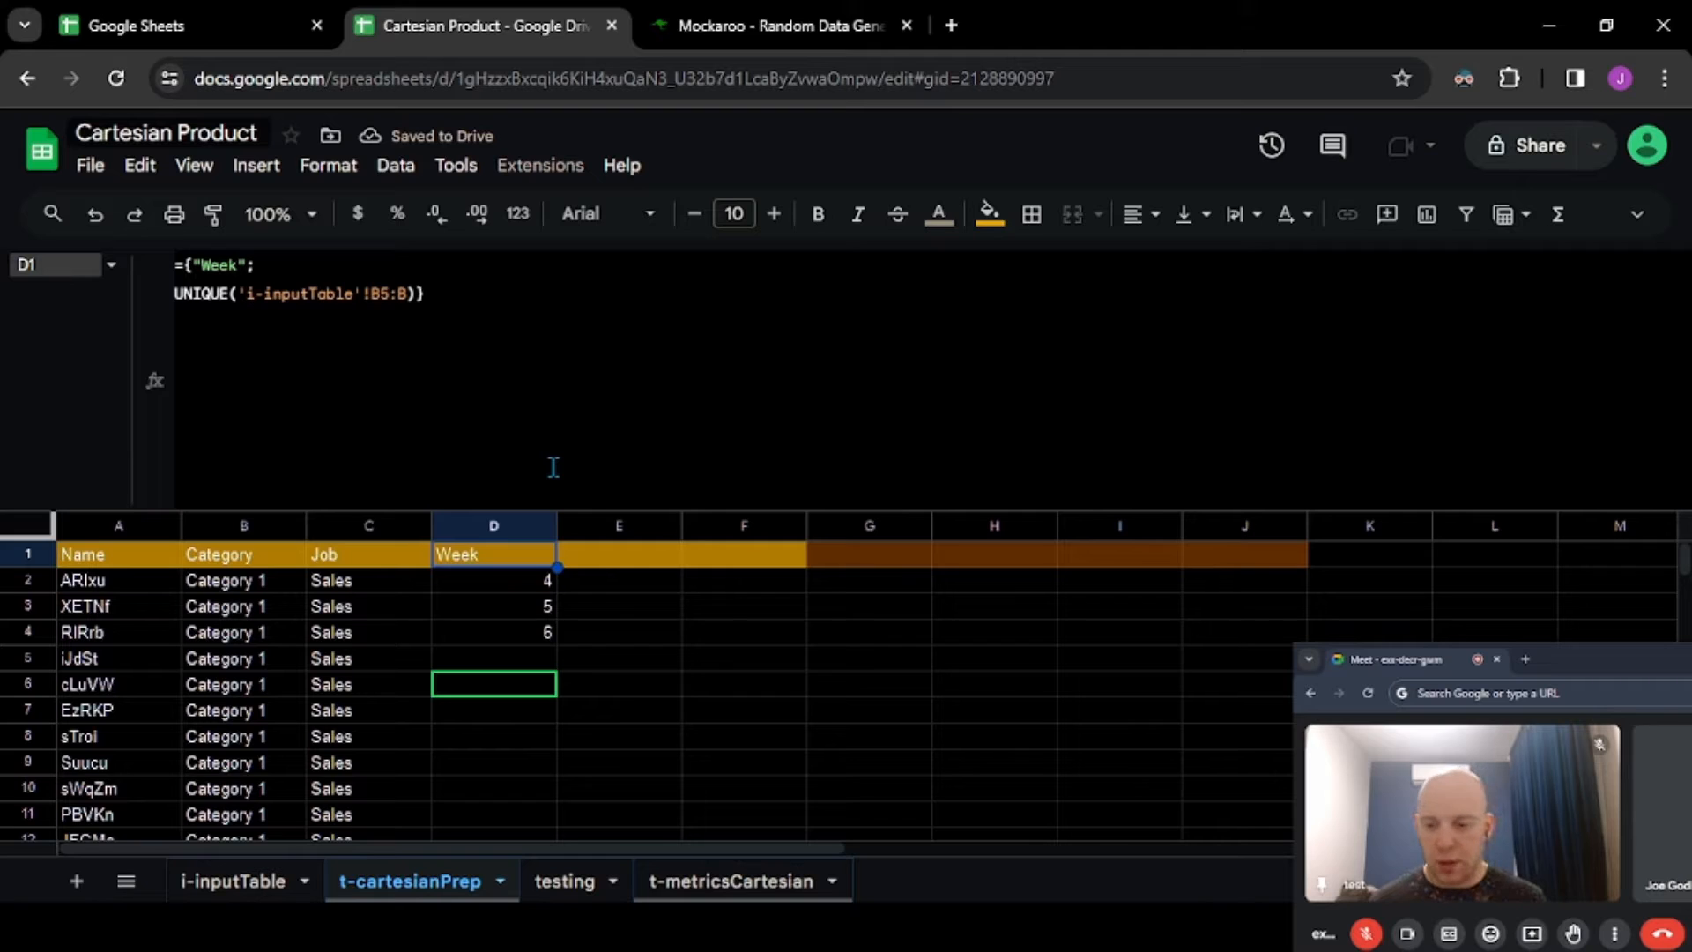
- Begin a FILTER formula in E1 with 'i-inputTable'!A5:A as the range to filter
key(Right)
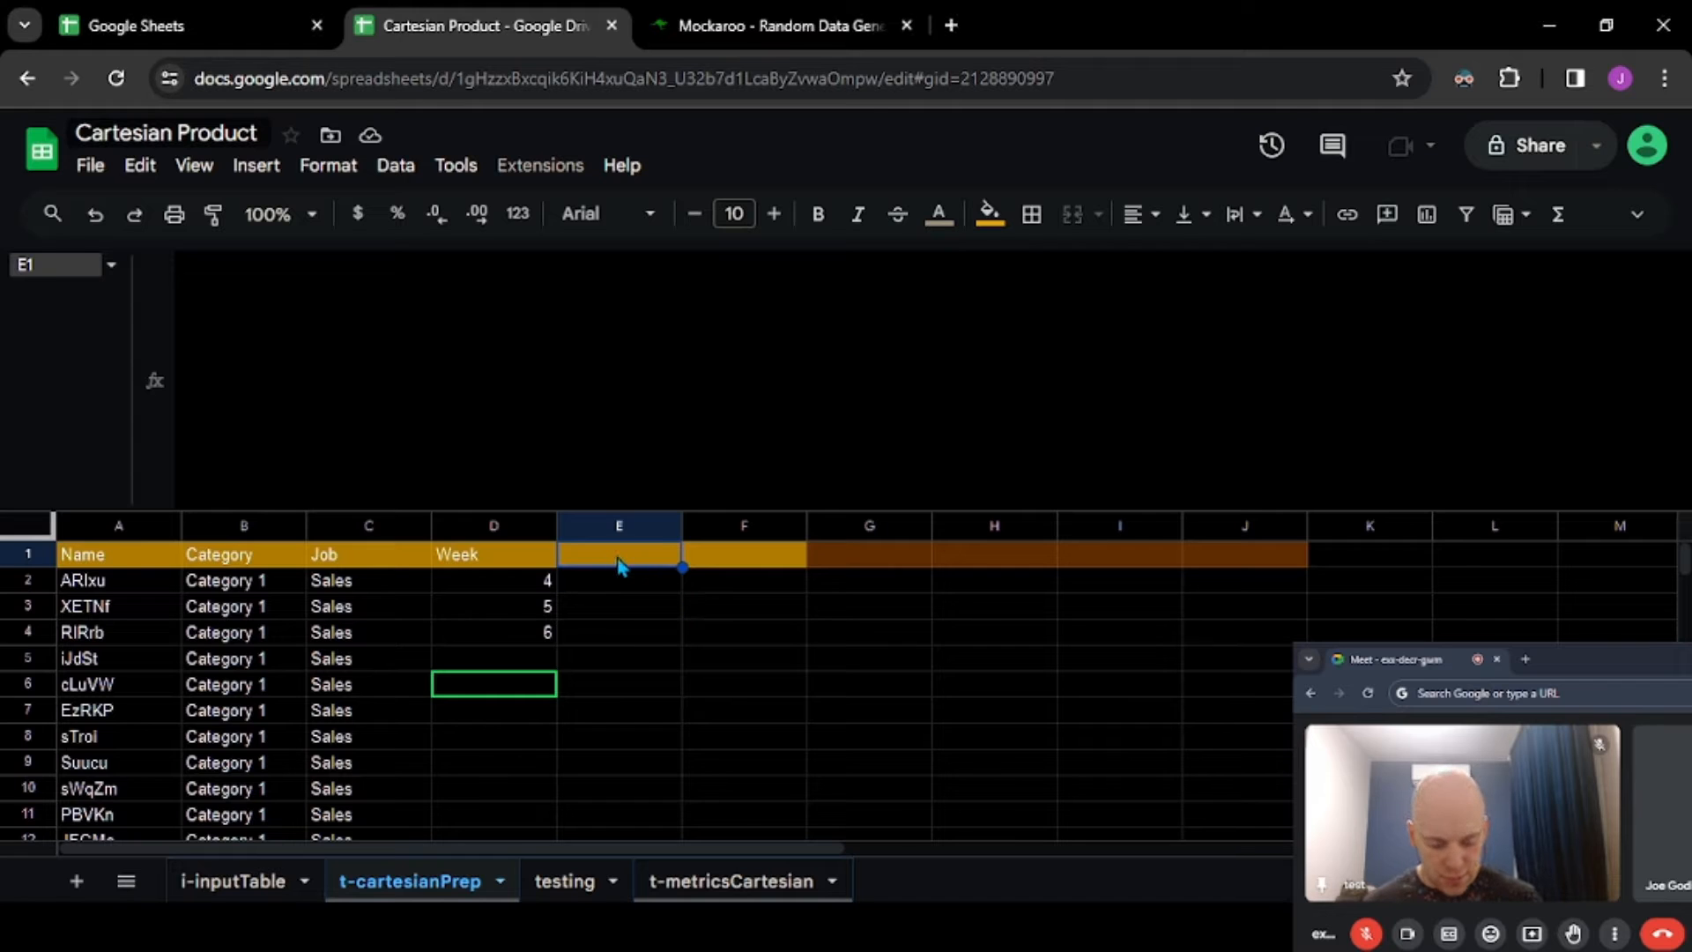
text(=FILTER()
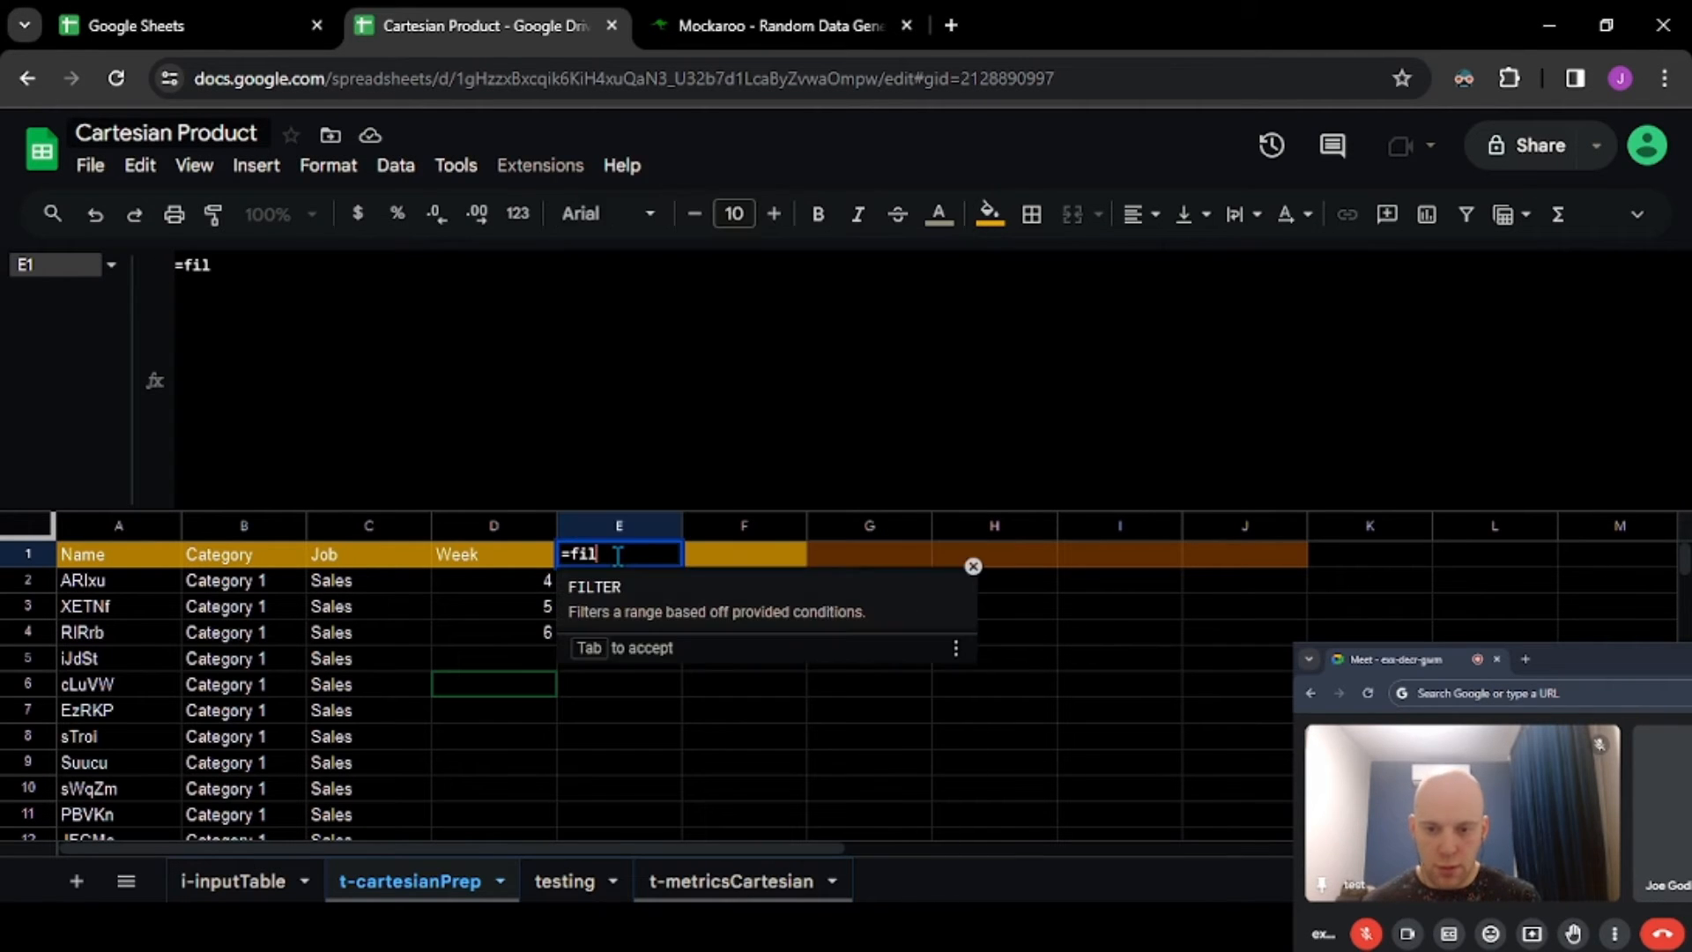
click(233, 881)
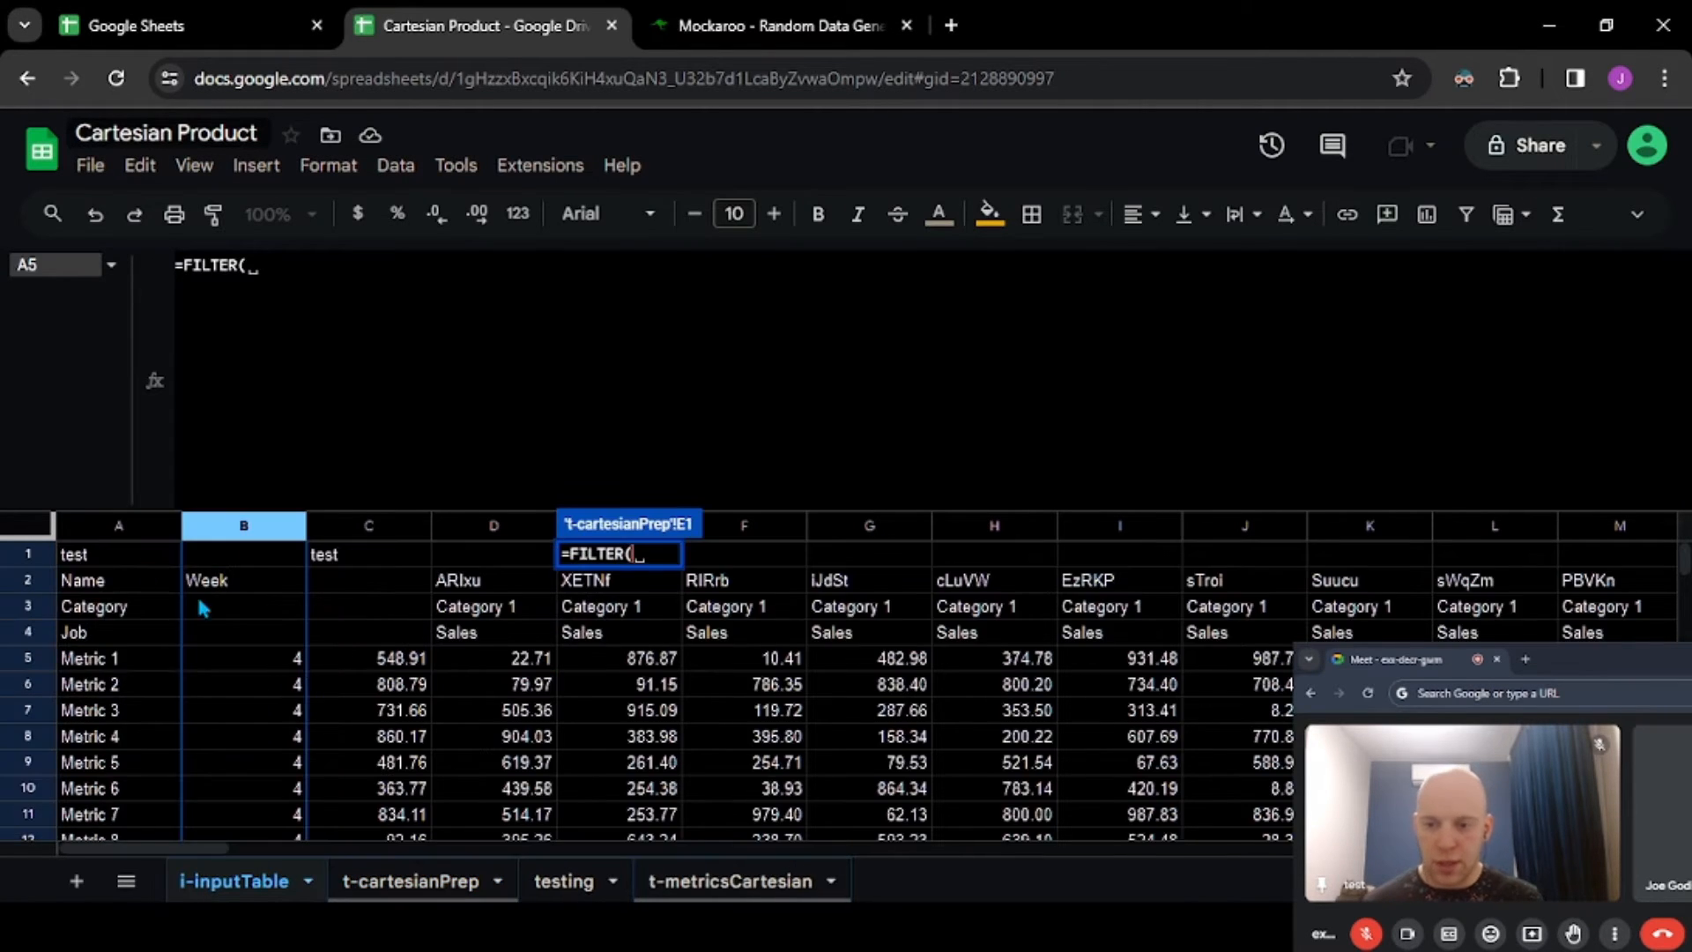
click(95, 529)
click(386, 271)
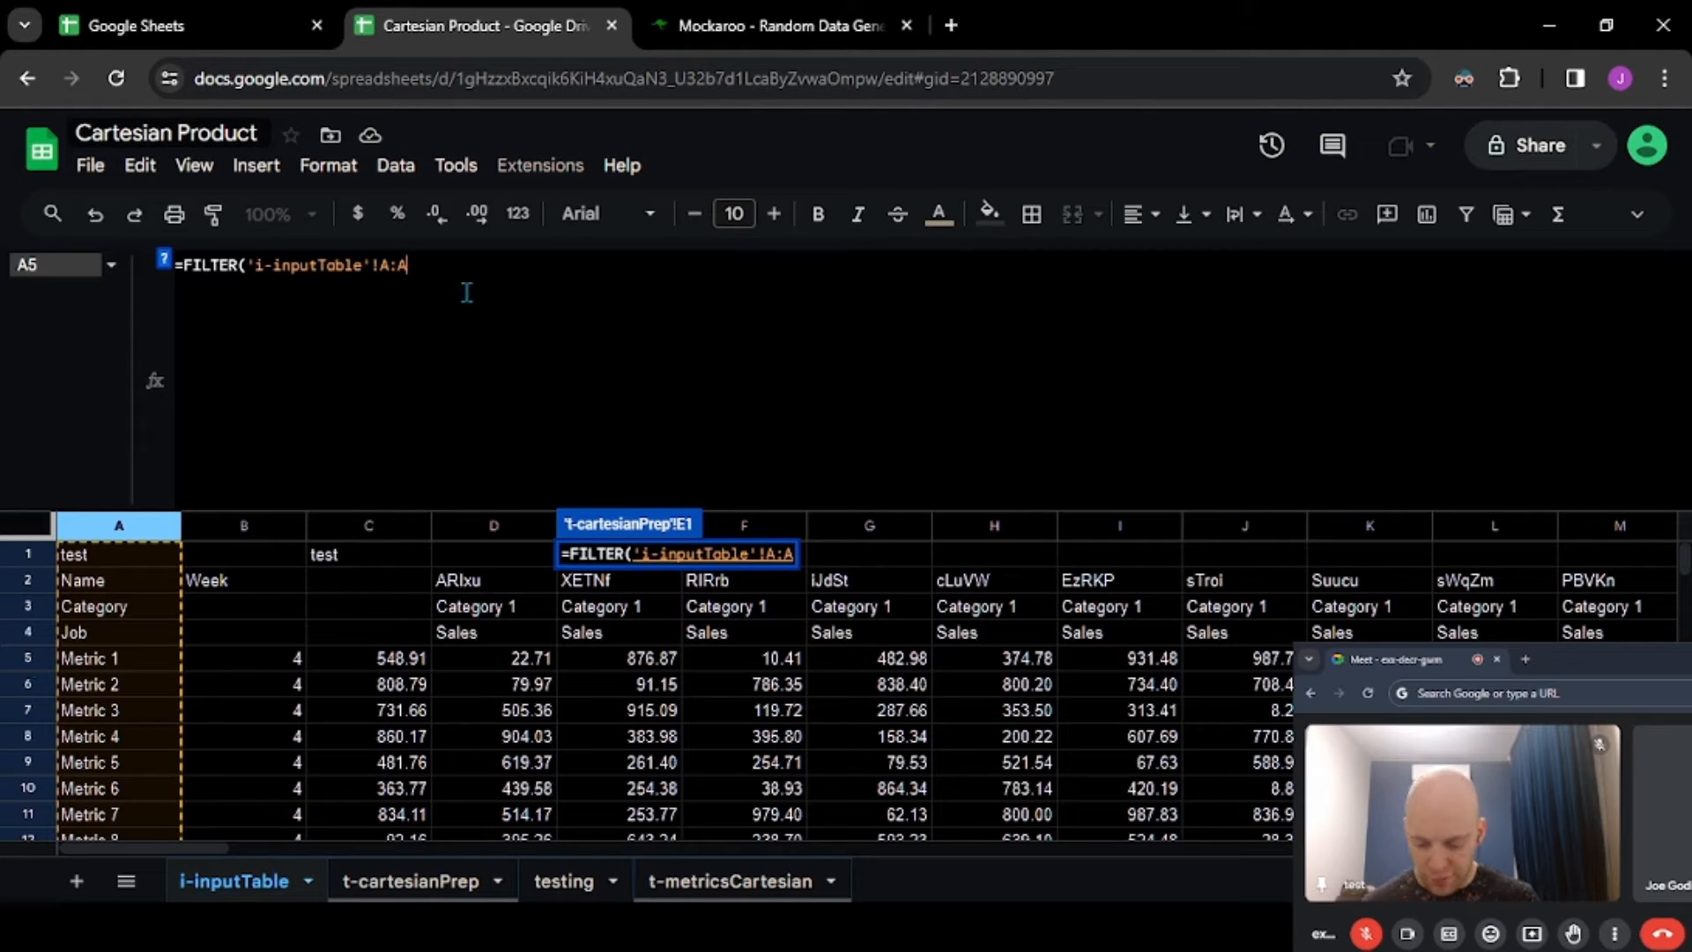
click(384, 269)
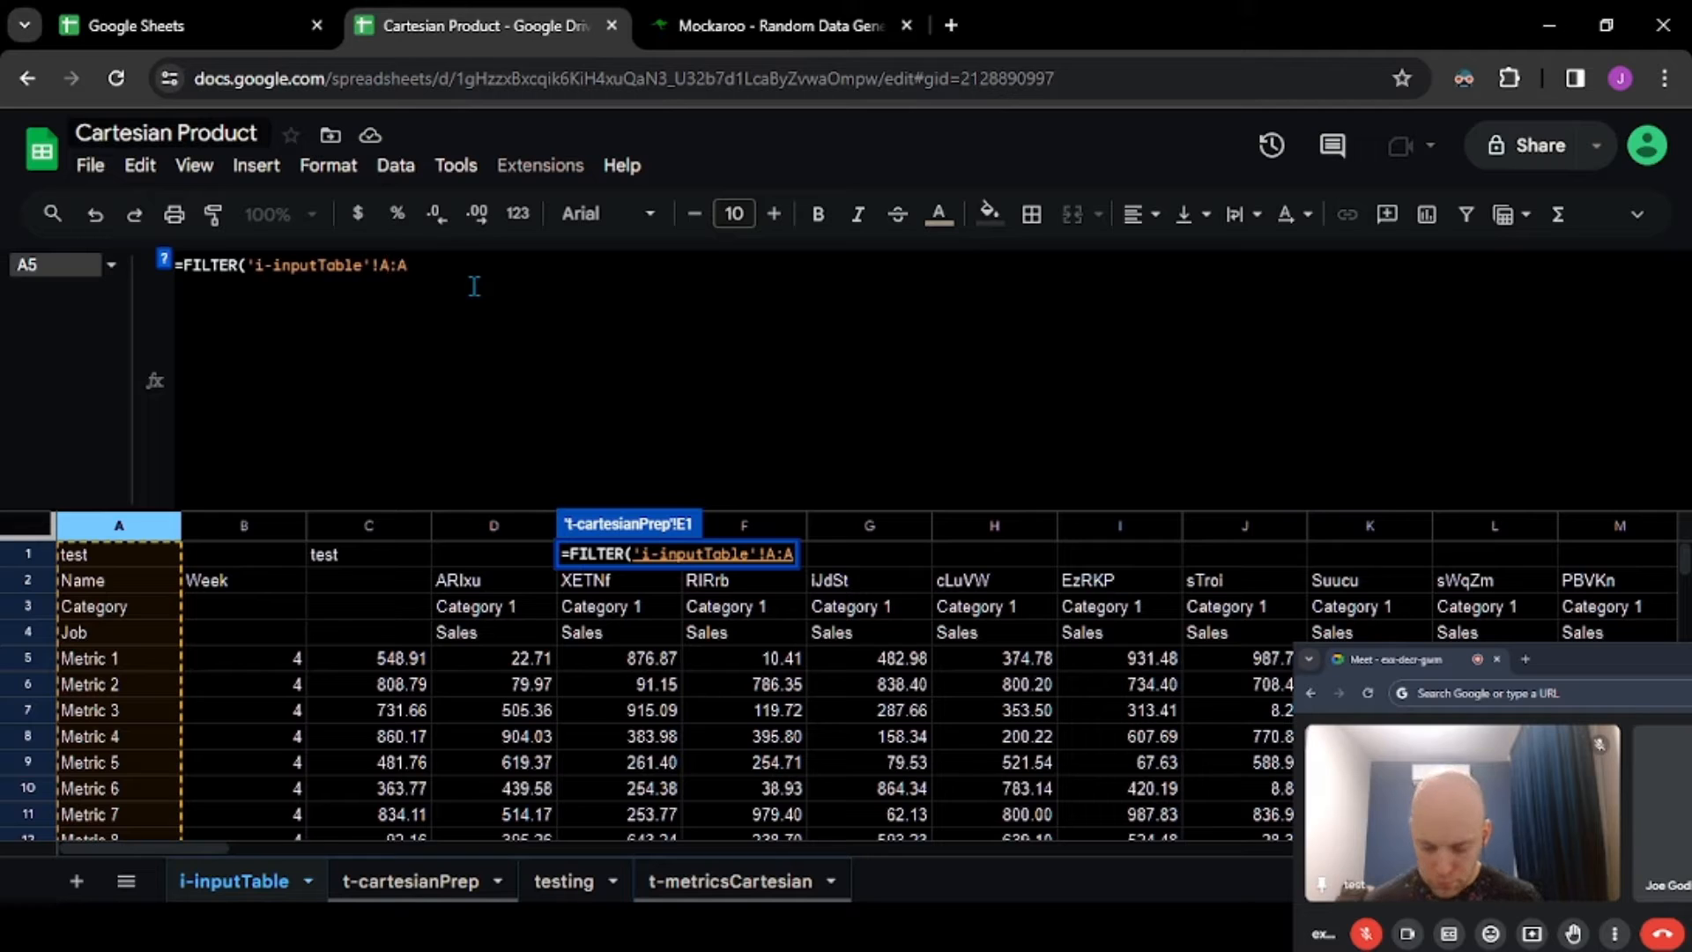
text(5)
- Reuse the copied 'i-inputTable'!A5:A range as the FILTER condition, keeping only rows where it is <>""
key(End)
key(shift+Left)
key(shift+Left)
key(shift+Left)
key(shift+Left)
key(shift+Left)
key(shift+Left)
key(shift+Left)
key(shift+Left)
key(shift+Left)
key(shift+Left)
key(shift+Left)
key(shift+Left)
key(shift+Left)
key(shift+Left)
key(shift+Left)
key(shift+Left)
key(shift+Left)
key(shift+Left)
key(shift+Left)
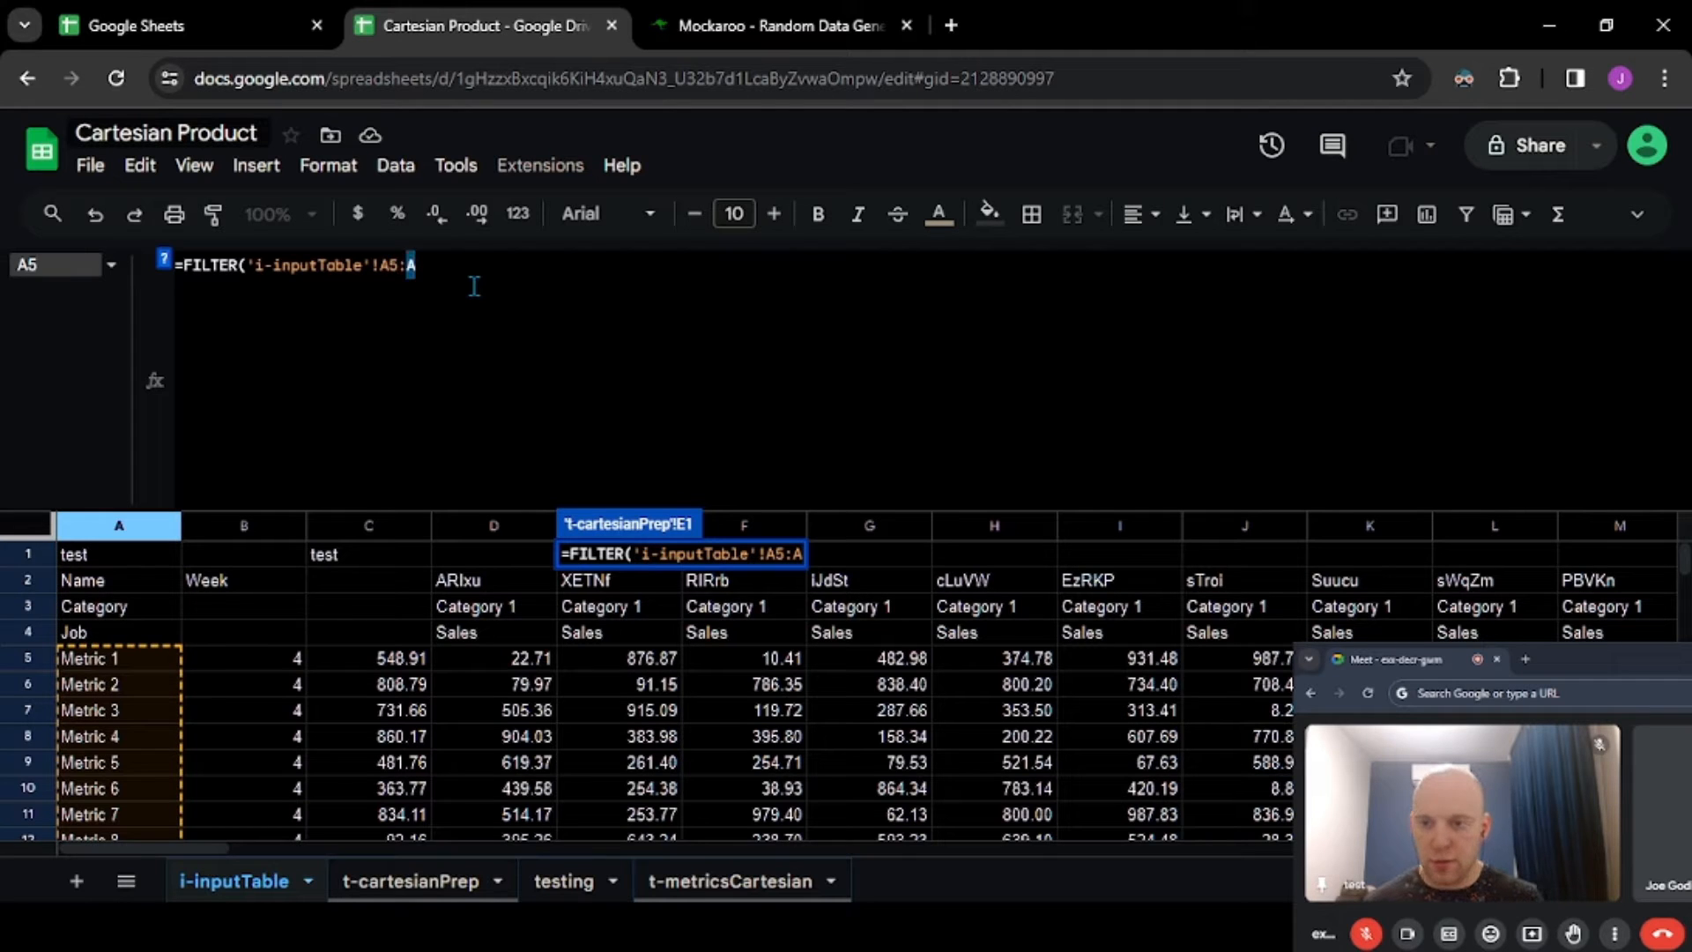
key(ctrl+c)
key(Right)
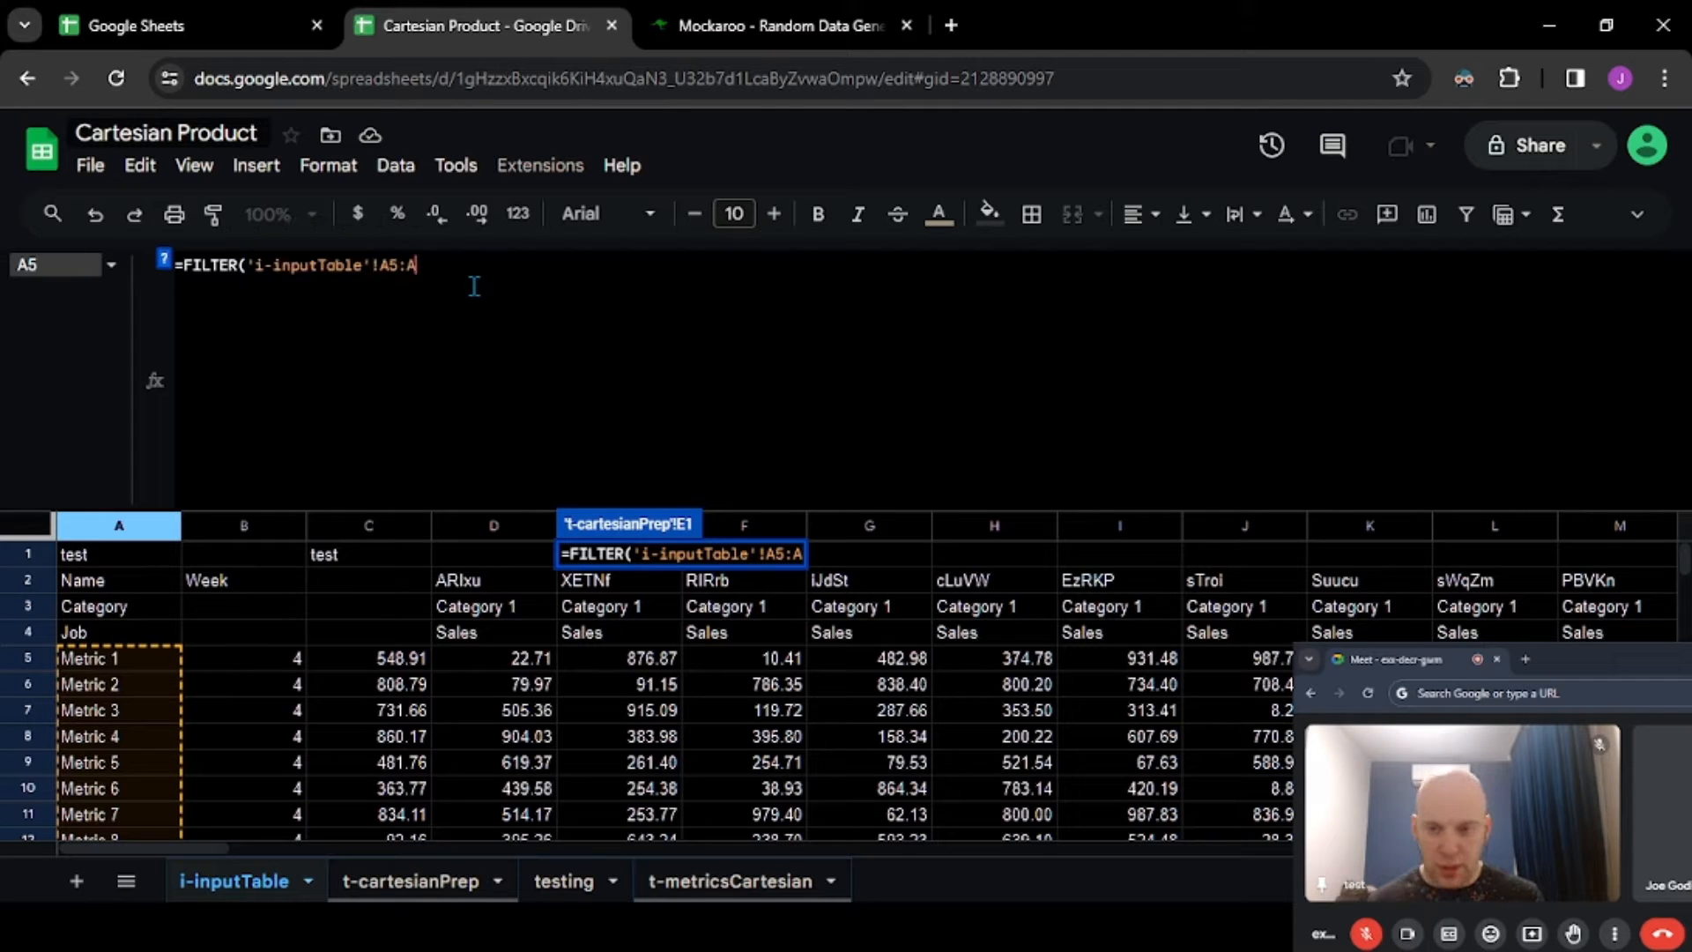
text(,)
key(ctrl+v)
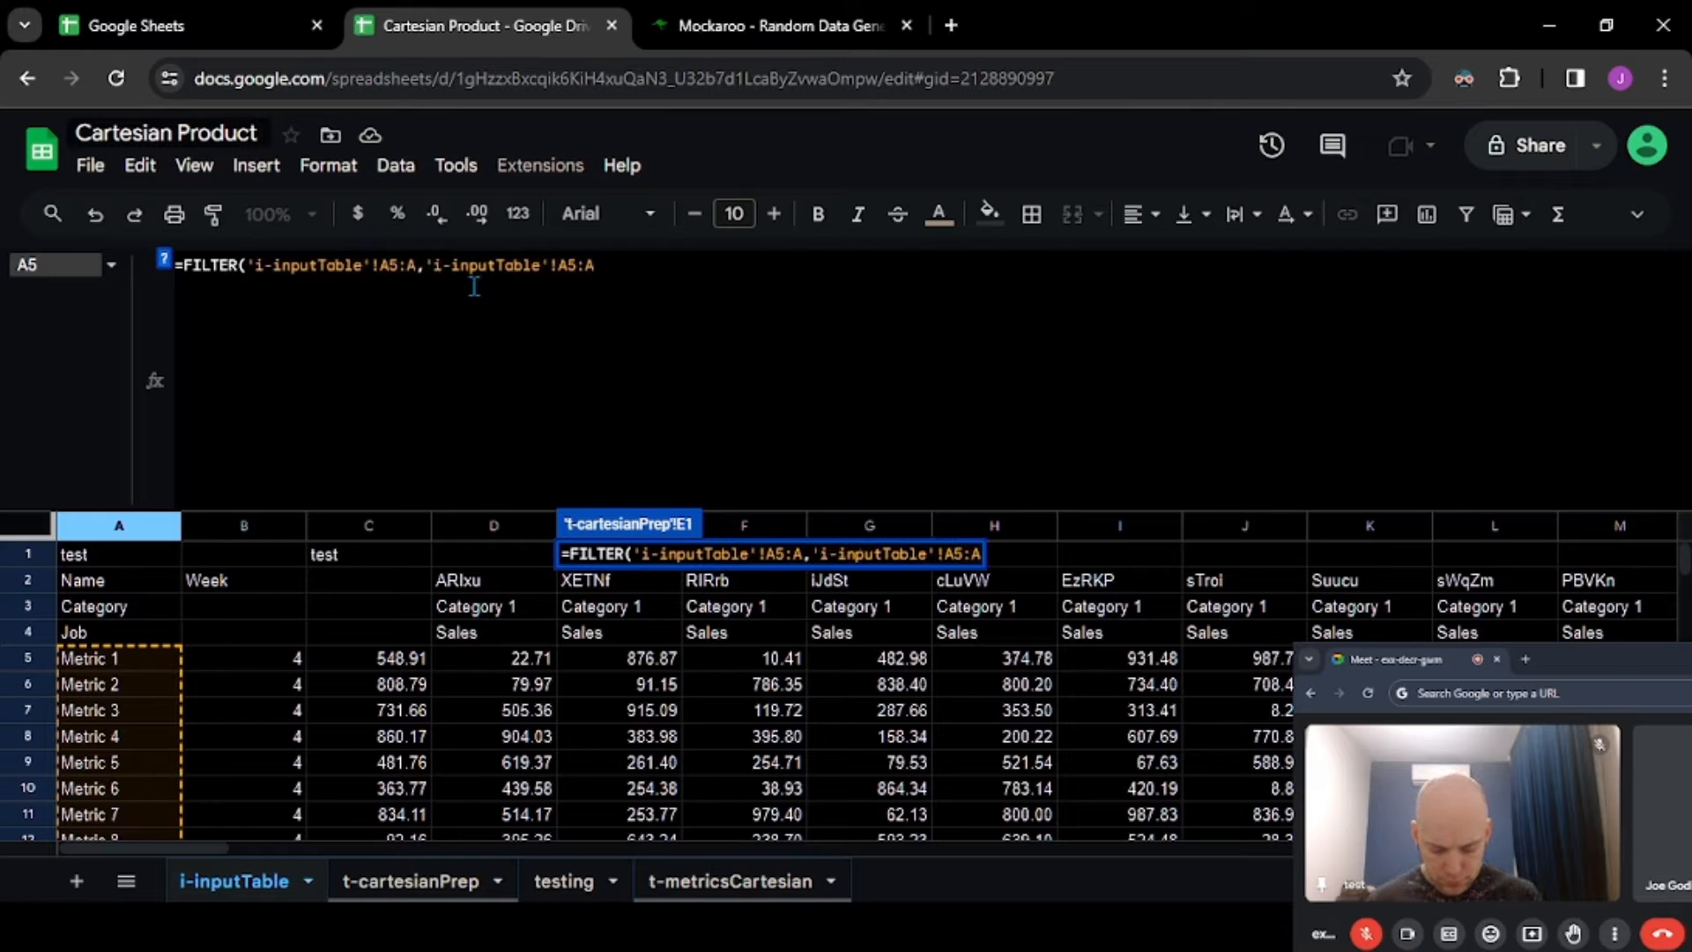
text(<>"))
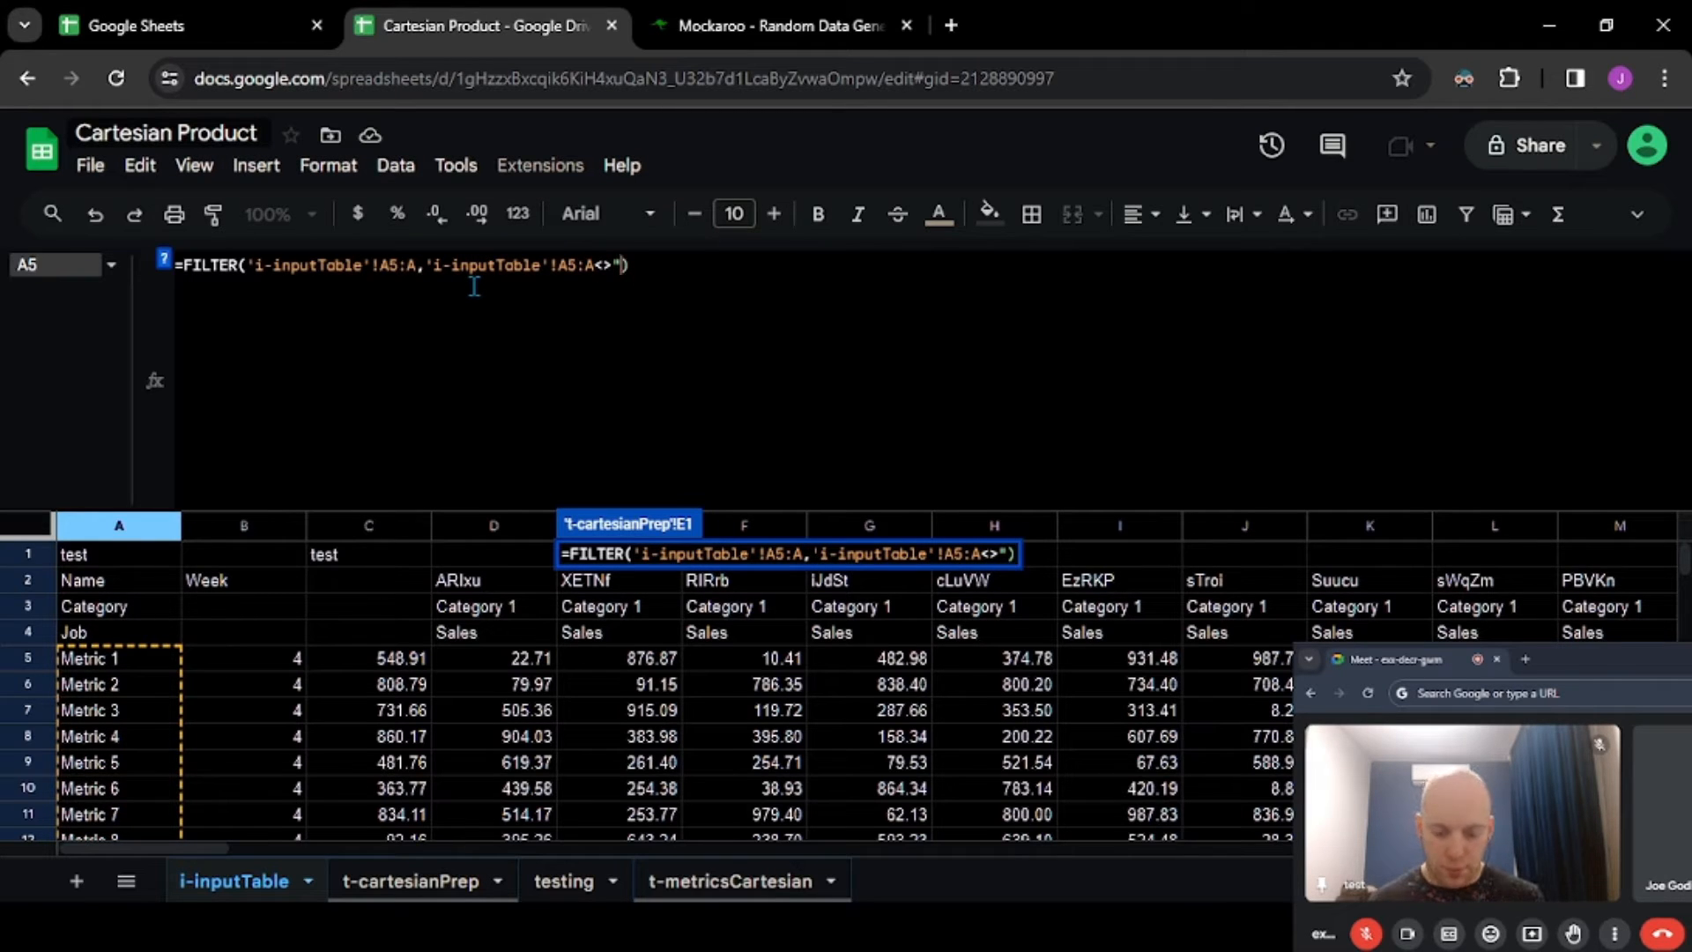
text(")
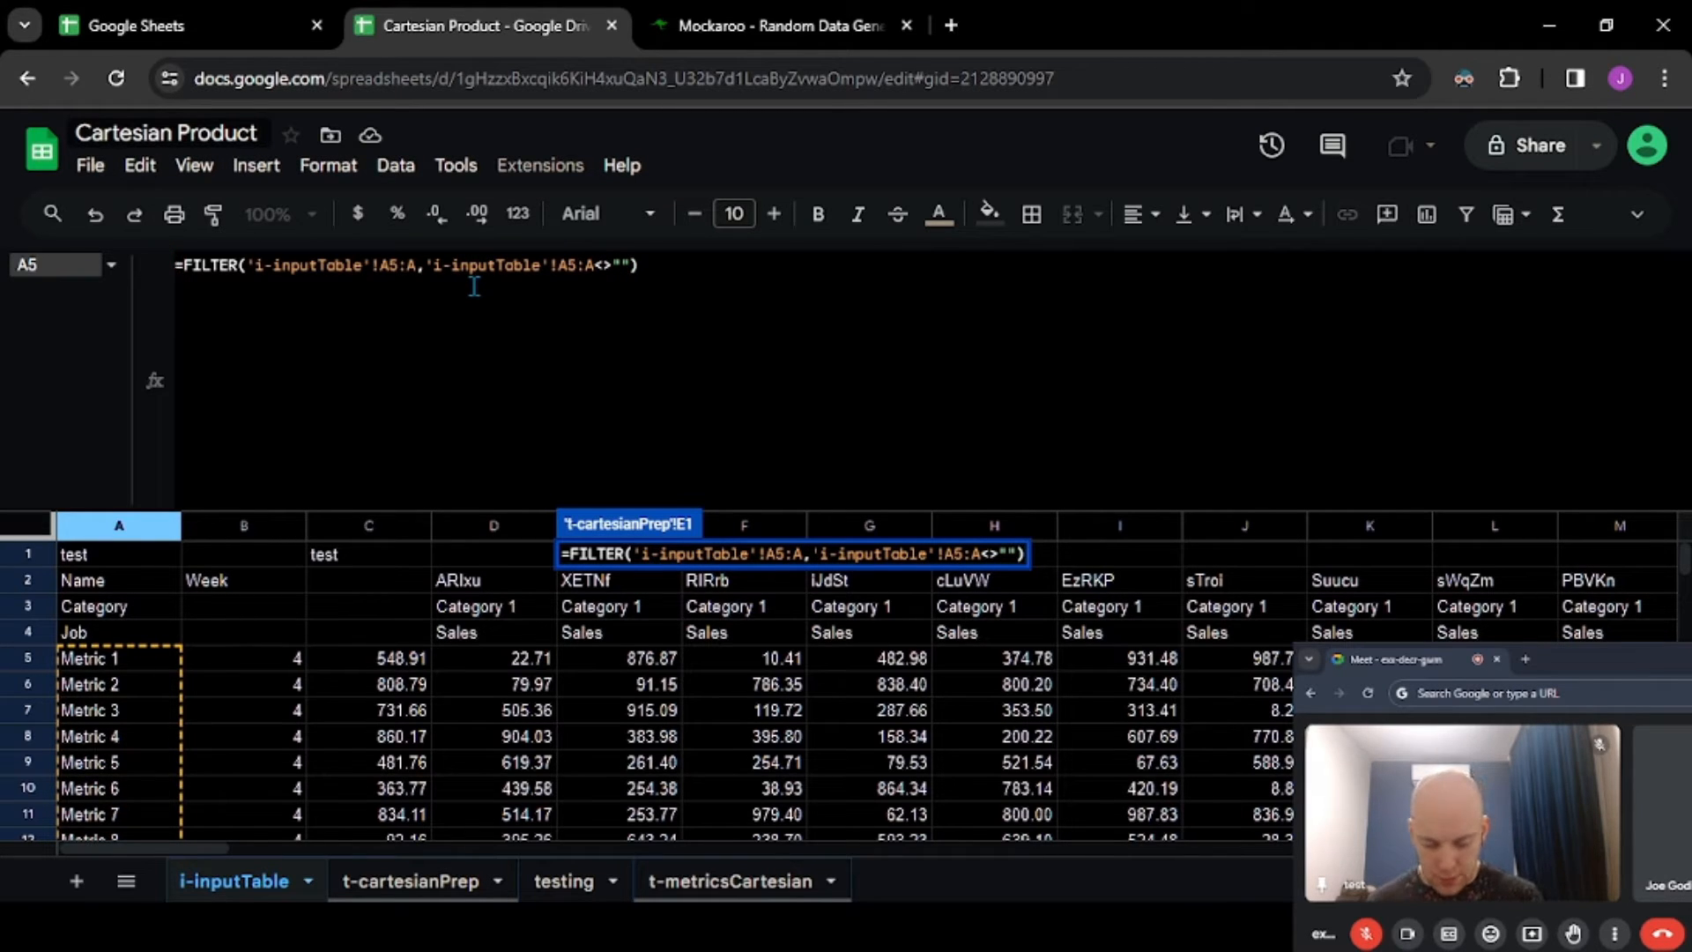
- Wrap the E1 FILTER formula in UNIQUE and commit it
text(()
key(Left)
text(UNIQUE)
key(Tab)
key(End)
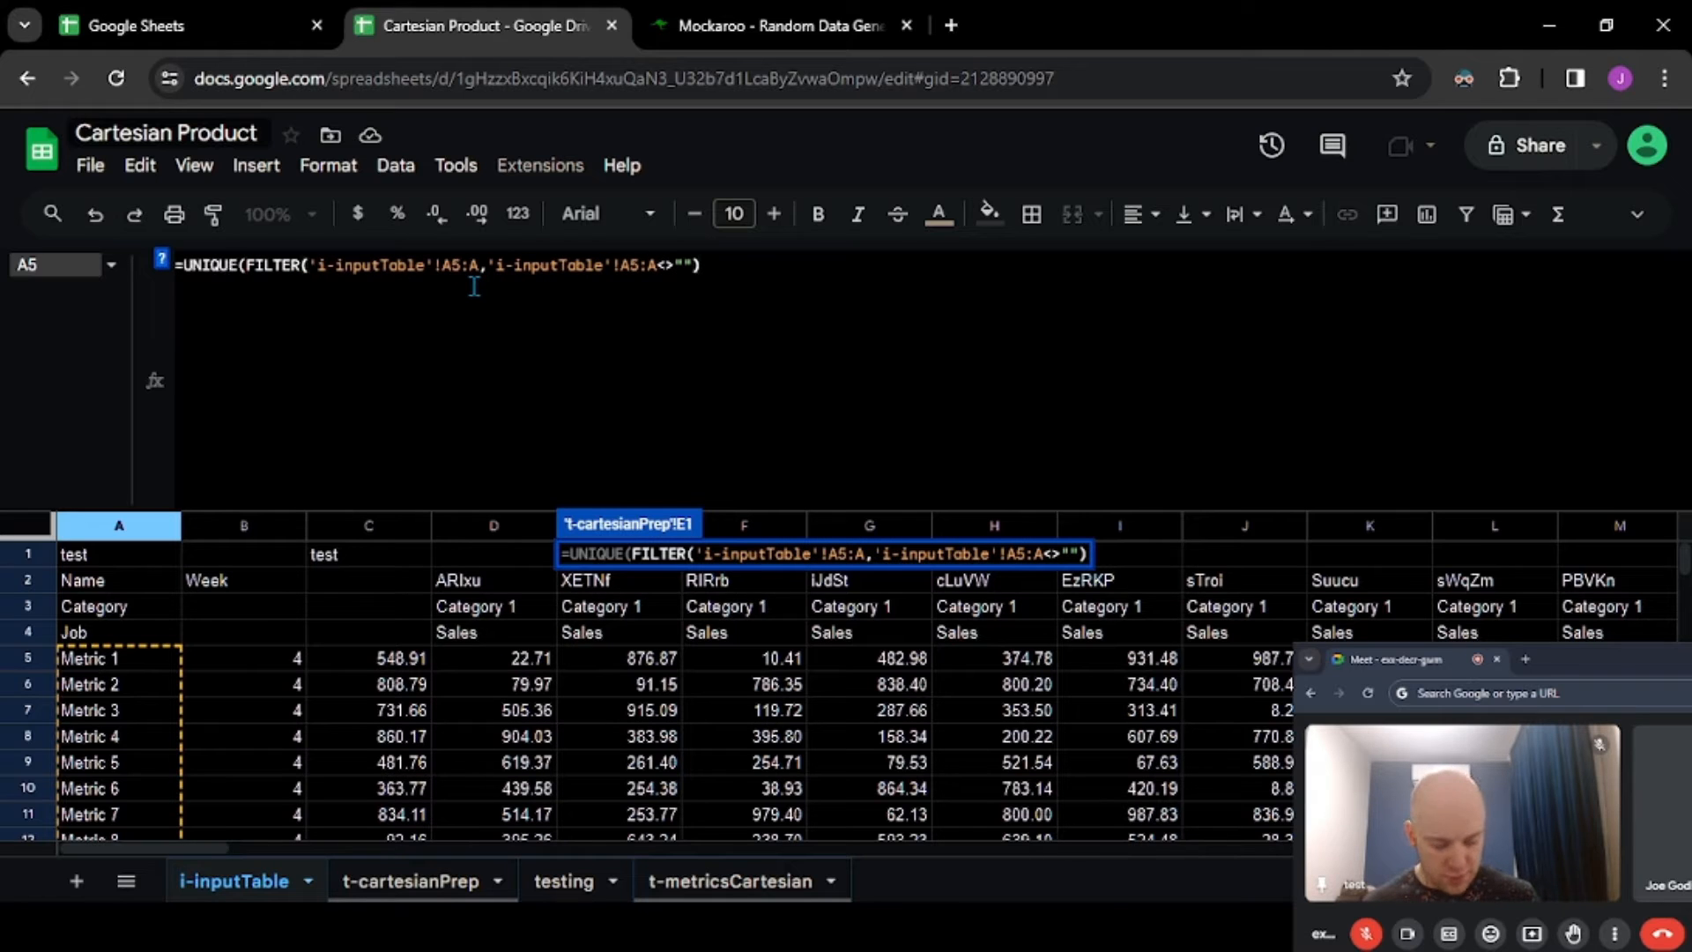
text())
key(Return)
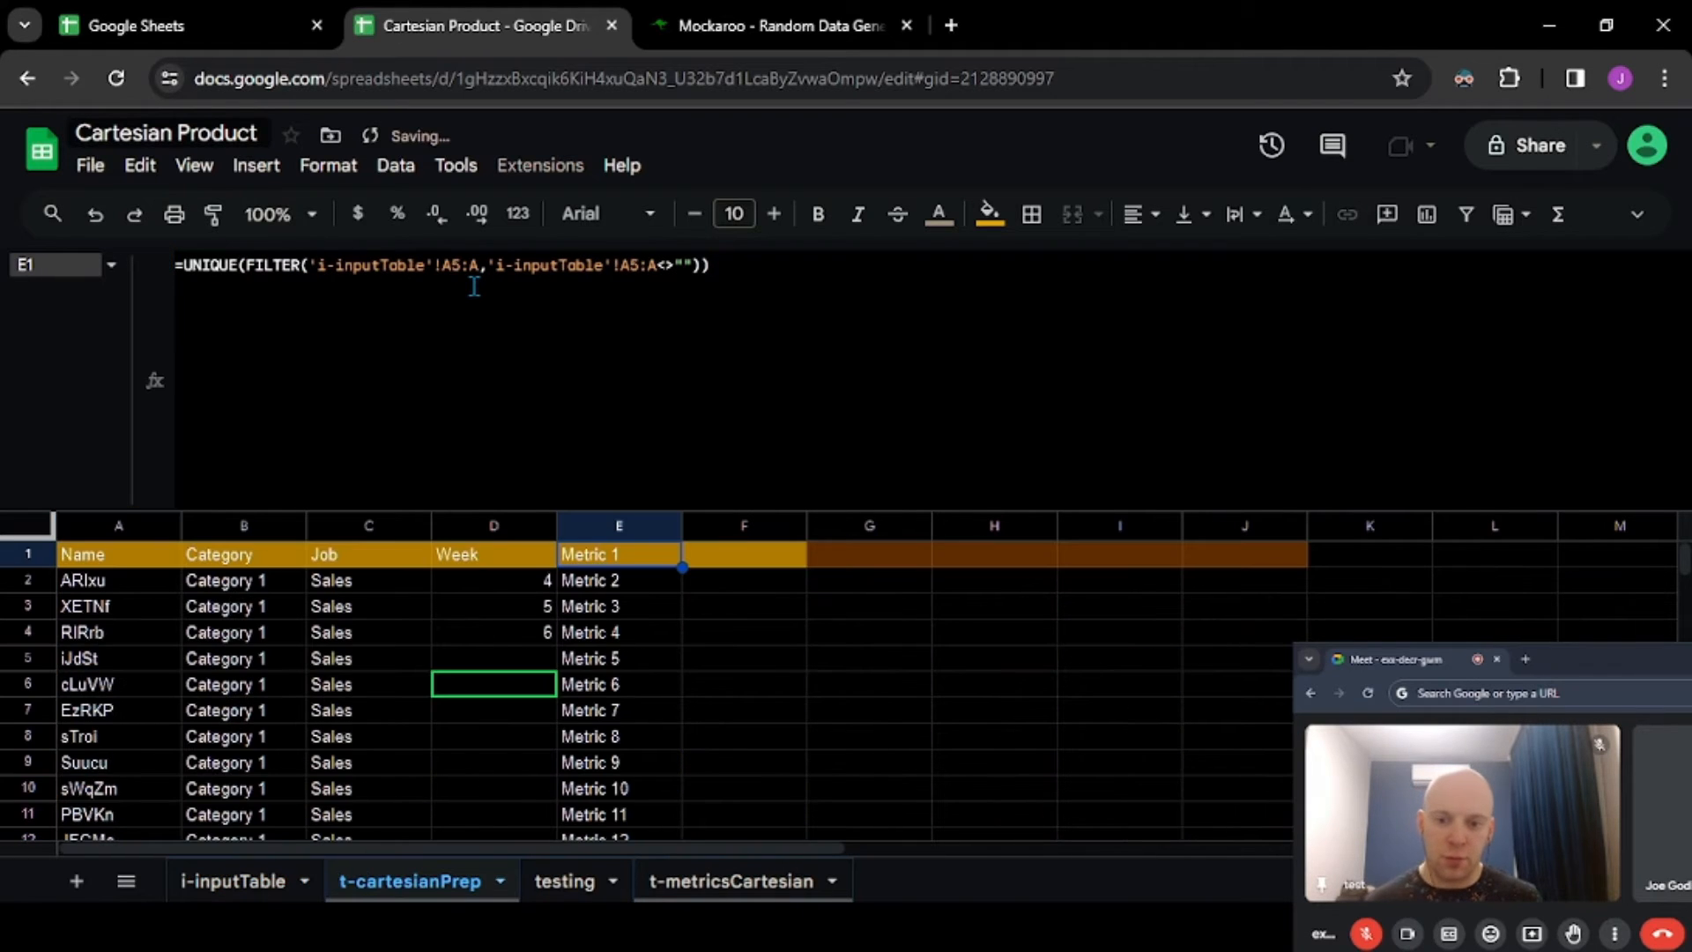
- Wrap the E1 formula in a curly-brace array that stacks the heading "Metric" above the unique metrics
click(475, 286)
key(Home)
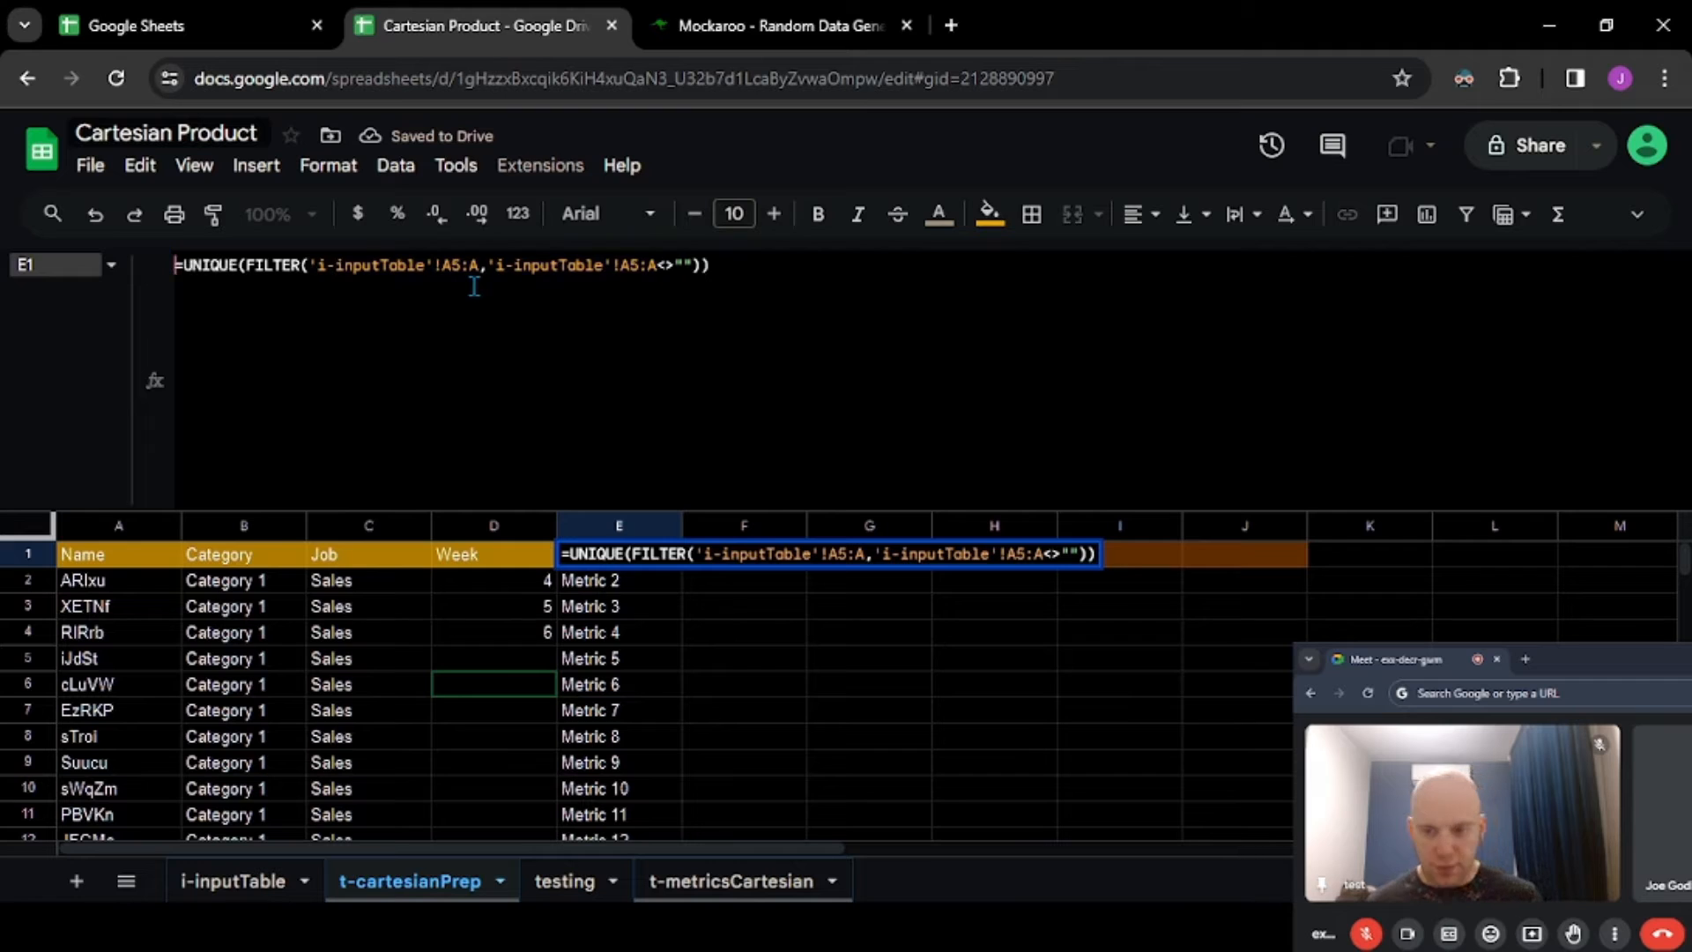
key(alt+Return)
text({"")
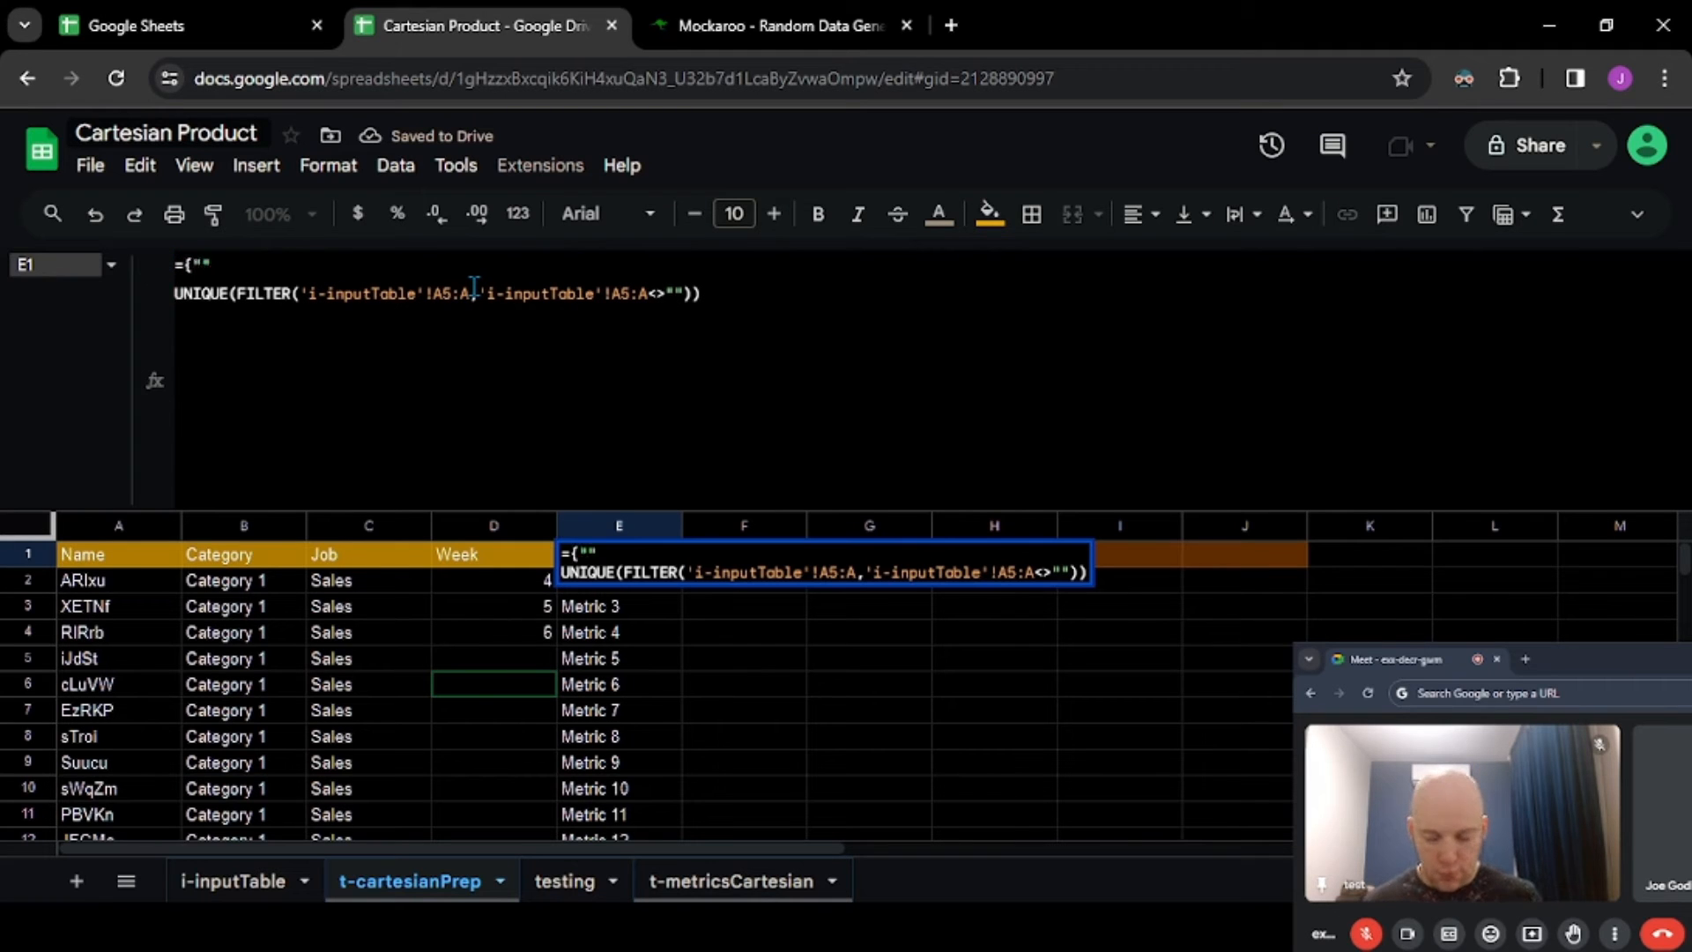
text(Metric")
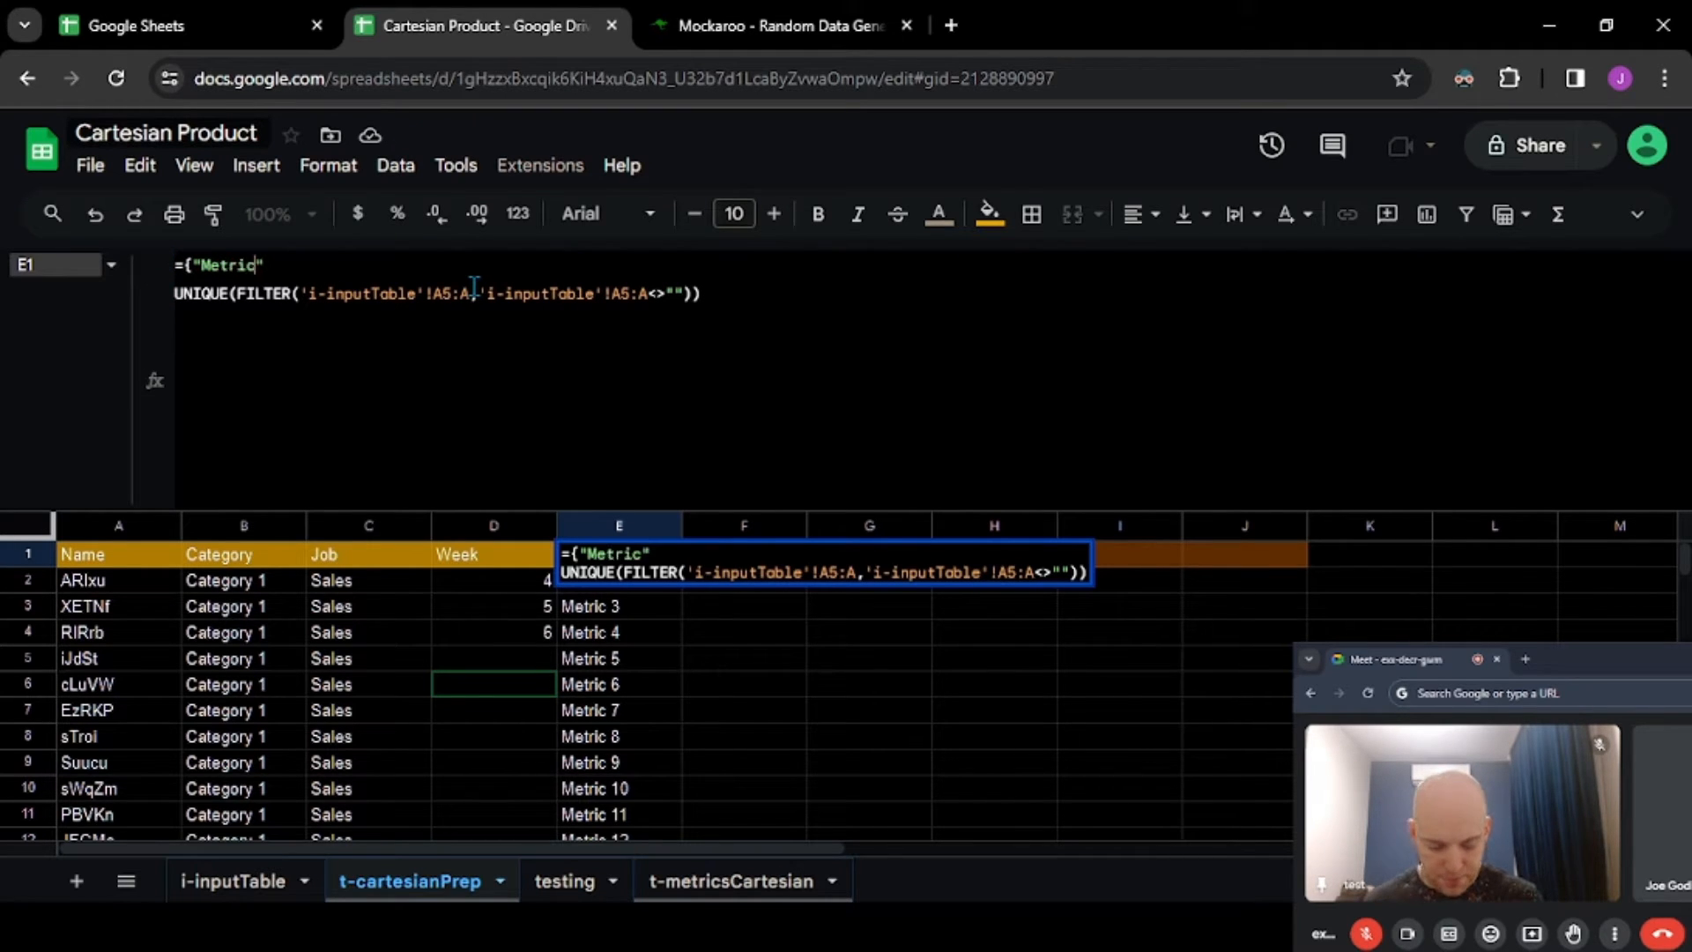
key(BackSpace)
text(;)
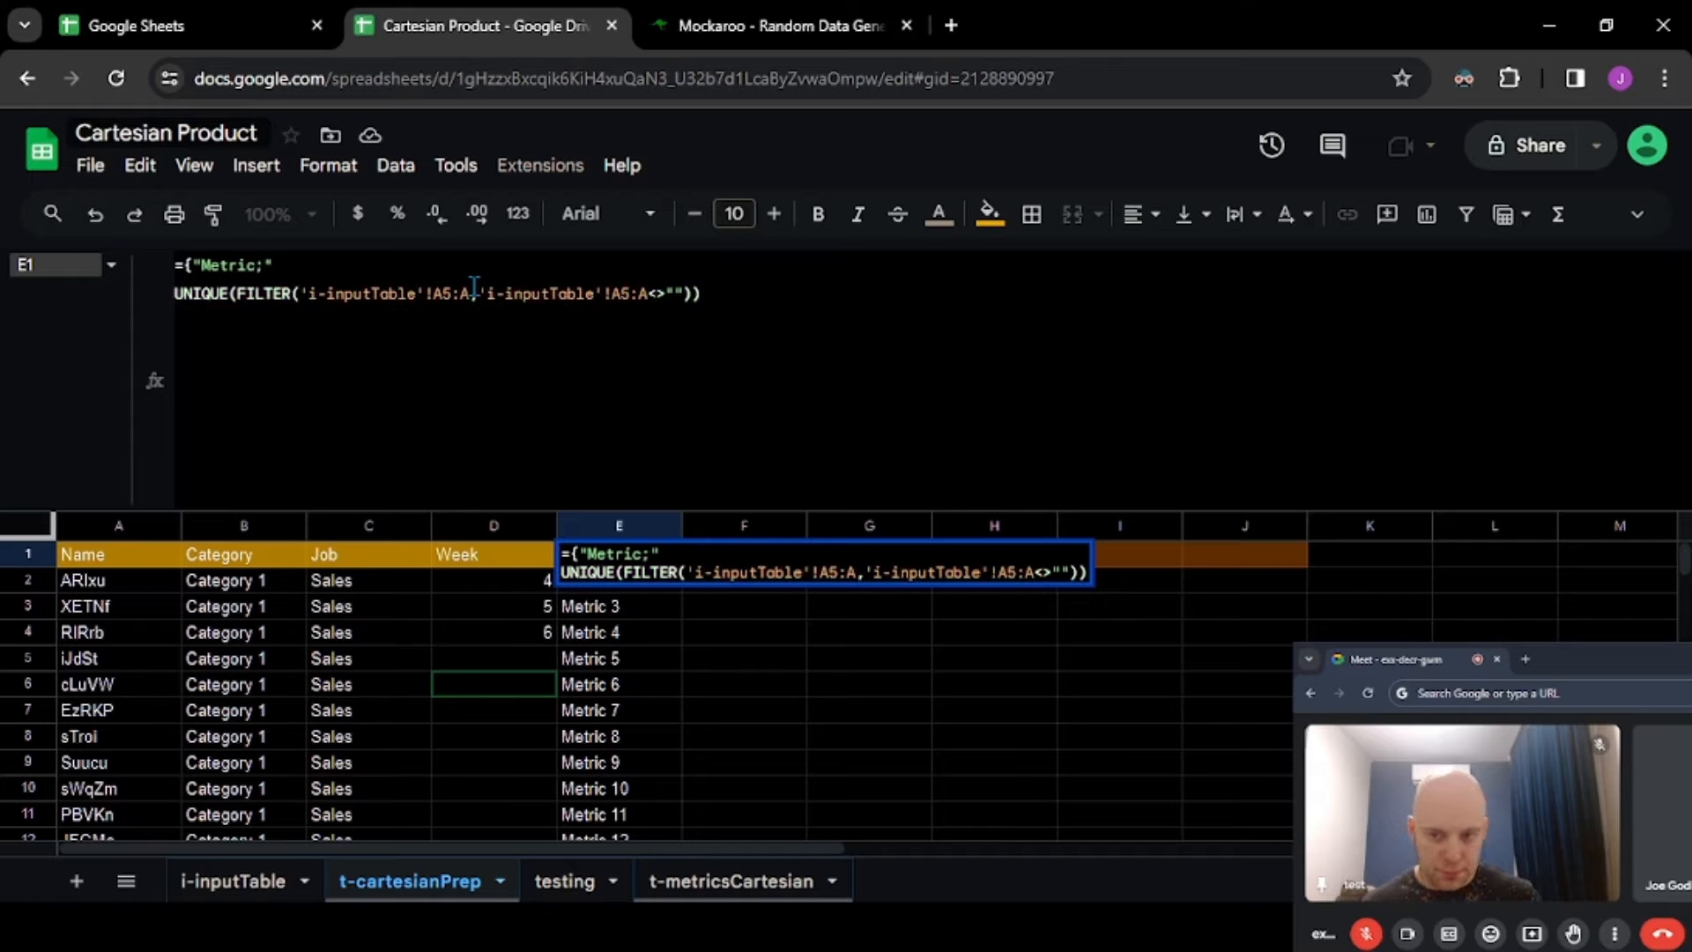
key(BackSpace)
text(";)
key(Down)
key(End)
text(})
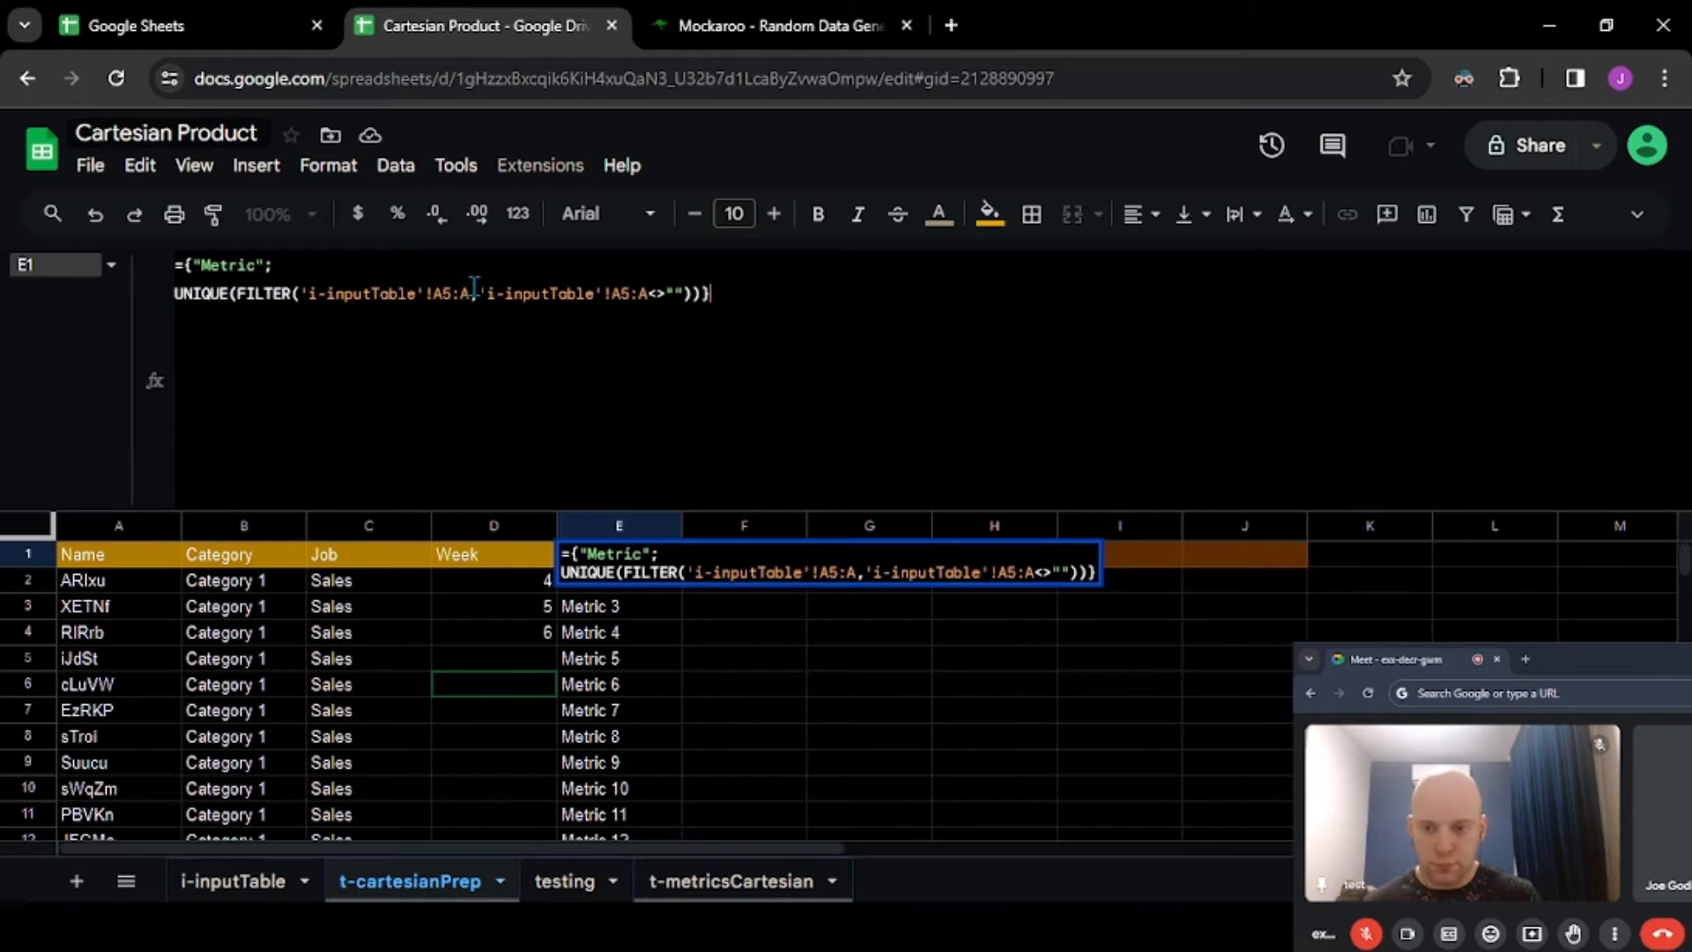
key(Return)
- Review the heading formulas in A1, C1, D1 and E1, and highlight columns A to C together with column D
click(126, 558)
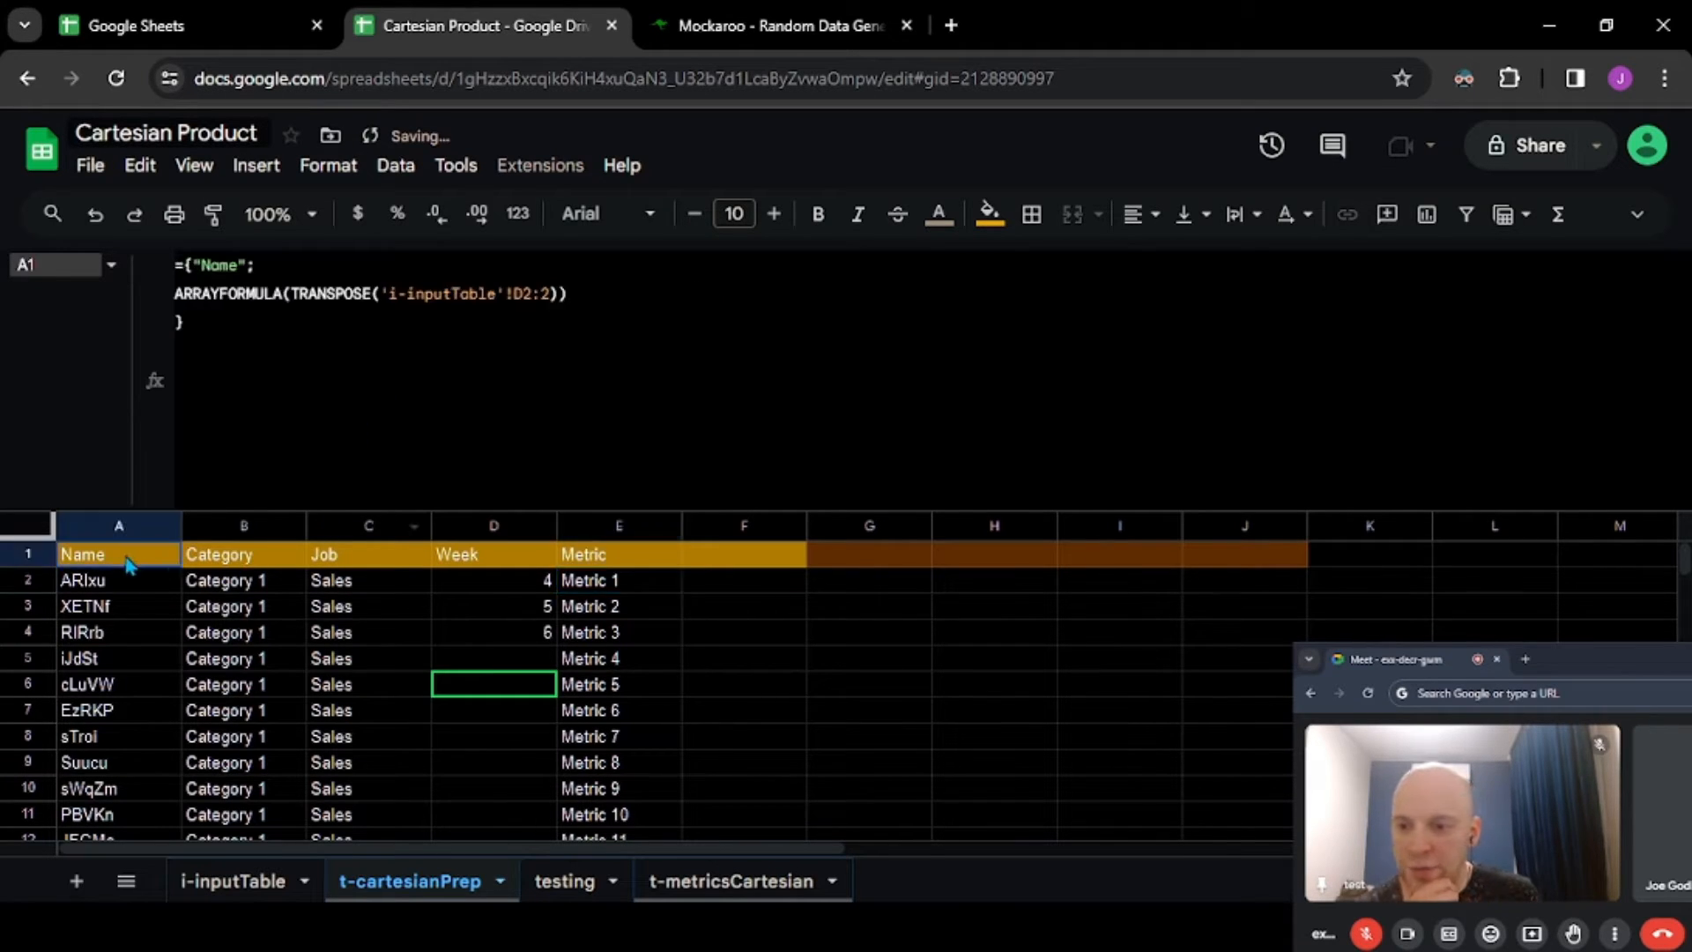
click(366, 555)
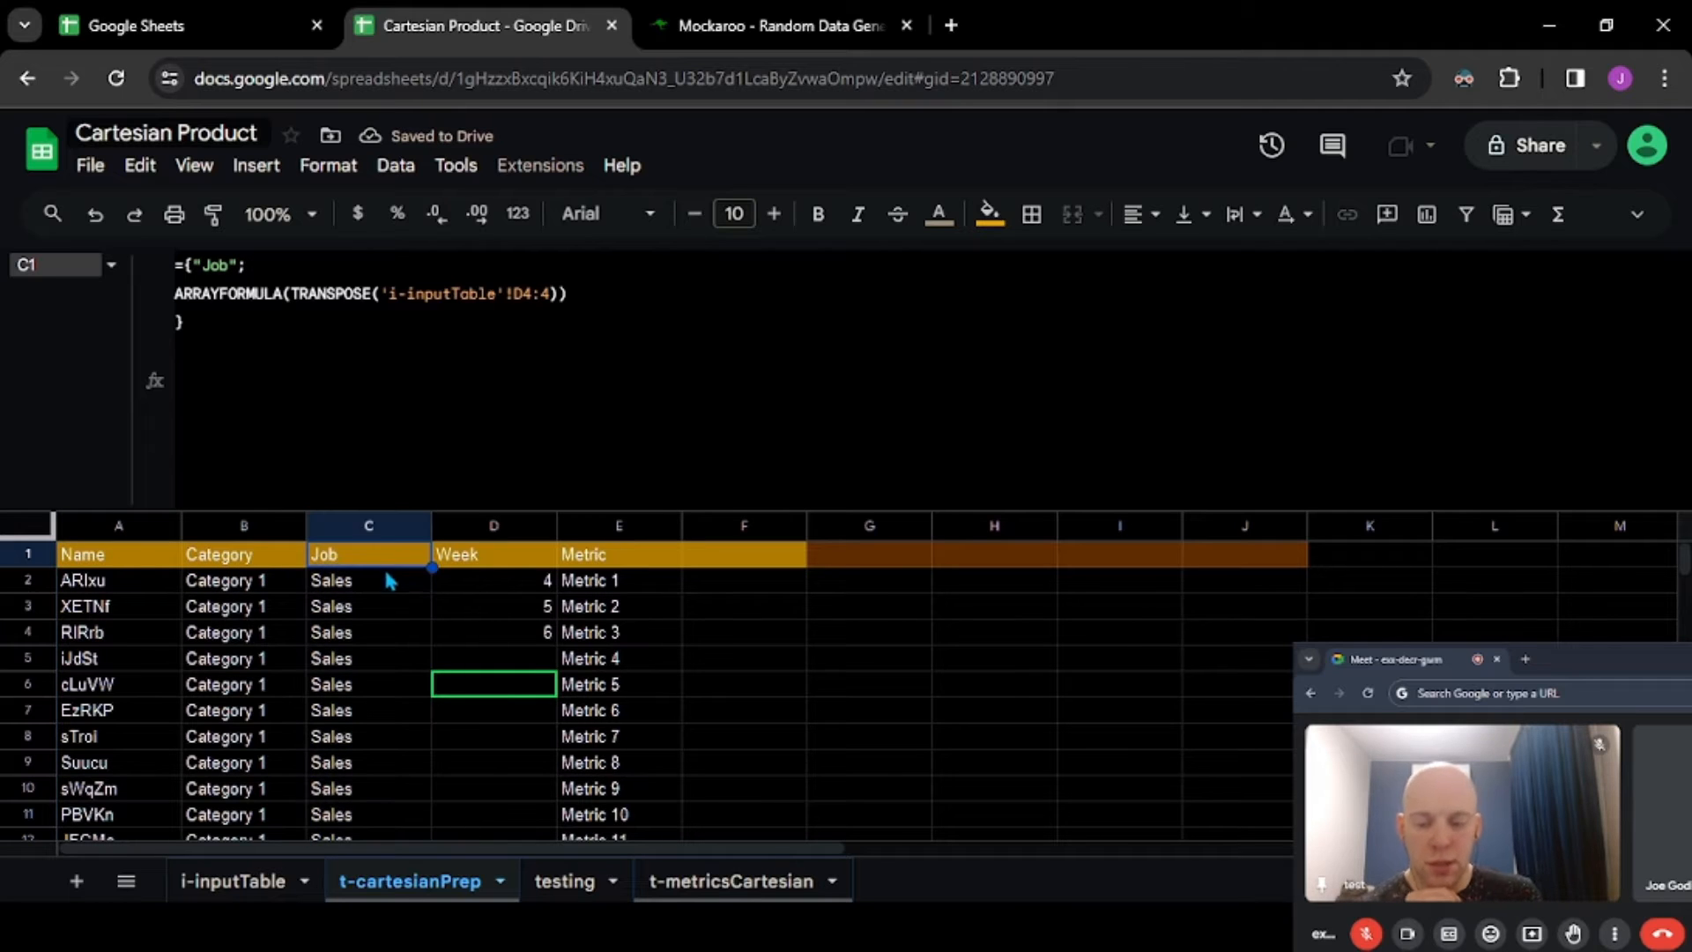
click(483, 558)
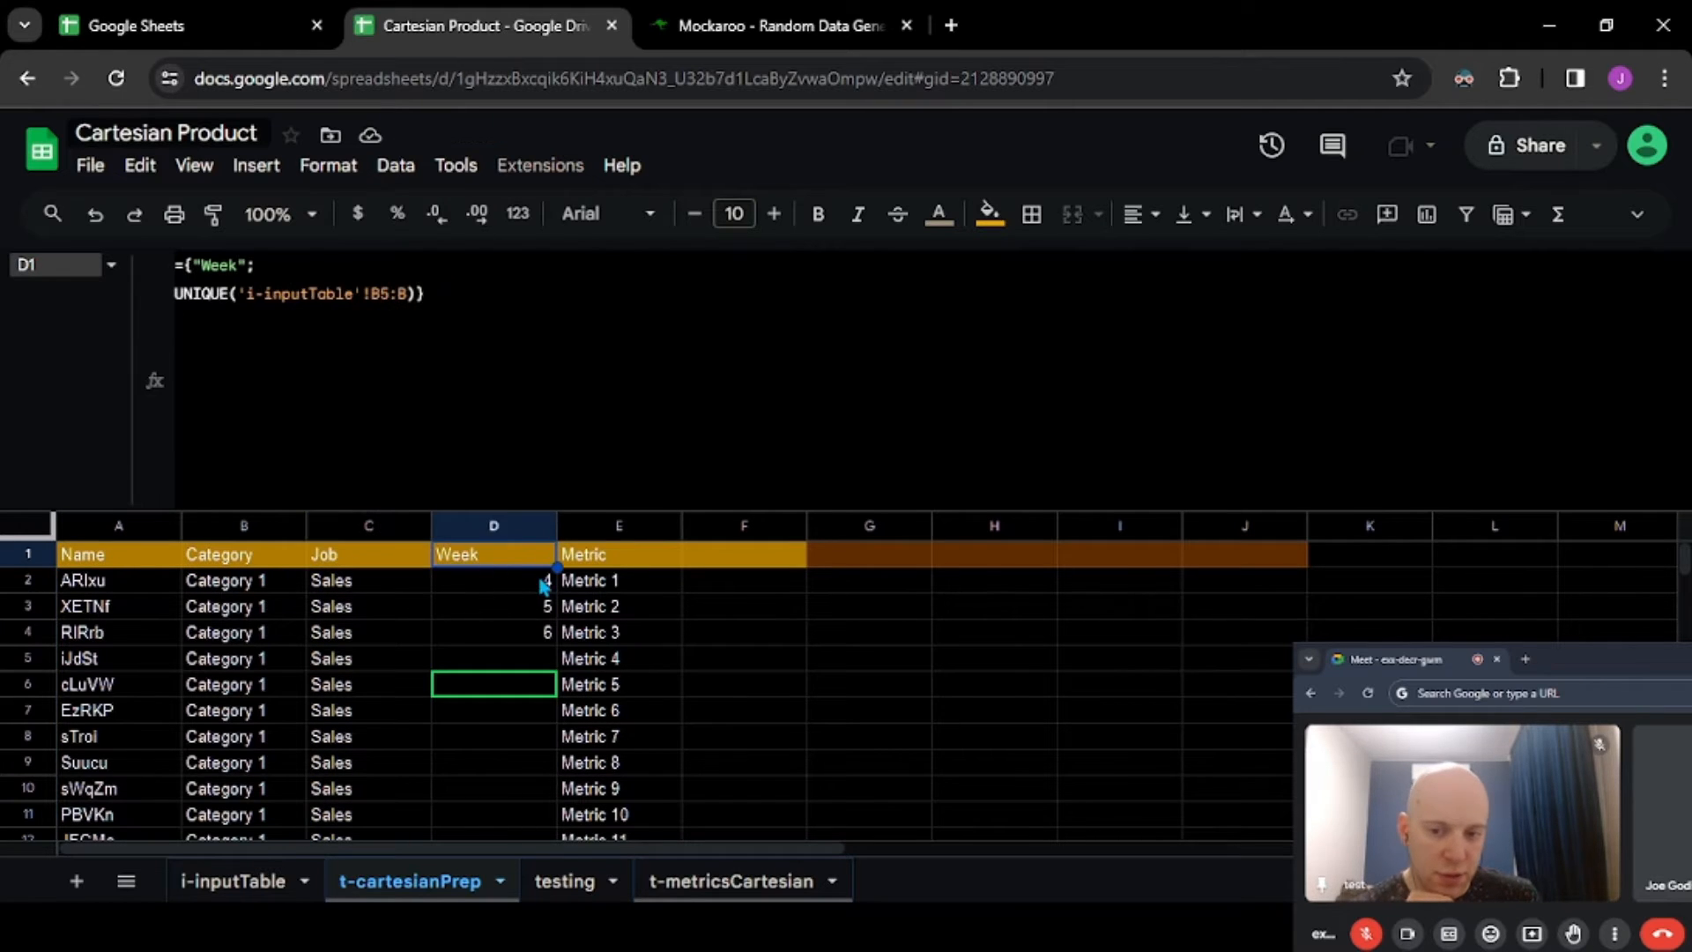
click(619, 557)
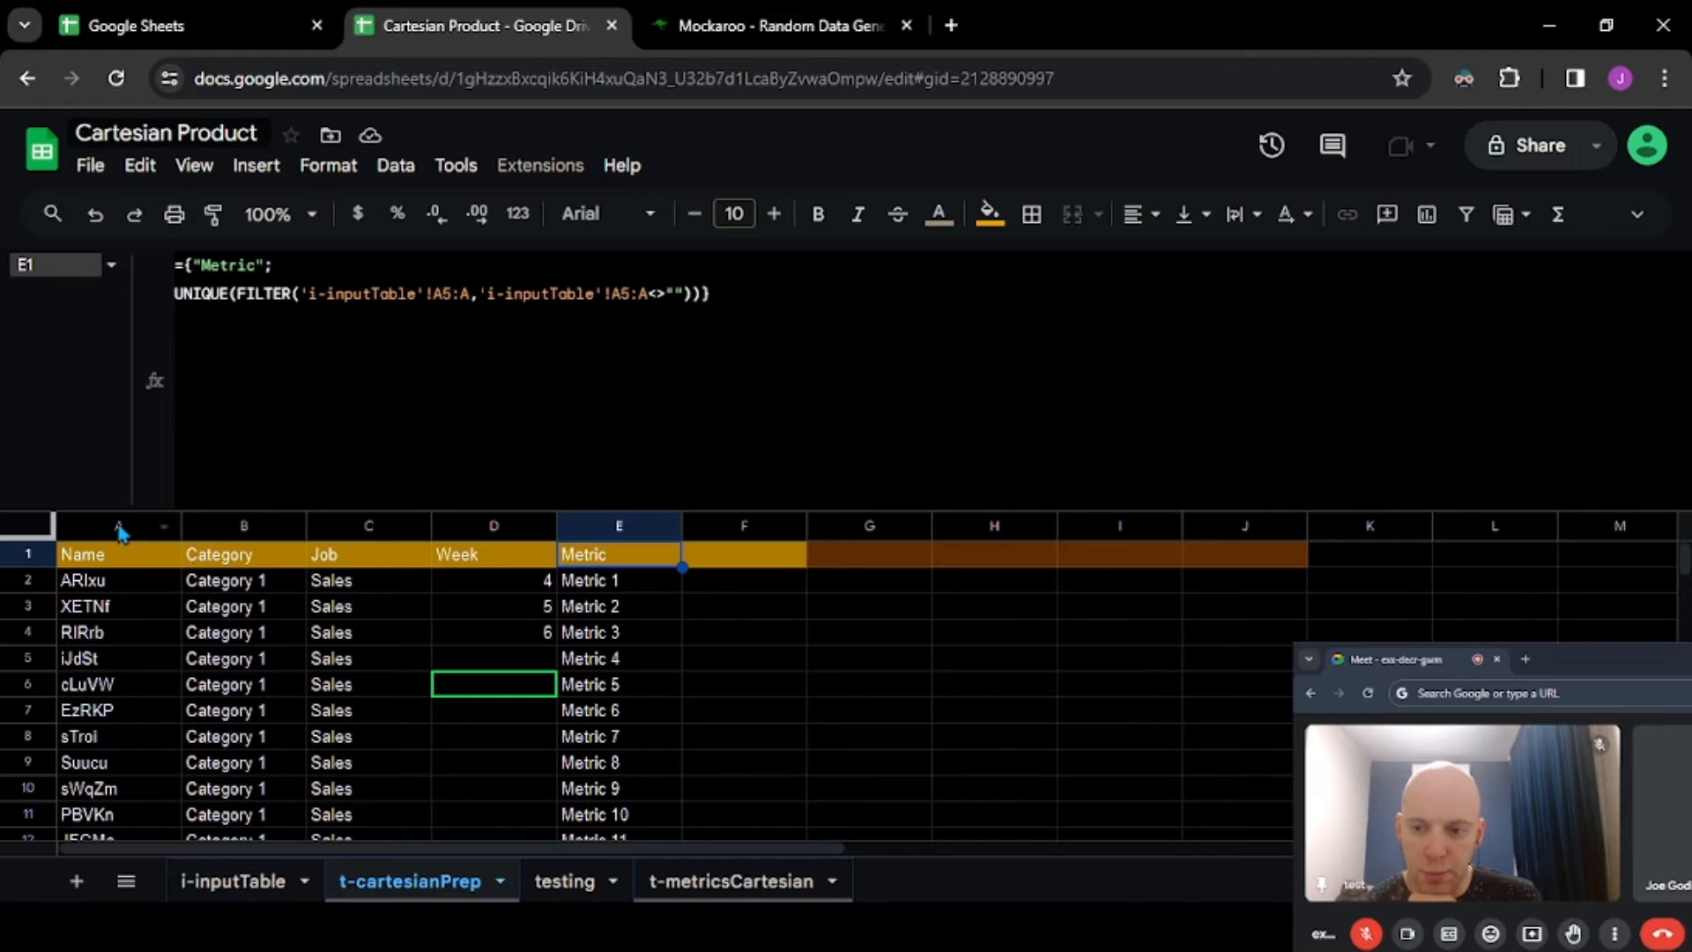
drag(124, 526, 379, 523)
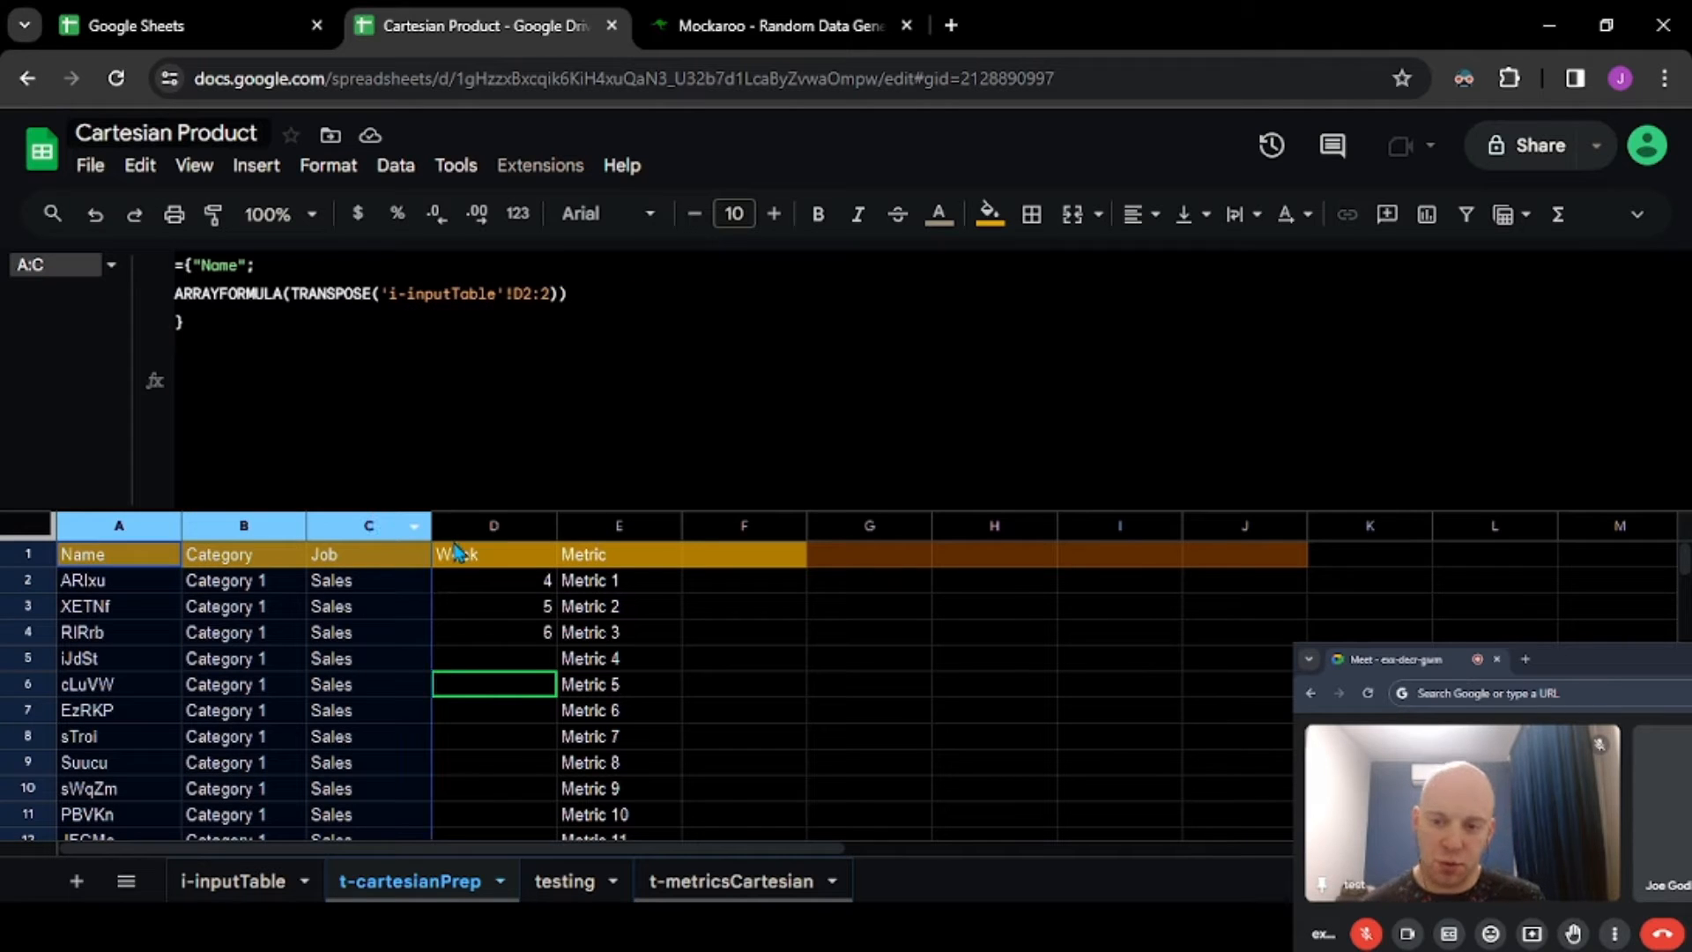
click(489, 526)
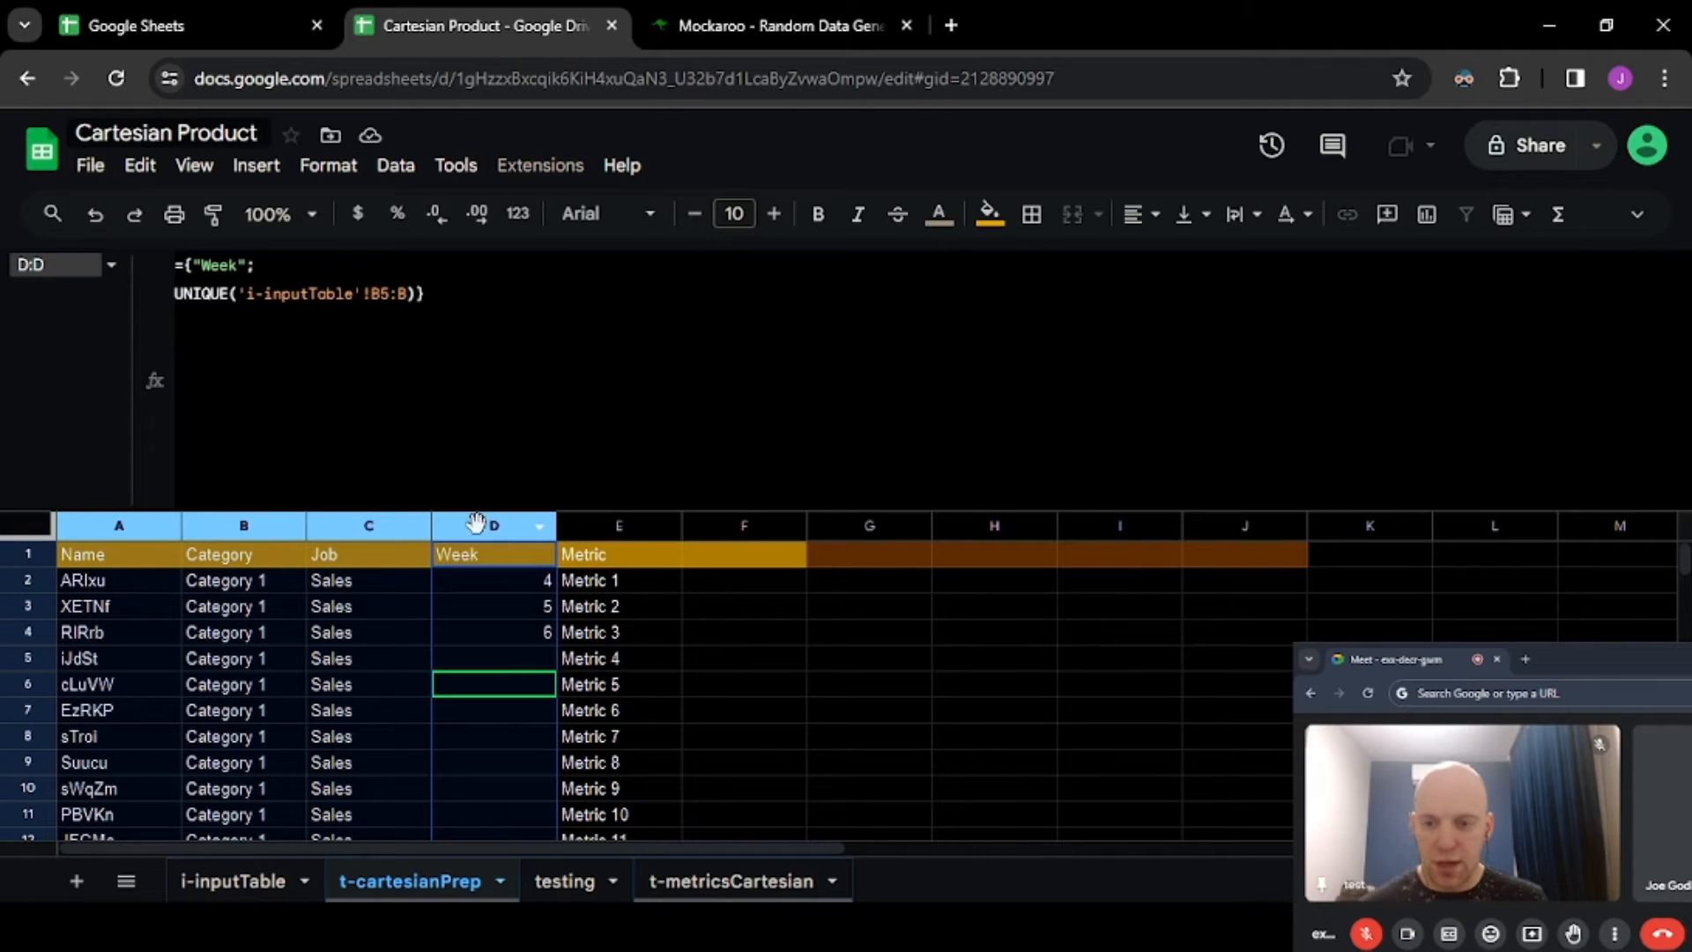
- Highlight the prepared columns A to D together with the Metric column E
click(499, 661)
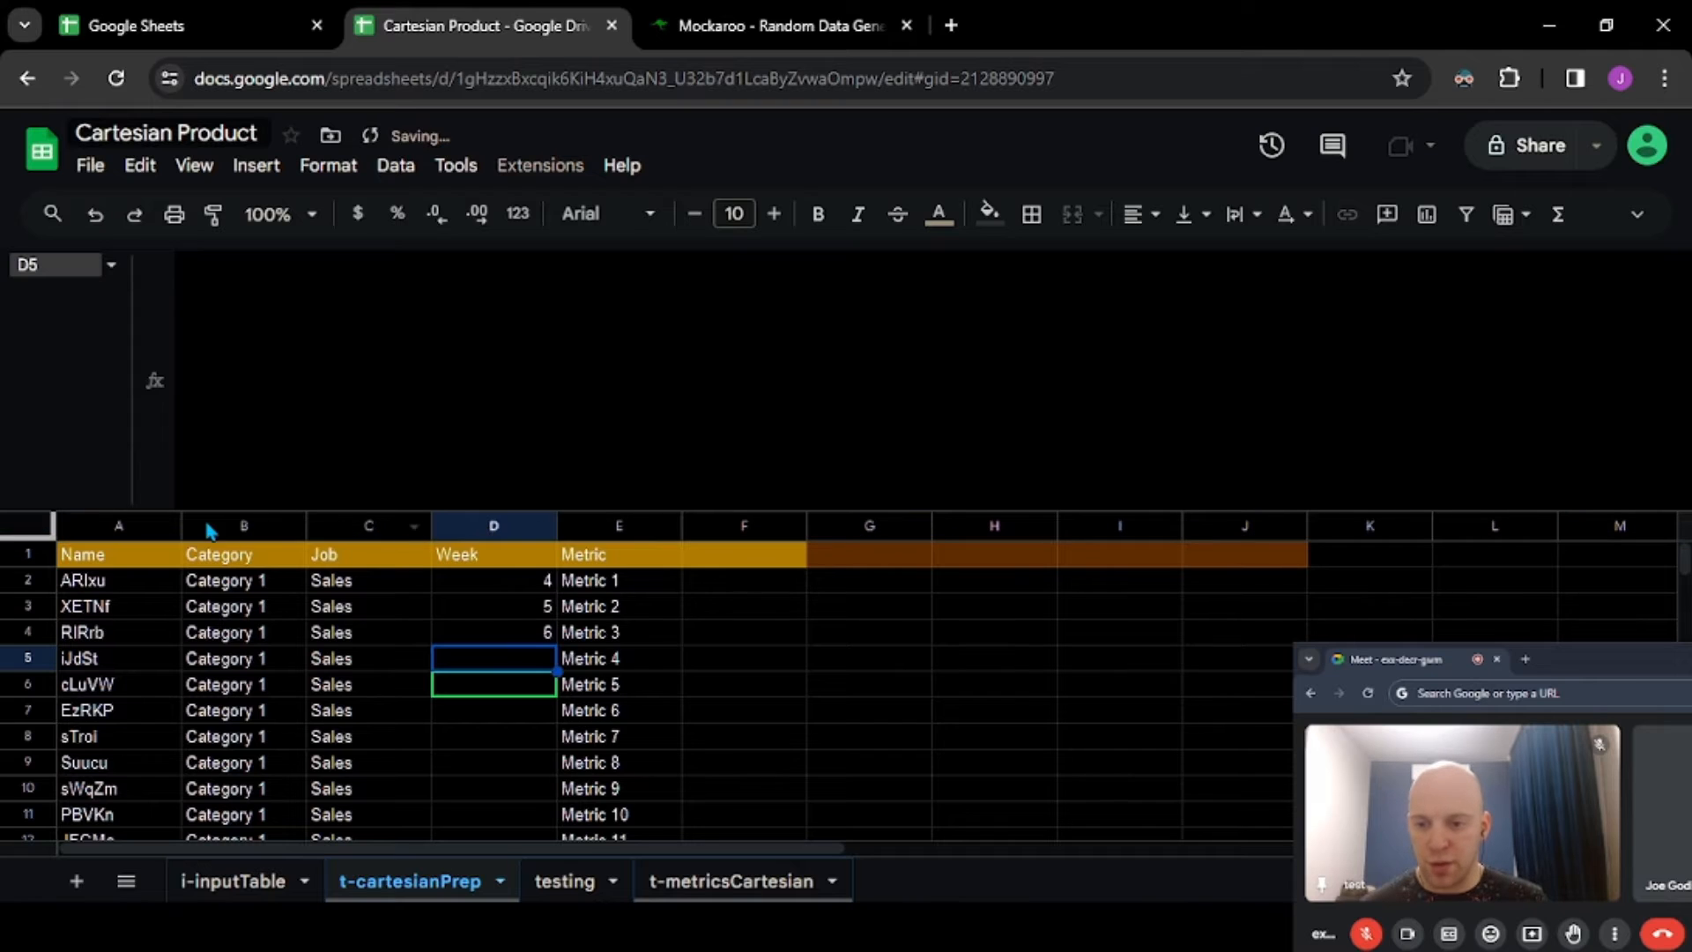
drag(136, 526, 500, 563)
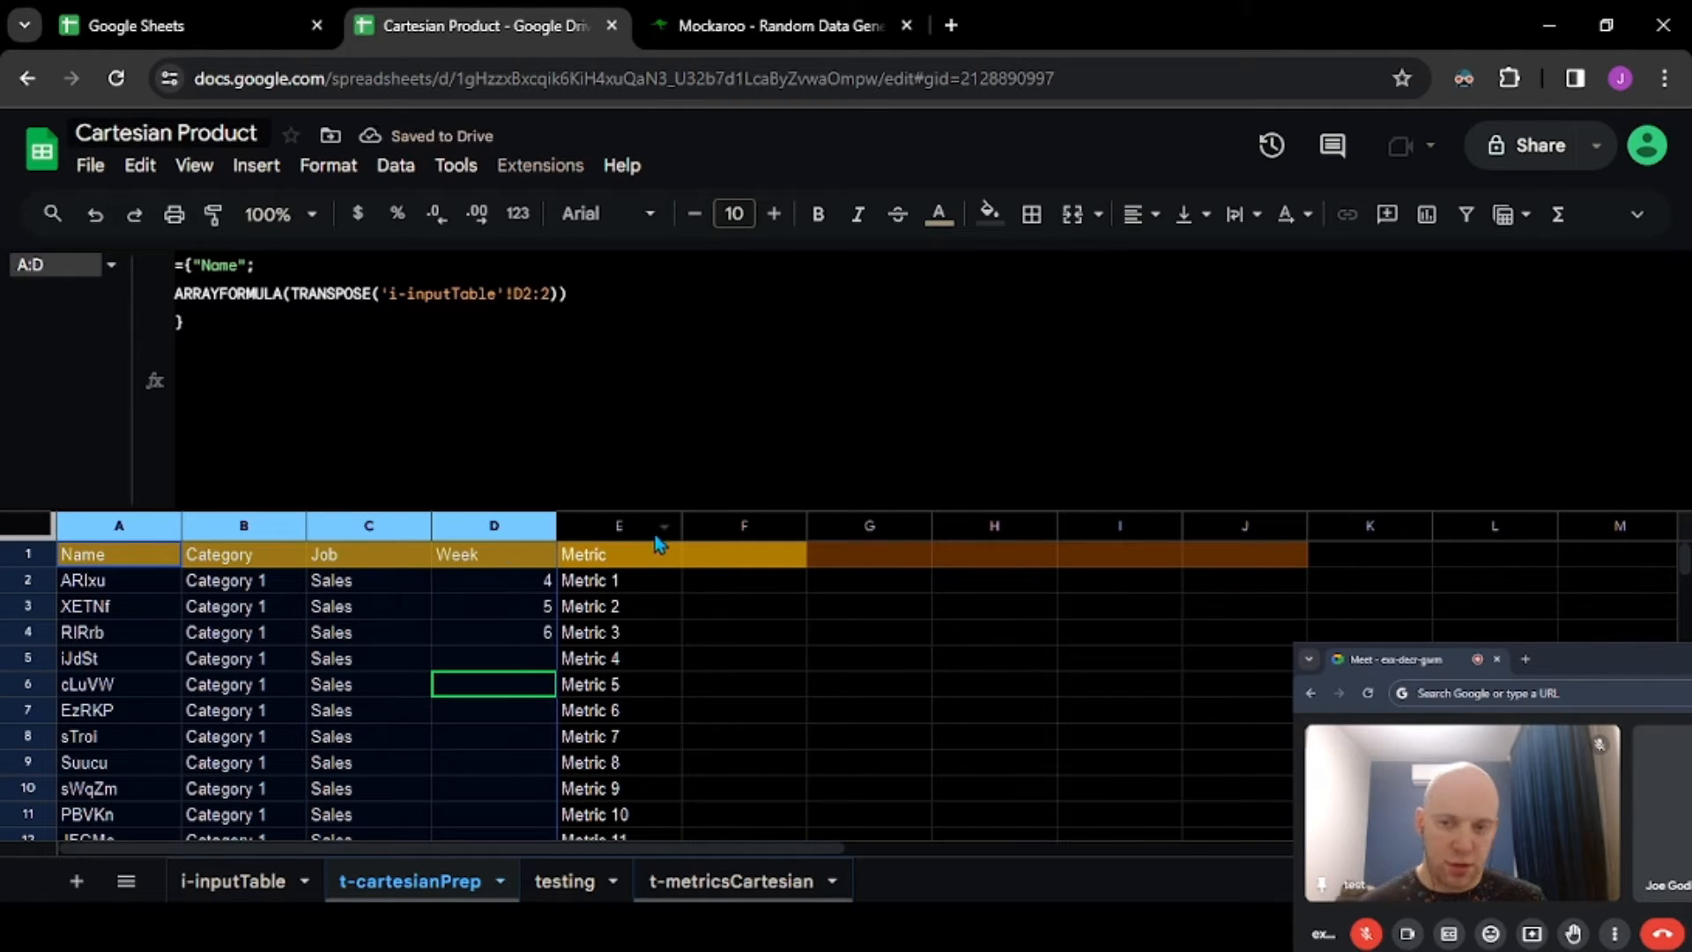
click(624, 529)
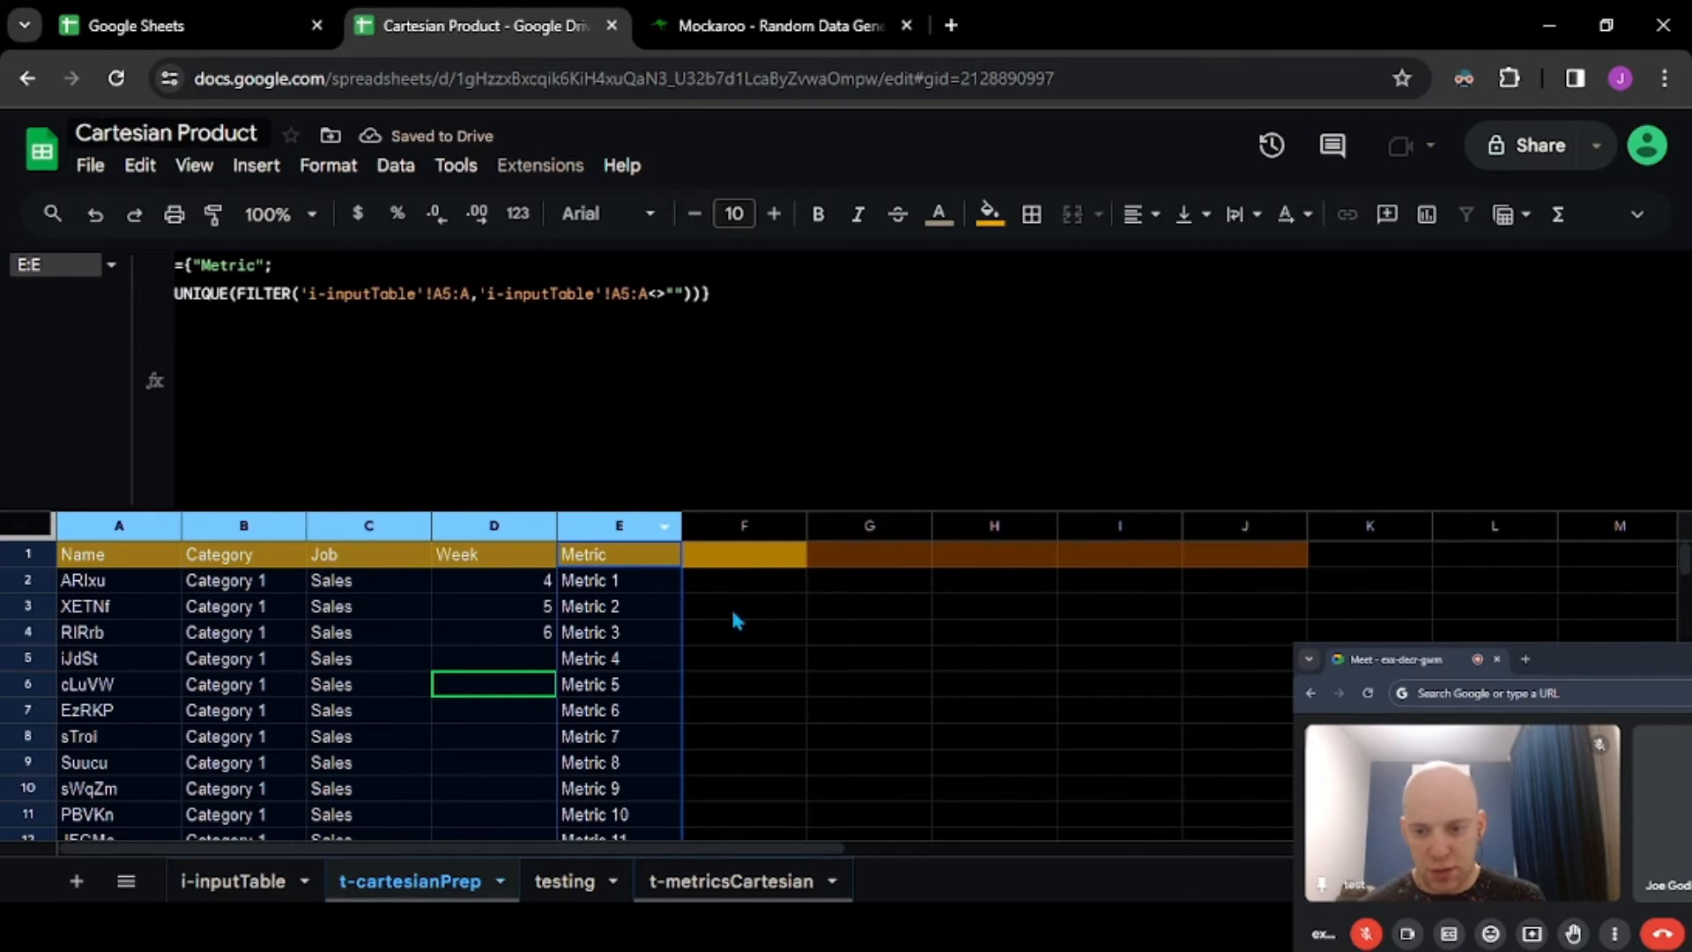
- Clear the leftover header fill from F1:J1 by copying the blank cell L1 over that range
click(787, 562)
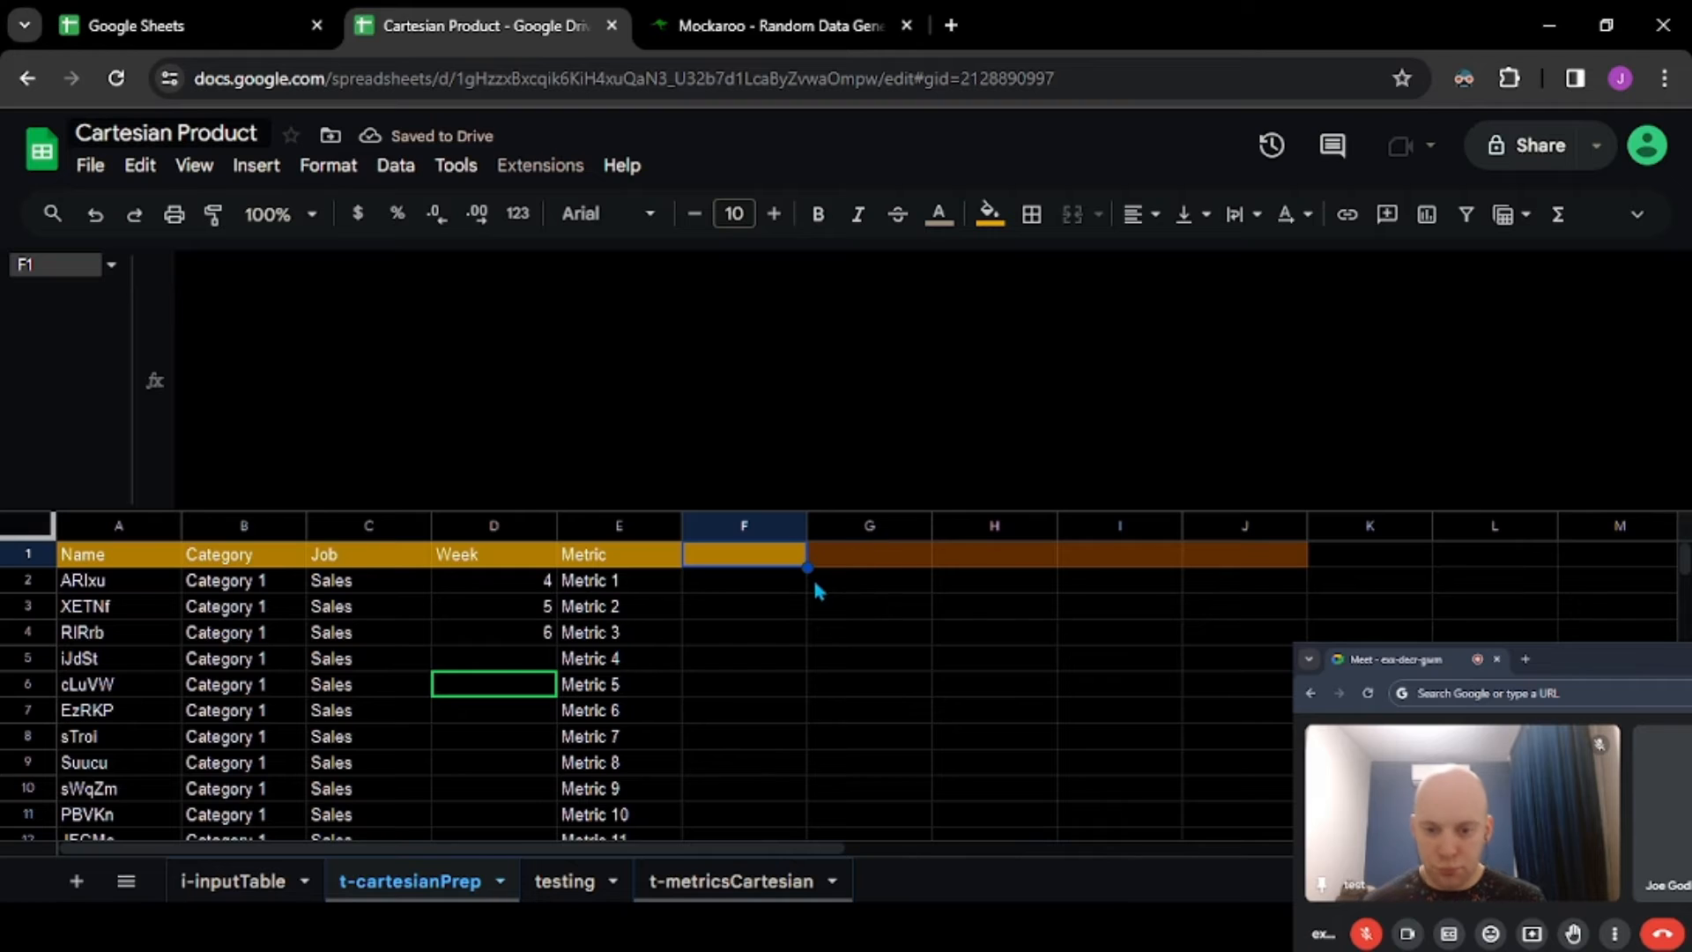
click(1443, 554)
key(ctrl+c)
key(Left)
key(Left)
key(Left)
key(Left)
key(Left)
key(Left)
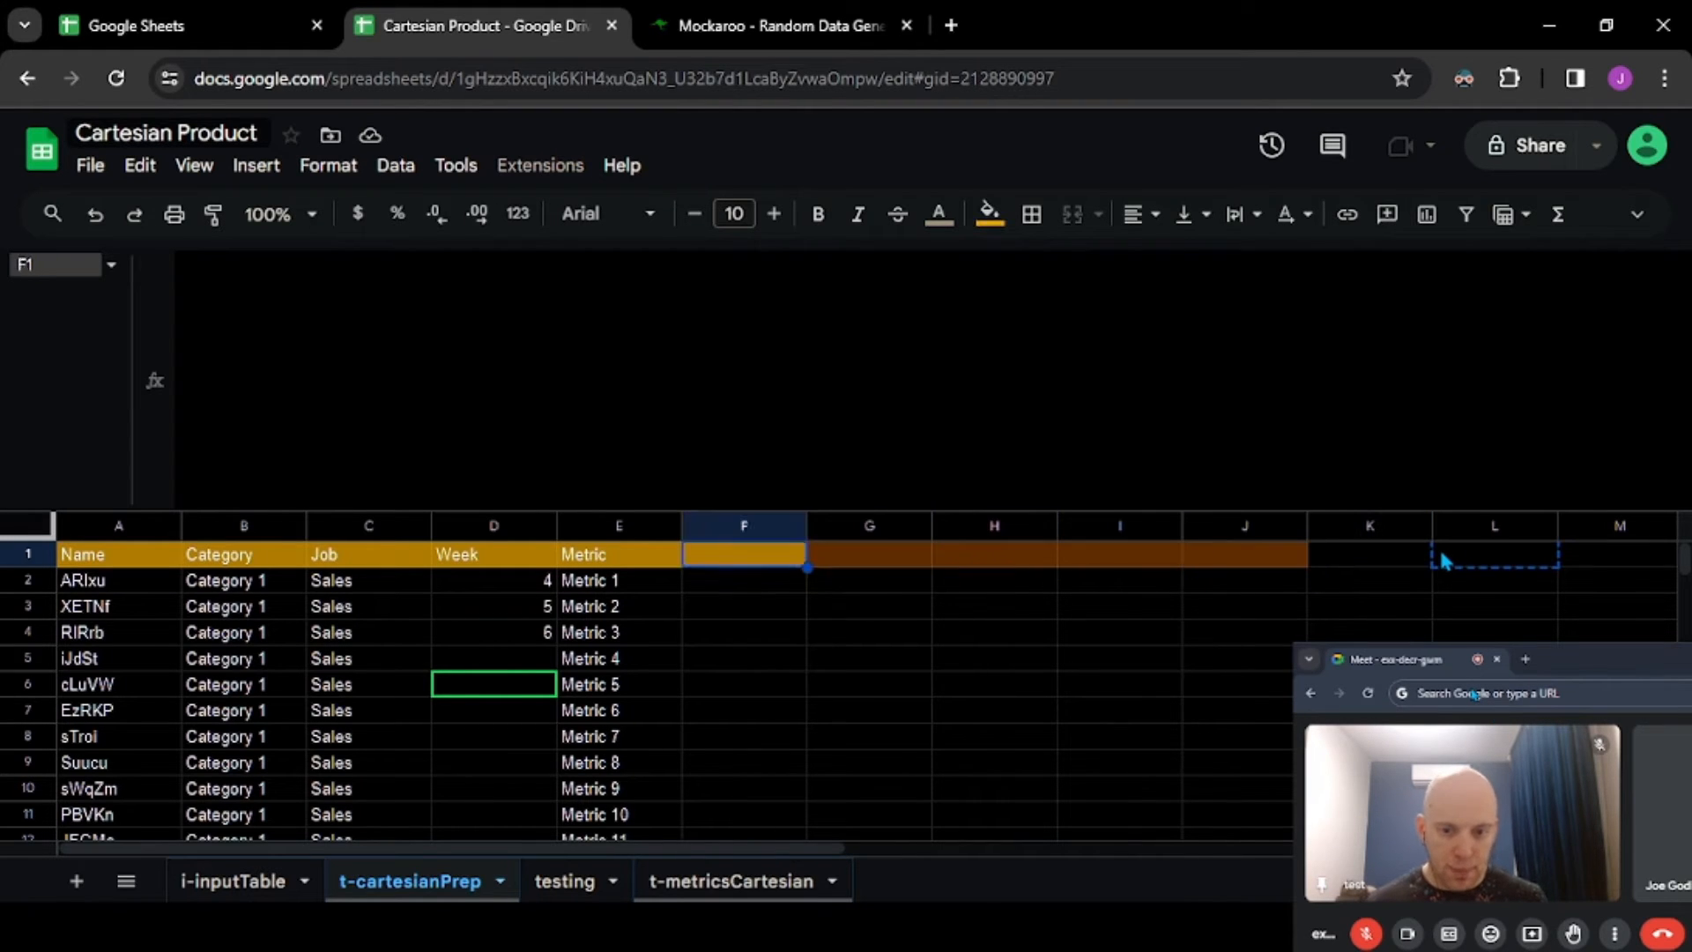
key(shift+Right)
key(shift+Right)
key(shift+Right)
key(shift+Right)
key(ctrl+v)
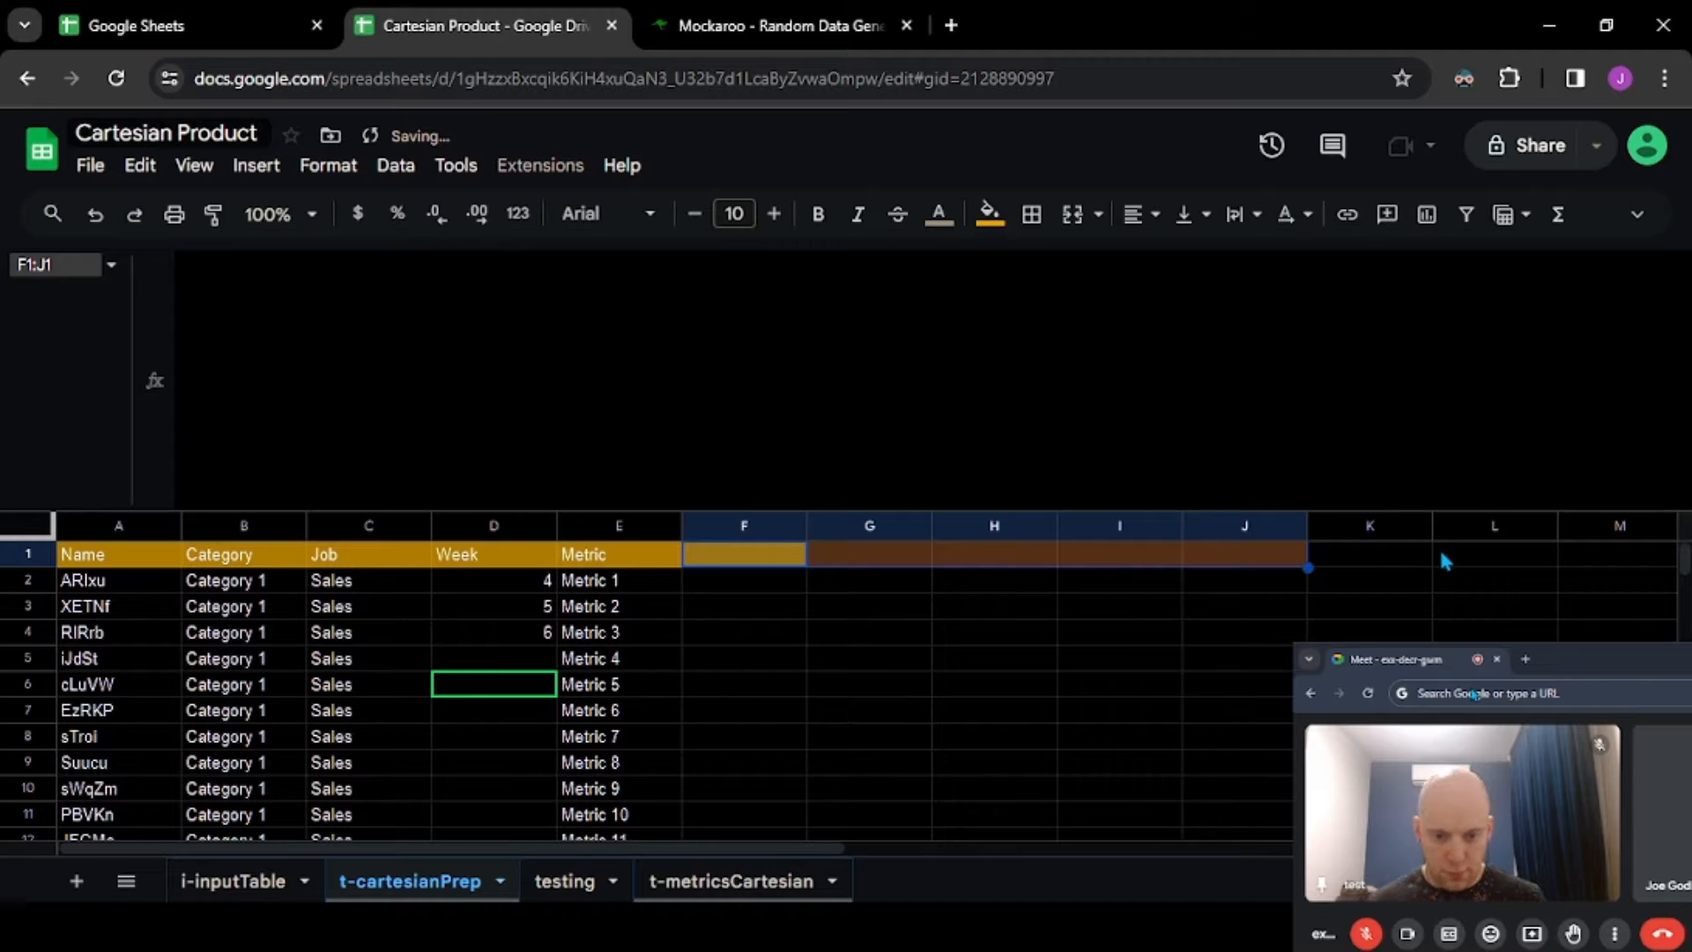
key(ctrl+z)
key(Left)
key(Left)
key(Left)
key(Left)
key(Left)
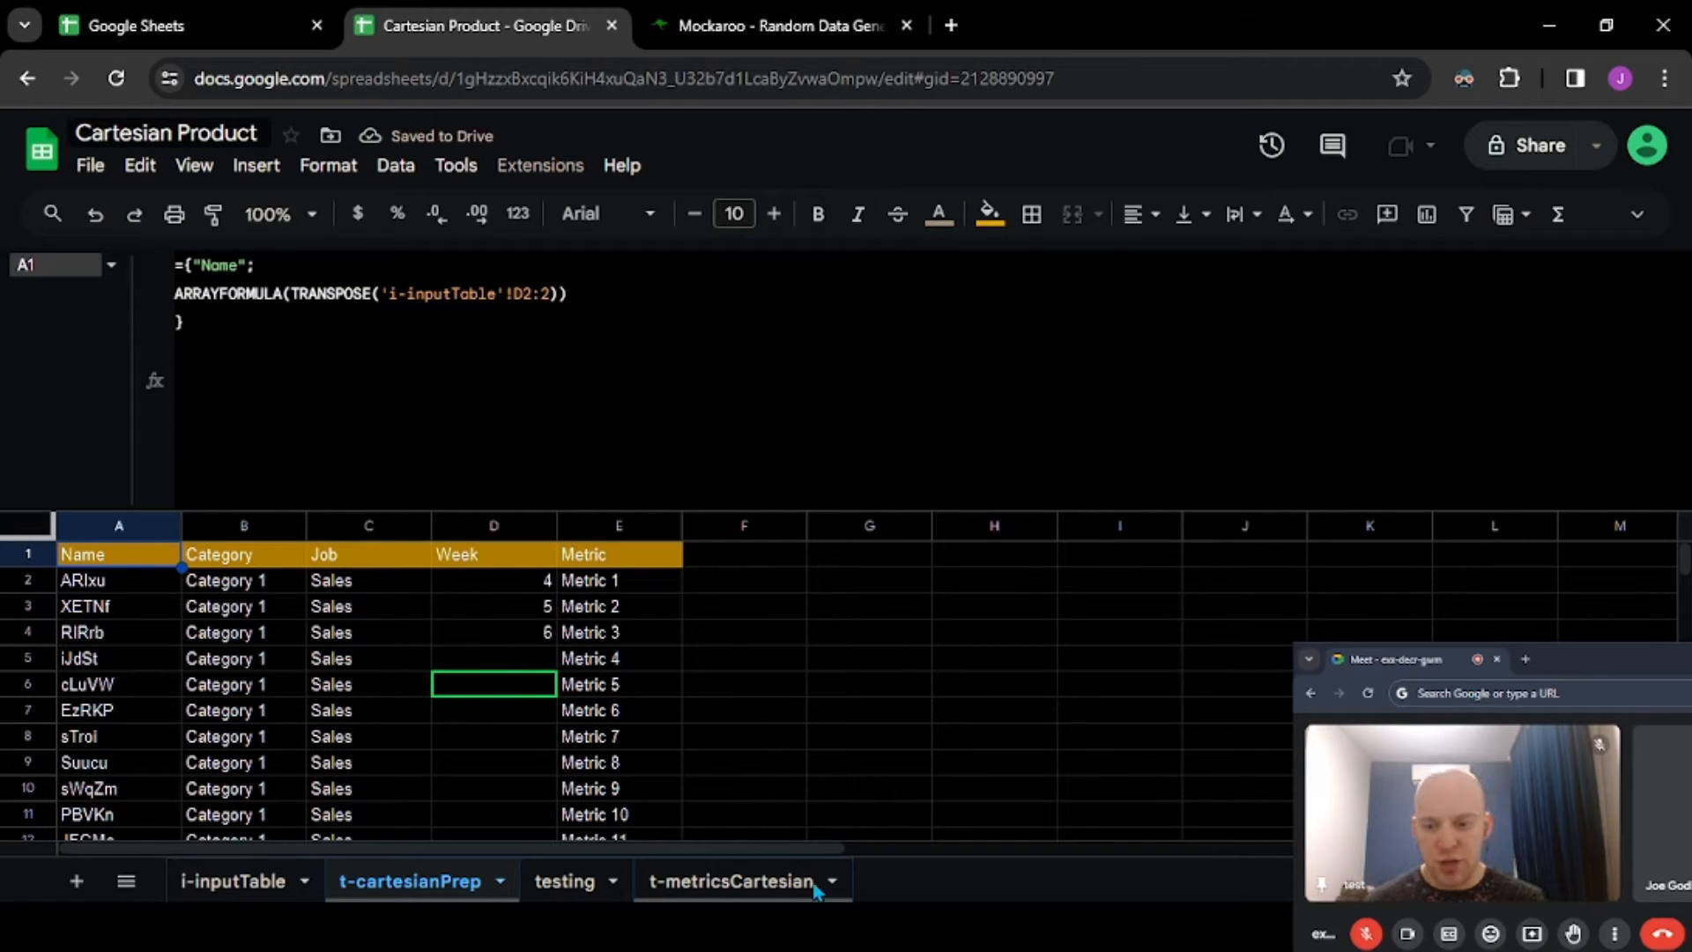
- Review the heading formulas in A1, E1 and D1 without changing them
double_click(304, 295)
key(Escape)
click(599, 556)
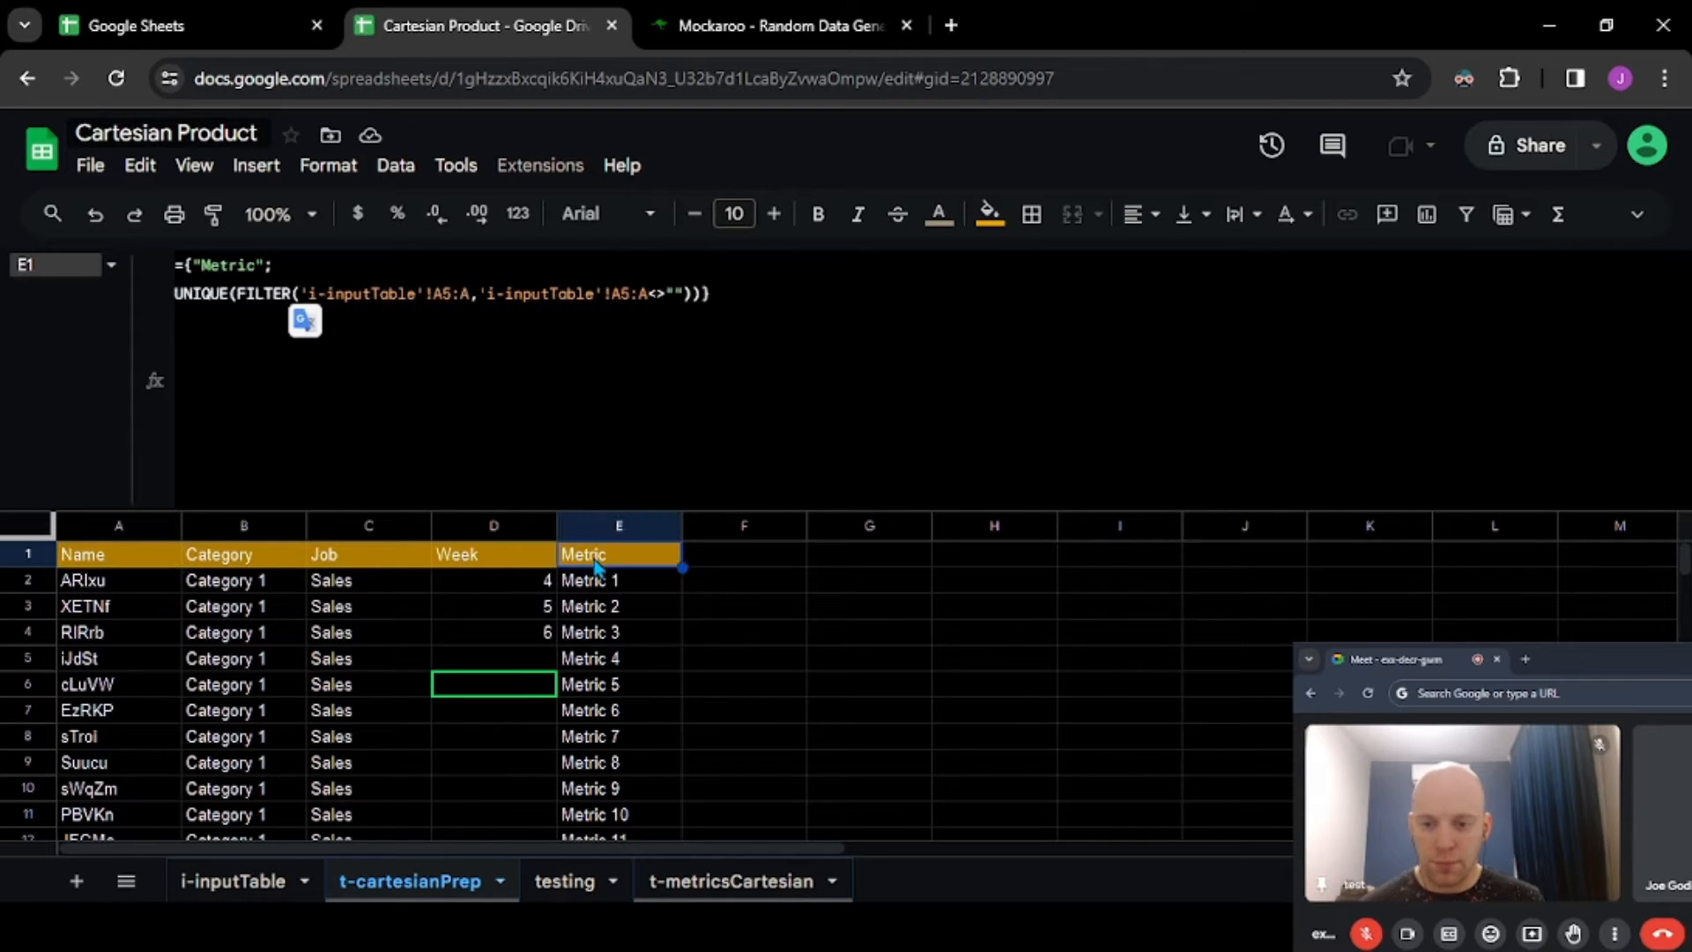
click(189, 294)
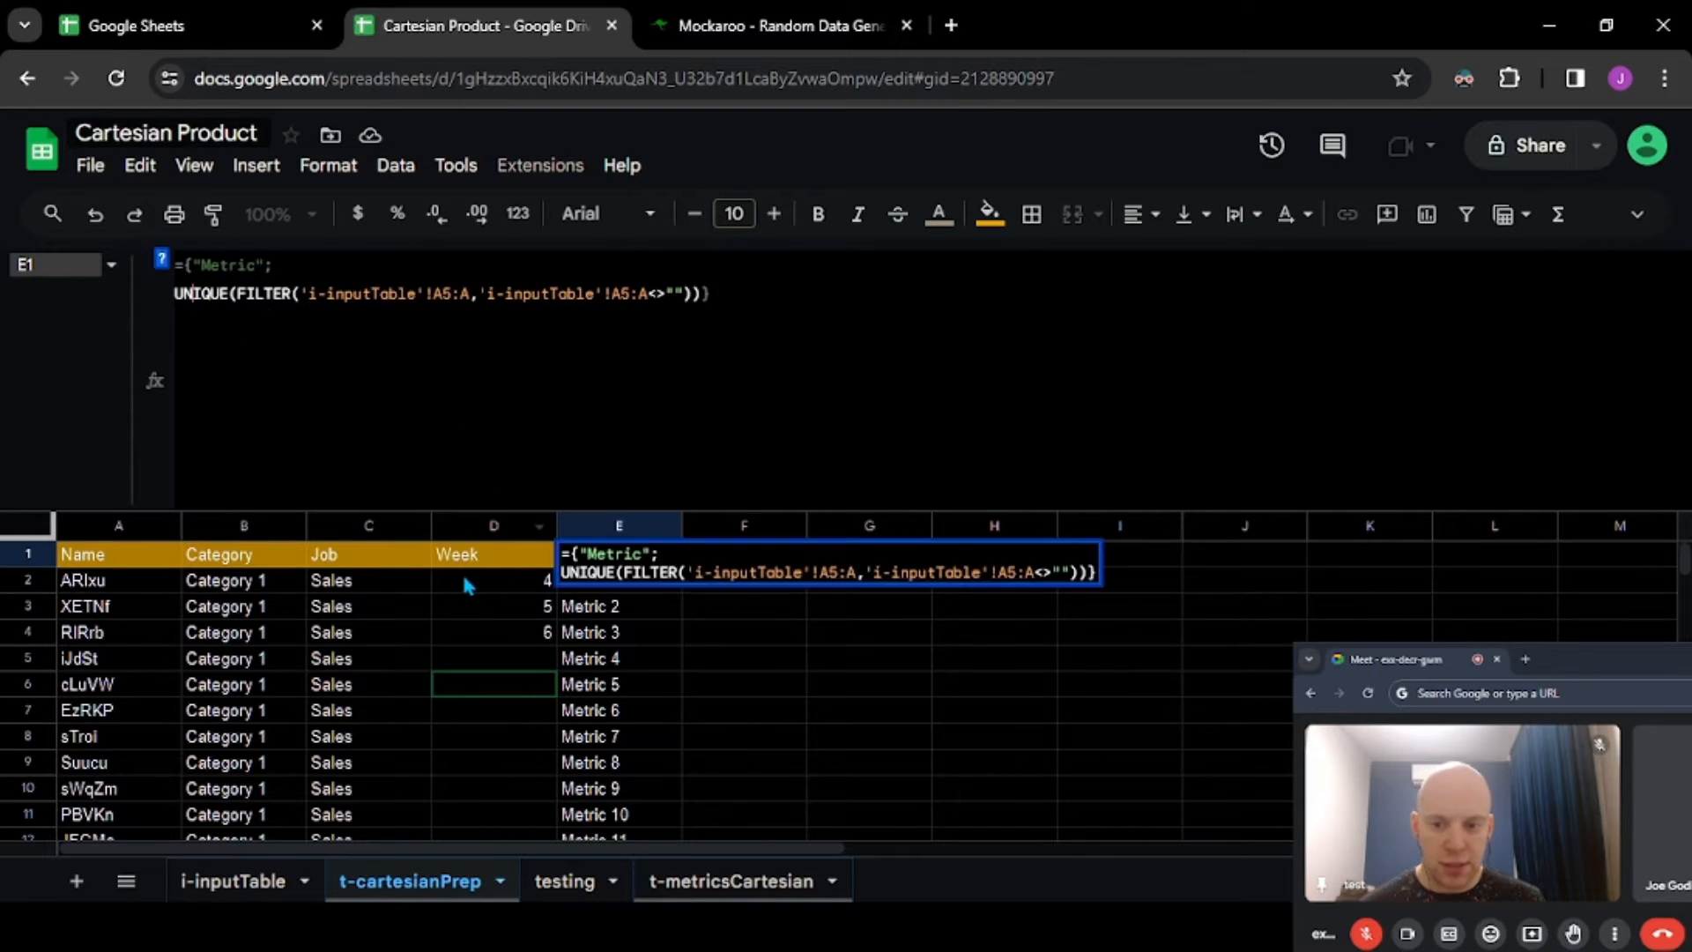
click(476, 563)
click(213, 295)
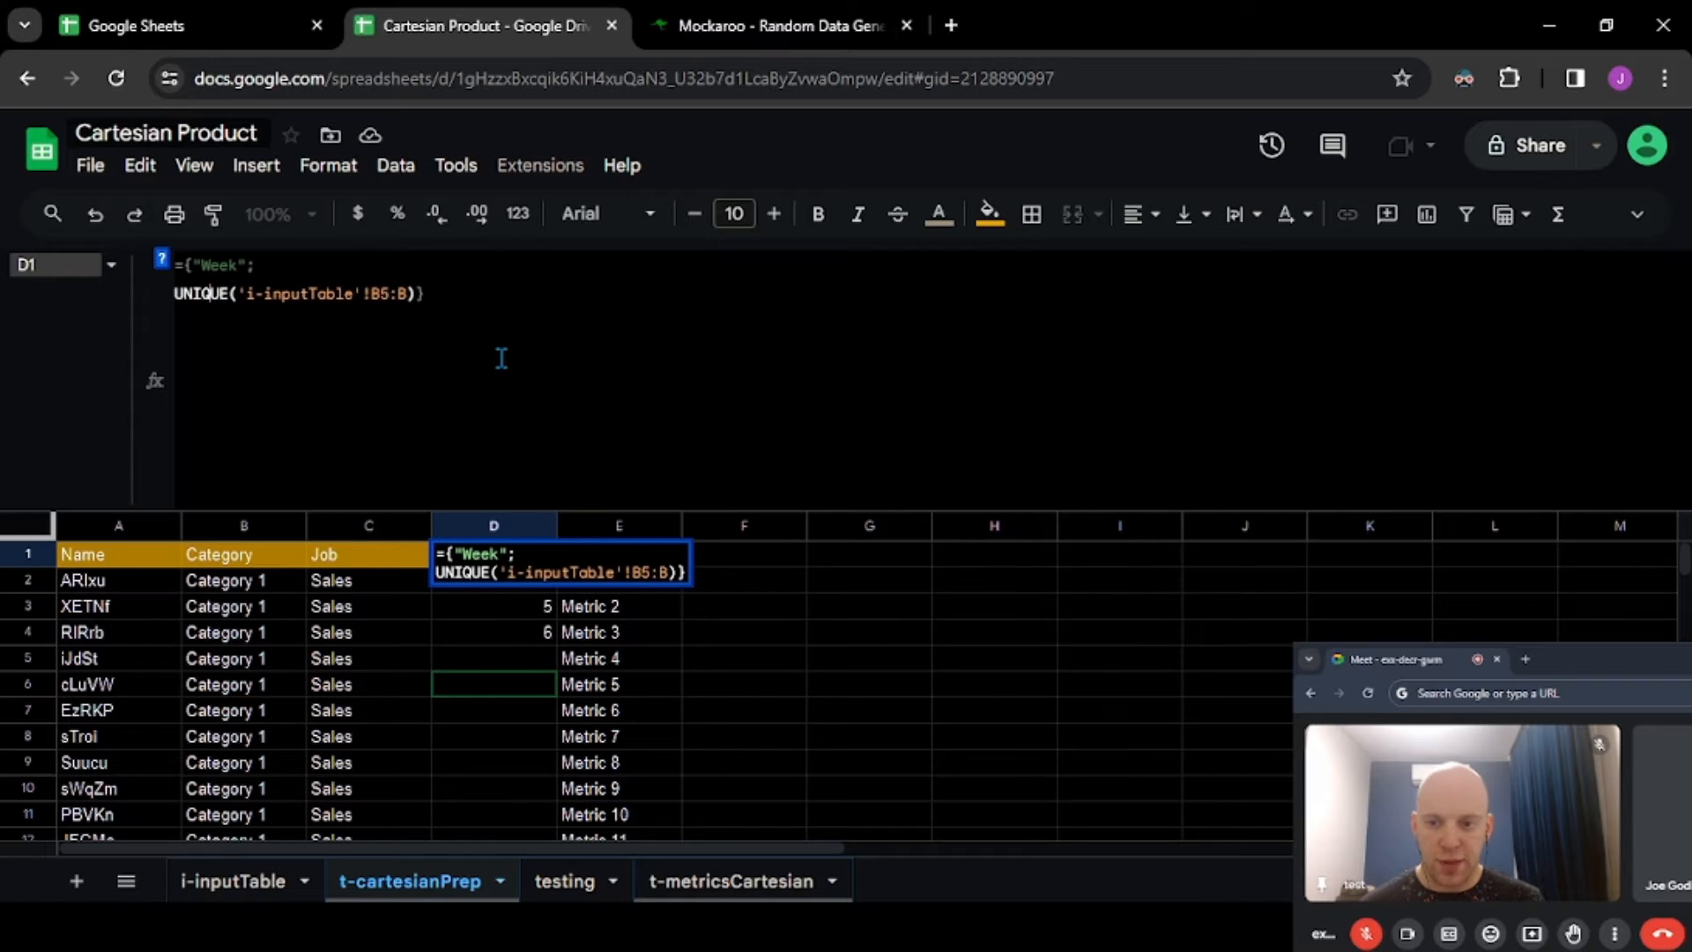
click(406, 296)
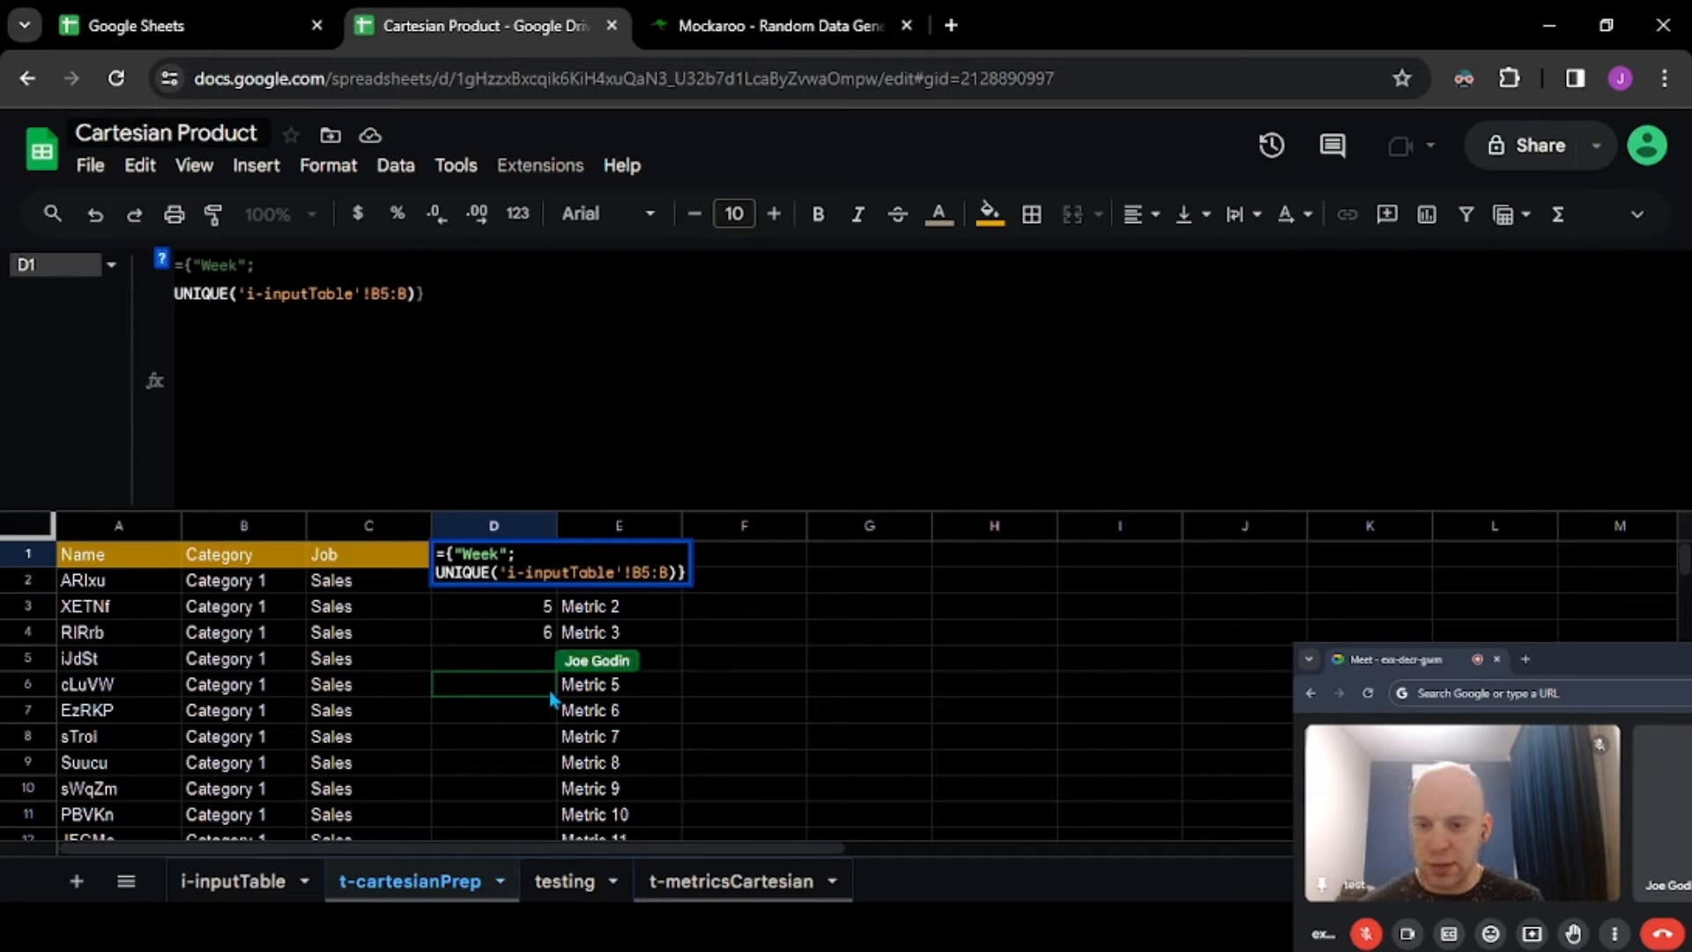
click(853, 610)
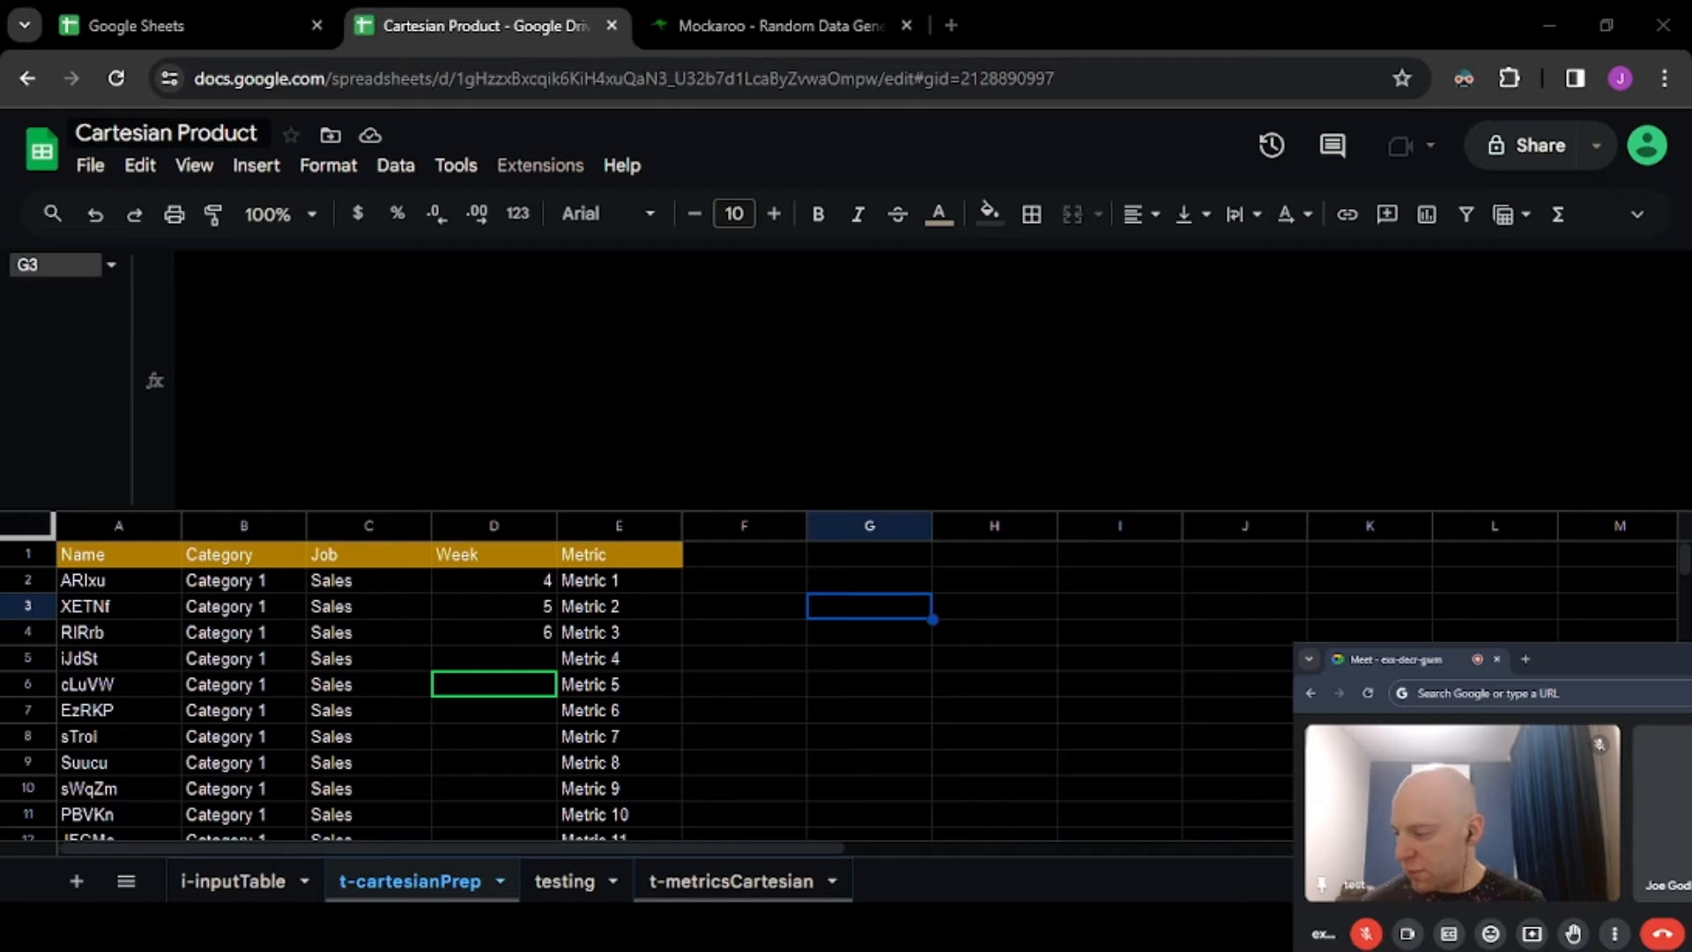
- Examine the Name, Category and Job columns down to the blank row 63 between Category 3 and Category 4
scroll(351, 663, down, 18)
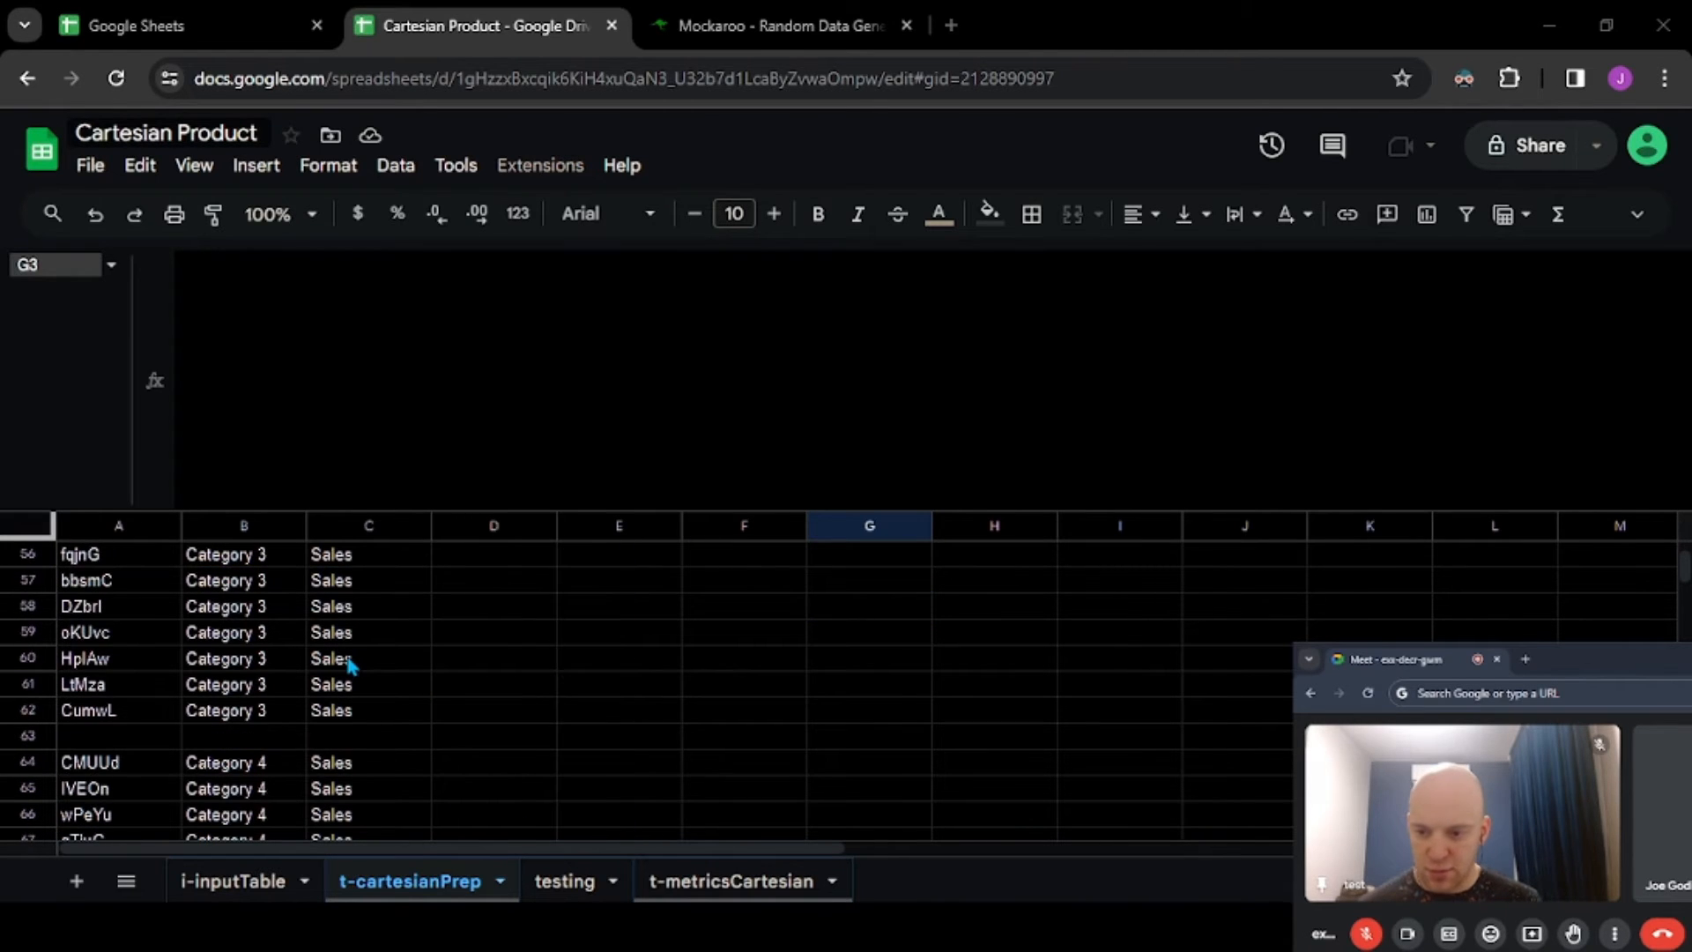
drag(129, 685, 374, 760)
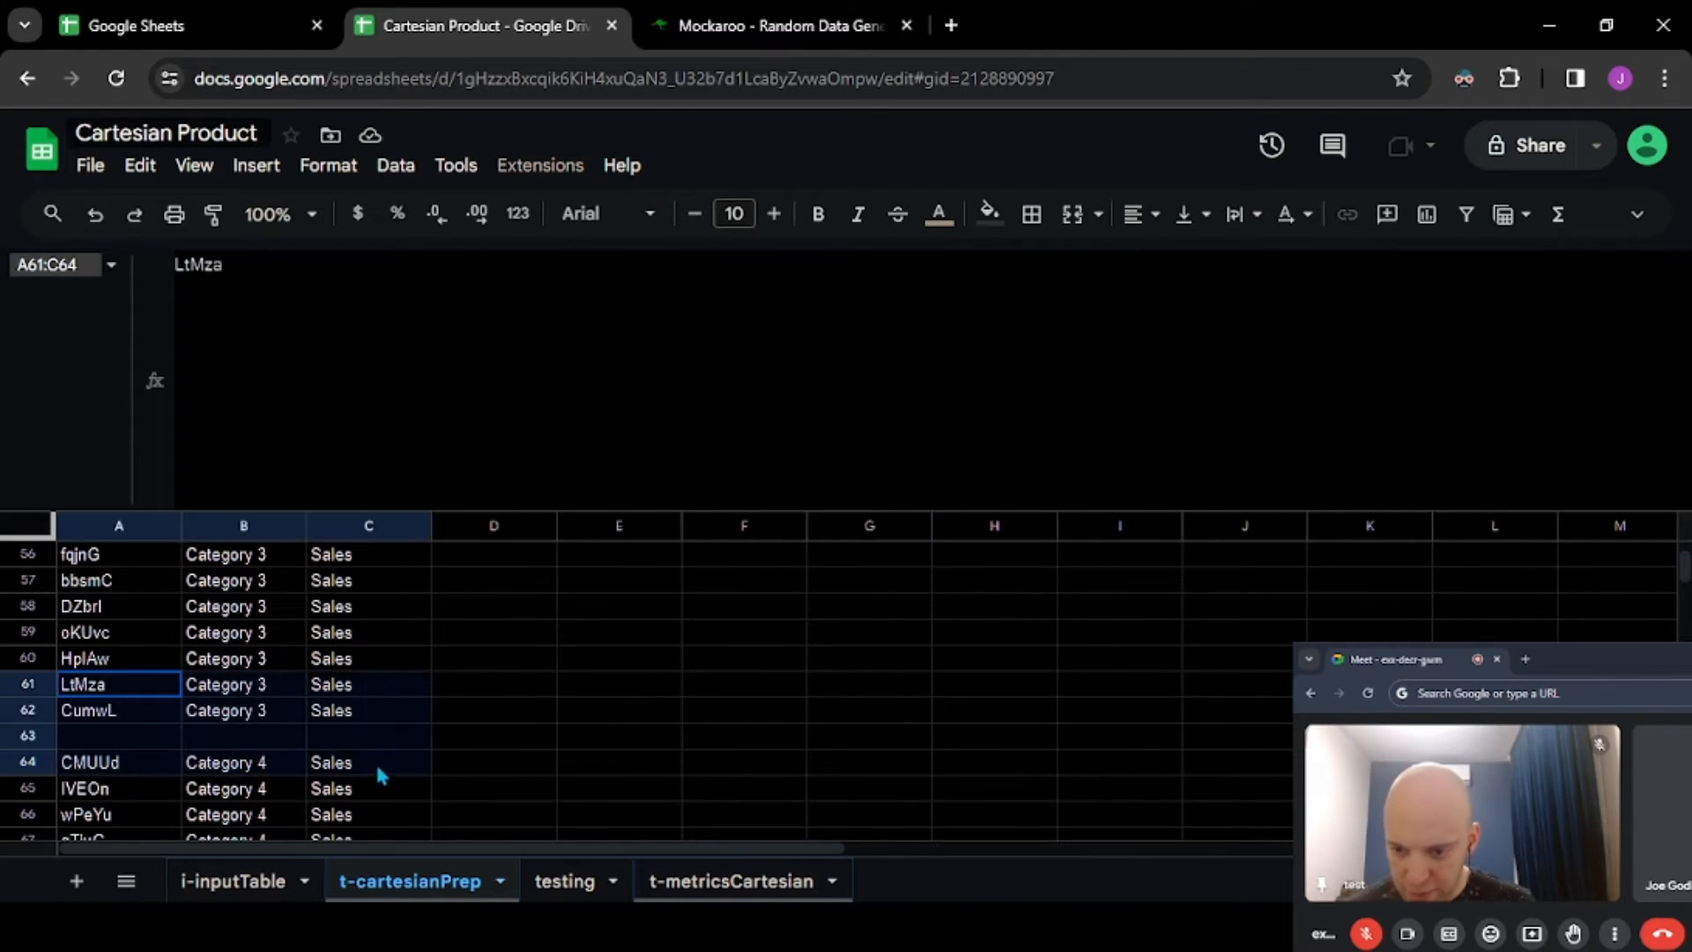
click(318, 763)
scroll(317, 758, up, 18)
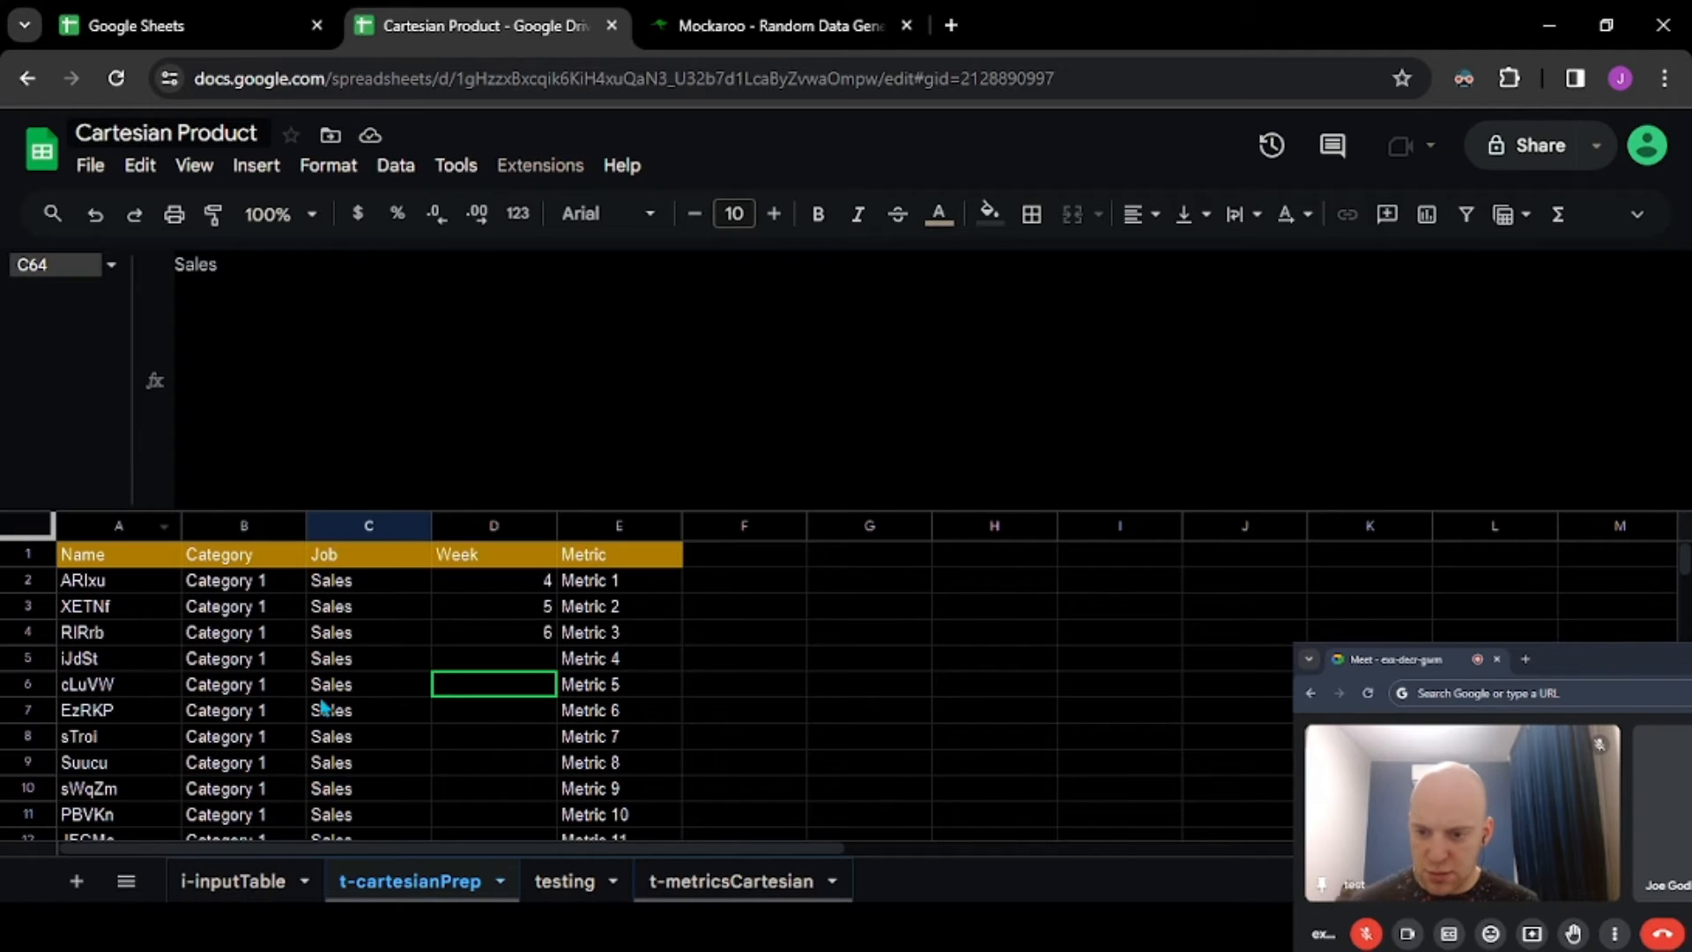
drag(119, 555, 370, 813)
click(248, 666)
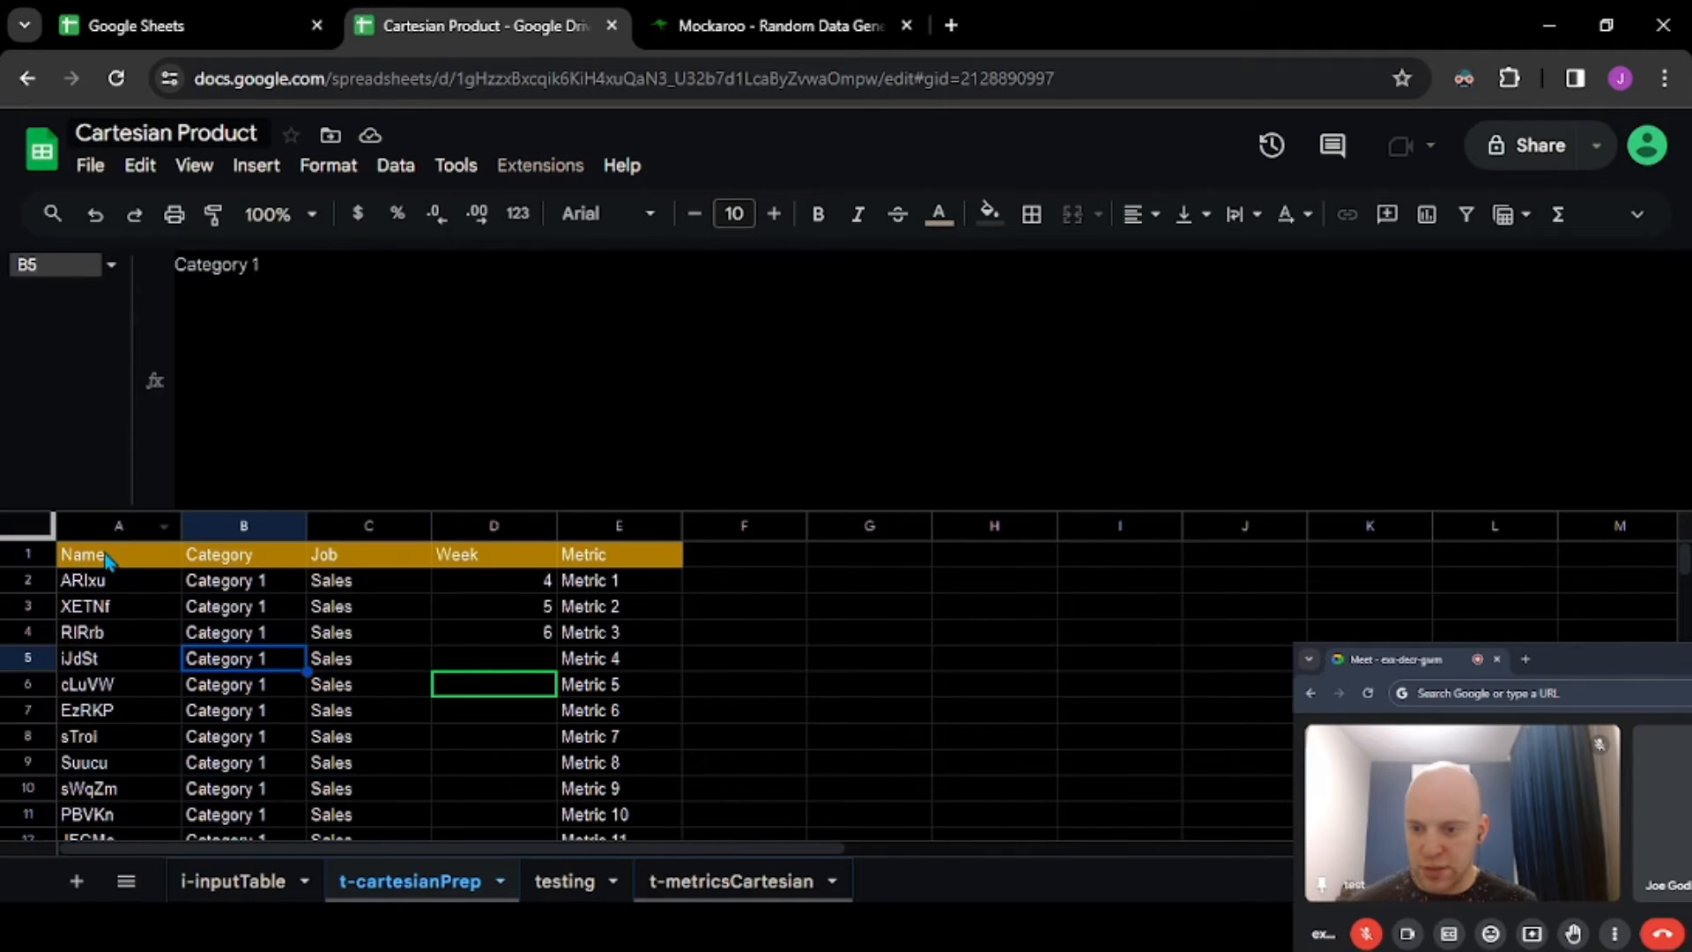
click(108, 557)
- Start an F1 formula =ARRAYFORMULA(FILTER(A:C,A:A<>"") that keeps only rows with a name
click(783, 562)
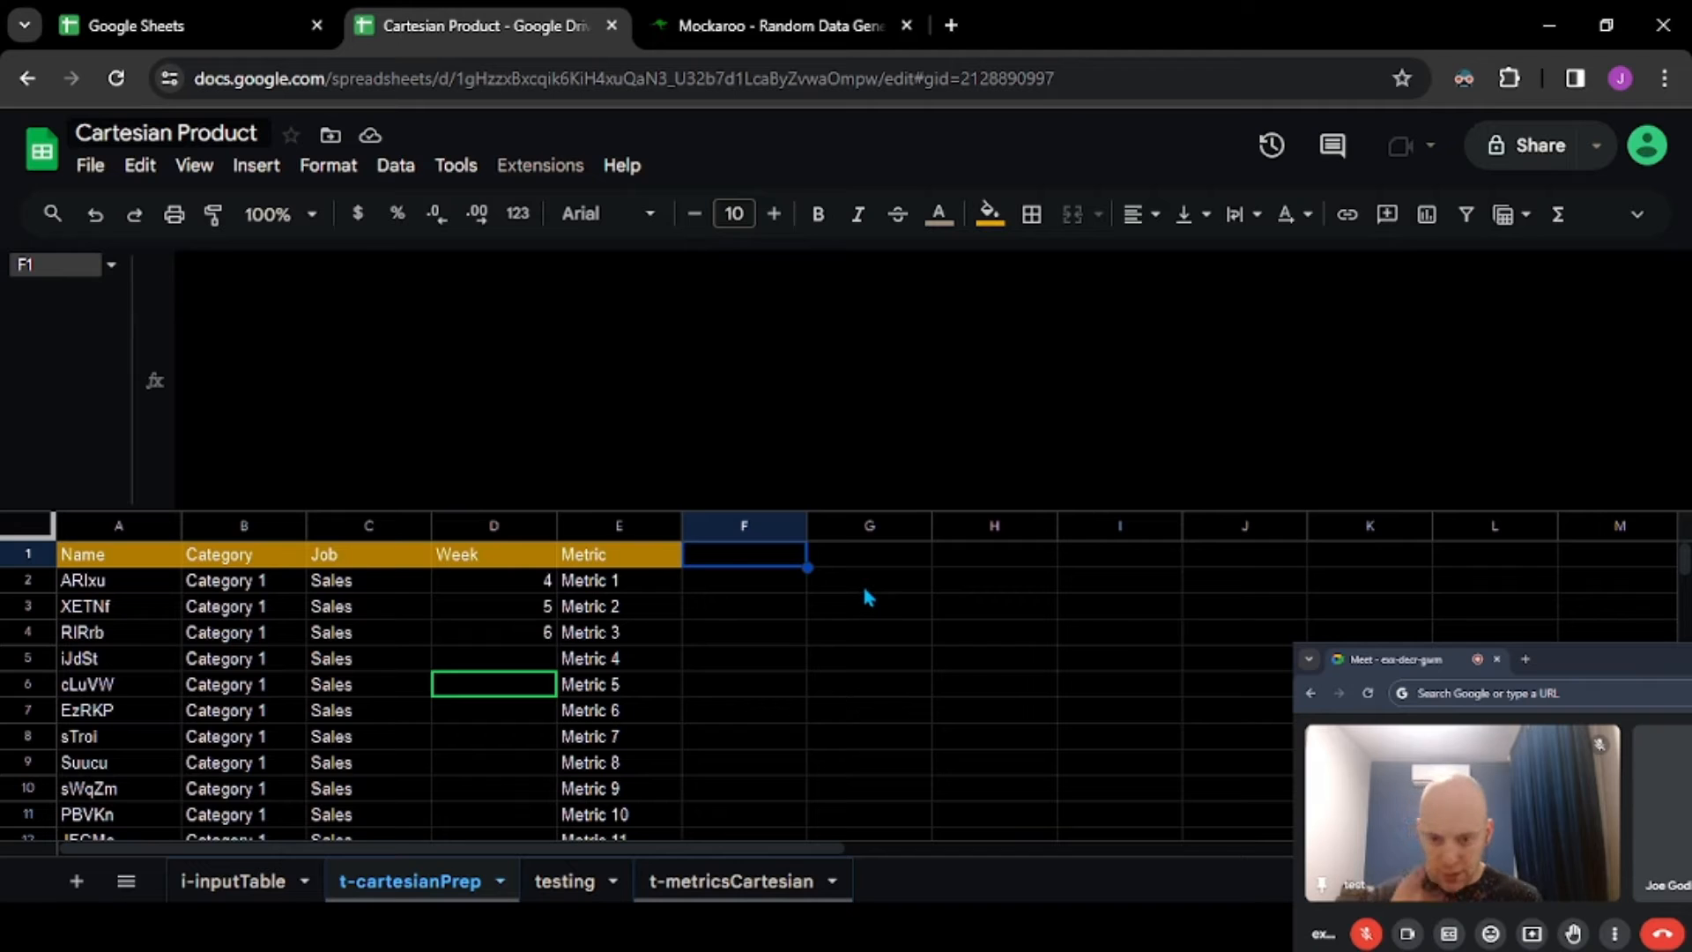
text(=)
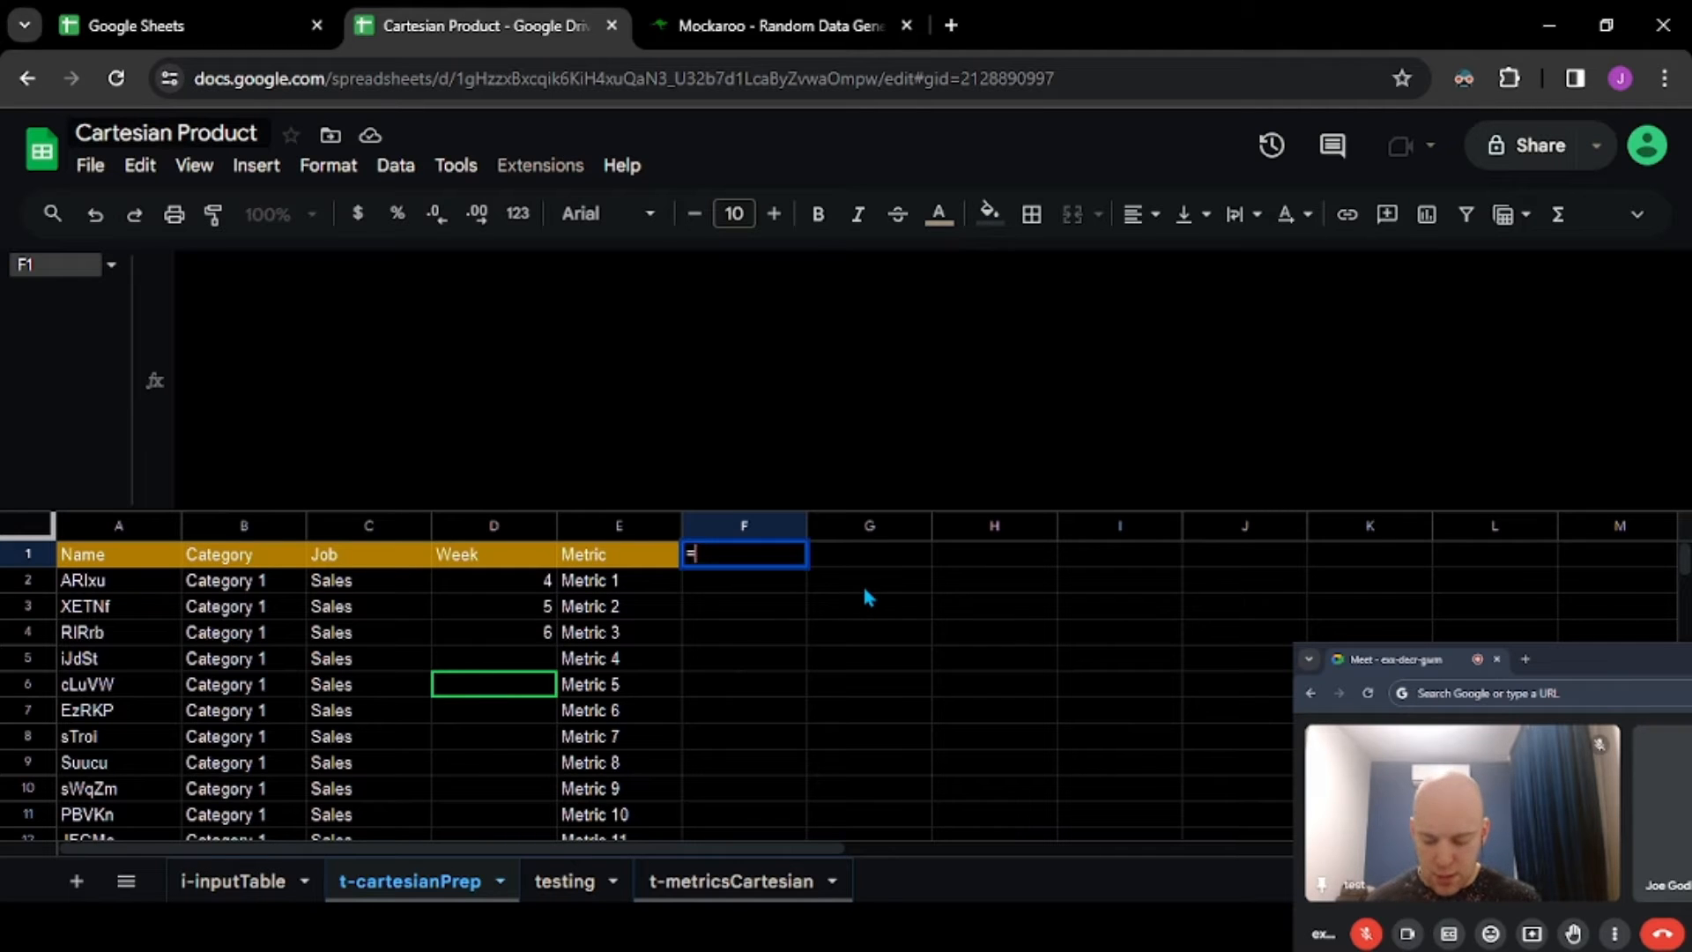
text(ARRAYFORMULA(filter()
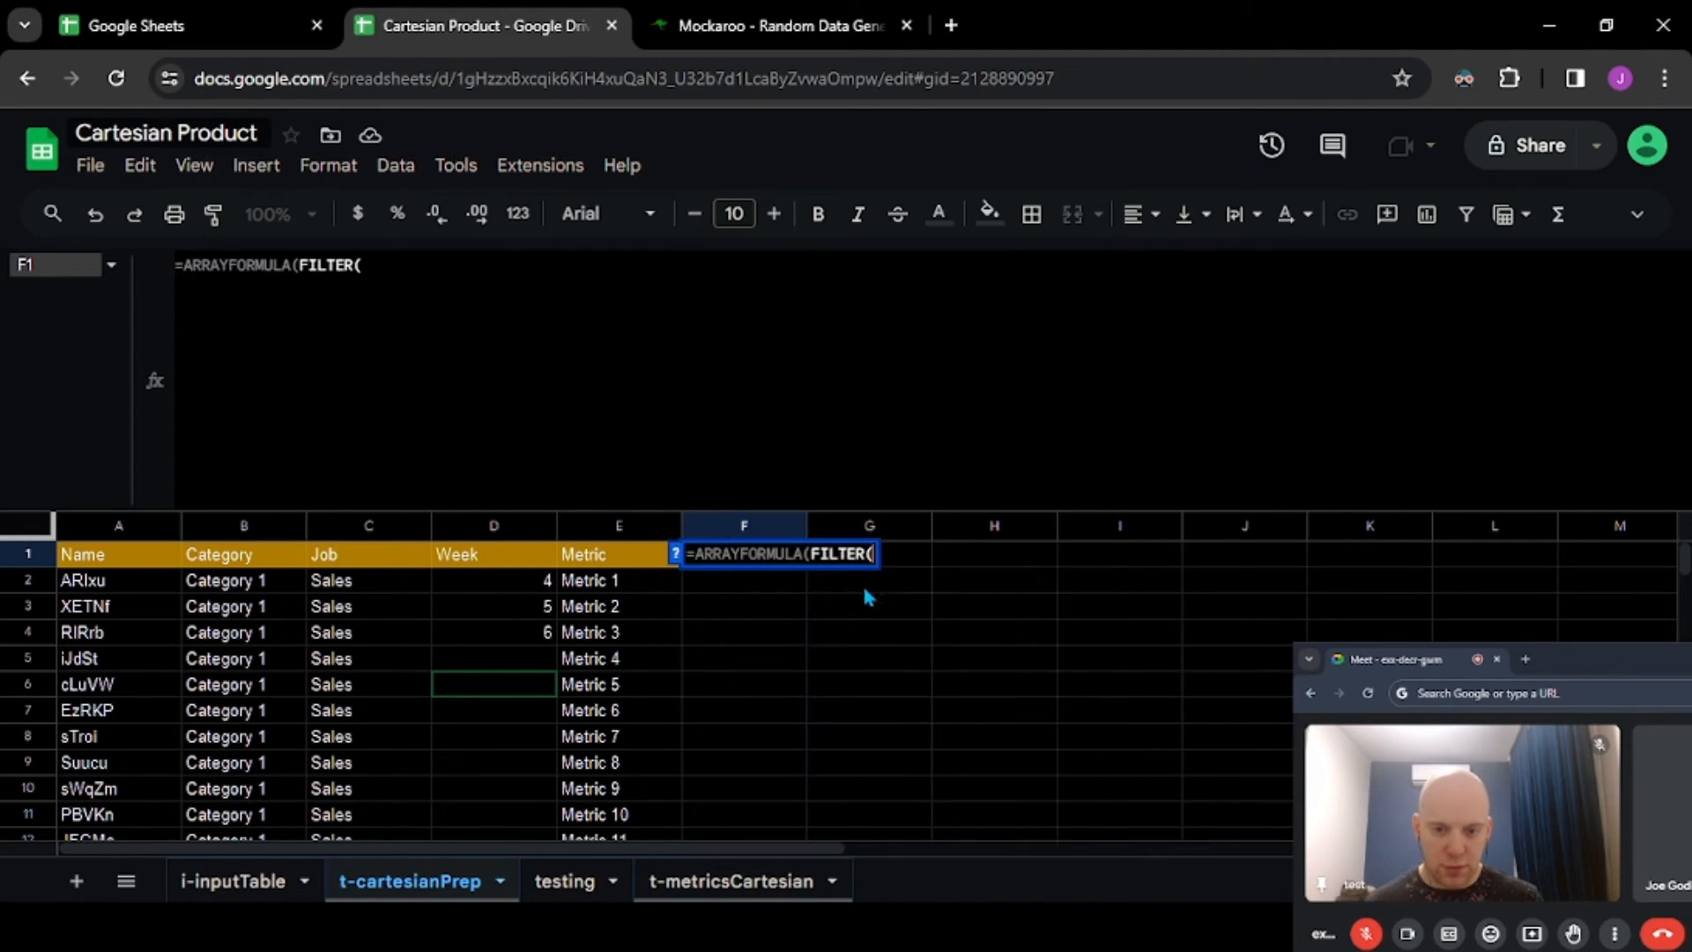
drag(113, 527, 370, 538)
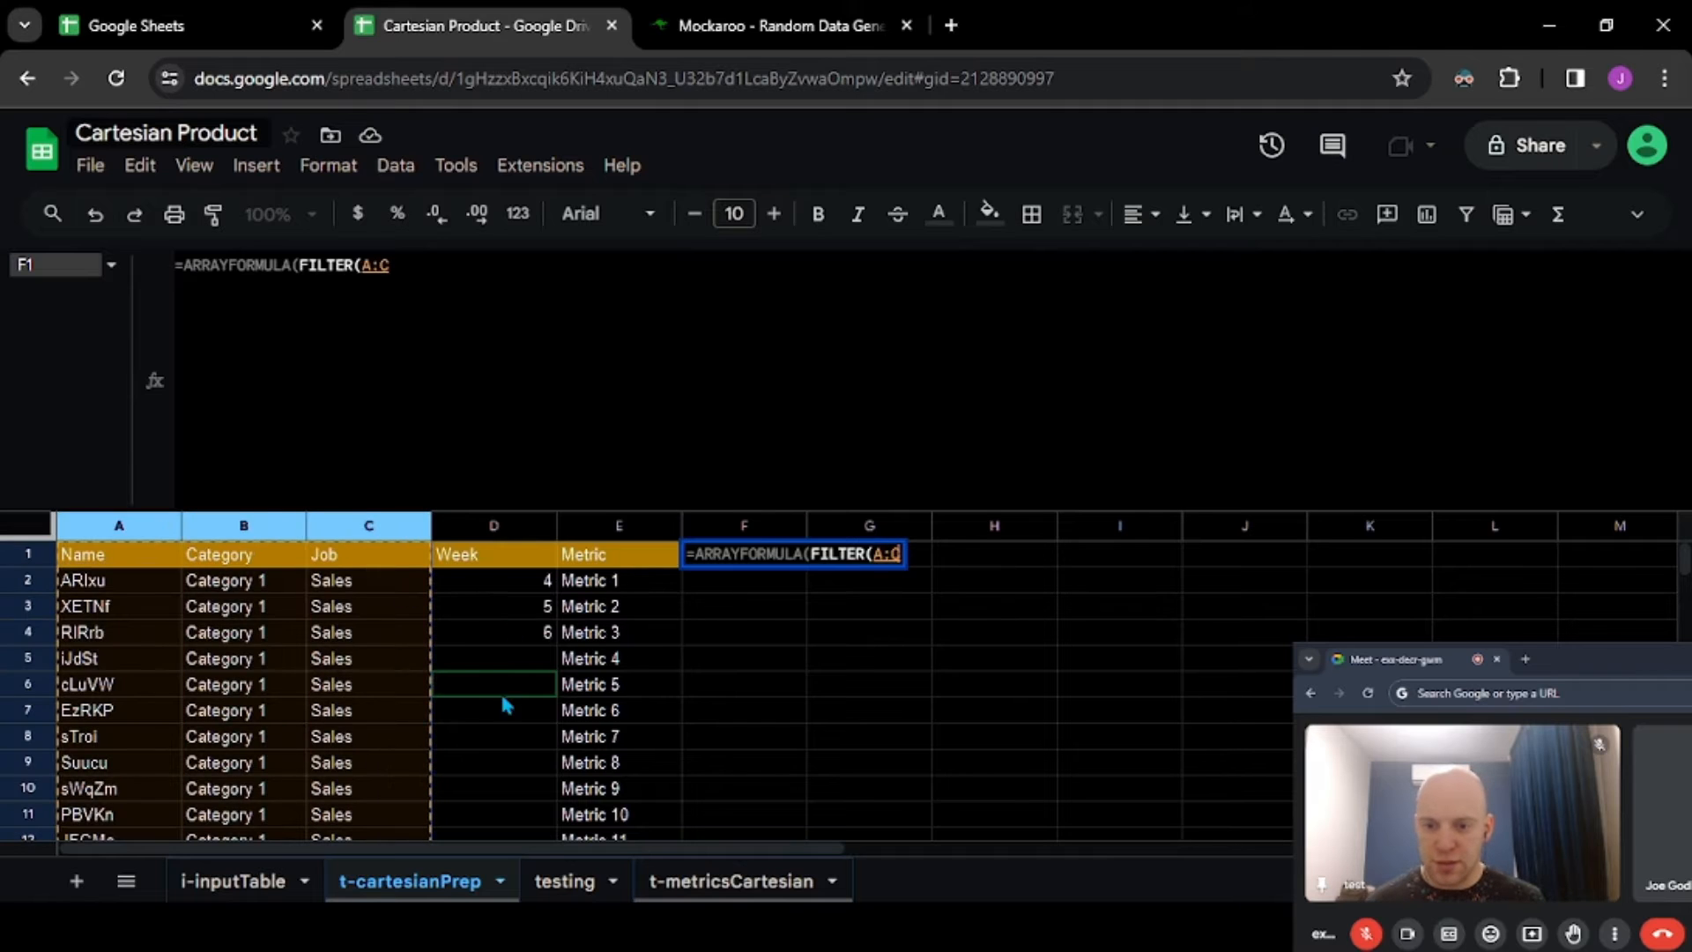
text(,A:)
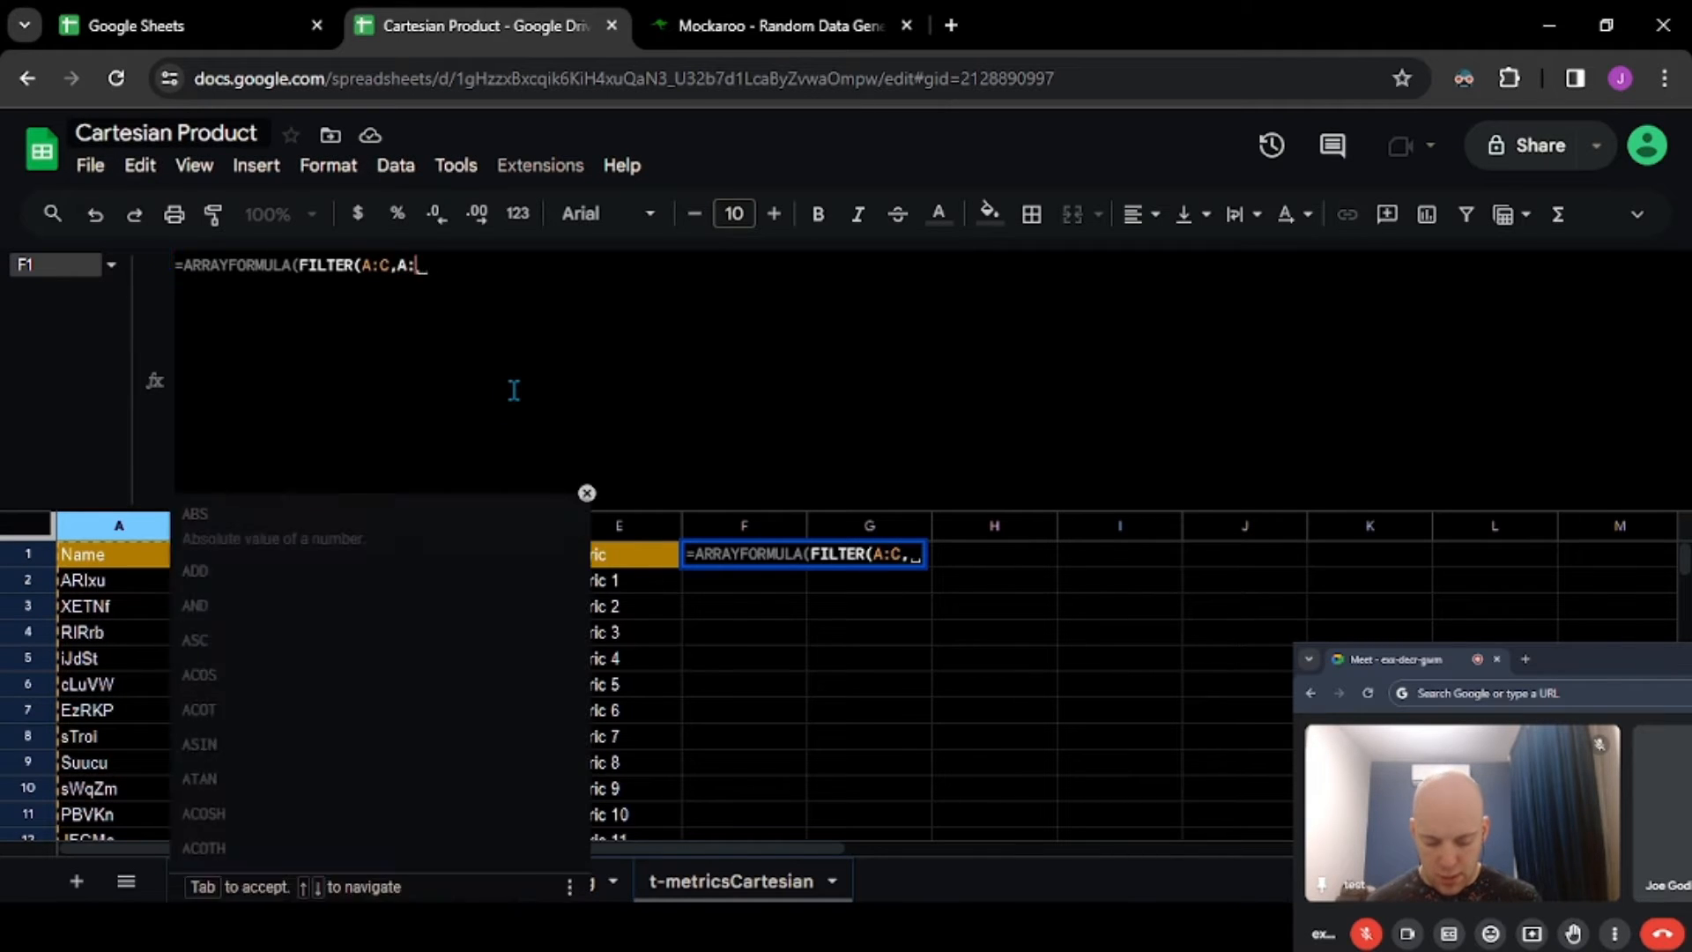
text(A<>""))
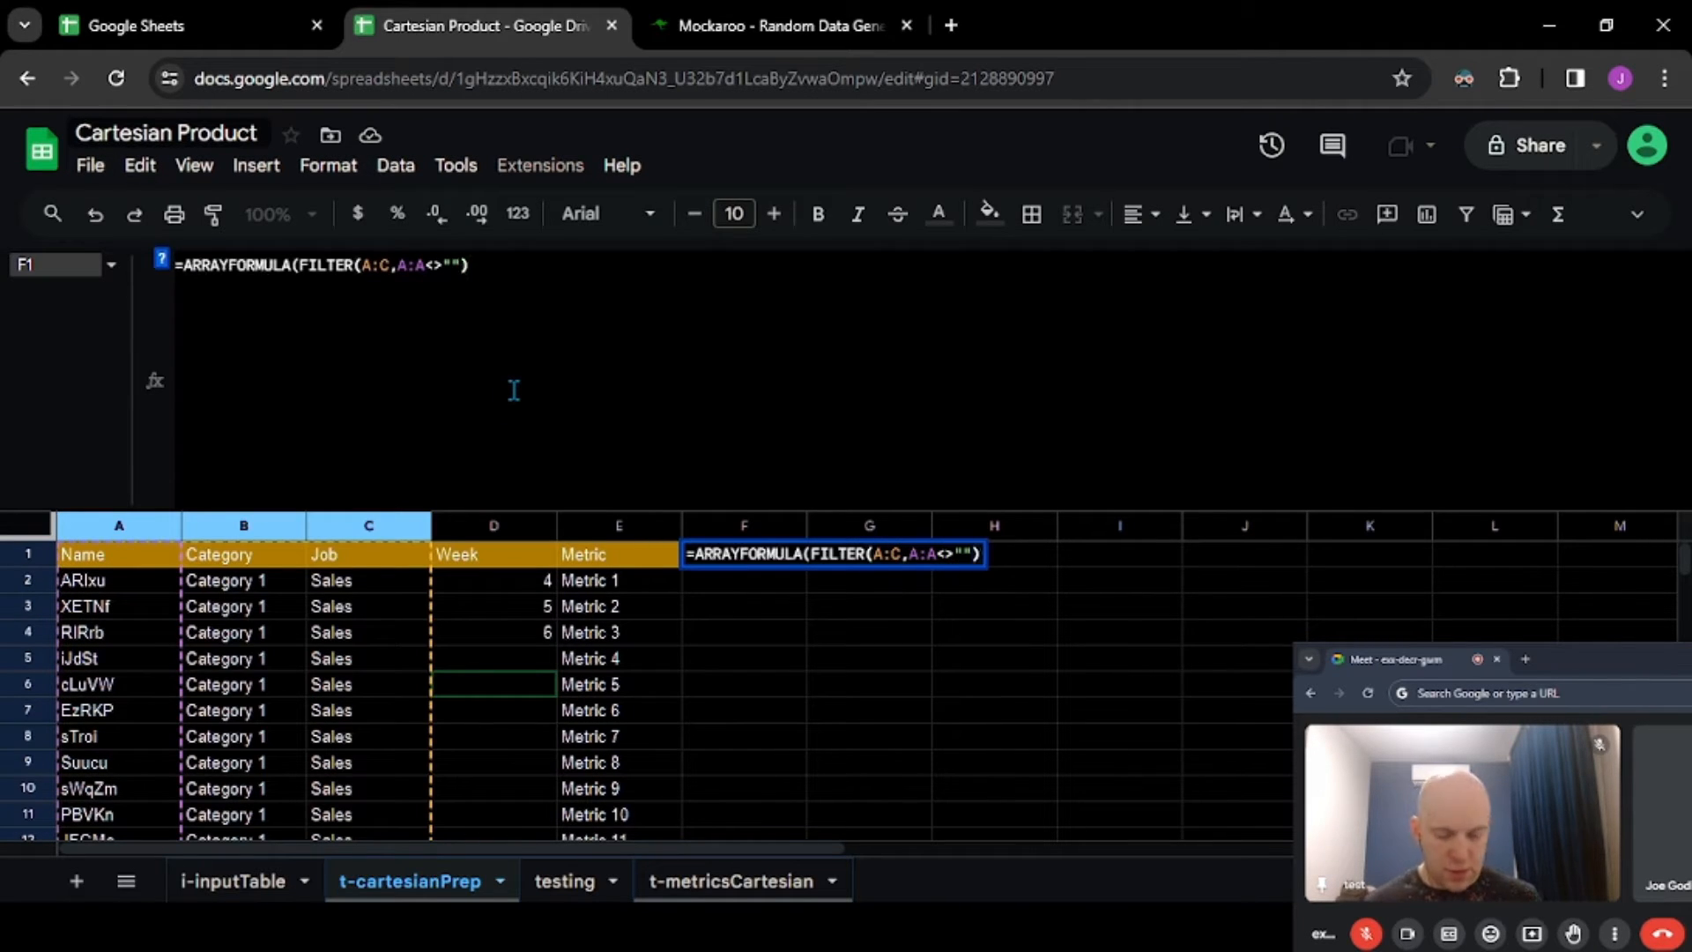
- Wrap the FILTER part of the F1 formula in UNIQUE, inside ARRAYFORMULA, and commit it
key(Home)
key(Right)
key(ctrl+Right)
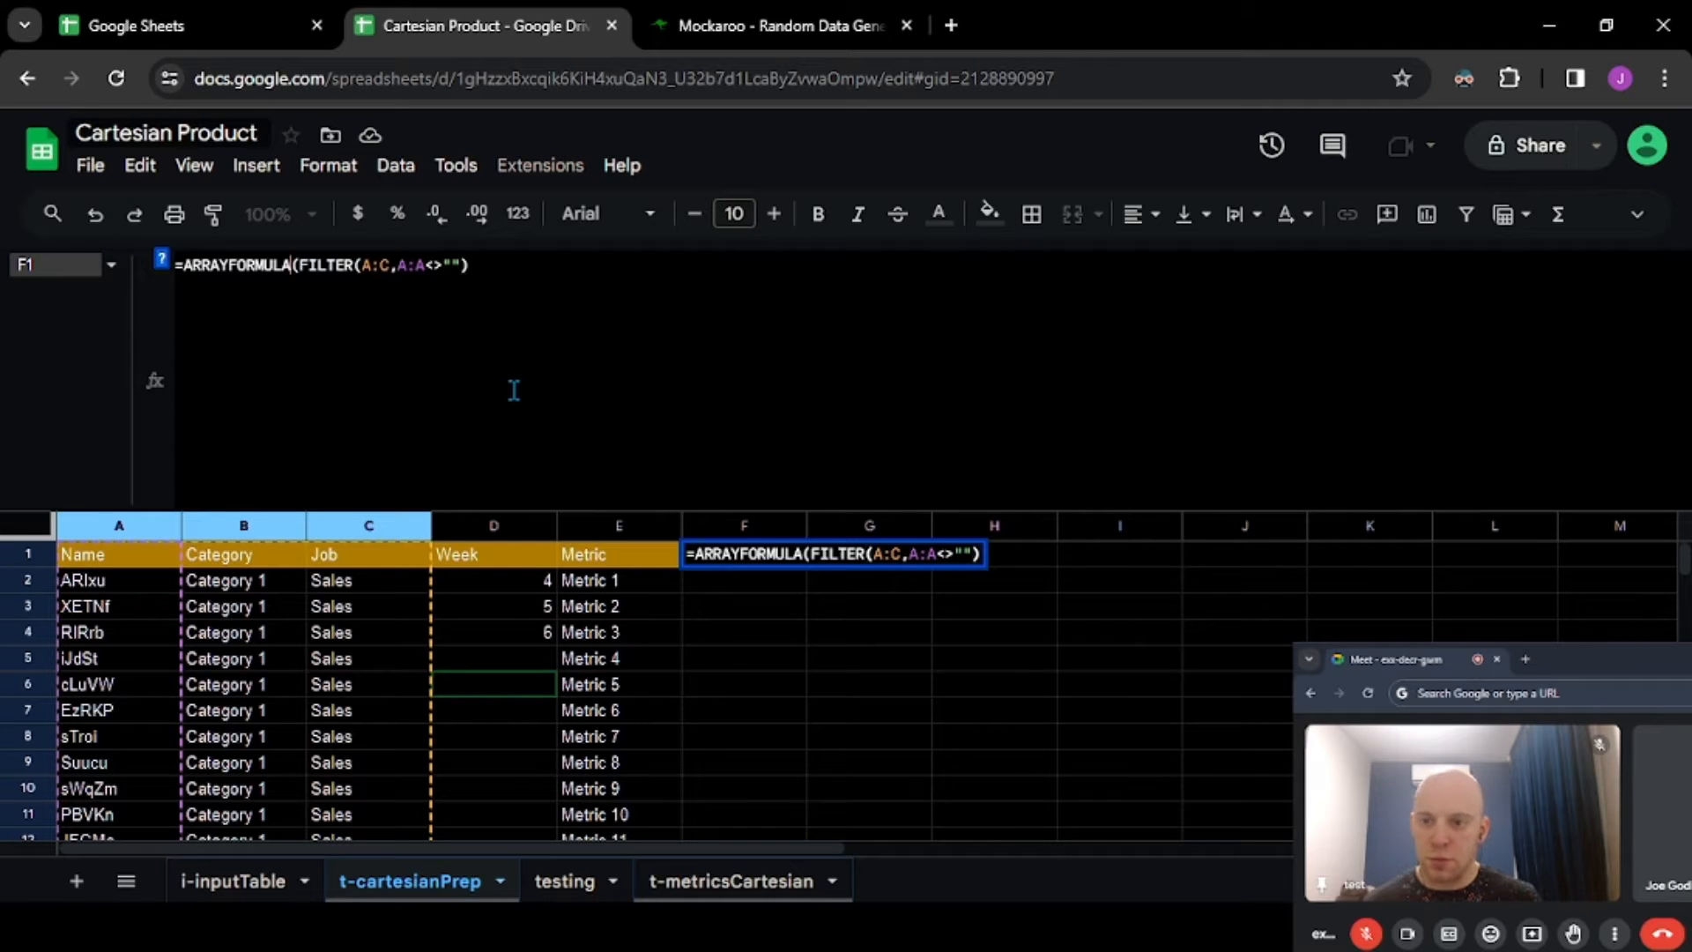
key(Right)
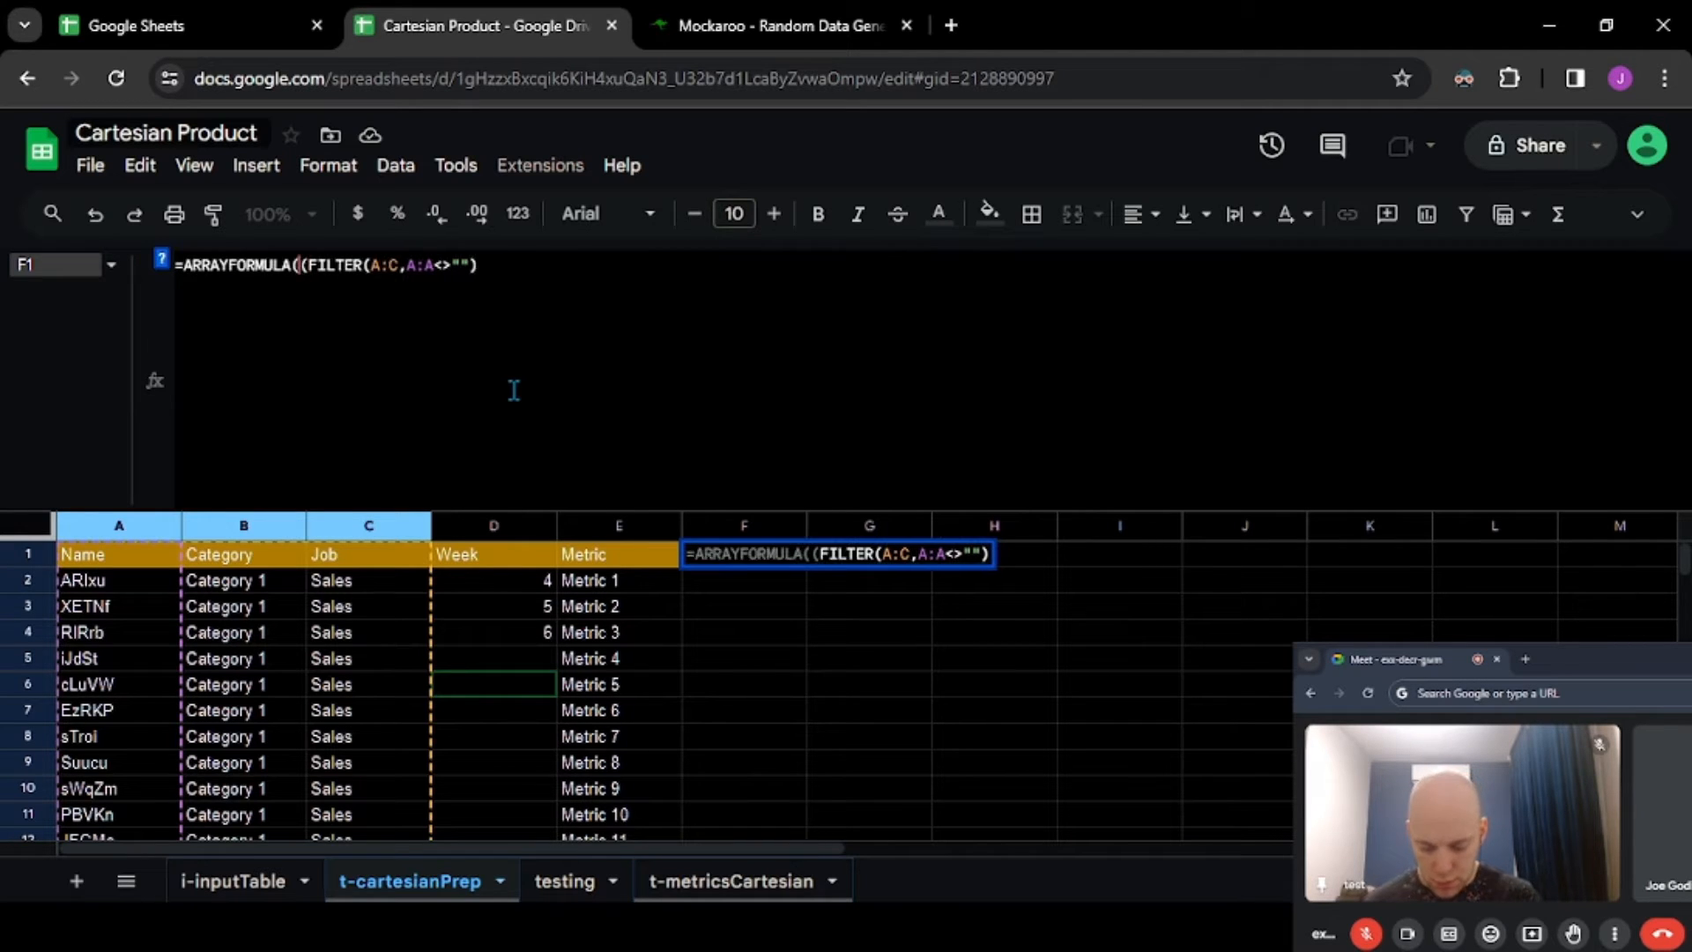
text(UNIQUE()
key(End)
text())
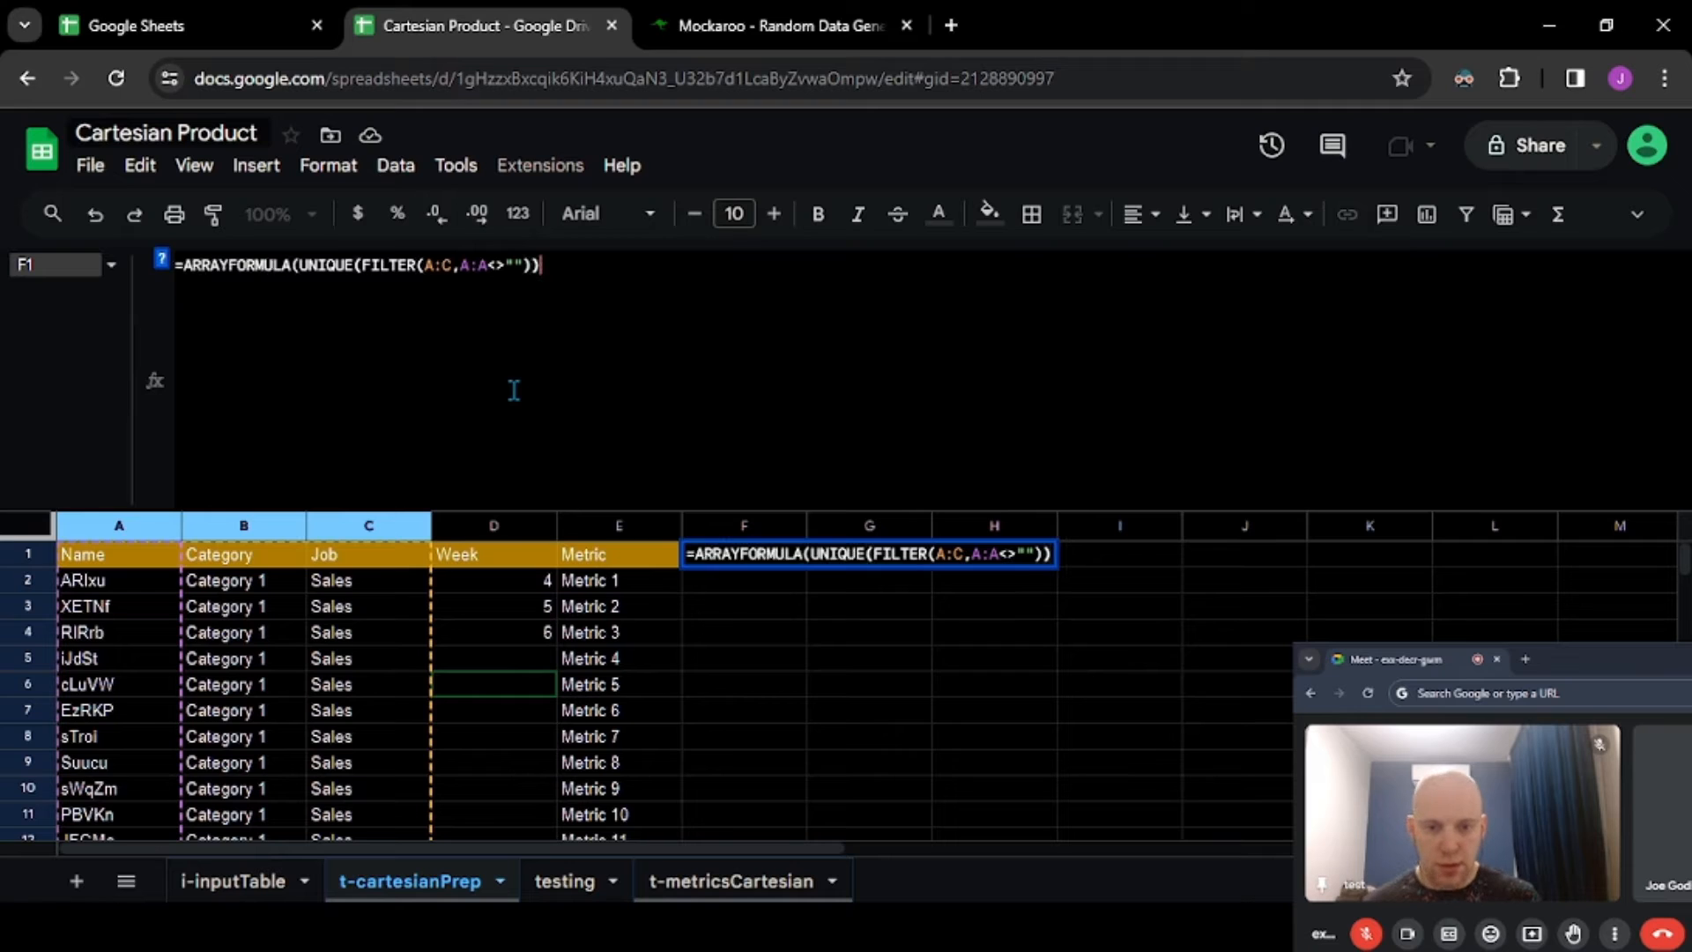
key(Return)
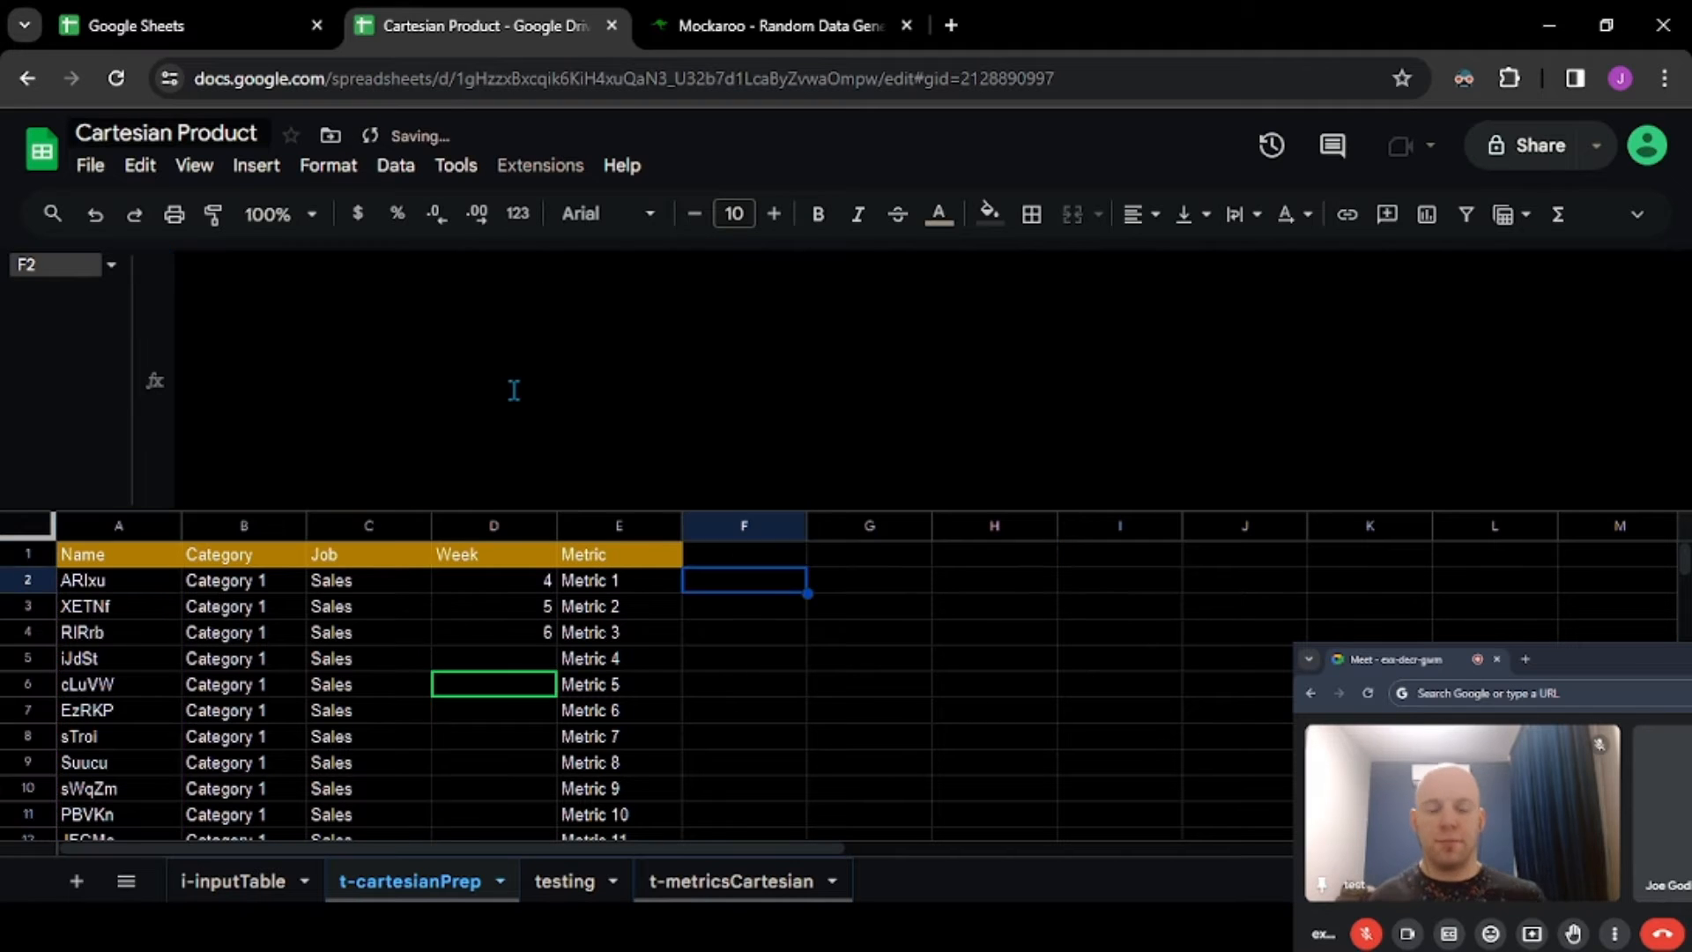
- Check how far the filtered names in column F extend compared with the original columns A to C
key(Up)
key(Down)
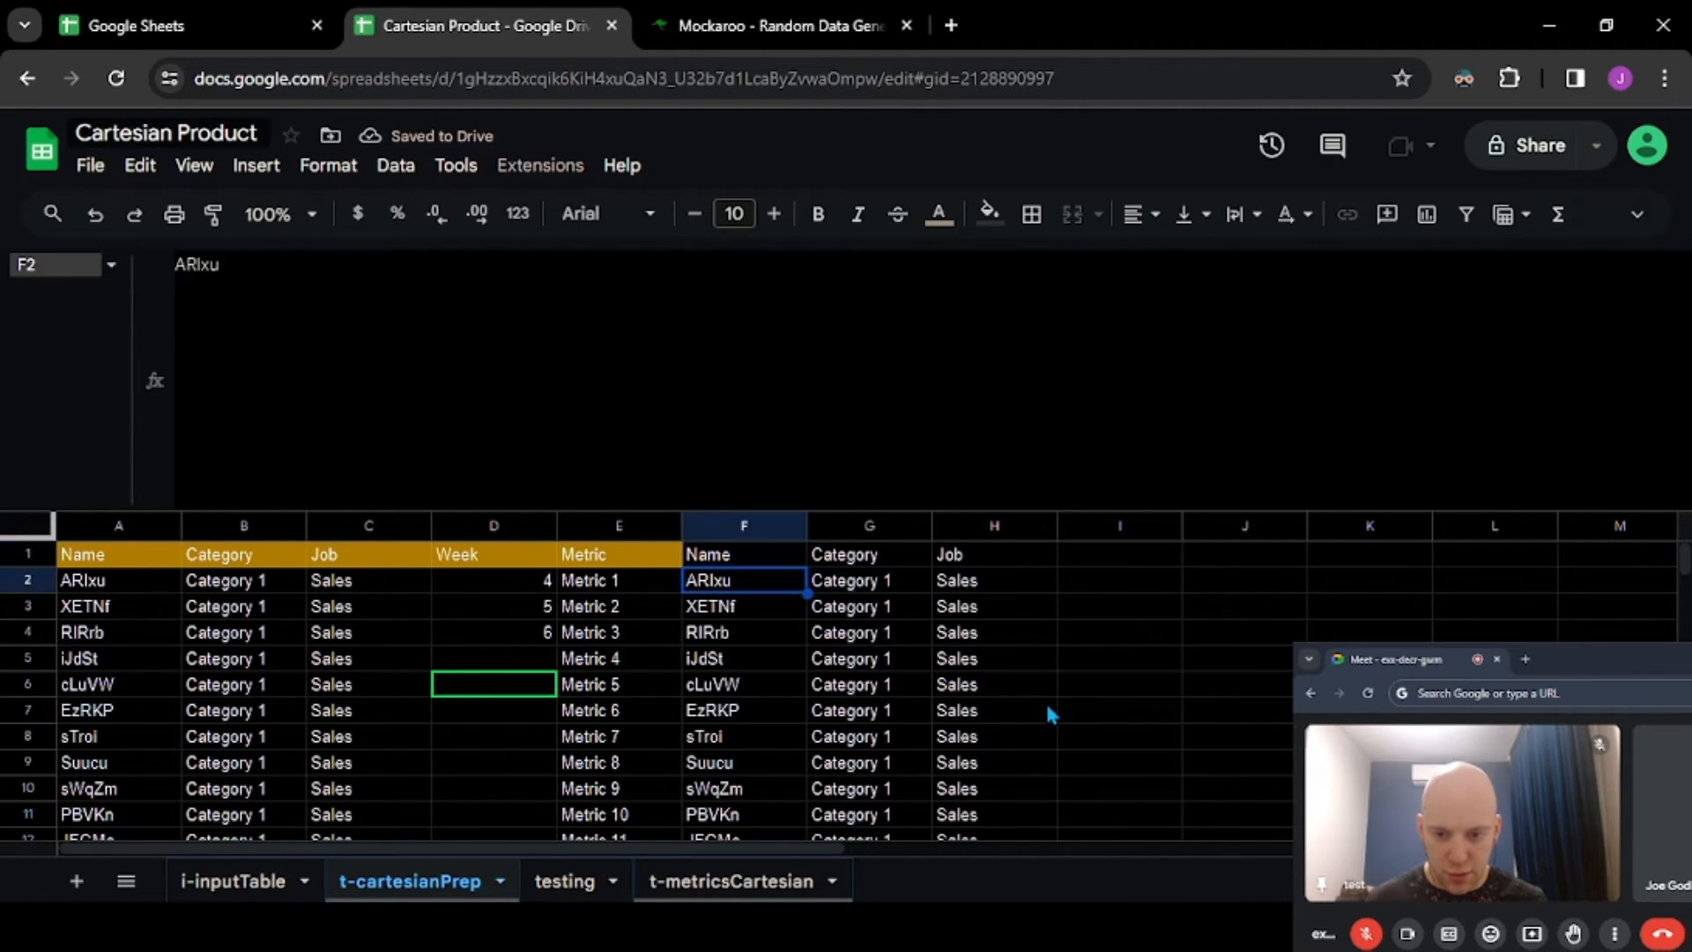
key(ctrl+shift+Down)
scroll(838, 712, down, 3)
scroll(838, 719, up, 4)
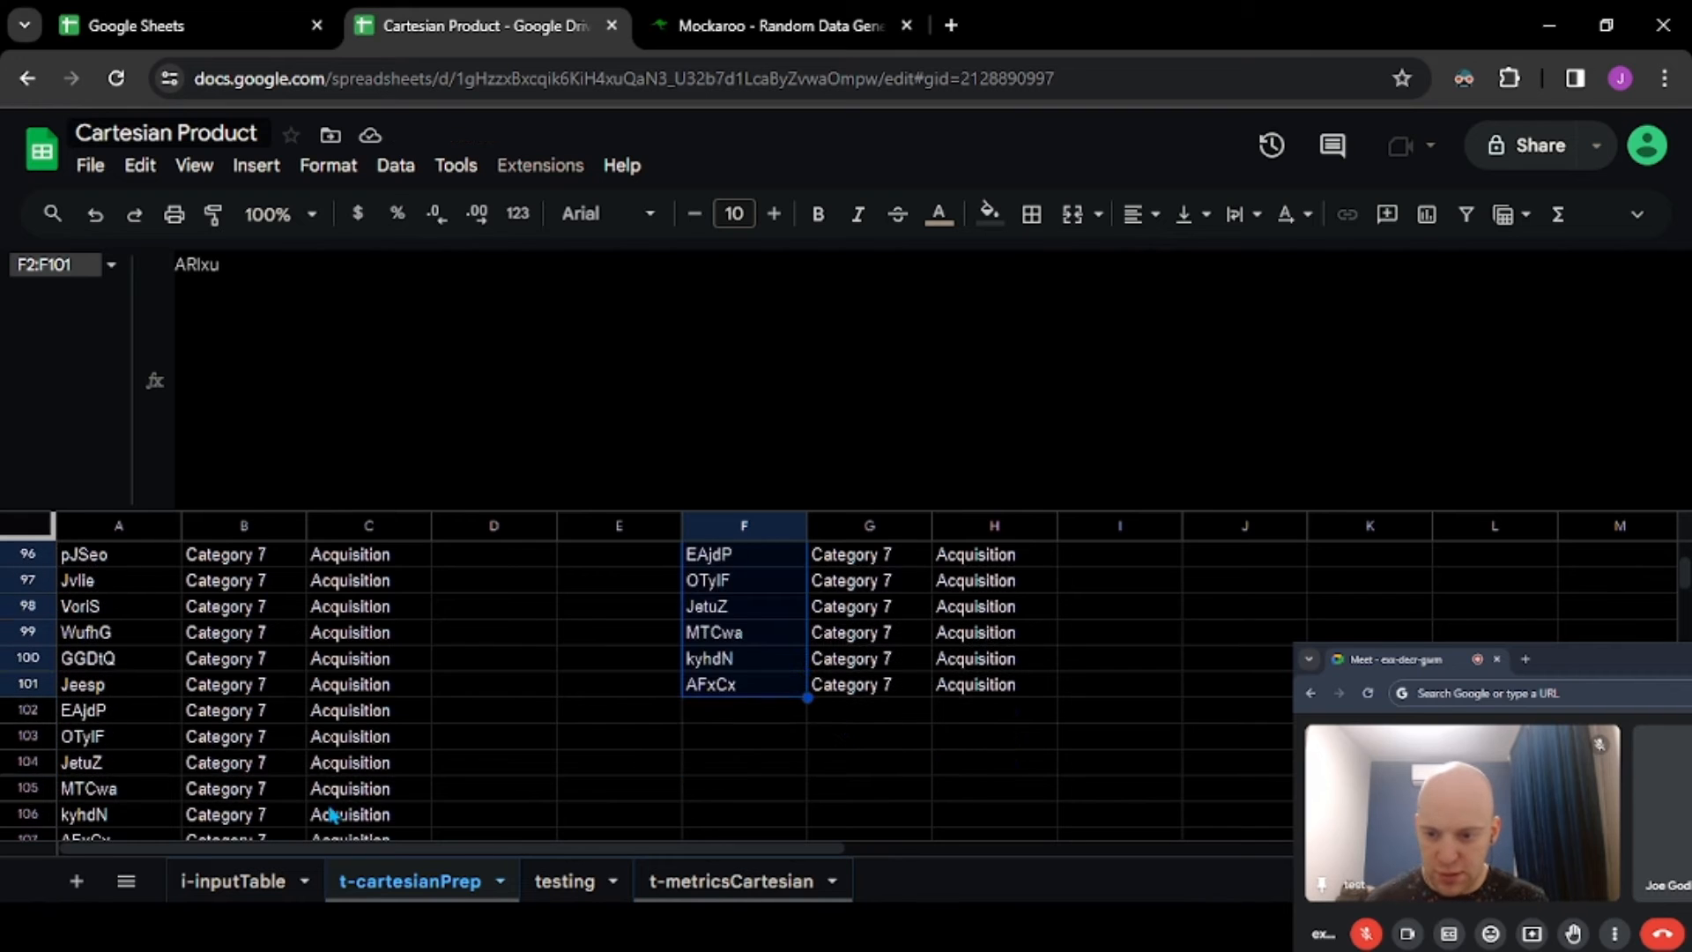
- Apply a light orange fill to the Name, Category and Job headings in F1:H1
key(ctrl+Home)
key(Right)
key(Right)
key(Right)
key(Right)
key(Right)
key(Right)
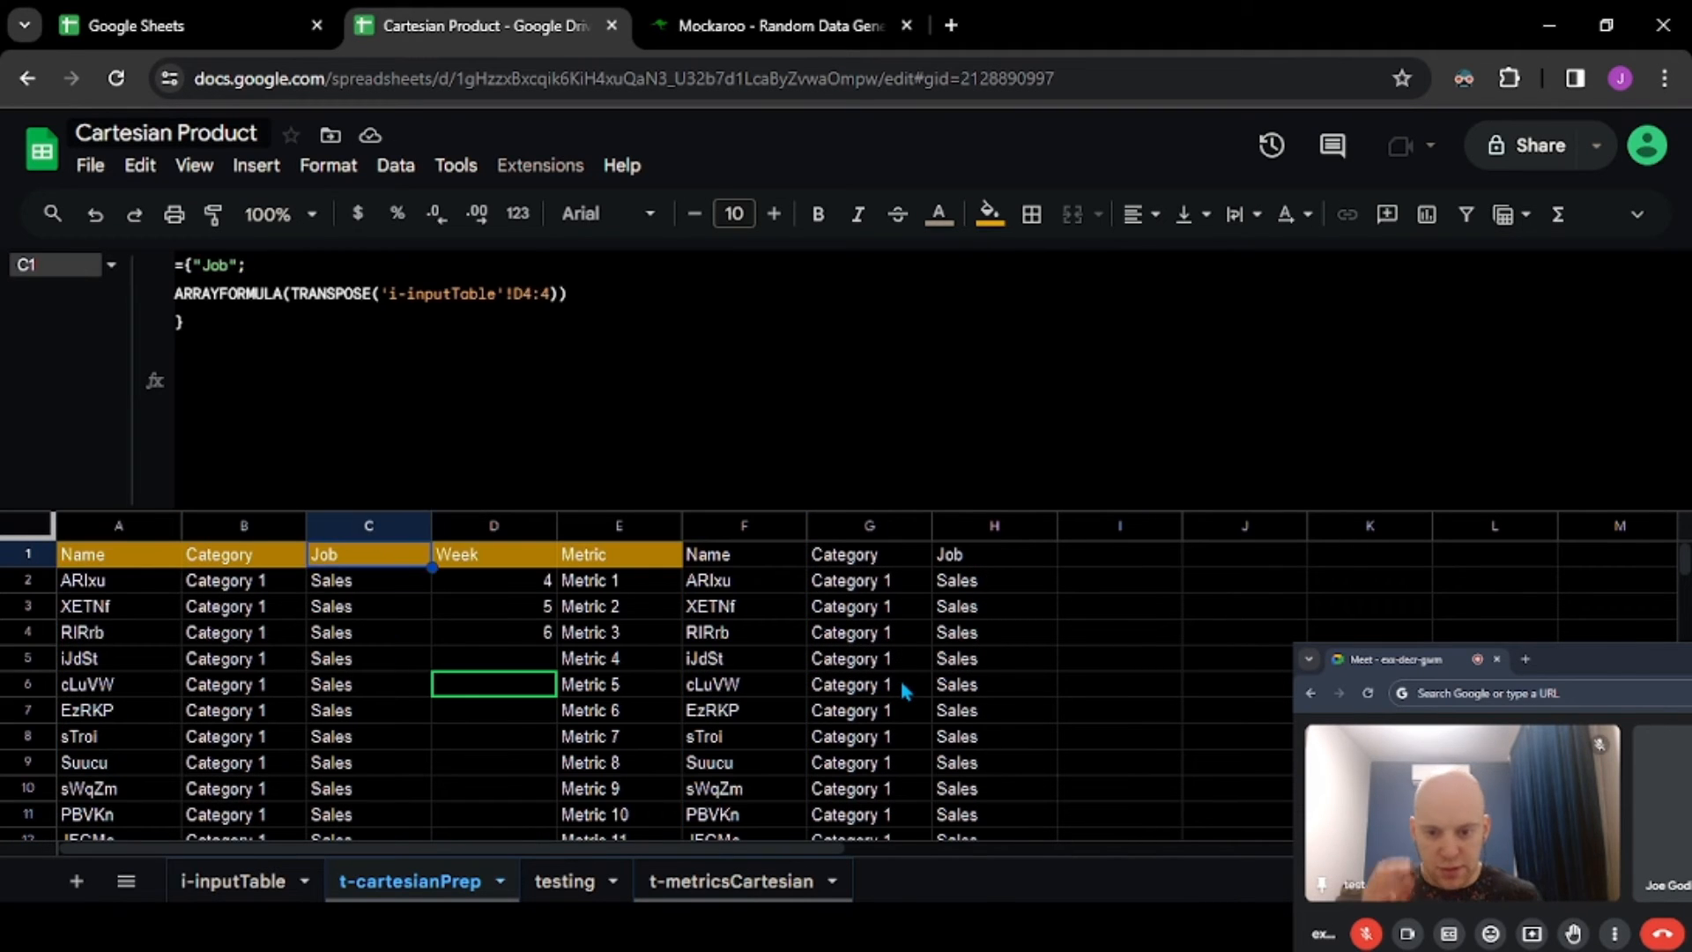
key(Left)
key(Left)
key(ctrl+c)
key(Right)
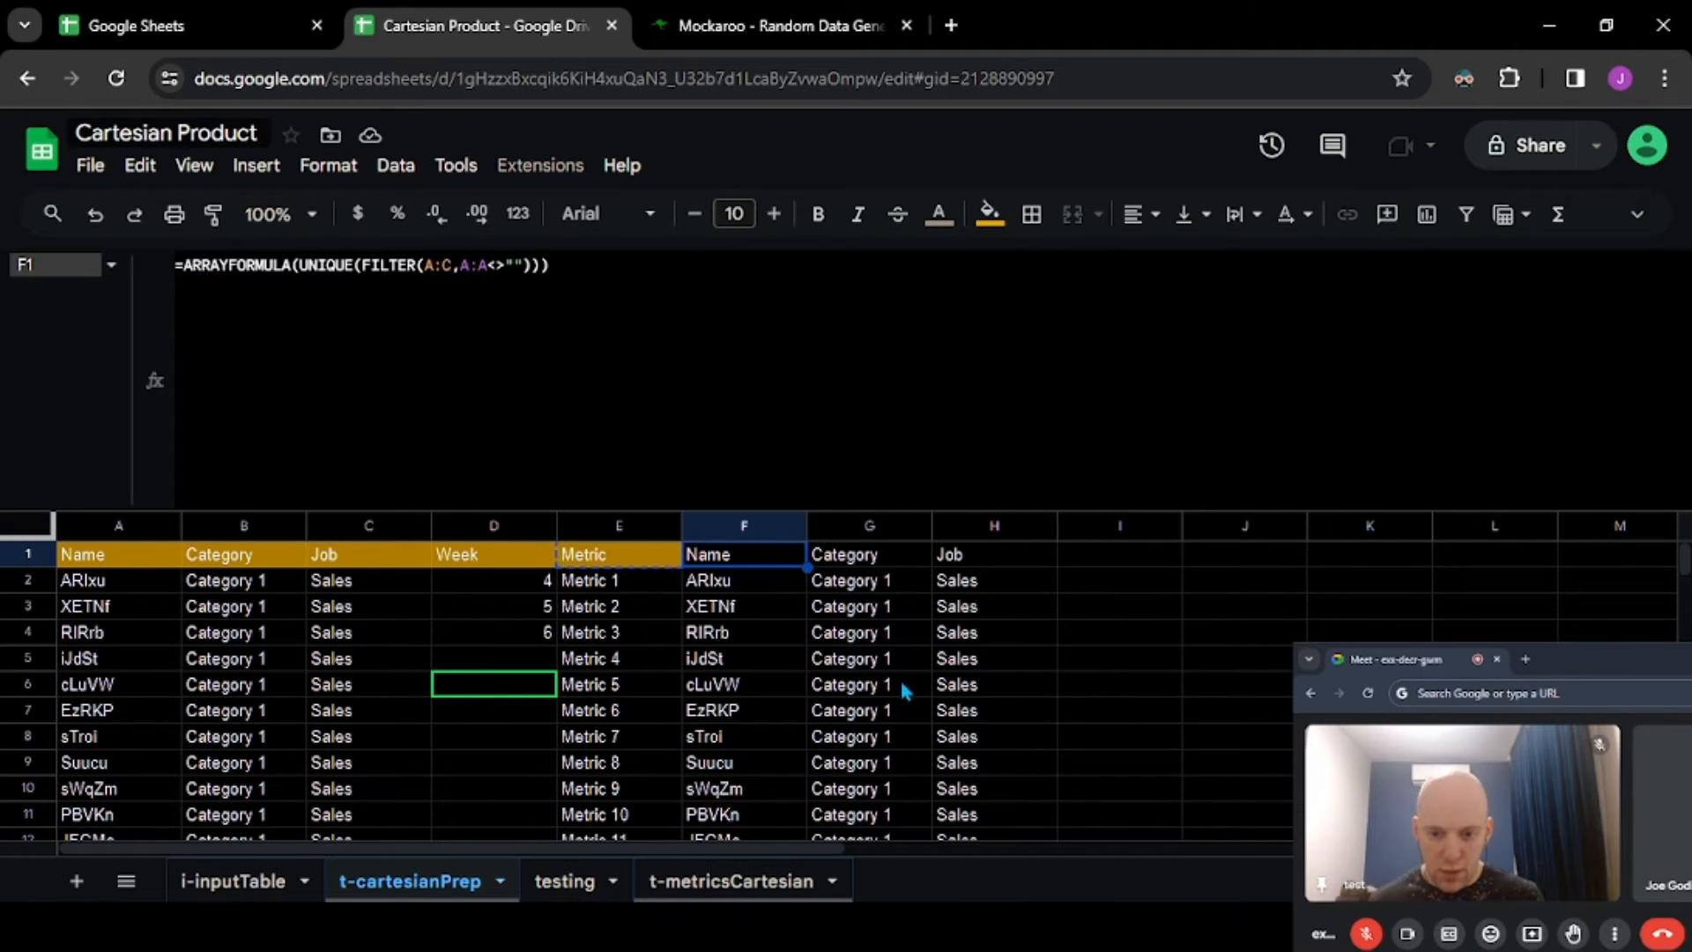
key(shift+Right)
key(shift+Right)
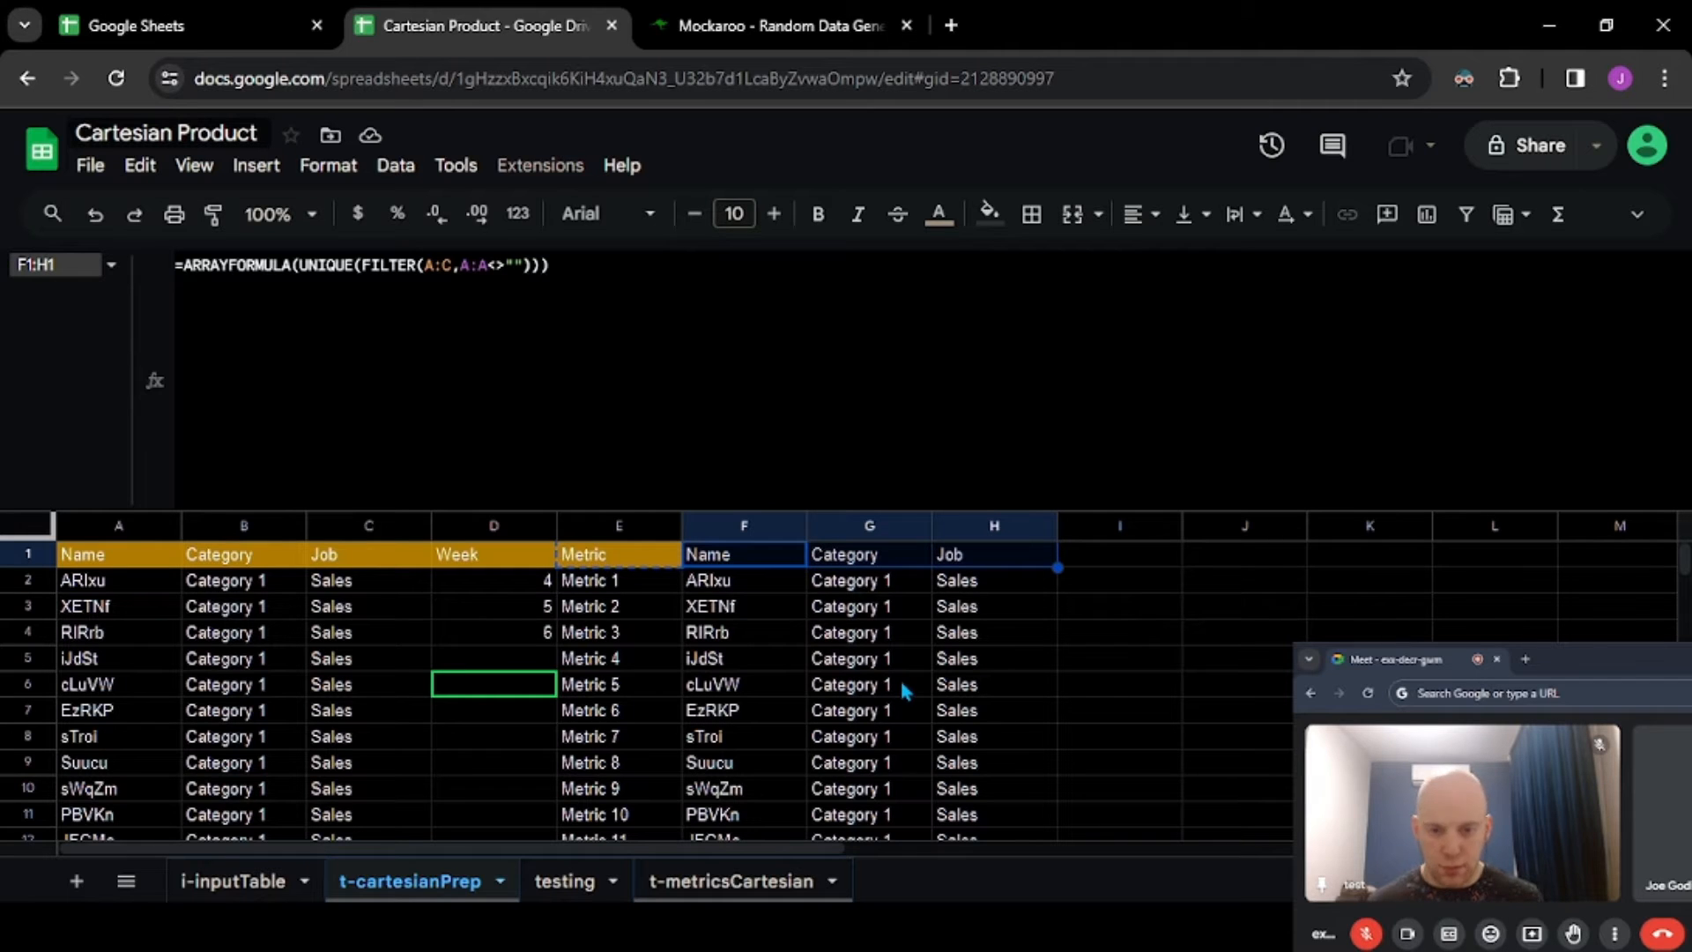
click(983, 219)
click(1054, 480)
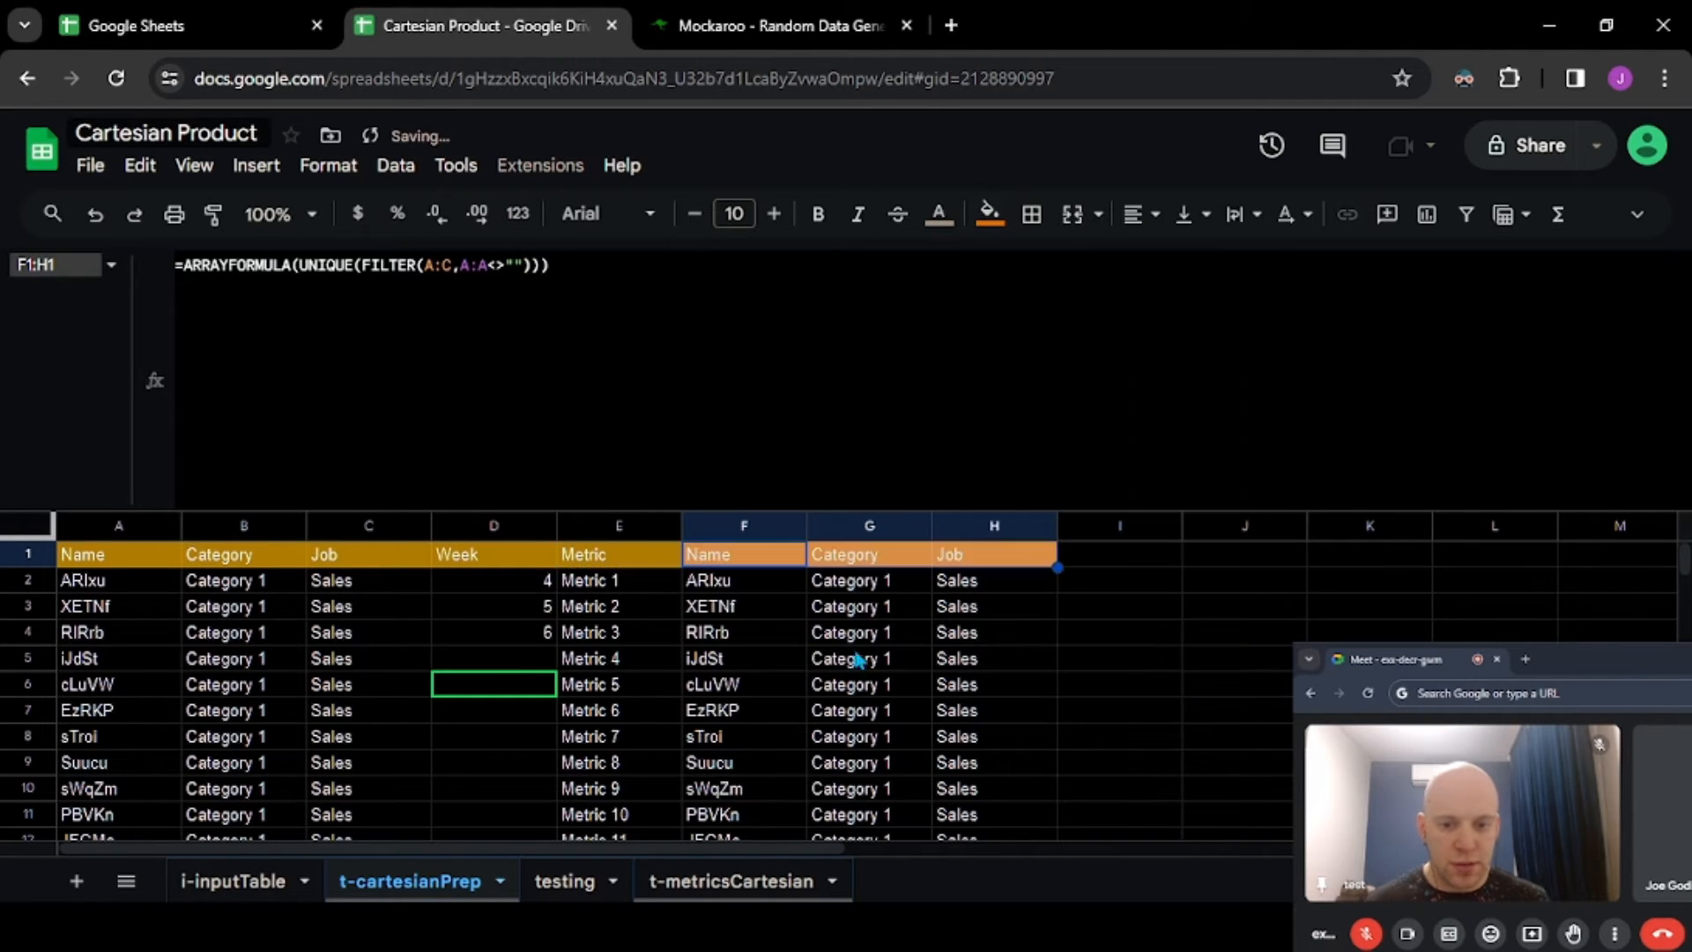
- Fill the headings in F1:H1 with a darker orange, and highlight columns D to H
click(857, 659)
drag(754, 560, 1028, 563)
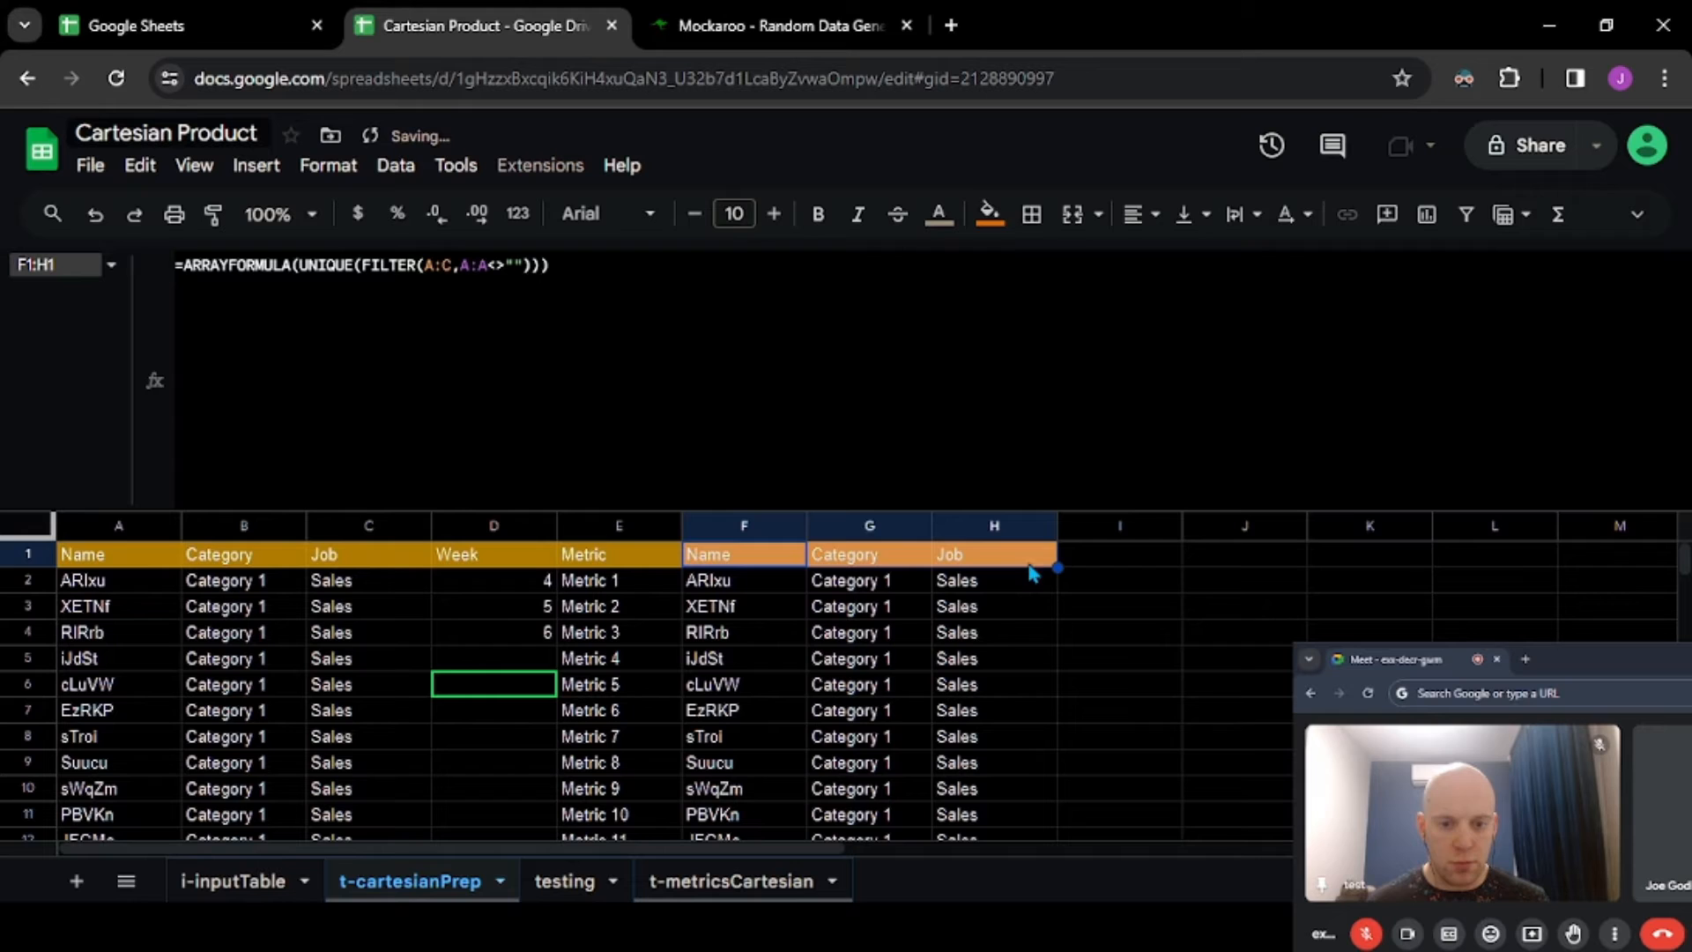
click(992, 214)
click(1050, 431)
click(793, 712)
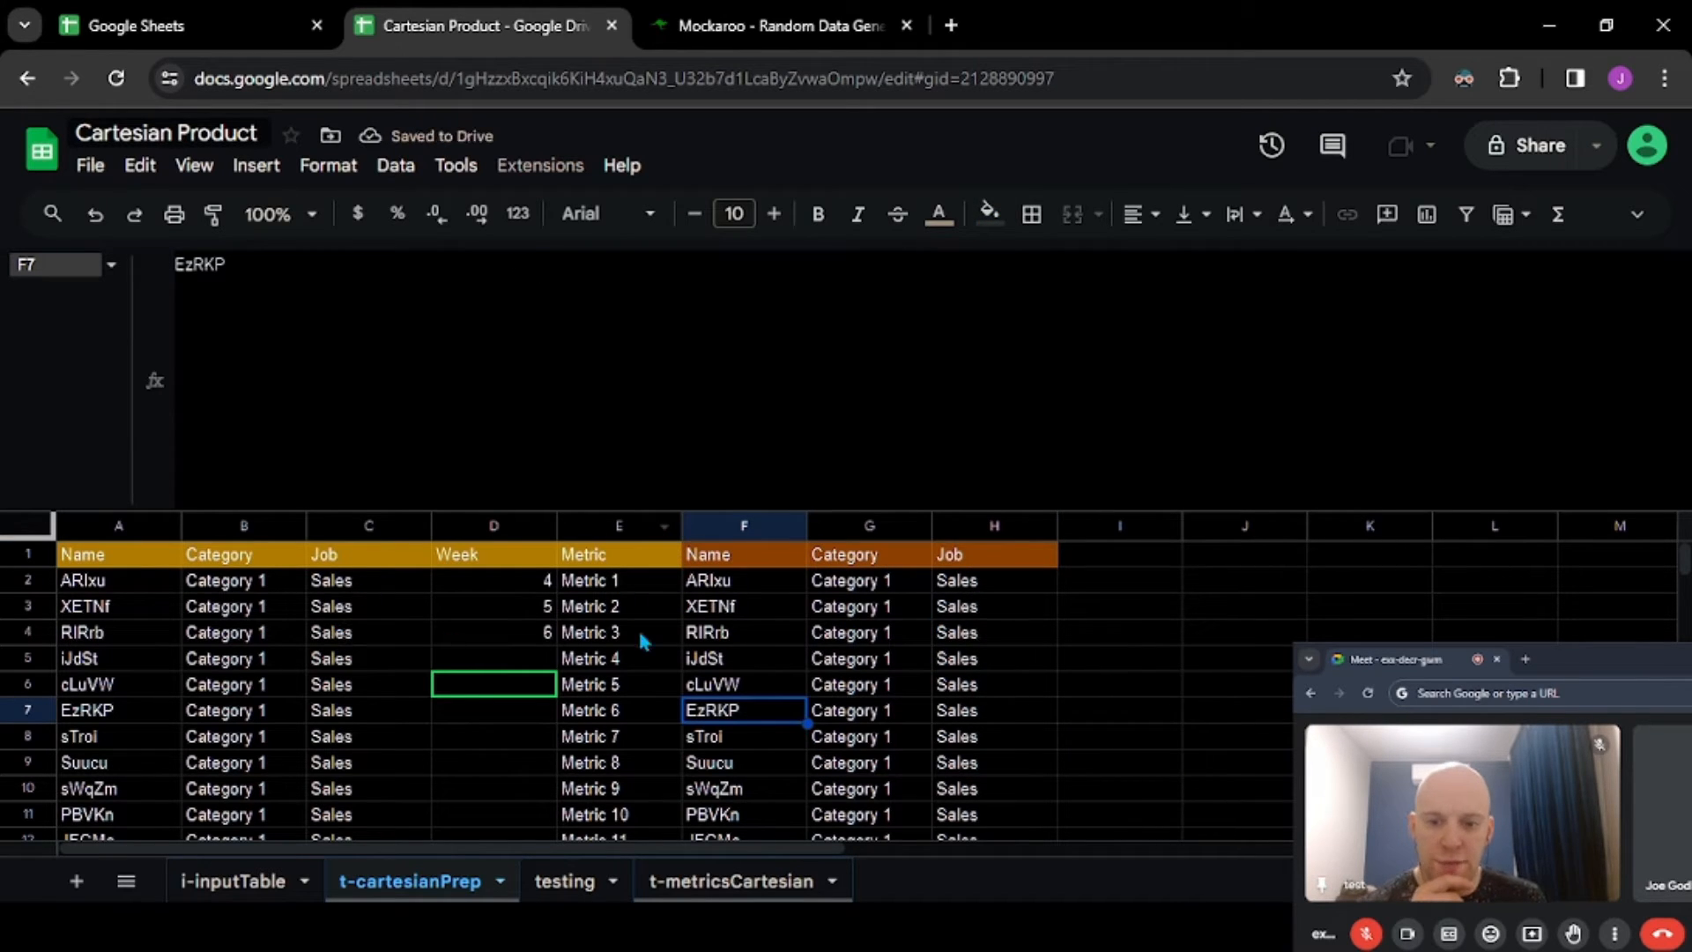
drag(498, 529, 1018, 561)
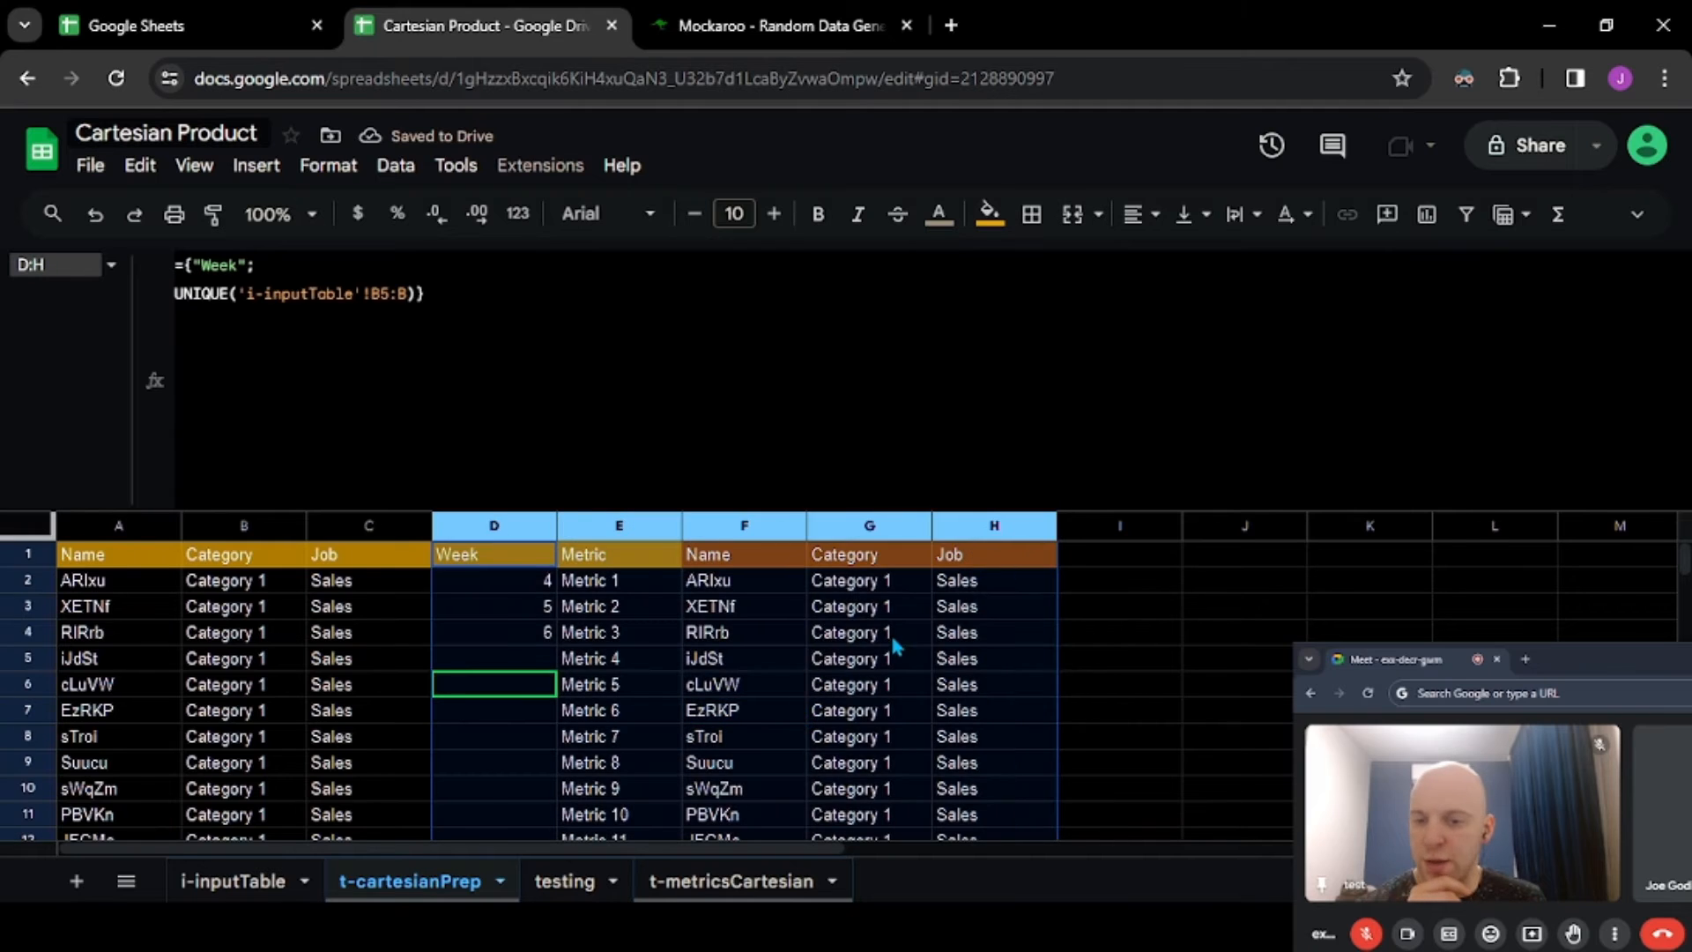
- Start a FILTER formula in I1, with an empty line between its brackets for the arguments
scroll(895, 646, right, 2)
click(878, 554)
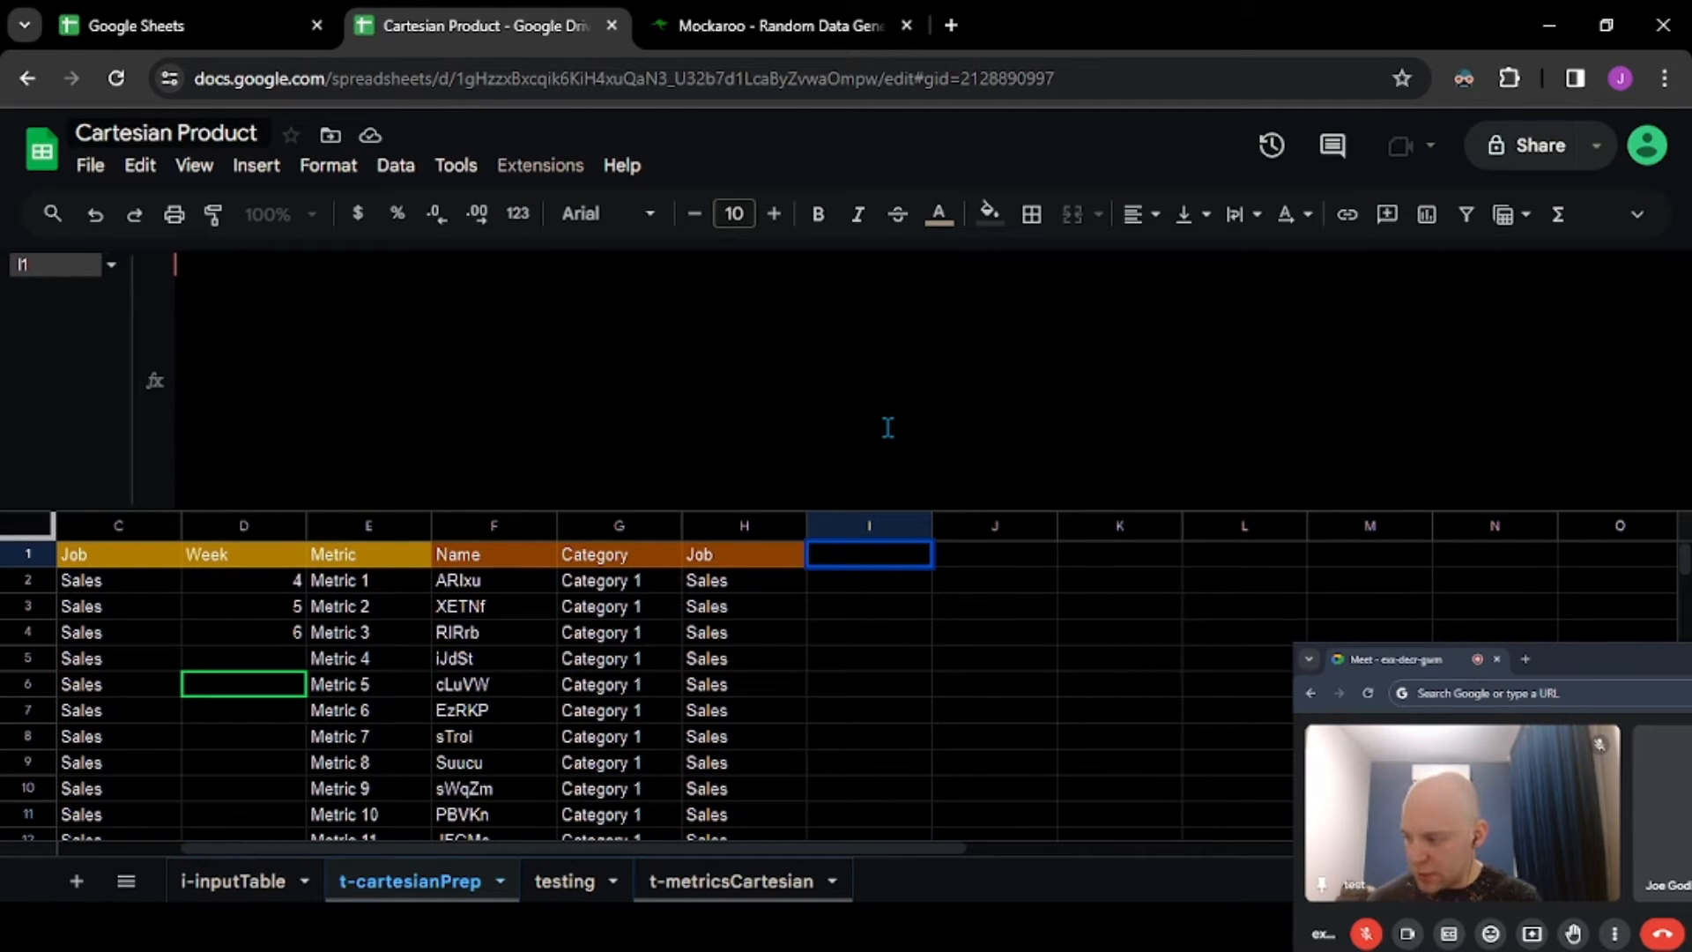
text(FILTER())
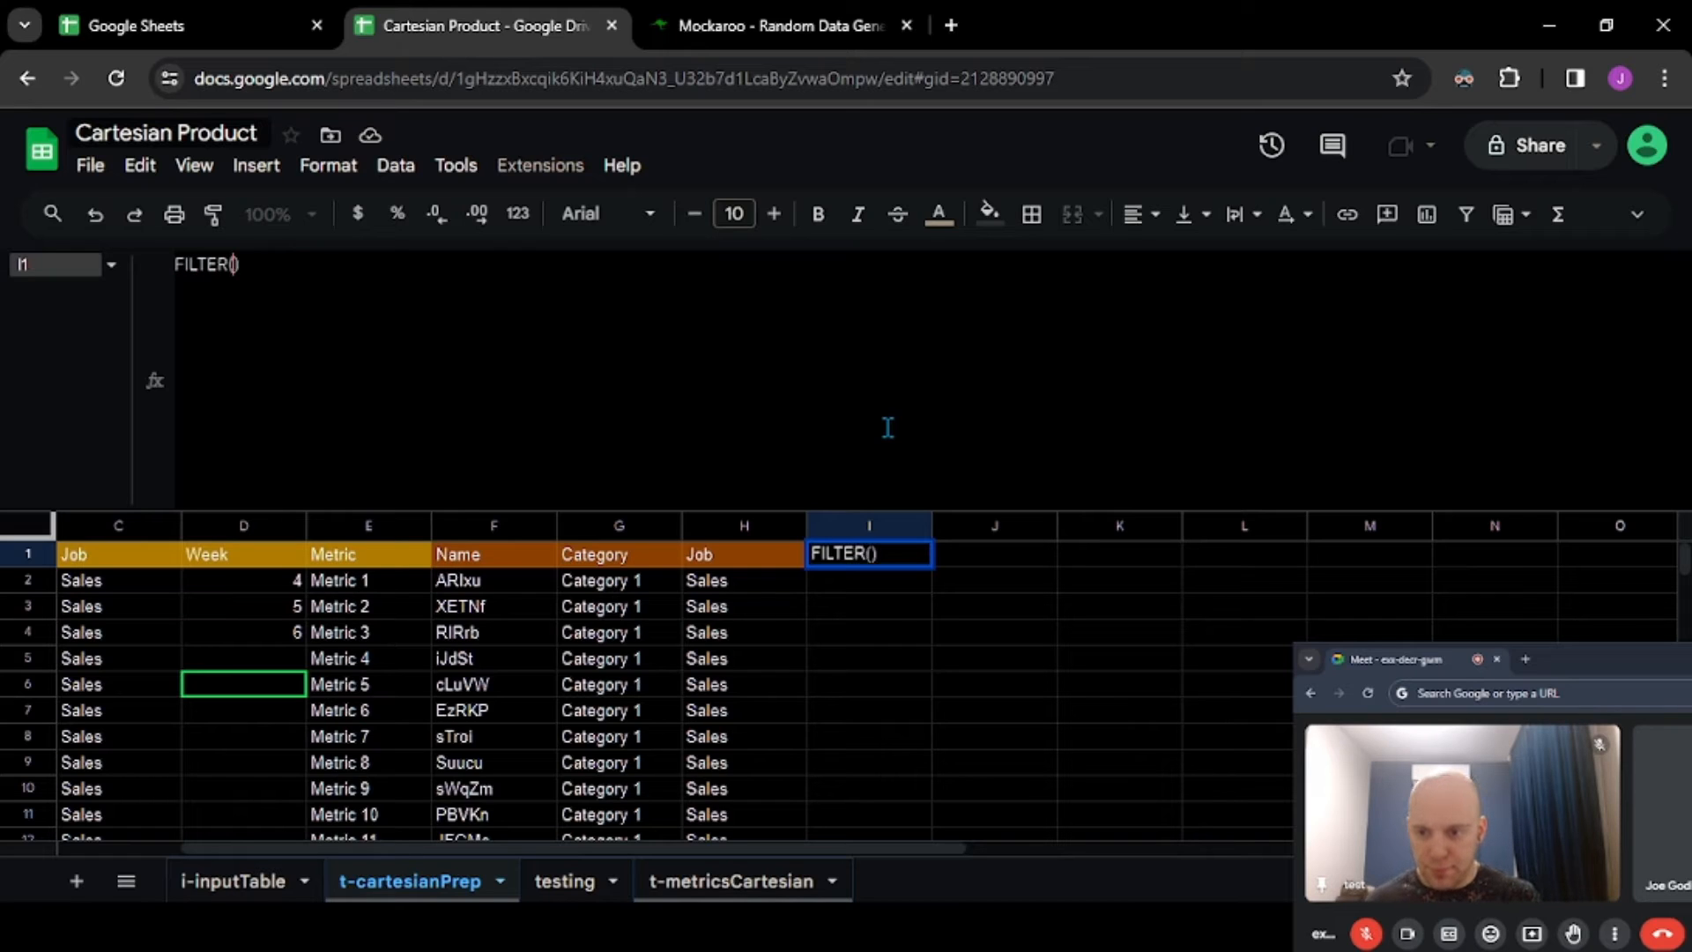
key(Left)
key(alt+Return)
key(Left)
key(Home)
text(=)
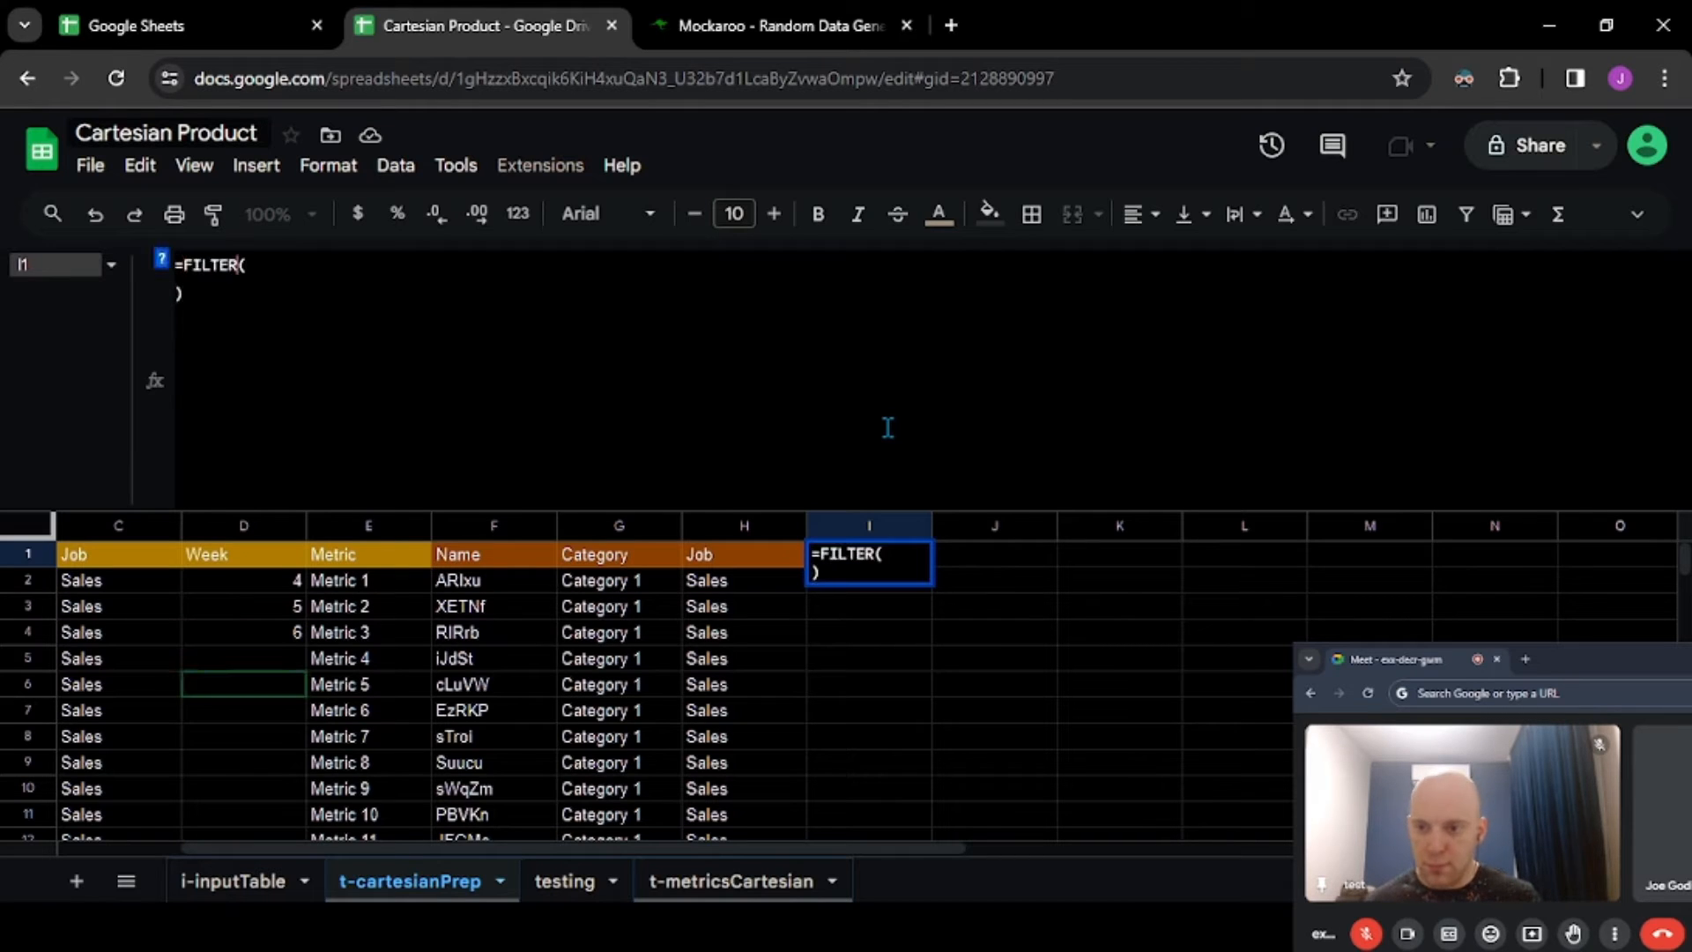
key(End)
key(alt+Return)
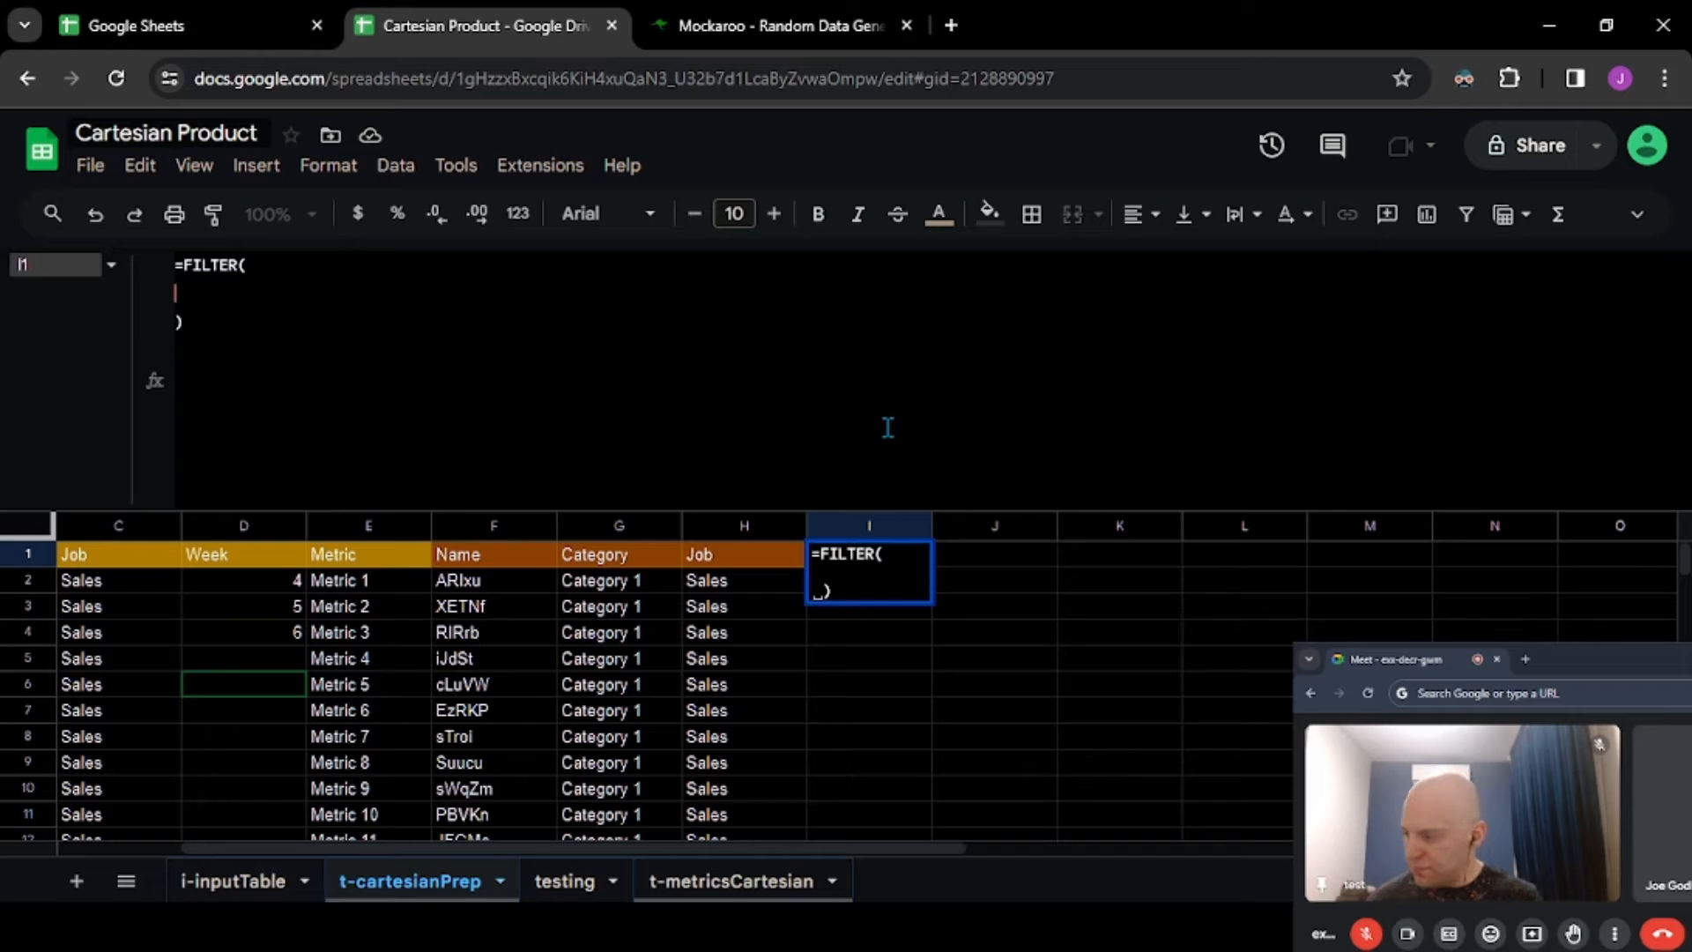
- Enter the FILTER range in I1 as F2:F, G2:G and H2:H concatenated with "|" separators
text(F2:F )
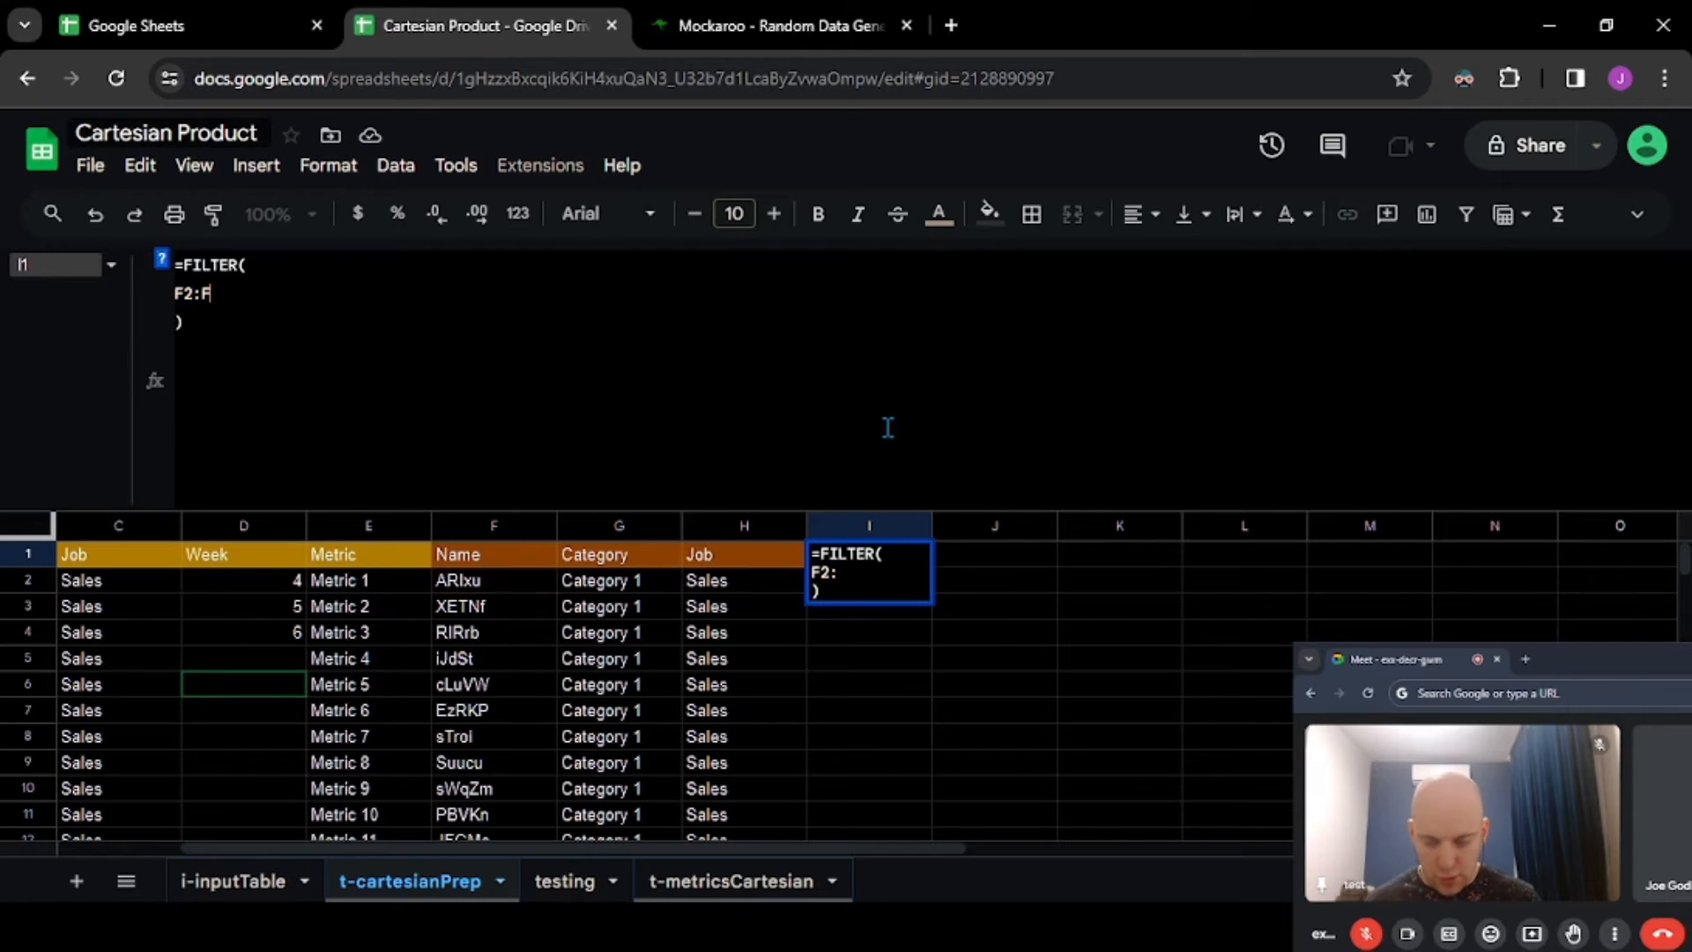
text(& "|")
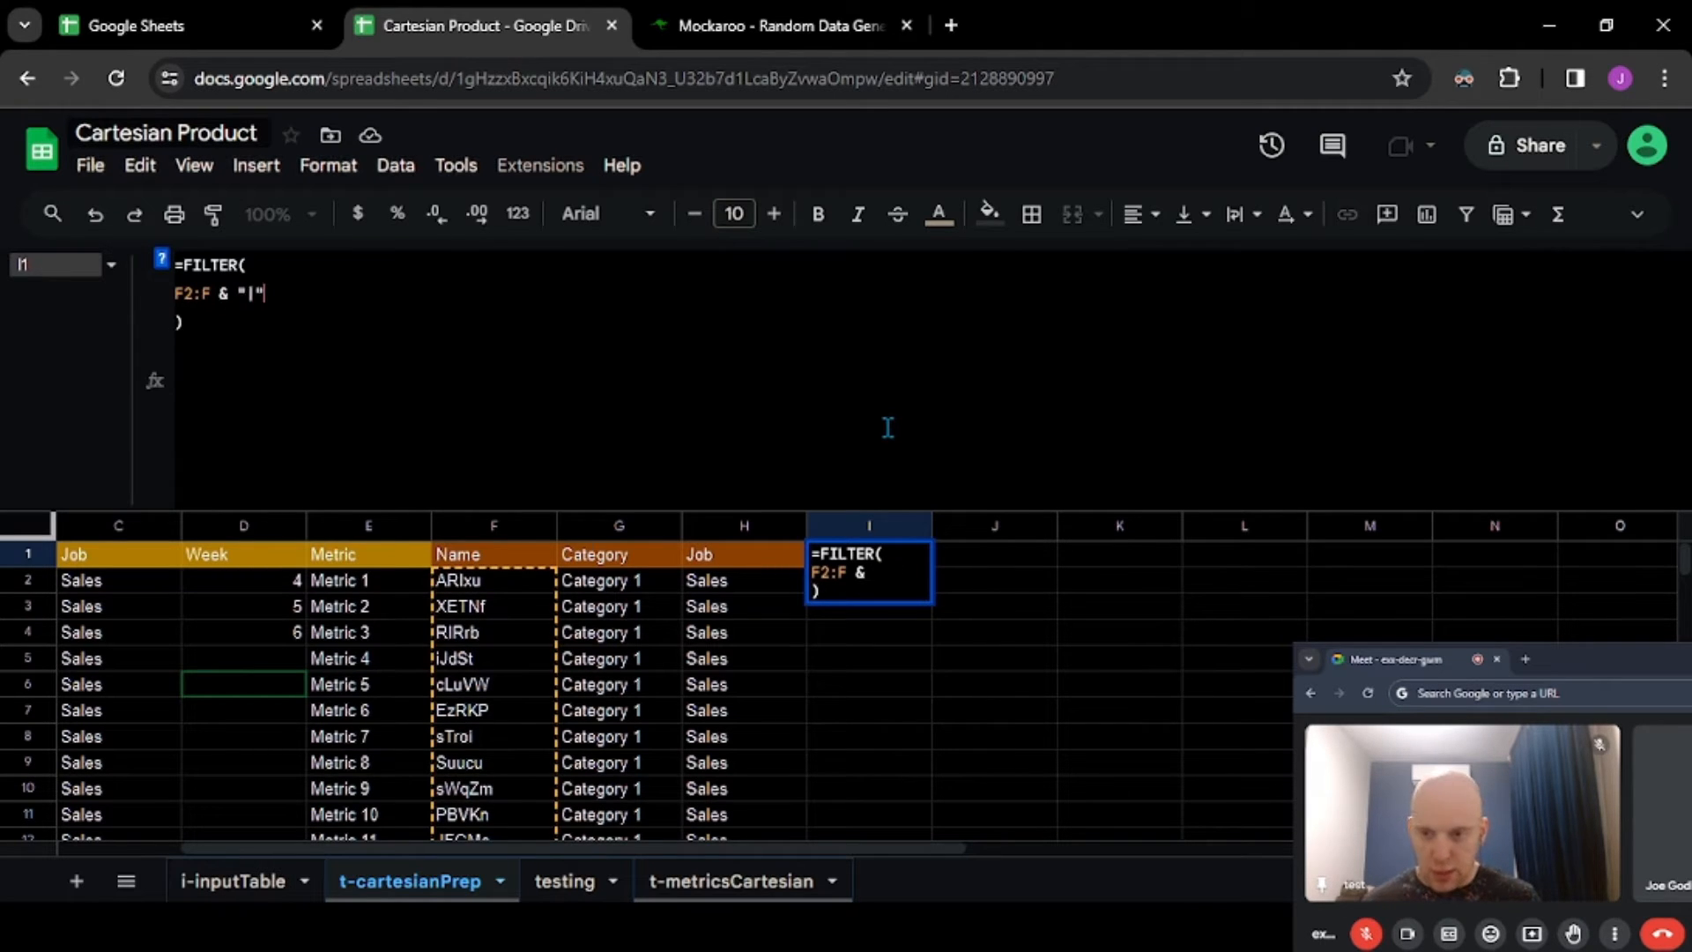
text( & )
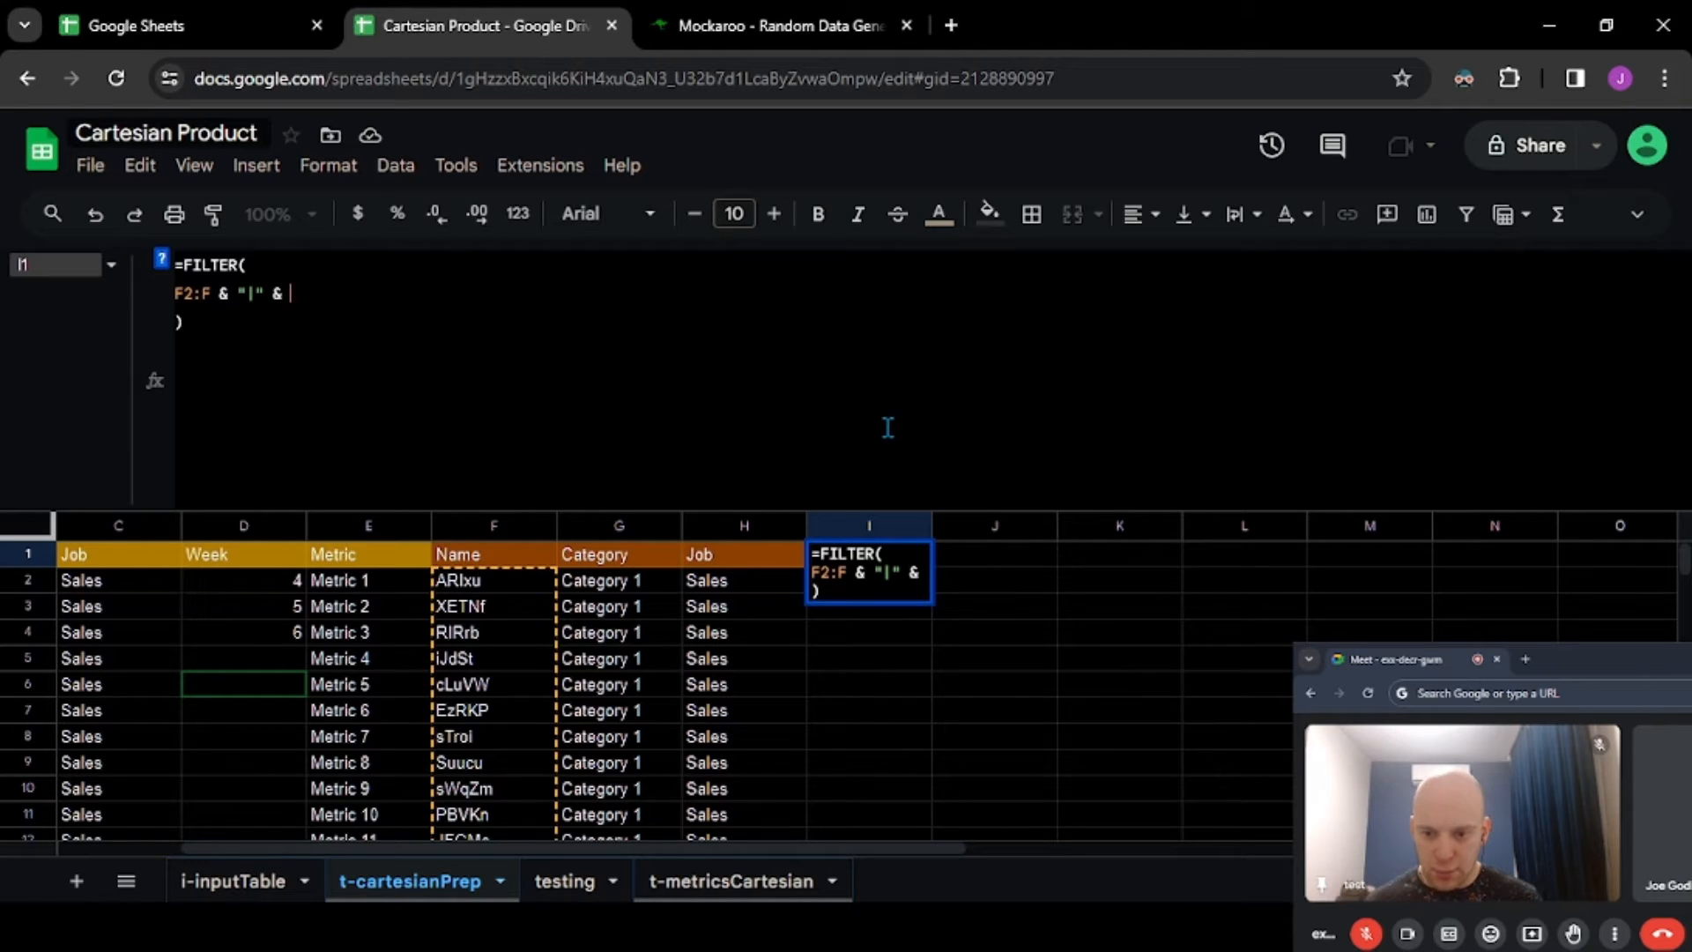
text(G2:G )
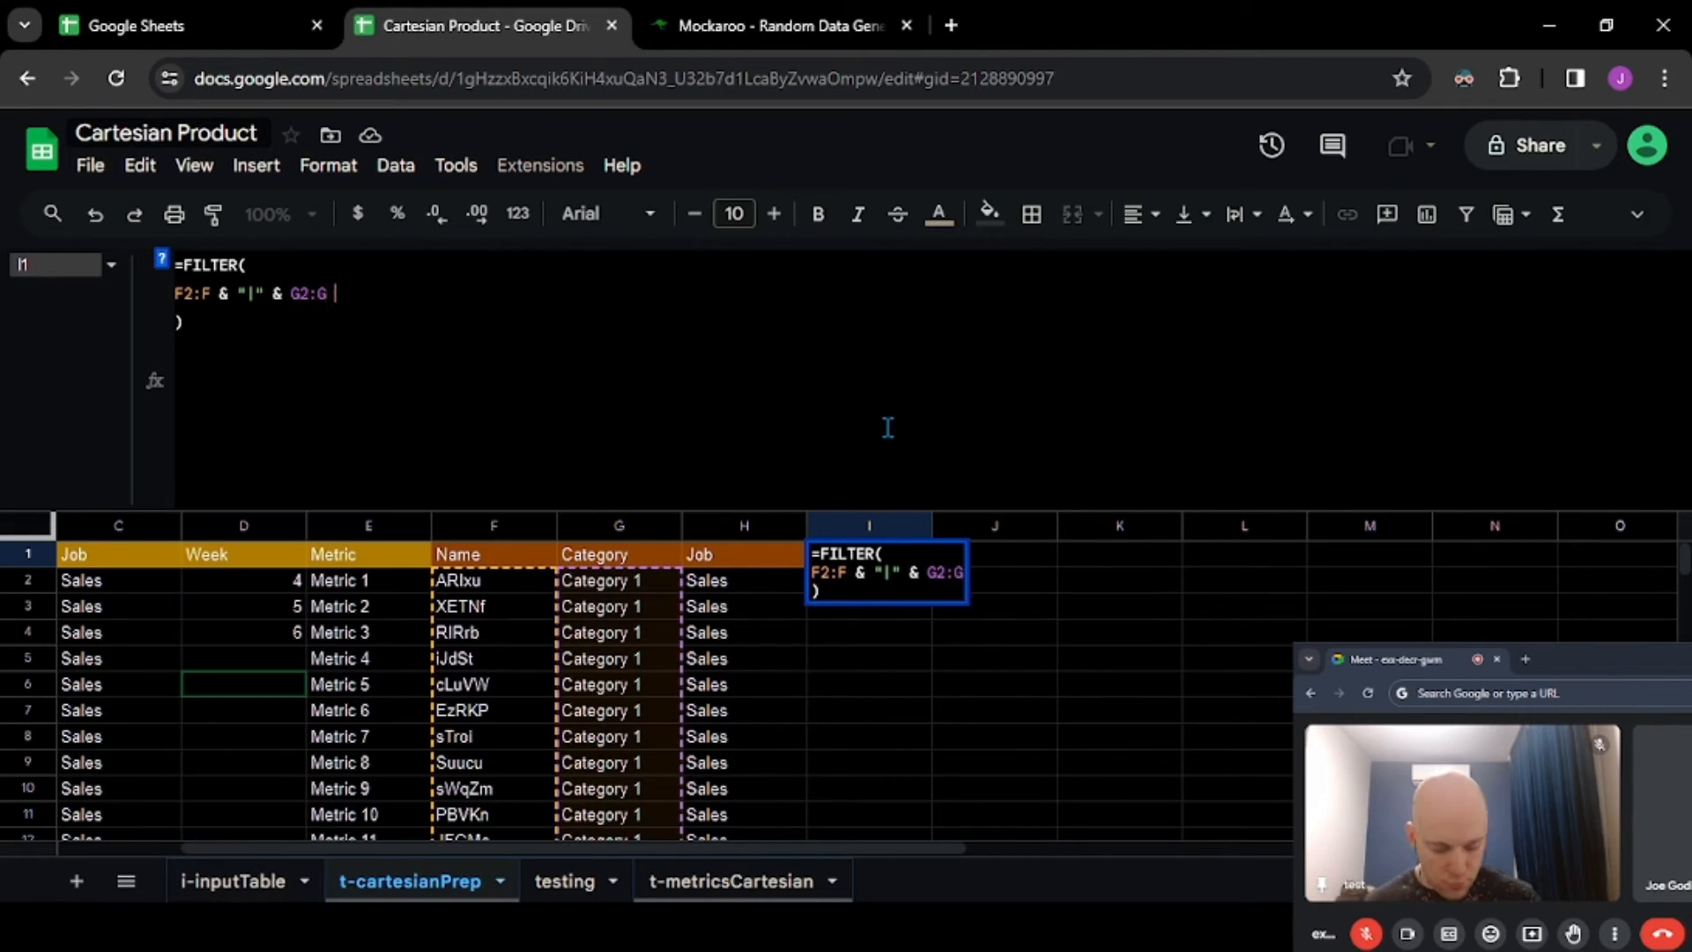
text(& )
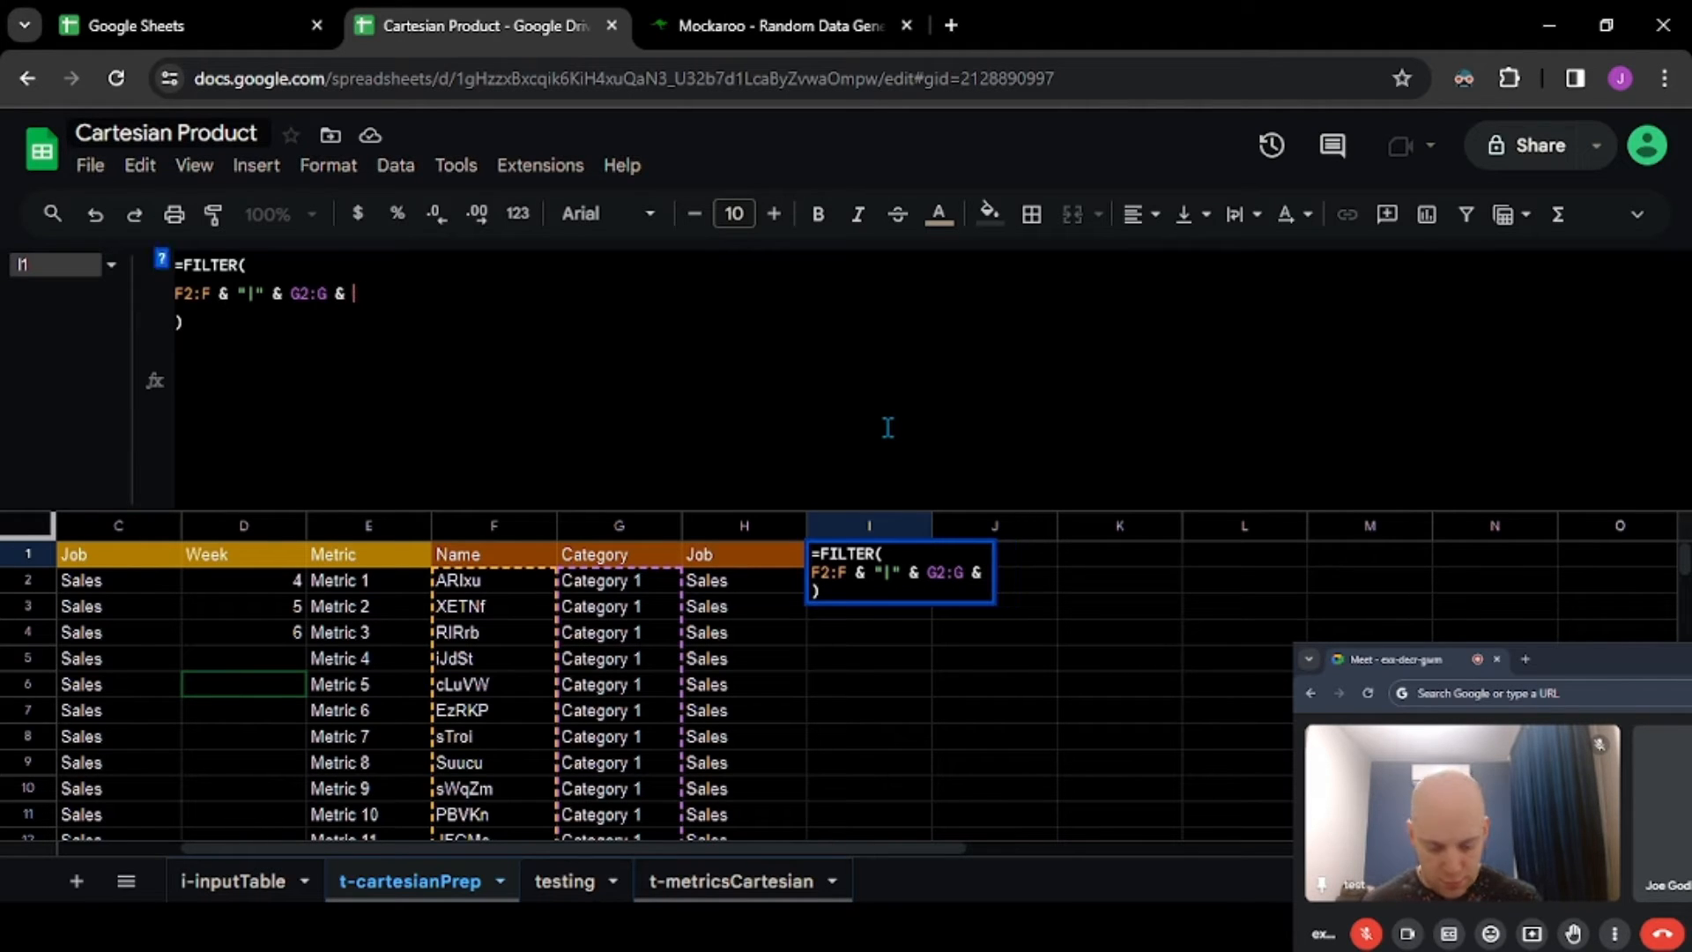
text(:|)
text( & "|" &)
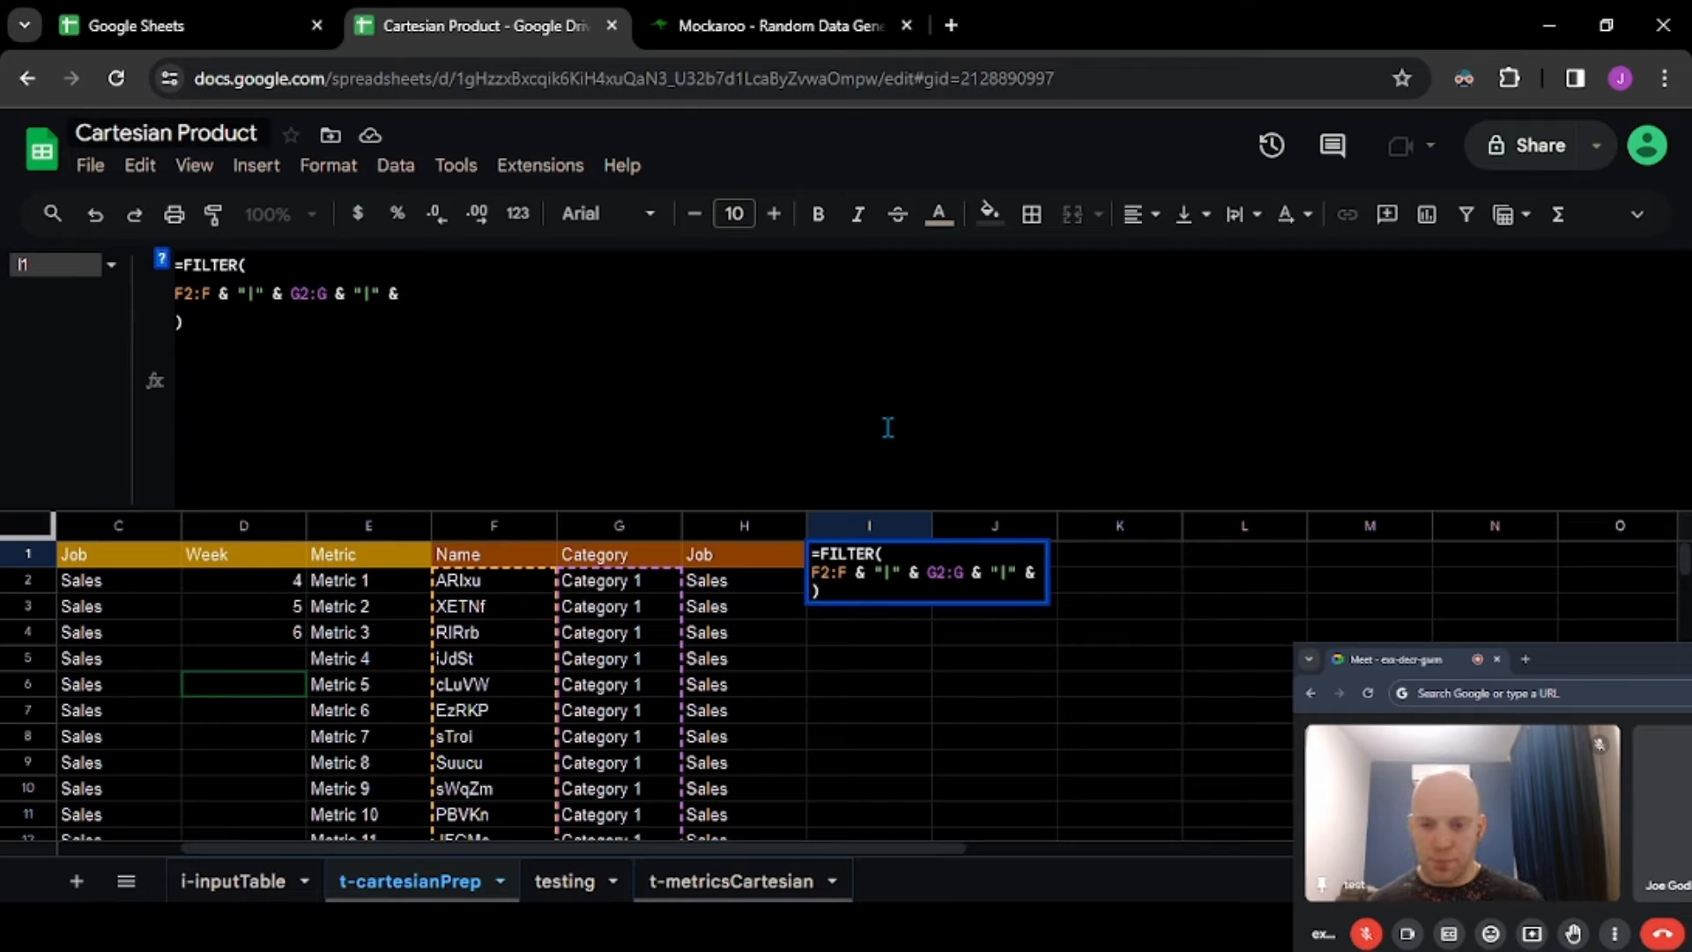
text(H2:H)
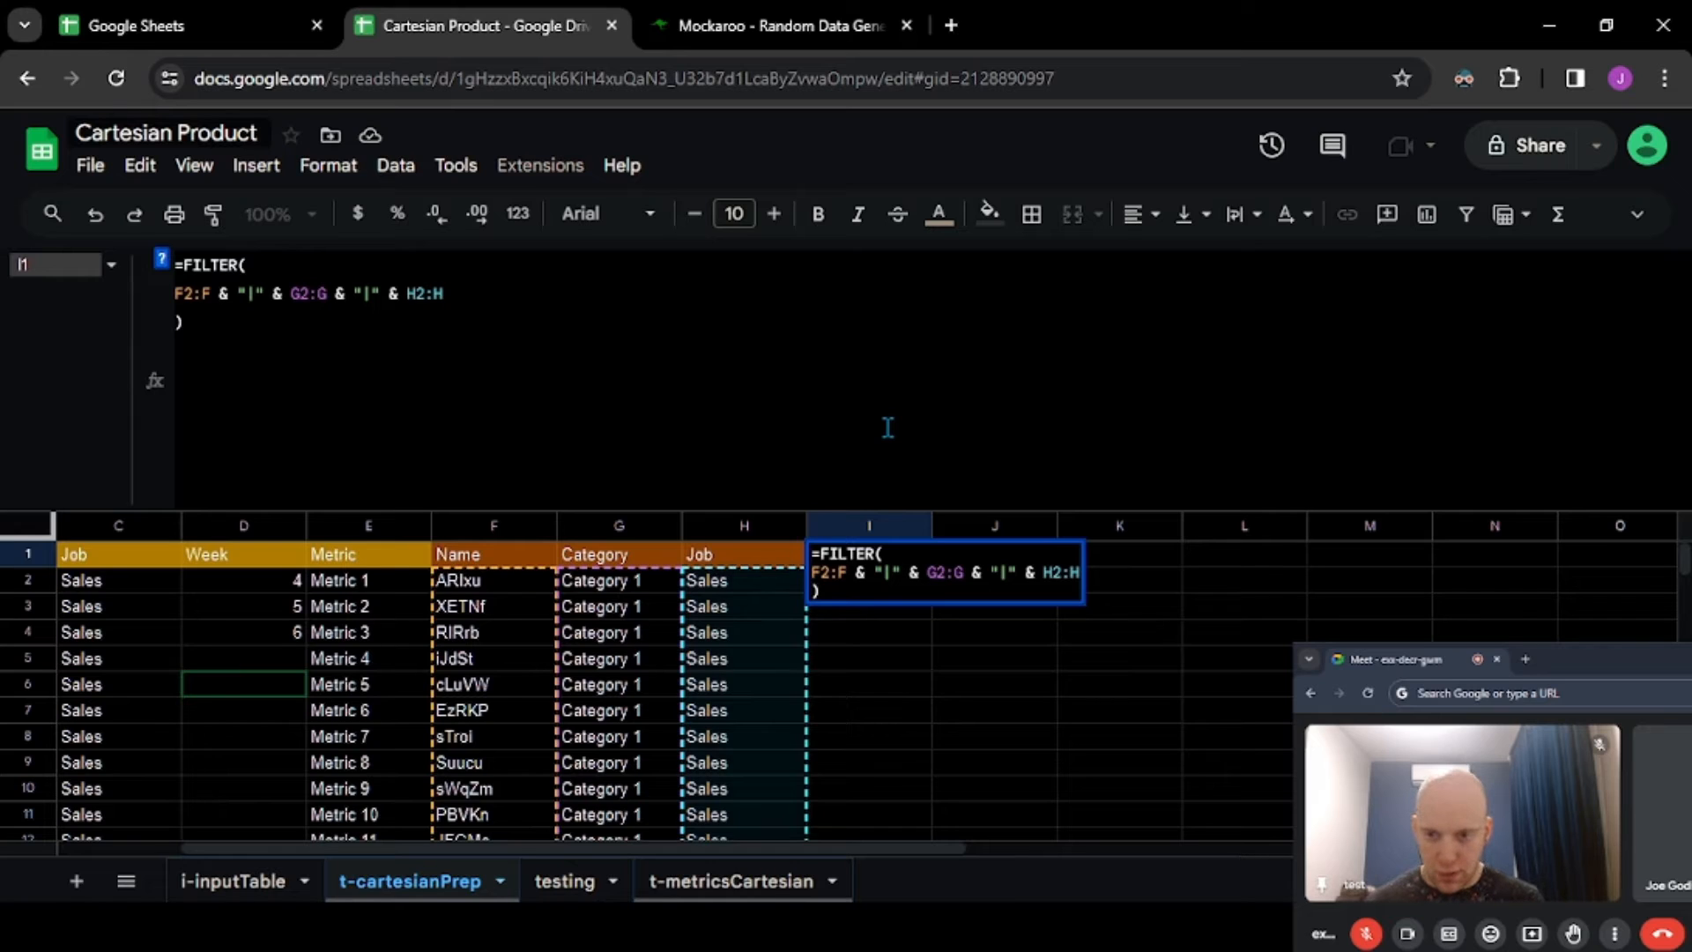
- Add the condition F2:F<>"" to the I1 FILTER and commit the formula
text(,F)
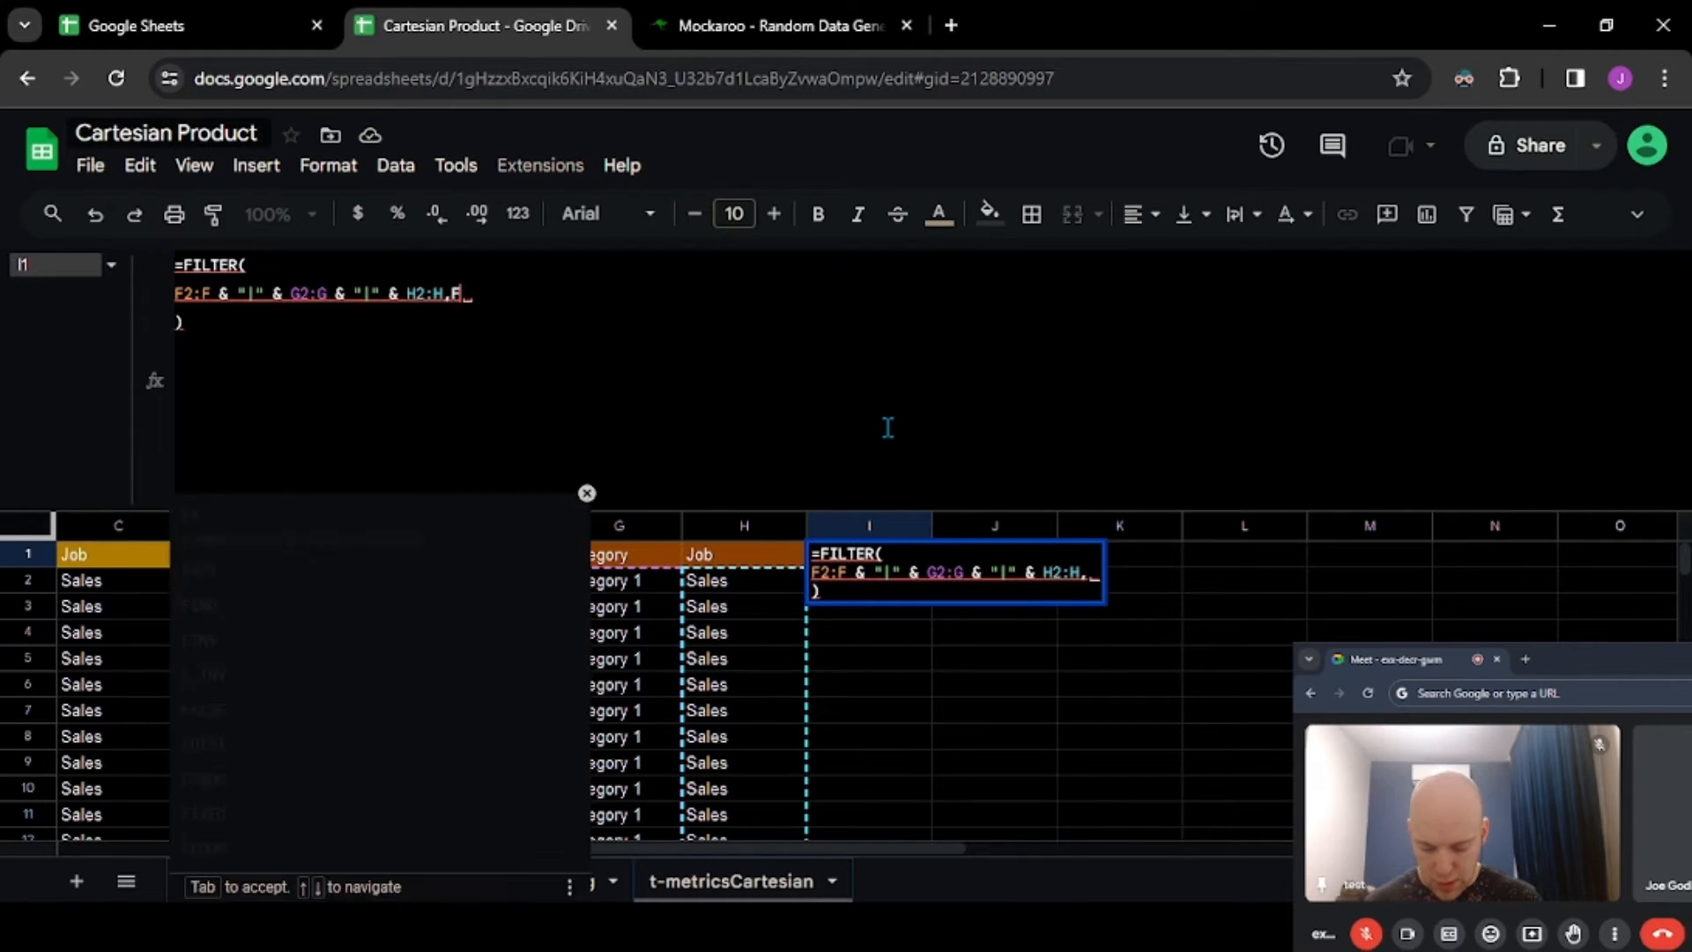
text(2:F<>"")
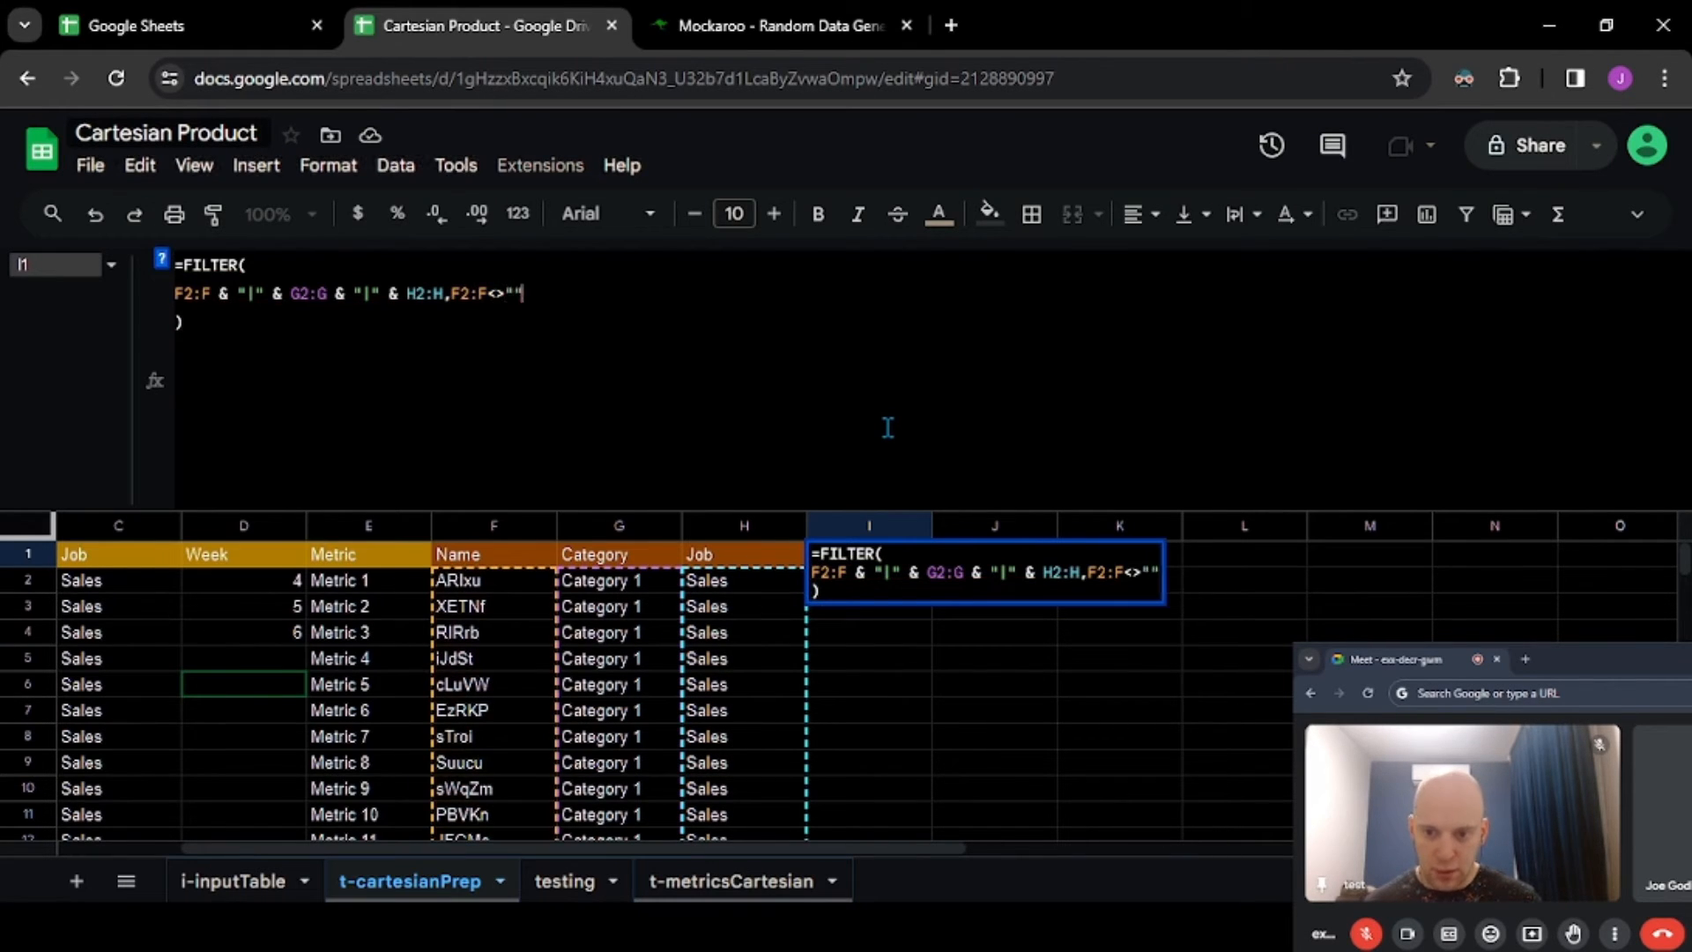
key(Return)
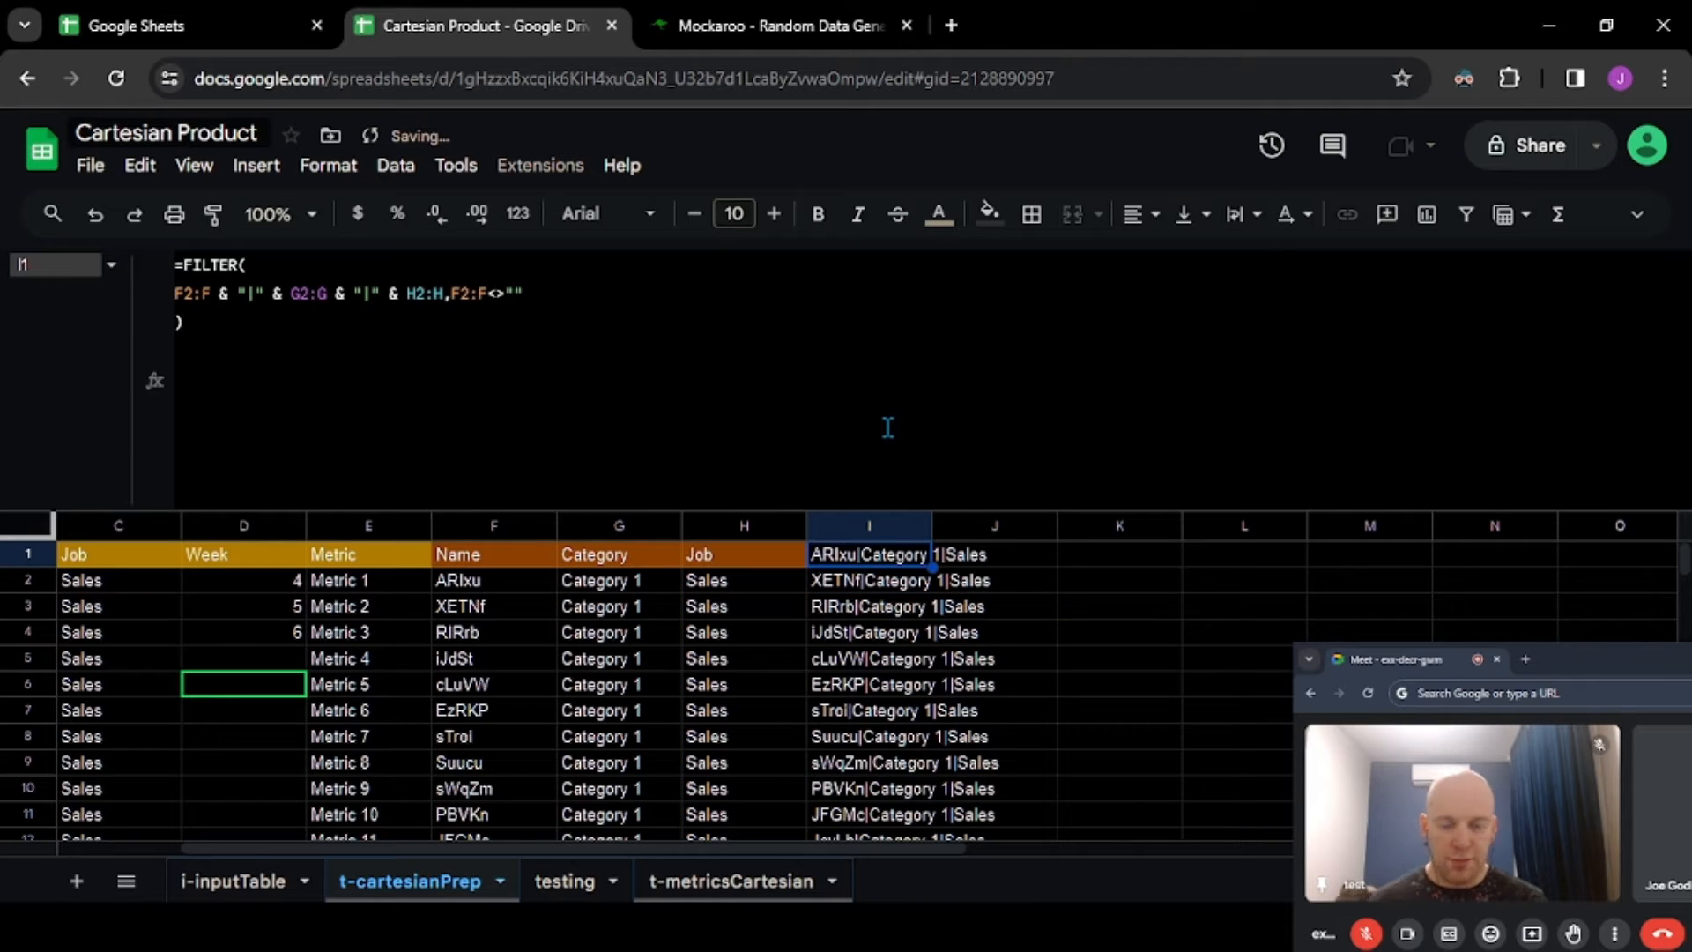
- Reformat the I1 formula so the equals sign stands alone and the whole FILTER fits on the line below
click(888, 428)
key(ctrl+Home)
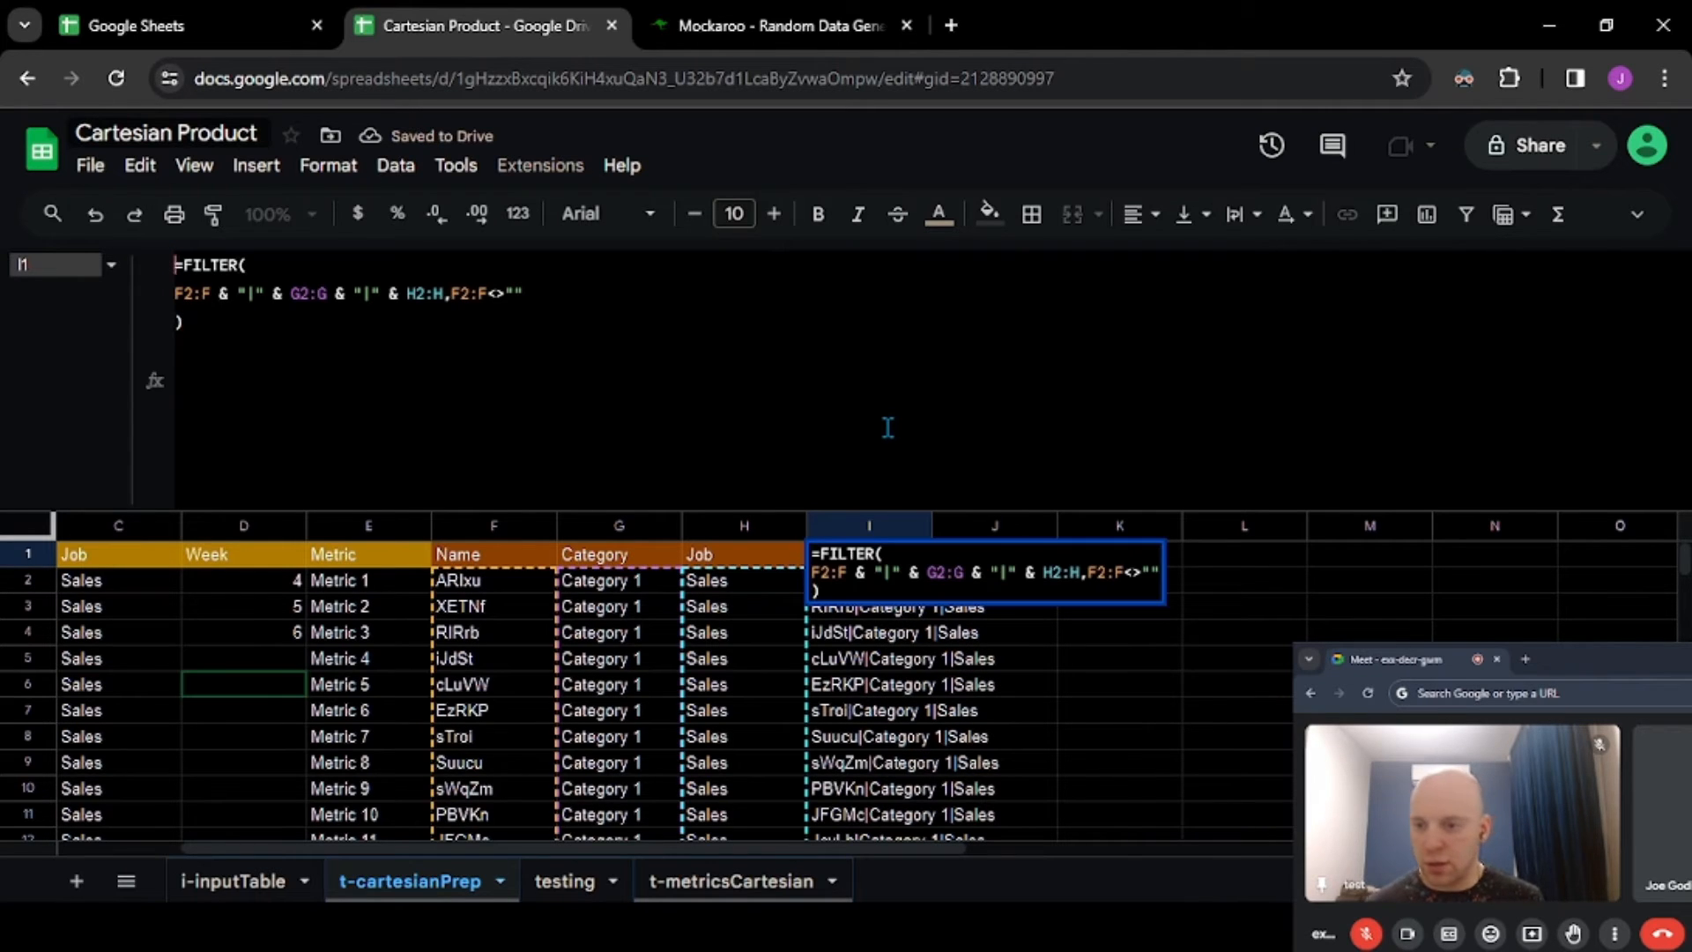
key(Right)
key(alt+Return)
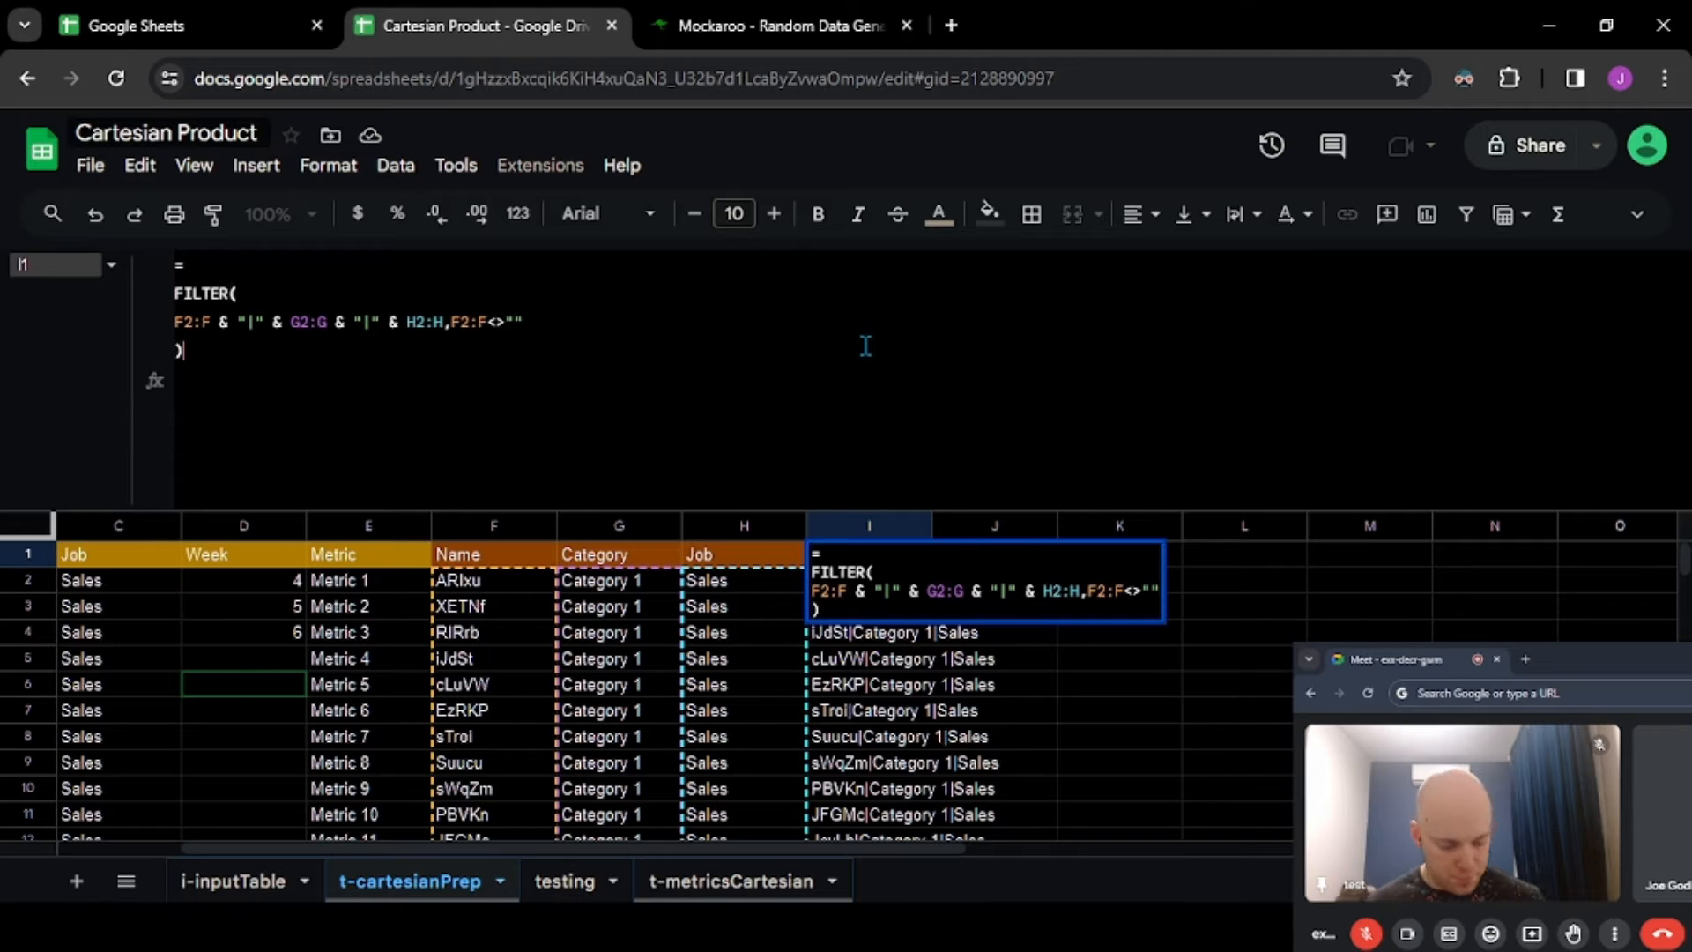
key(Down)
key(Down)
key(BackSpace)
key(Home)
key(BackSpace)
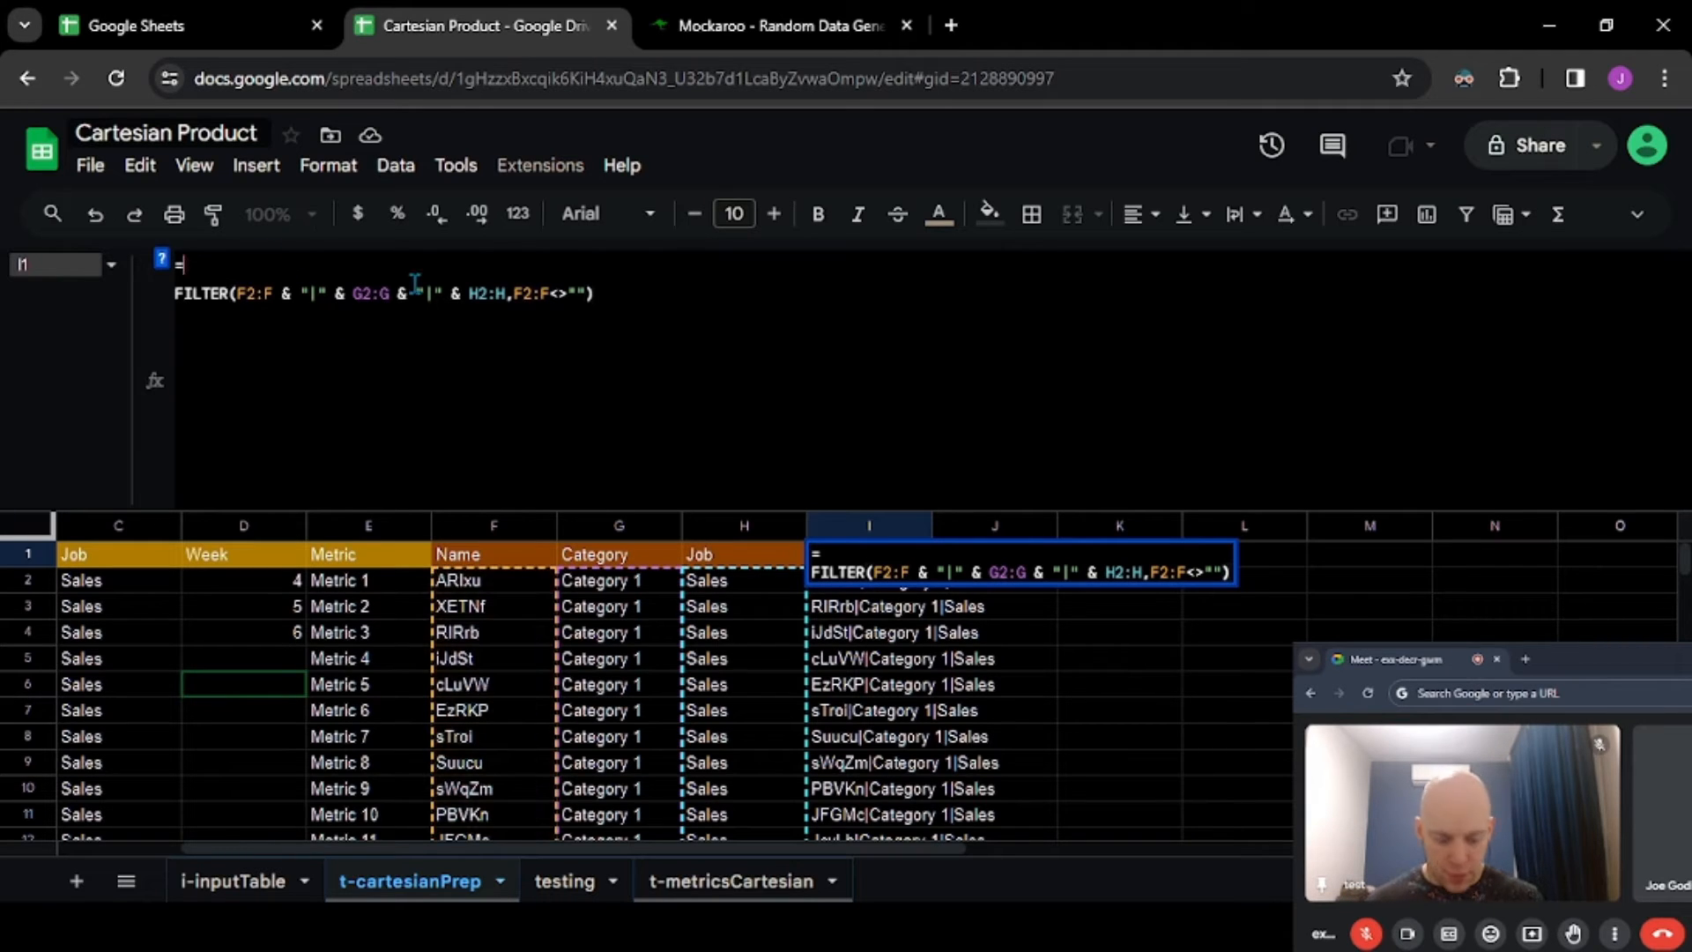
- Enclose the I1 FILTER in a curly-brace array with the heading "concat" stacked above it
text({"")
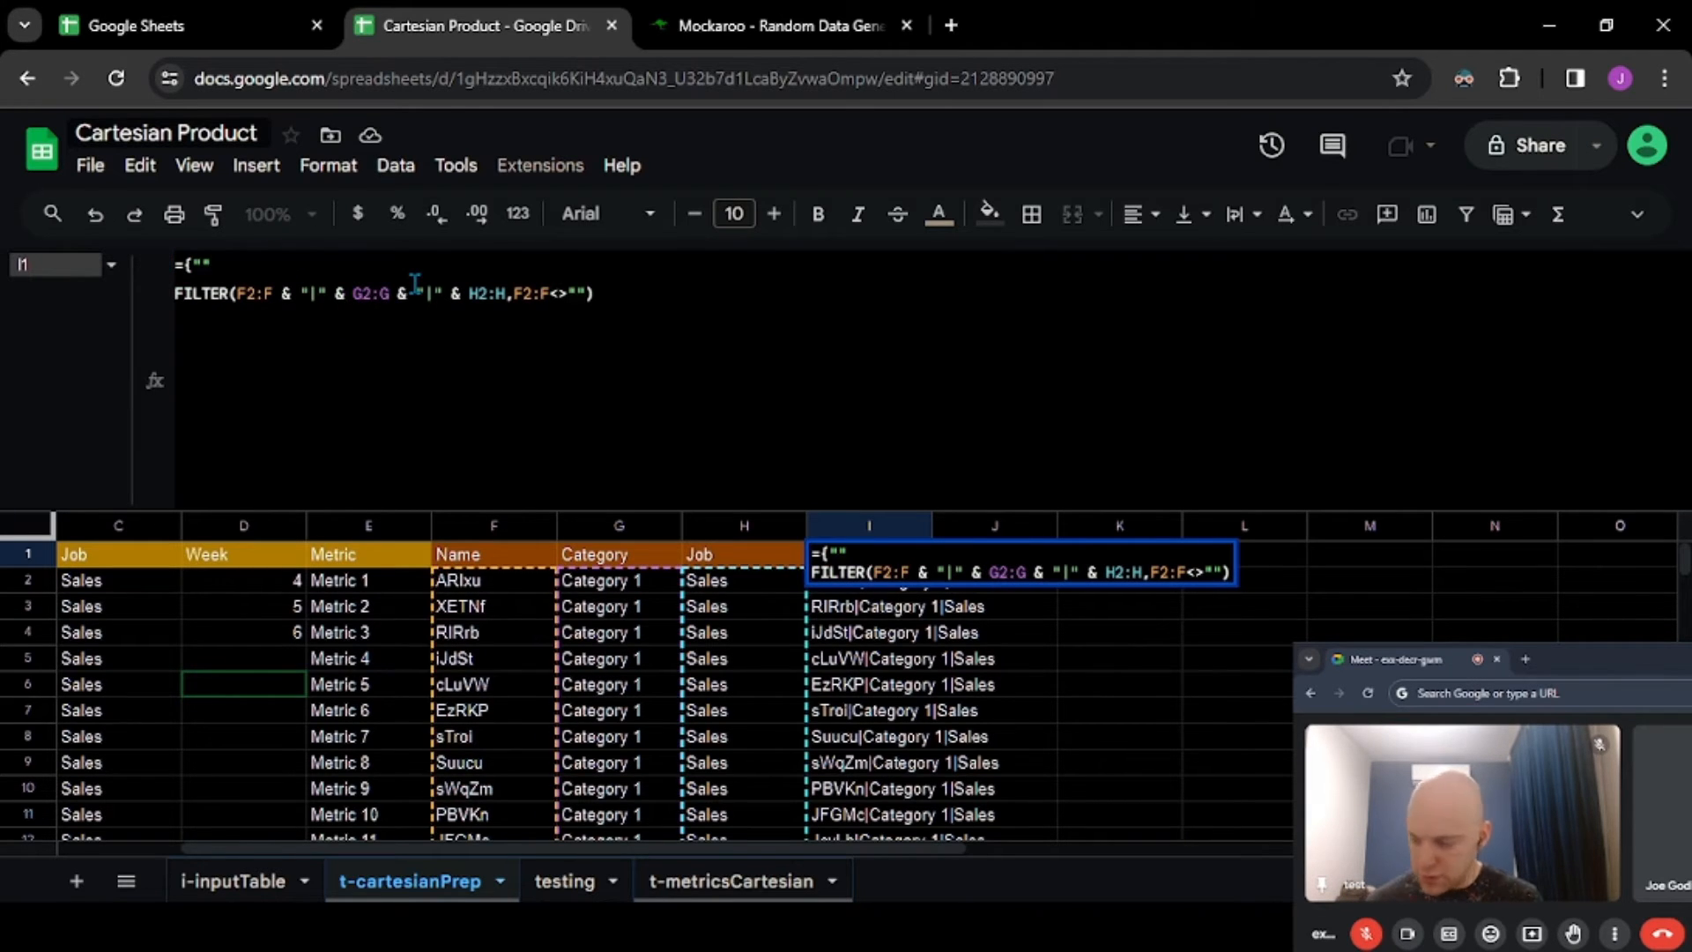
text(concat)
key(Right)
text(;)
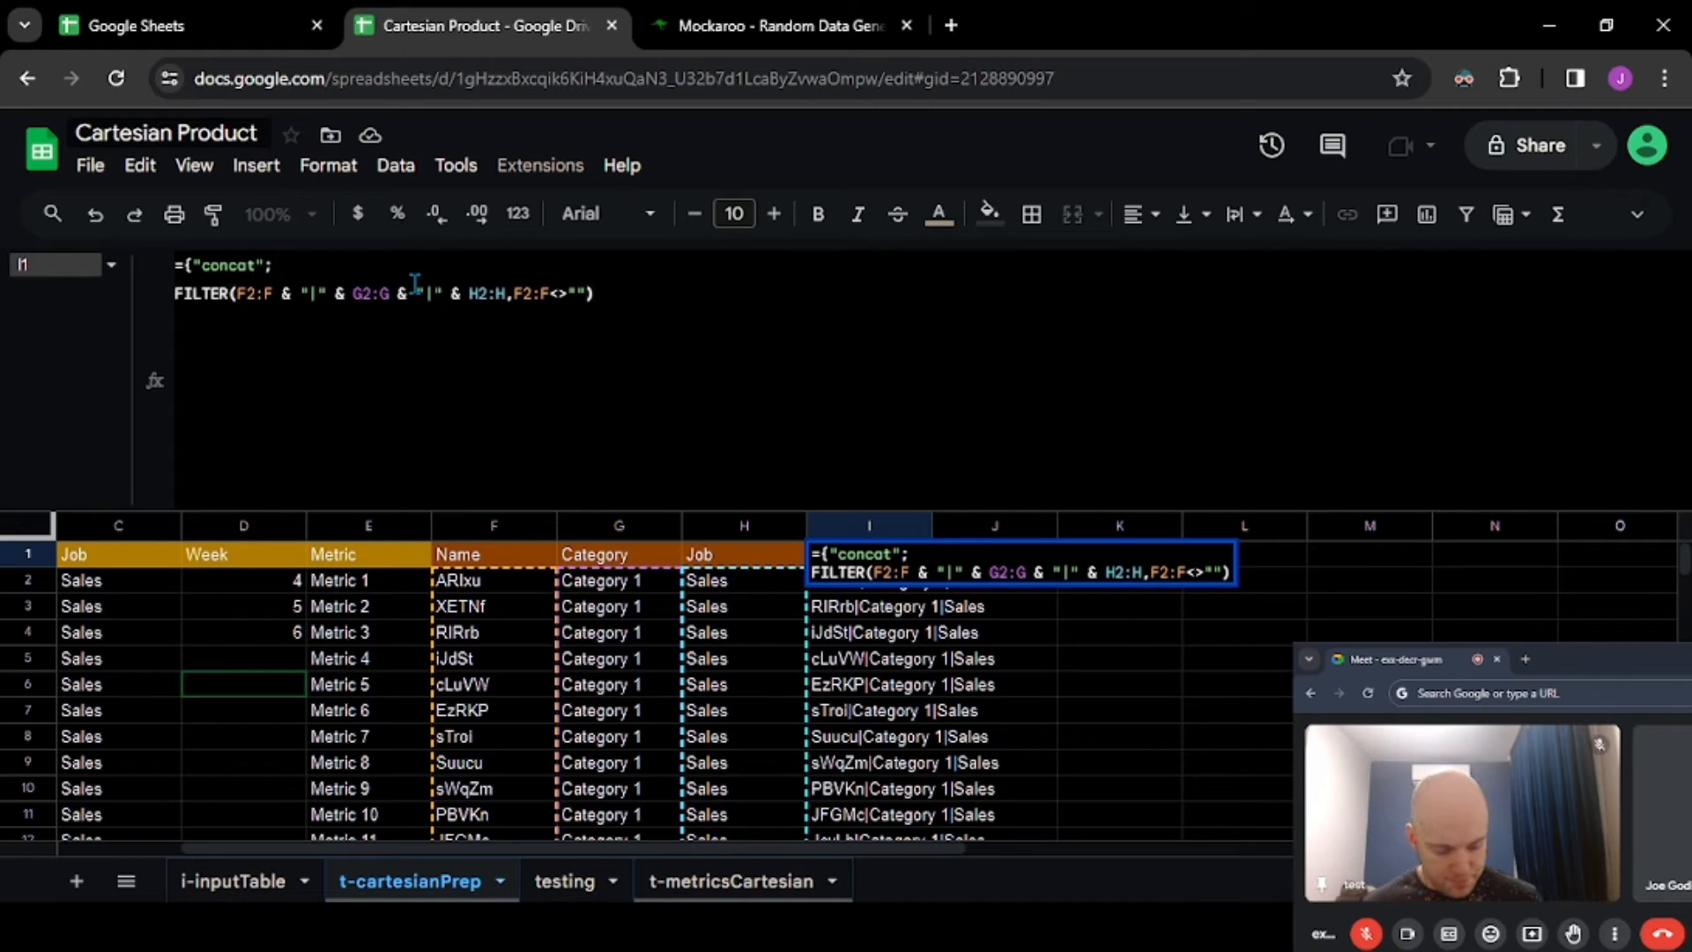
key(ctrl+End)
key(ctrl+Return)
text(})
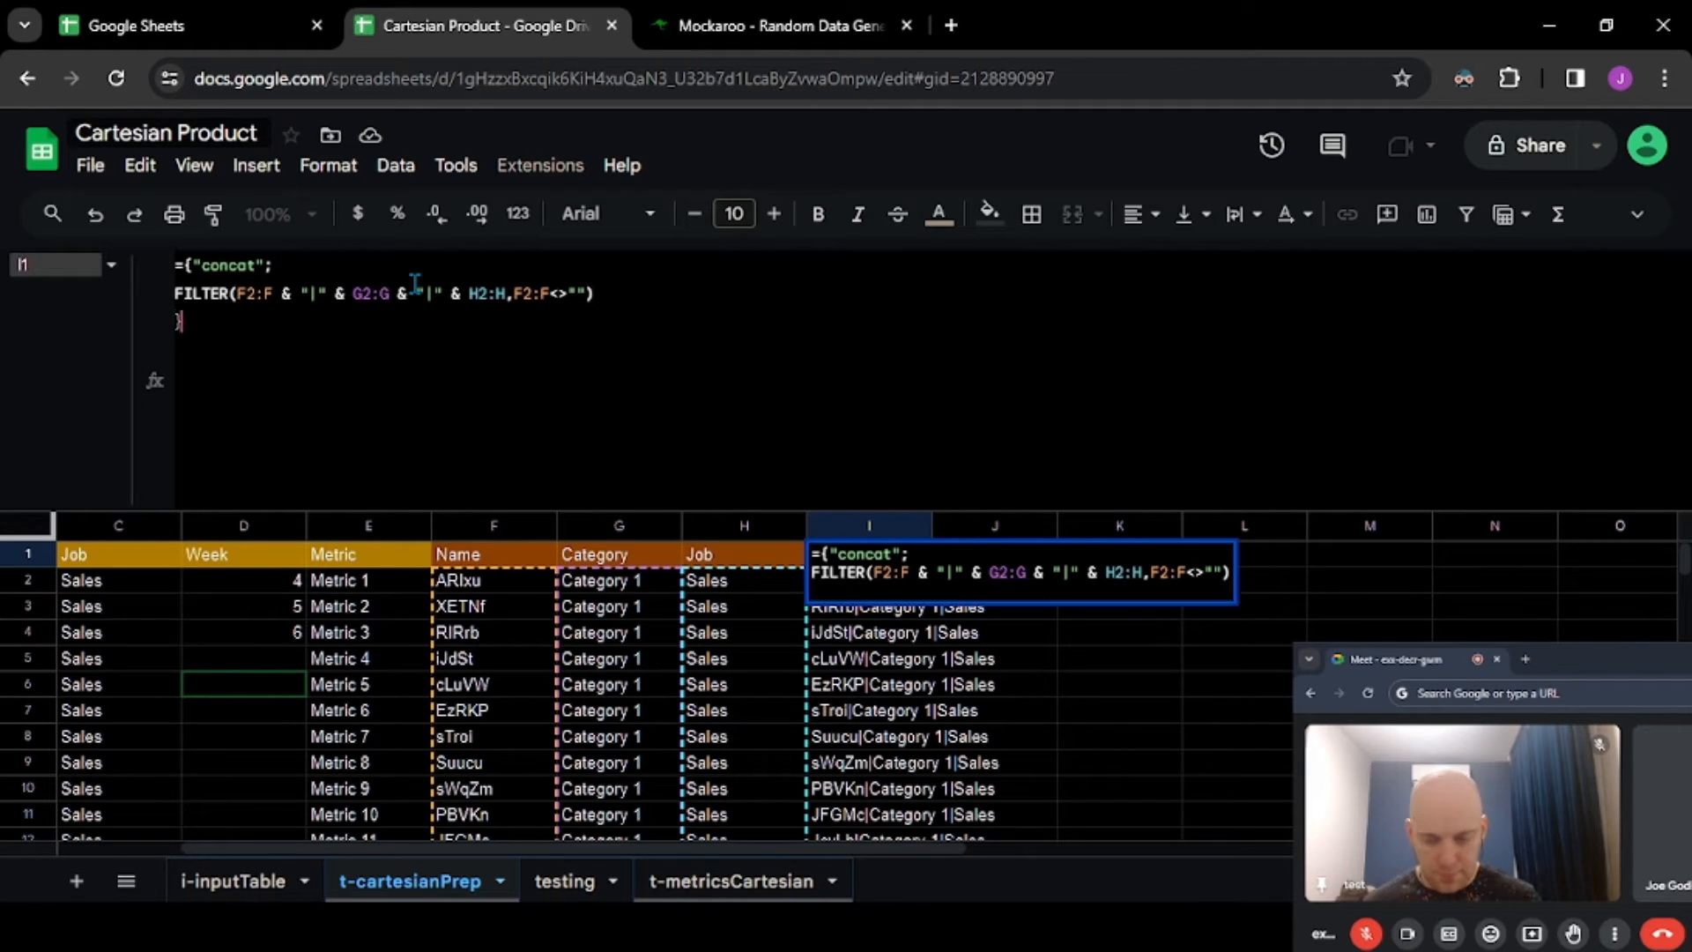
- Append & "," & FILTER(D2:D,D2:D<>"") to the first FILTER in I1, leave an empty line above it, and commit
key(ctrl+Return)
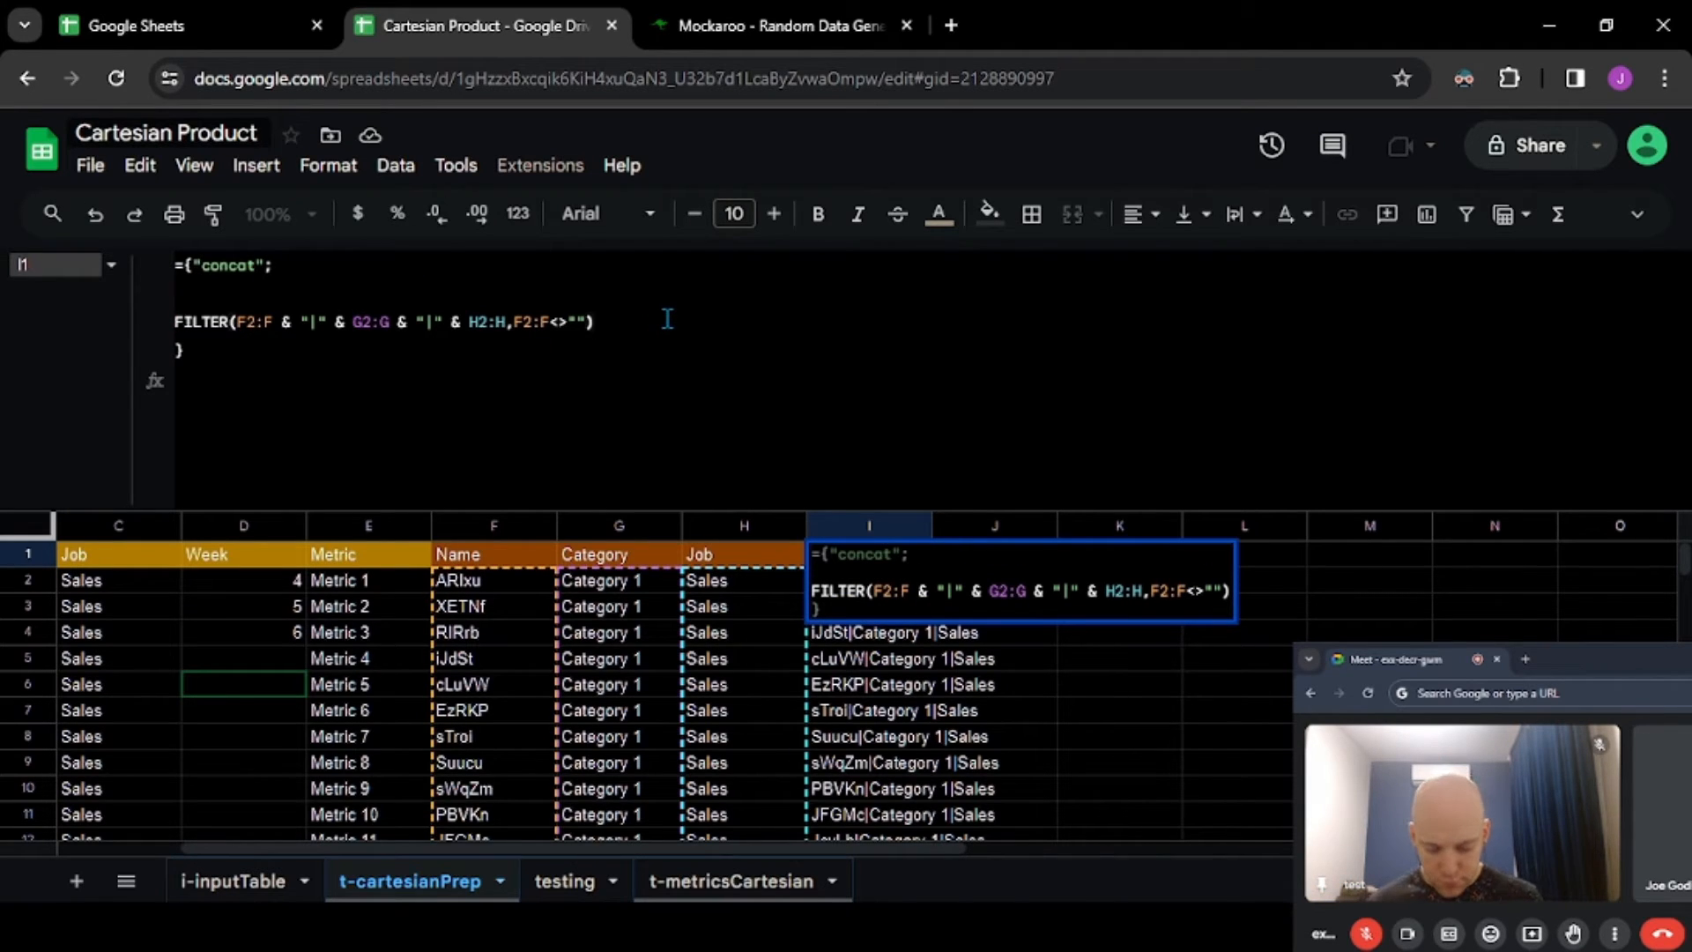
text(& ",")
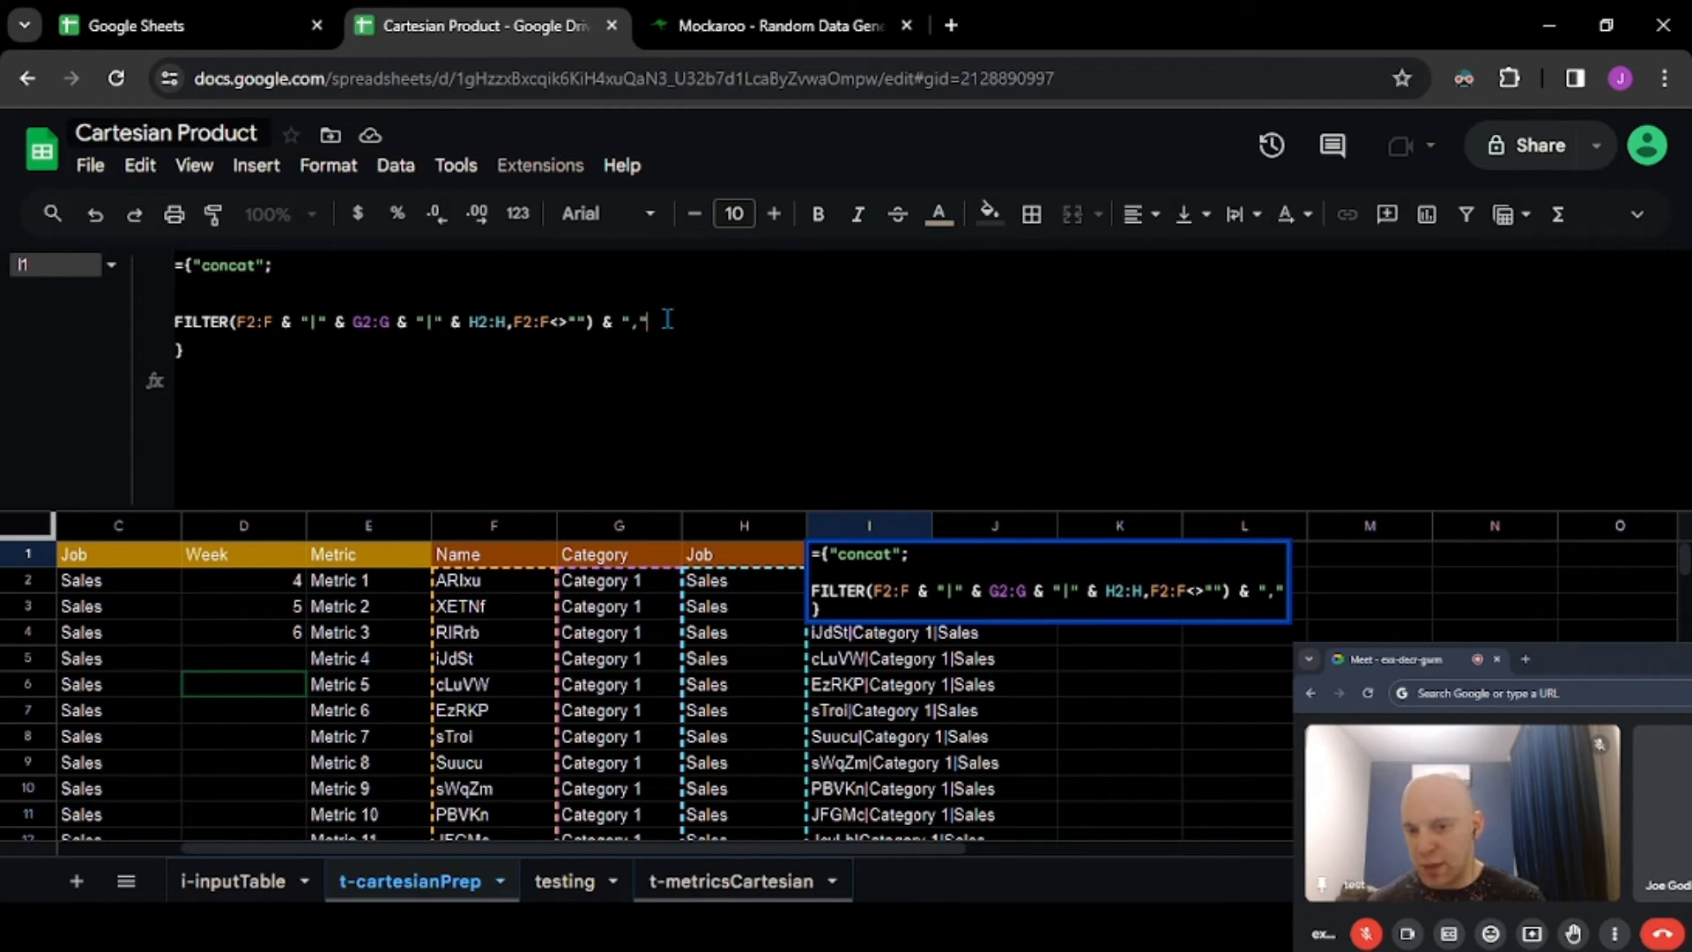
text( &)
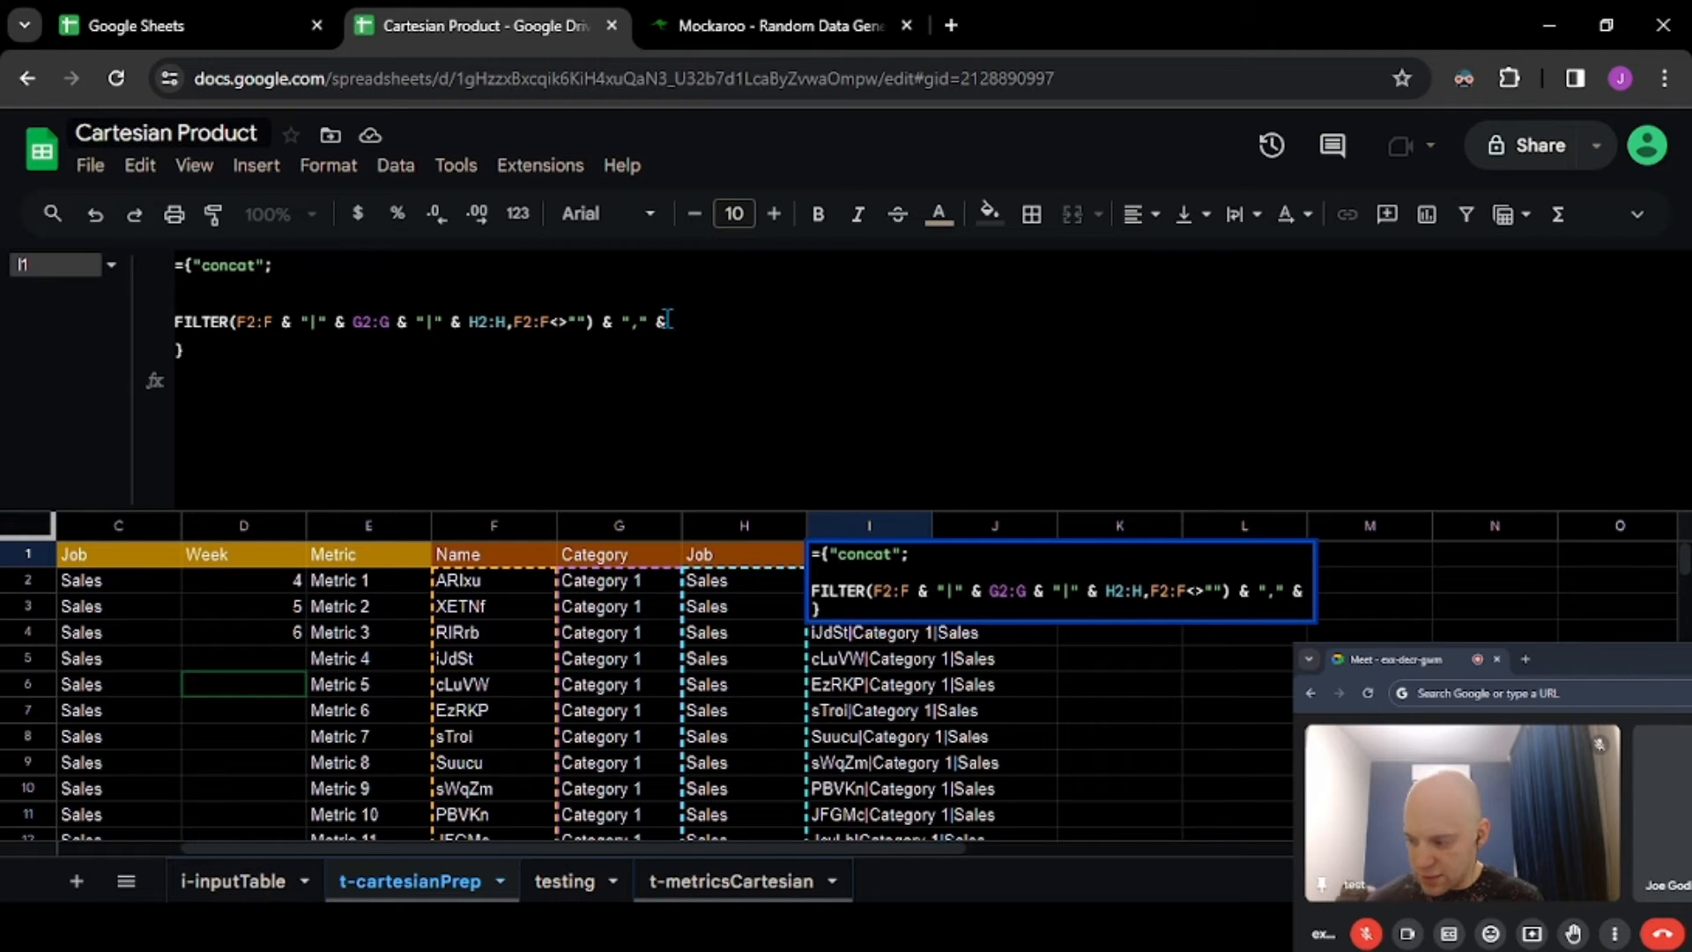
text( FILTER()
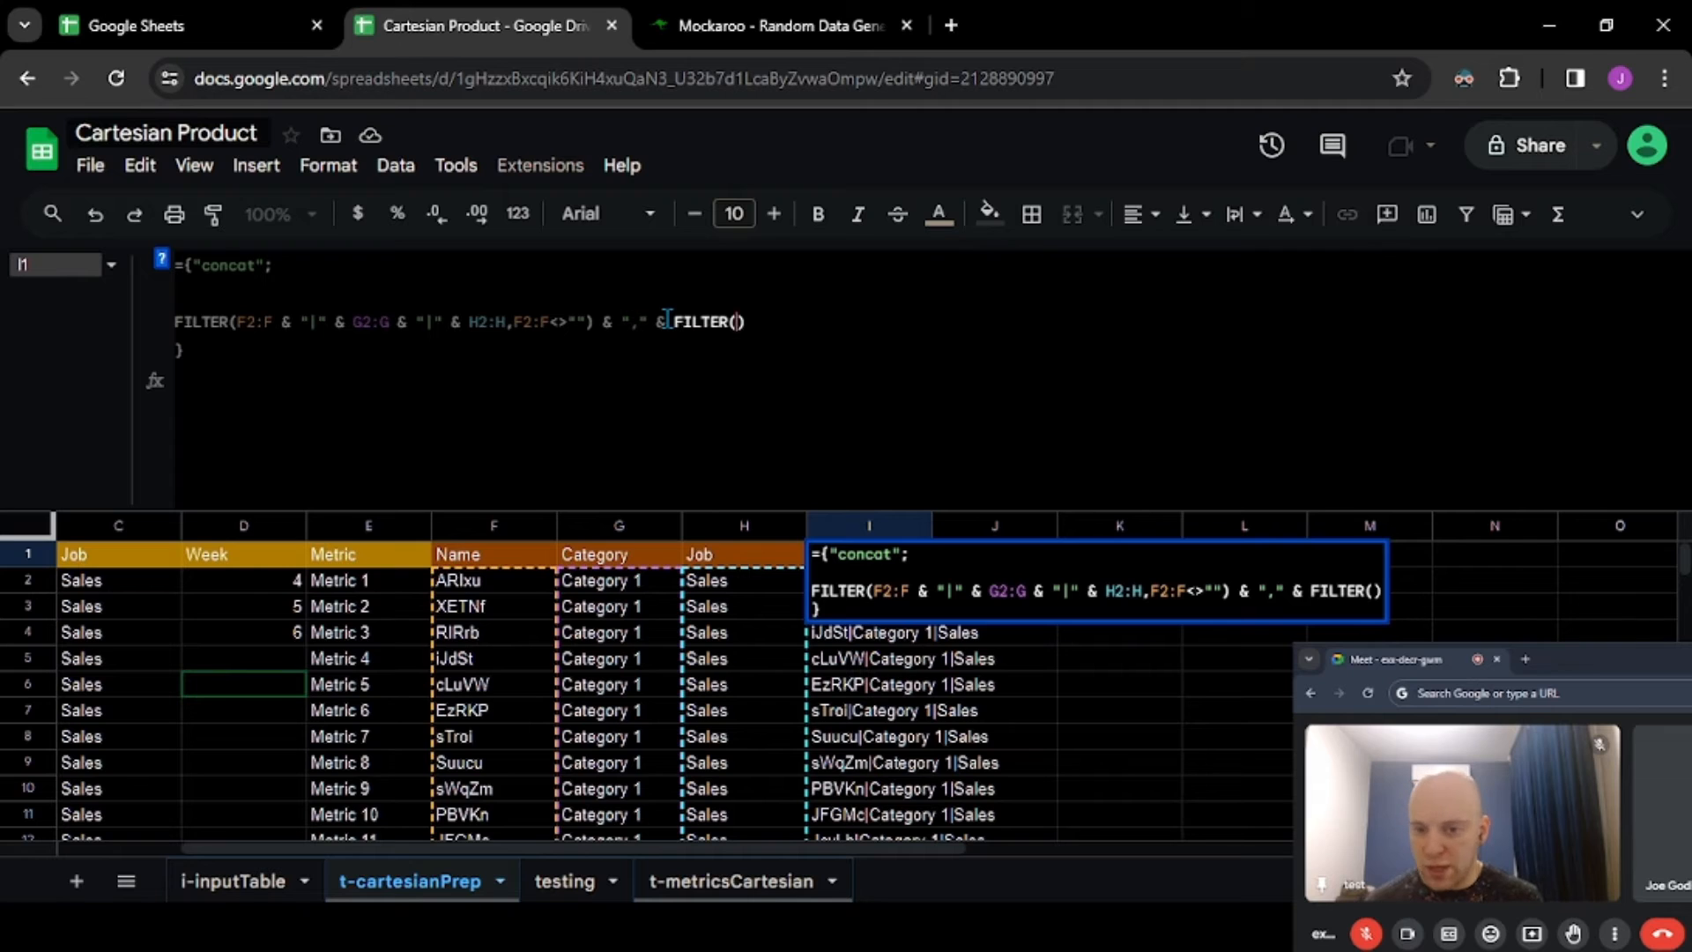
key(BackSpace)
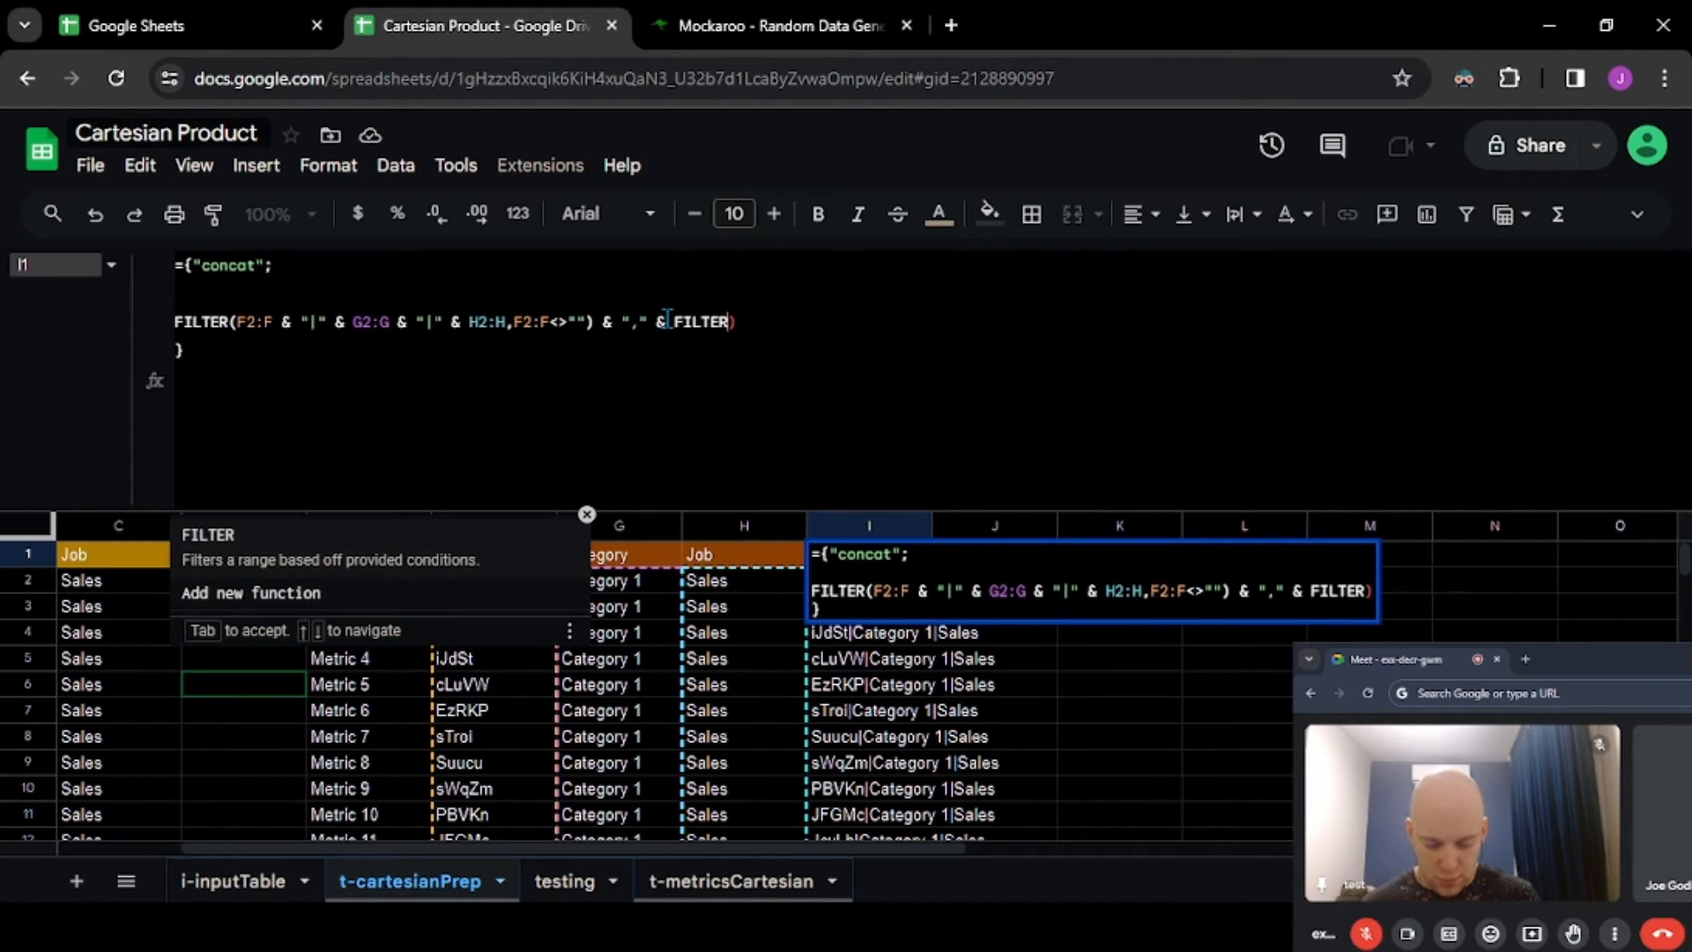
key(Tab)
text(D2:D)
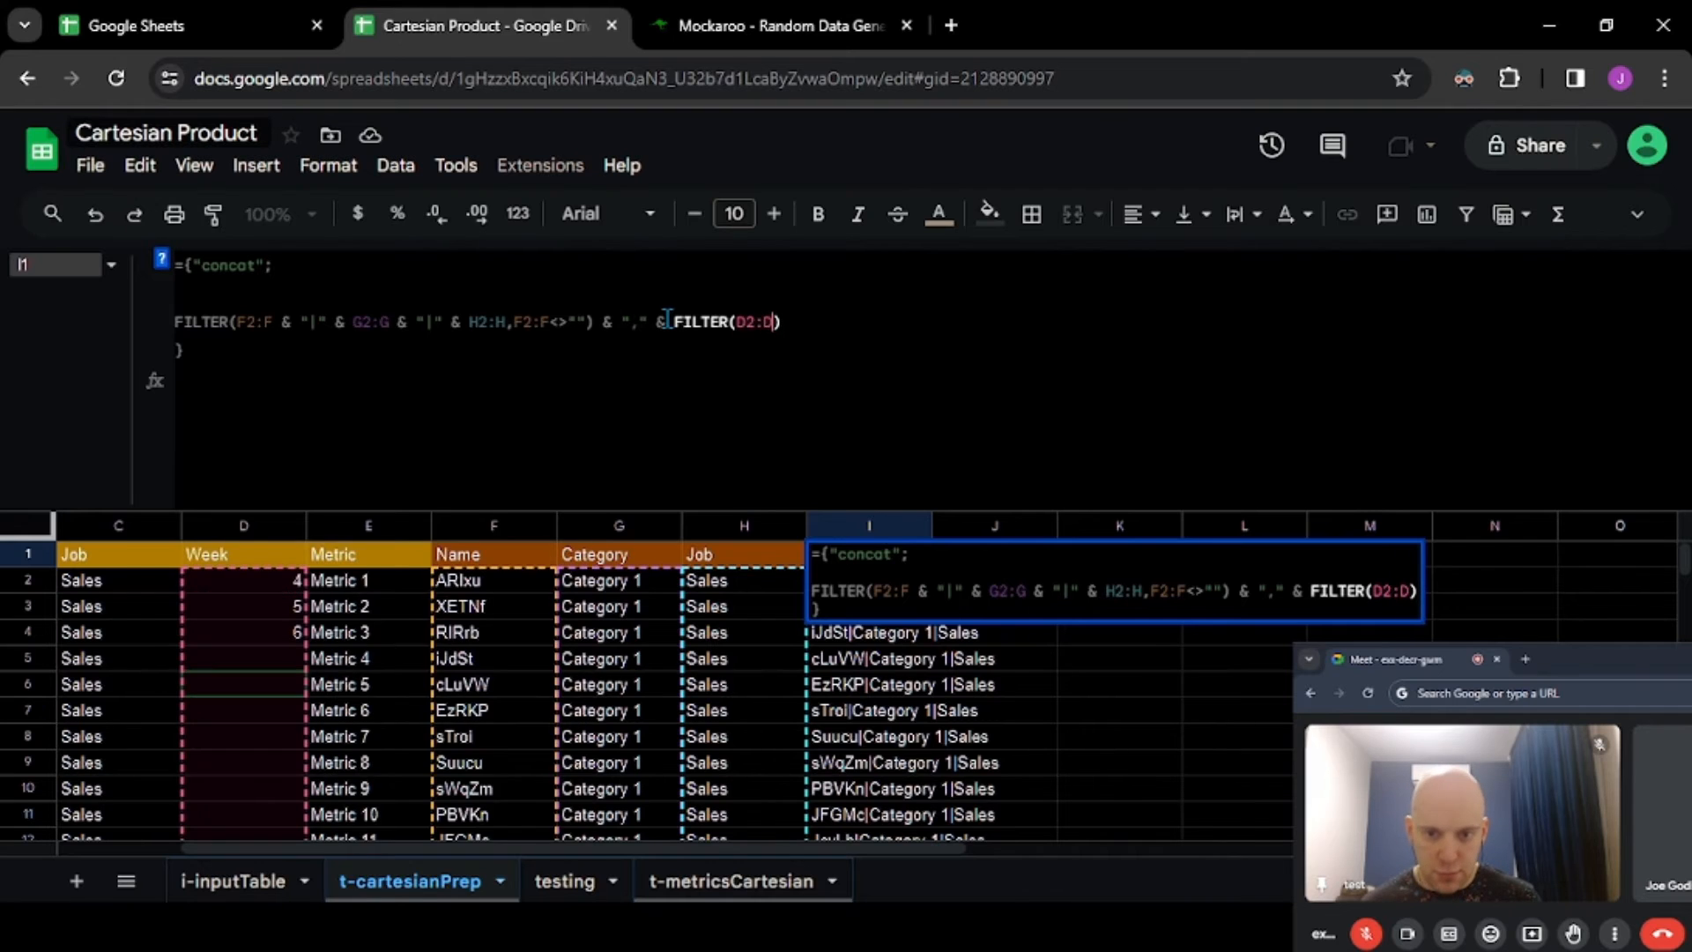
text(,D2:D<)
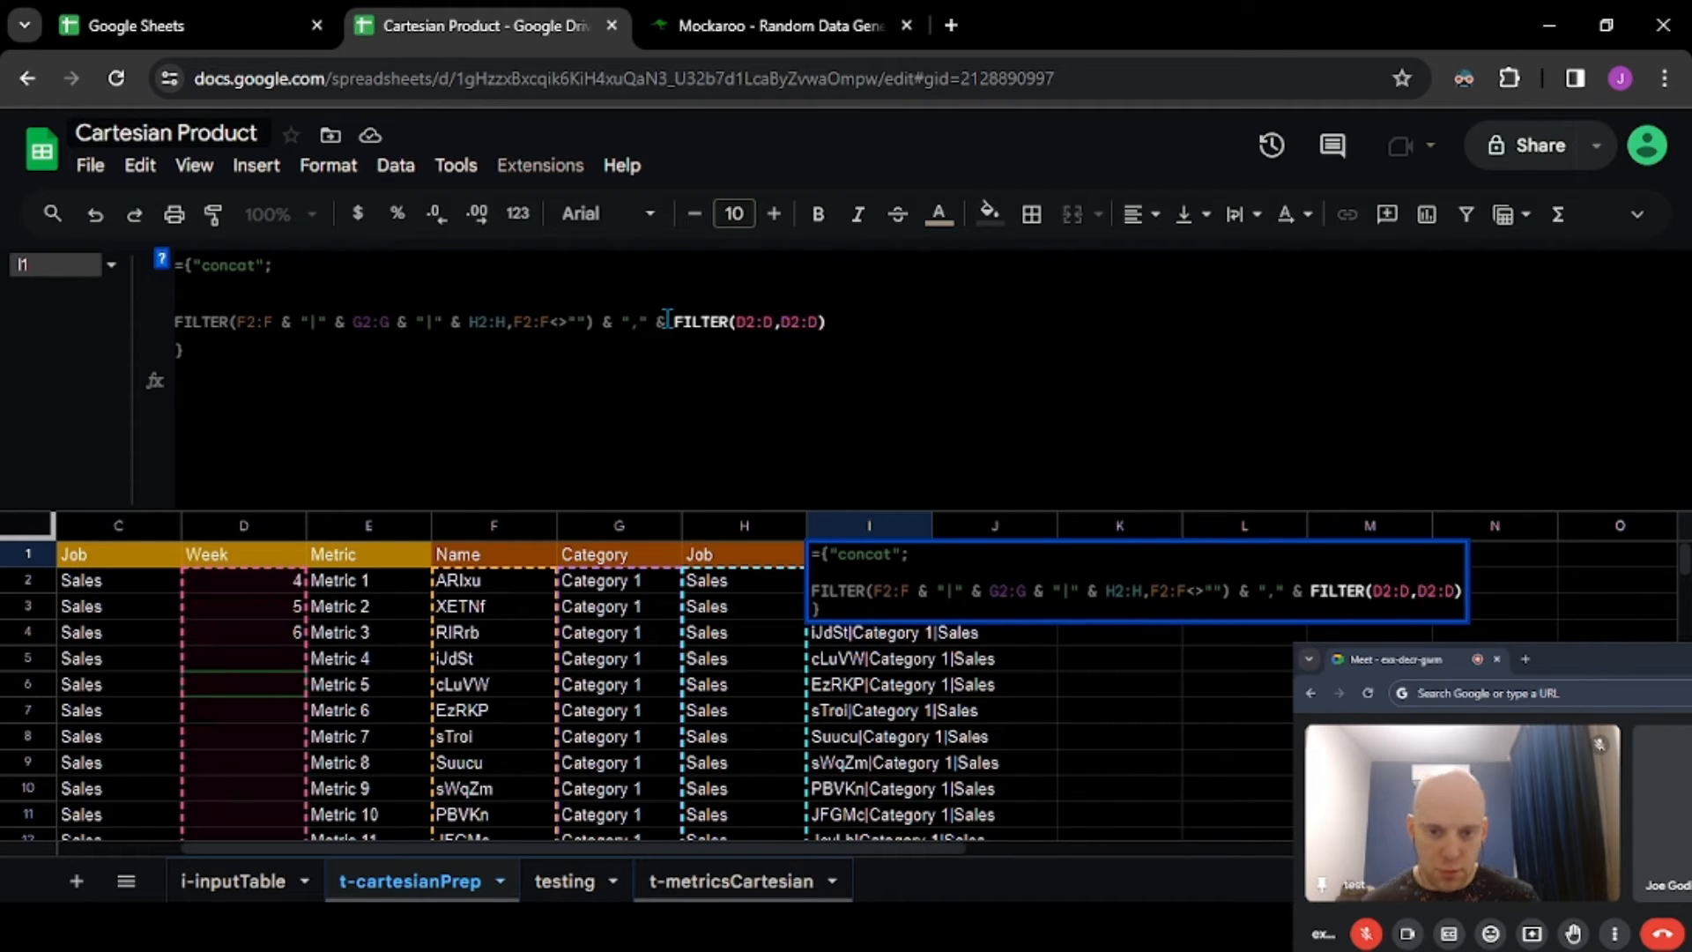
text(>"")
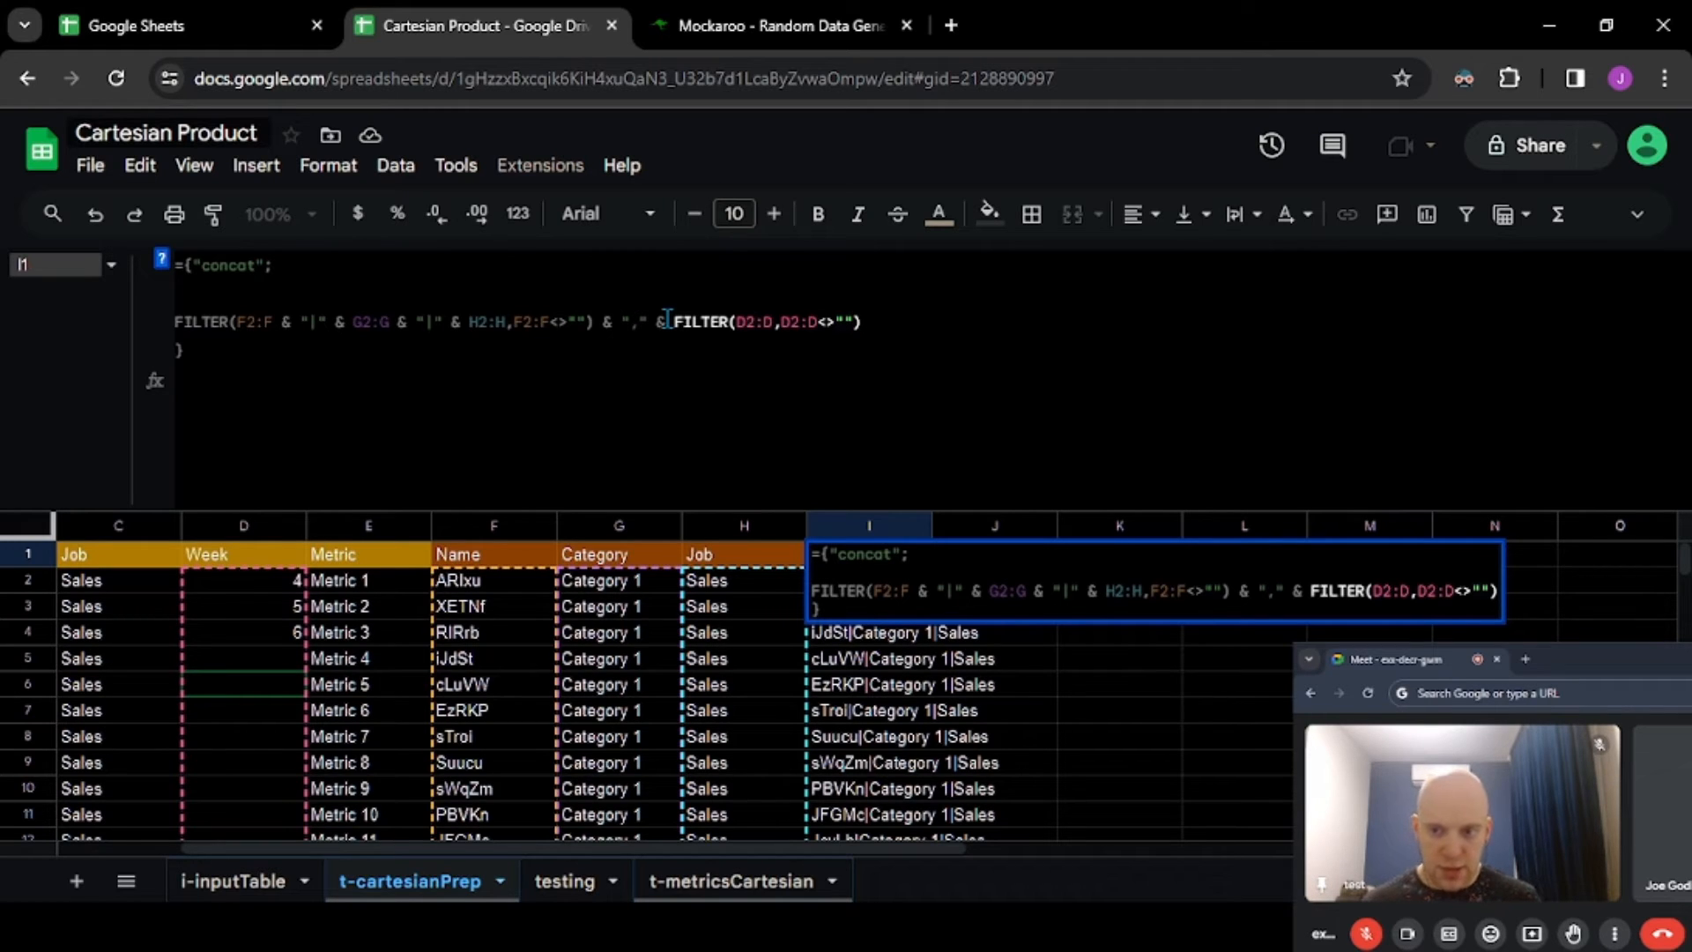
key(Return)
key(Return)
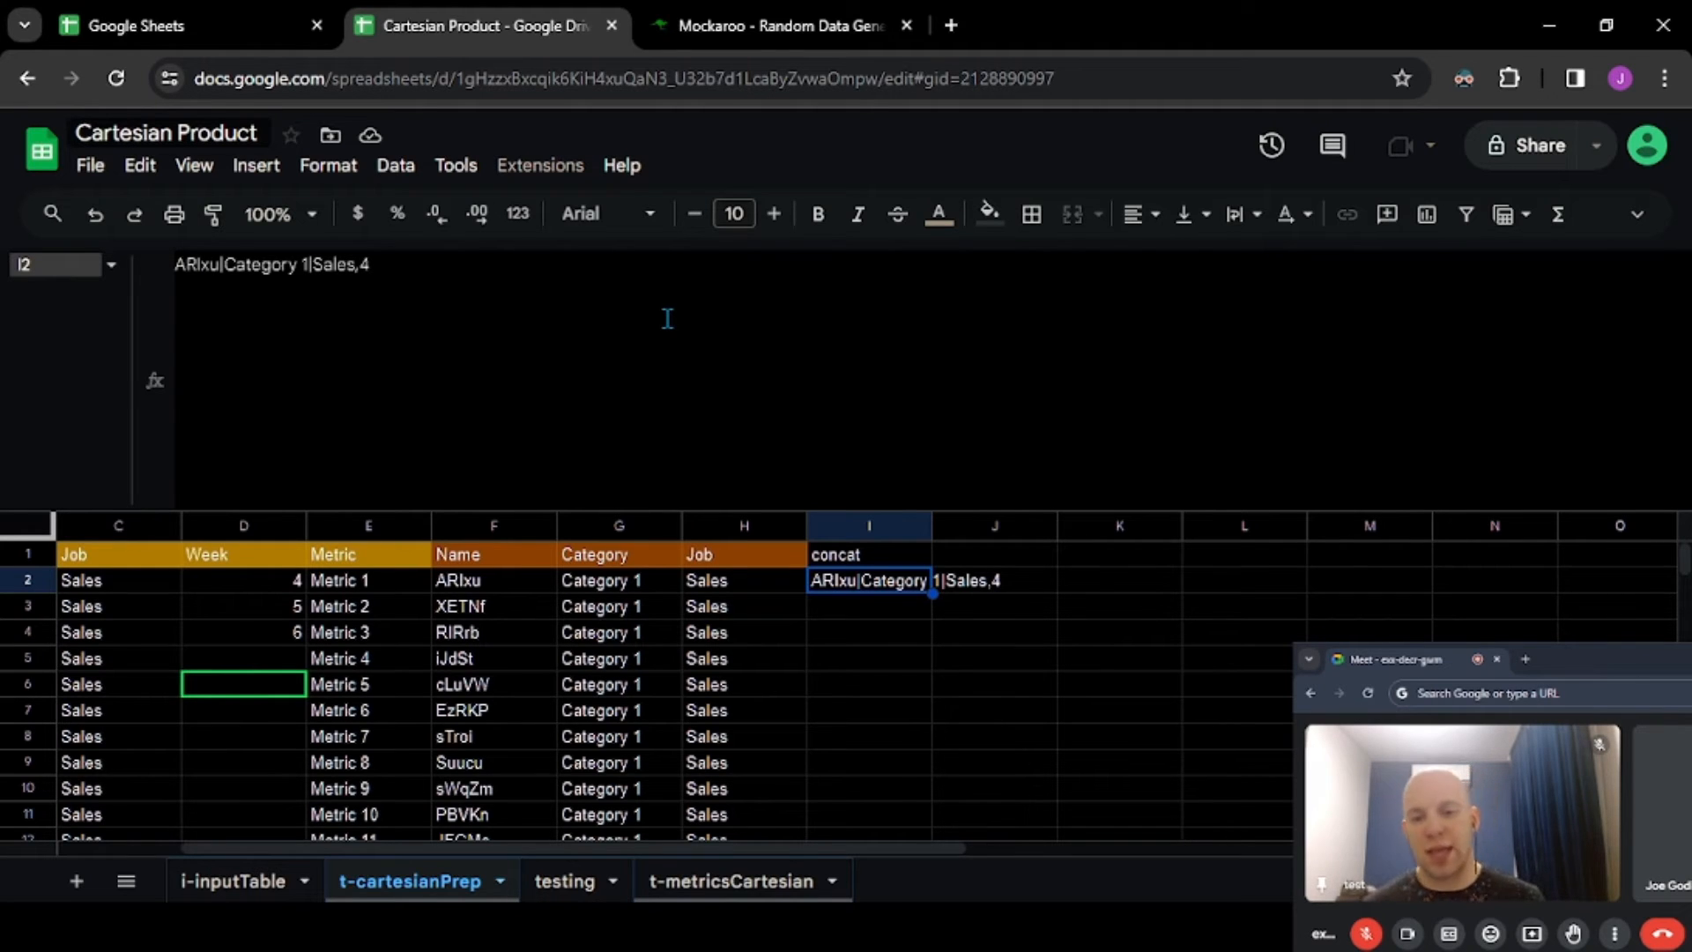
- Wrap the concatenated FILTER expression in I1 in SPLIT with "," as the delimiter
key(Up)
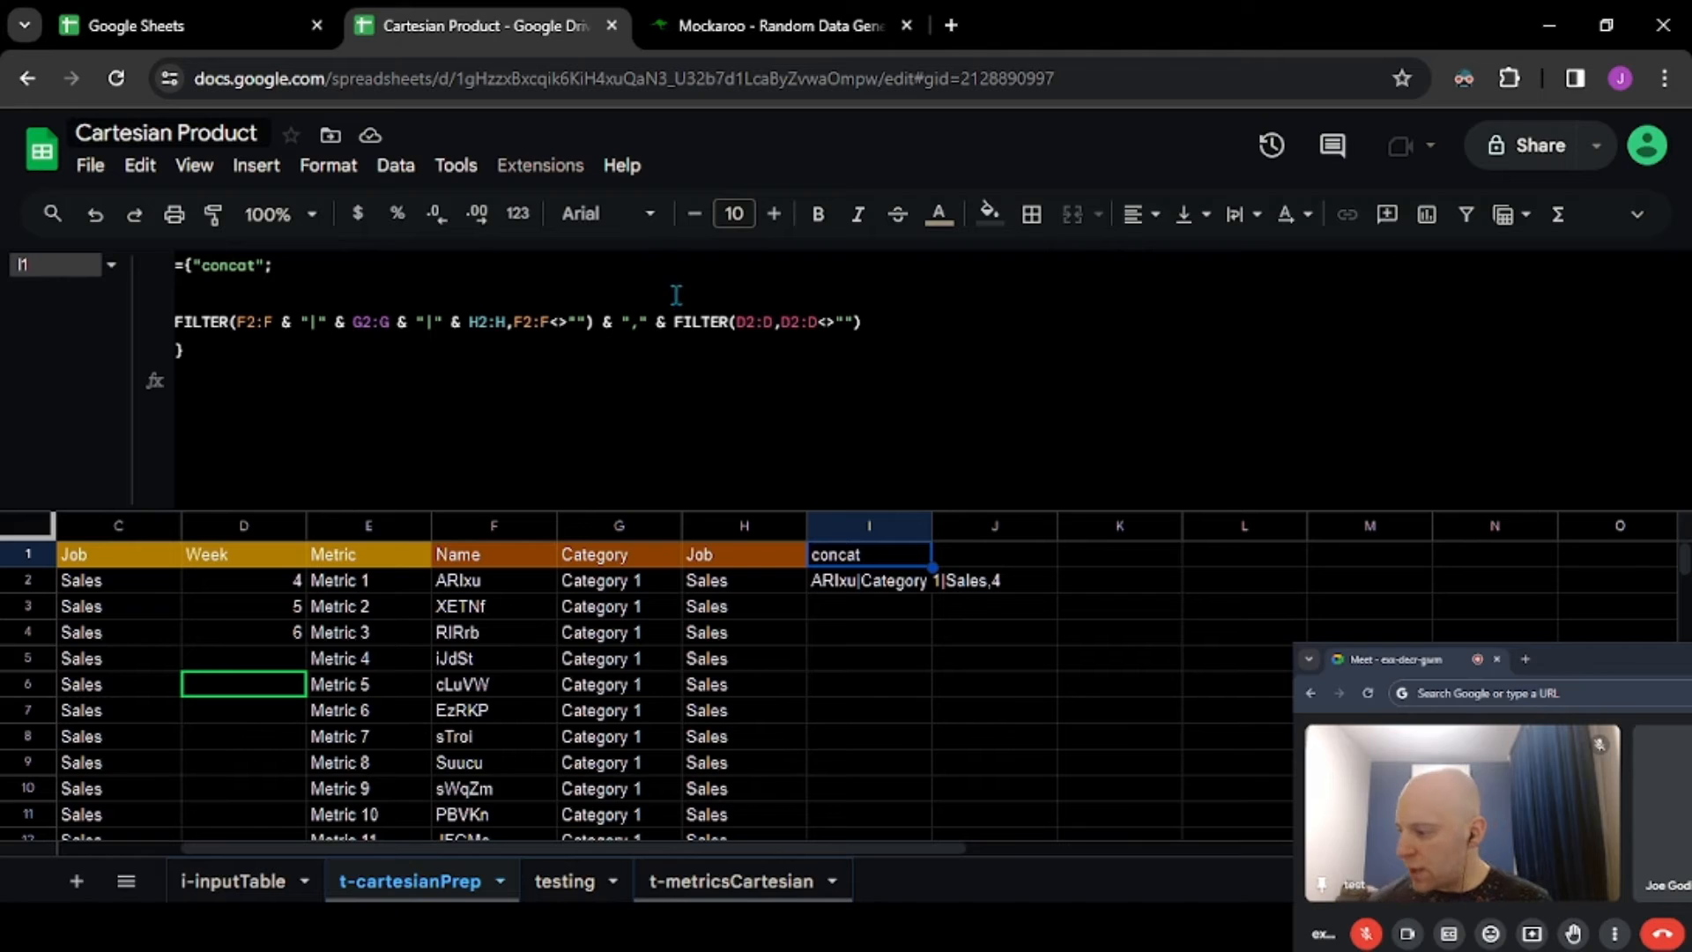
click(468, 296)
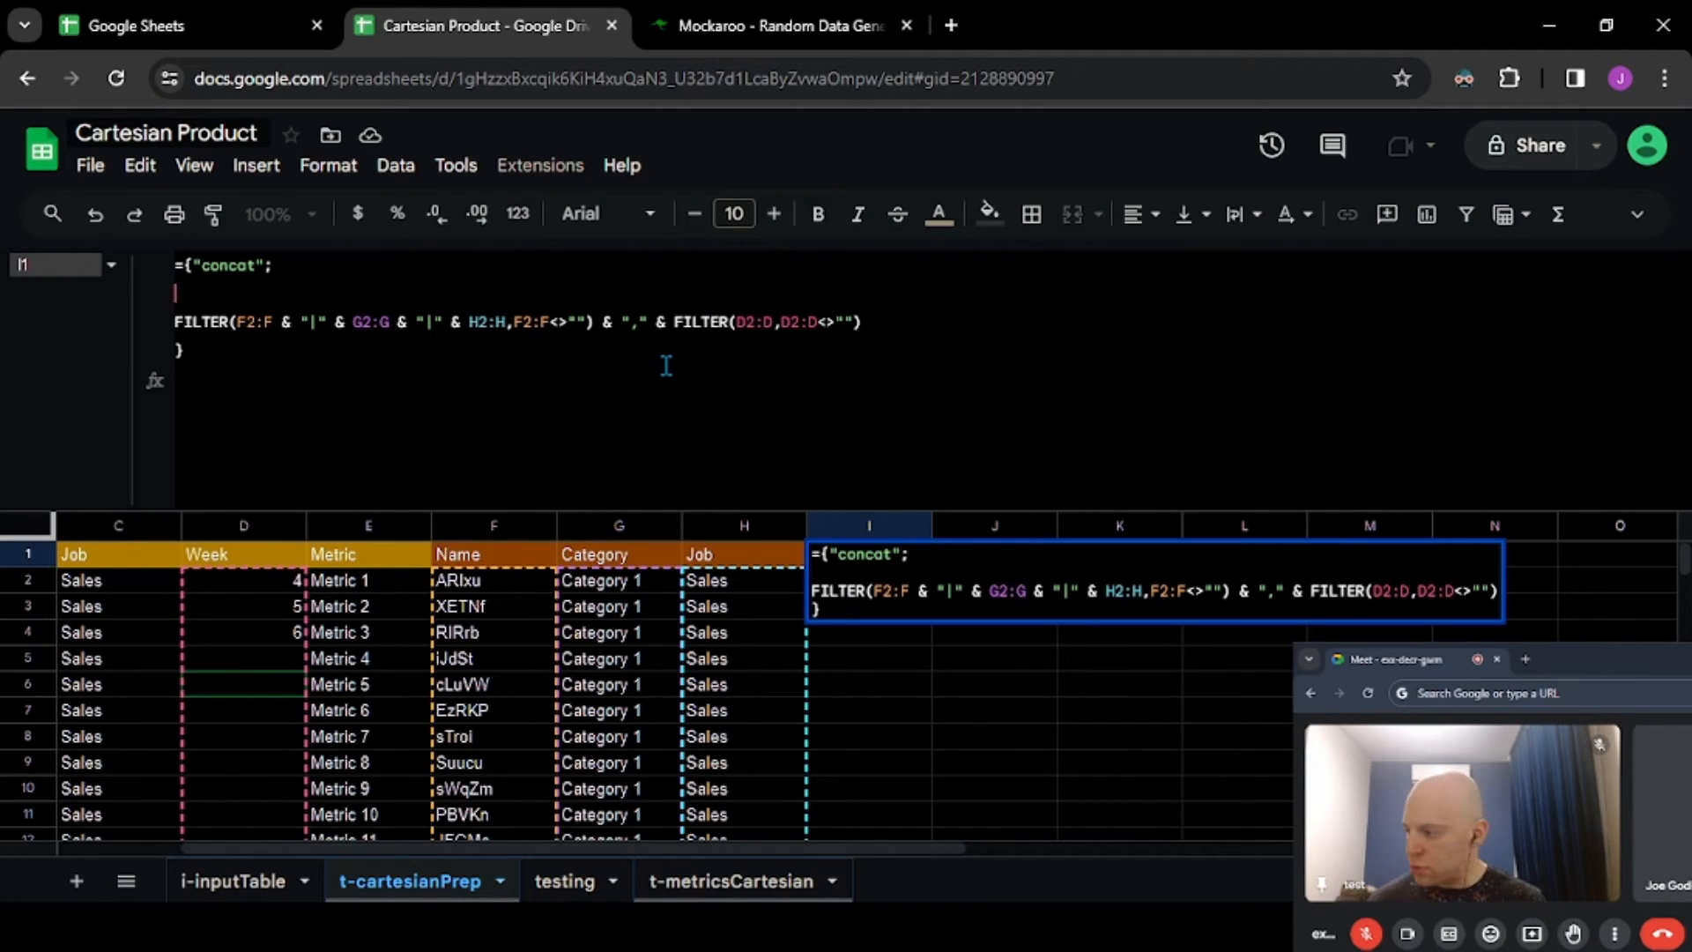
text(SPLIT()
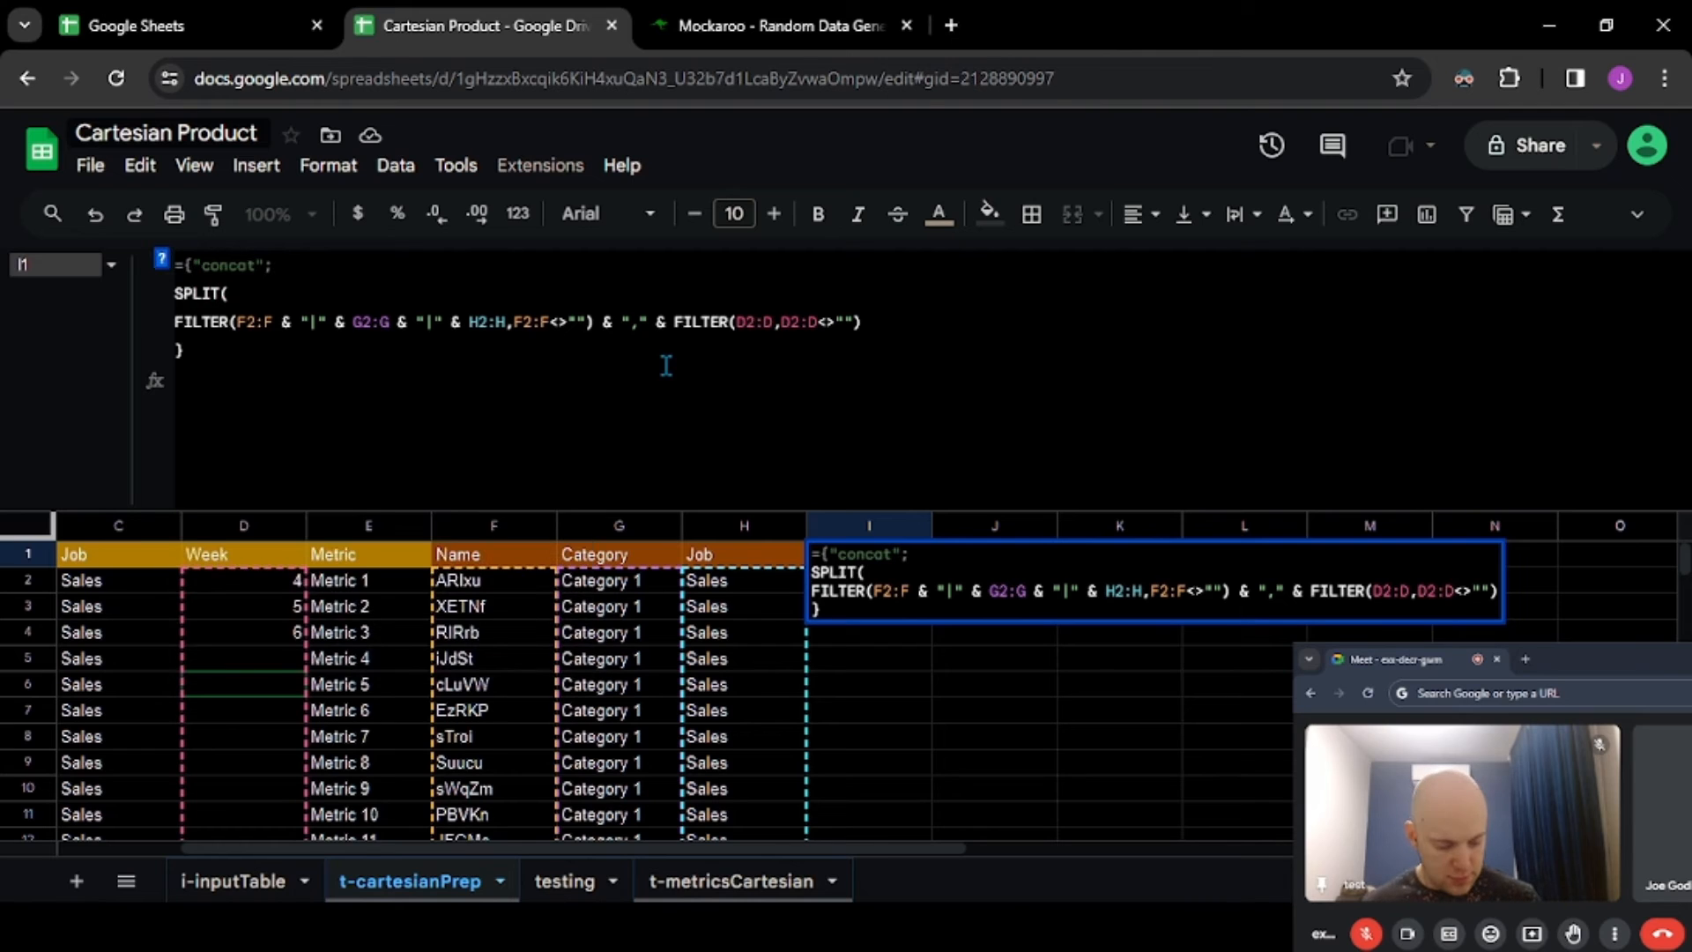
key(Down)
key(End)
key(Delete)
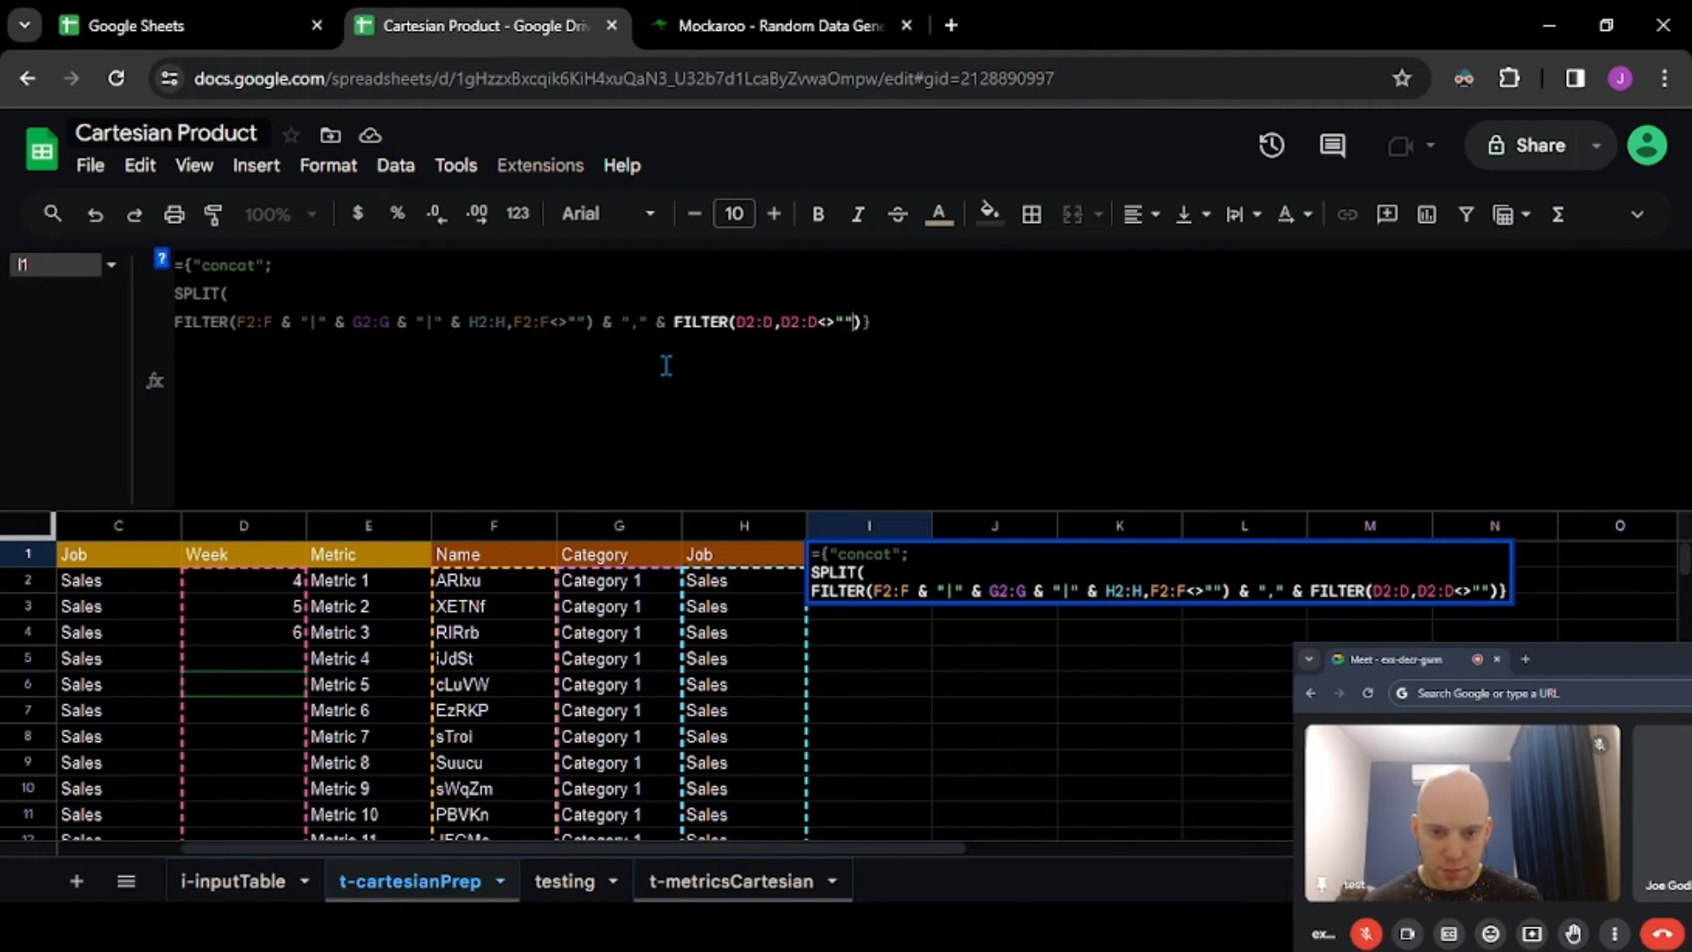
key(ctrl+Return)
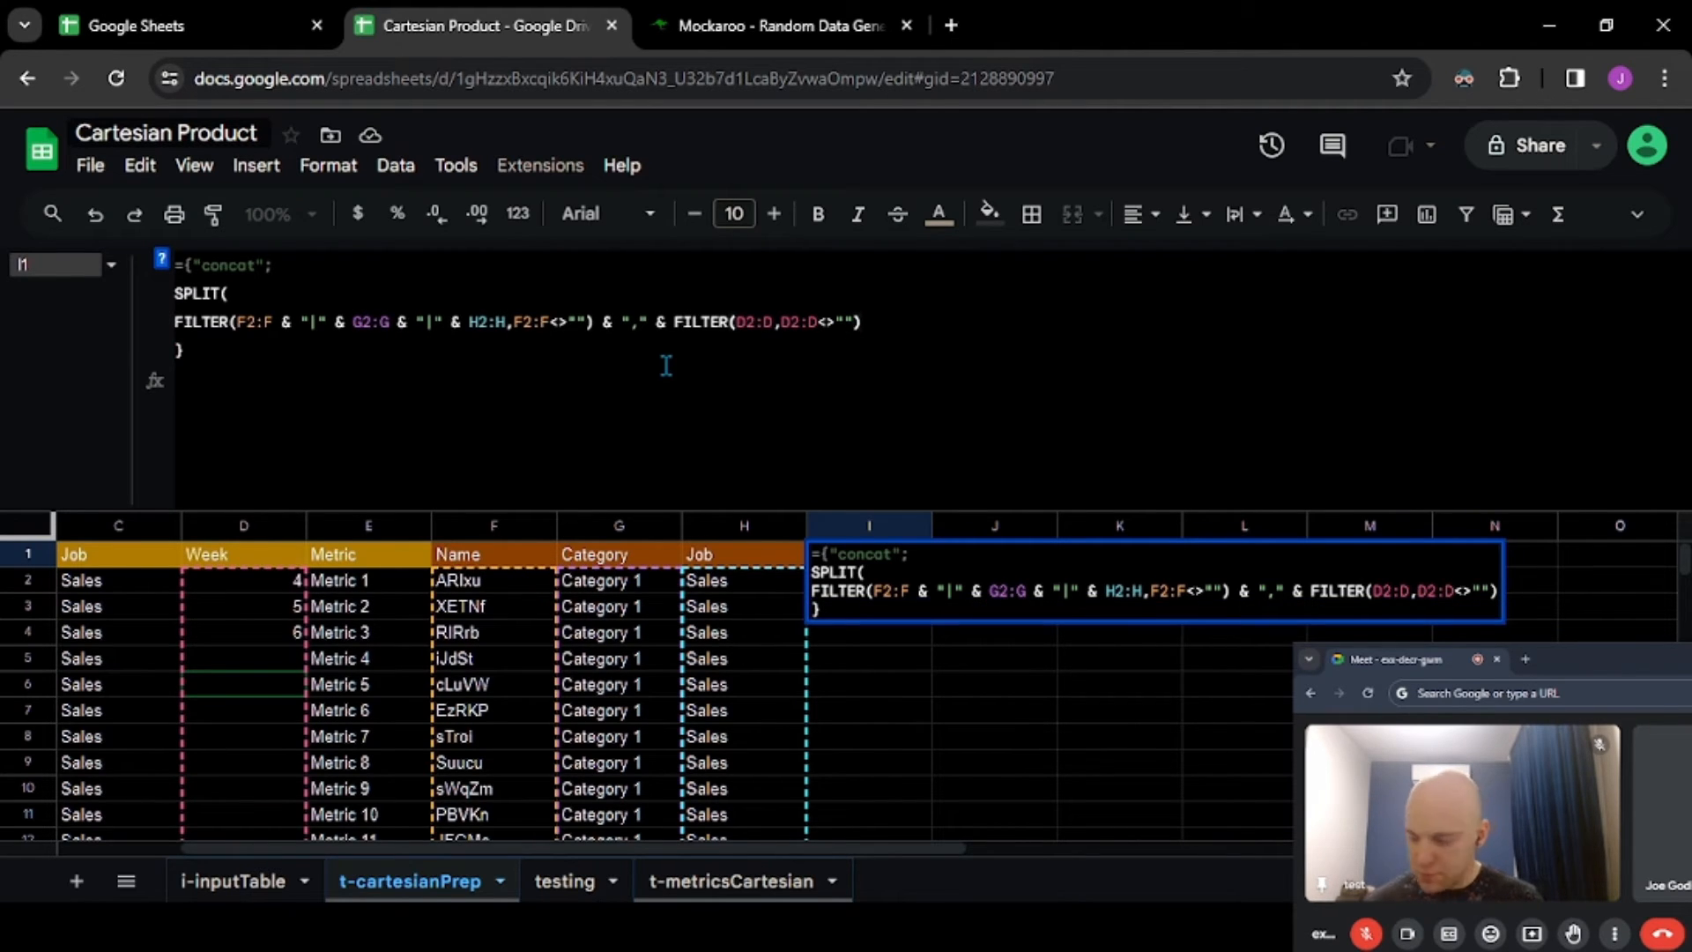
text(,"<")
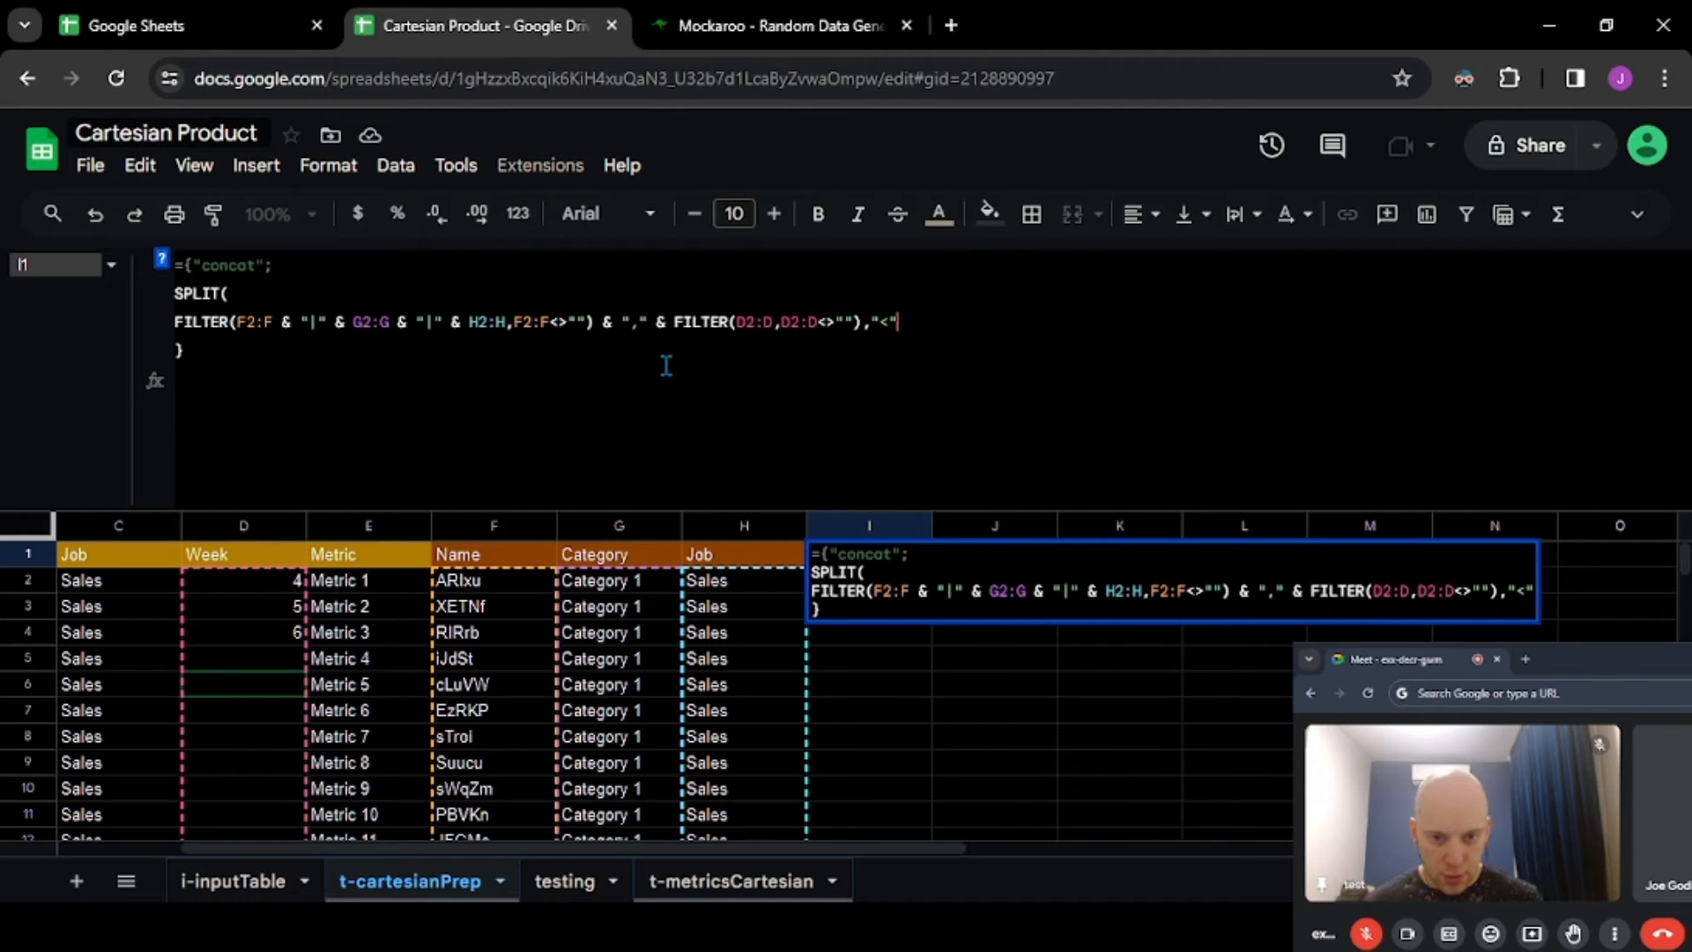
key(BackSpace)
key(BackSpace)
text(,"))
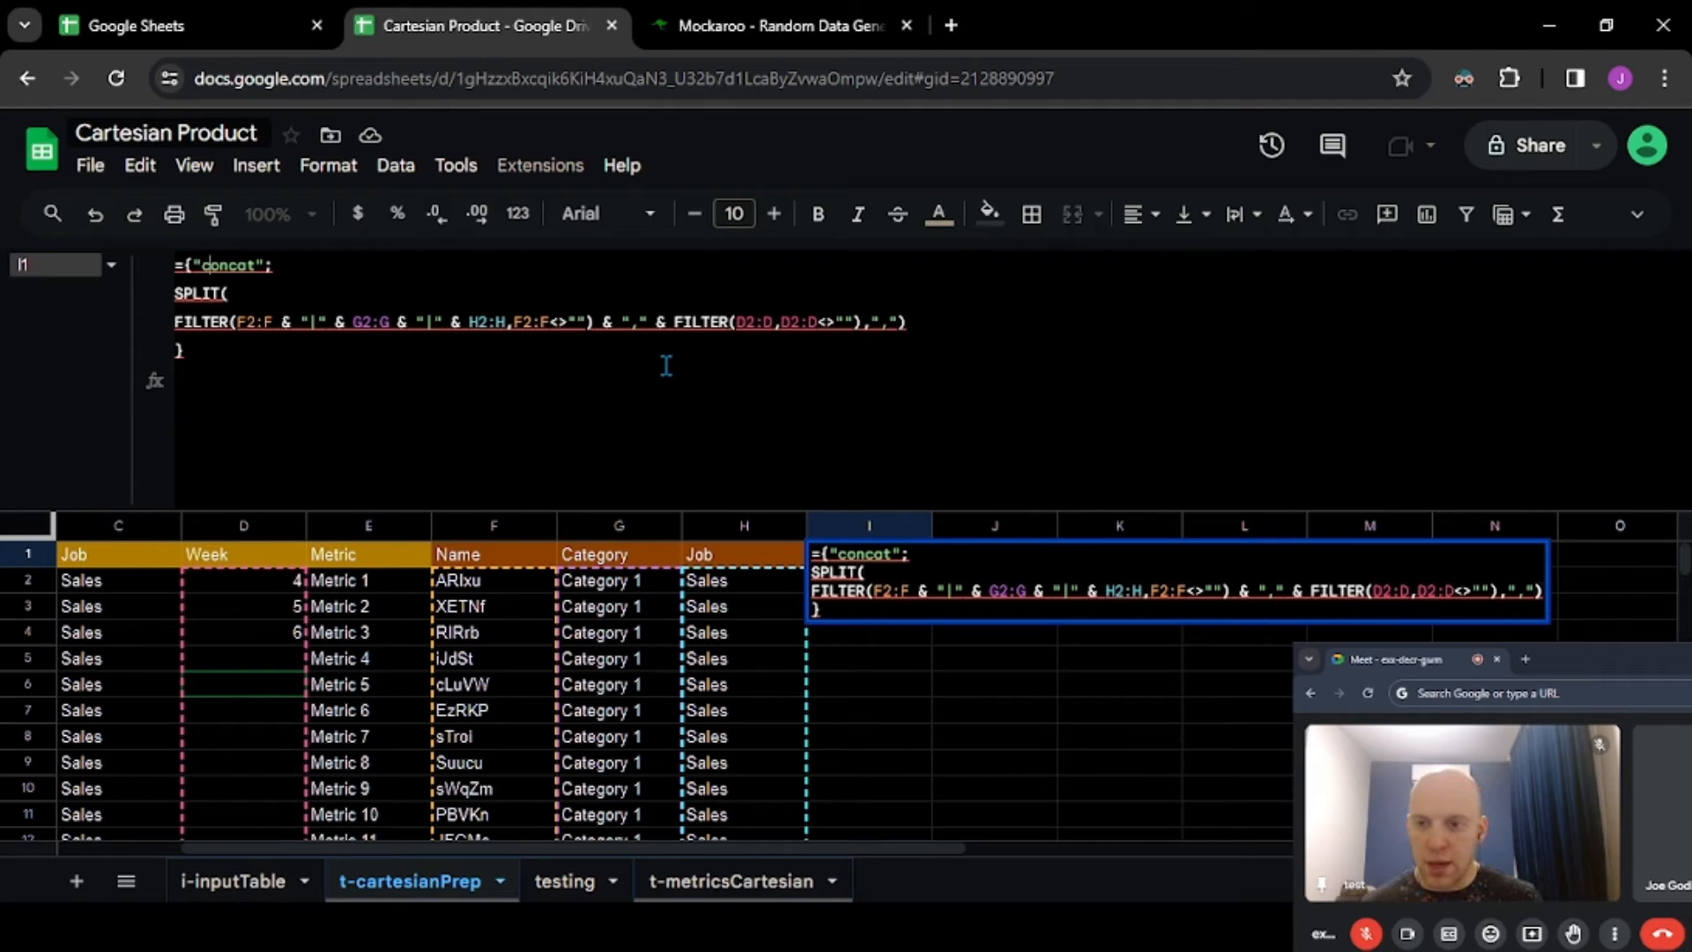
- Add a second heading "week" beside "concat" in the I1 array, commit the formula, and fit column I to its contents
key(Right)
key(Right)
key(Right)
text(,"")
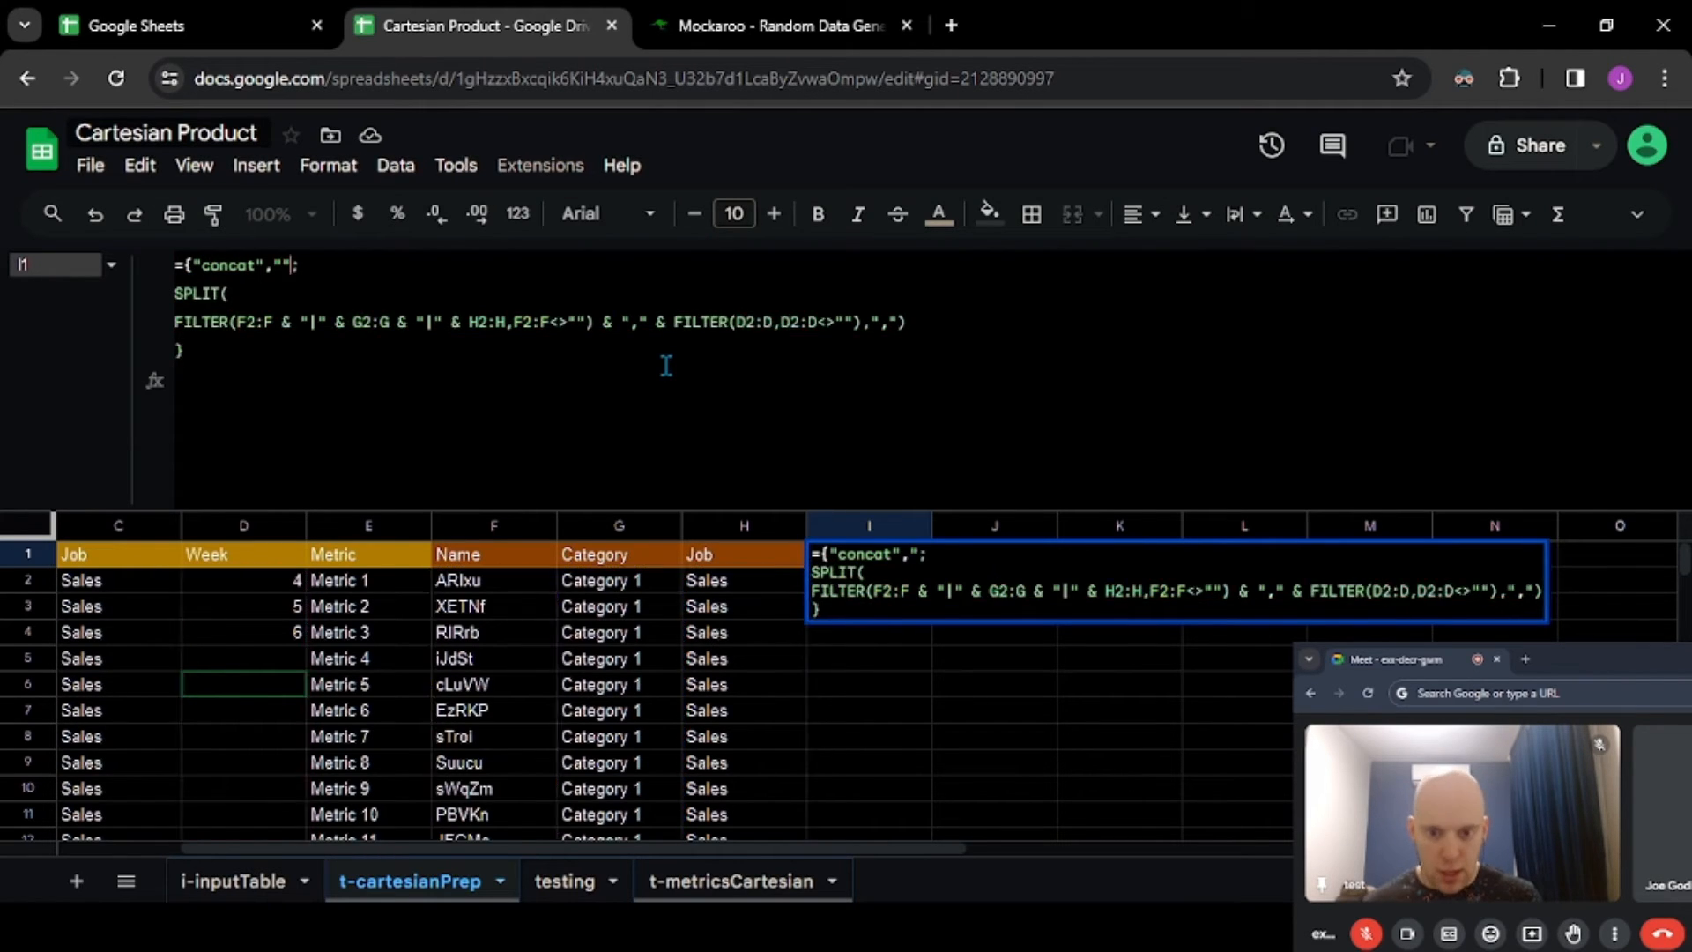
text(week)
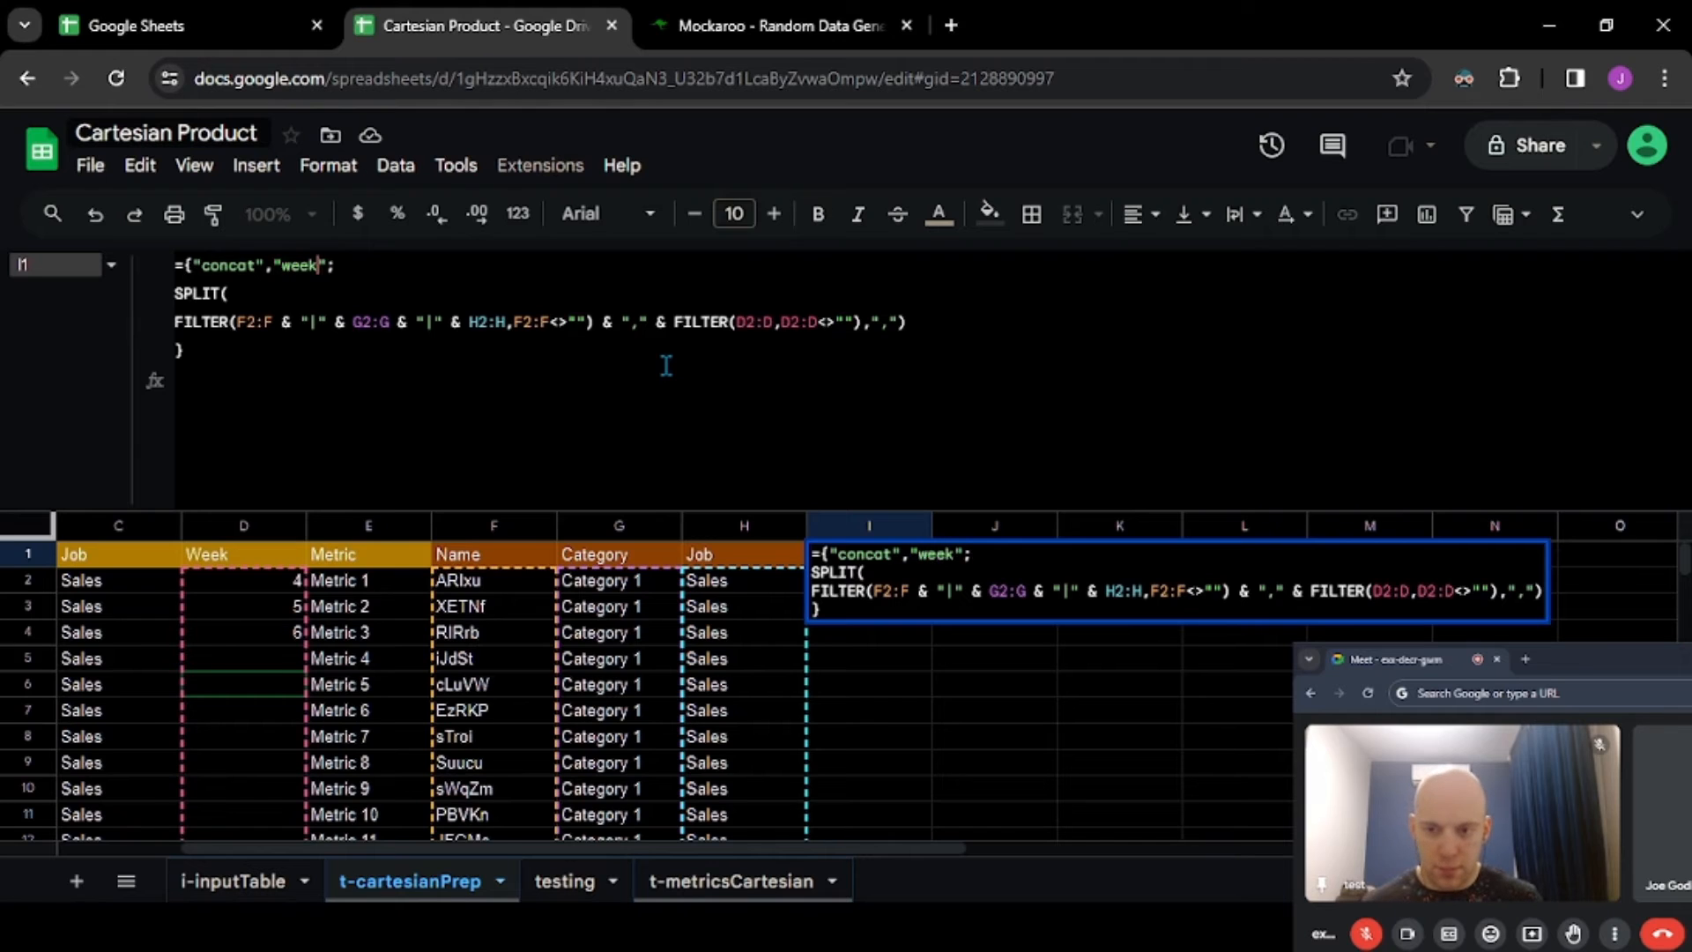
key(Return)
key(Down)
key(Up)
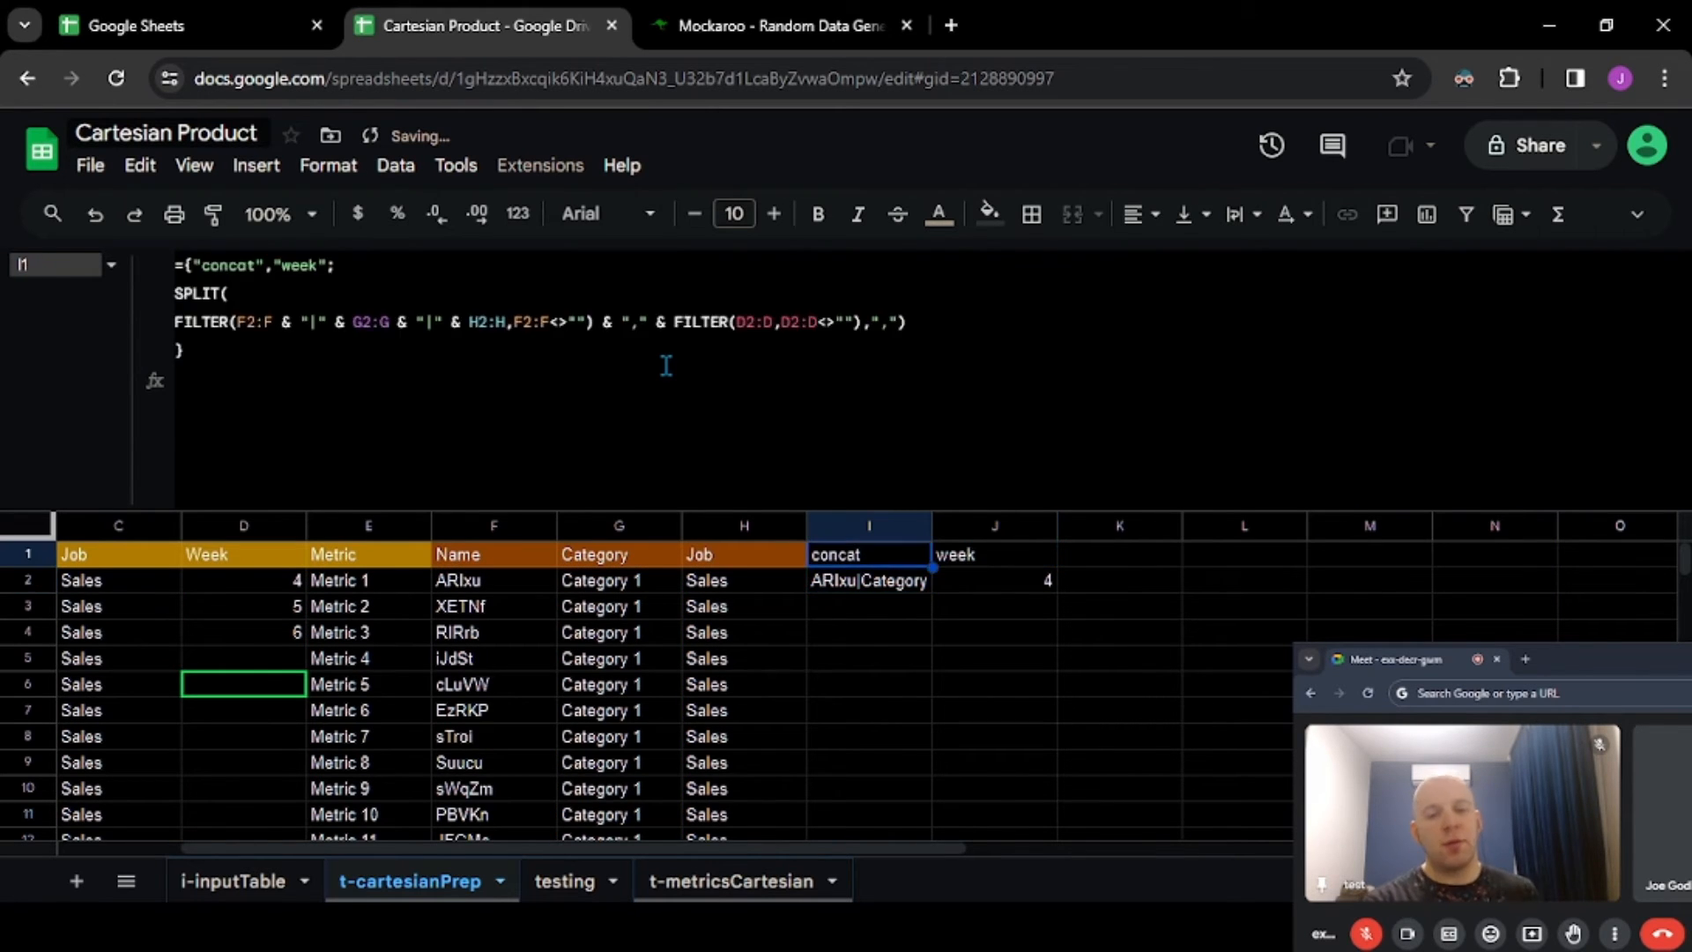
key(Down)
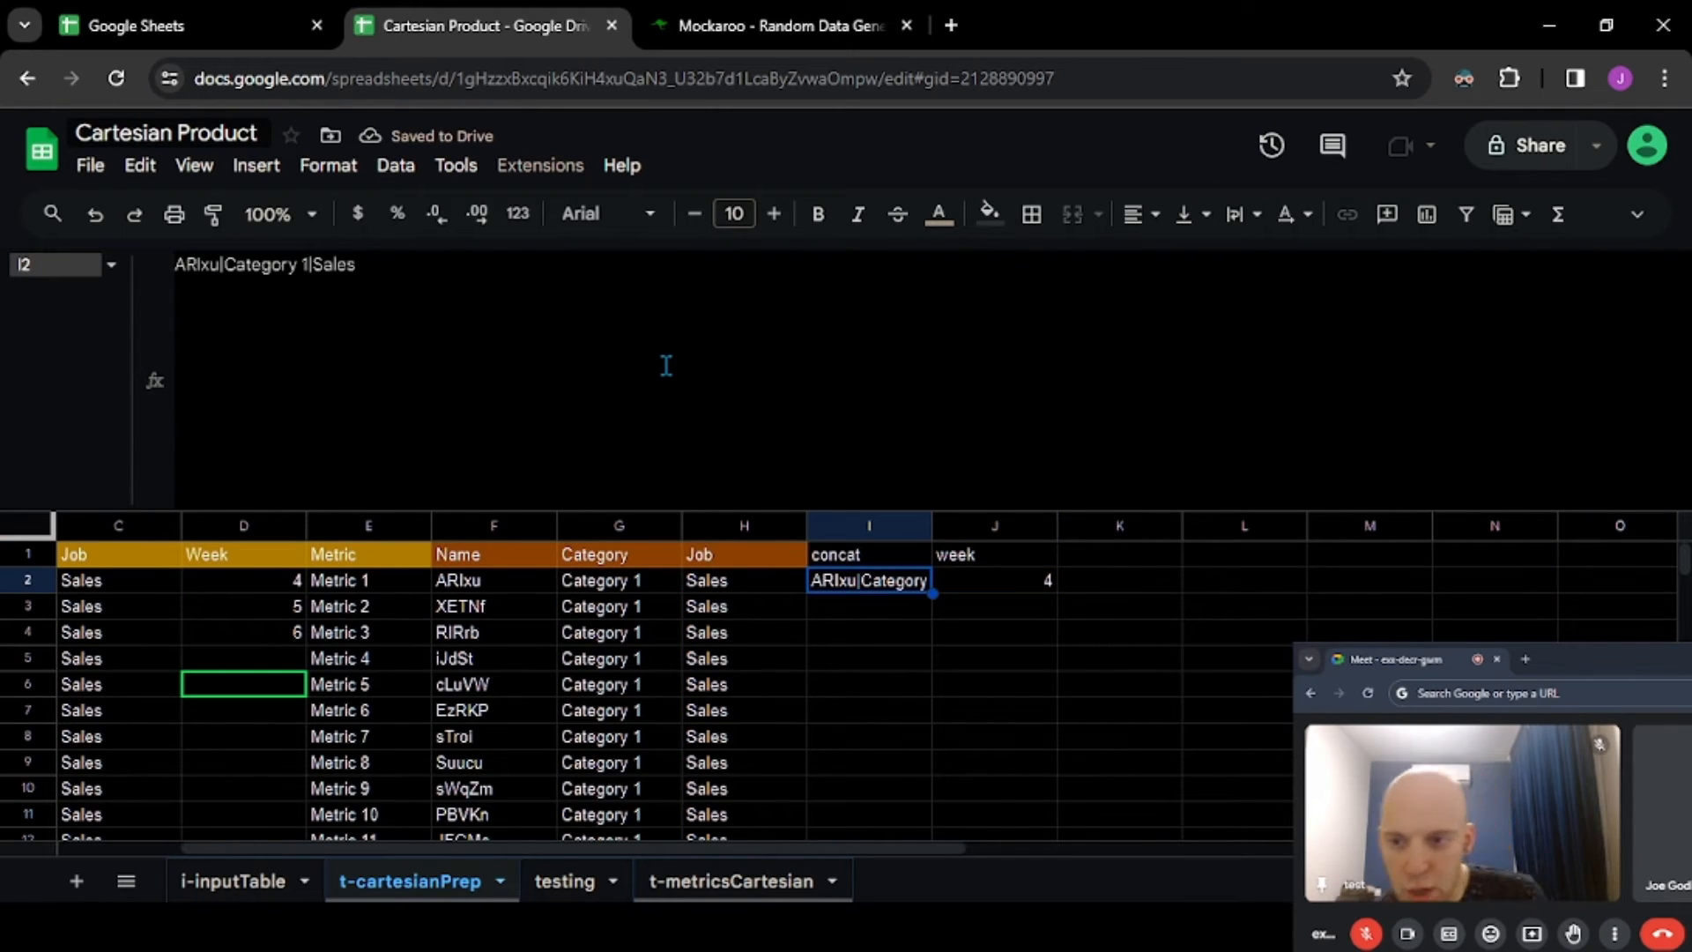
double_click(932, 525)
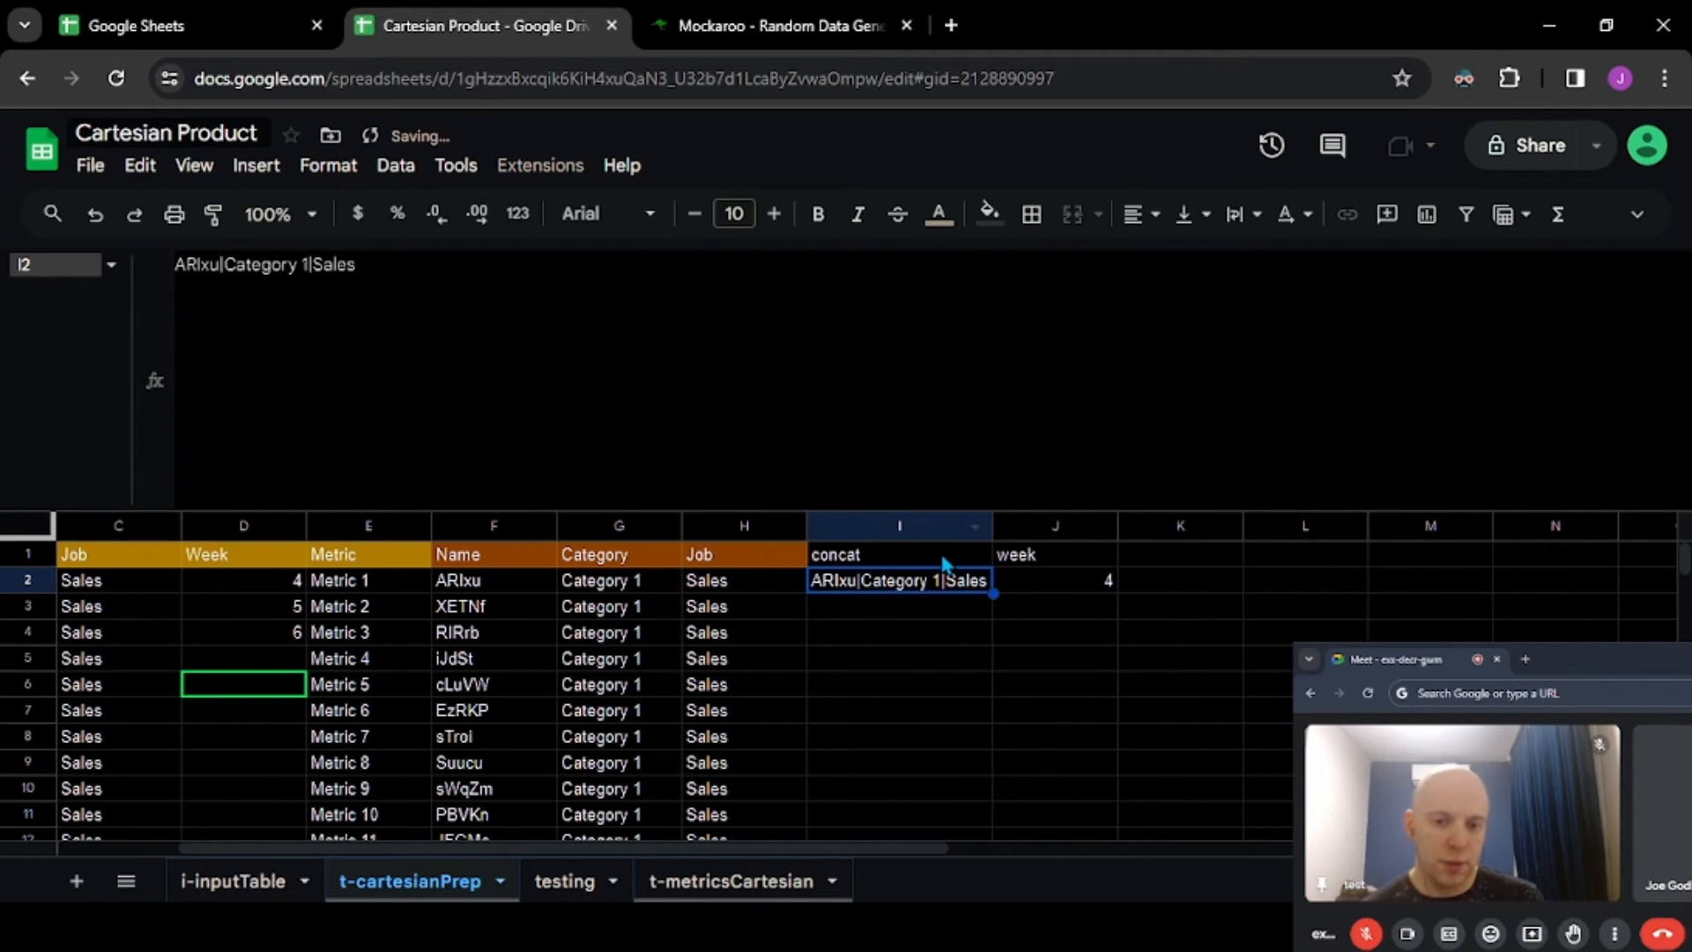
- Wrap the SPLIT in the I1 formula in ARRAYFORMULA and commit it
click(943, 564)
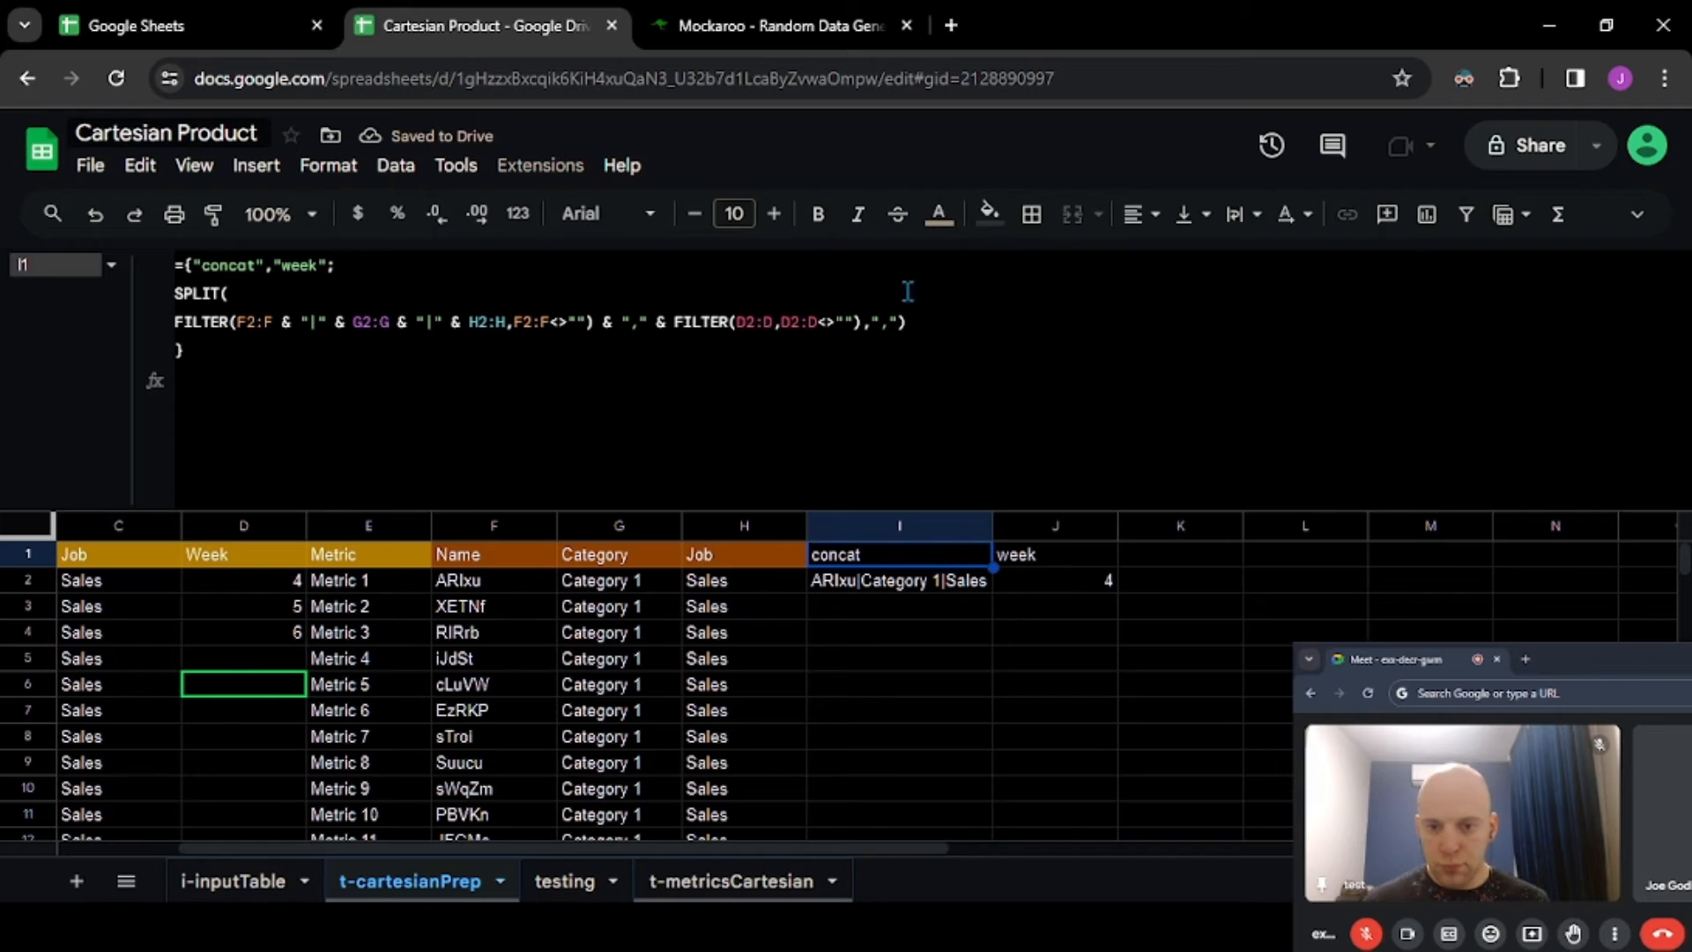
click(977, 364)
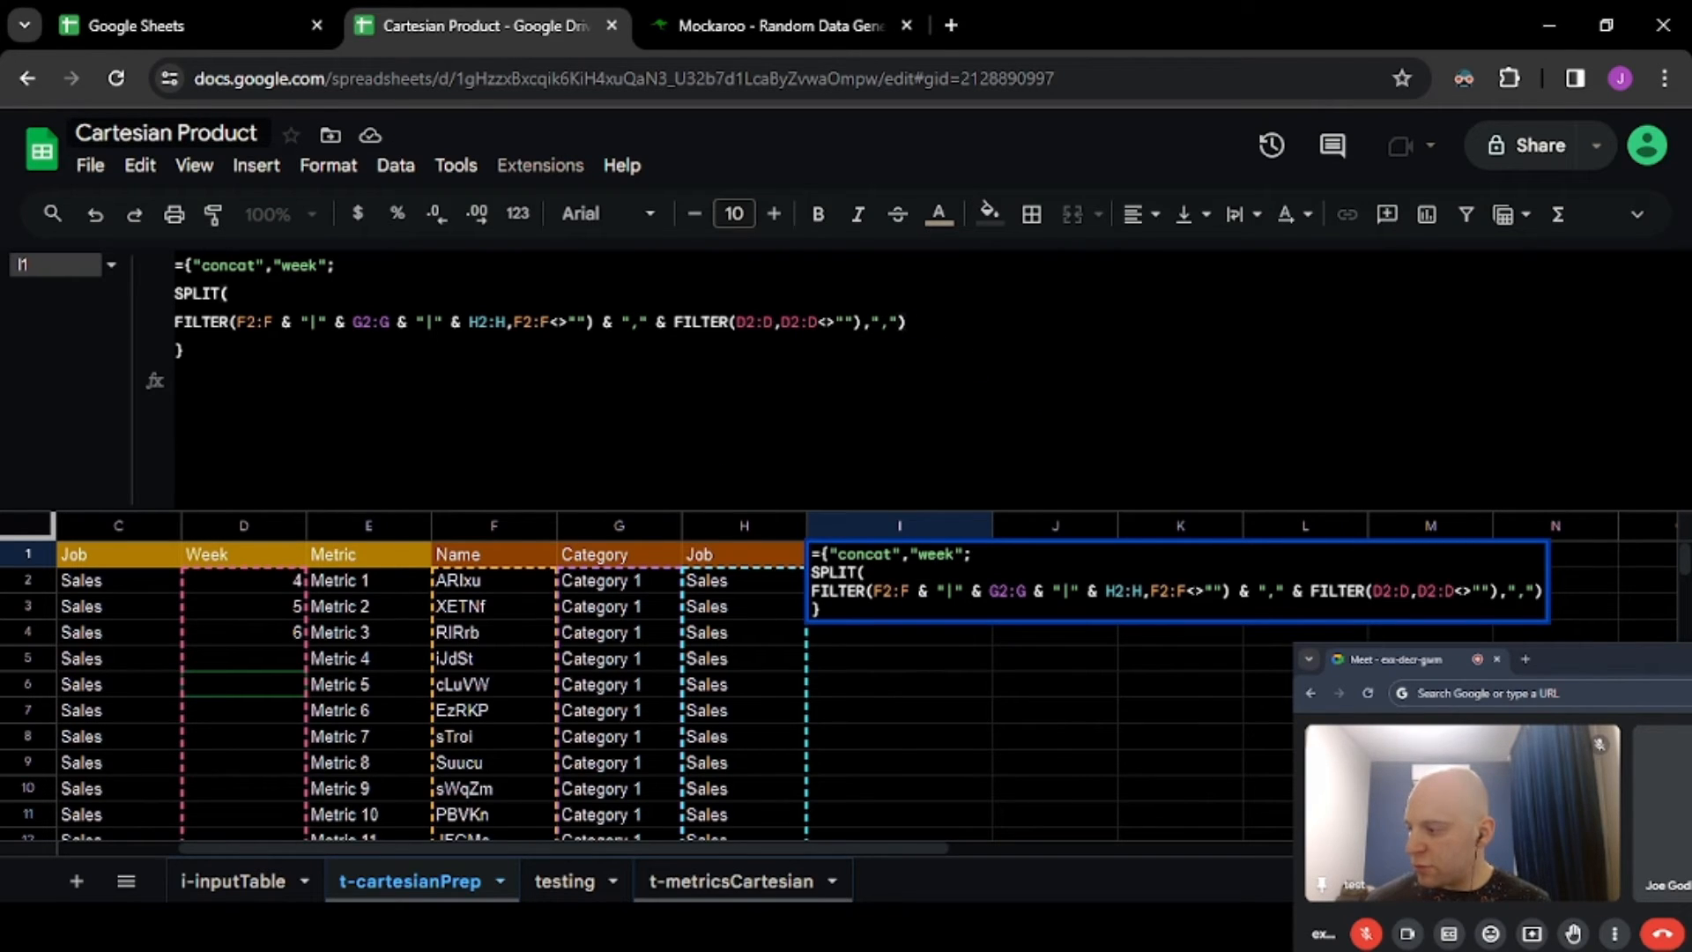
click(259, 295)
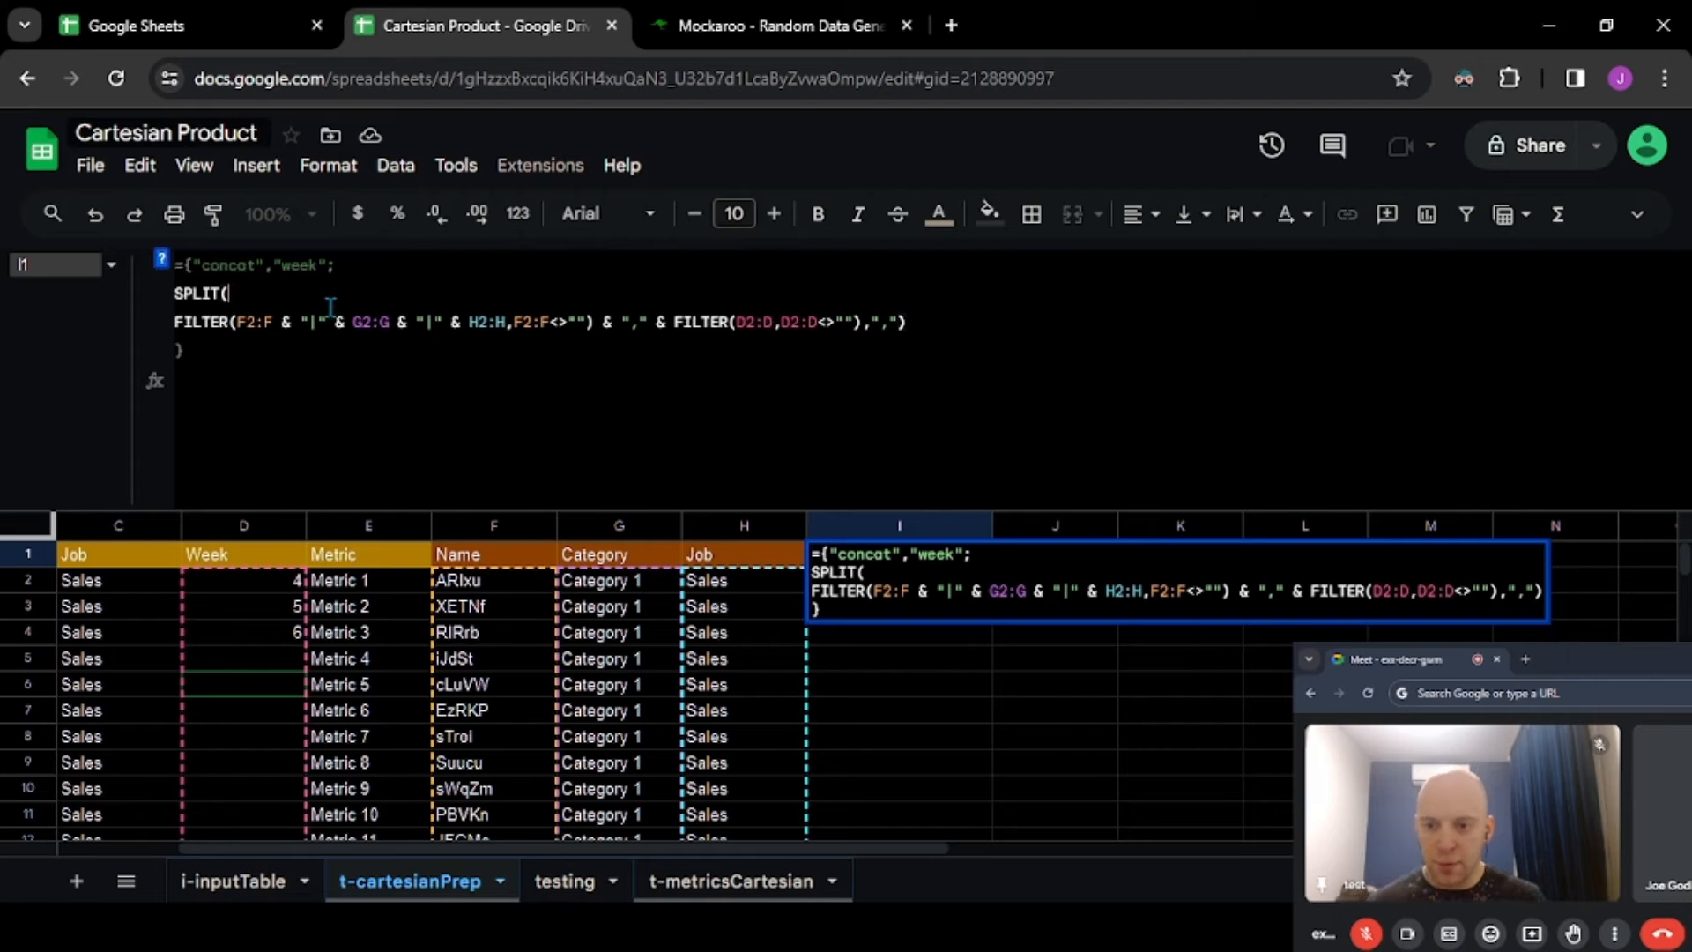
text(ARR()
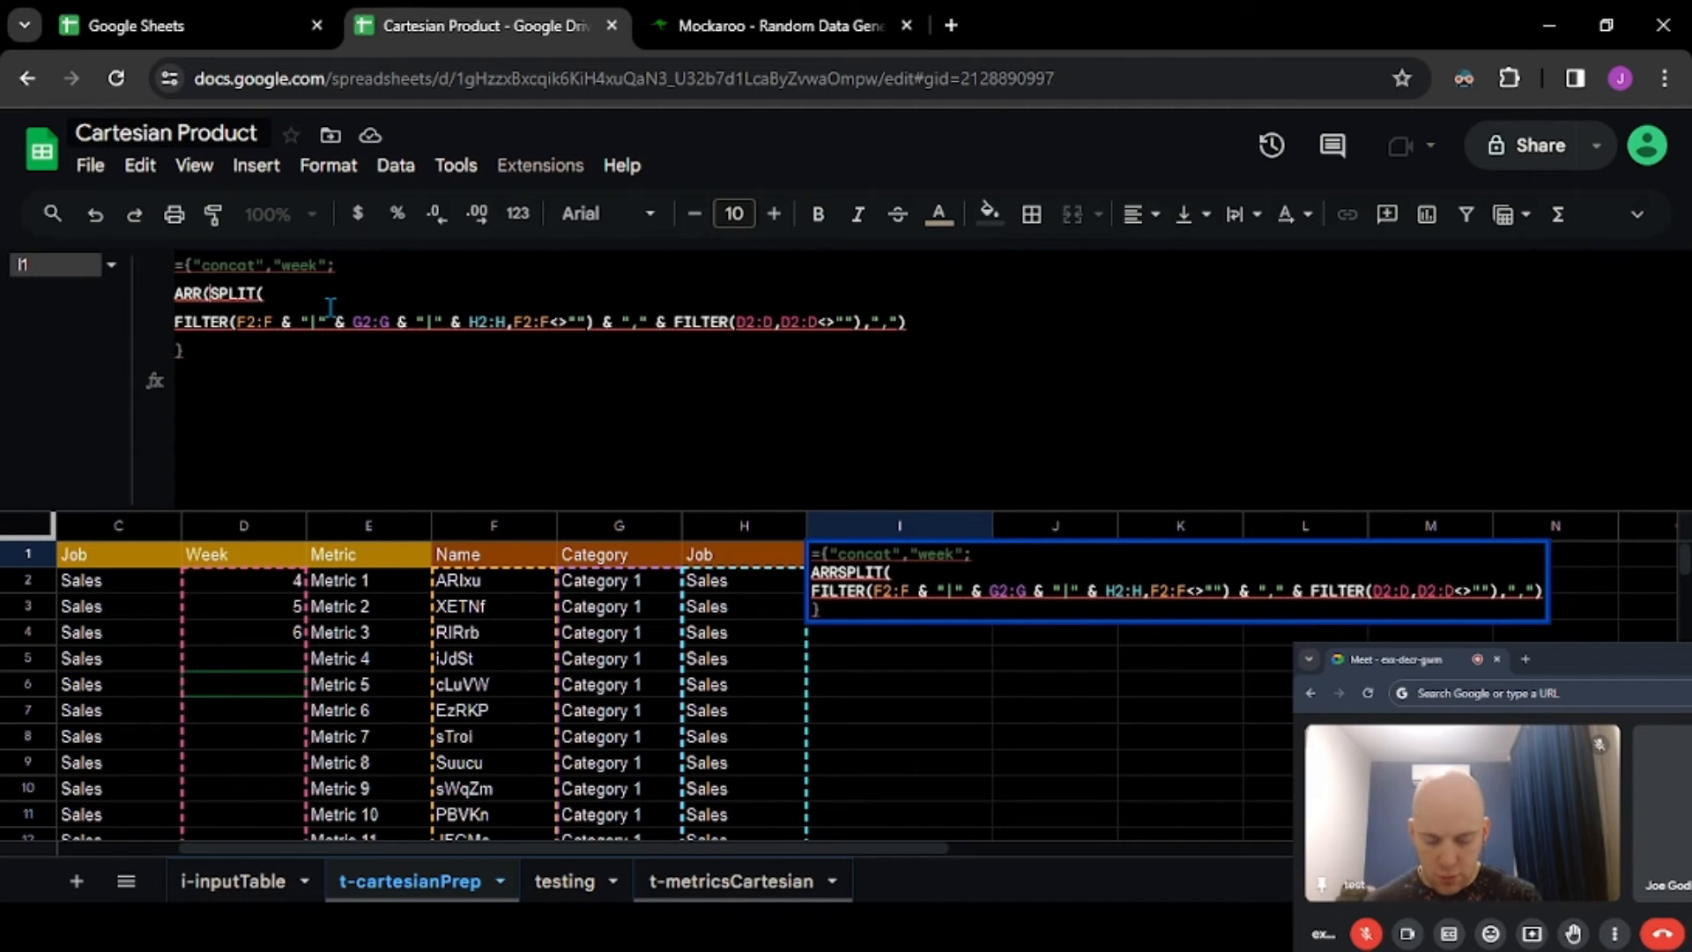
key(Tab)
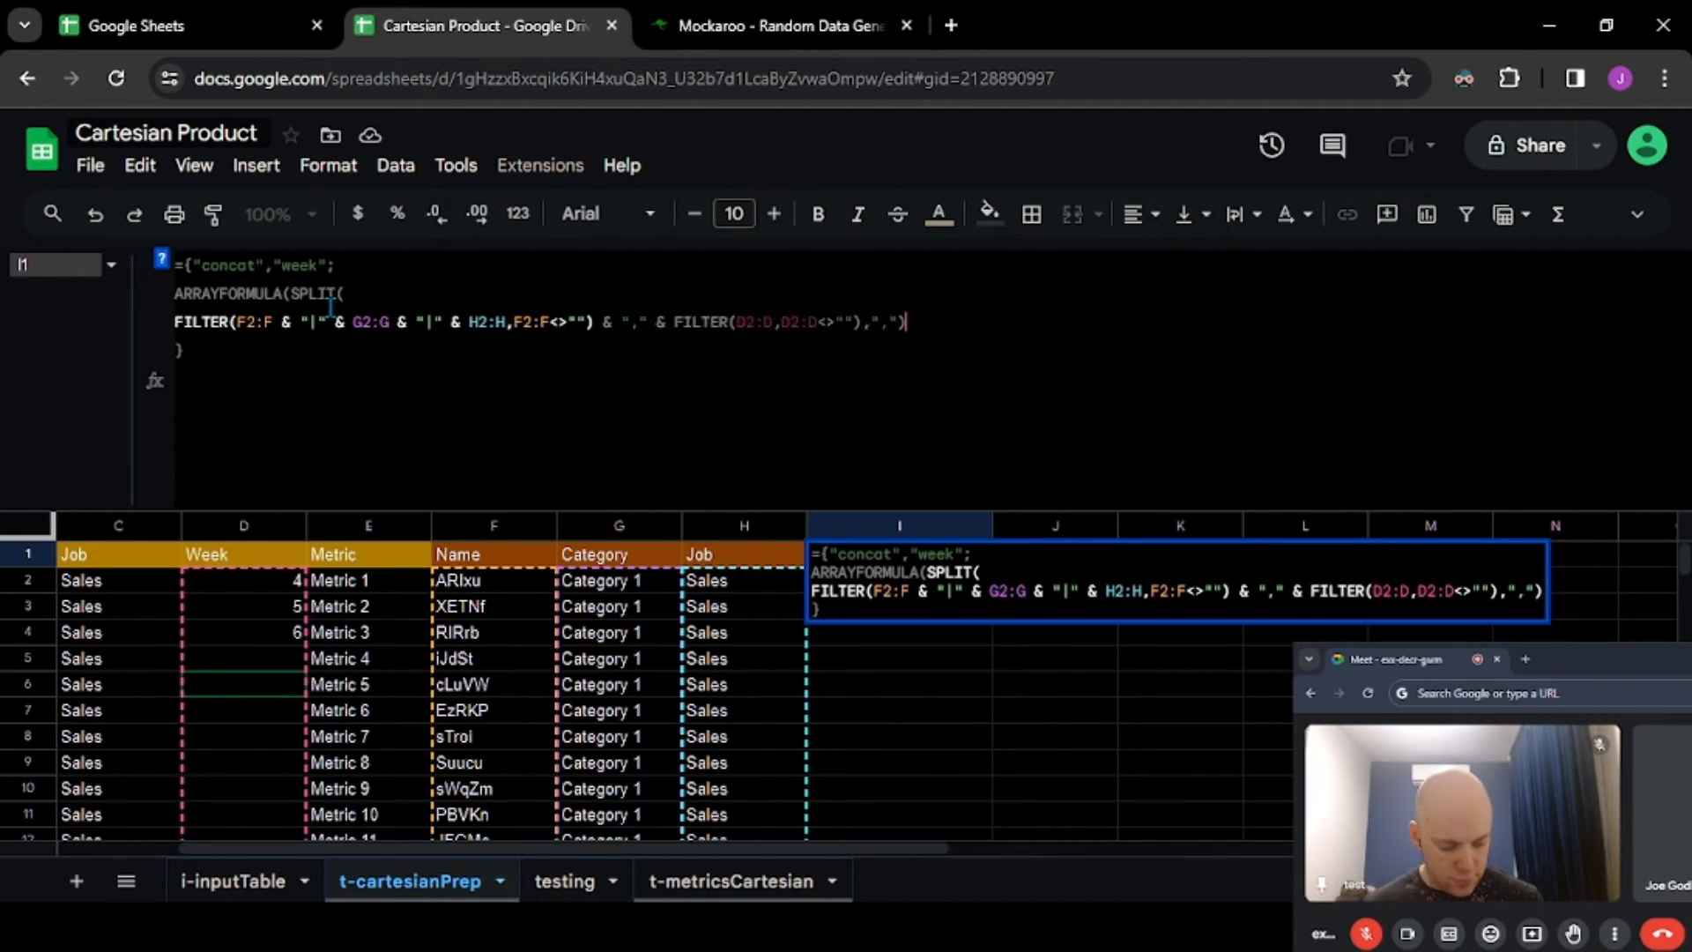
key(Return)
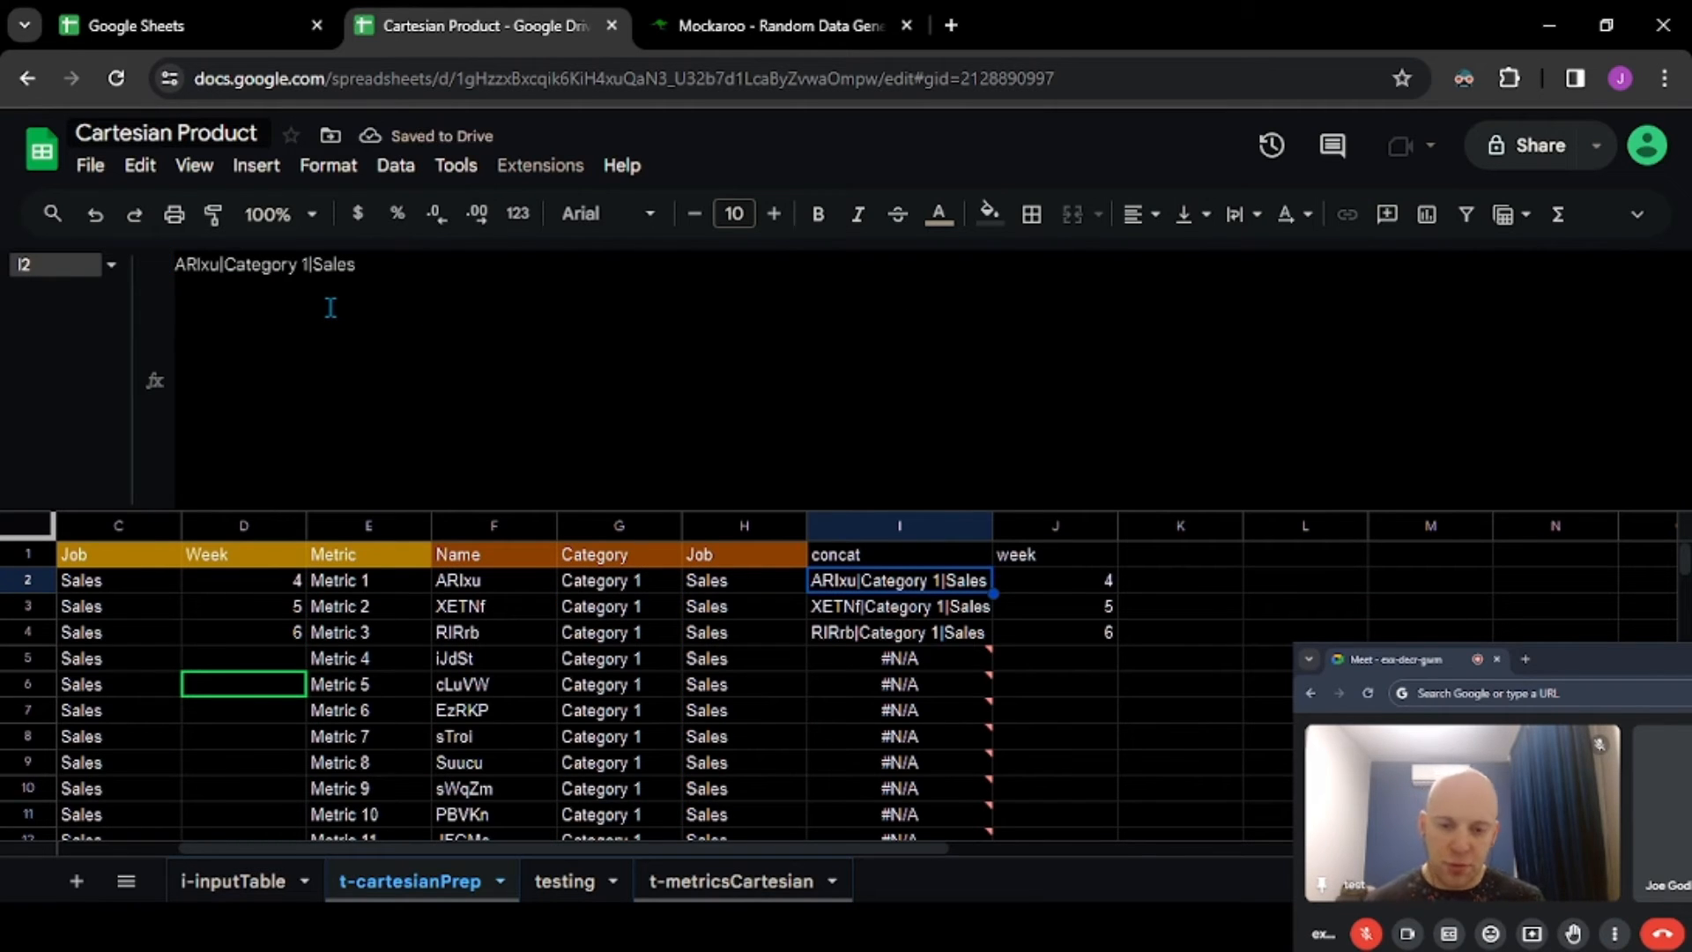
- Wrap FILTER(D2:D,D2:D<>"") in the I1 formula in TRANSPOSE and commit it
key(Up)
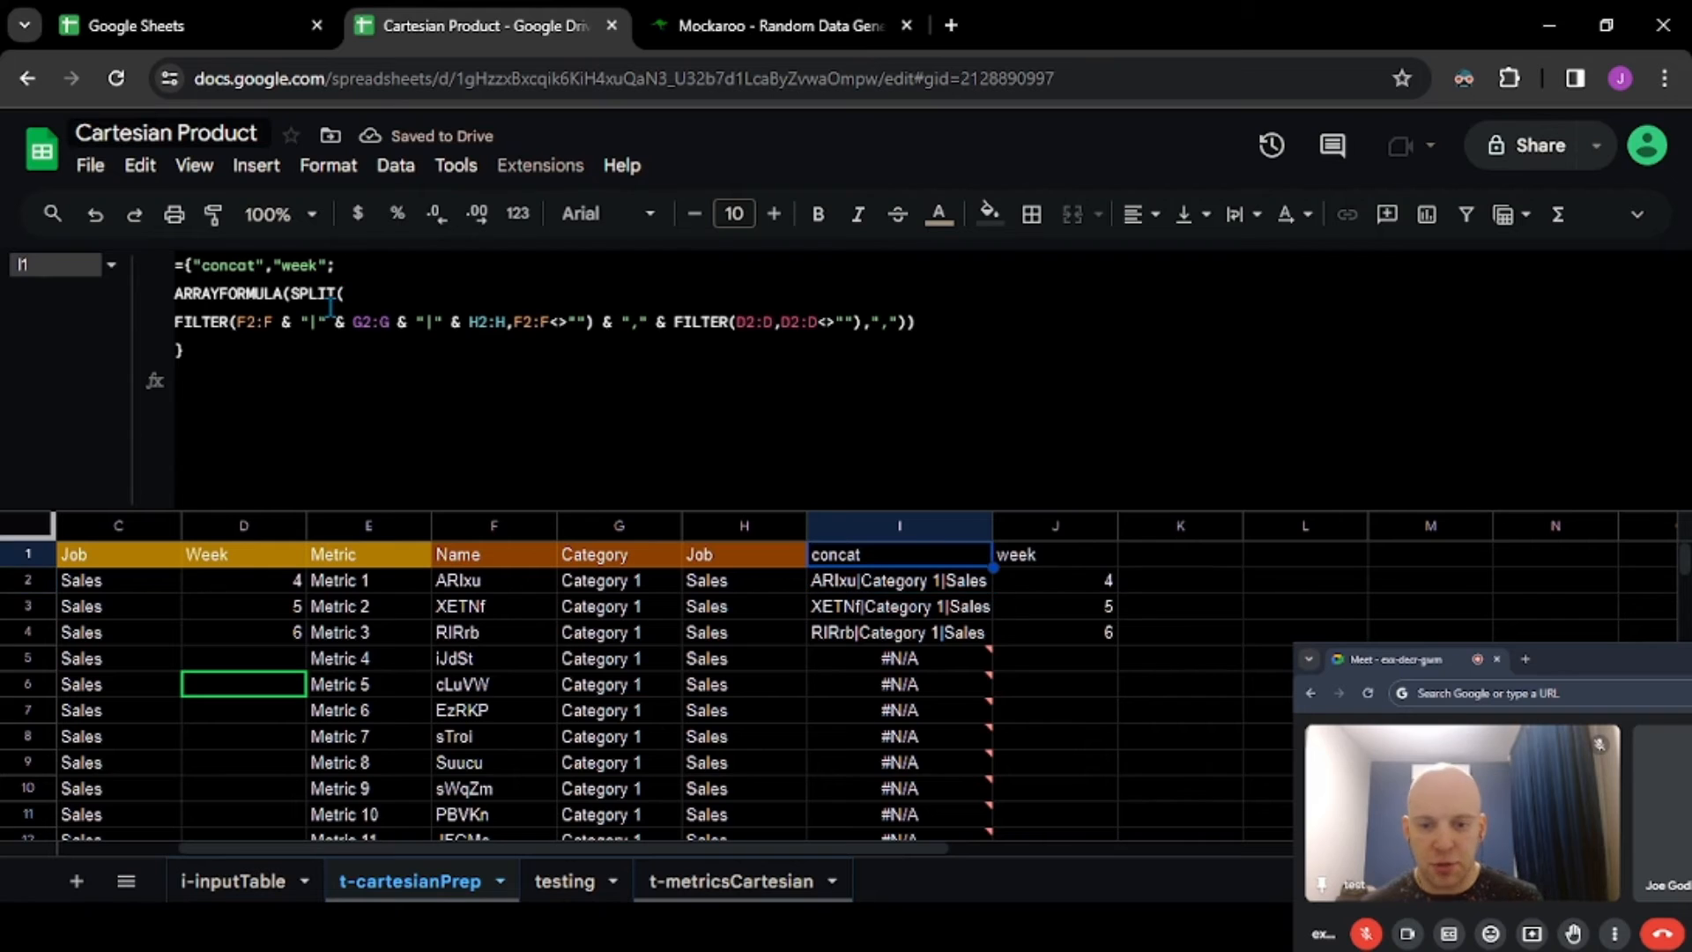
click(676, 328)
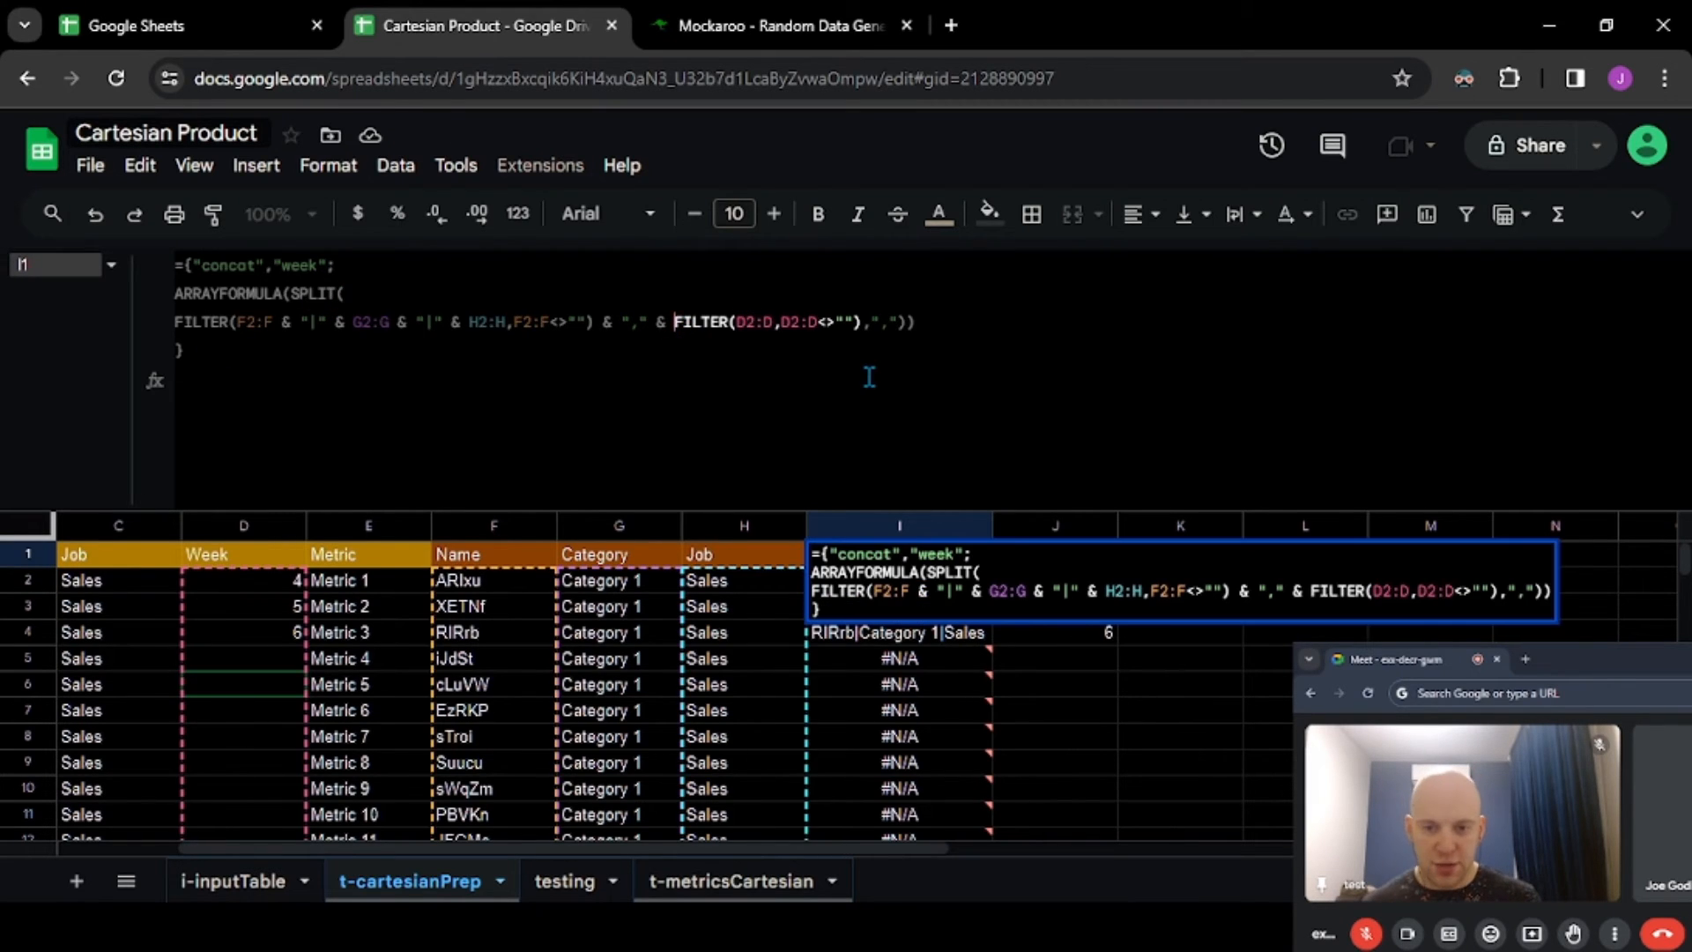
text(TRANSPOSE)
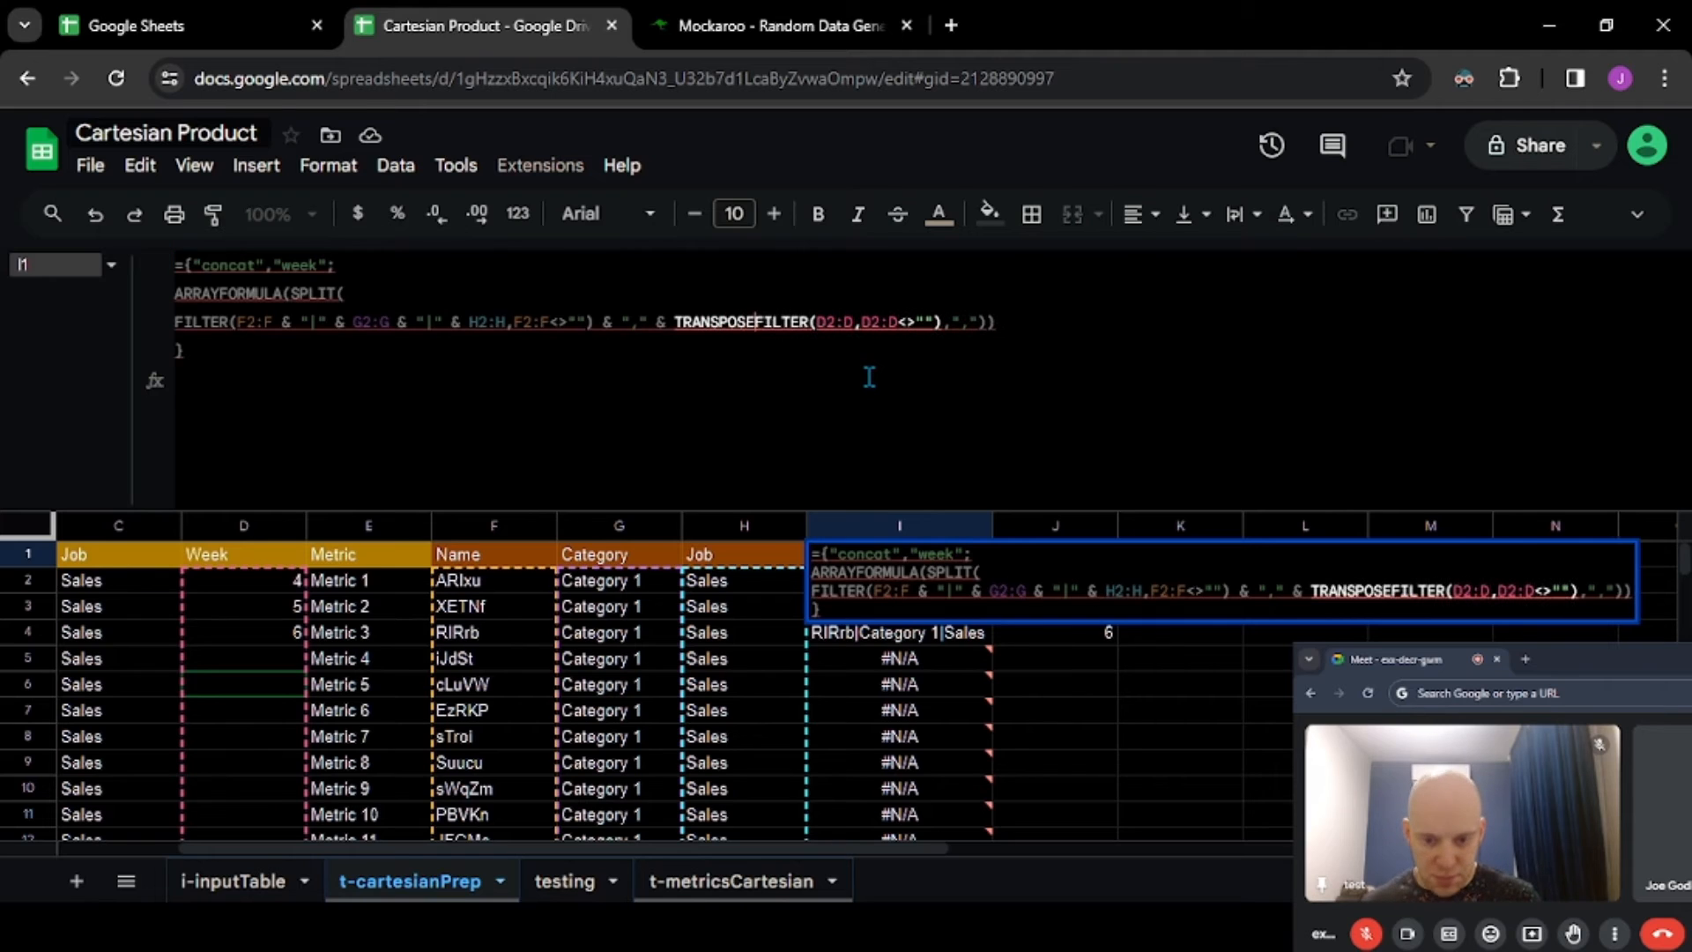
key(ctrl+shift+Left)
text(TRANSPOSE)
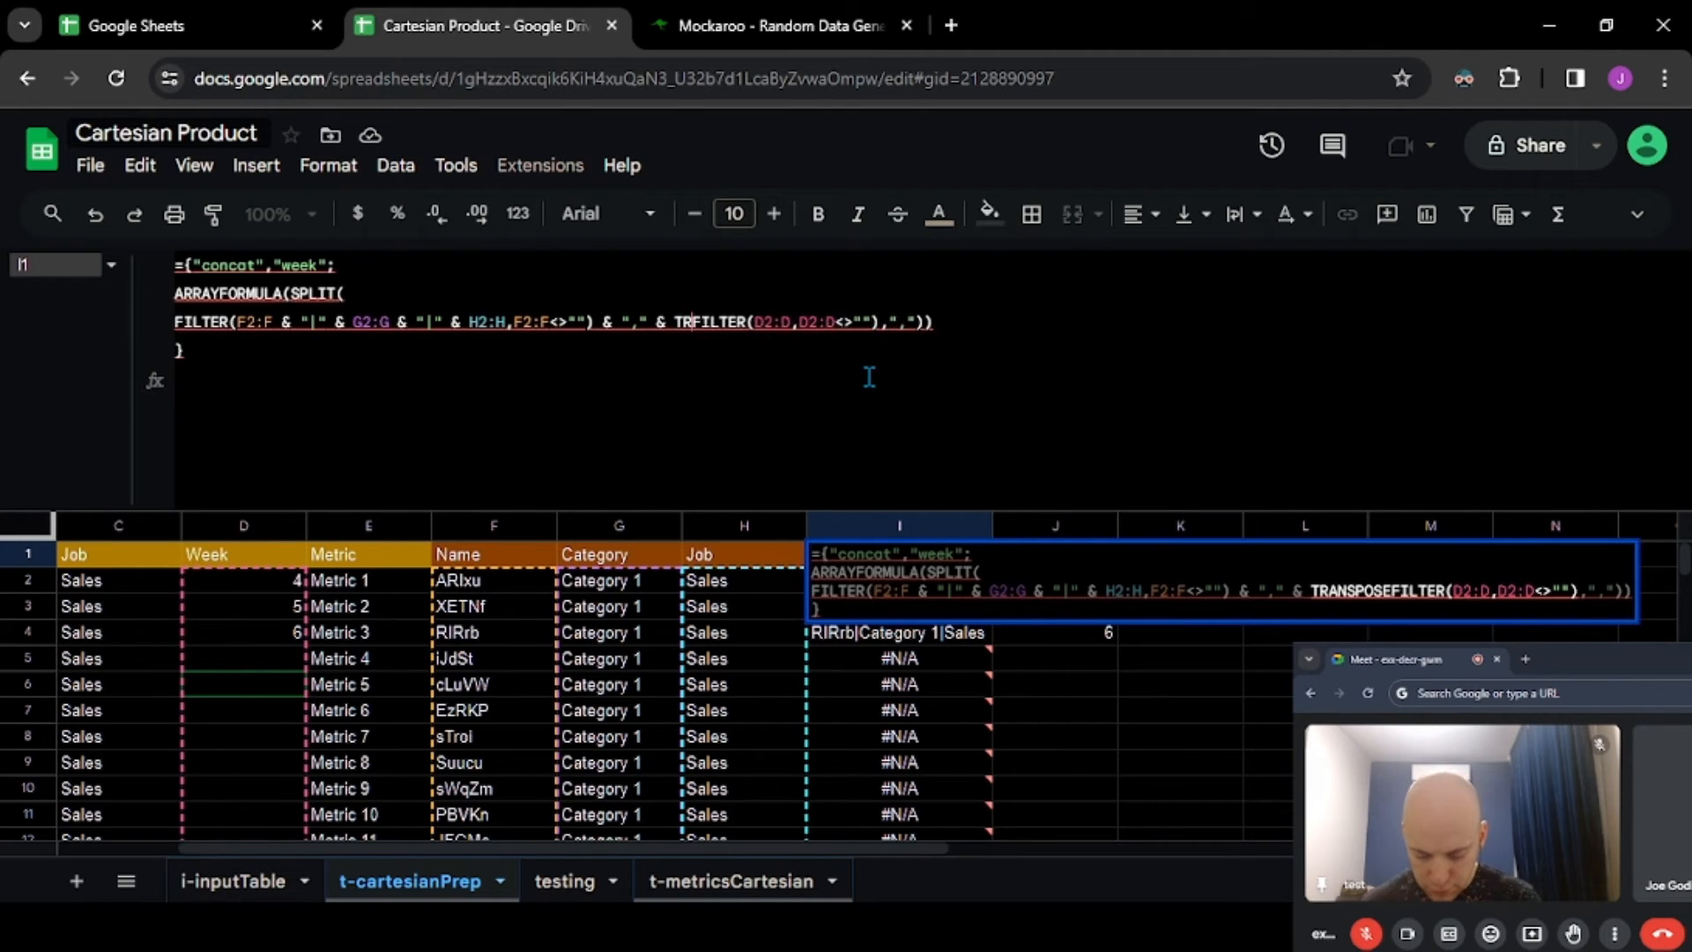
text(()
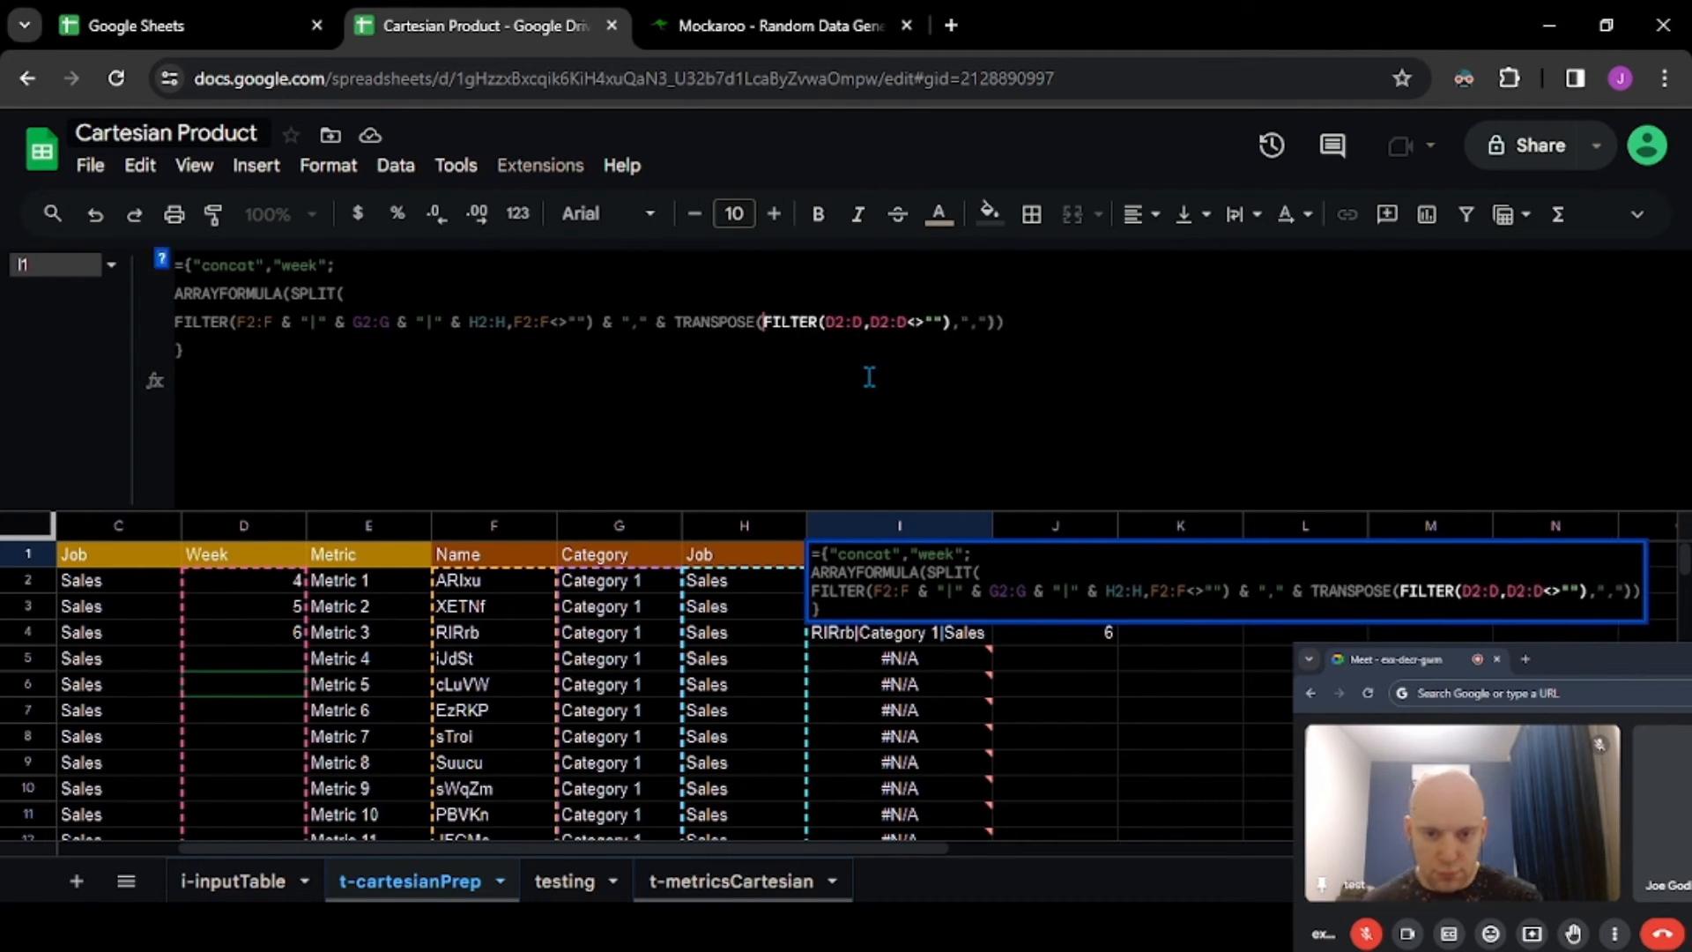
key(ctrl+Right)
key(ctrl+Left)
key(Right)
key(Right)
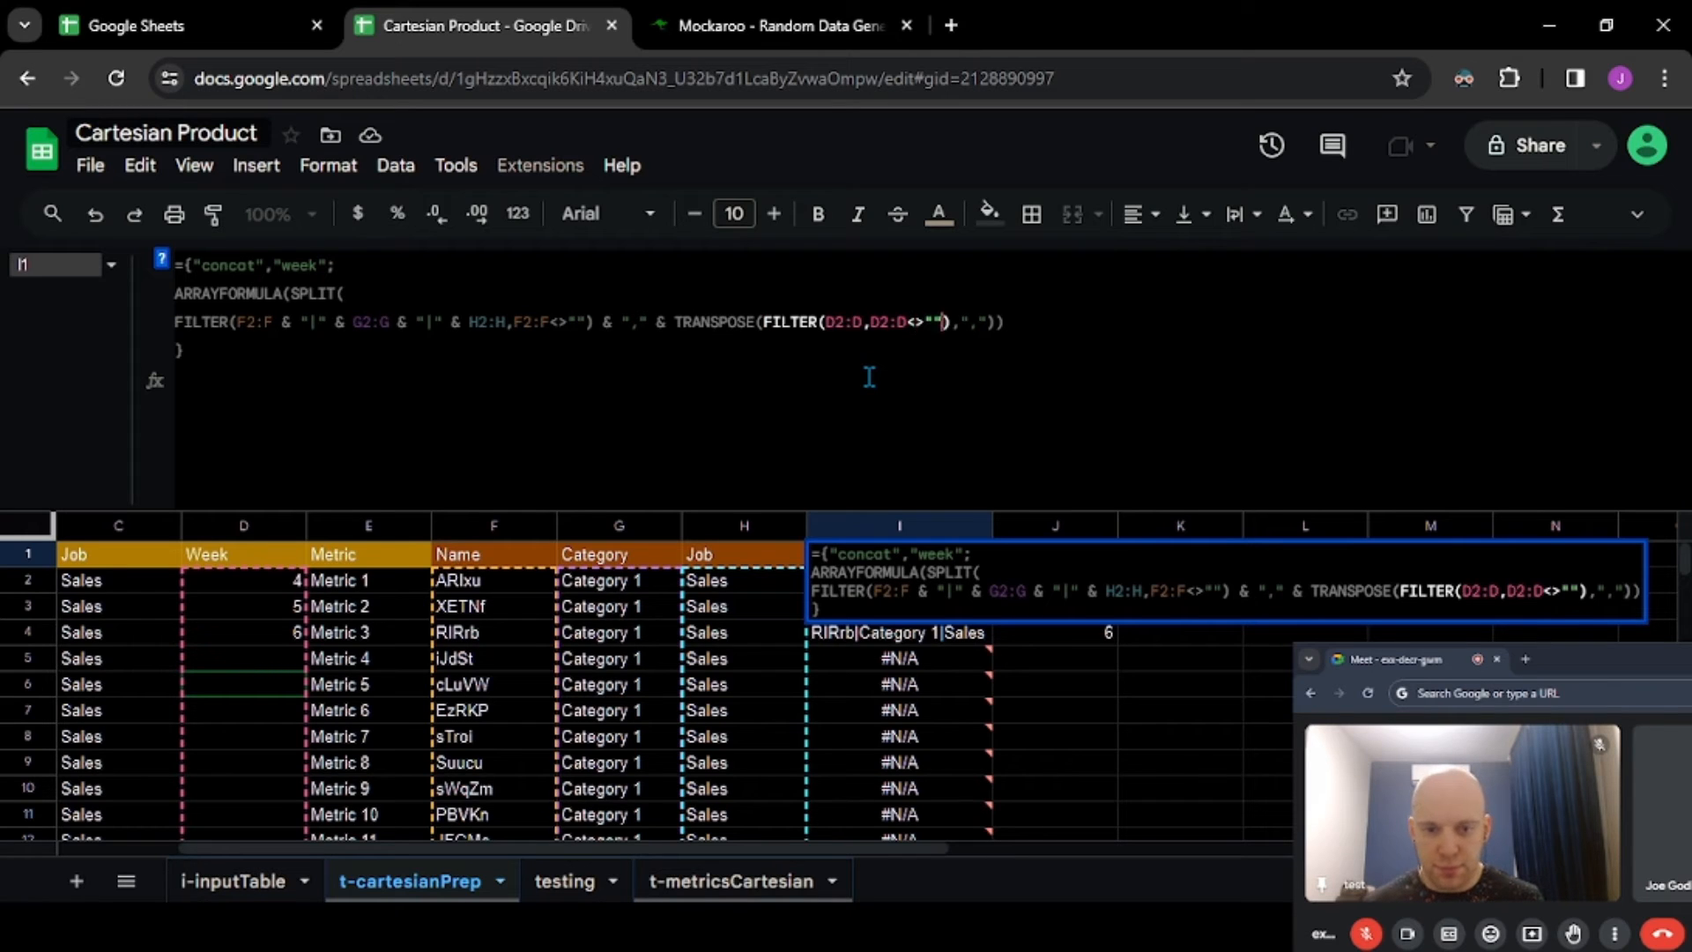
key(Right)
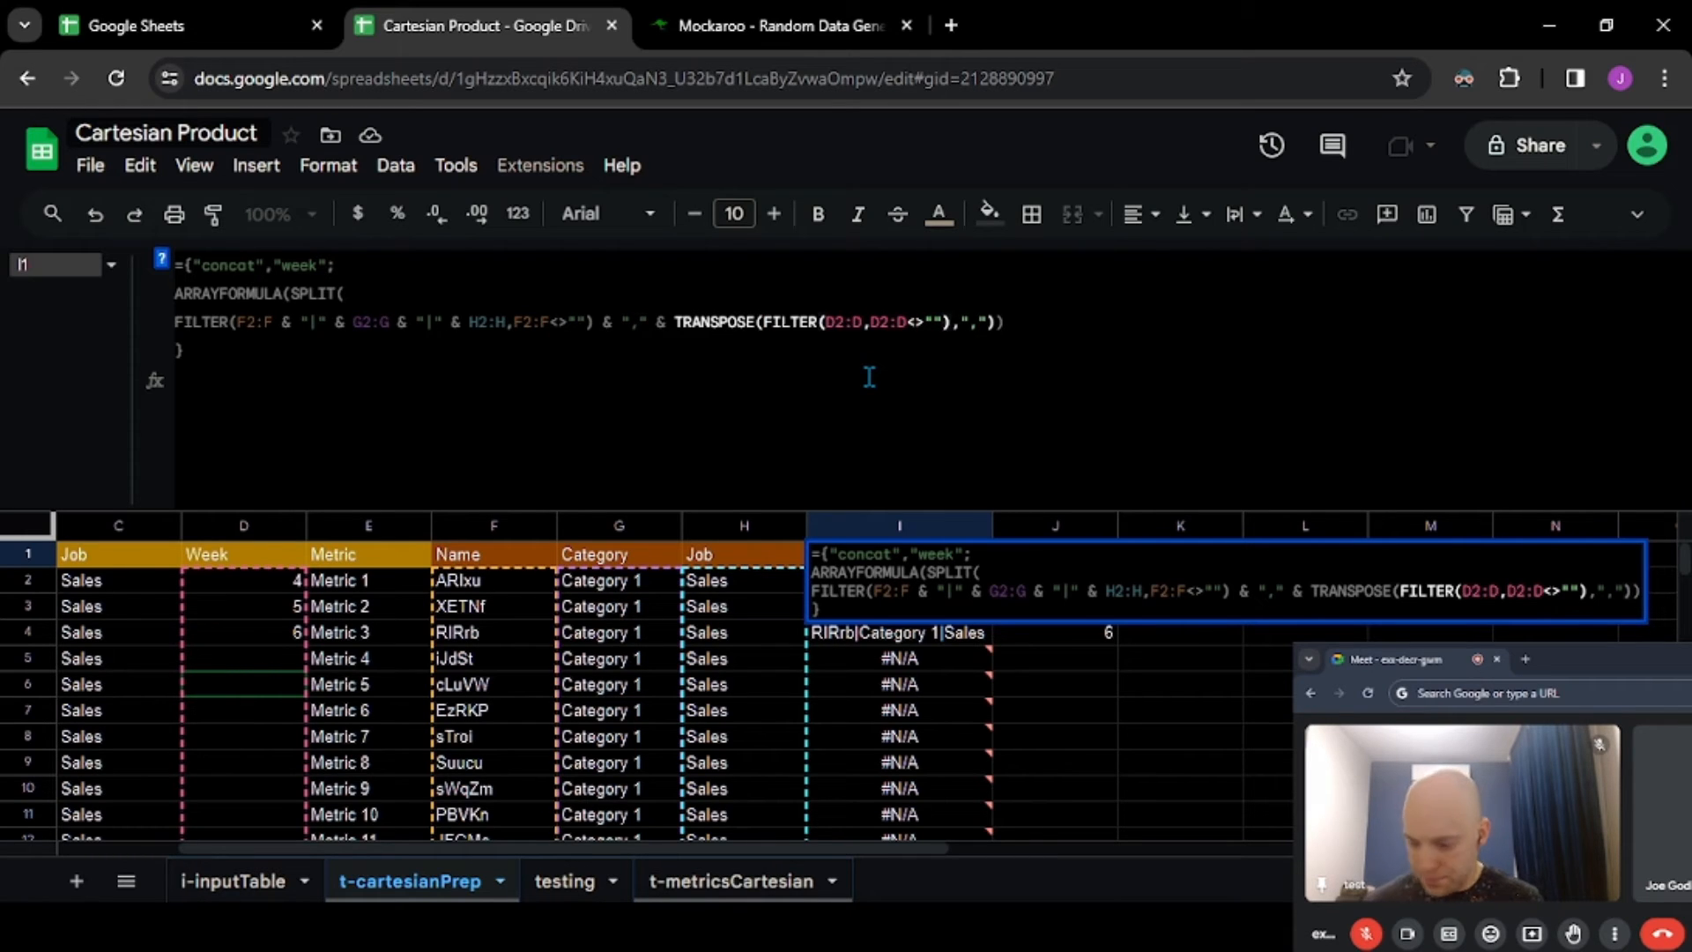
key(Return)
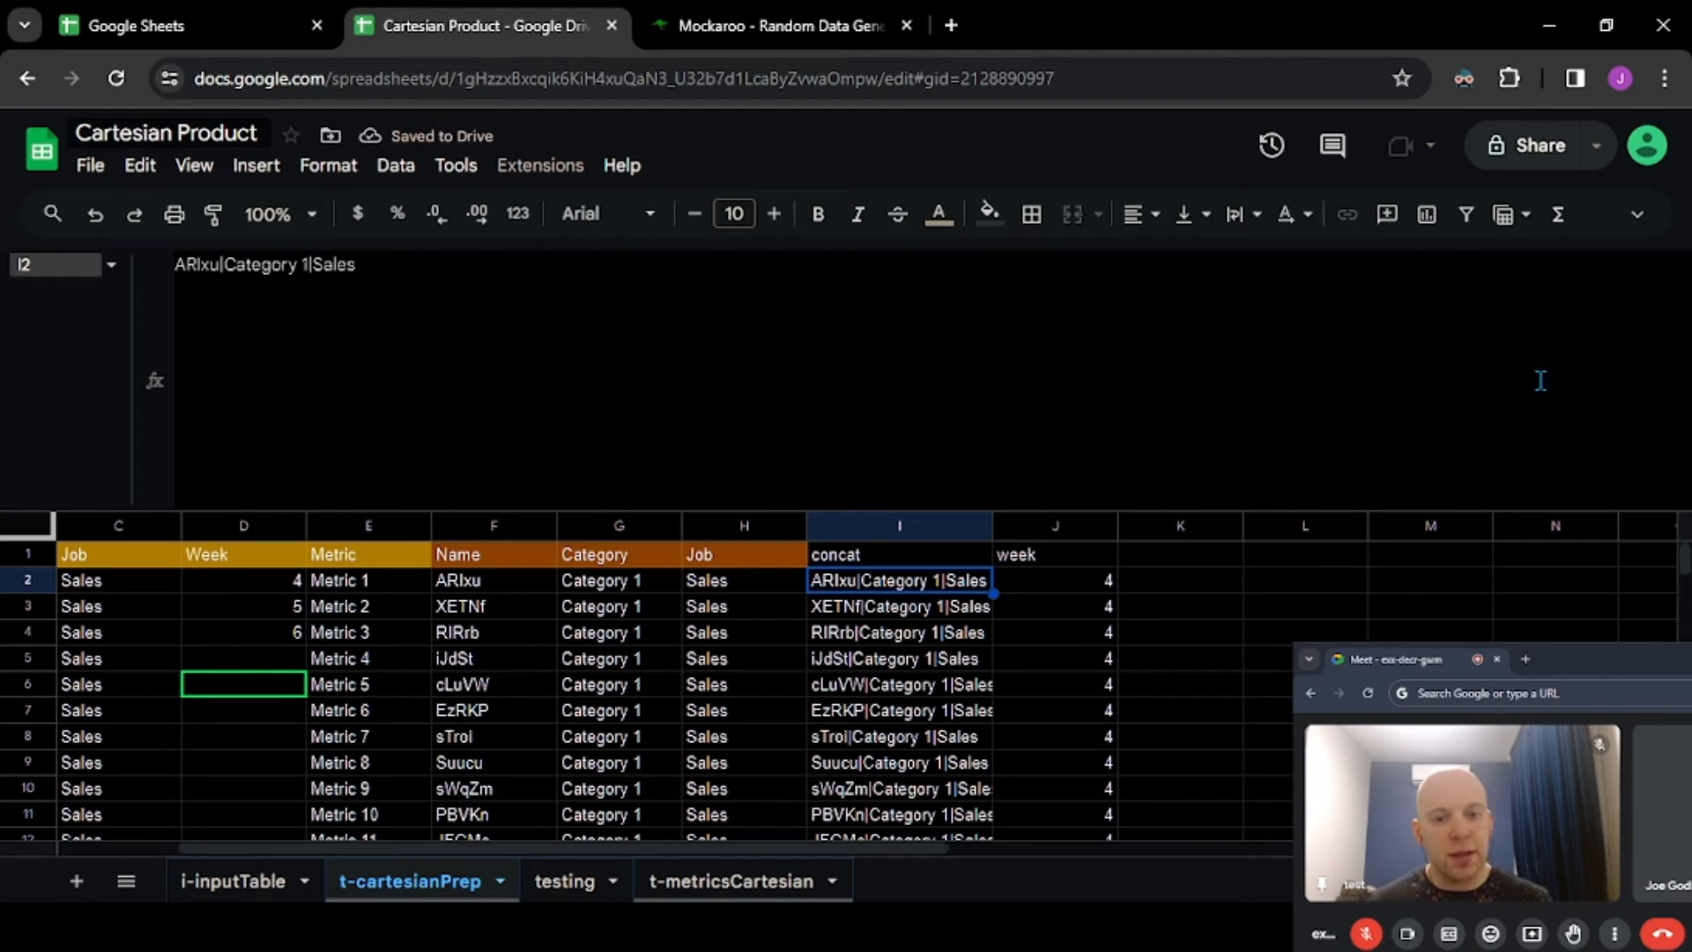
- Fit column I's width to its contents and check the concatenated values further down the column
double_click(991, 525)
click(986, 687)
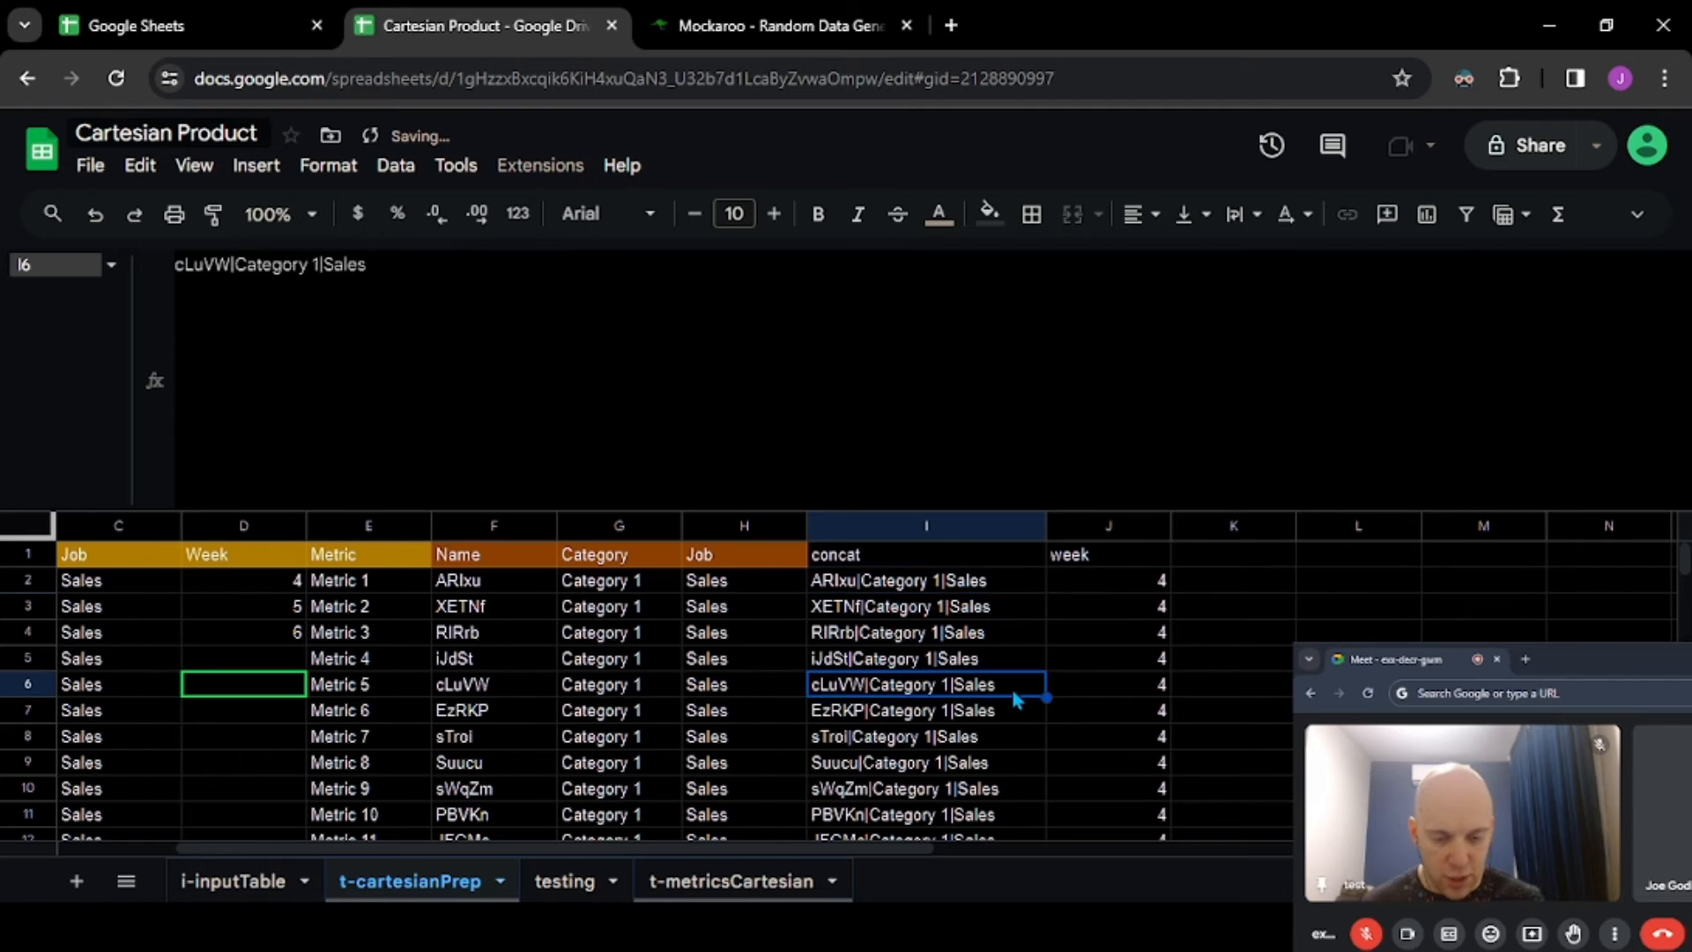
key(ctrl+shift+Down)
click(1042, 638)
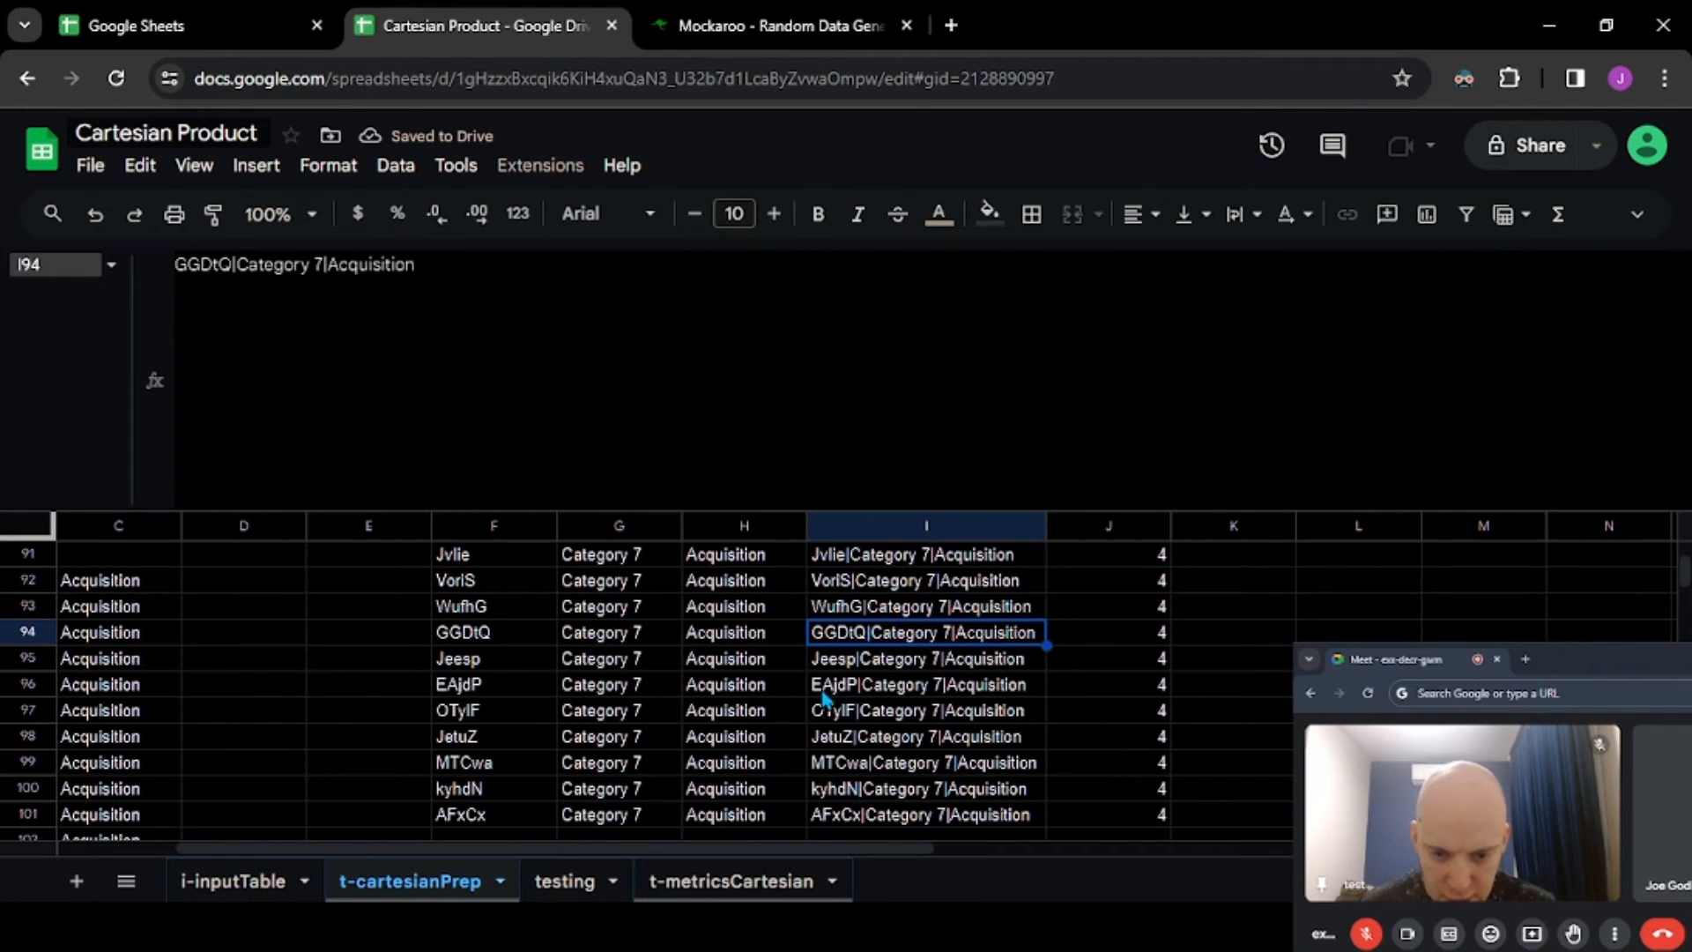
- Return to the top of the sheet and examine the I1 formula against the concat and week columns
click(980, 696)
key(ctrl+Home)
key(Right)
key(Right)
key(Right)
key(Right)
key(Right)
key(Right)
key(Right)
key(Right)
key(Right)
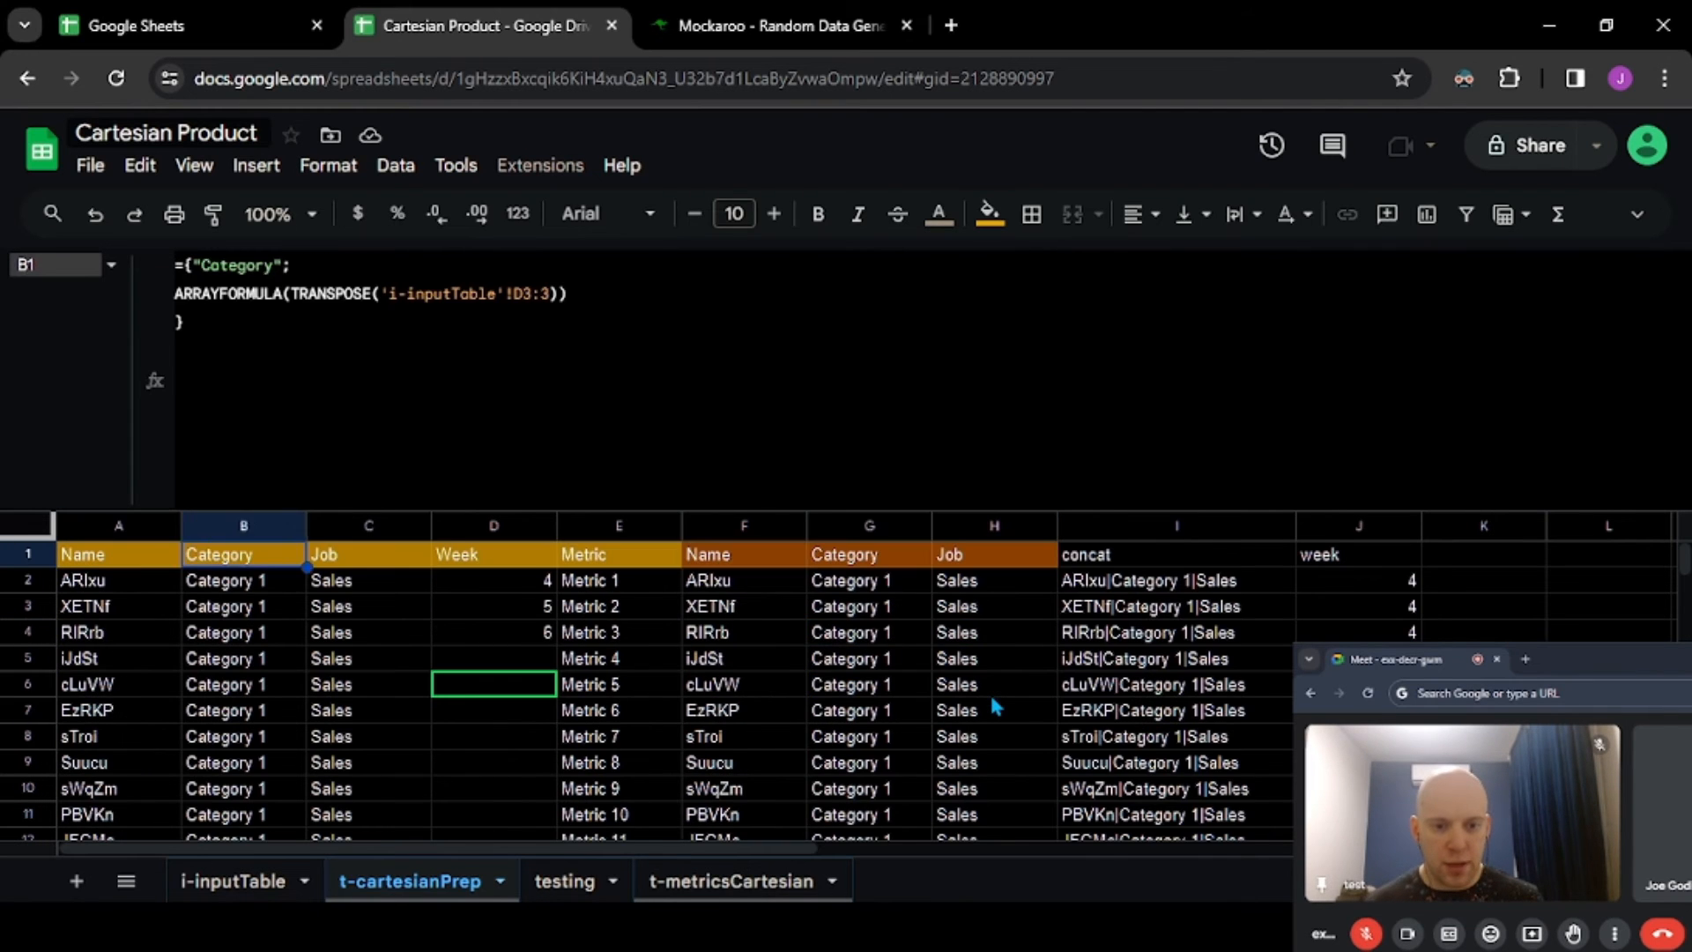
key(Left)
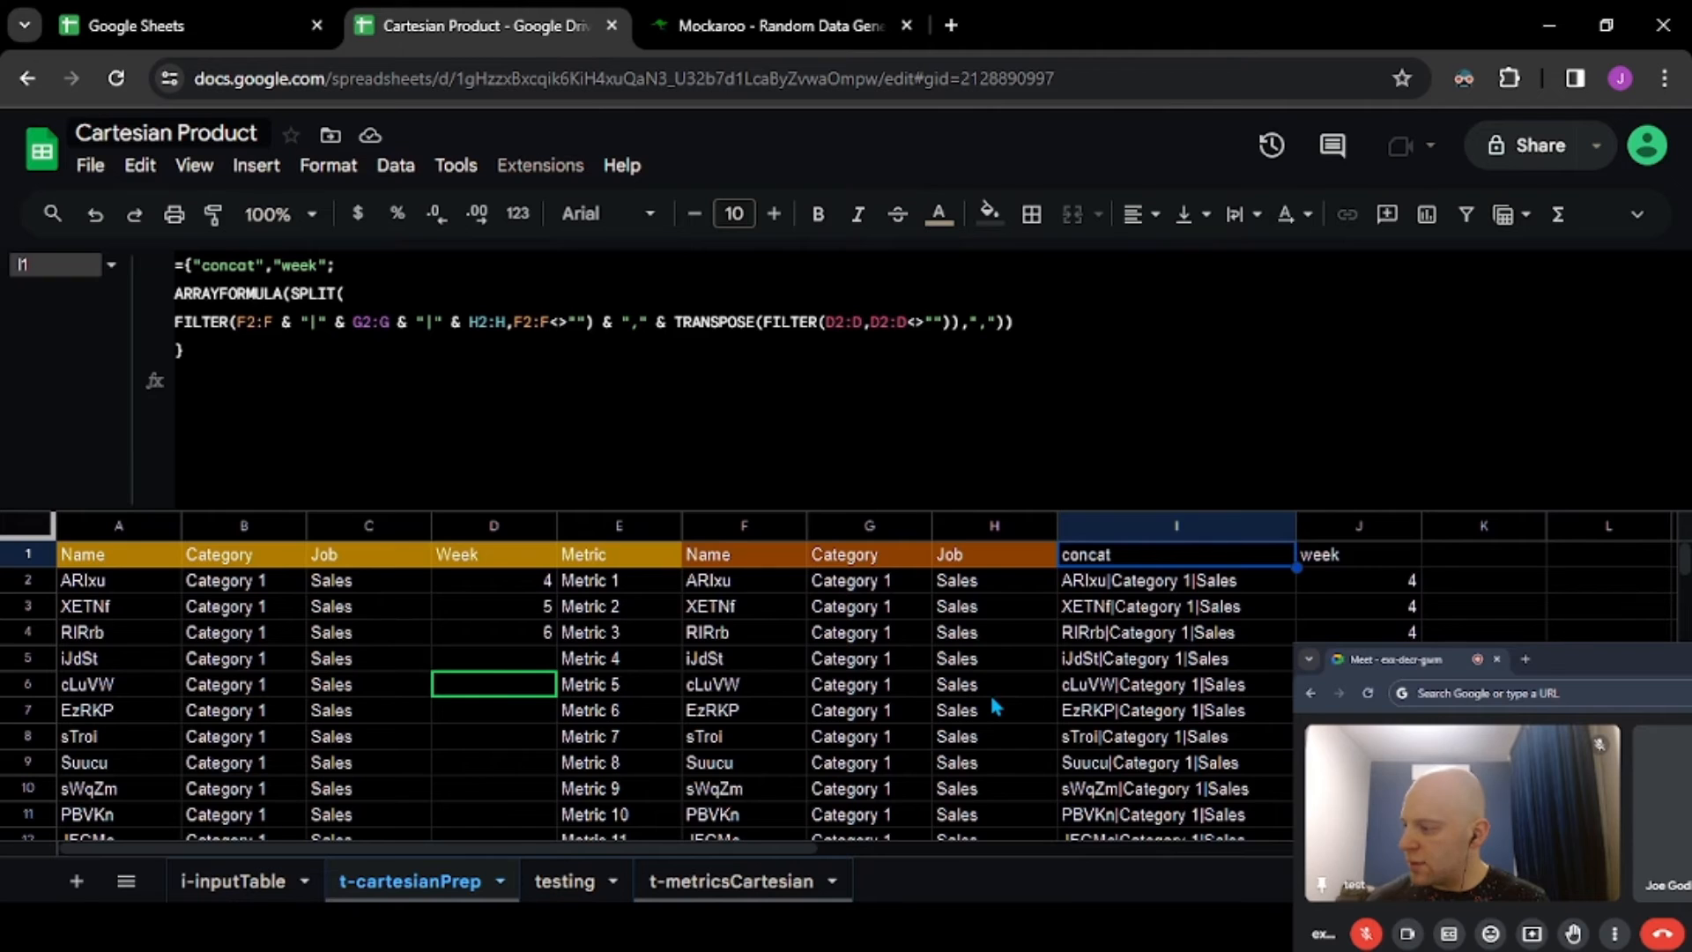
scroll(1058, 701, right, 2)
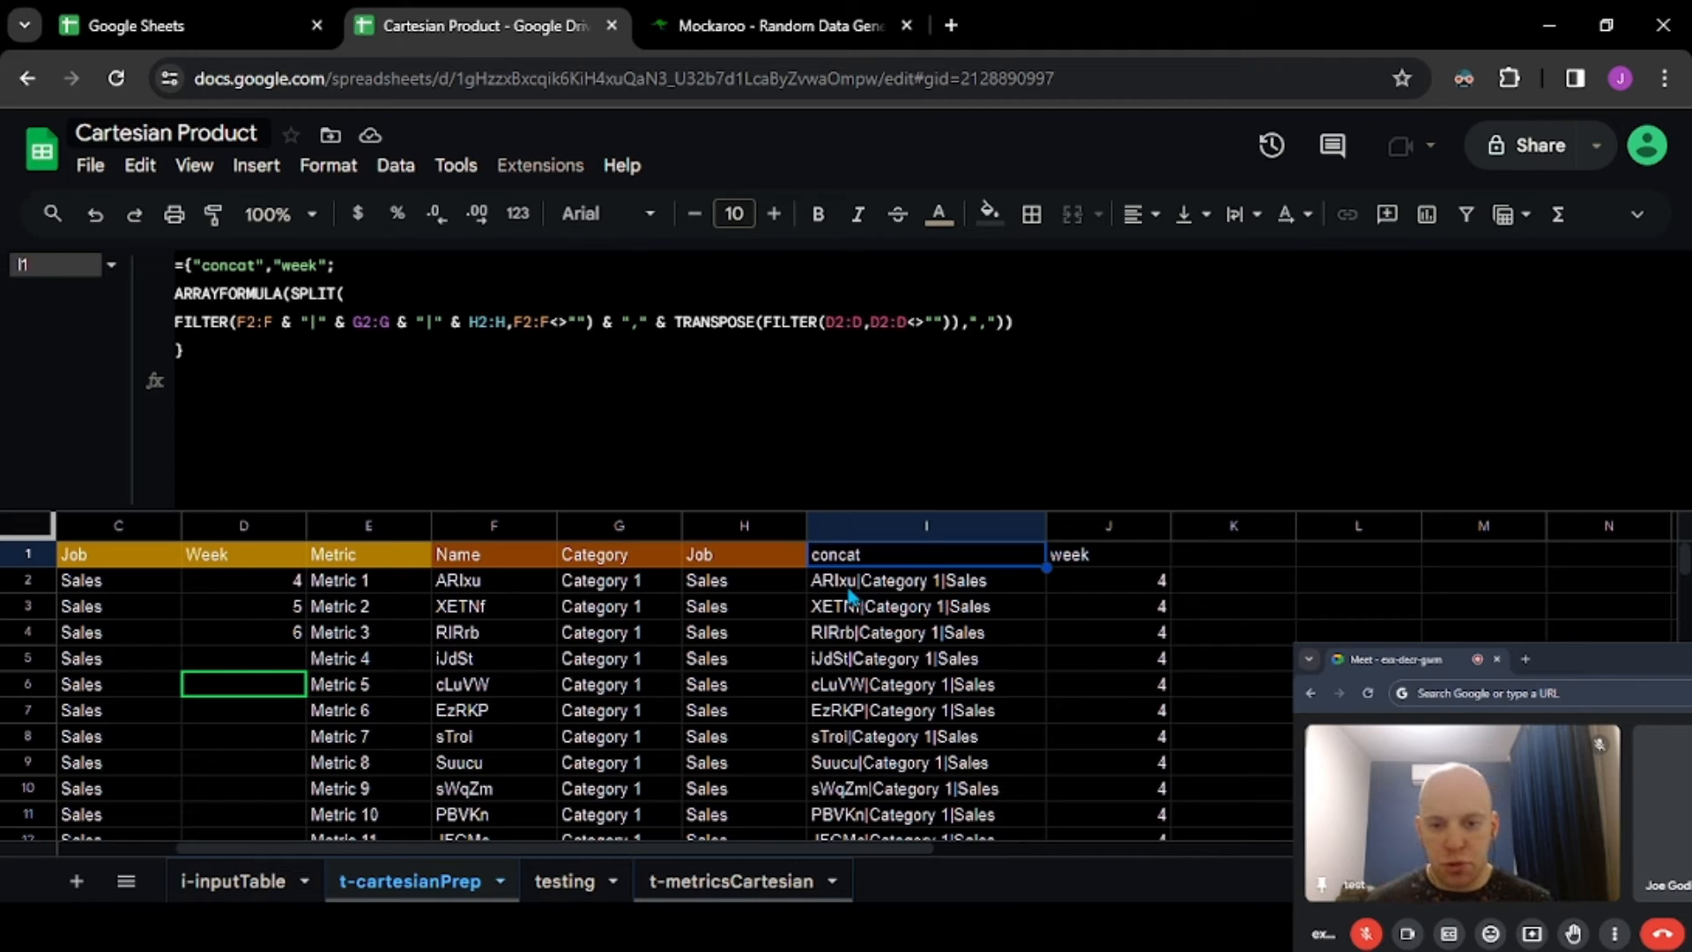
click(896, 577)
click(882, 554)
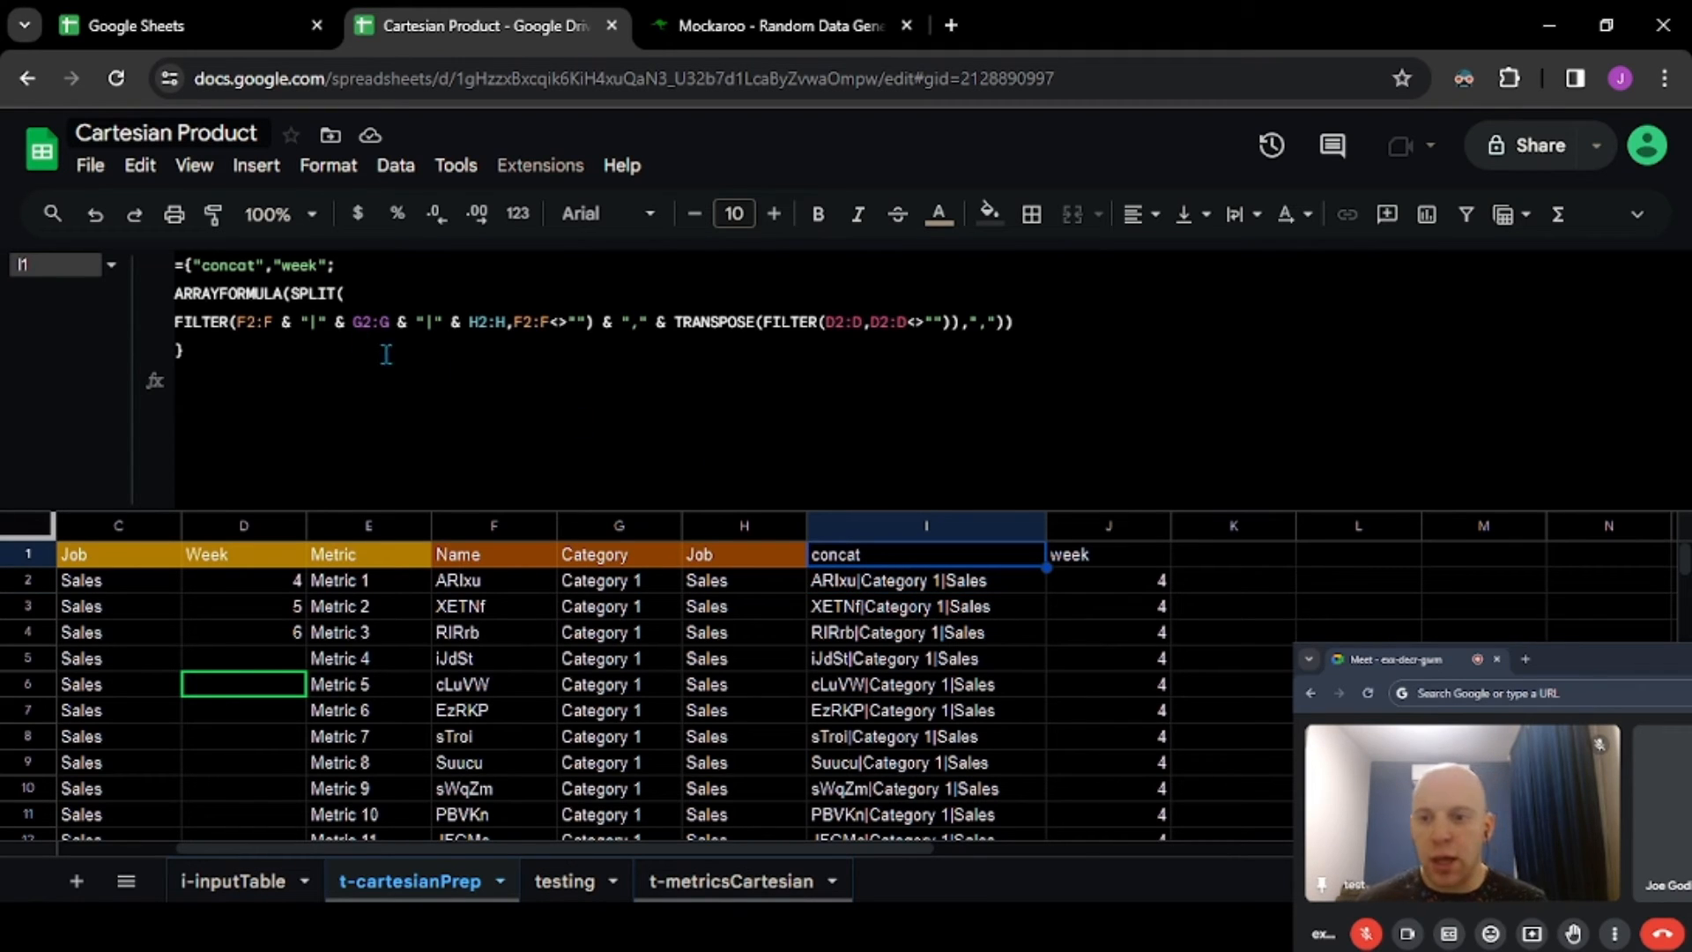
- Fill the concat and week header cells I1:J1 with dark blue
scroll(884, 663, right, 2)
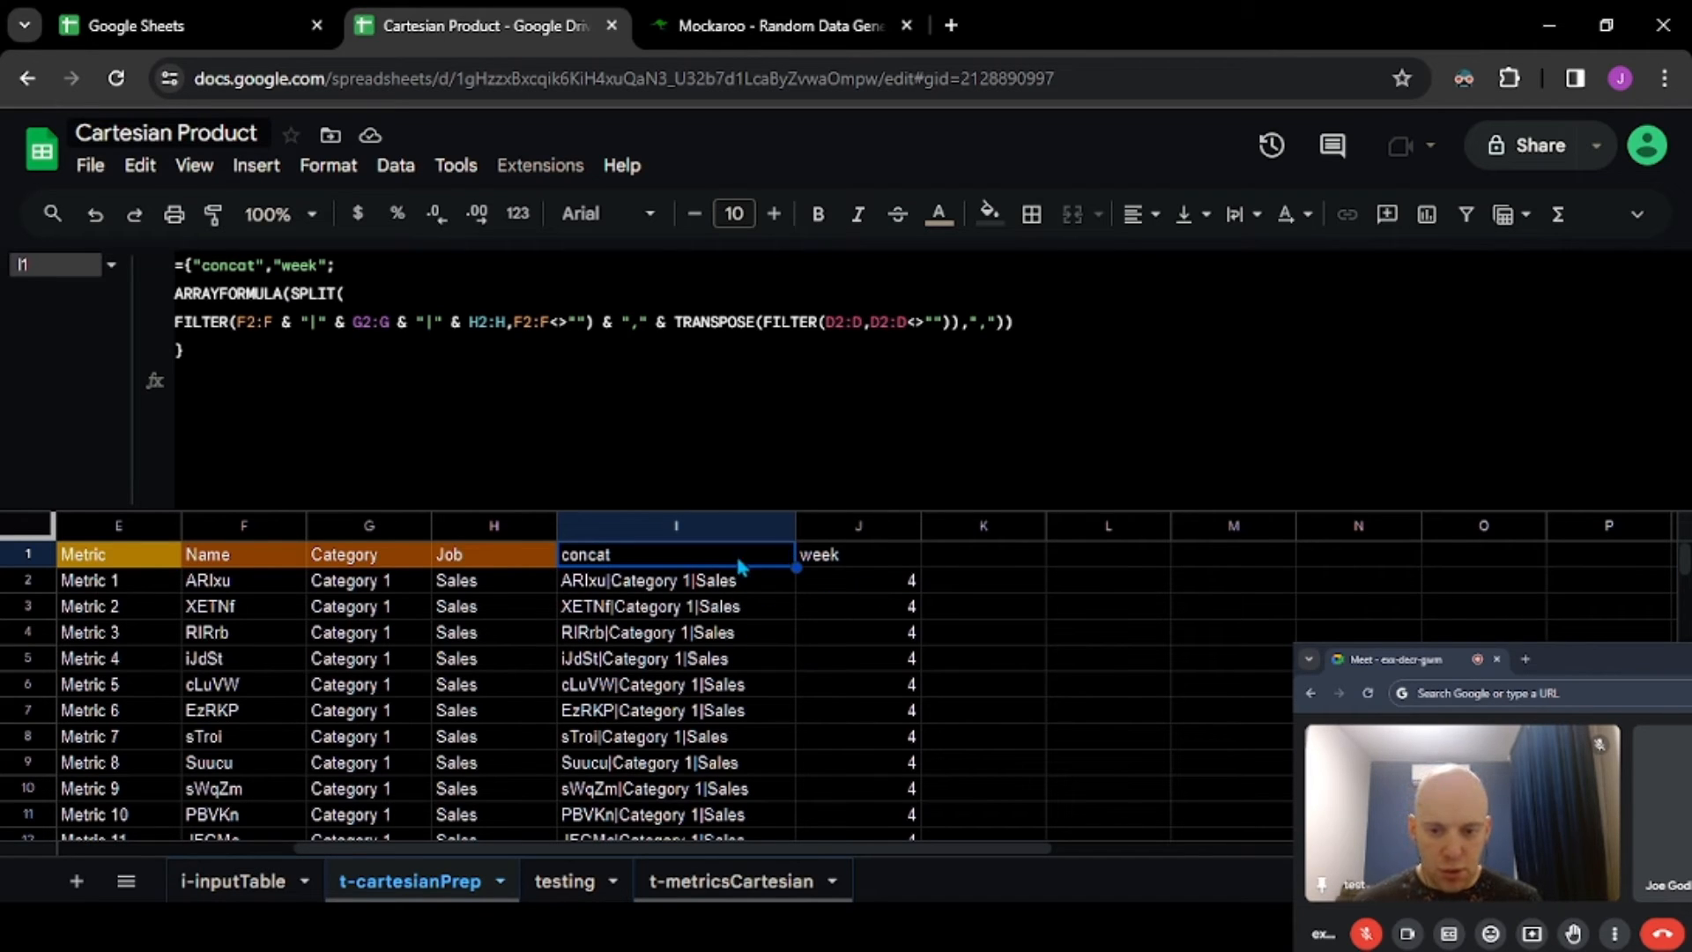
drag(736, 552, 850, 559)
click(989, 213)
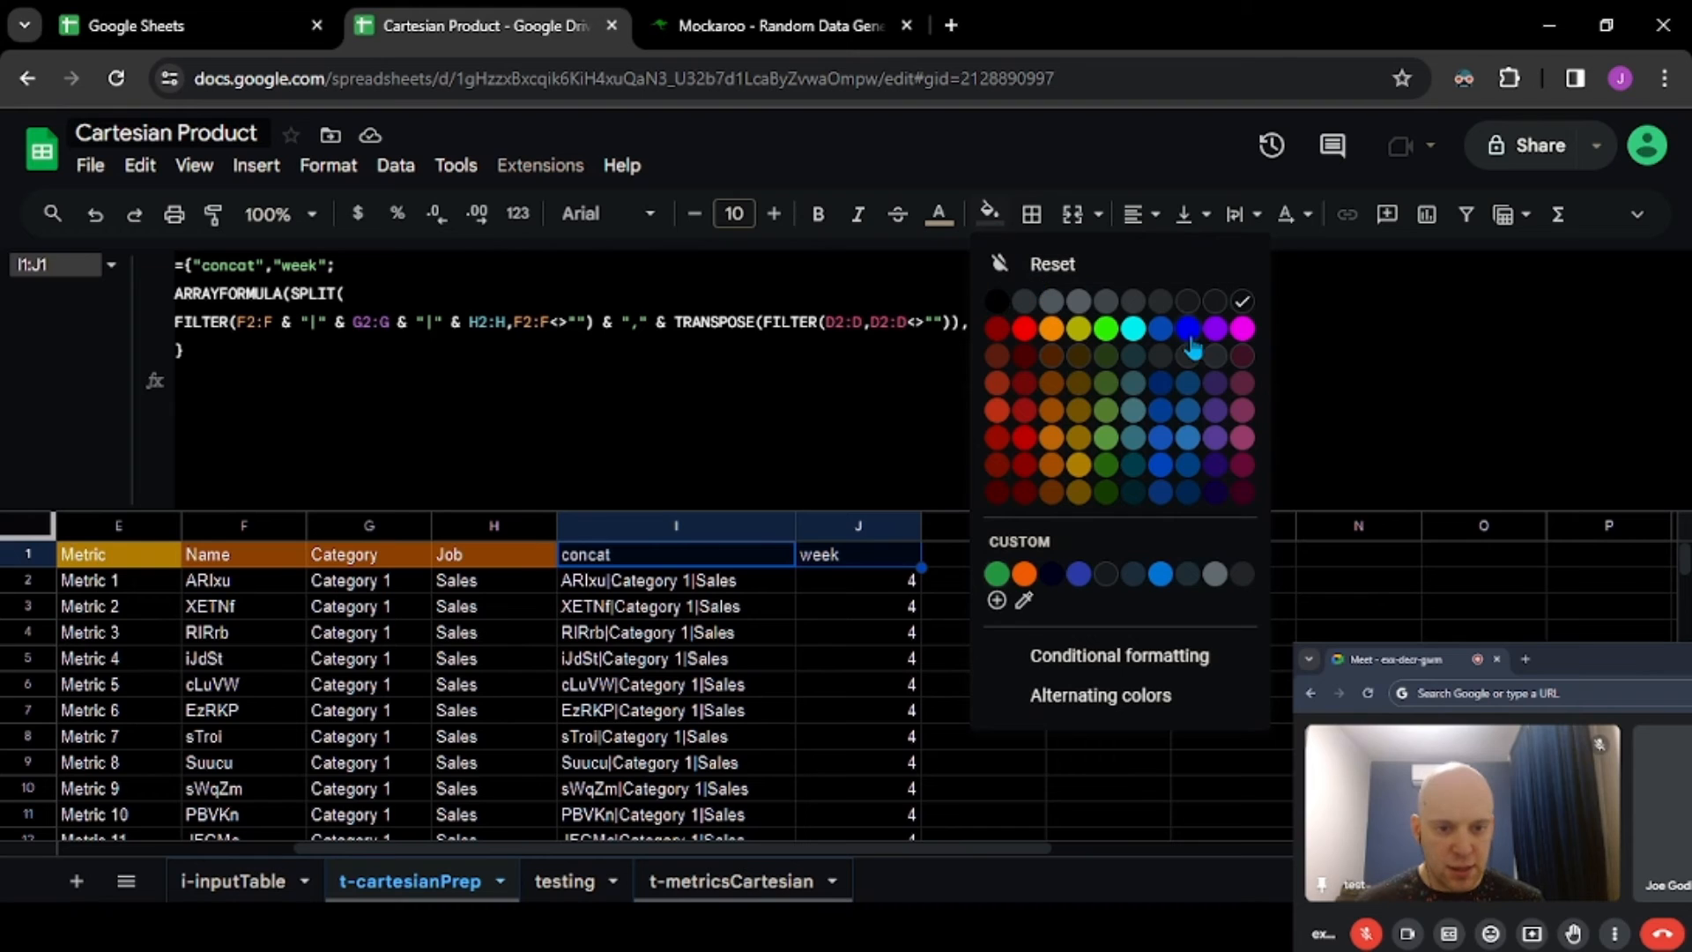
click(1163, 386)
click(818, 603)
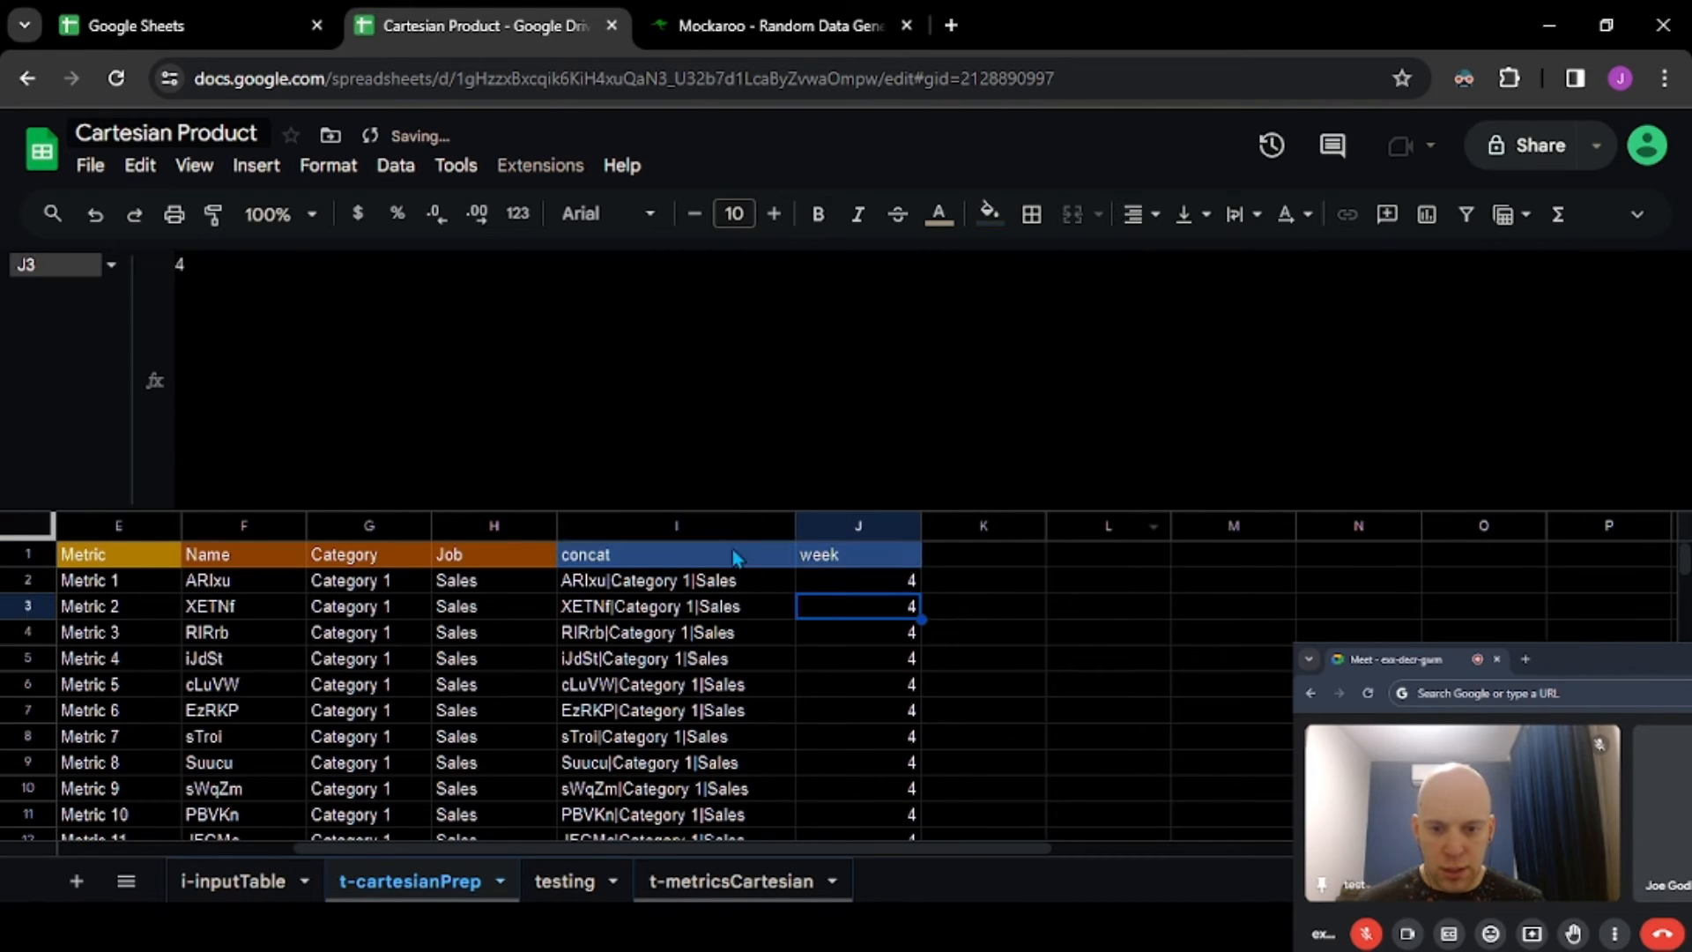
- Copy the full formula text from the concat header cell I1 and paste it into K1
scroll(733, 557, right, 2)
click(443, 567)
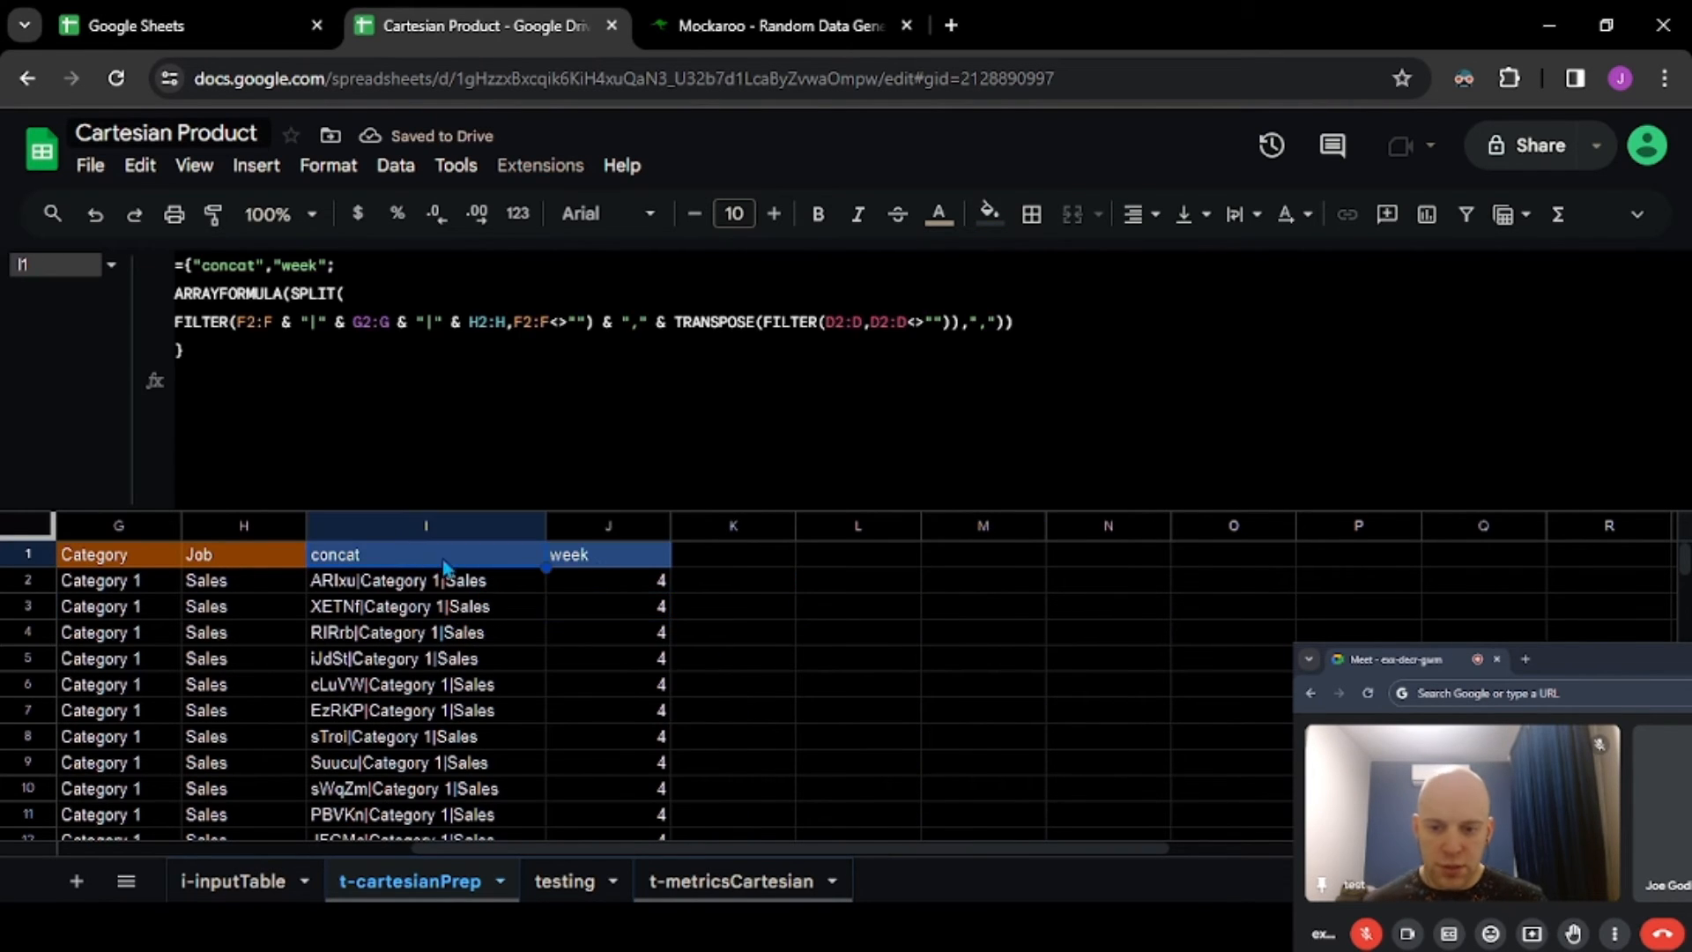
click(600, 564)
click(710, 559)
click(497, 566)
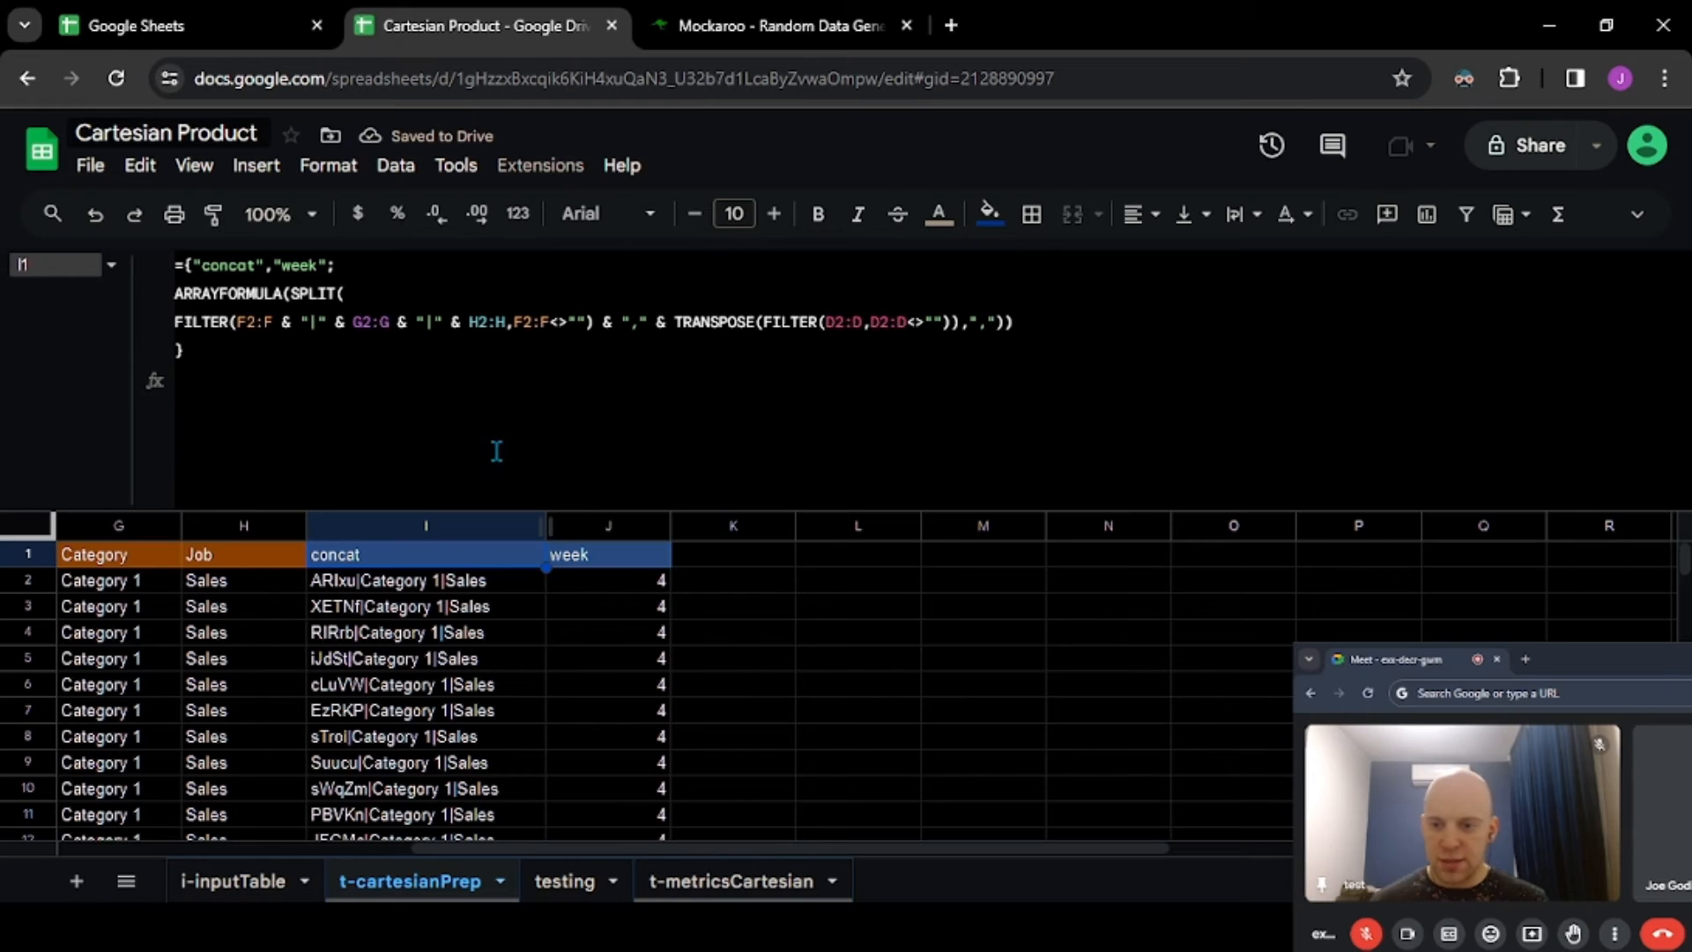
click(275, 359)
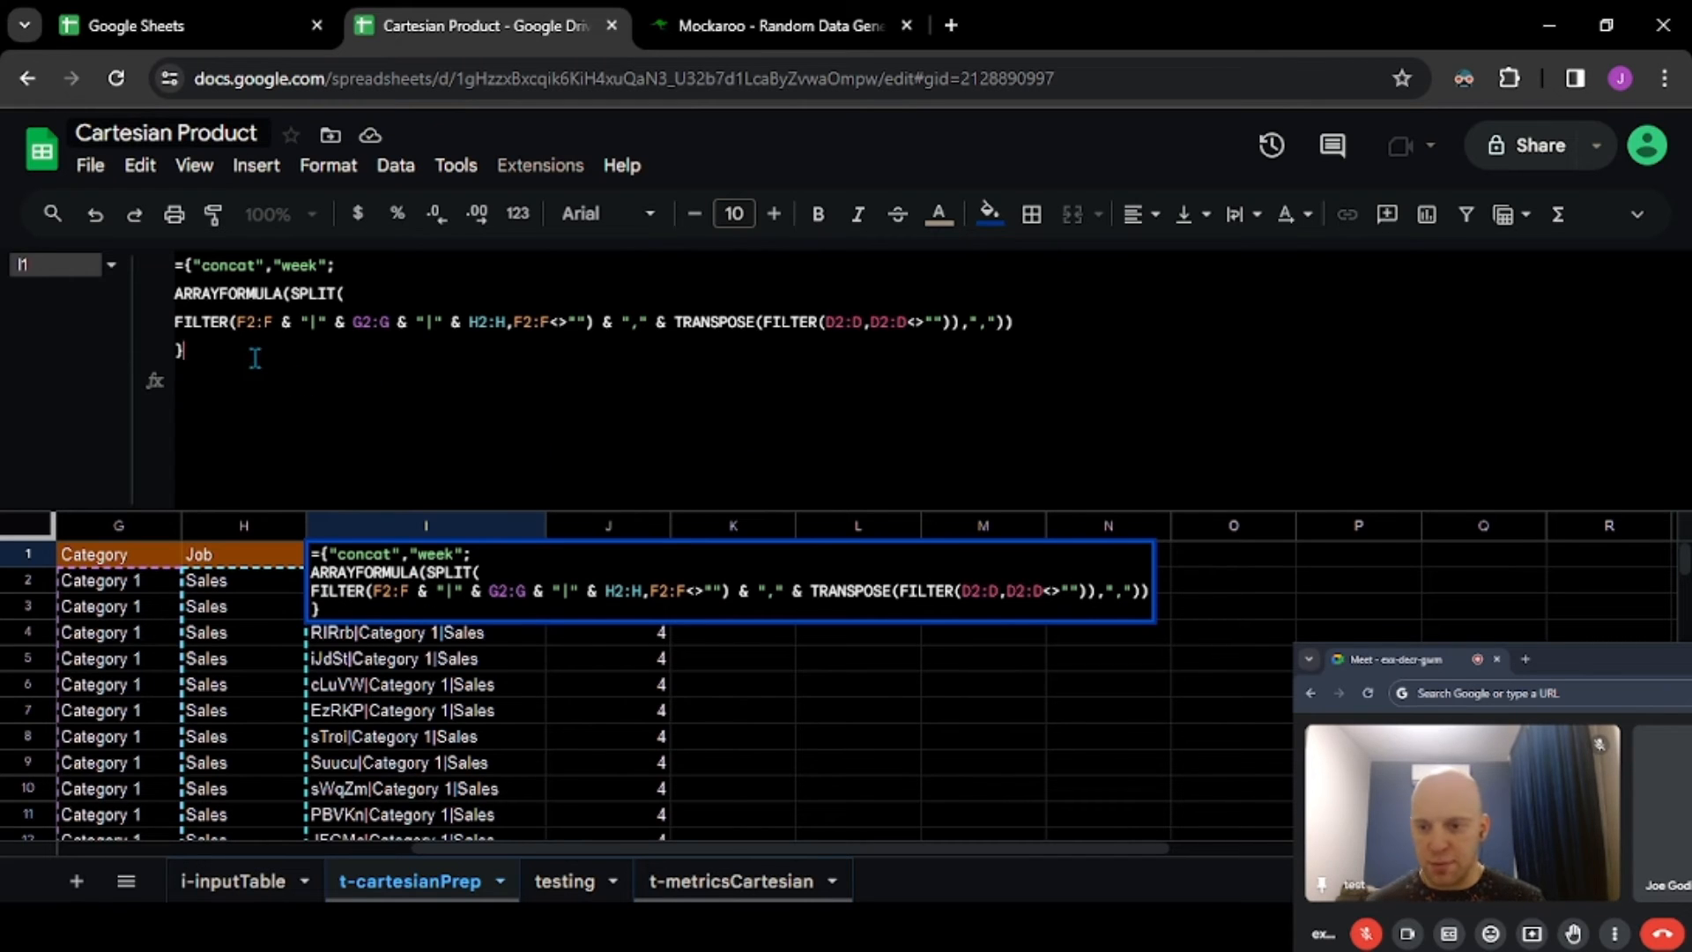
key(ctrl+a)
key(ctrl+c)
key(Escape)
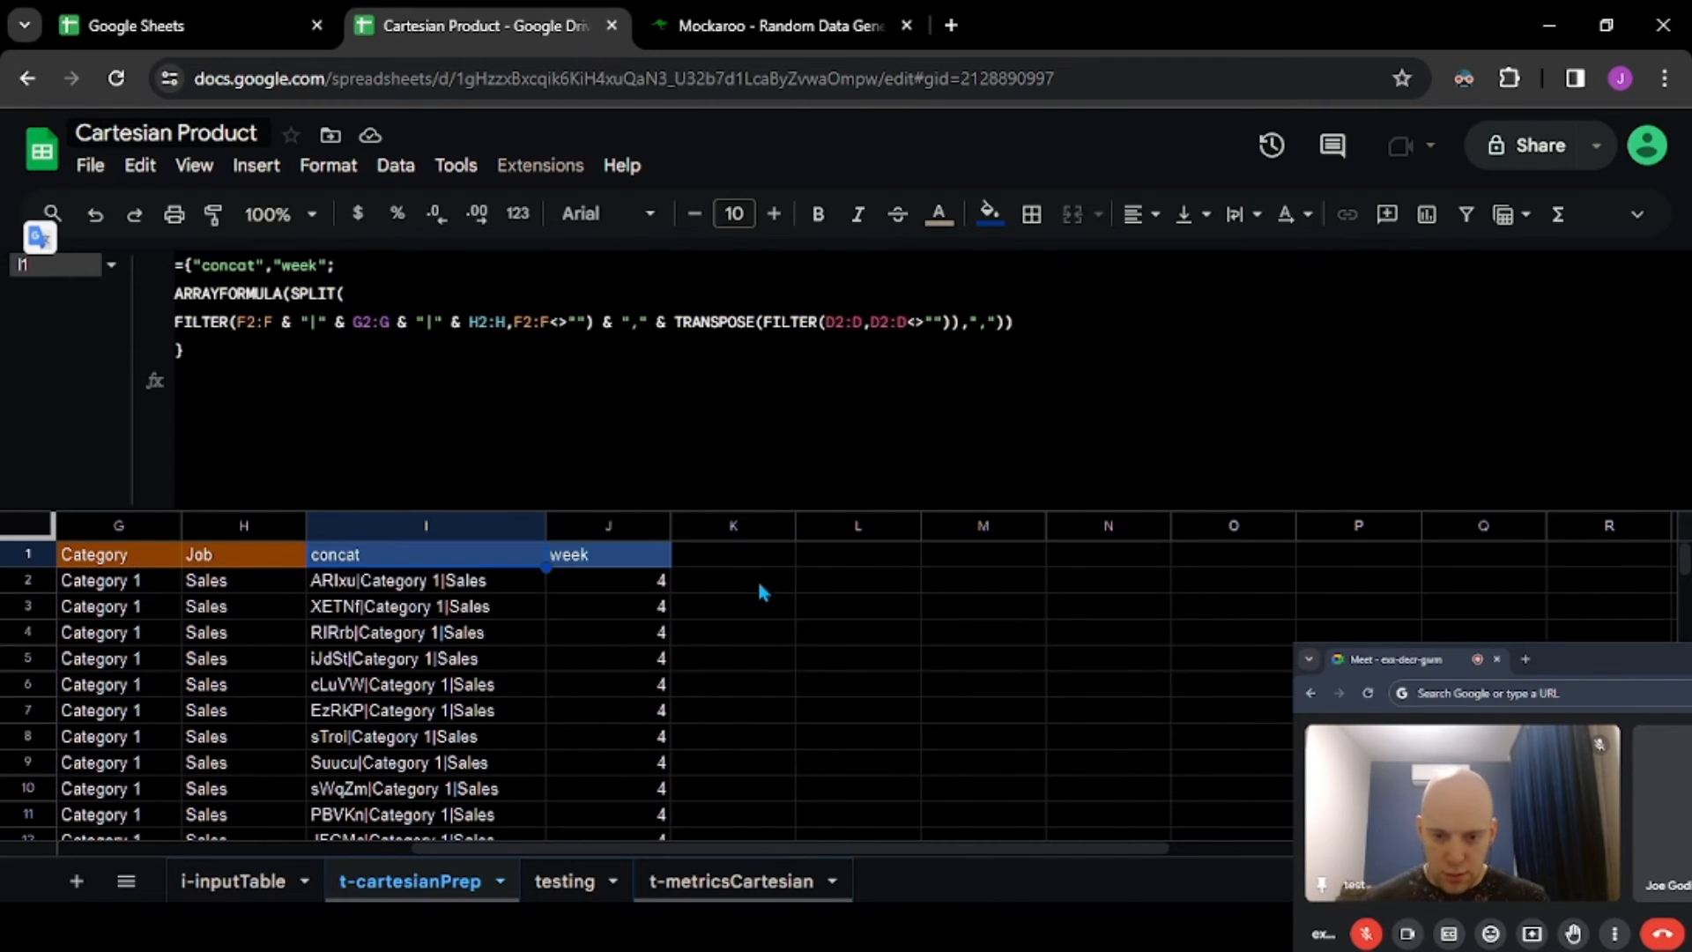
click(745, 558)
click(578, 281)
key(ctrl+v)
- In the K1 formula, replace the first FILTER's concatenated F, G and H ranges with I2:I & "|" & J2:J
click(276, 325)
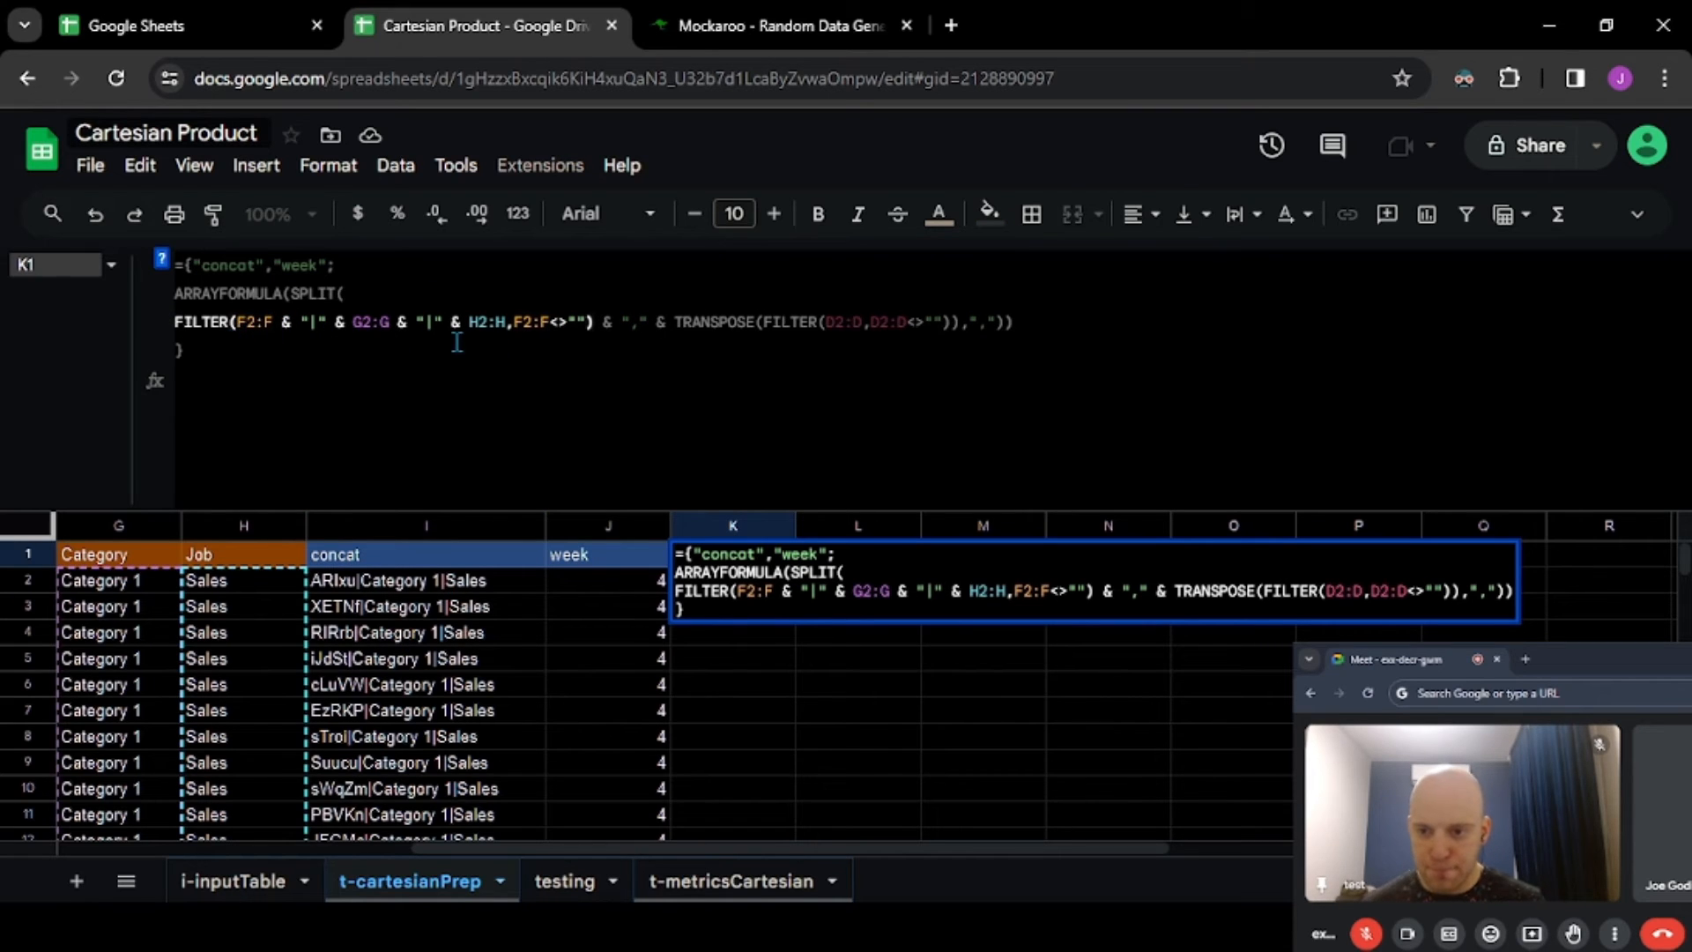
key(shift+Right)
key(shift+Right)
key(shift+Right)
key(shift+Right)
key(shift+Right)
key(shift+Right)
key(shift+Right)
key(shift+Right)
key(shift+Right)
key(shift+Right)
key(shift+Right)
key(shift+Right)
key(shift+Right)
key(shift+Right)
key(shift+Right)
key(shift+Right)
key(shift+Right)
key(shift+Right)
key(shift+Right)
key(shift+Right)
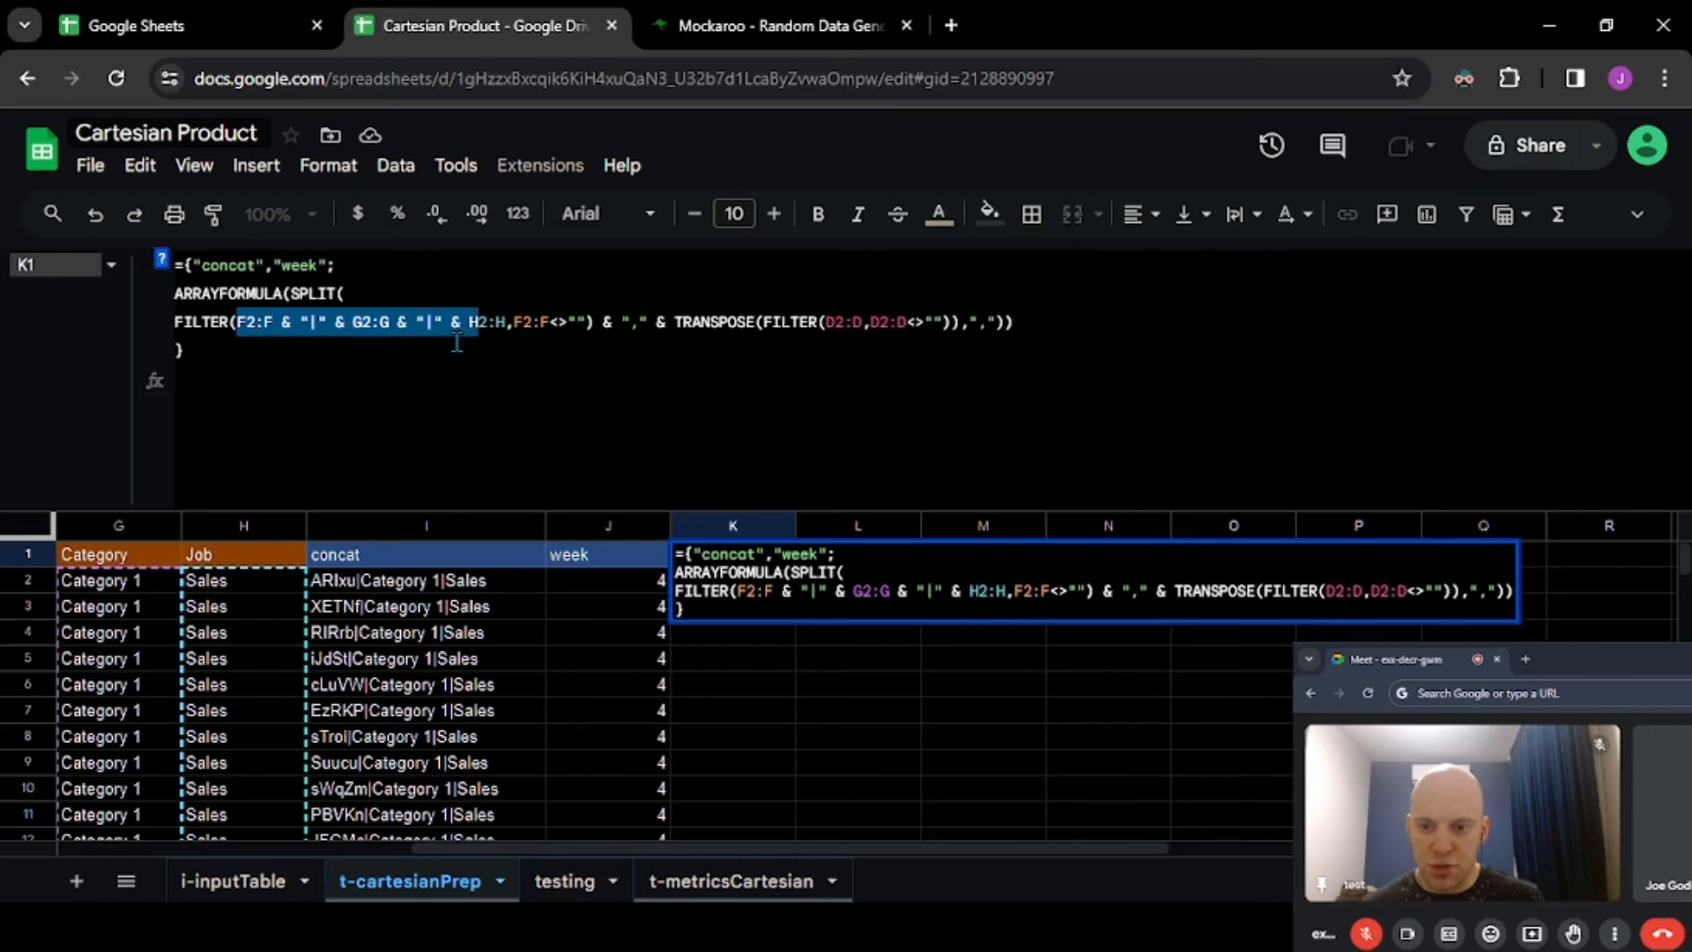
text(I2:I)
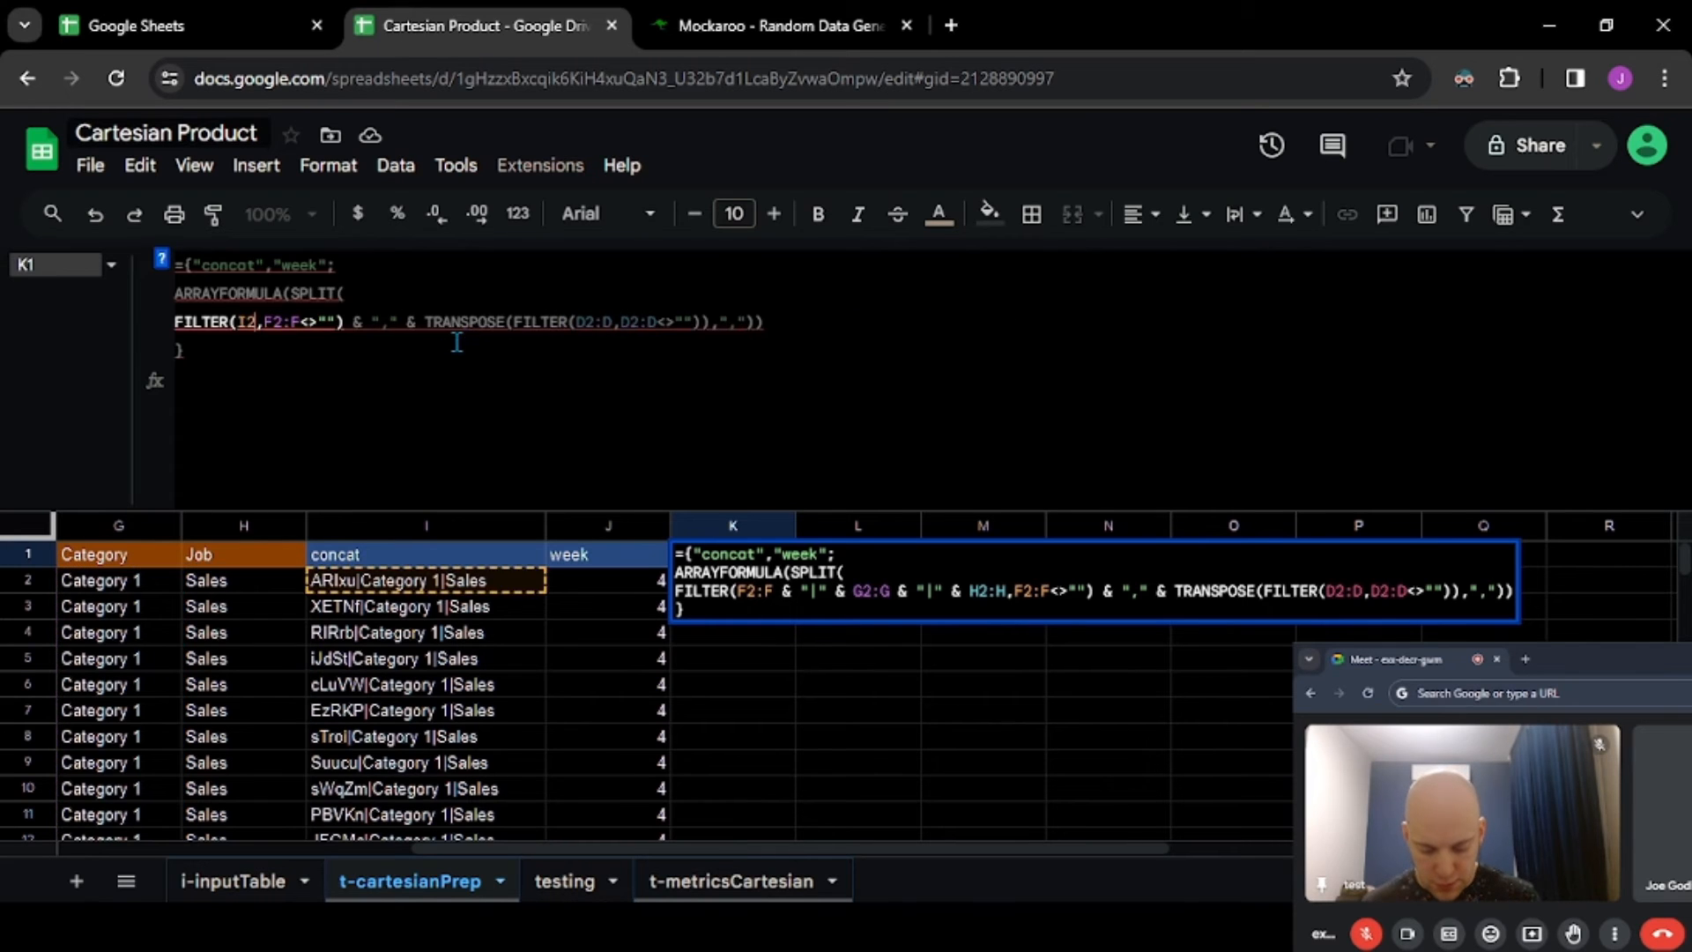
text( & "|)
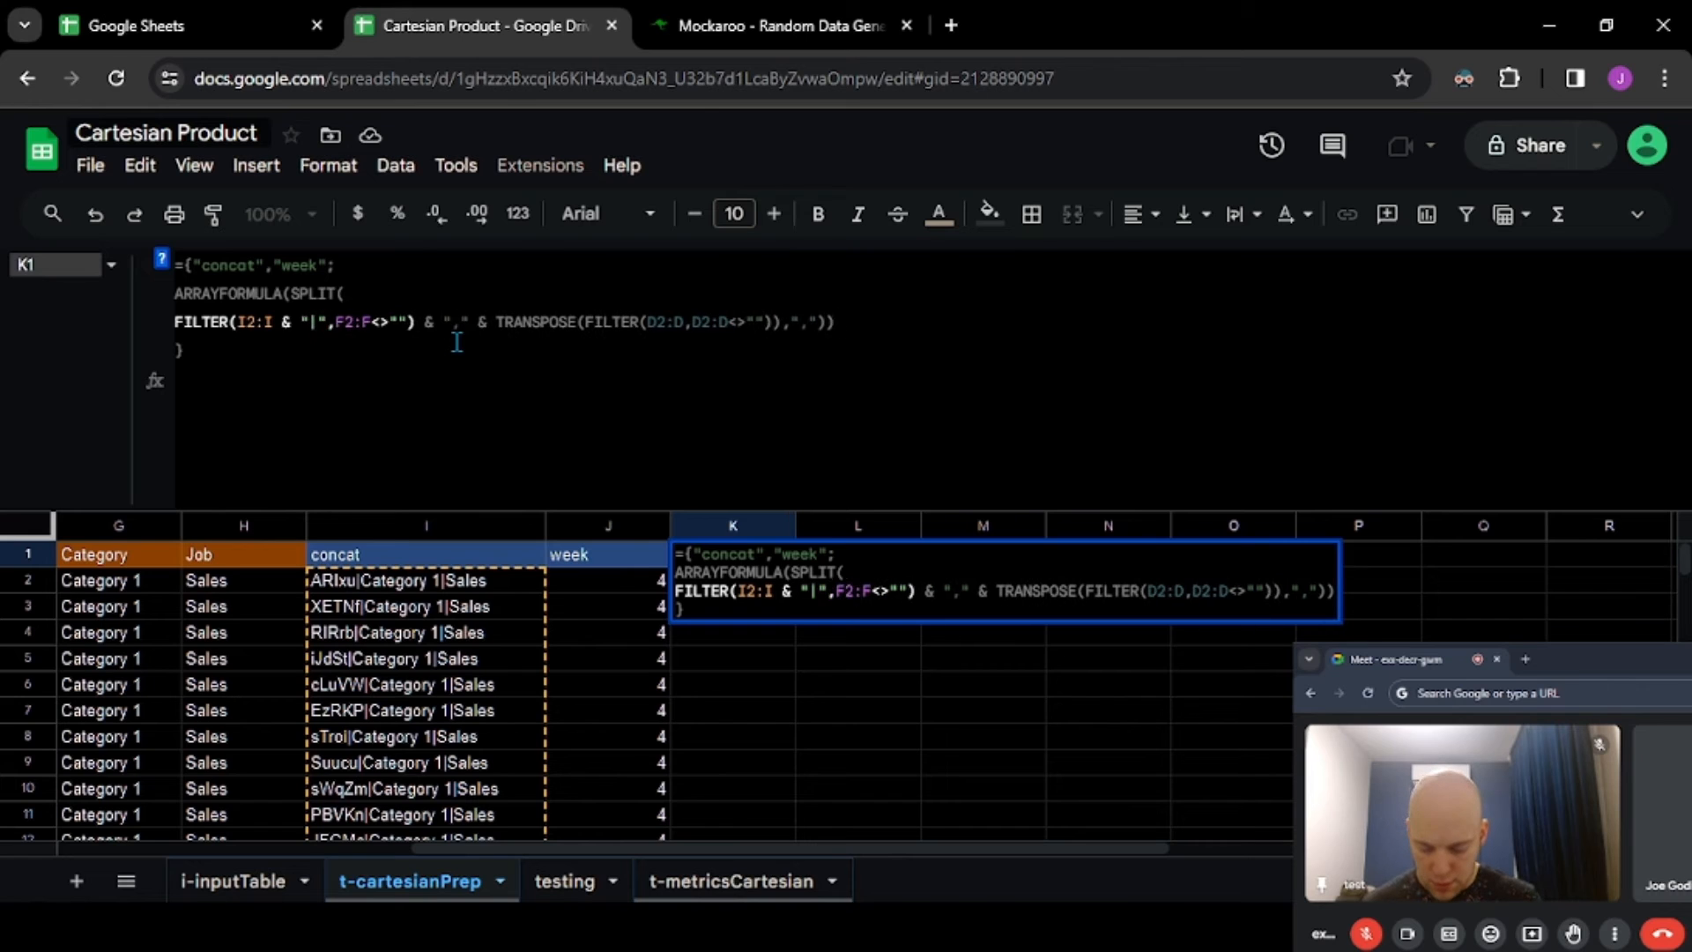
text(" & )
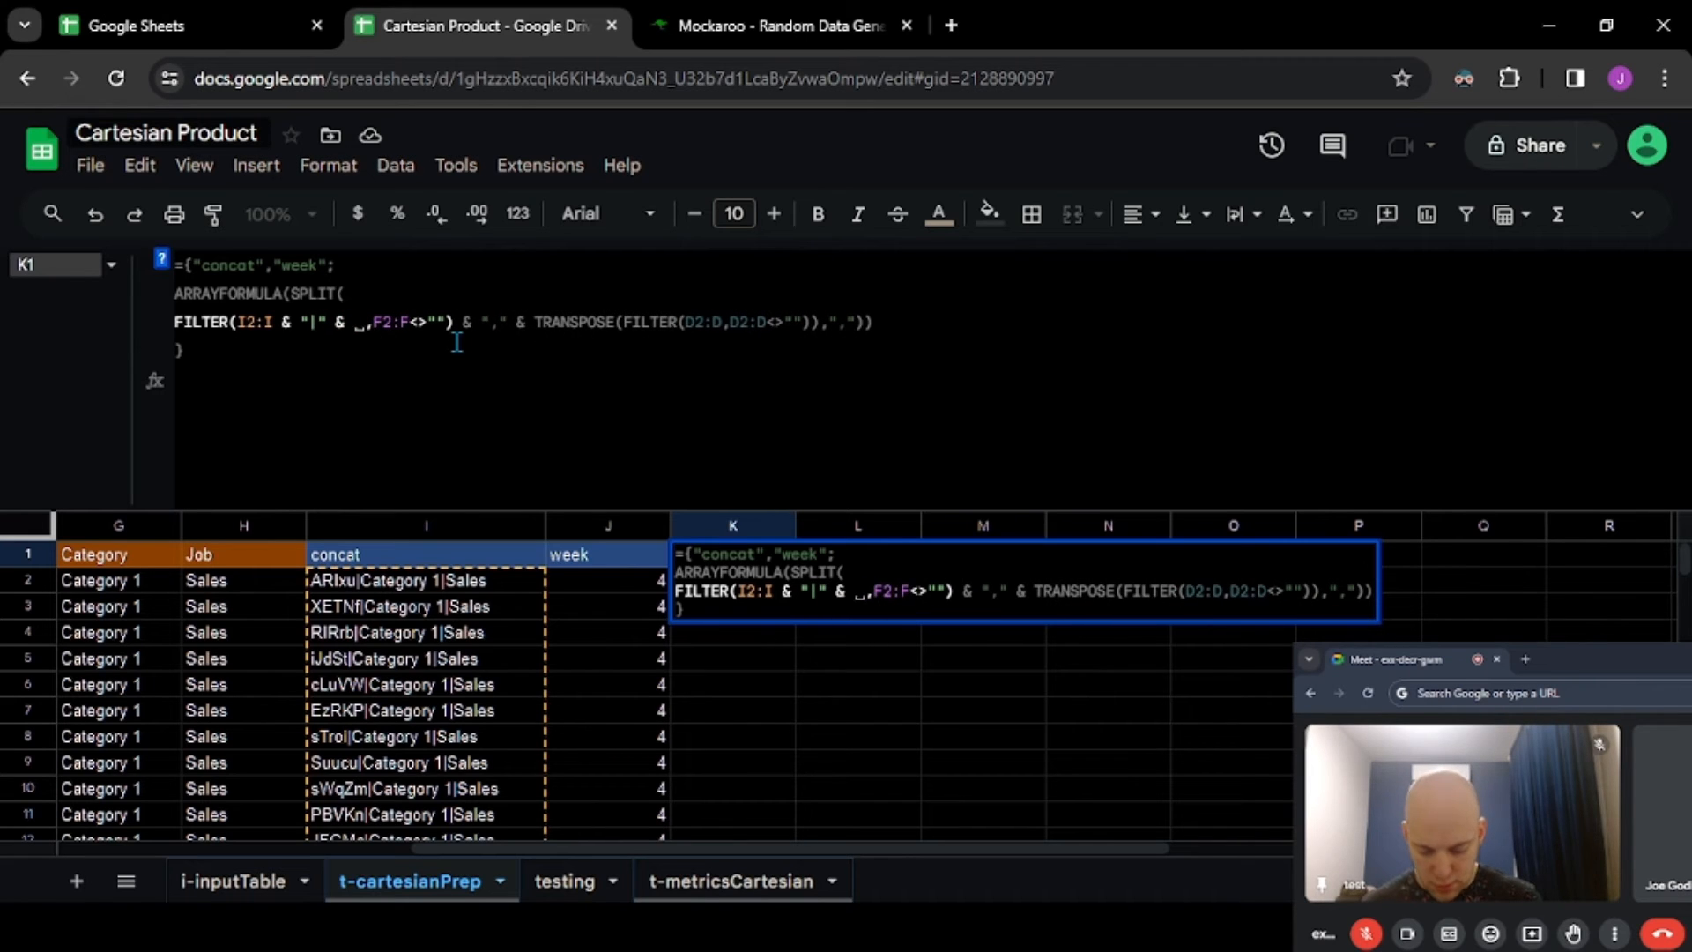
text(J2:J)
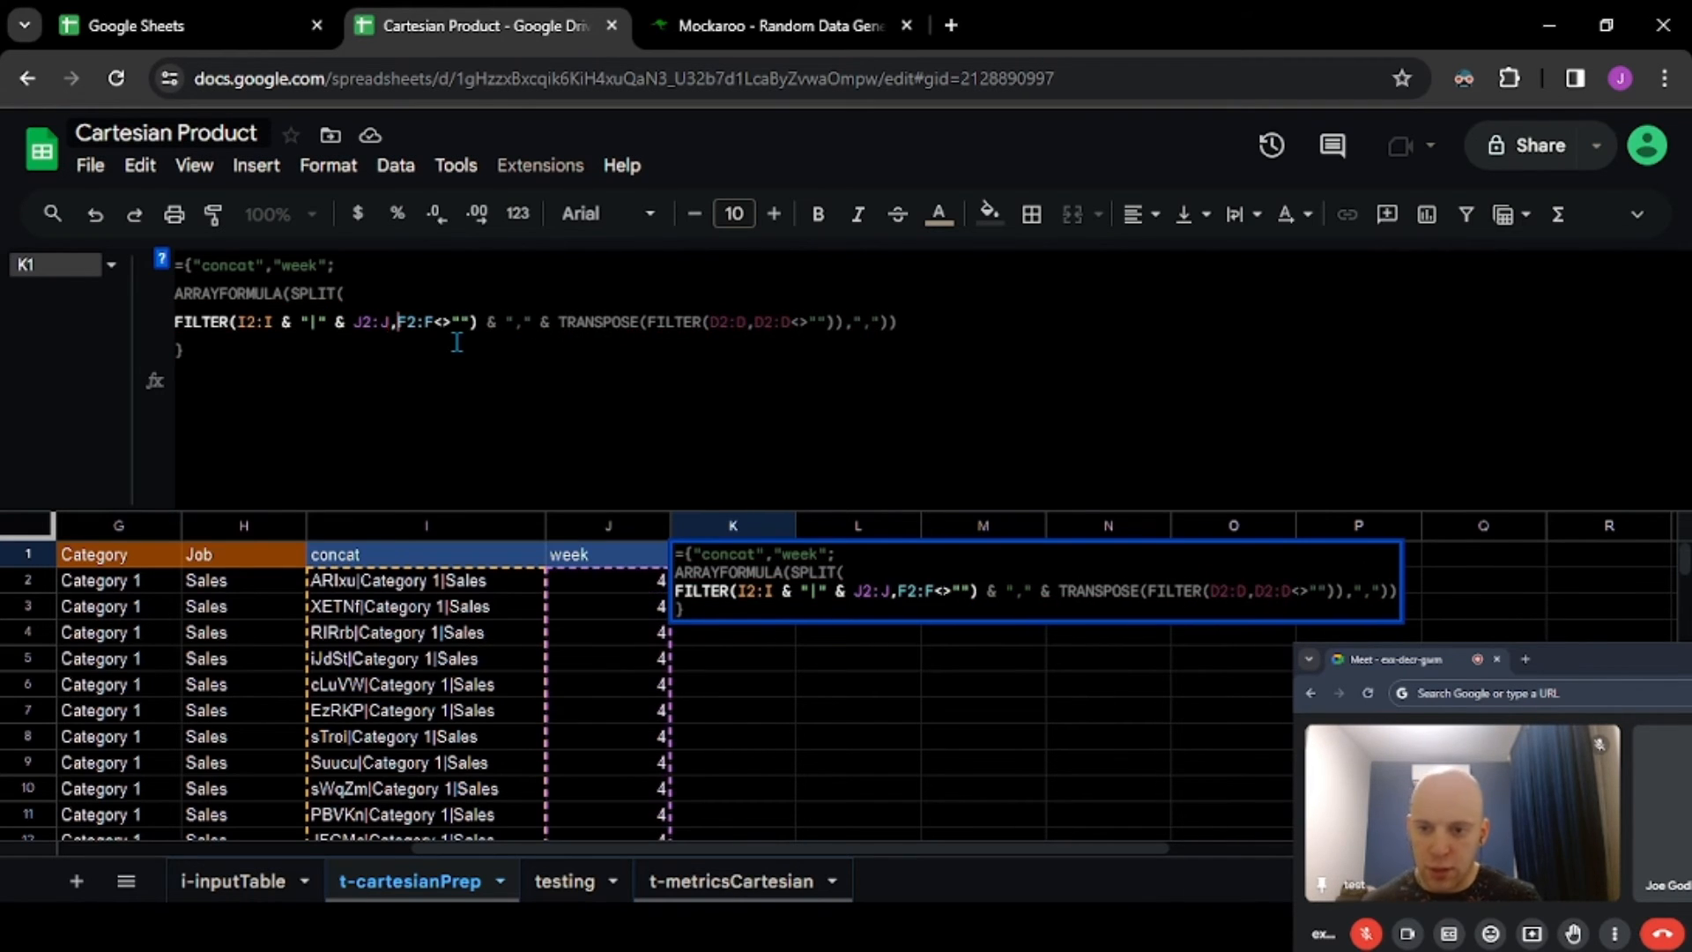
- Change the first FILTER's condition in K1 to I2:I<>""
key(shift+Right)
key(shift+Right)
key(shift+Right)
key(shift+Right)
text(I2:I)
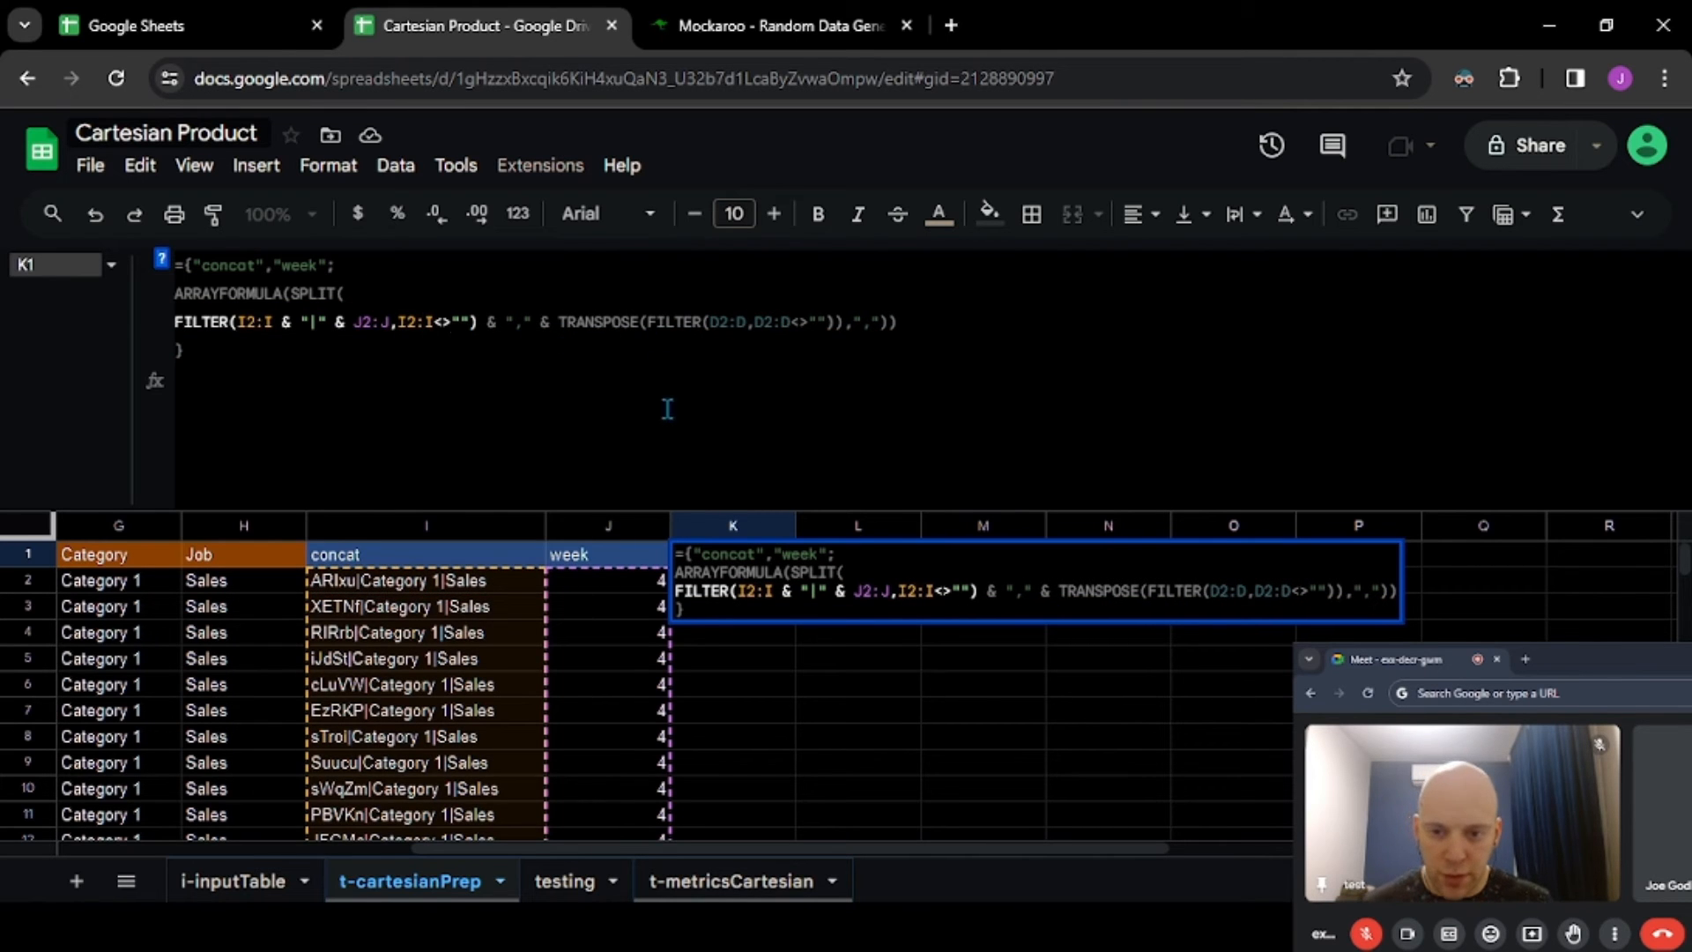
- Point the transposed FILTER in K1 at the metrics by changing its arguments to E2:E,E2:E<>""
scroll(448, 745, left, 6)
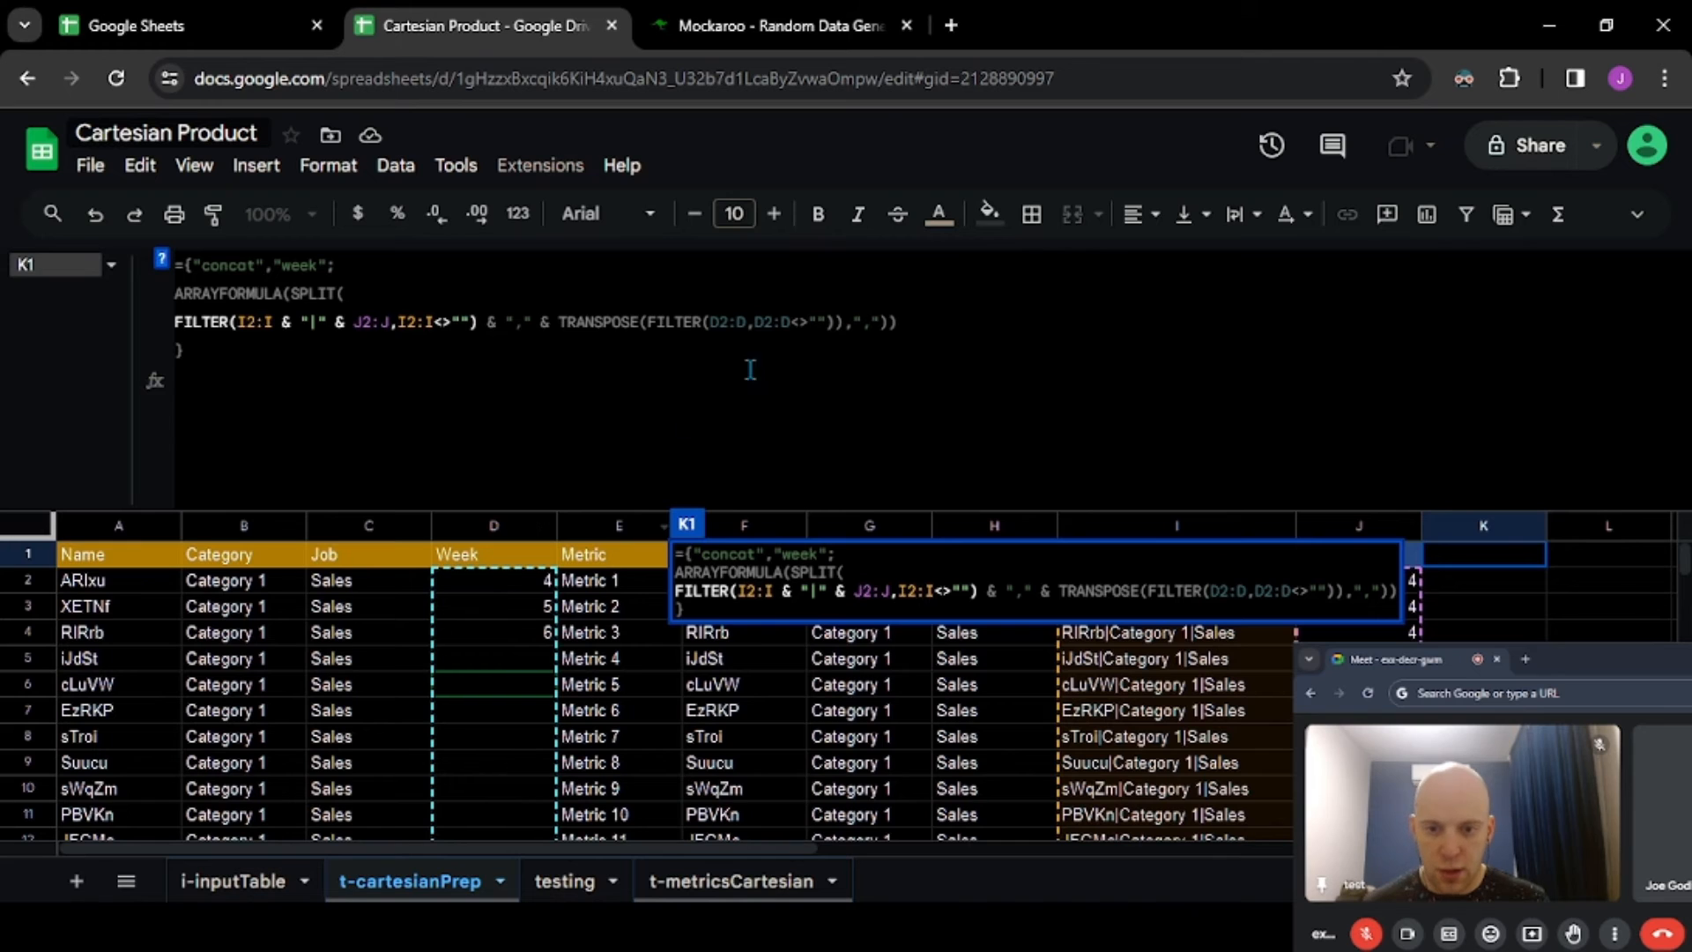
double_click(723, 322)
key(shift+Right)
key(shift+Right)
key(shift+Right)
key(shift+Right)
key(shift+Right)
key(shift+Right)
key(shift+Right)
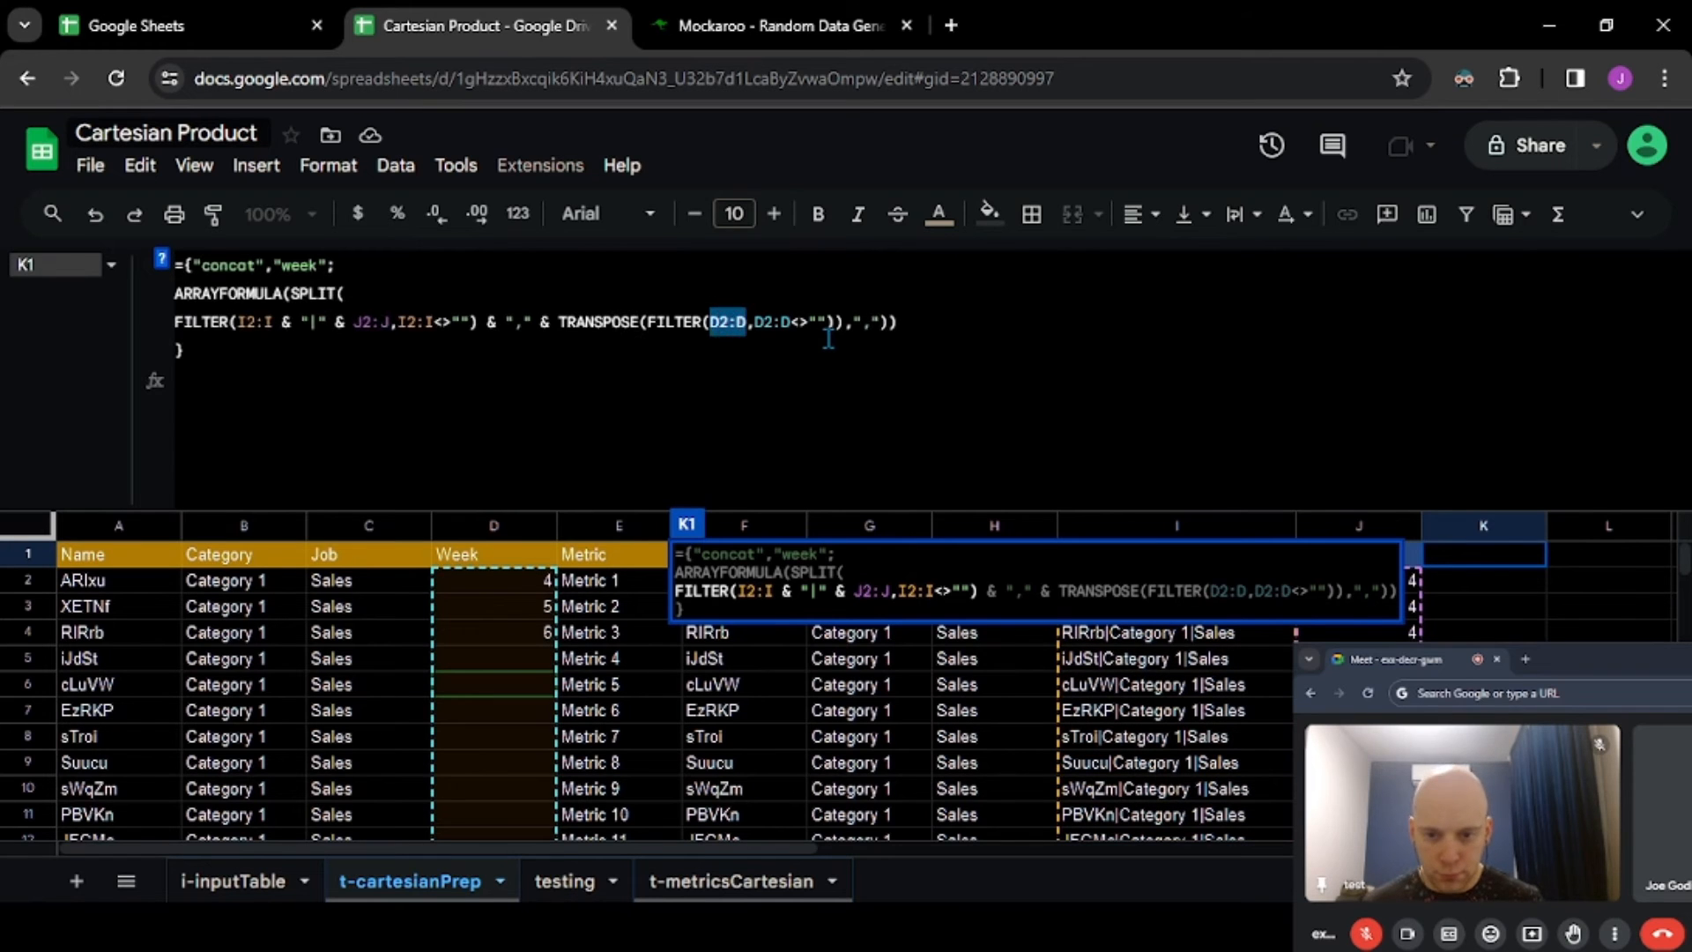
text(E2:E,E2)
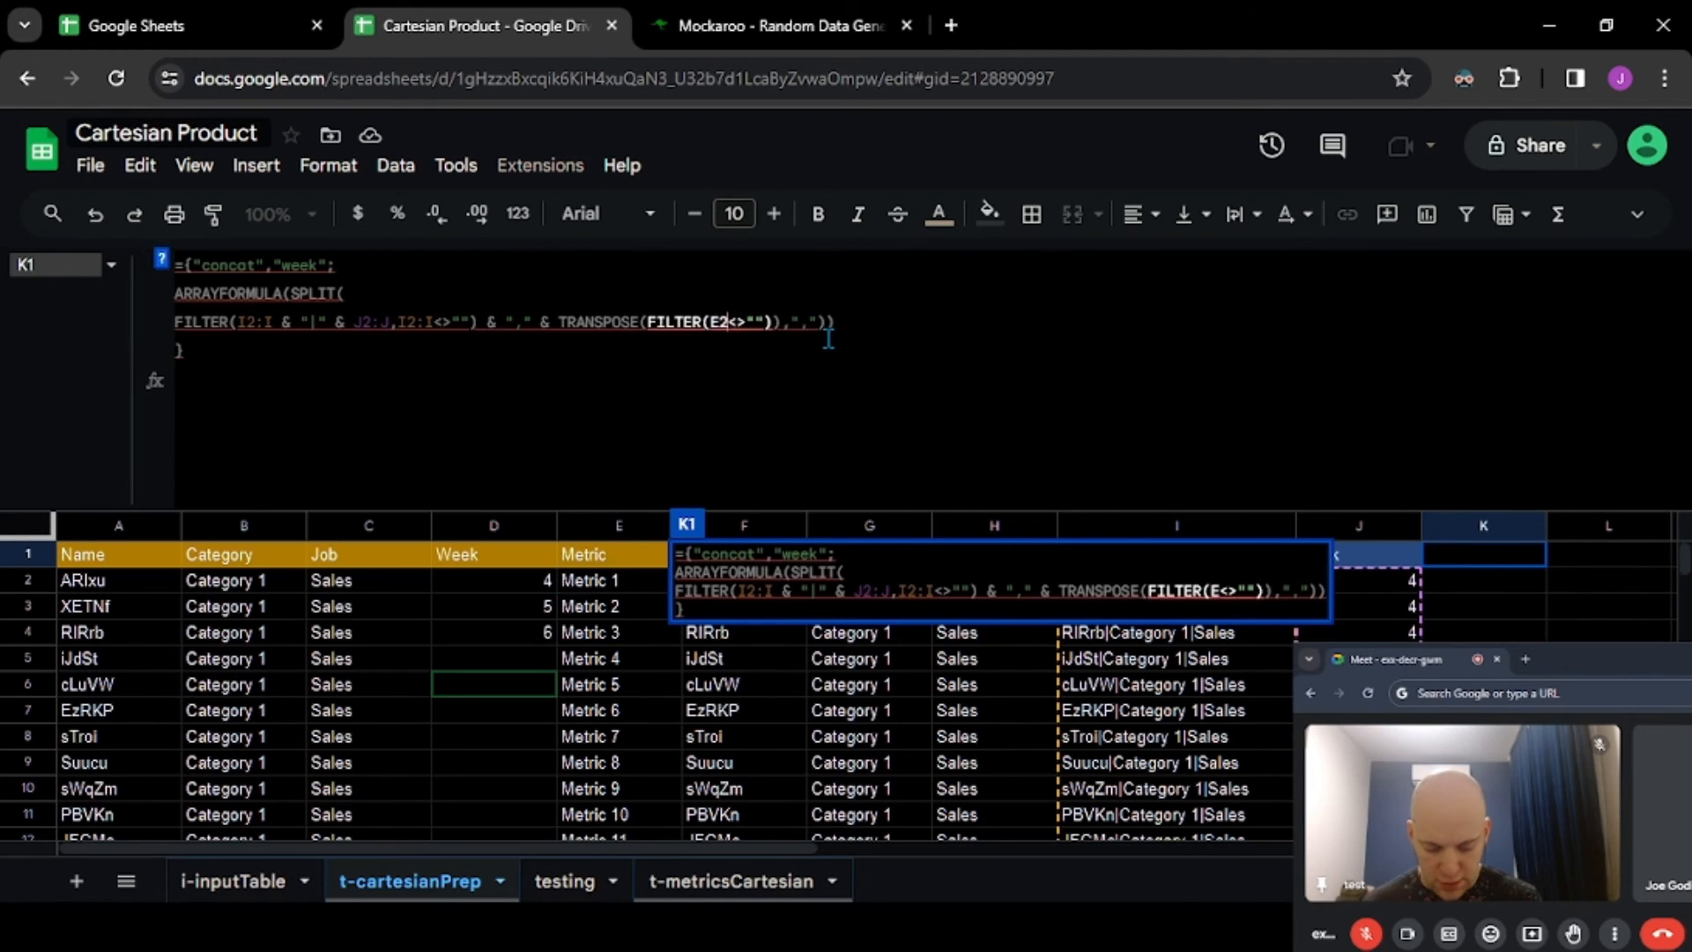
text(:E)
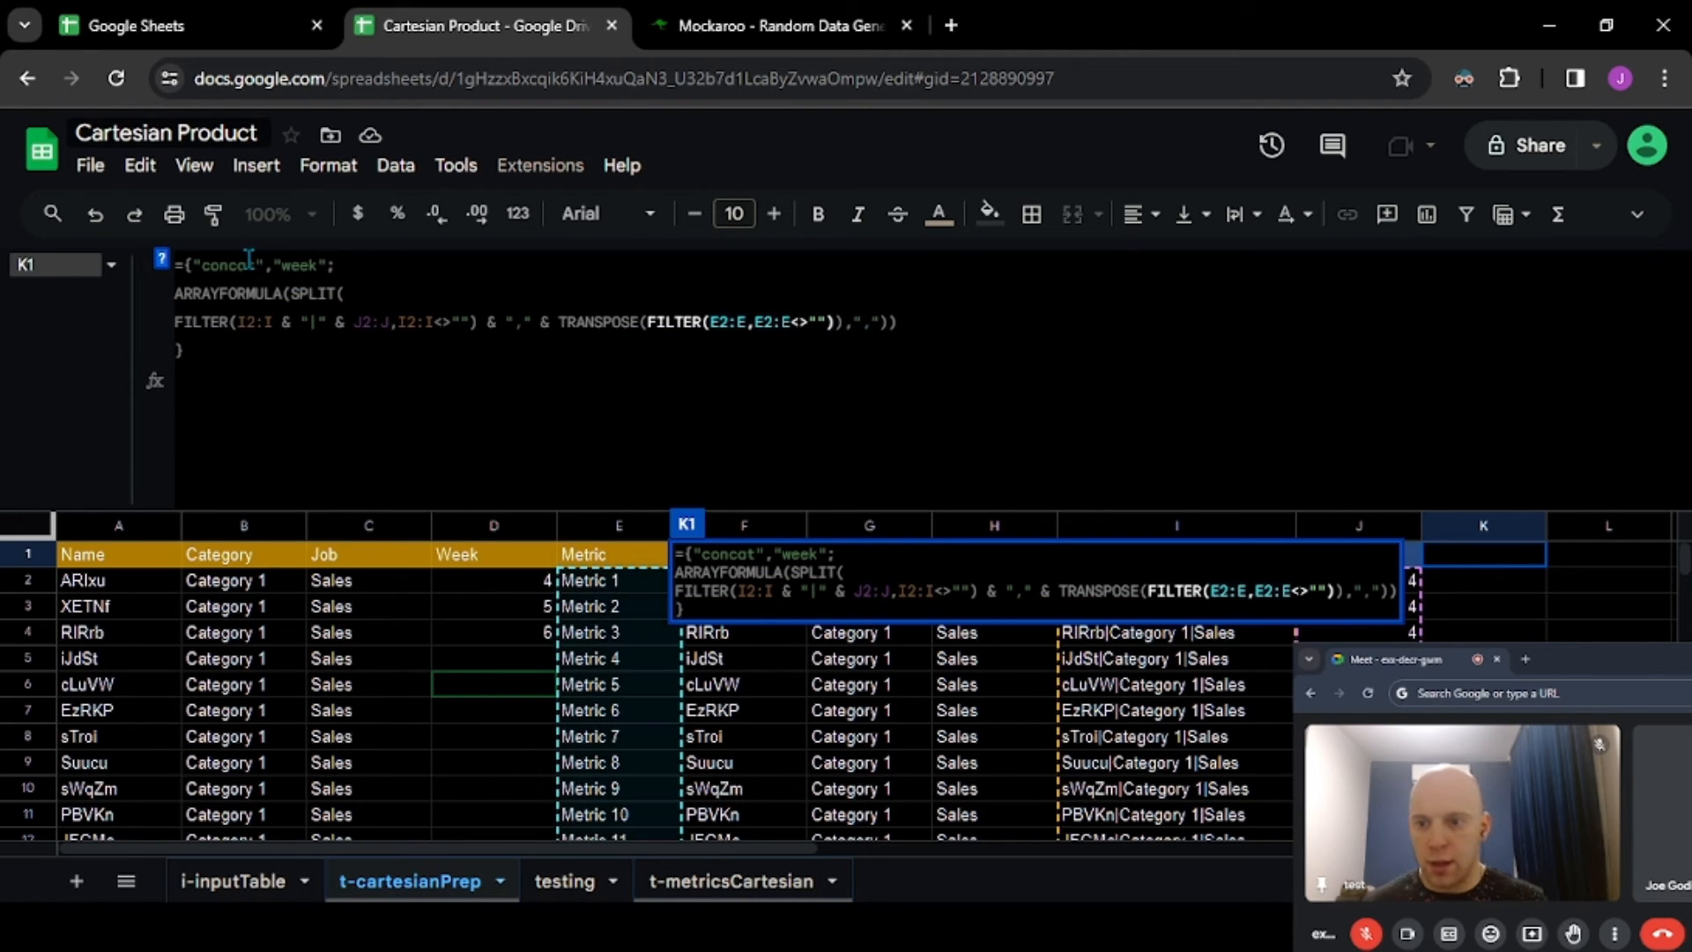
- Change the second header in the K1 formula to "metric" and commit the formula
click(318, 264)
key(ctrl+shift+Left)
text(metric)
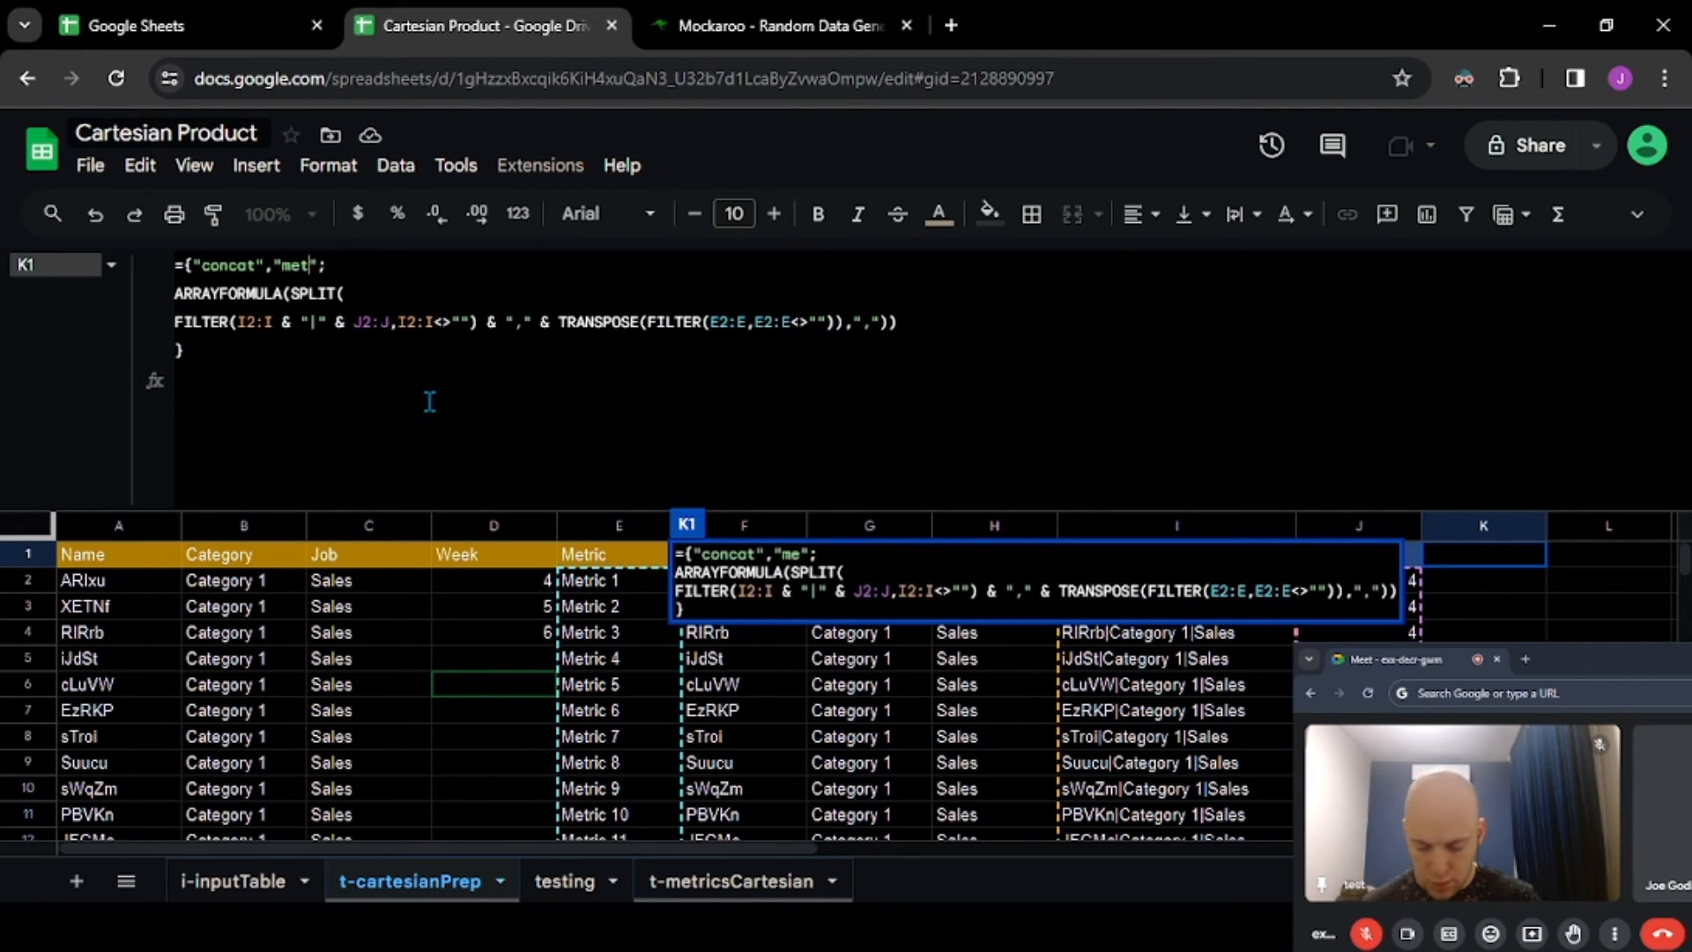
key(Return)
key(Up)
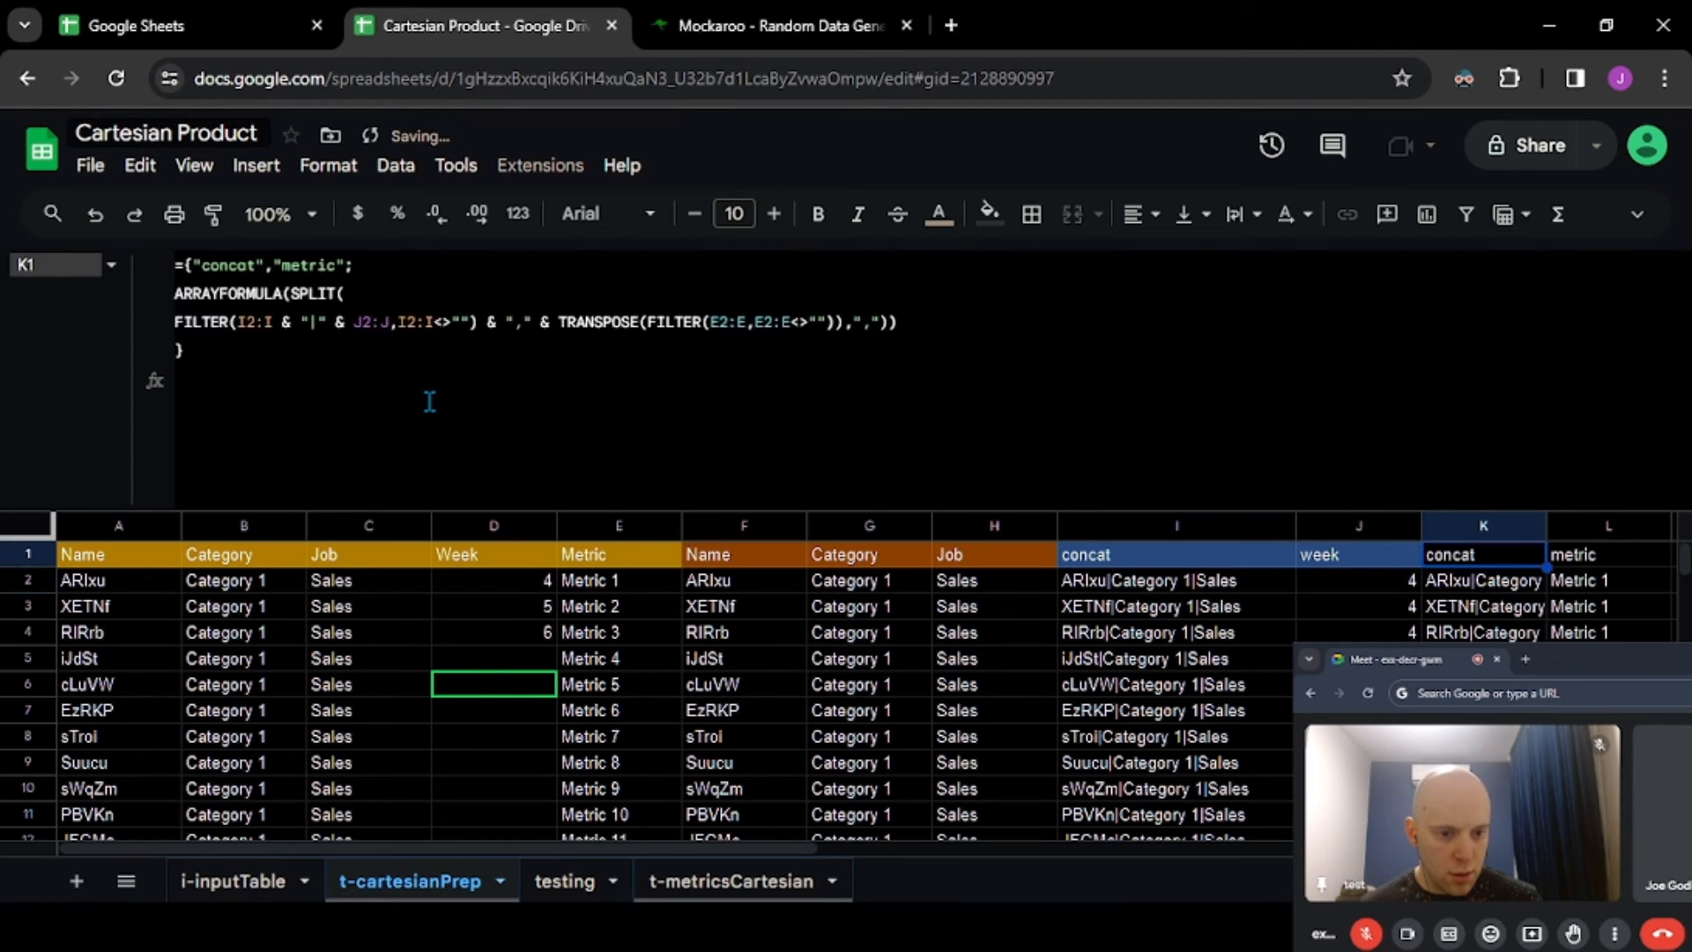
key(Right)
- Fit column K's width to its contents and inspect the first concatenated value in K2
scroll(1024, 654, right, 2)
scroll(1024, 654, right, 3)
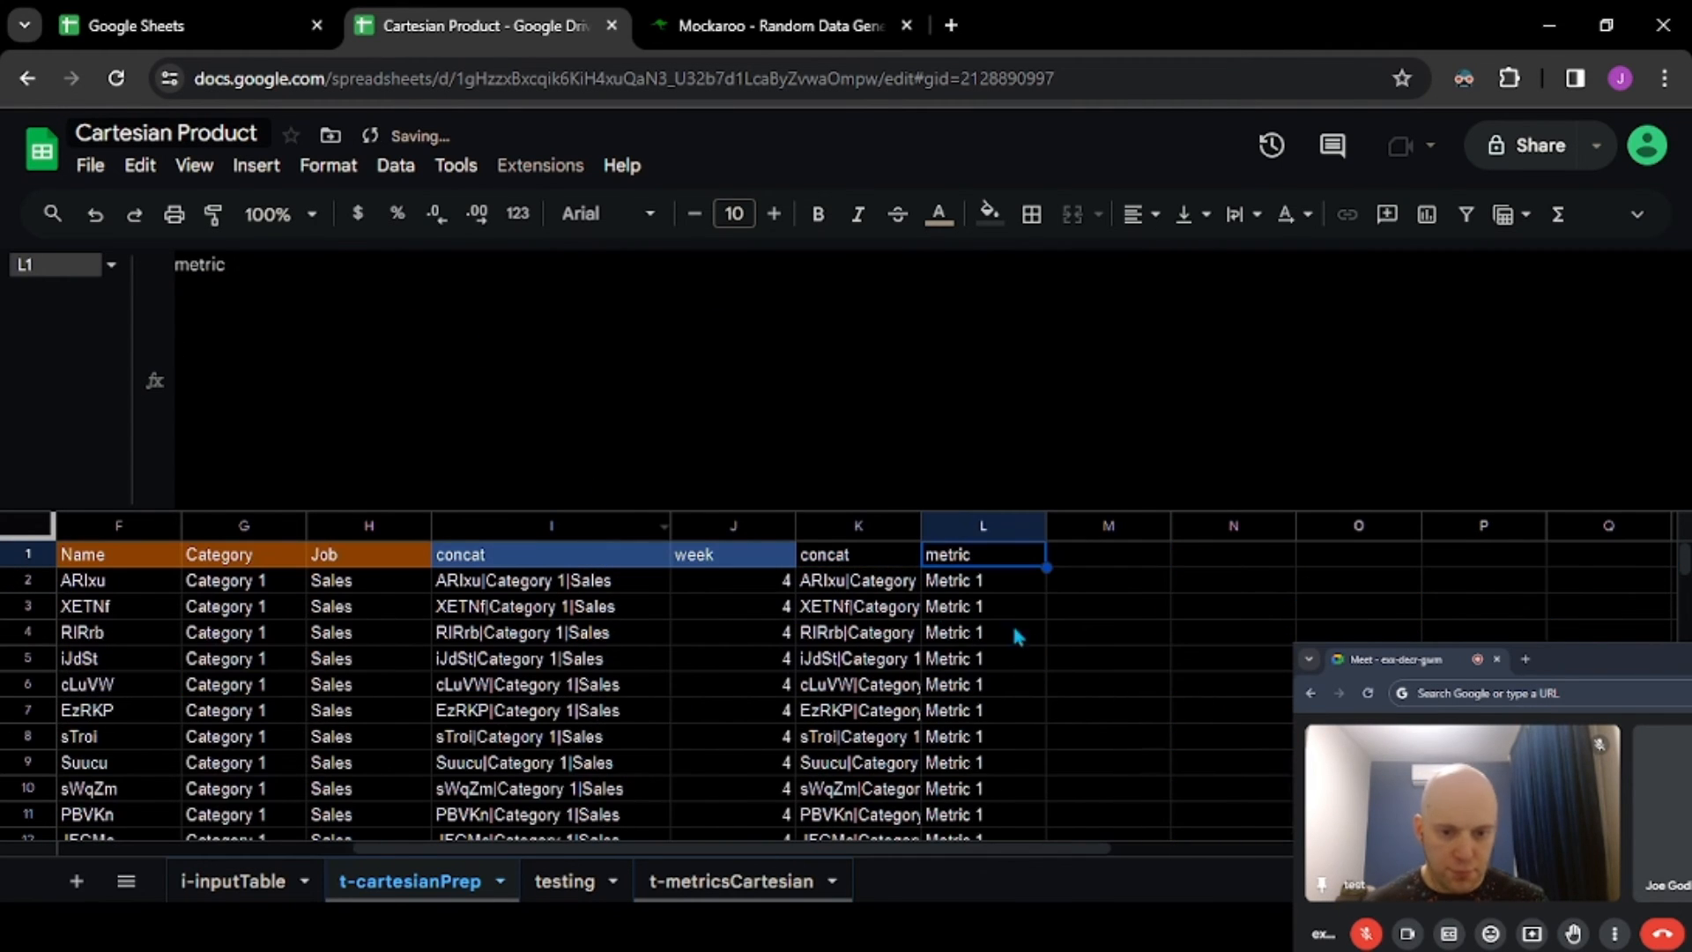
click(868, 564)
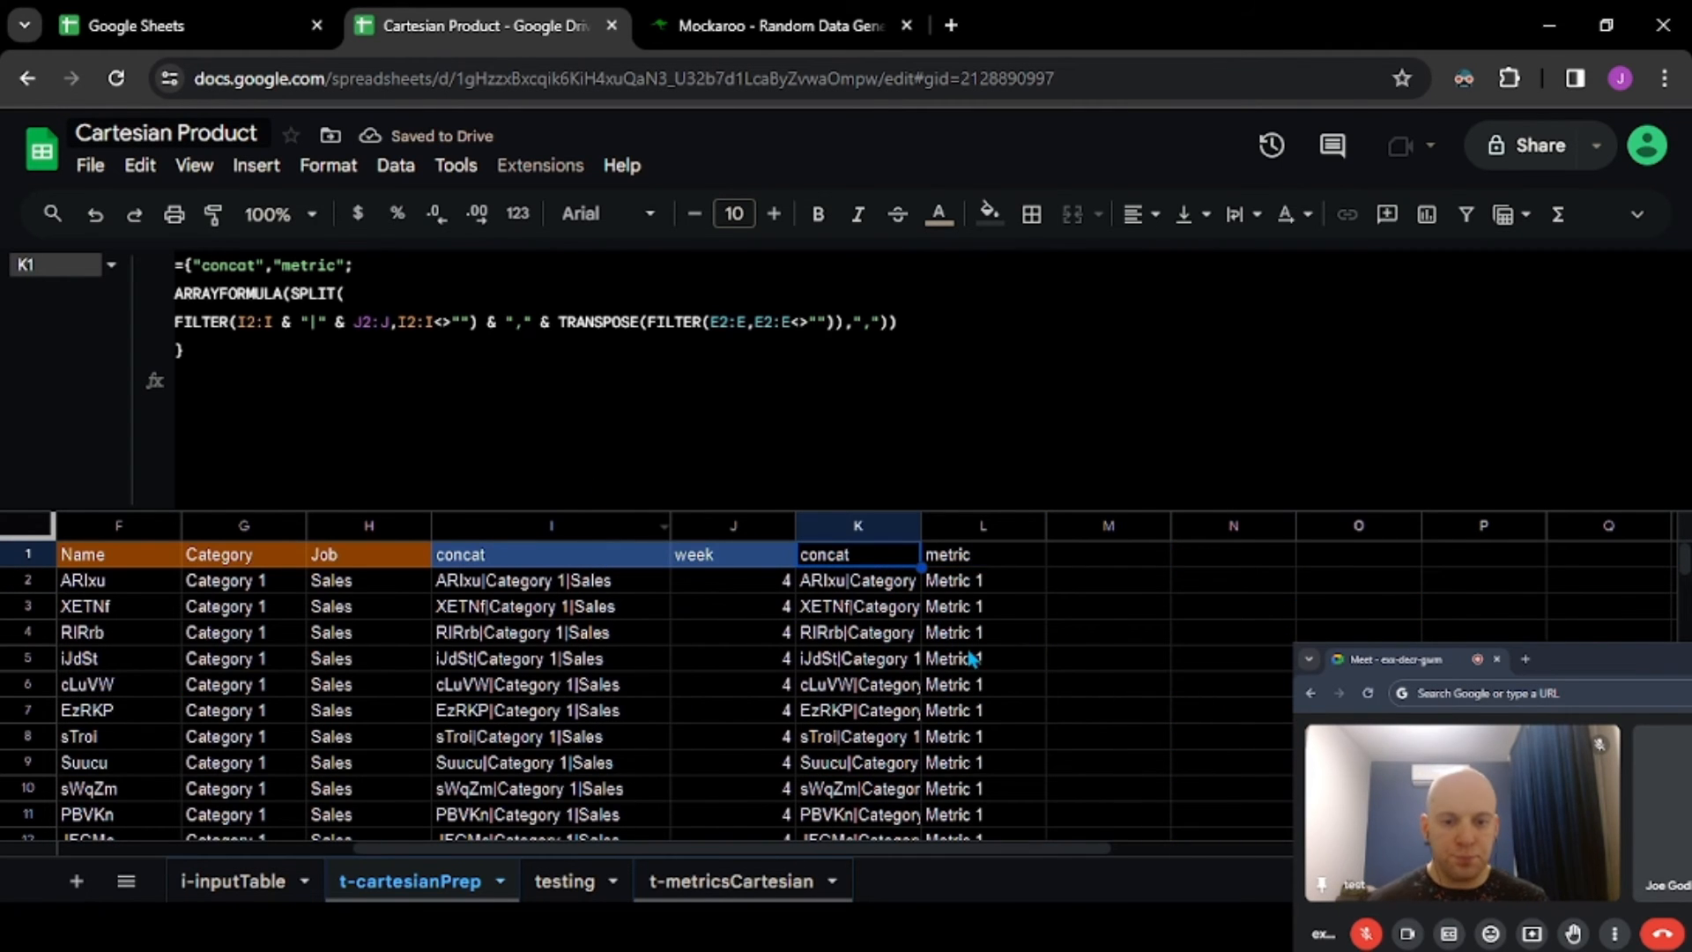
double_click(922, 527)
click(952, 624)
click(909, 584)
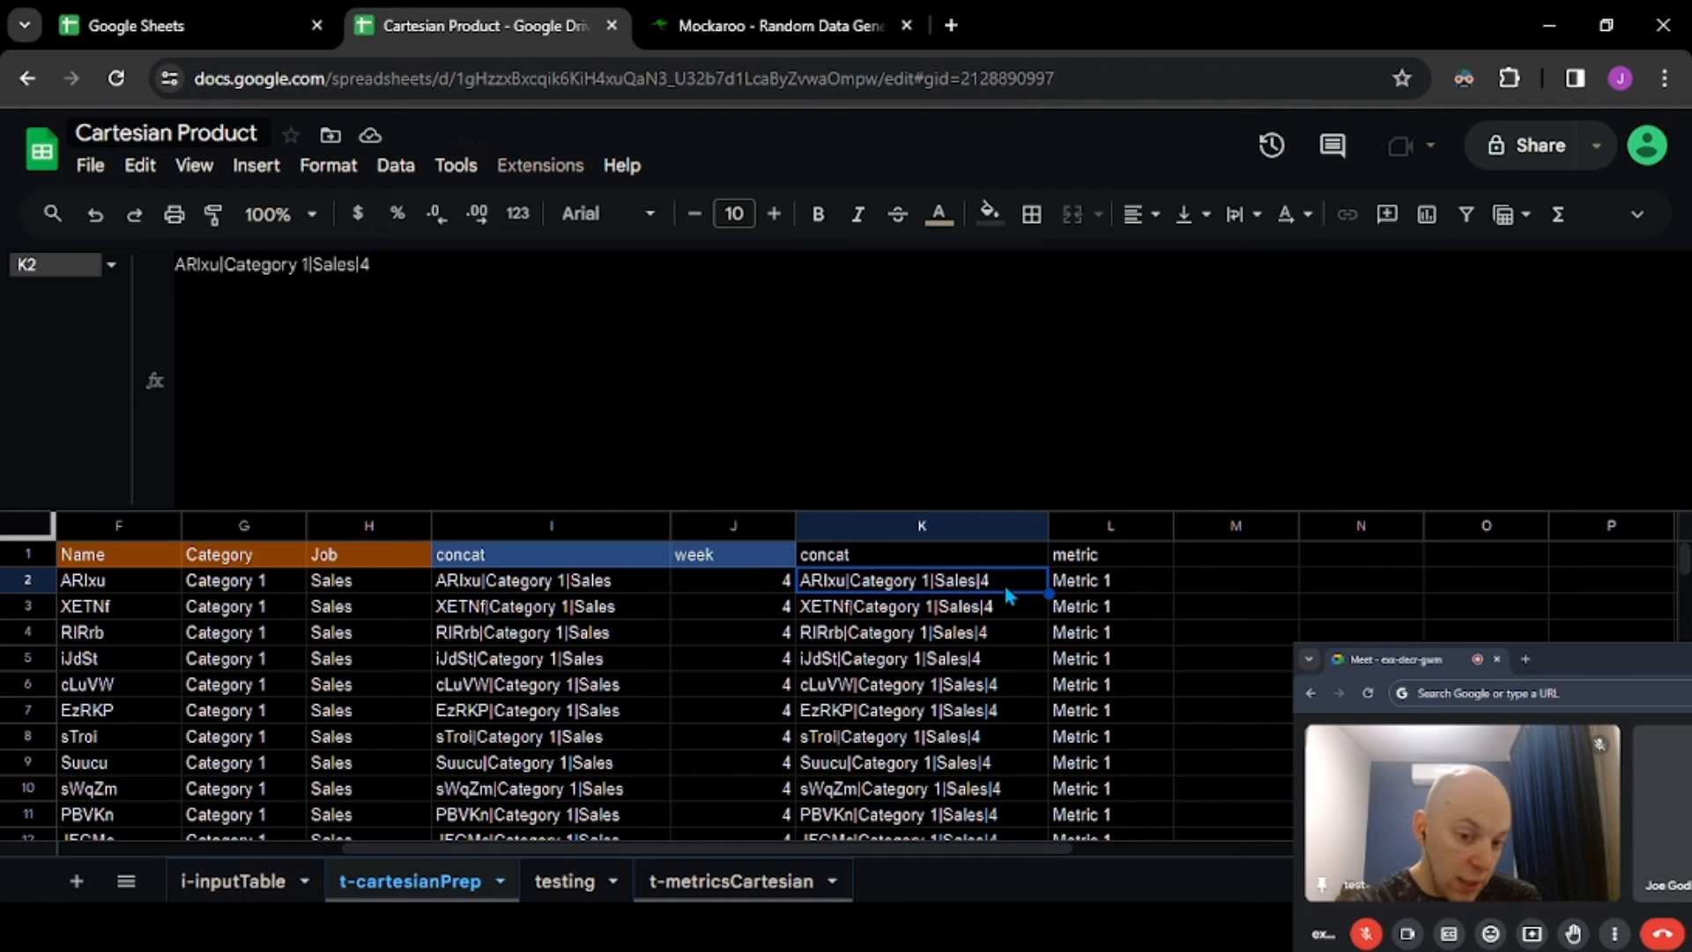
- Check the concat, week and metric values down to the last filled row, comparing them with the K1 formula
scroll(1107, 608, down, 3)
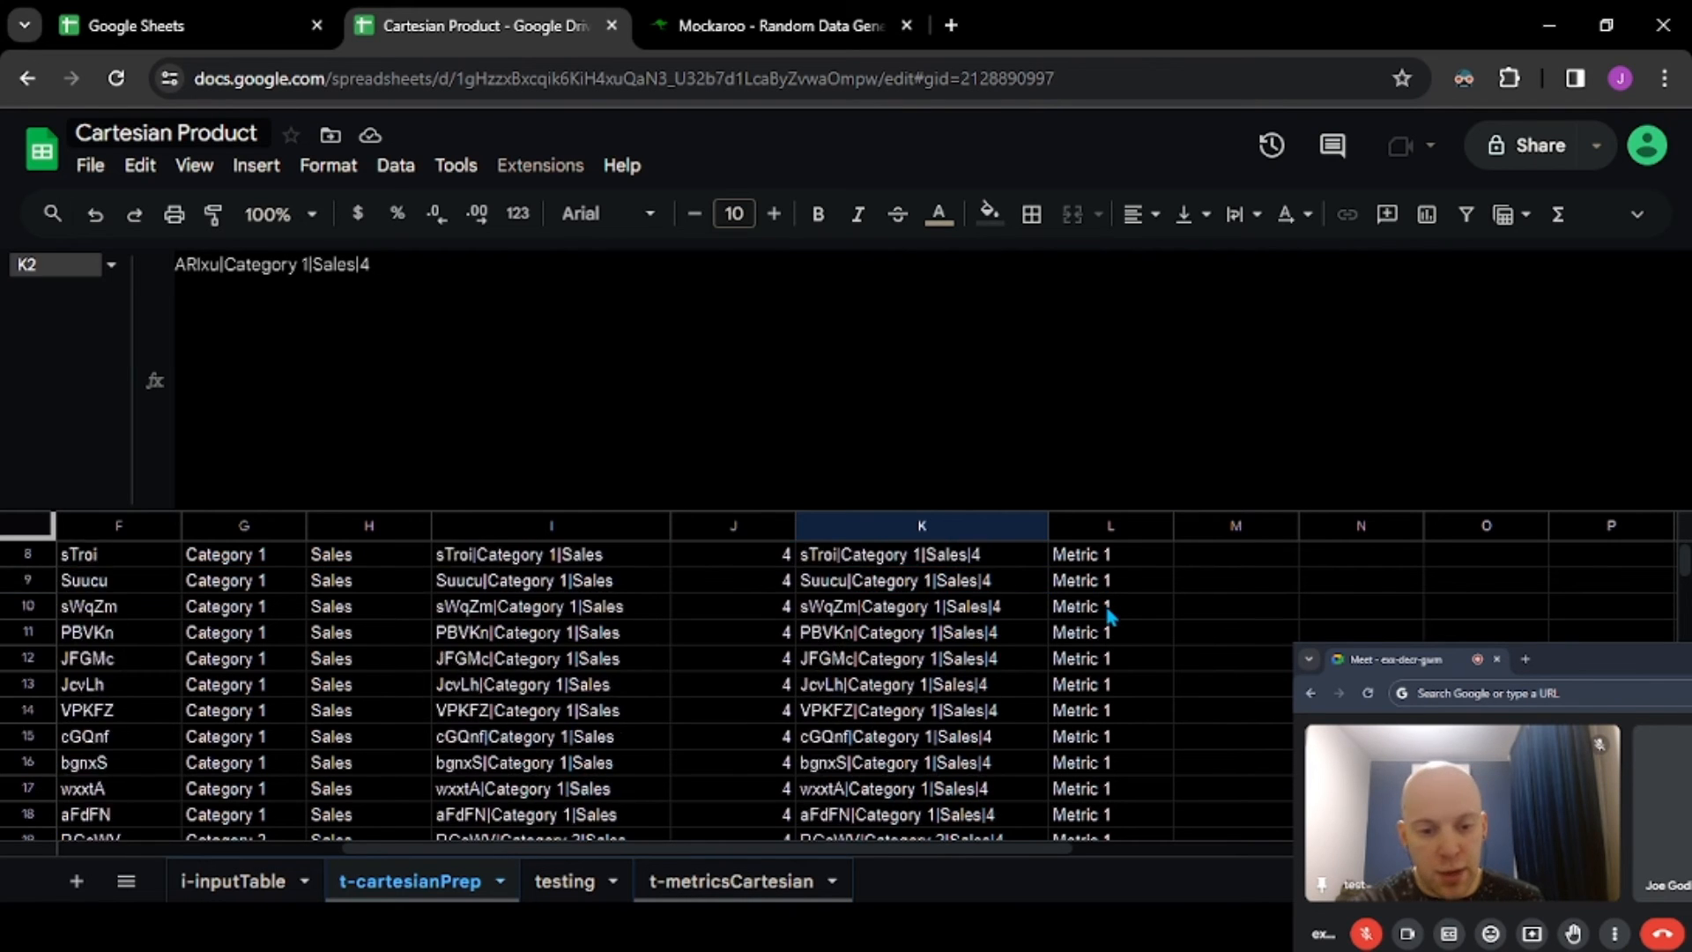
scroll(1109, 615, down, 20)
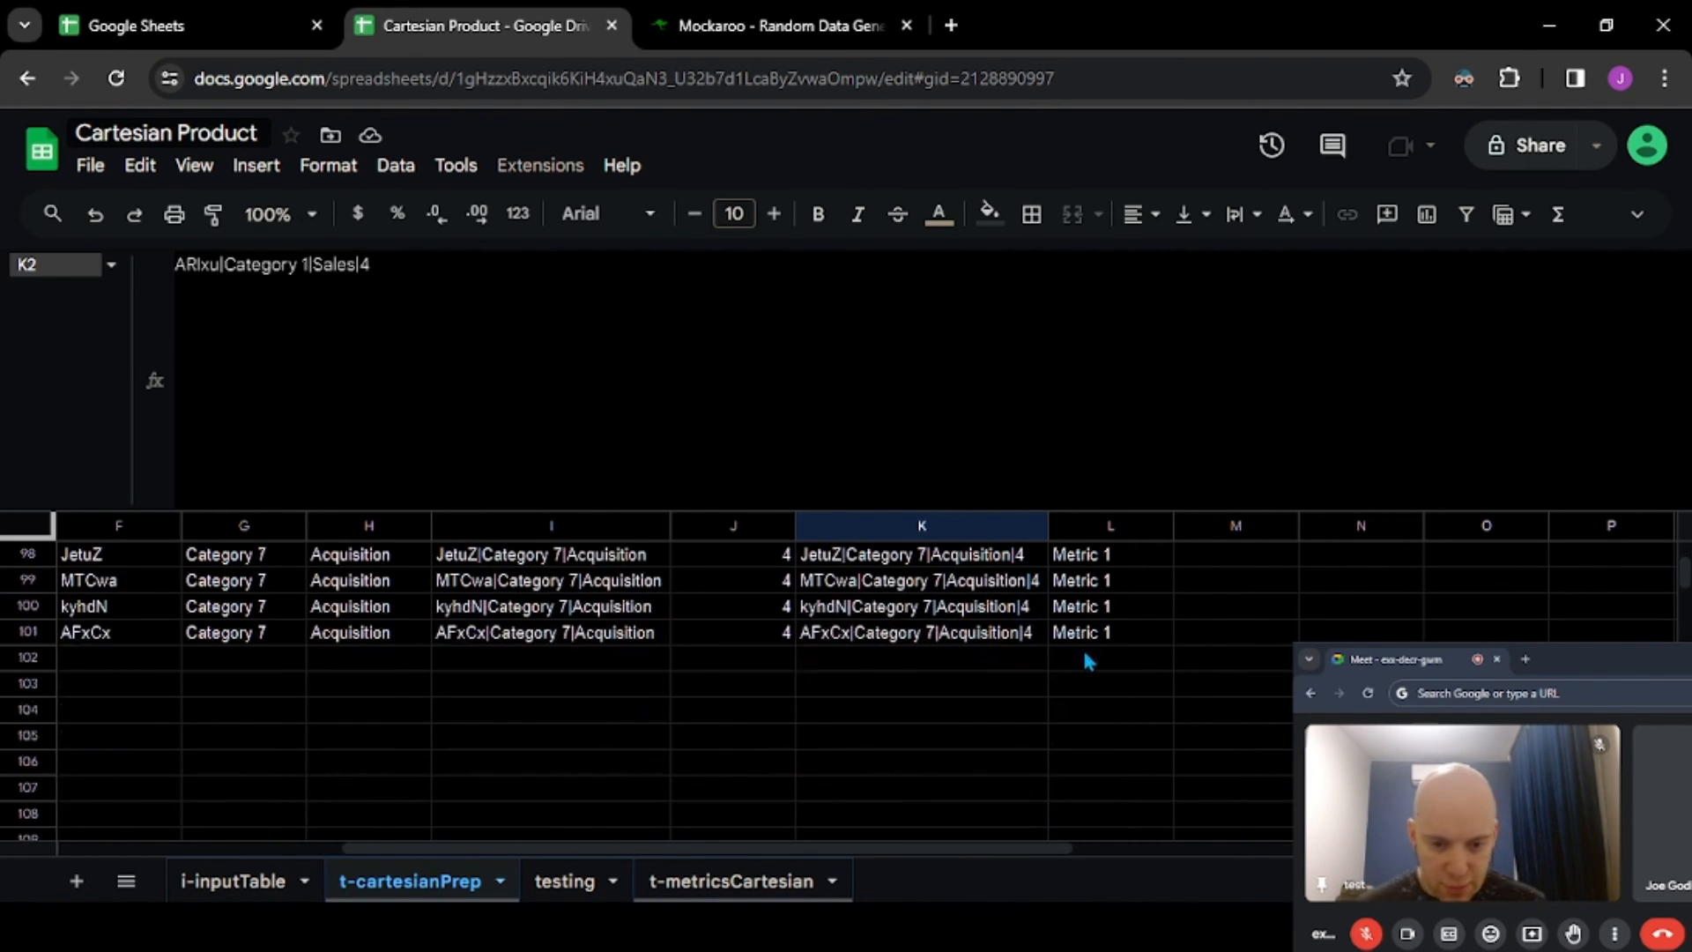
scroll(1060, 657, down, 3)
scroll(1060, 657, up, 5)
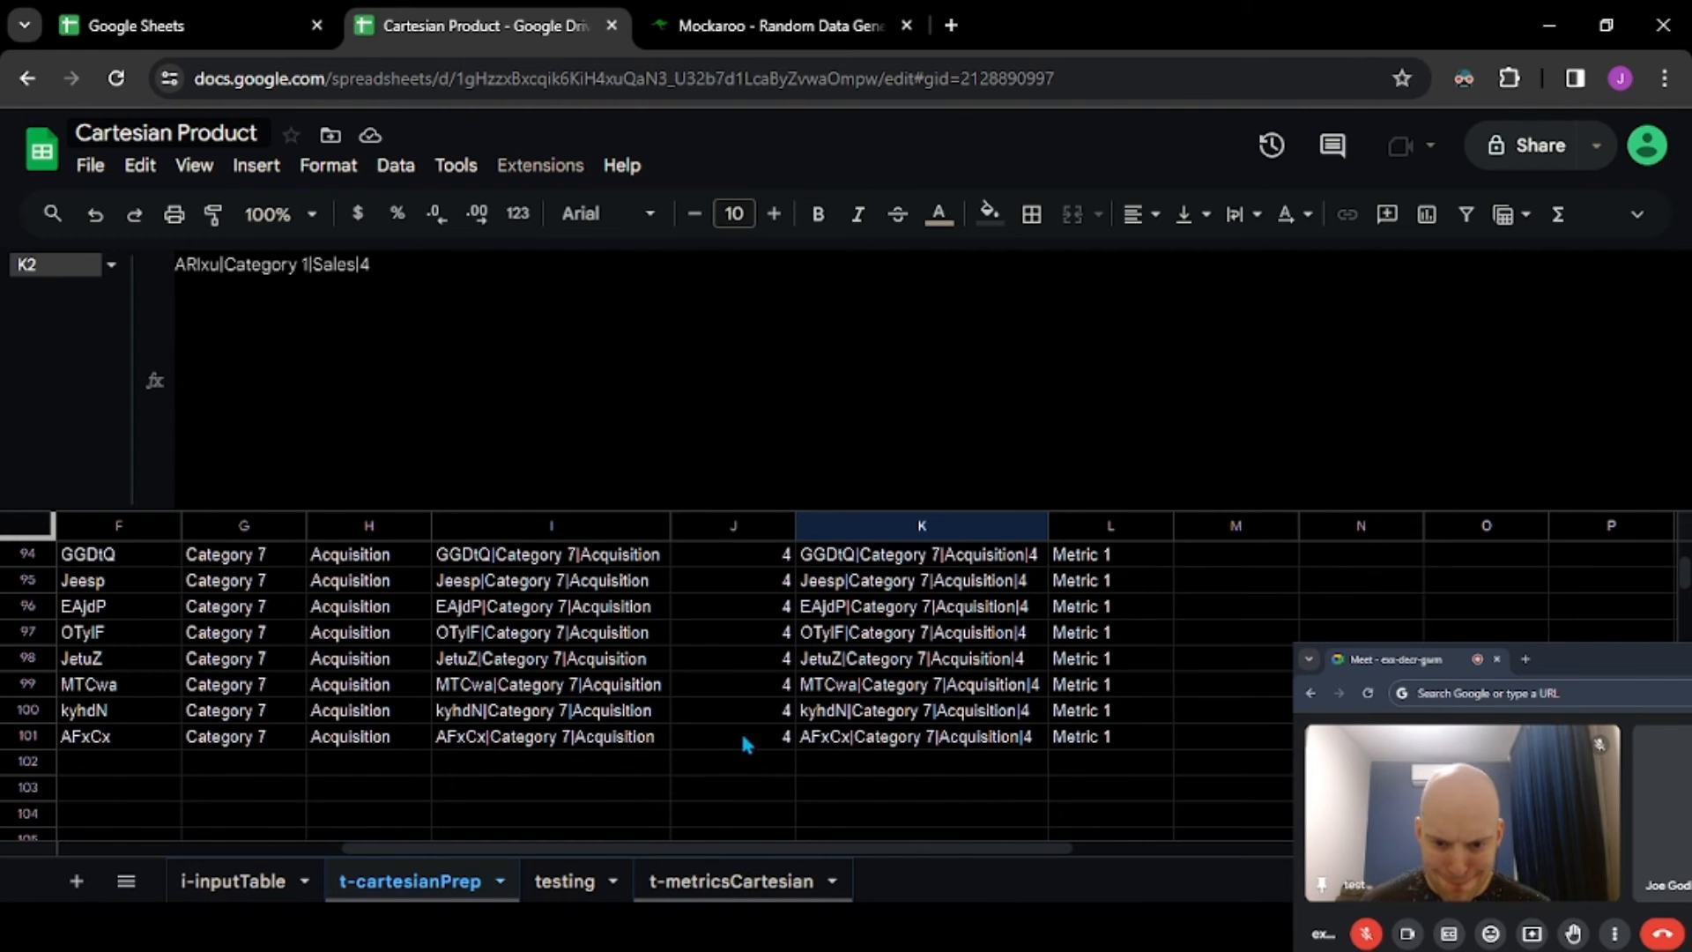
click(996, 741)
scroll(1062, 736, up, 2)
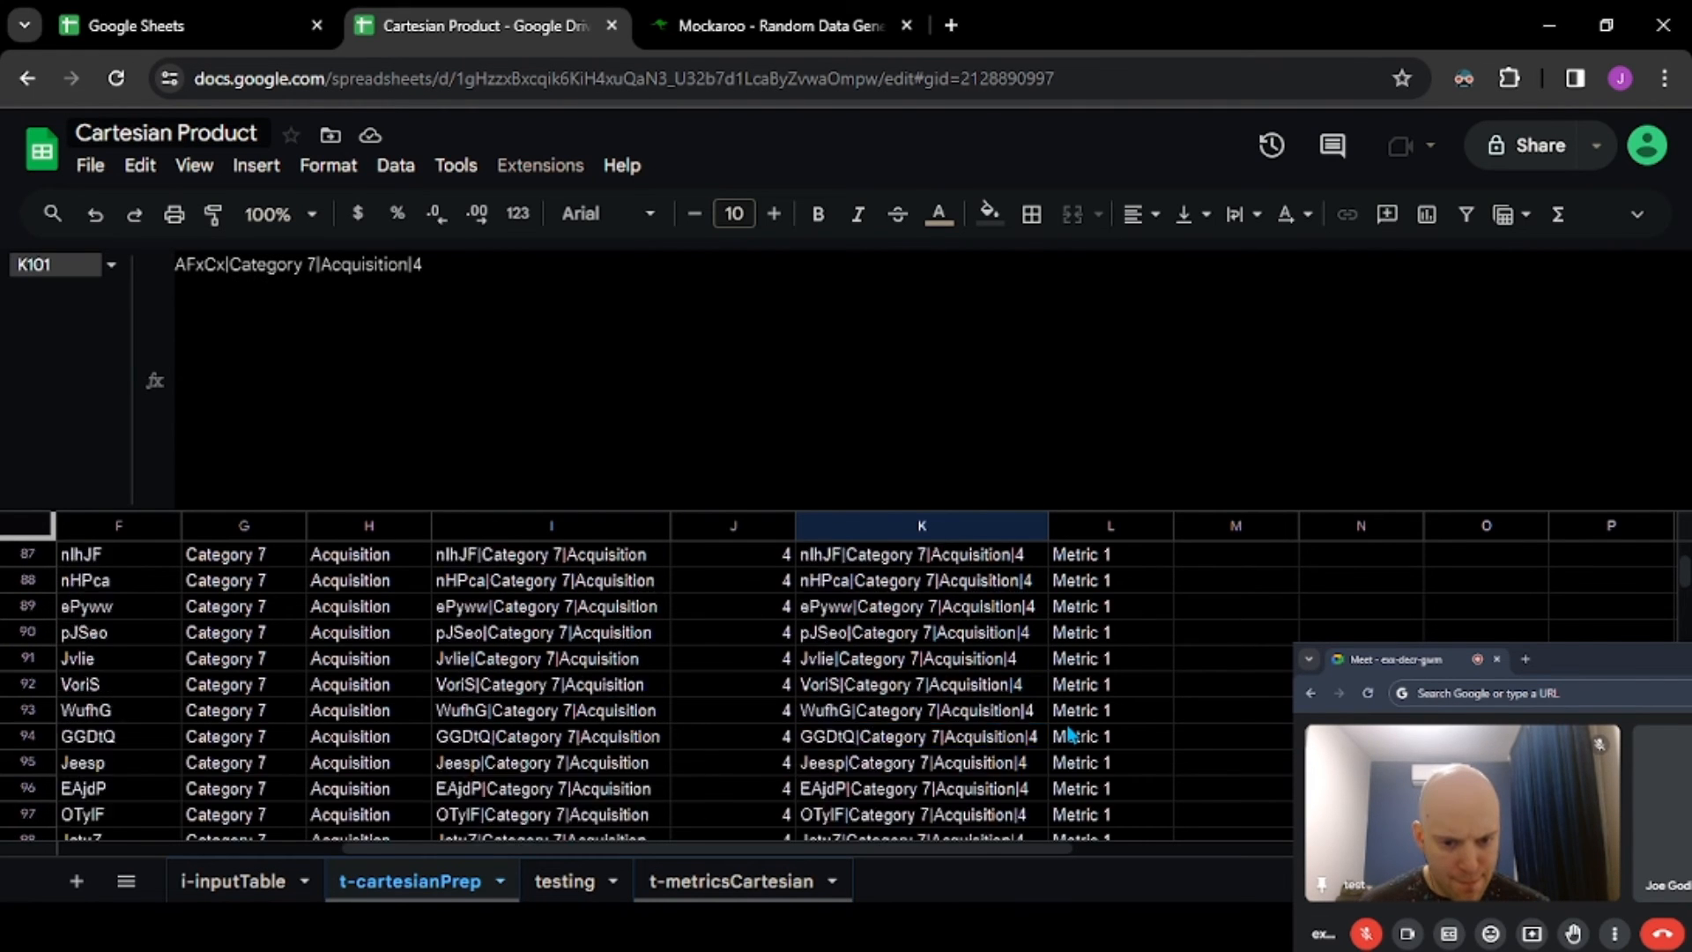
scroll(1066, 736, down, 4)
scroll(1117, 711, up, 20)
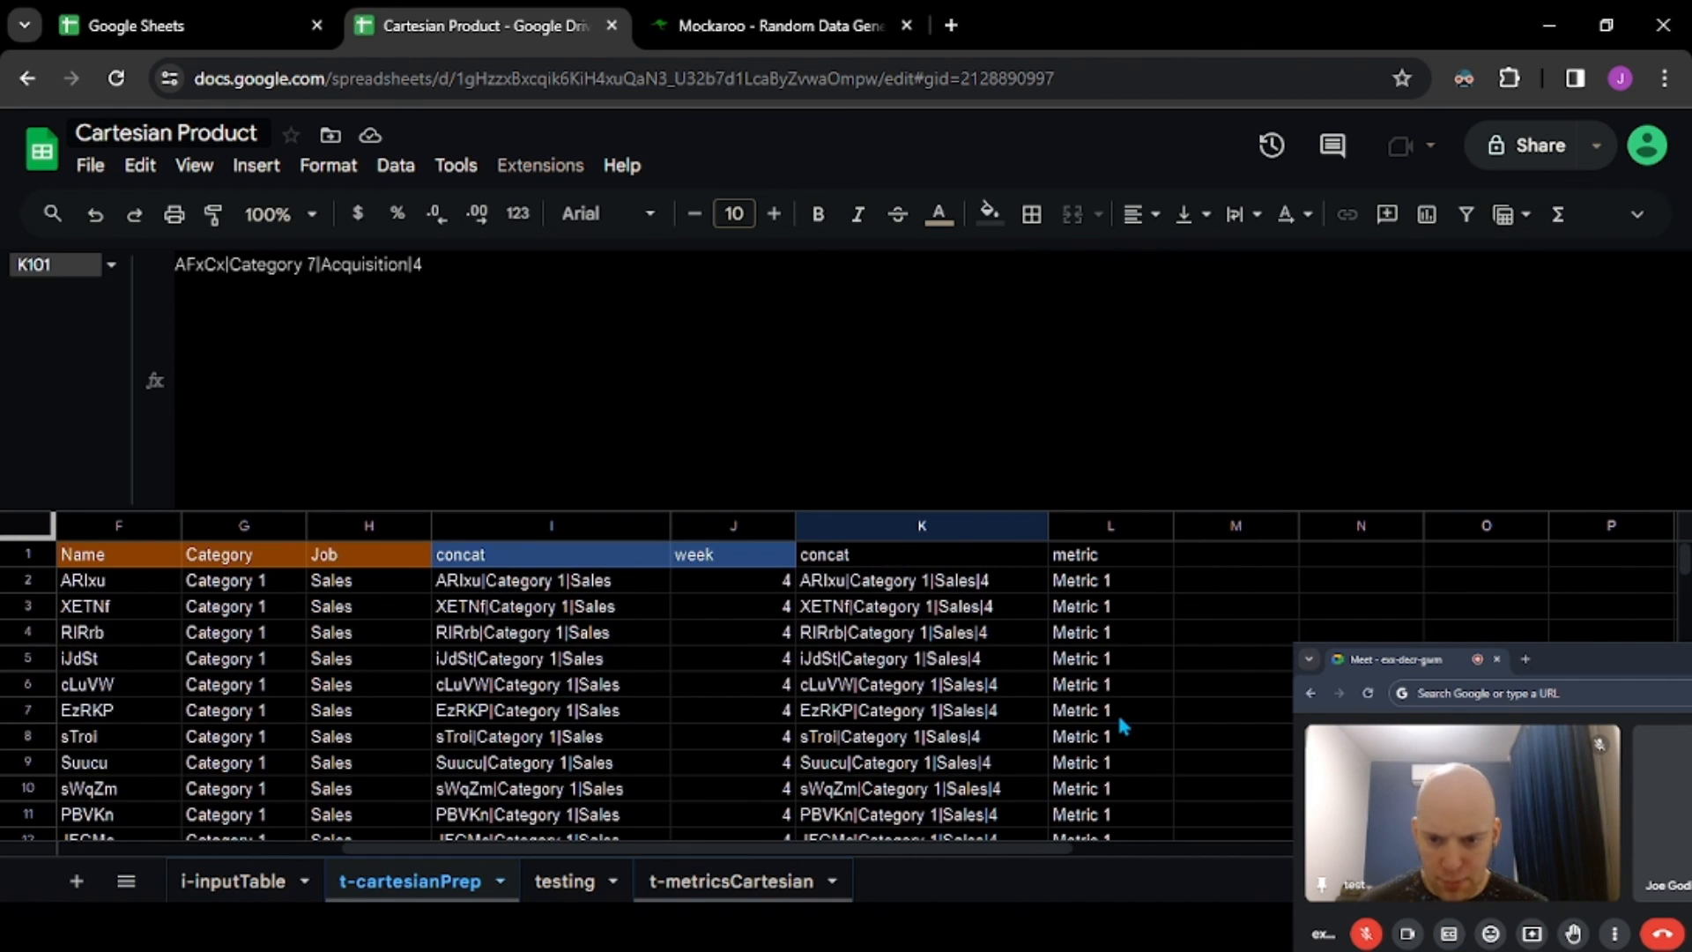
click(1019, 559)
scroll(630, 626, down, 11)
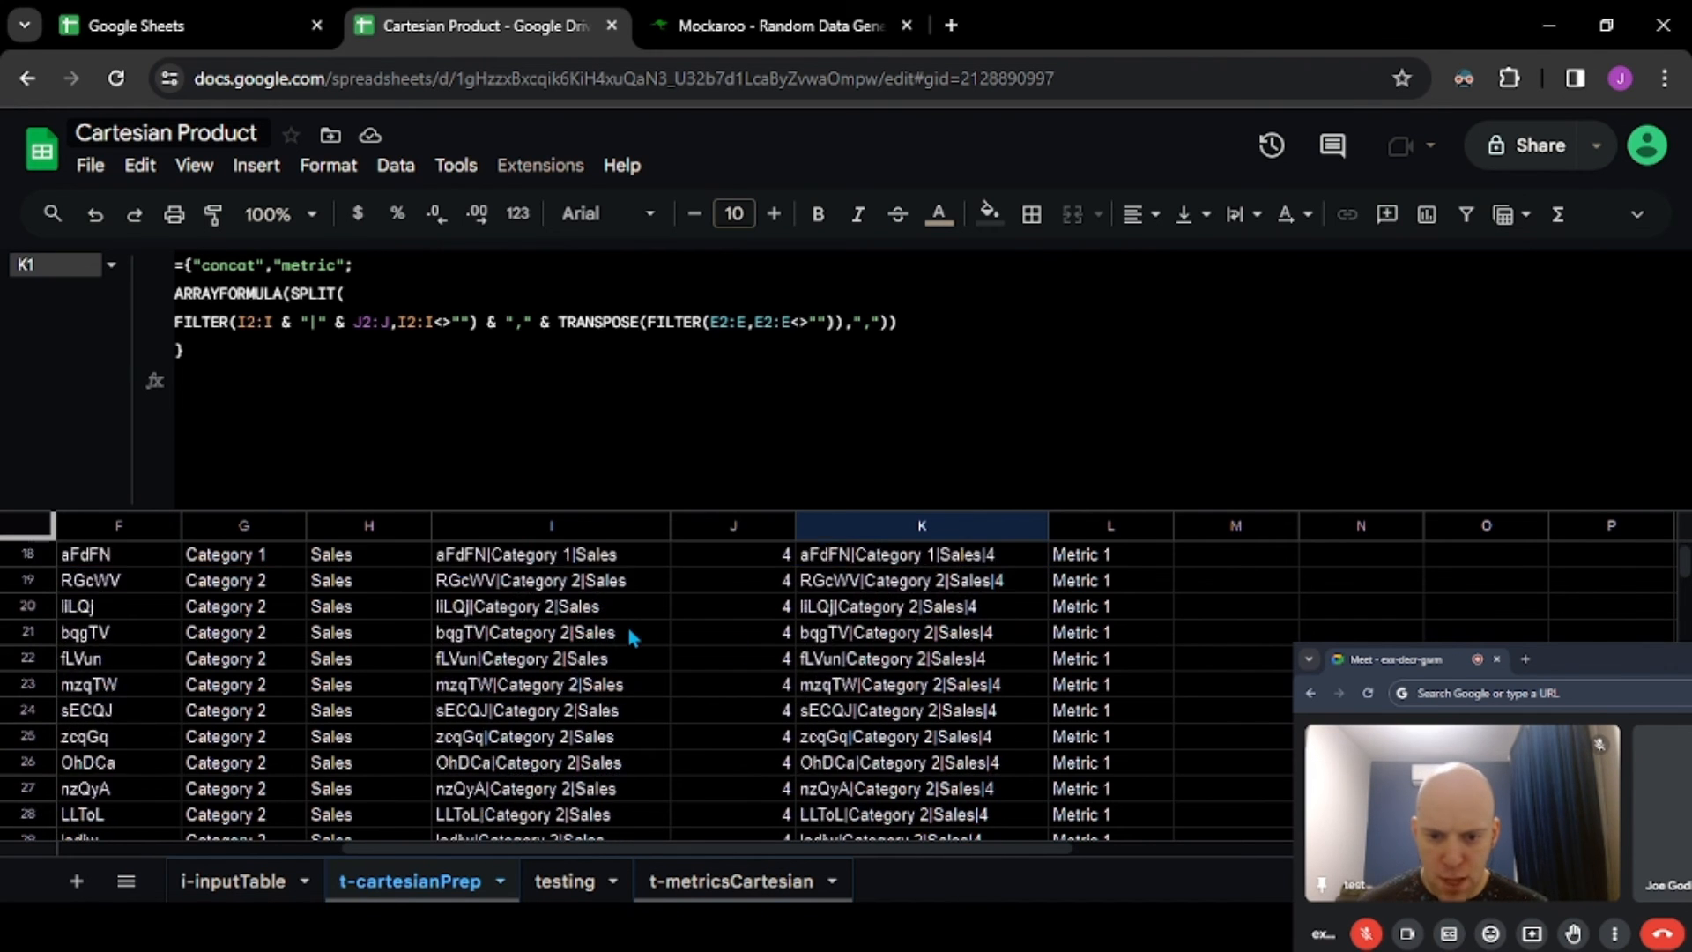
scroll(581, 709, down, 20)
scroll(579, 695, up, 3)
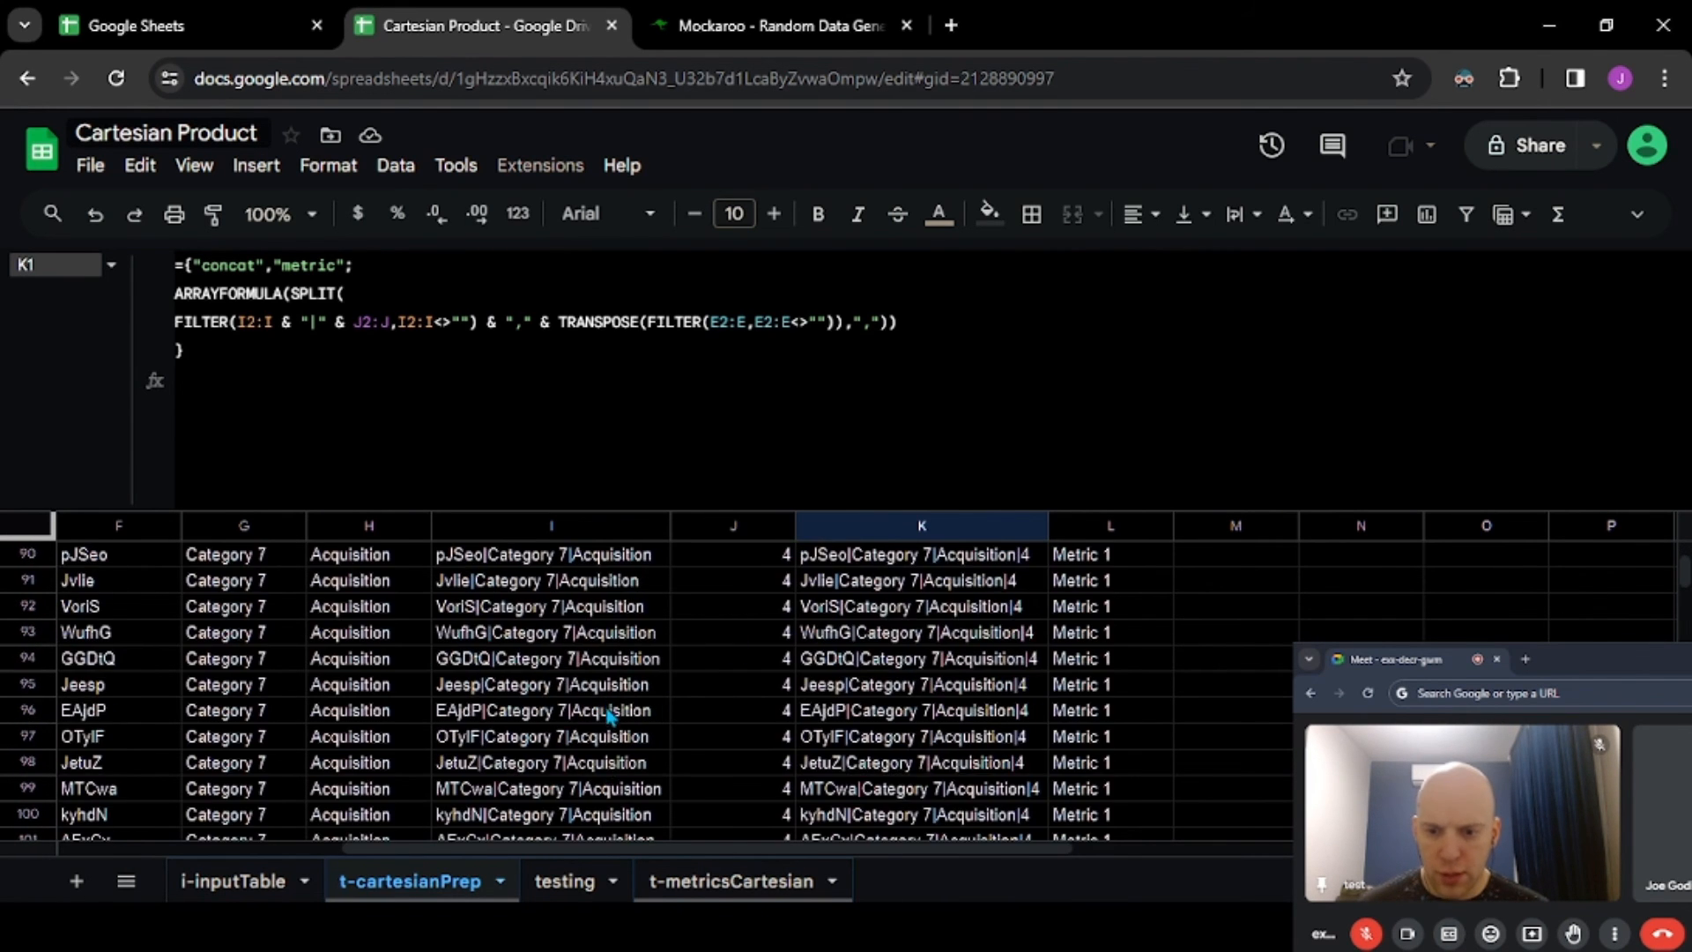
scroll(617, 749, down, 6)
drag(717, 689, 716, 713)
scroll(540, 728, up, 16)
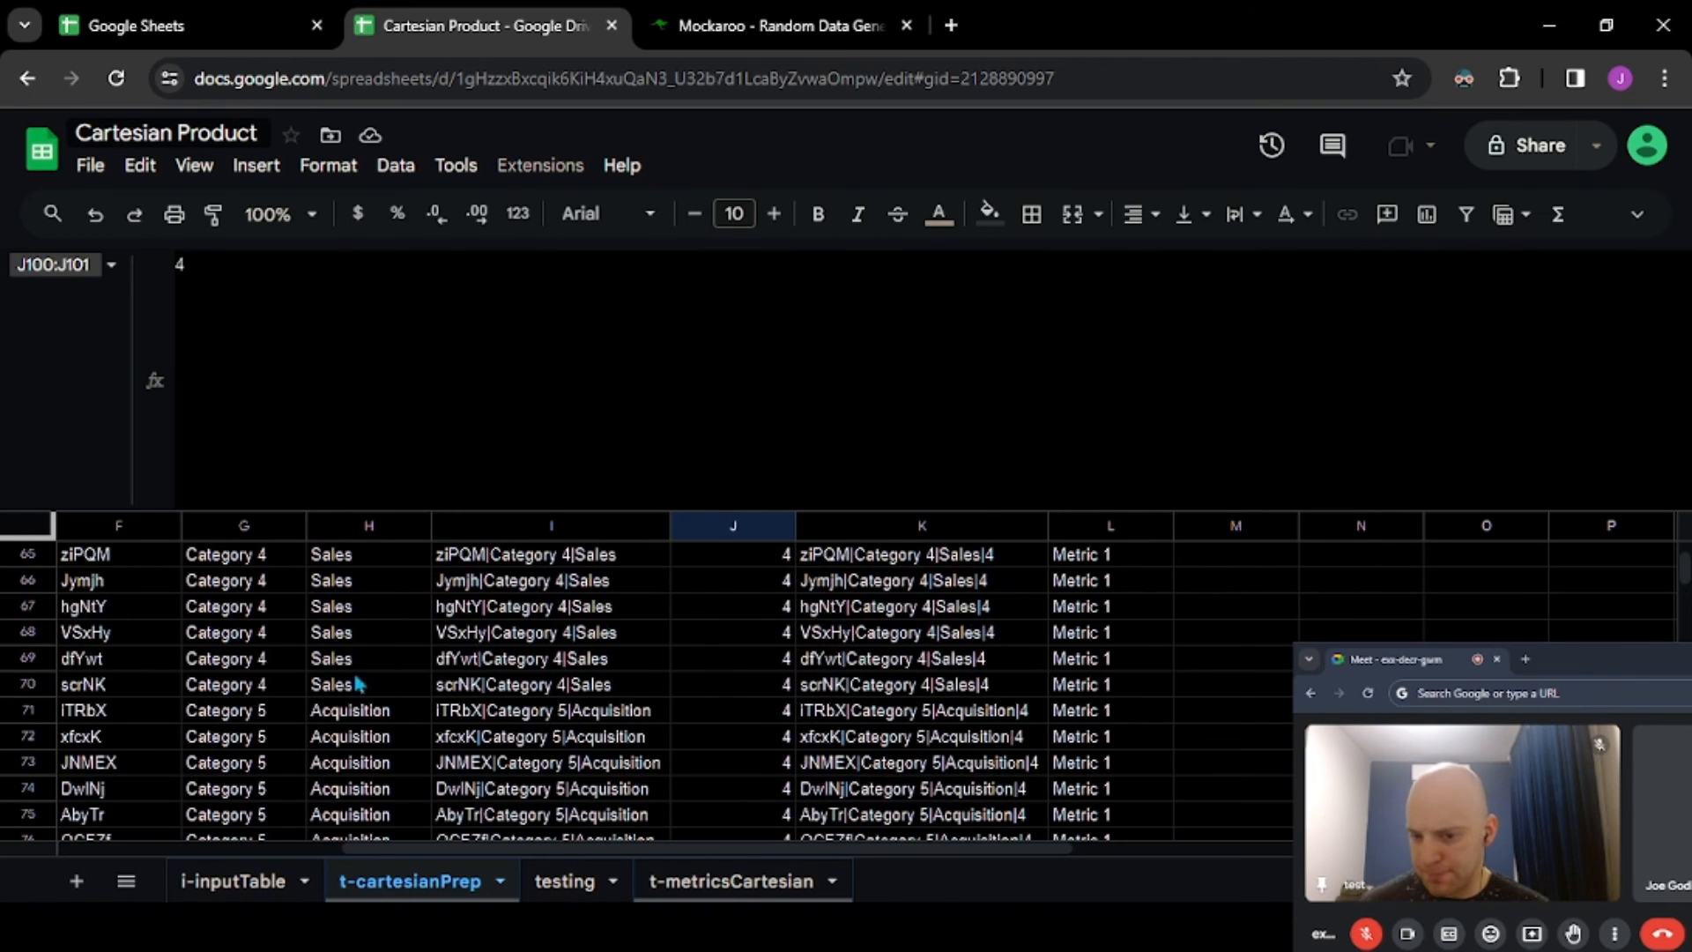
scroll(538, 722, up, 14)
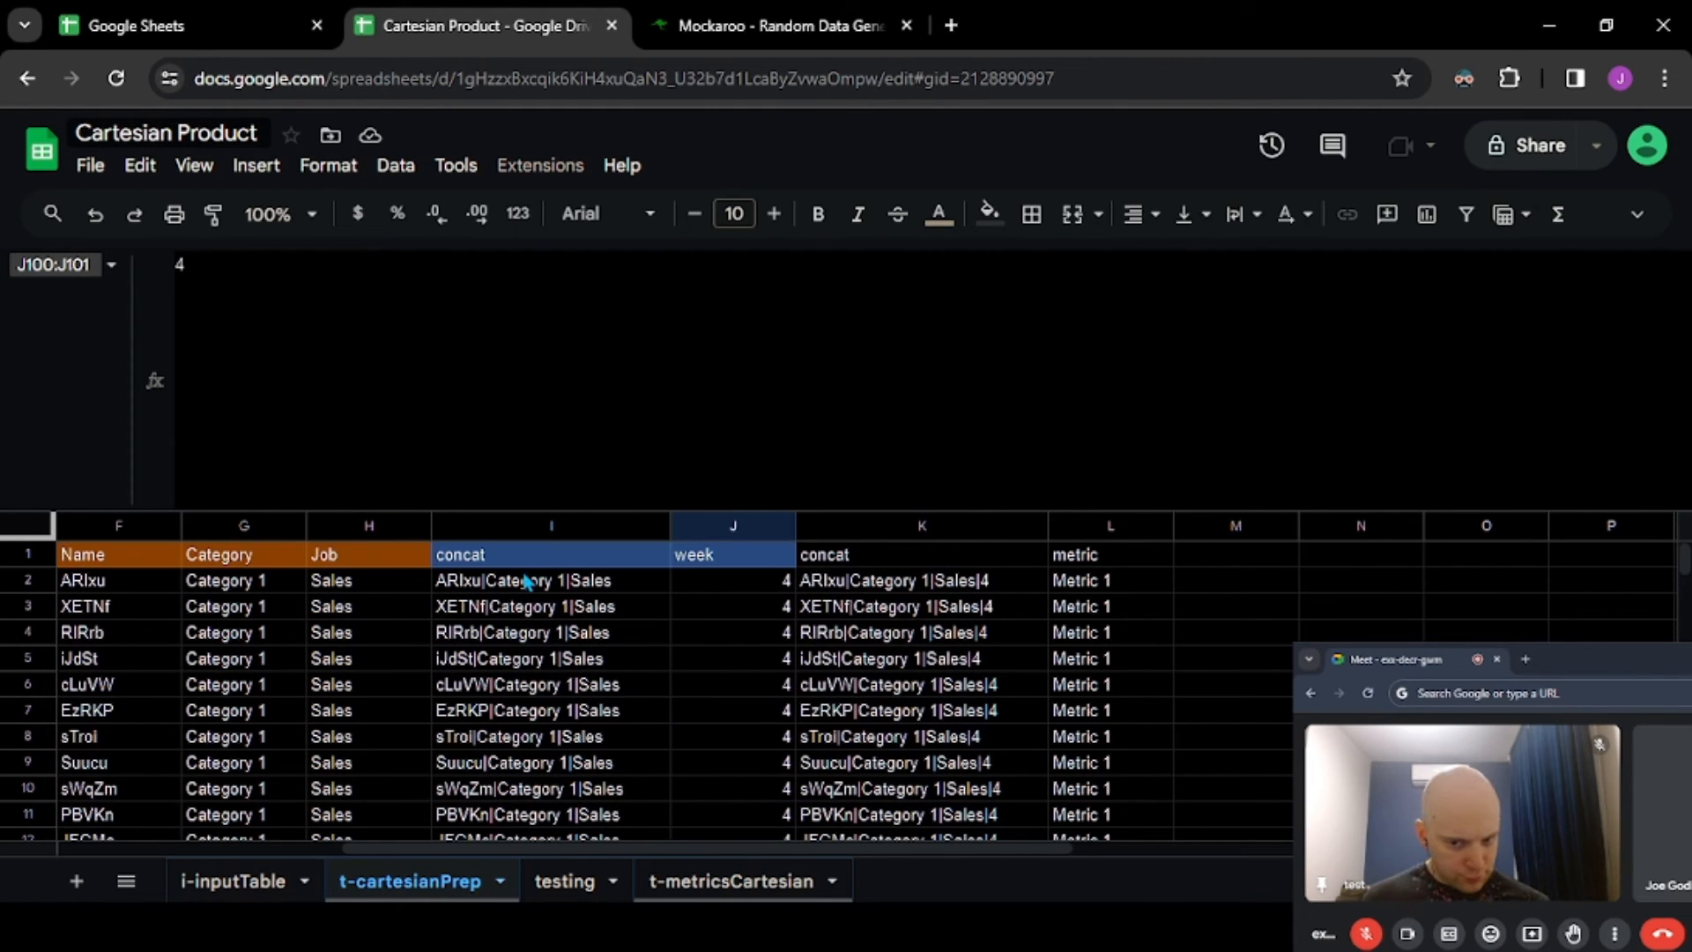
- Wrap the FILTER and TRANSPOSE expression inside SPLIT in I1 with FLATTEN, commit it, and check the extent of column I
click(527, 580)
click(495, 559)
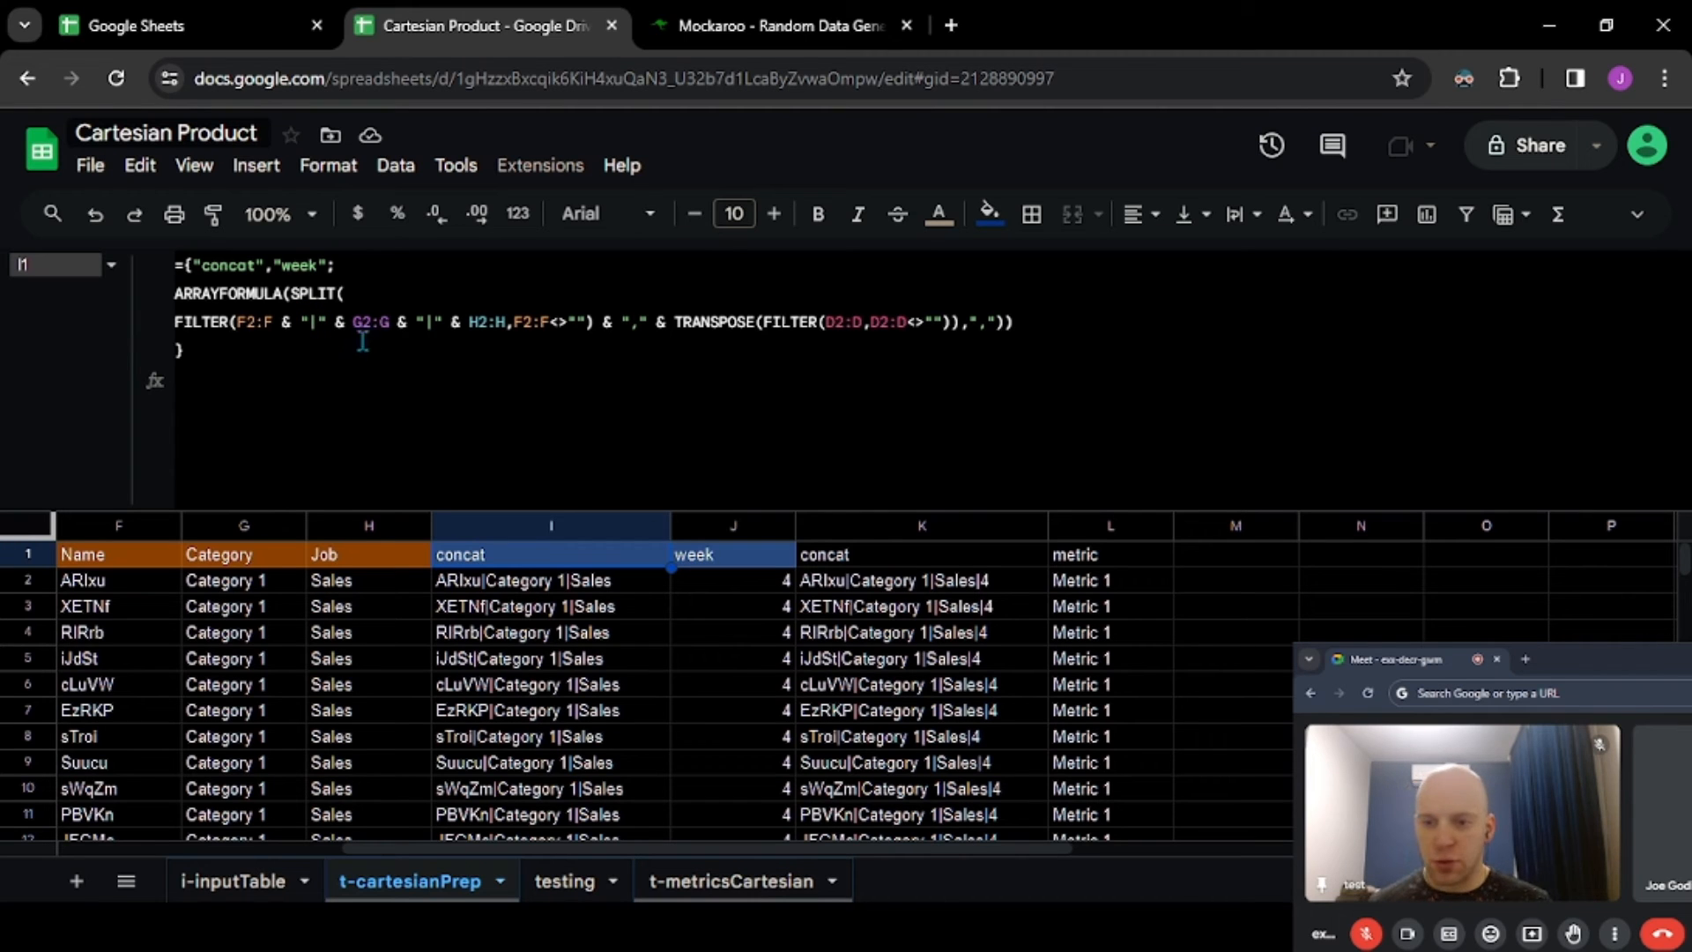
click(381, 305)
text(FLATTEN()
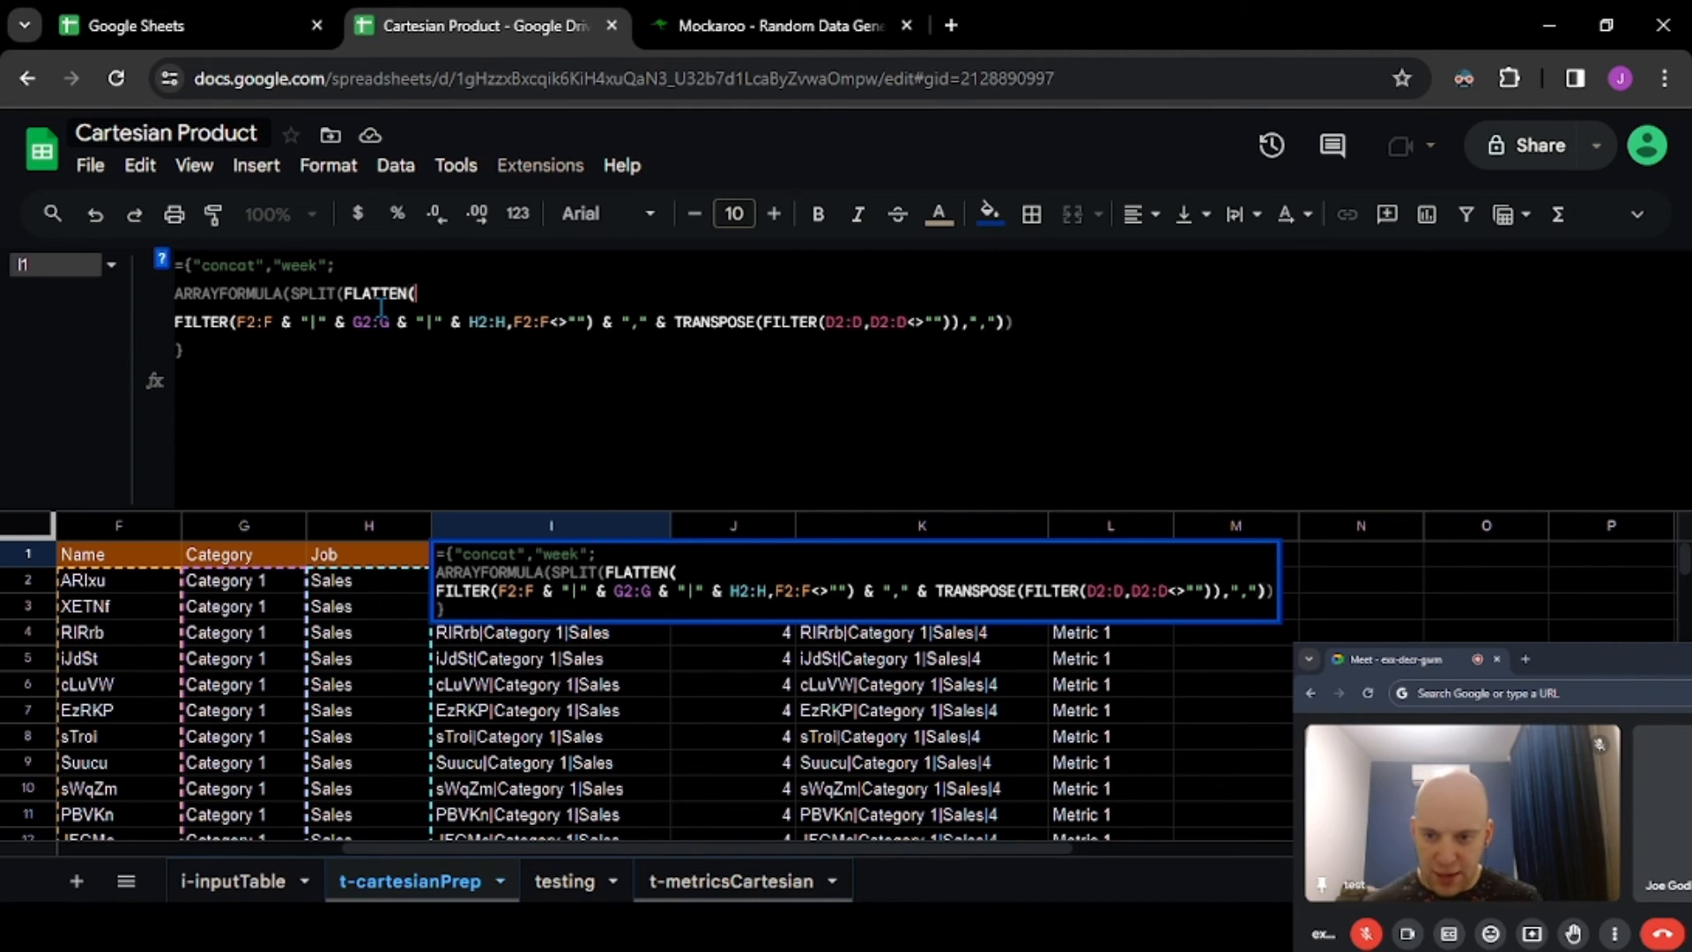
key(Down)
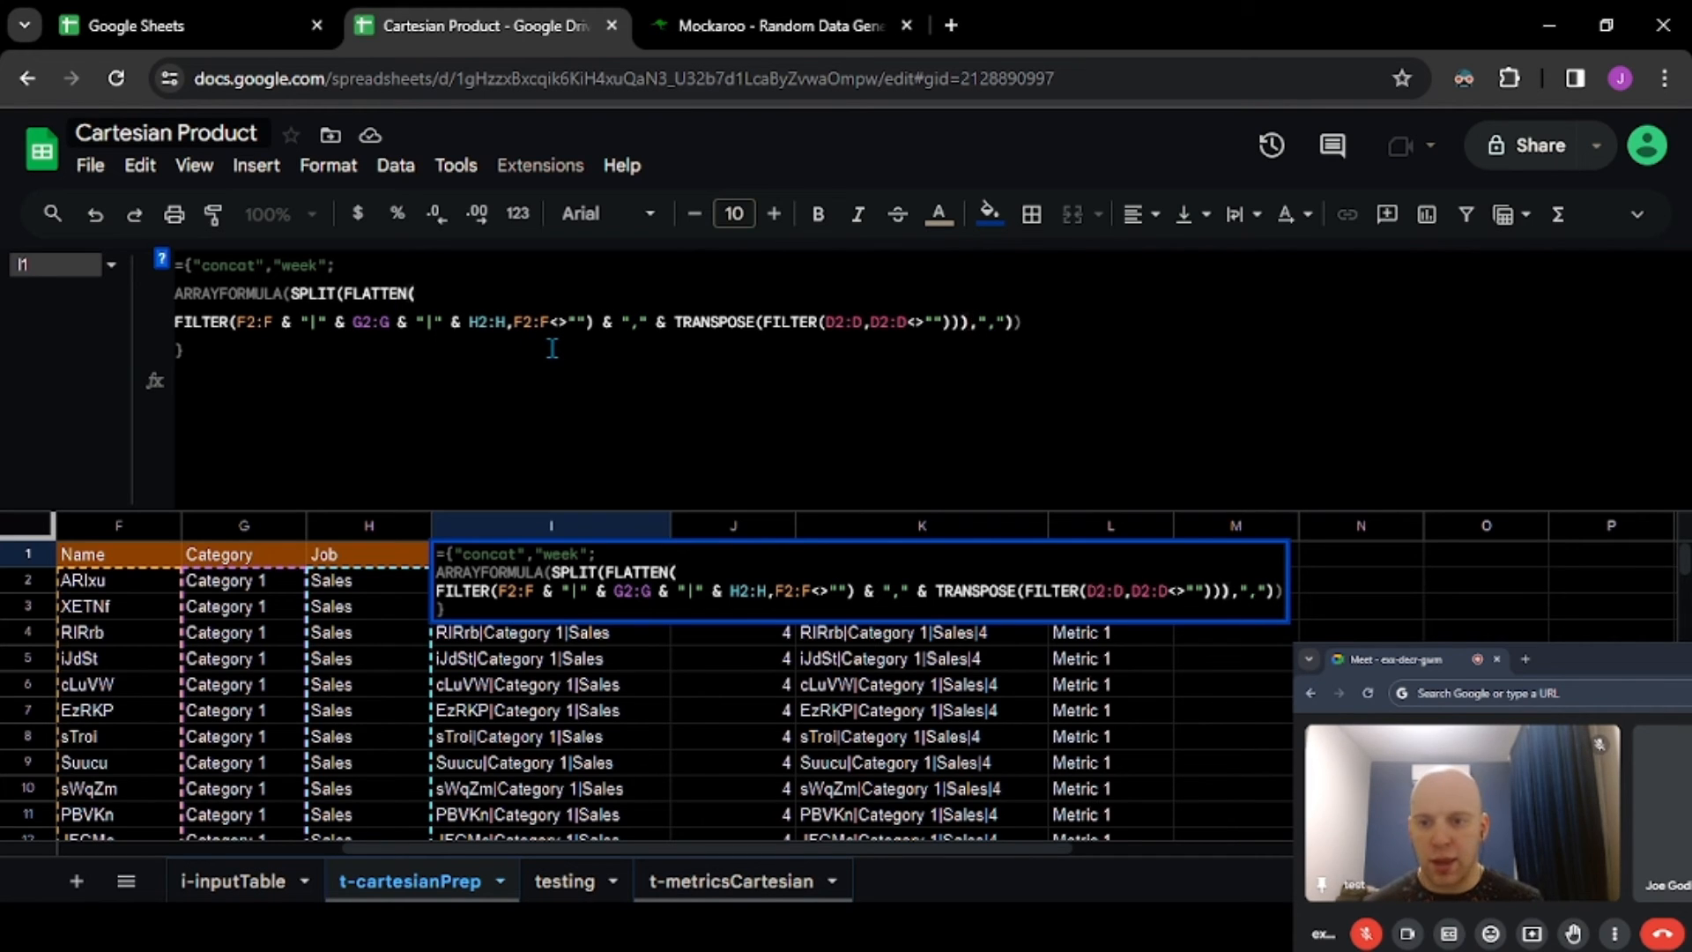
key(Return)
key(ctrl+shift+Down)
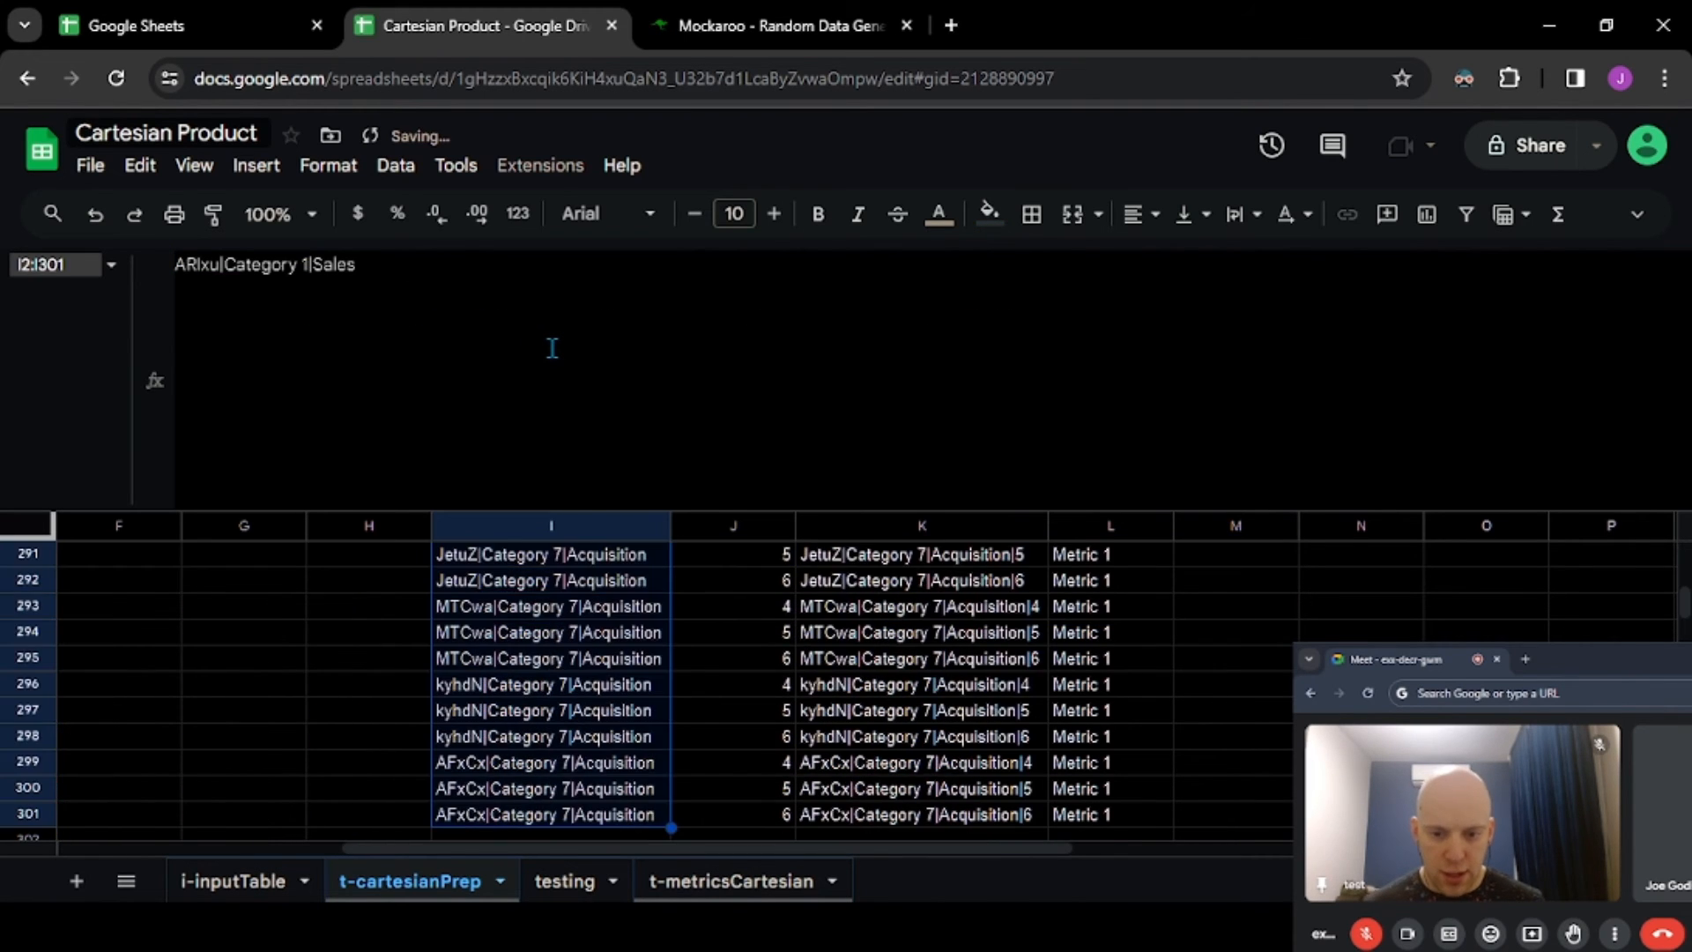
key(ctrl+Up)
- Wrap the FILTER and TRANSPOSE expression inside SPLIT in K1 with FLATTEN and commit the formula
key(Right)
key(Right)
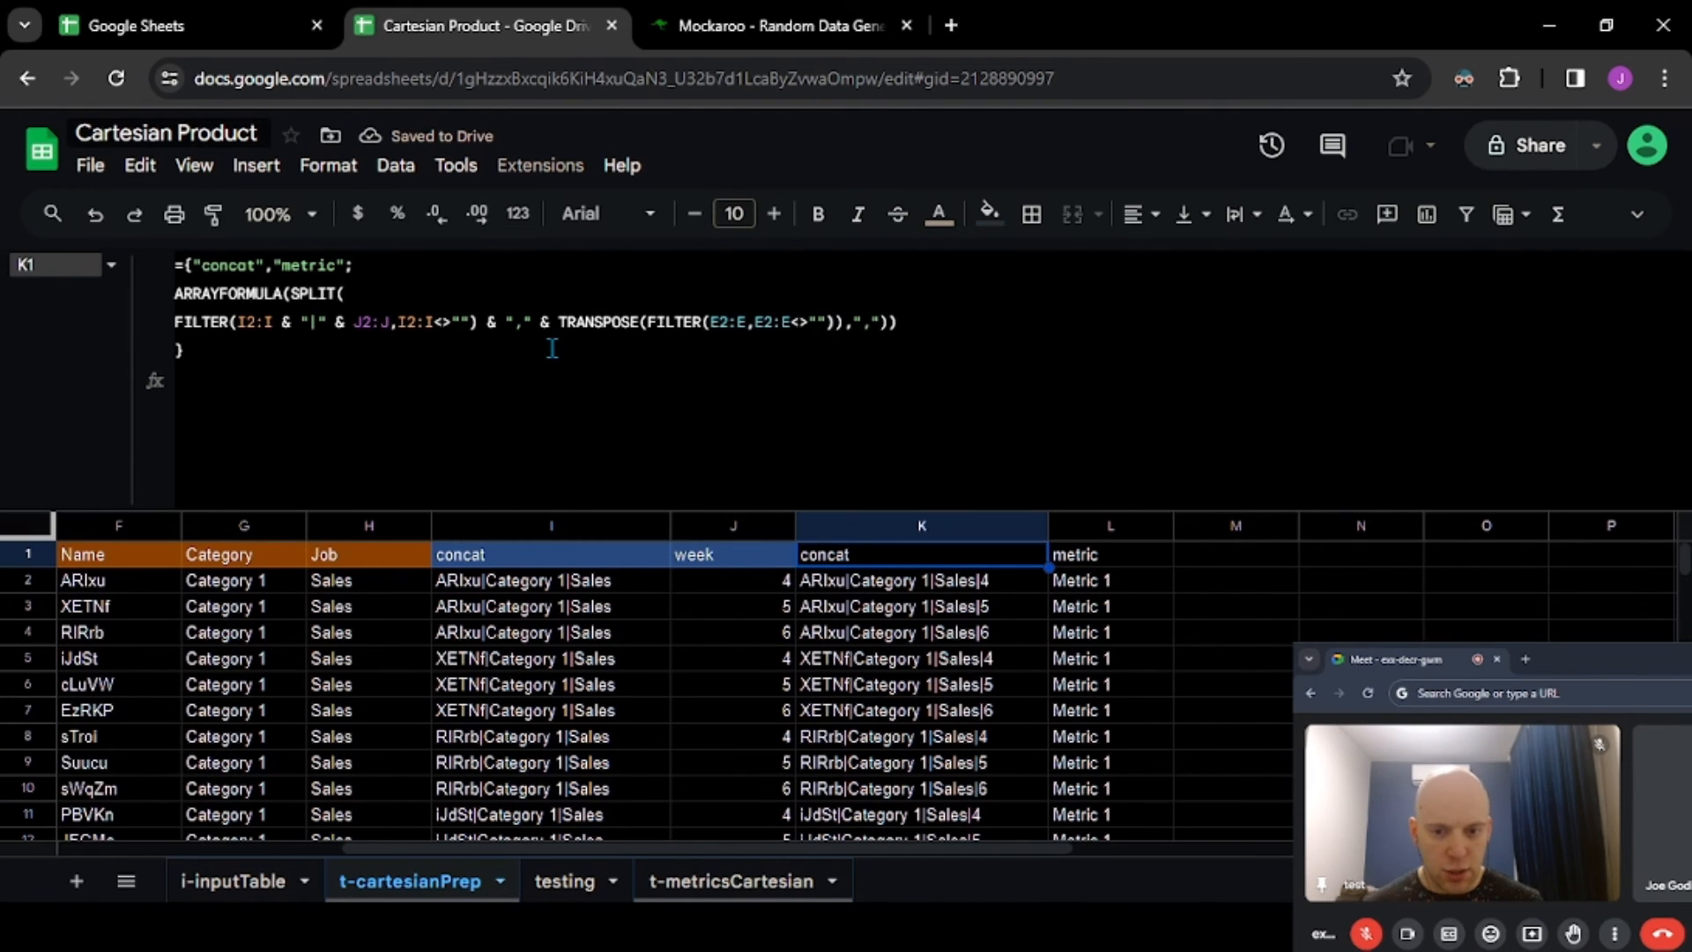
click(467, 285)
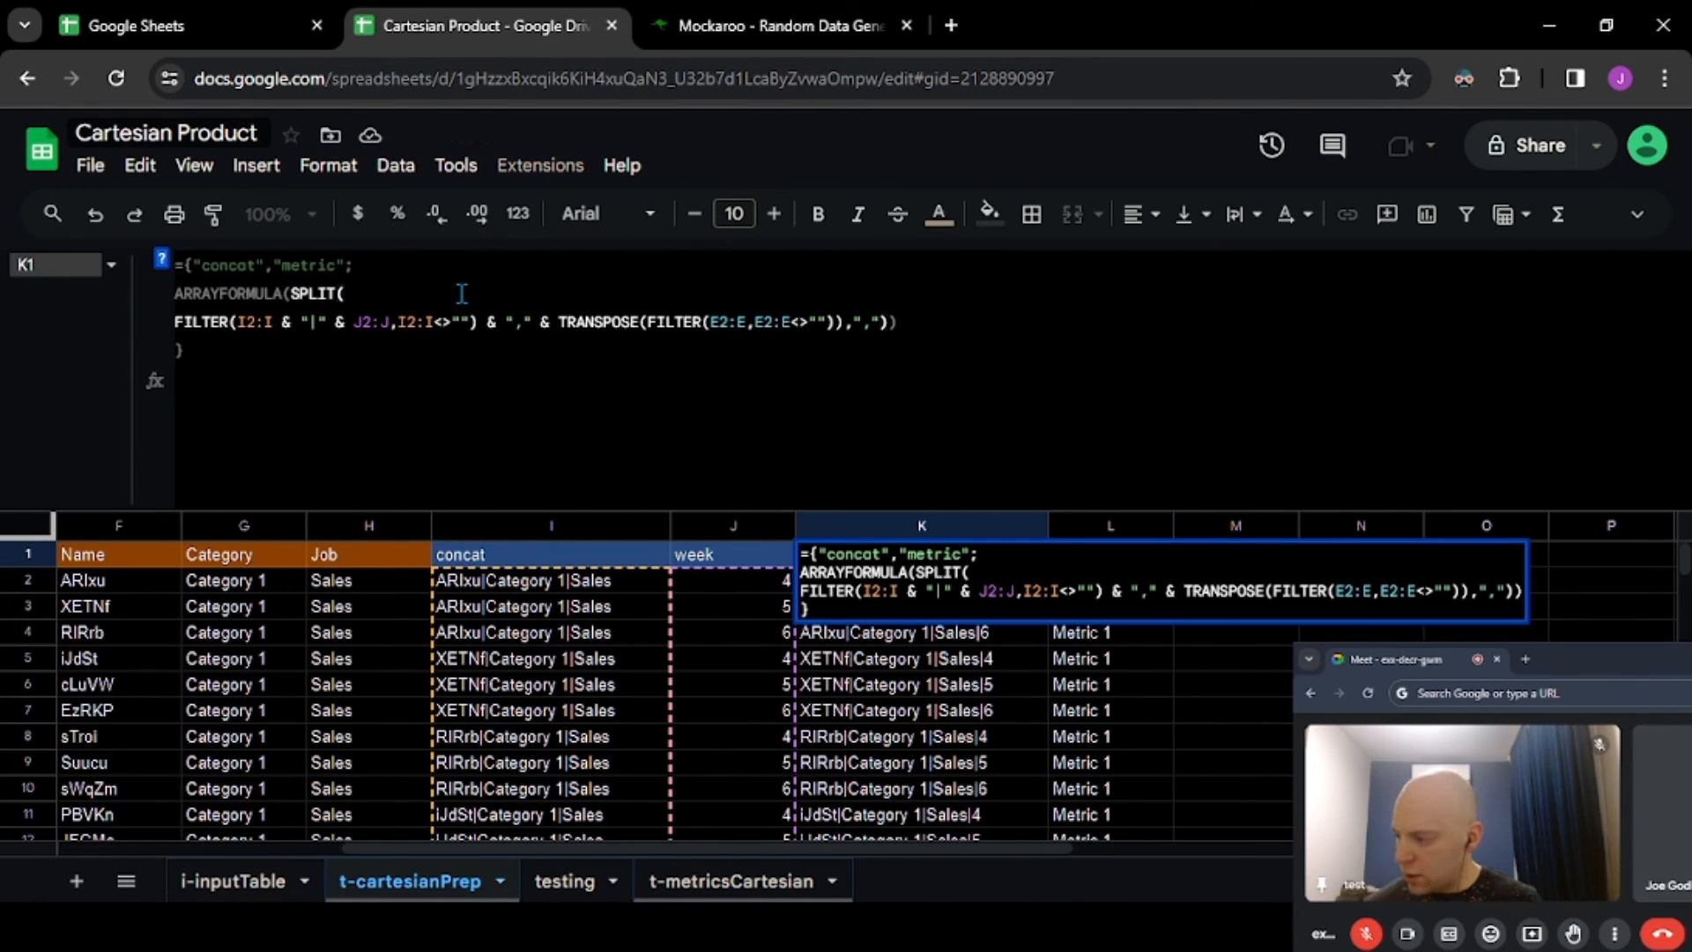
text(FLATTEN)
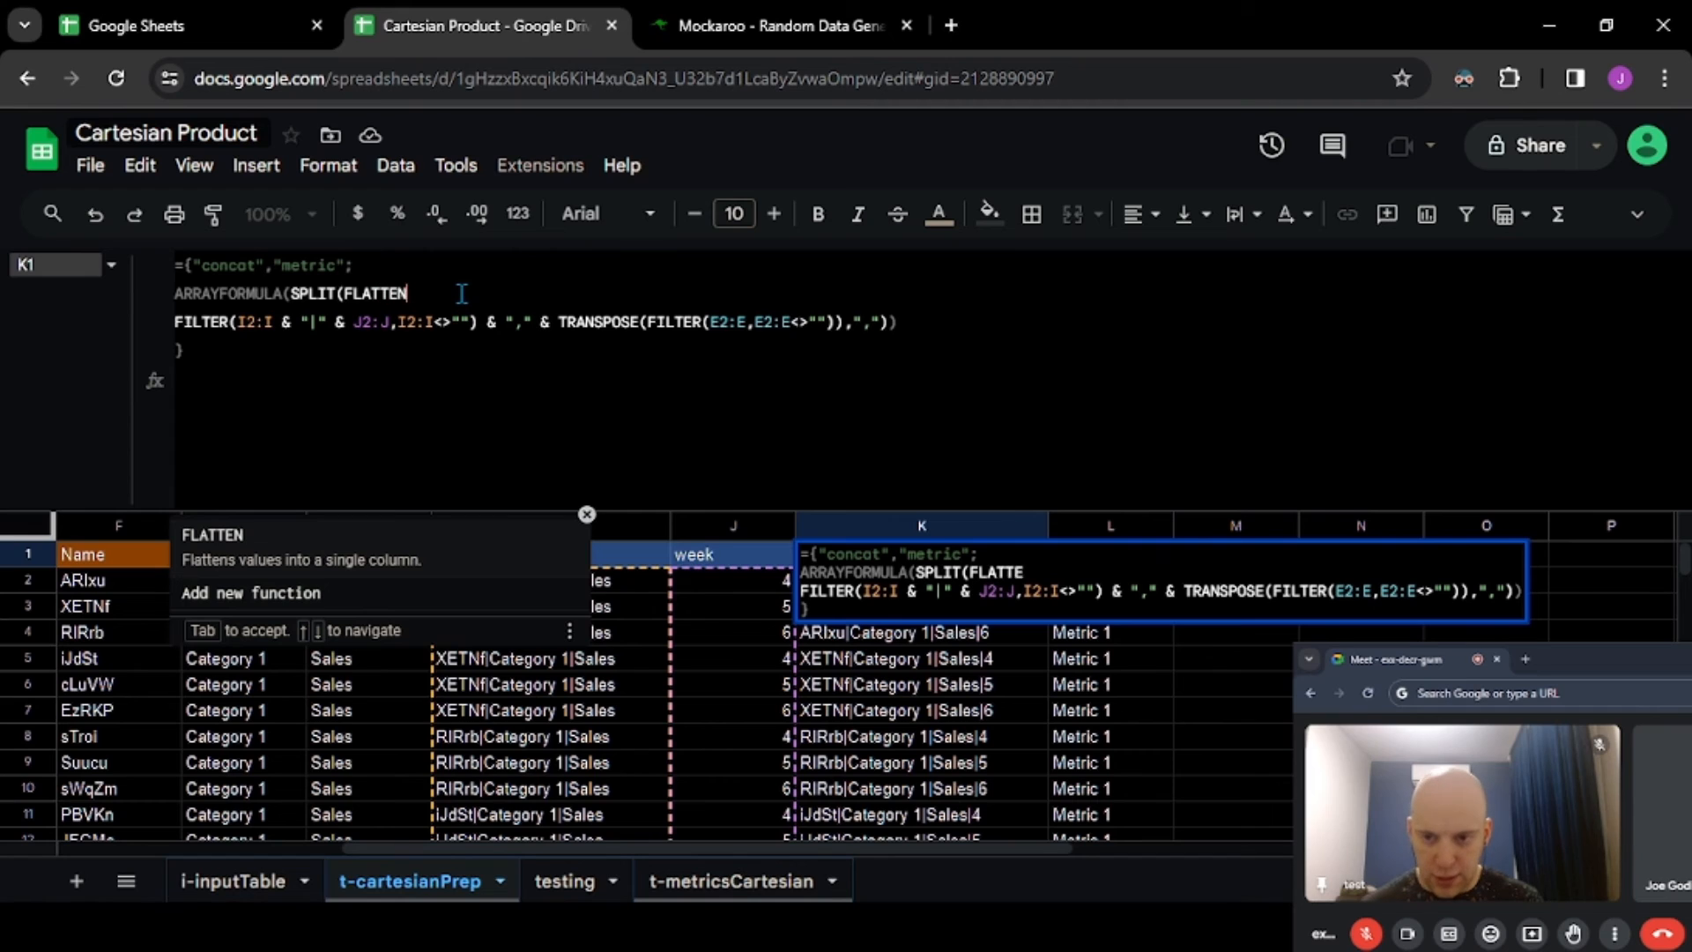
text(()
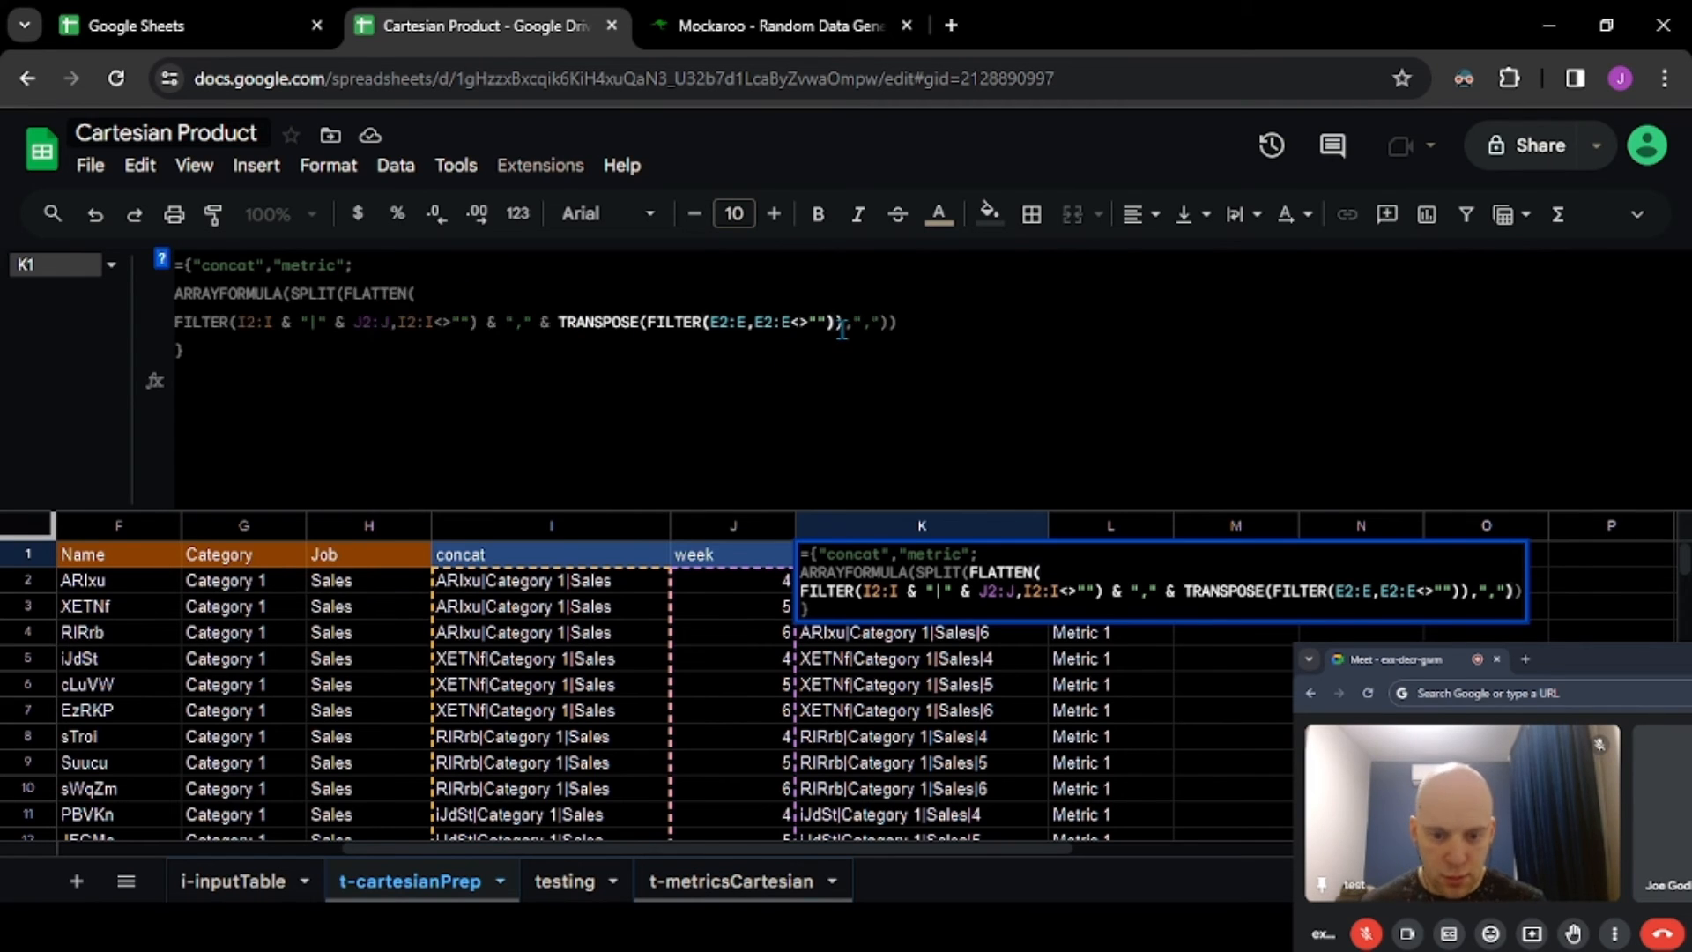
key(Return)
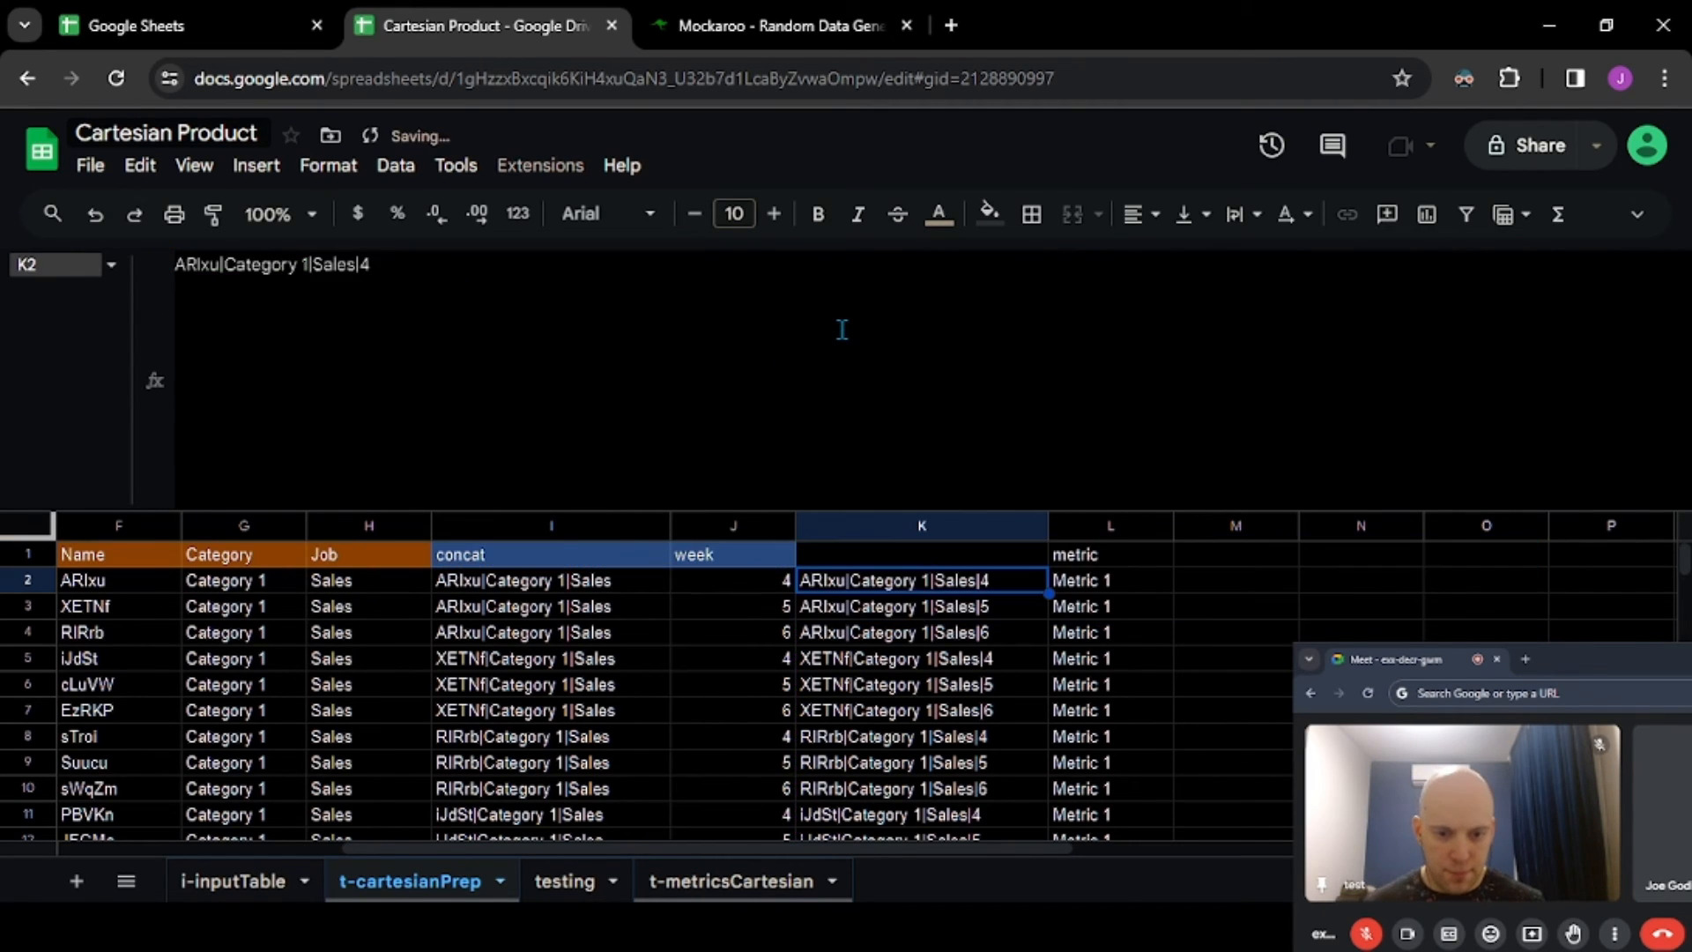
key(Up)
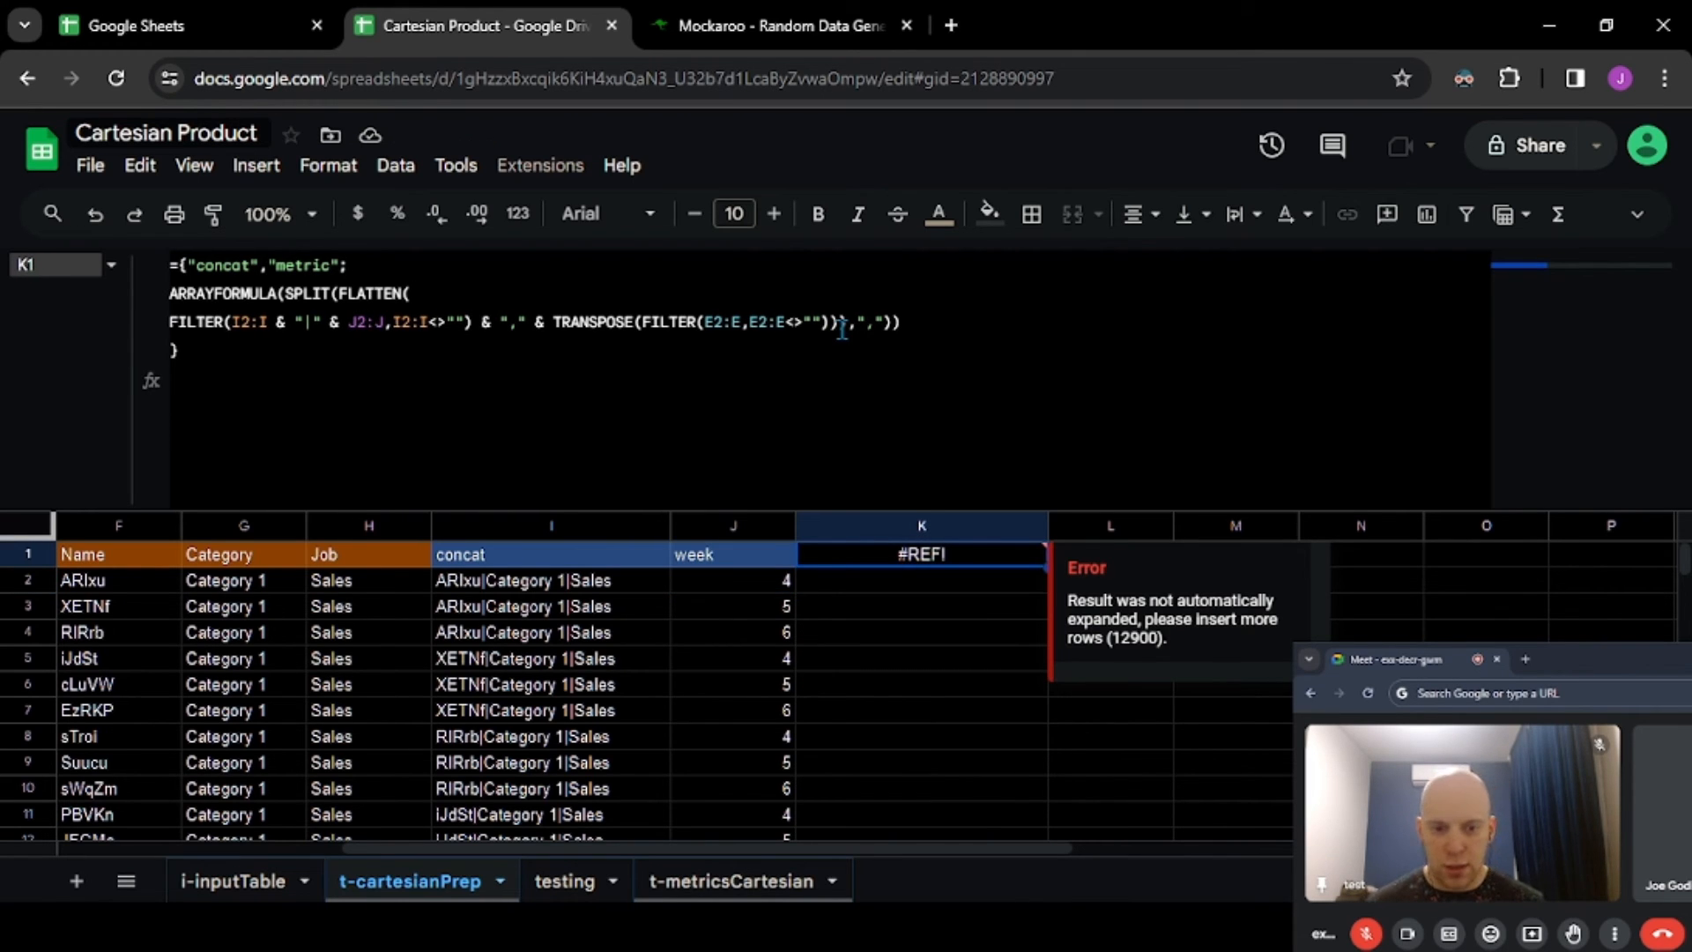
- Check the concat and metric values down to the last filled row of column K and return to the first row
click(909, 693)
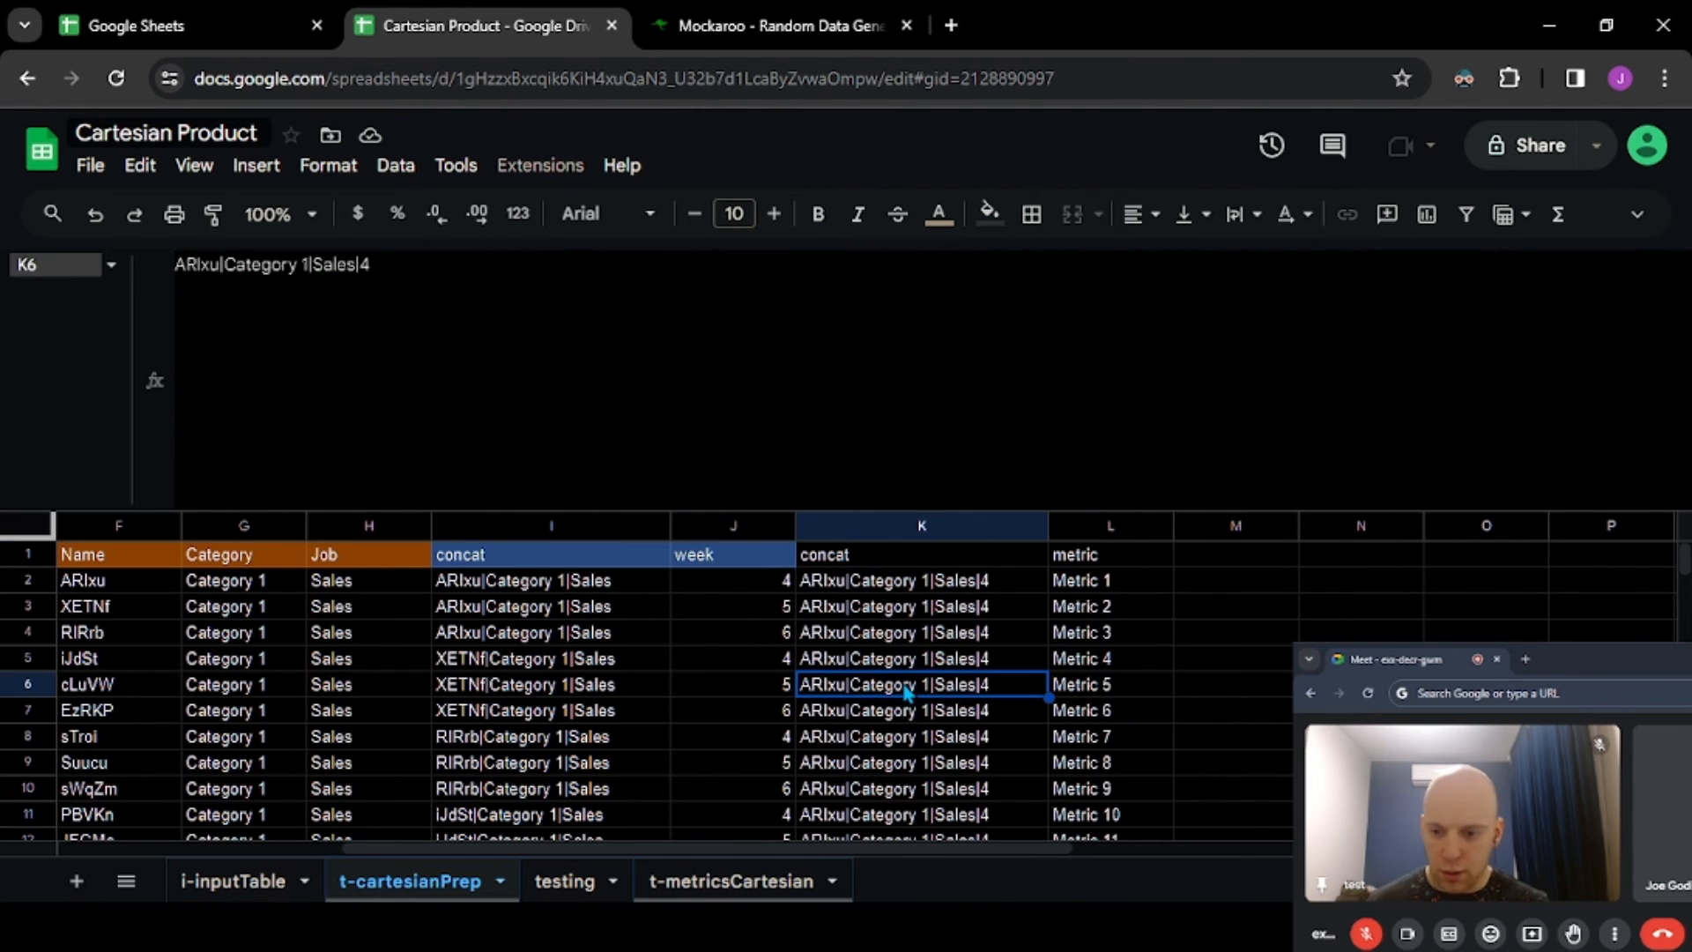
key(ctrl+shift+Down)
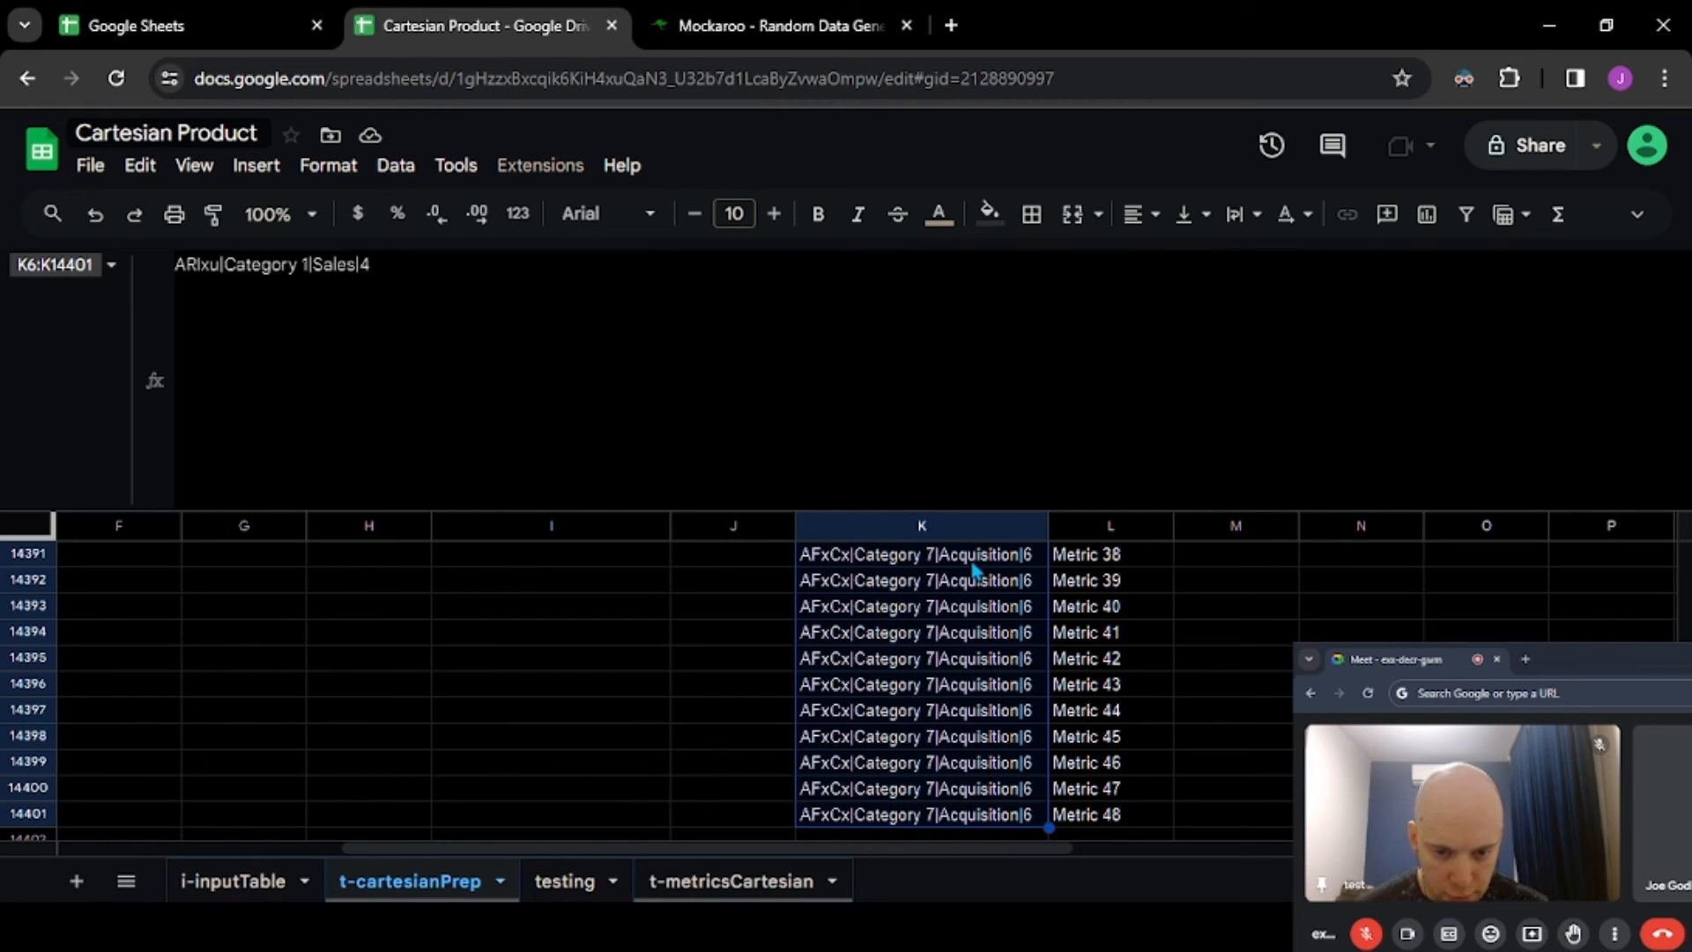
click(1206, 587)
key(ctrl+Up)
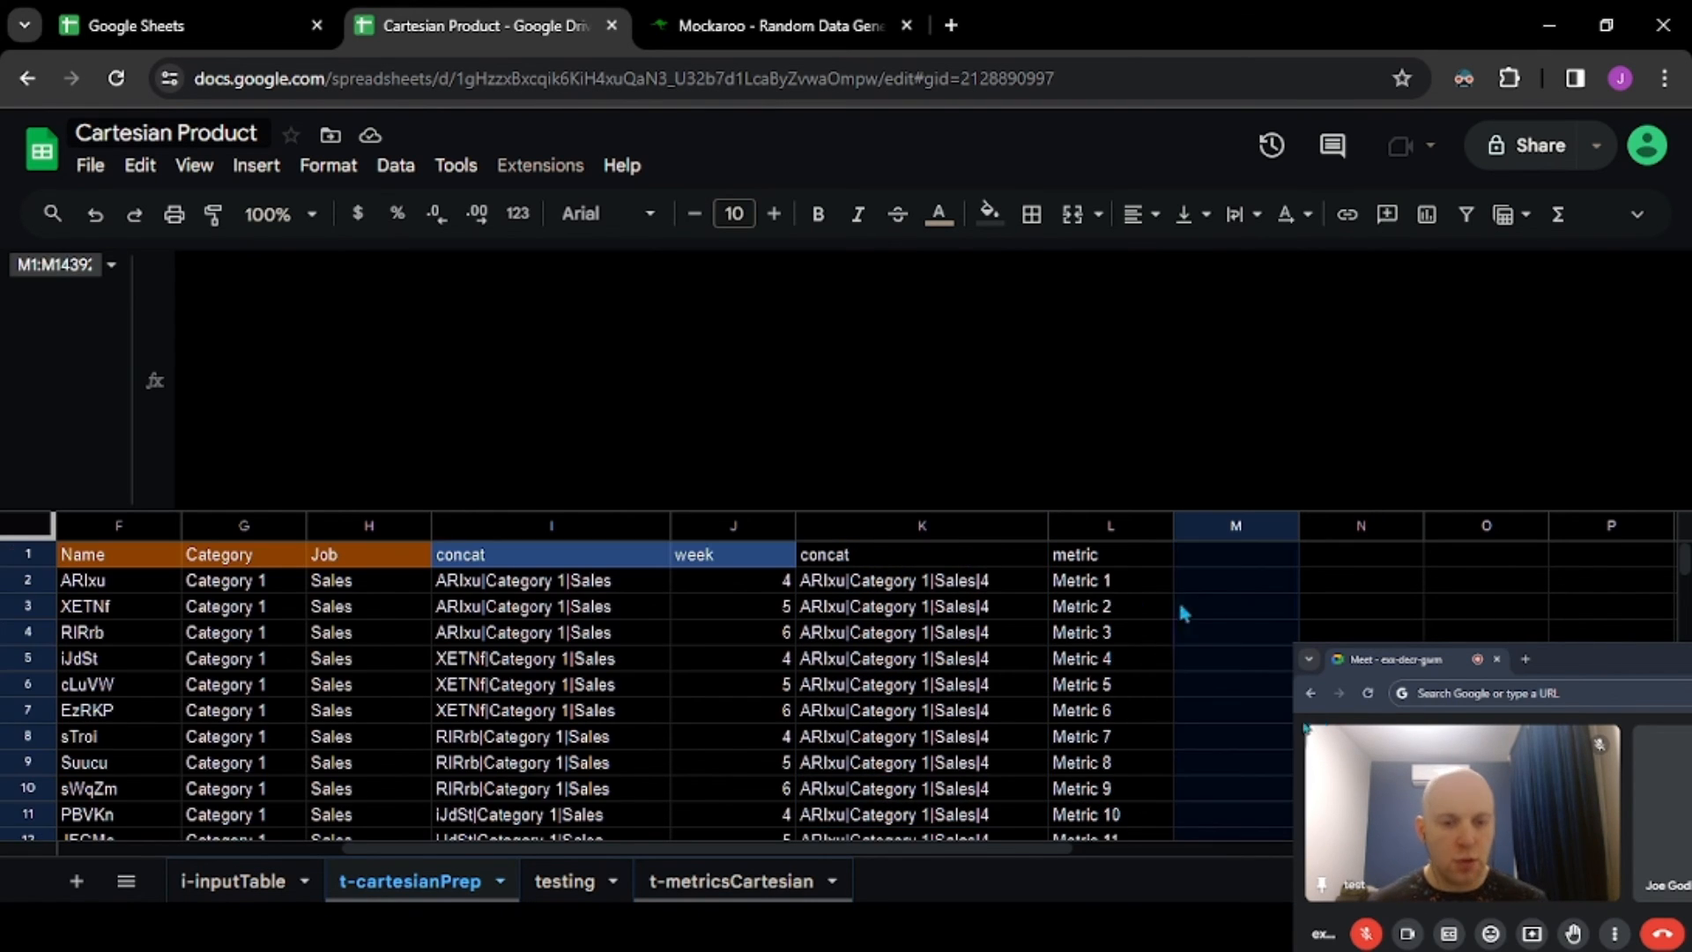
- Freeze the first row of the t-cartesianPrep sheet
click(901, 557)
click(257, 167)
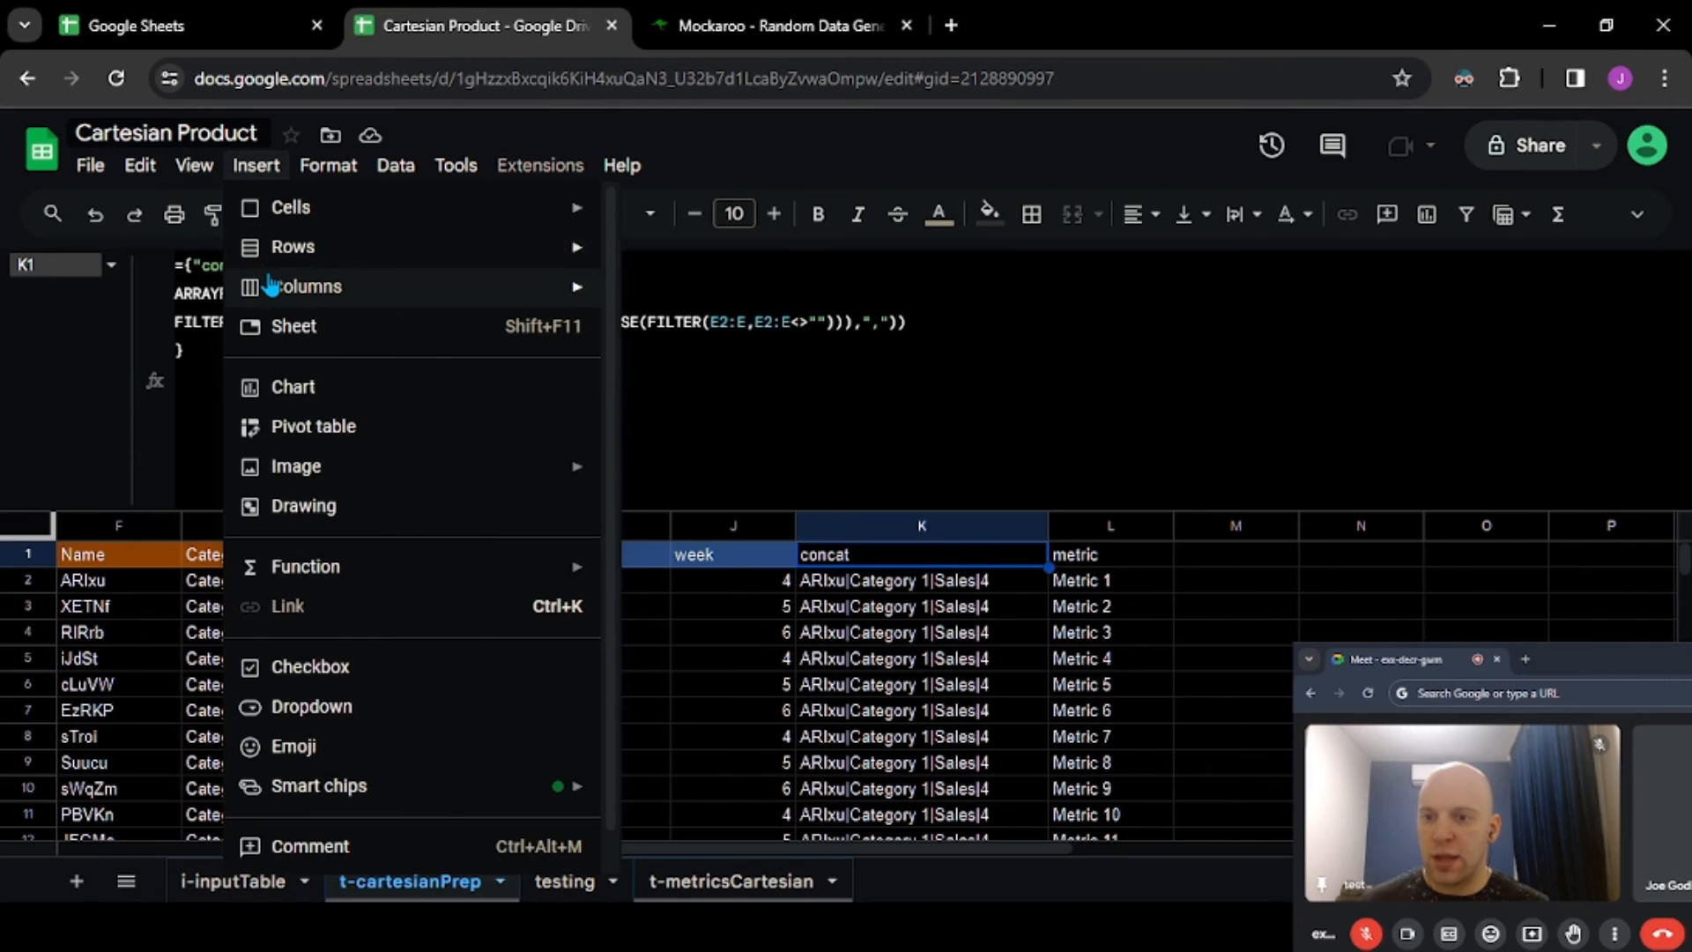
mouse_move(194, 166)
mouse_move(238, 248)
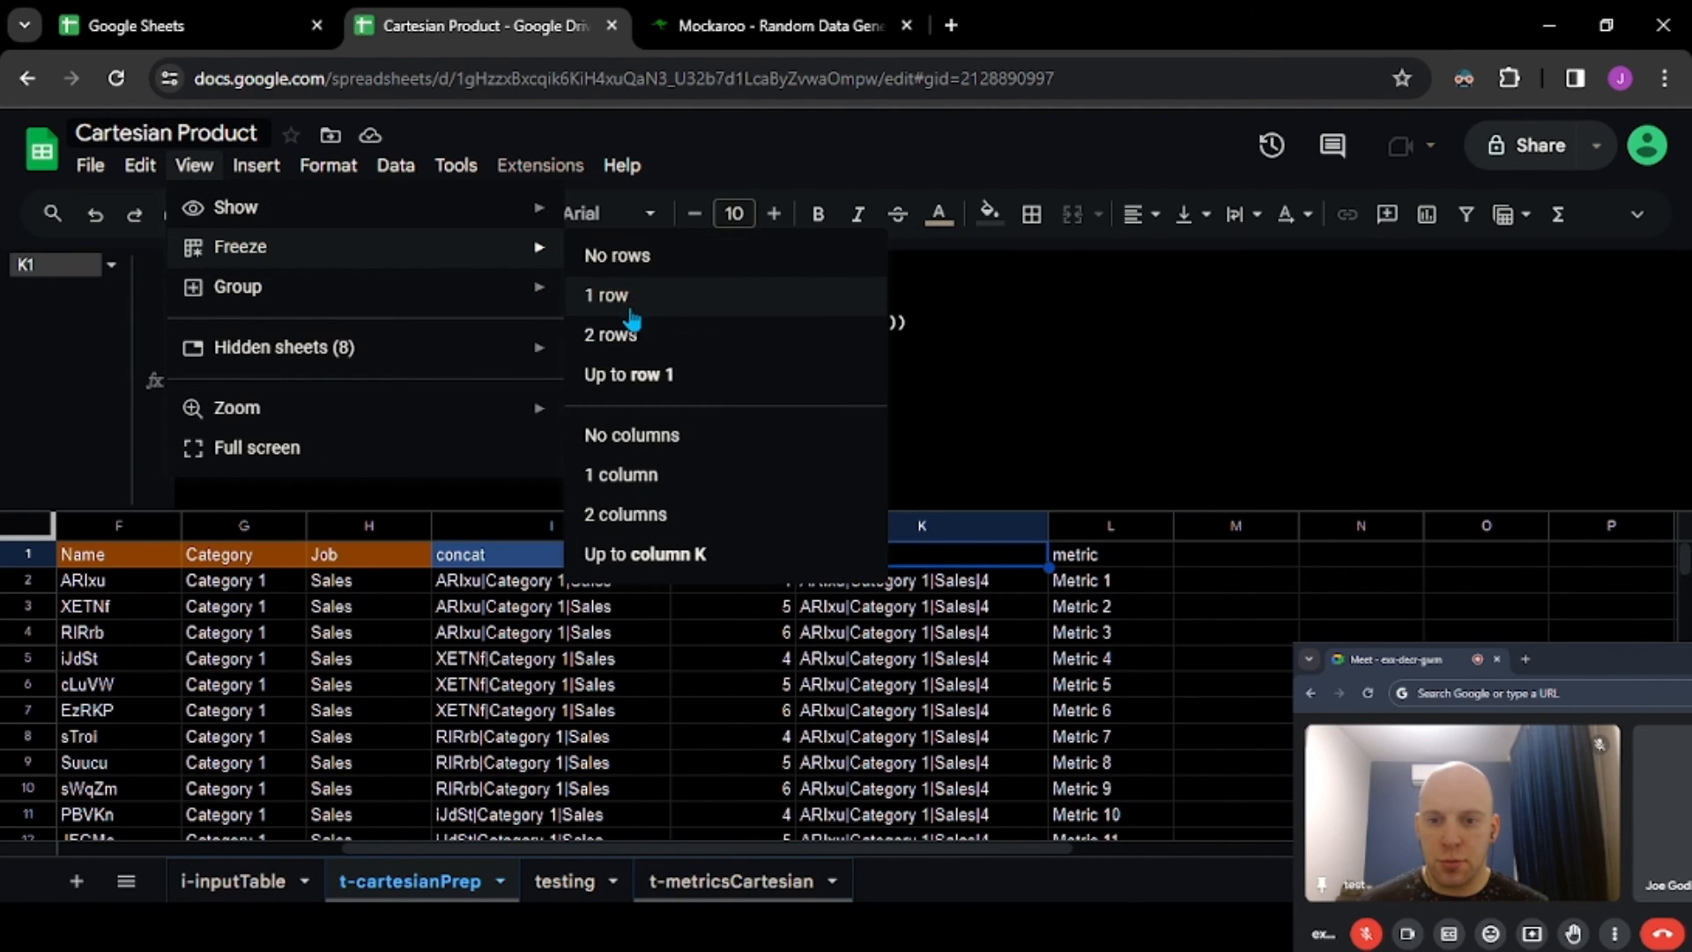
click(604, 291)
click(886, 617)
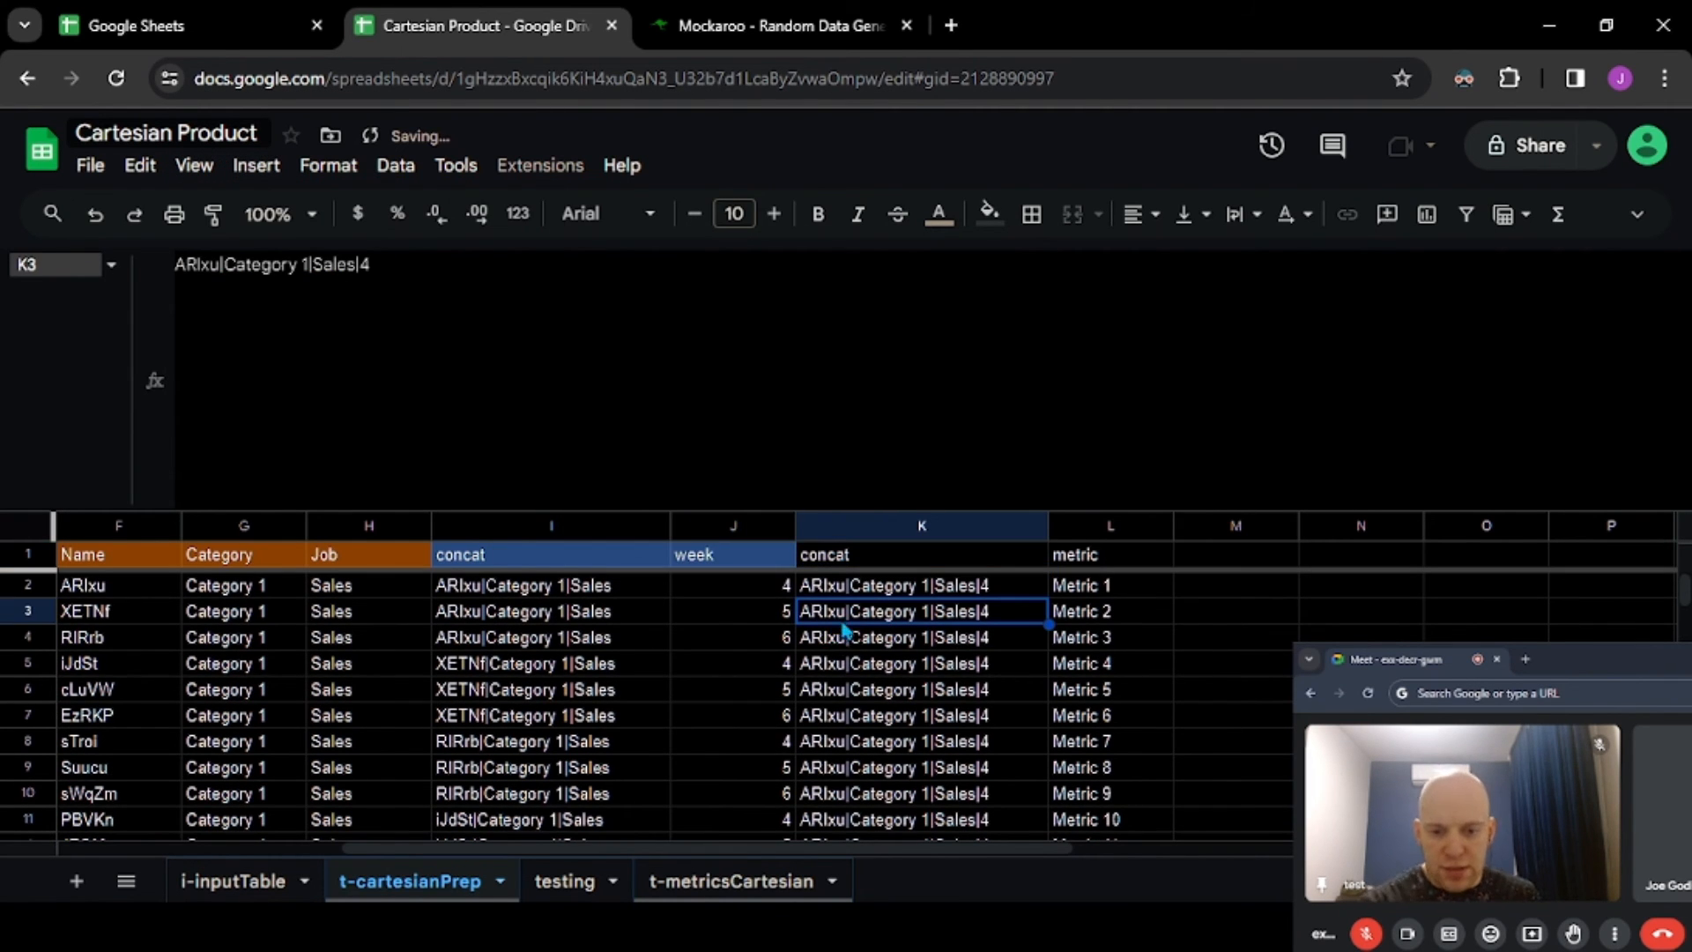
- Fill the concat header in K1 with purple and apply the same formatting to the metric header in L1
click(898, 562)
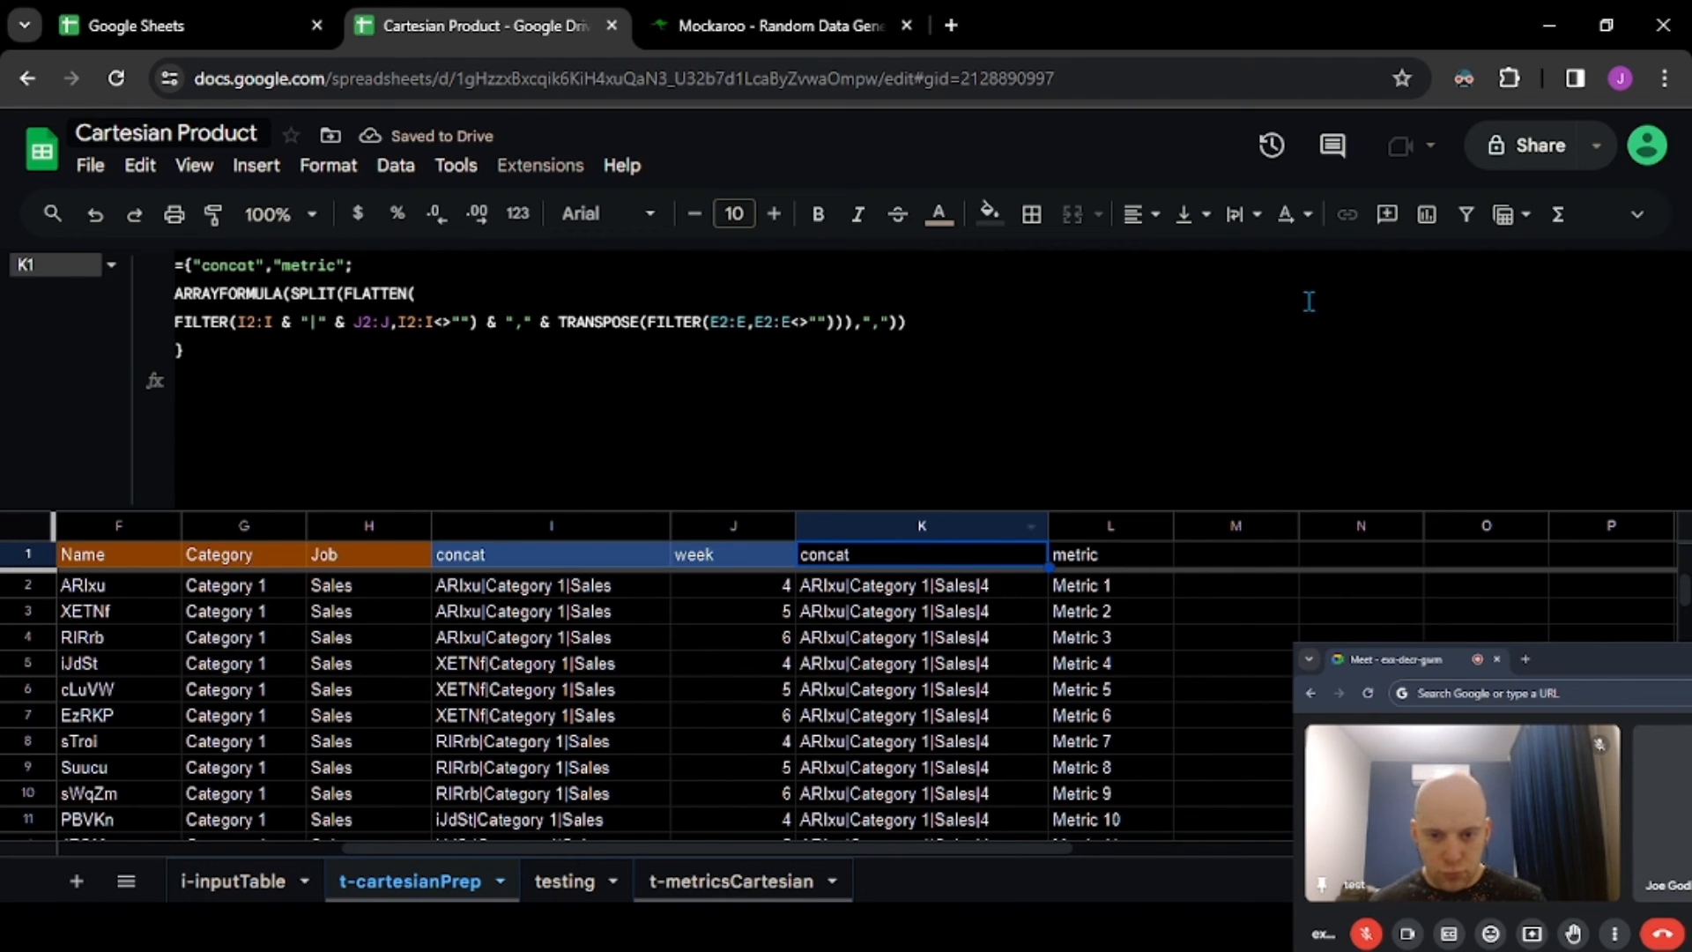
click(989, 216)
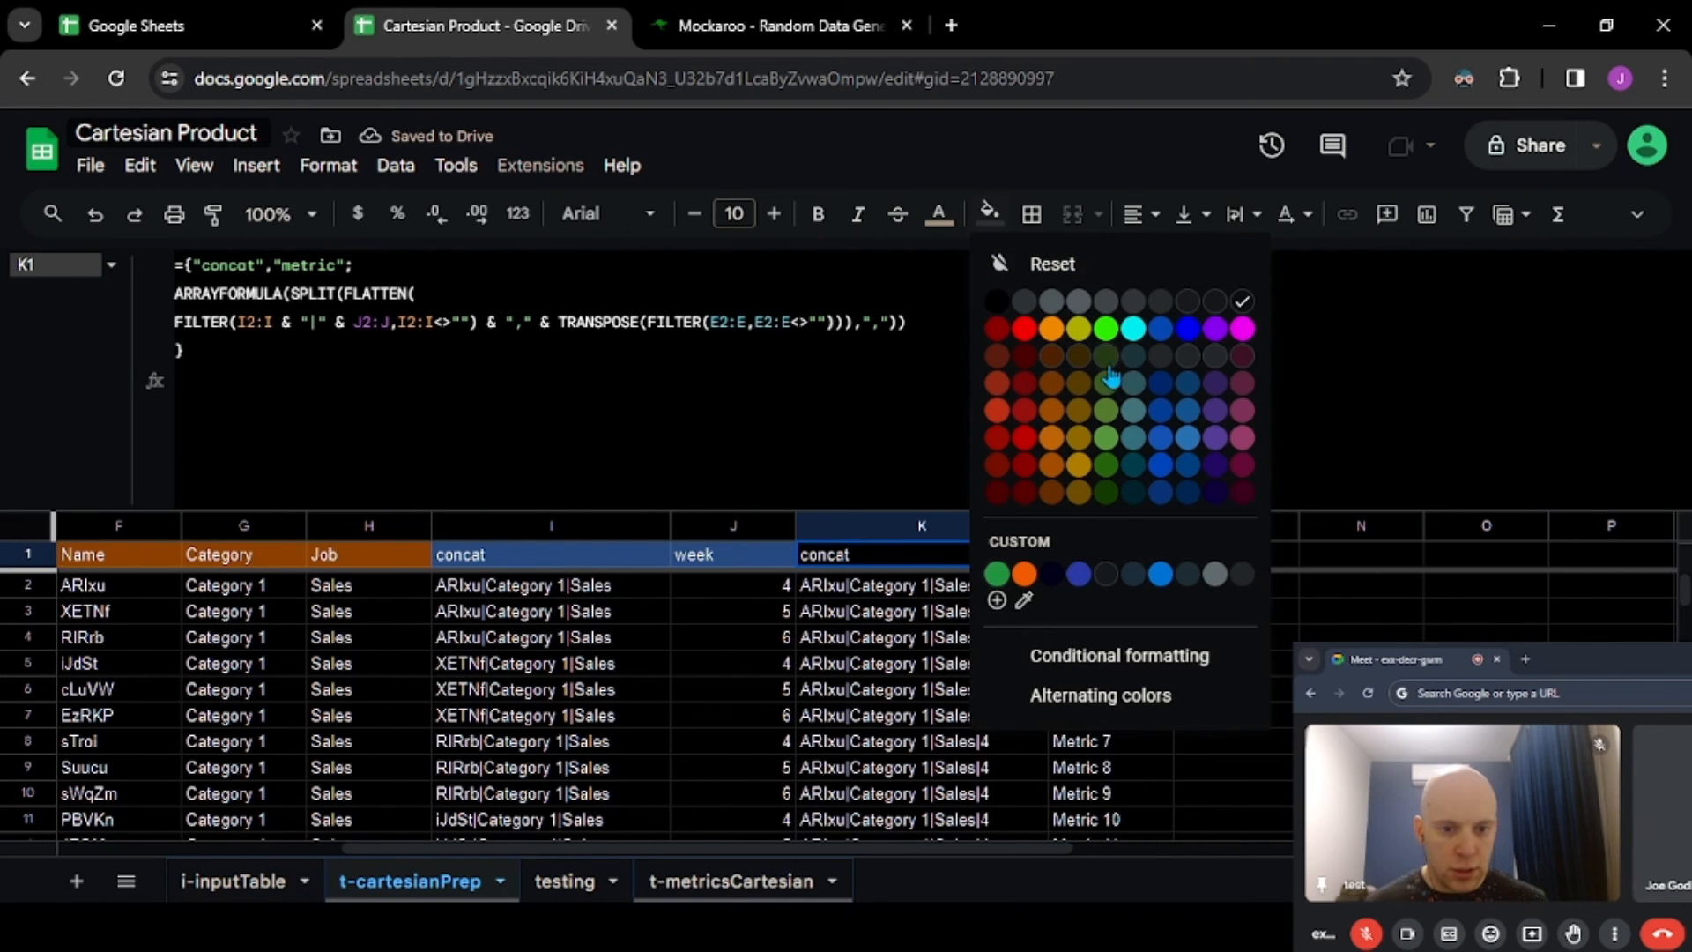
click(1217, 389)
click(1113, 554)
click(969, 564)
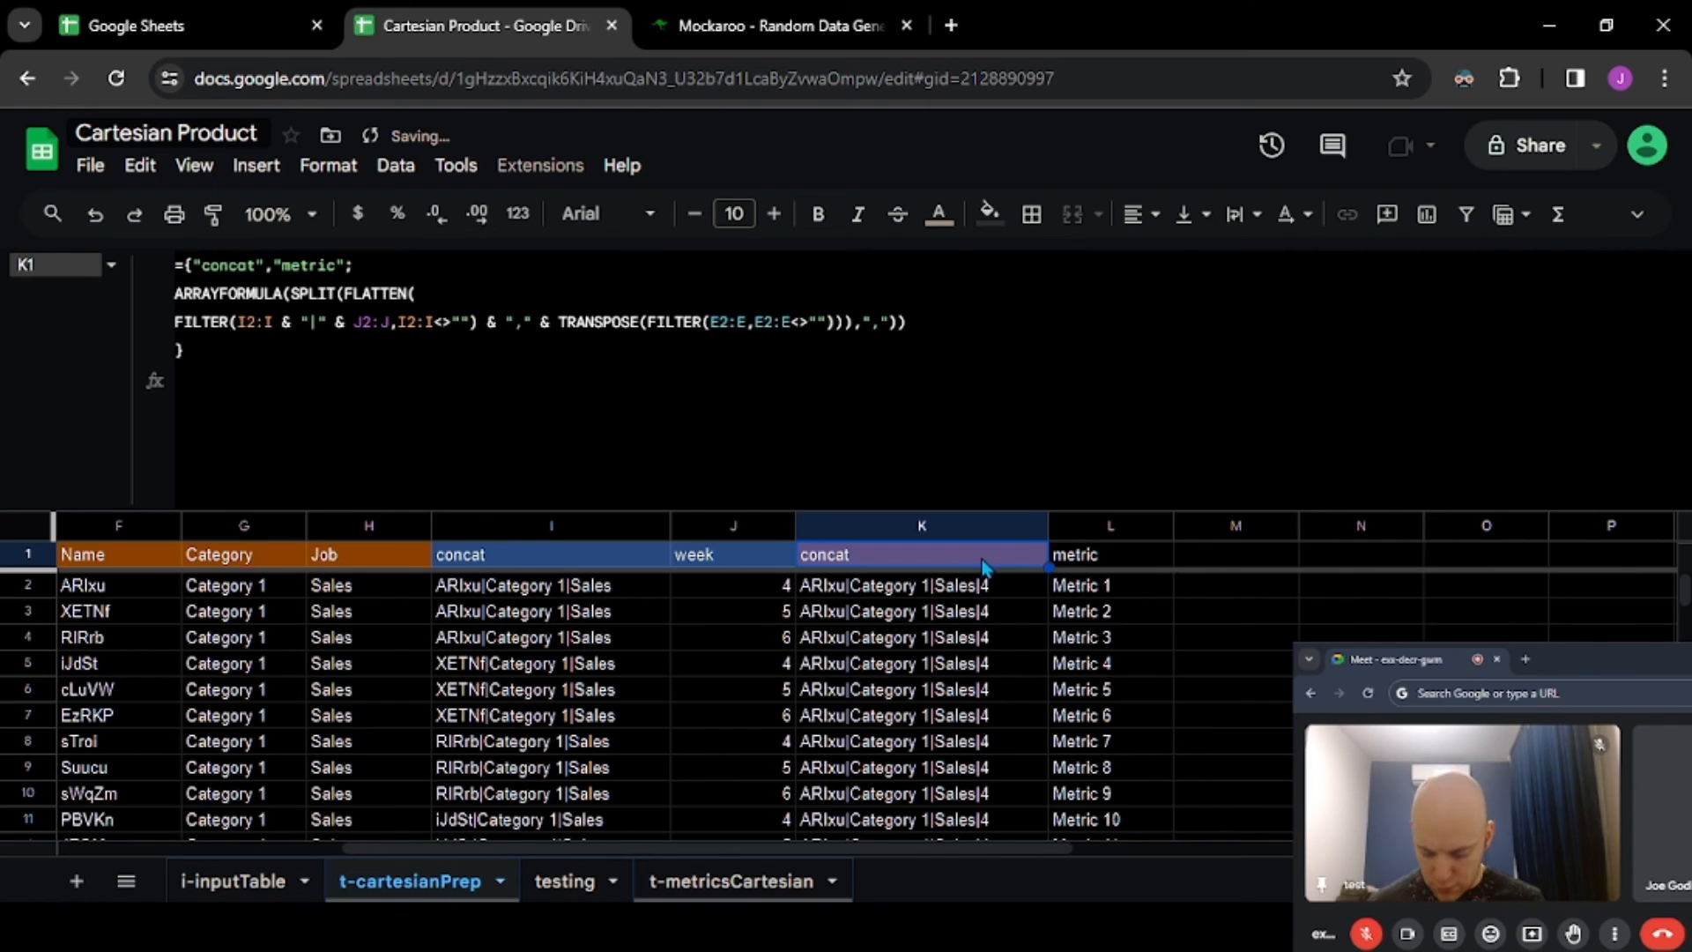
key(ctrl+c)
key(Right)
key(ctrl+alt+v)
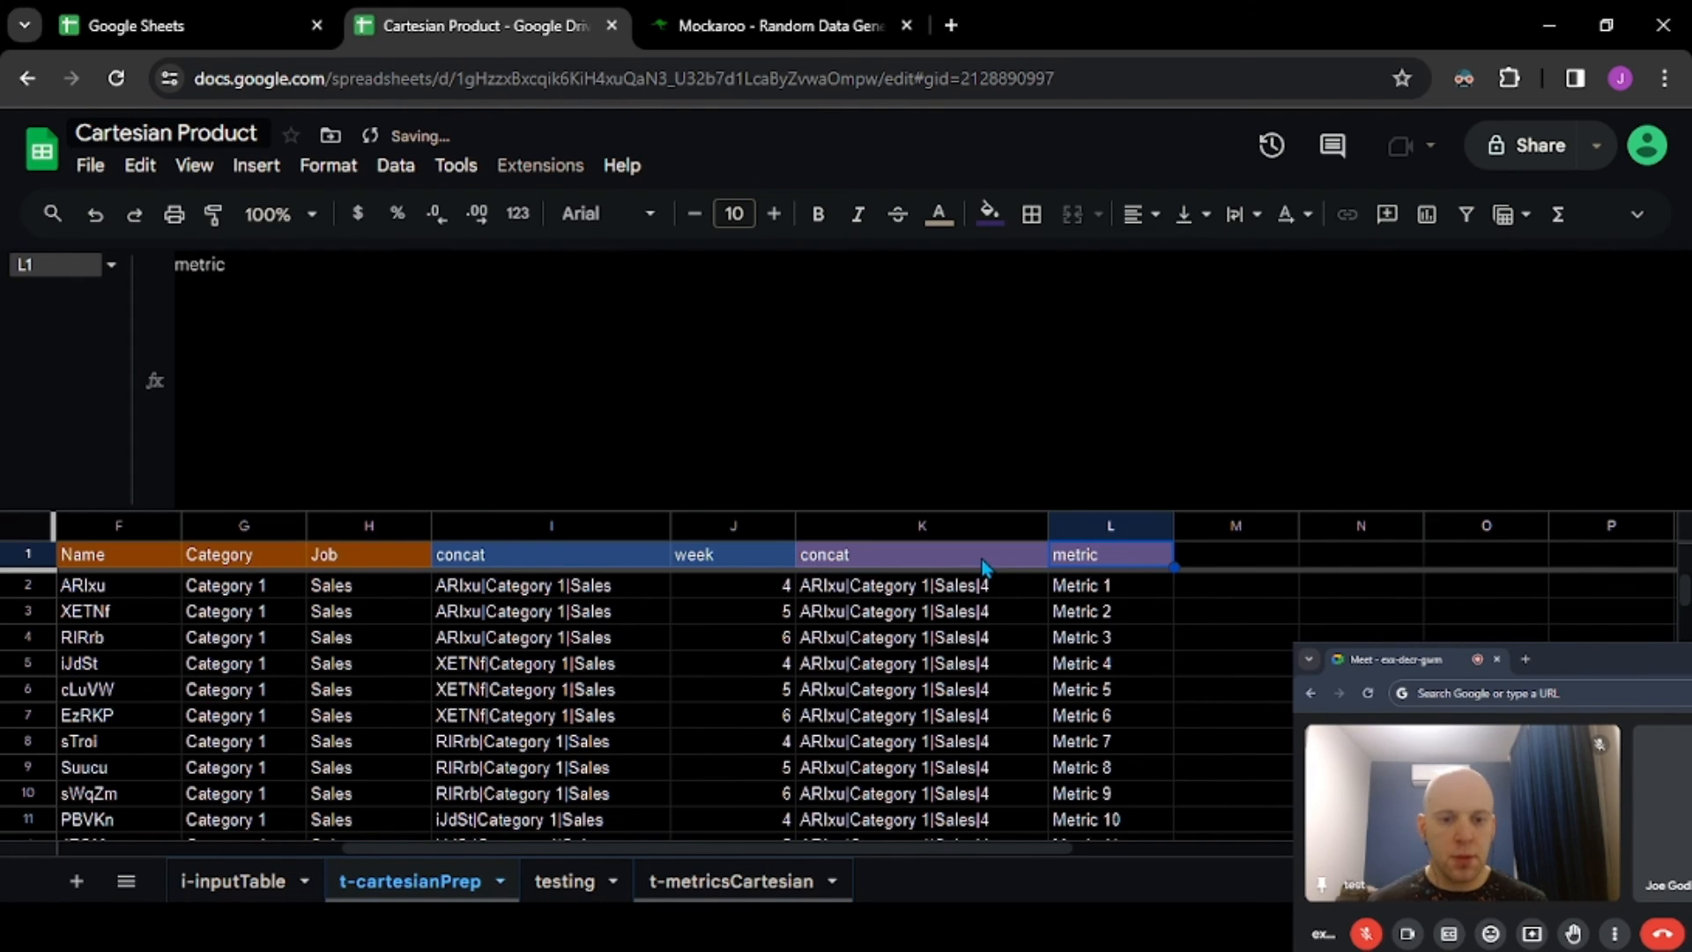
- Write the formula =FILTER(K2:K,K2:K<>"") in M1 to return the non-empty concat values
scroll(1082, 621, right, 2)
scroll(901, 601, right, 2)
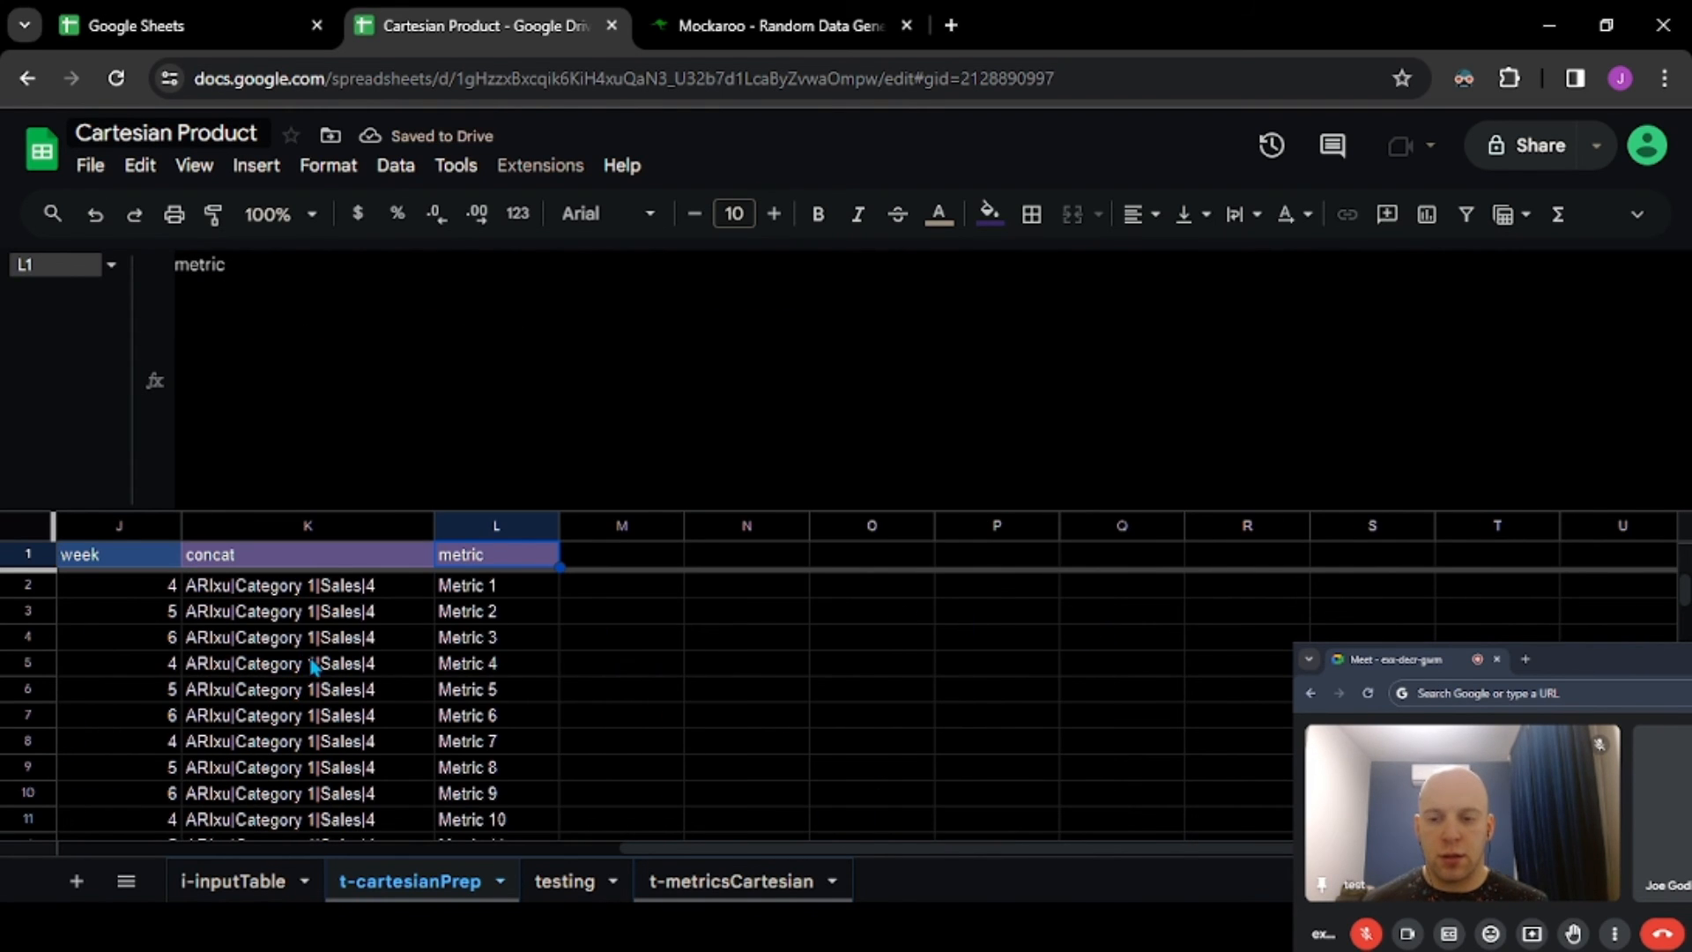
click(272, 585)
key(Up)
drag(415, 591, 430, 561)
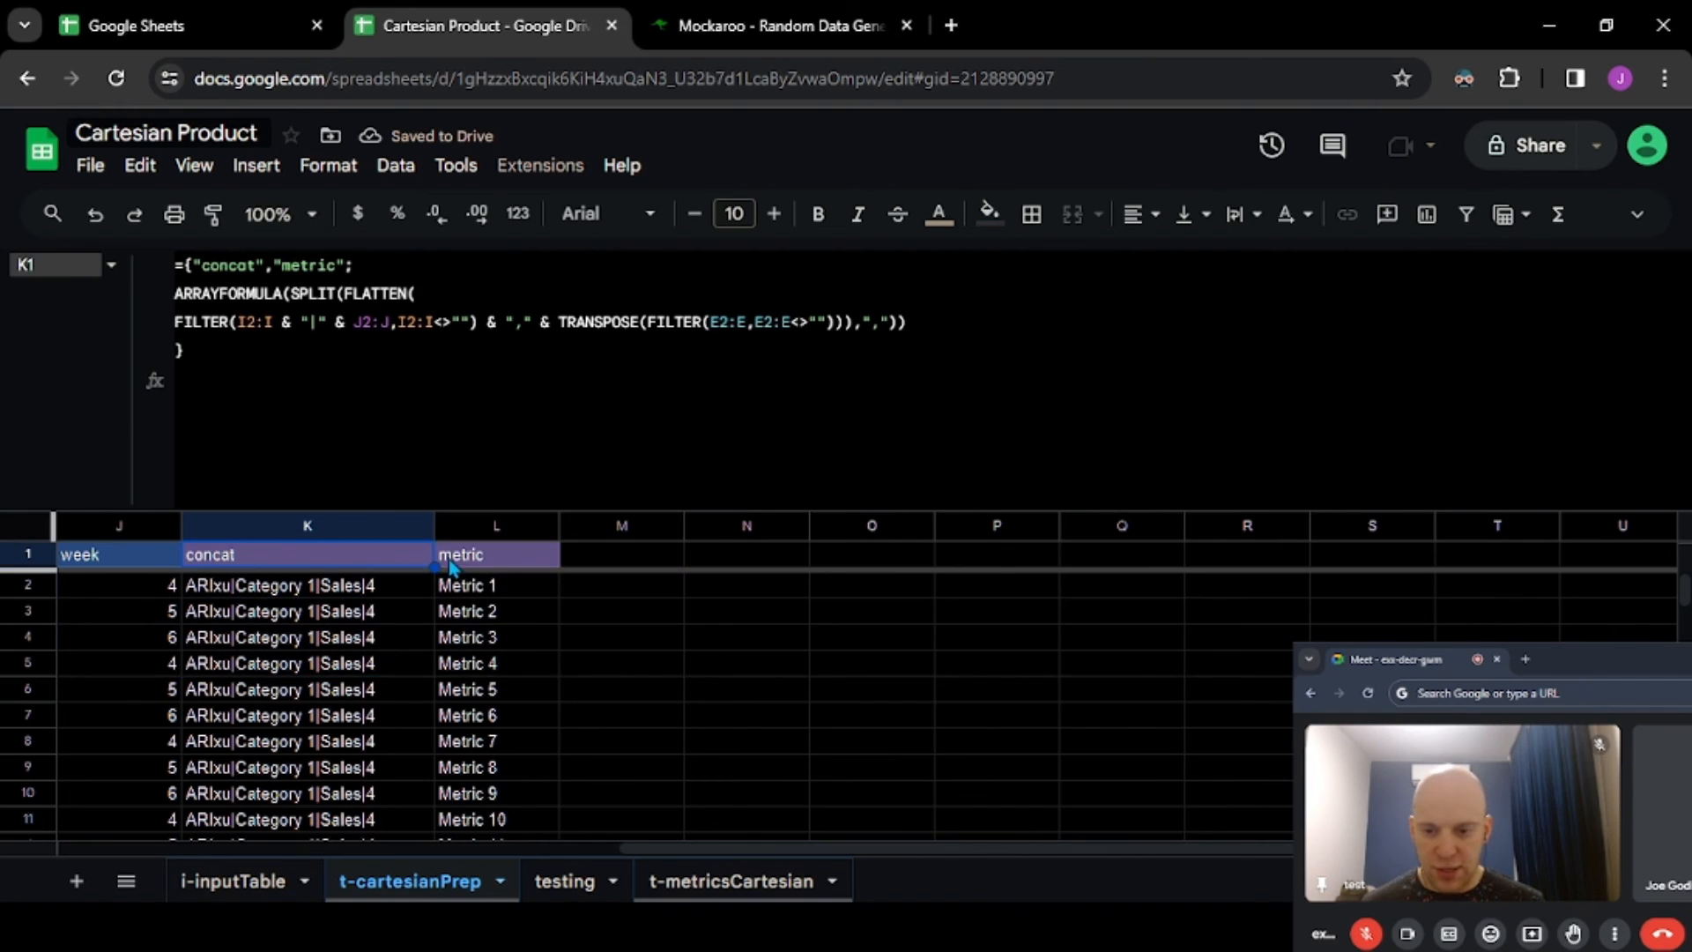
click(451, 561)
click(594, 560)
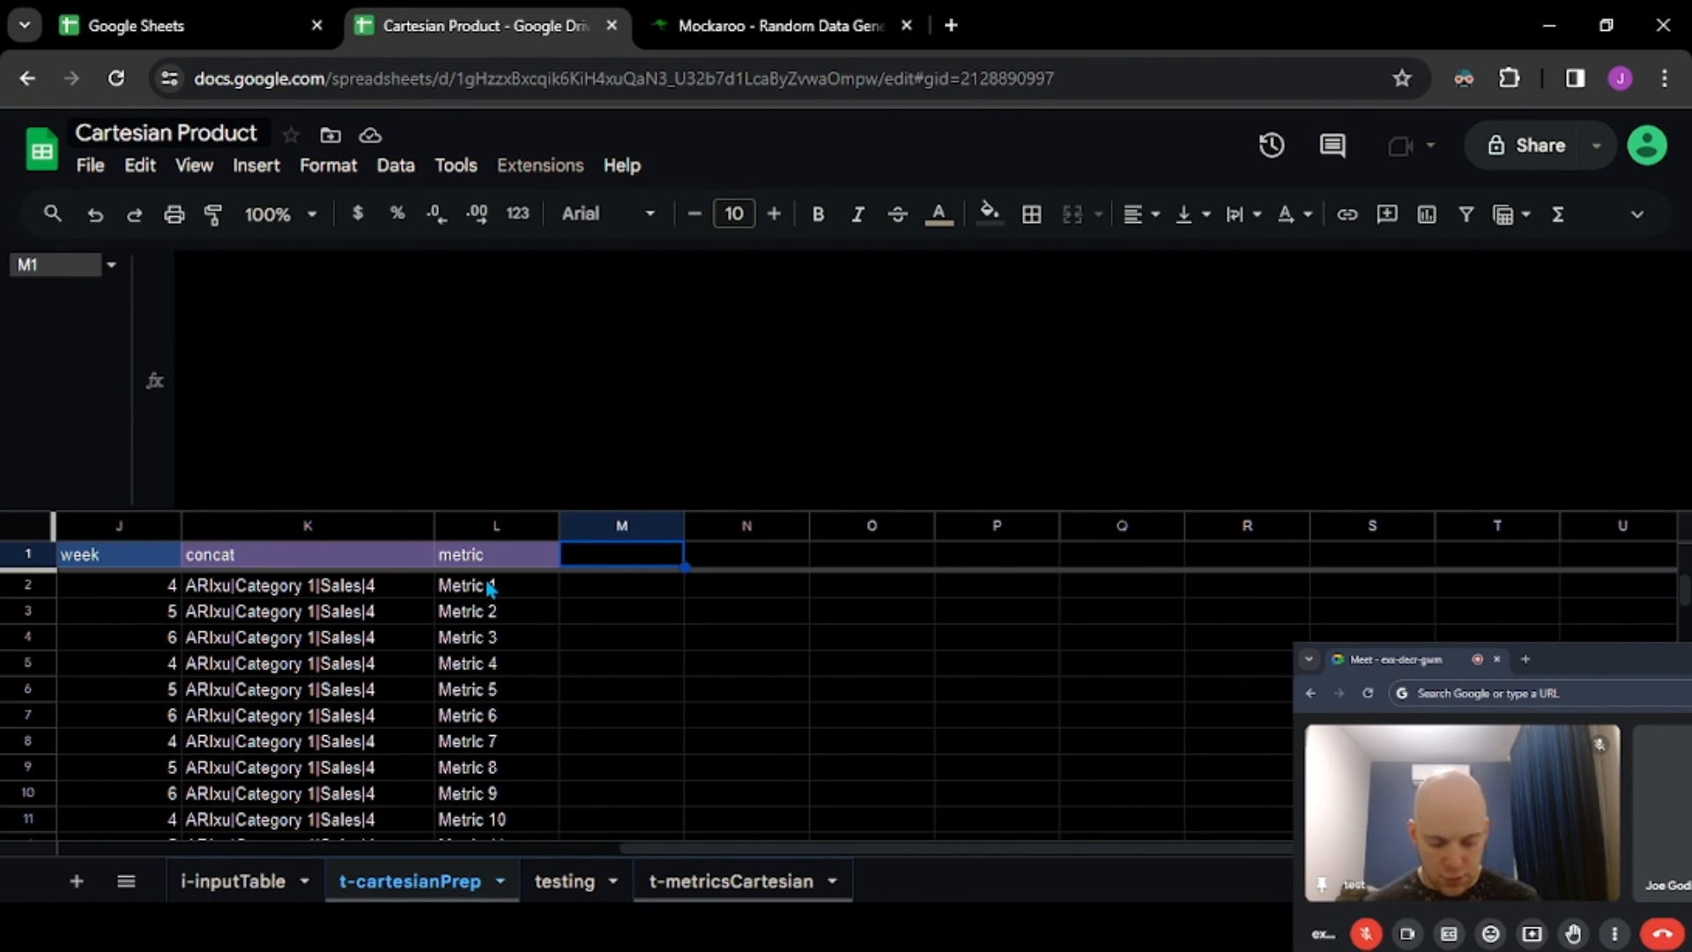
text(=FILTER()
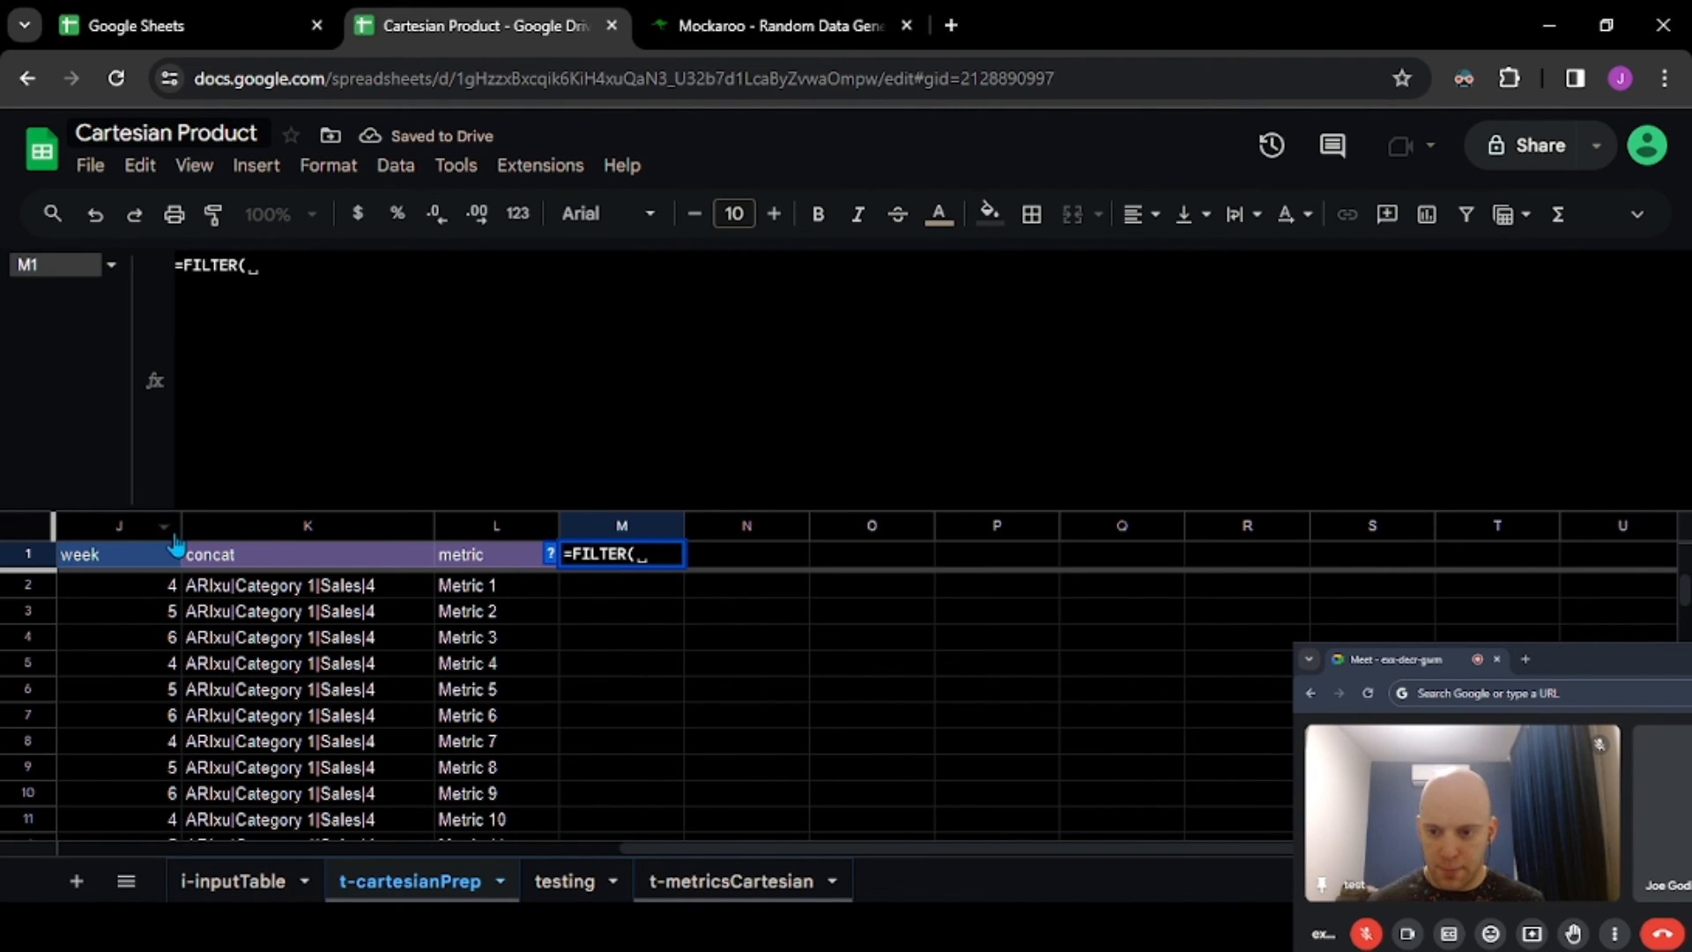
click(308, 525)
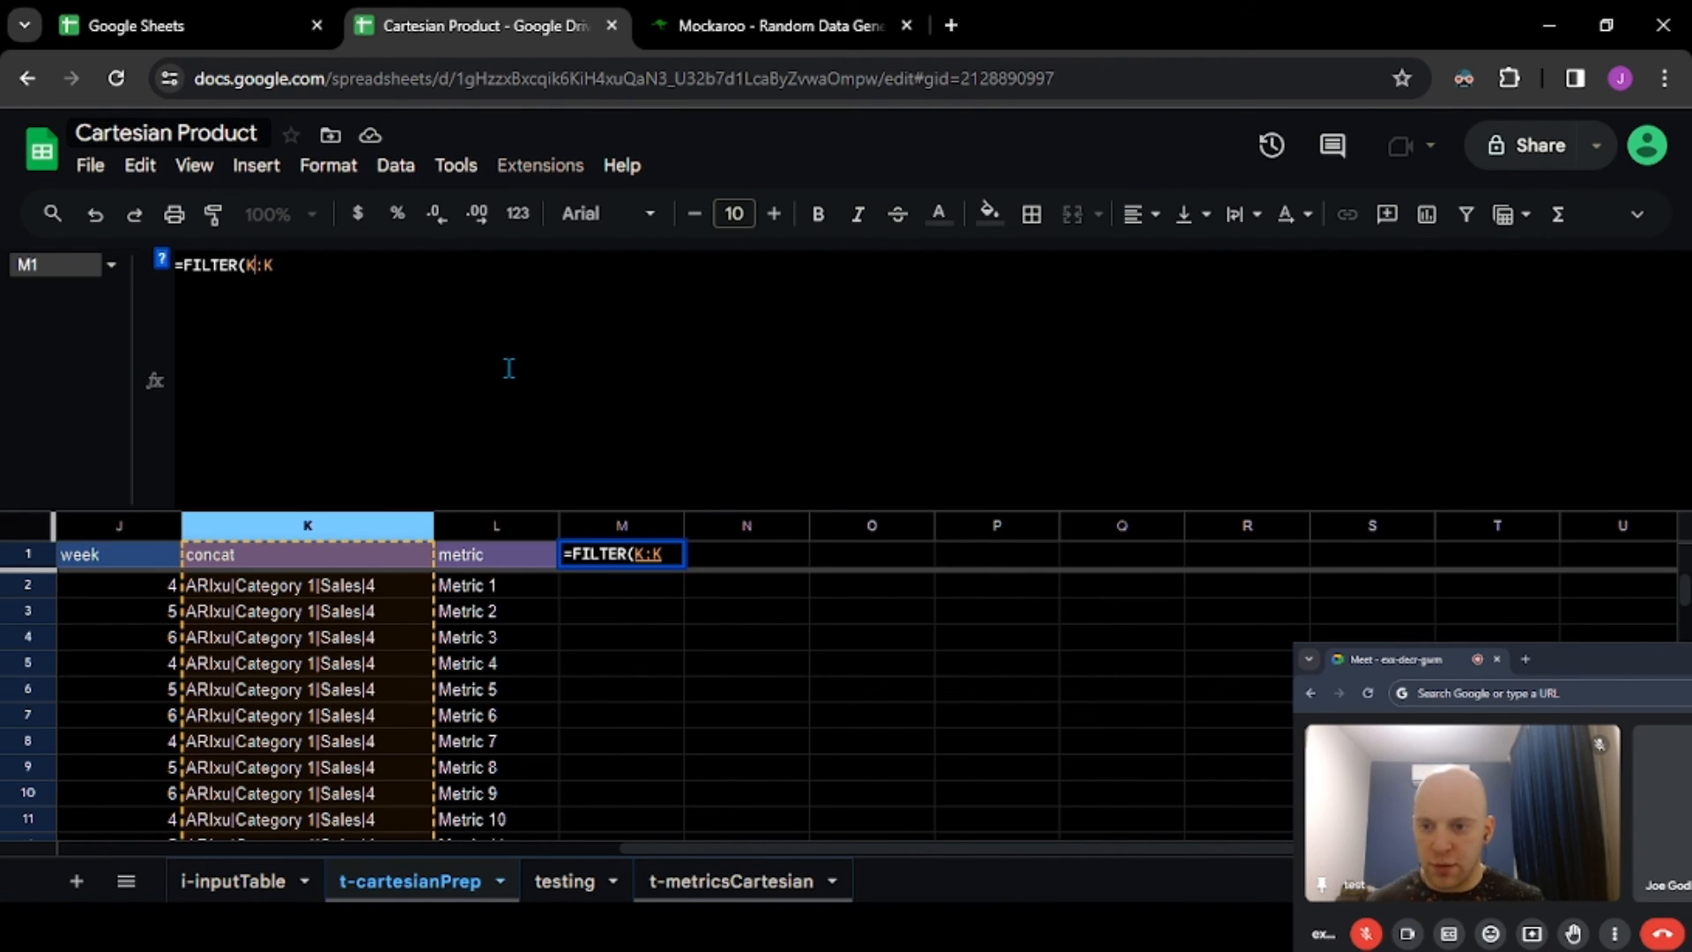
text(2)
text(,K2)
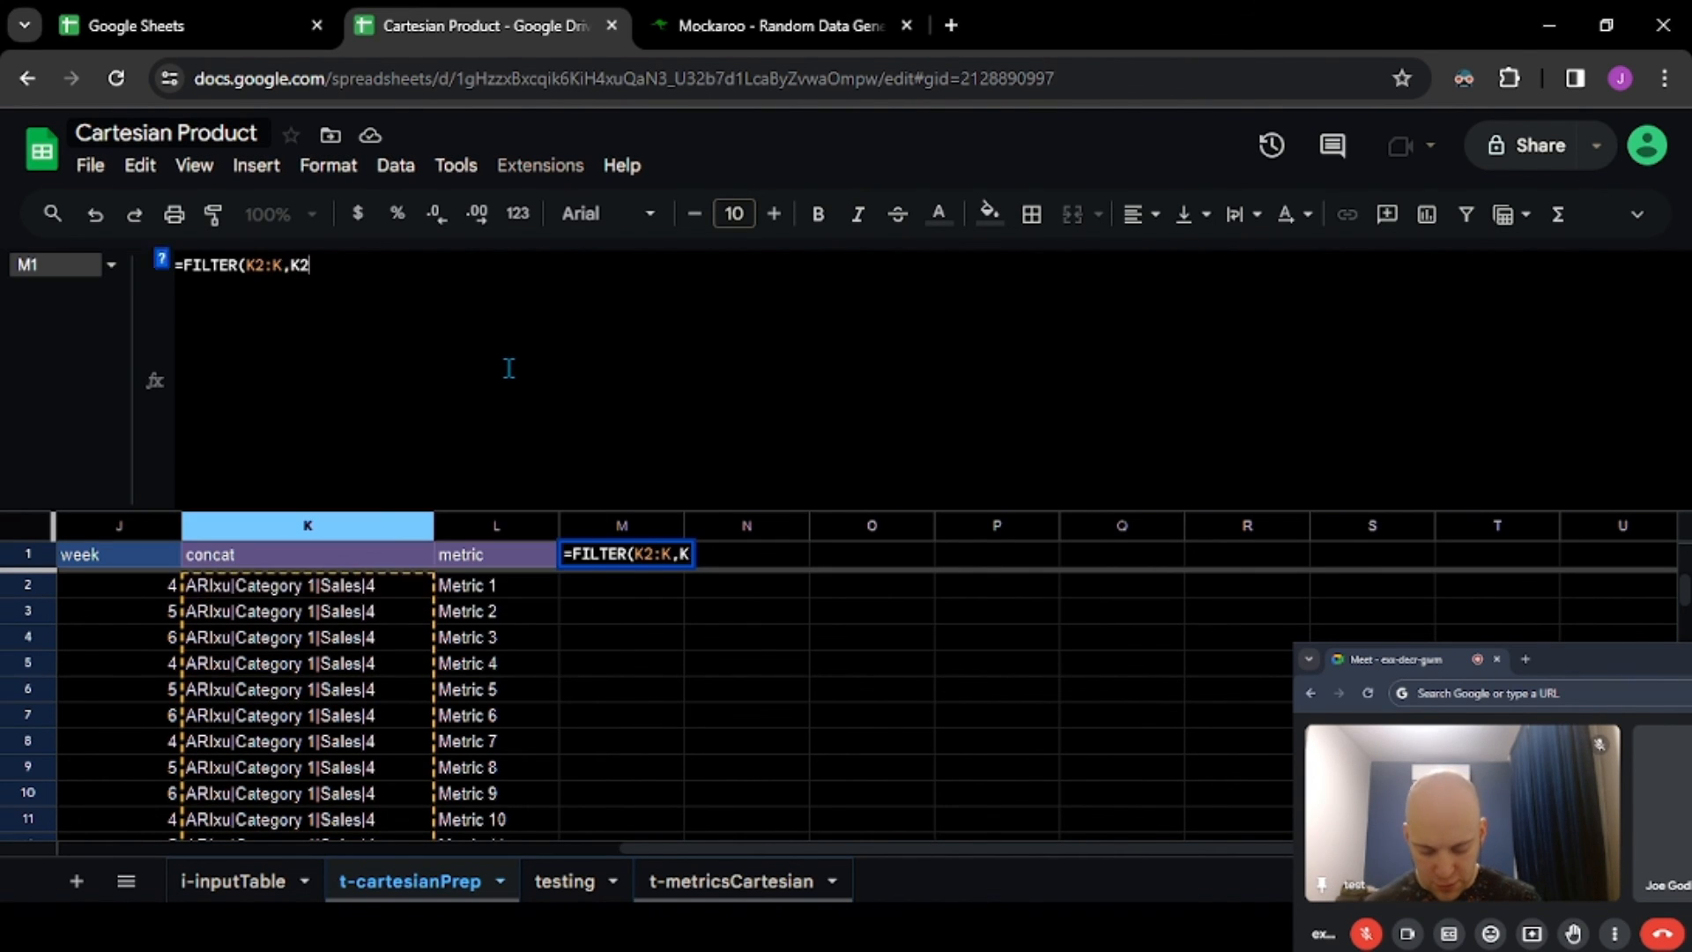
text(:K<>""))
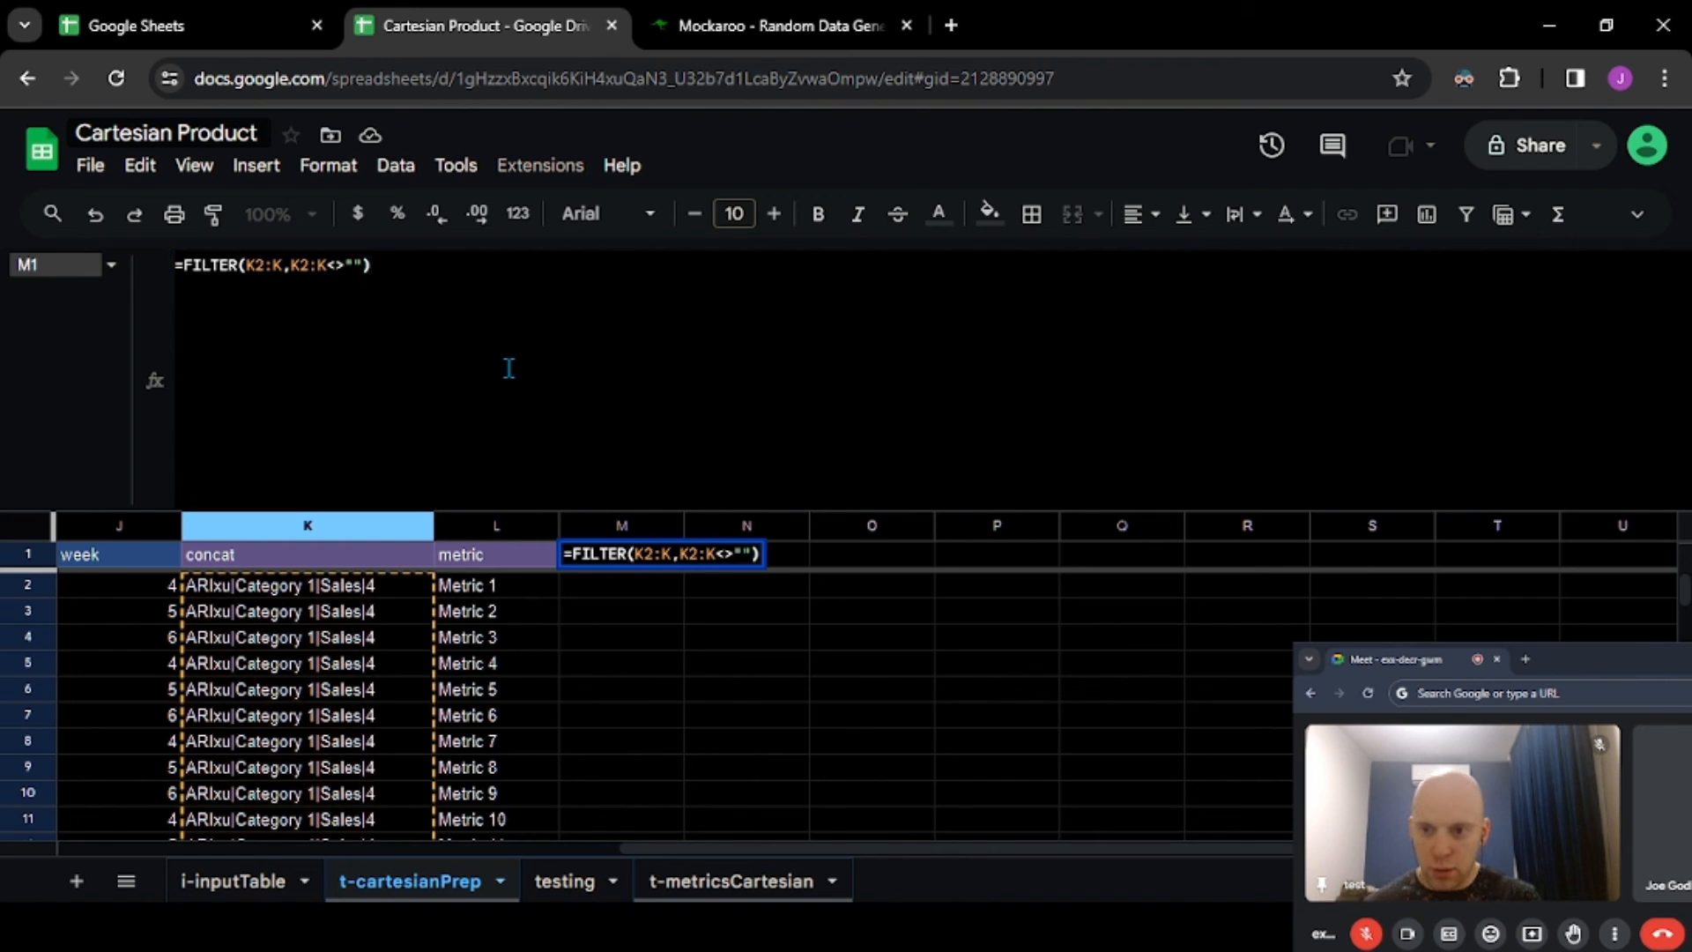
- Wrap the M1 FILTER in ARRAYFORMULA, split its K2:K range by "," with SPLIT, and commit the formula
text(A)
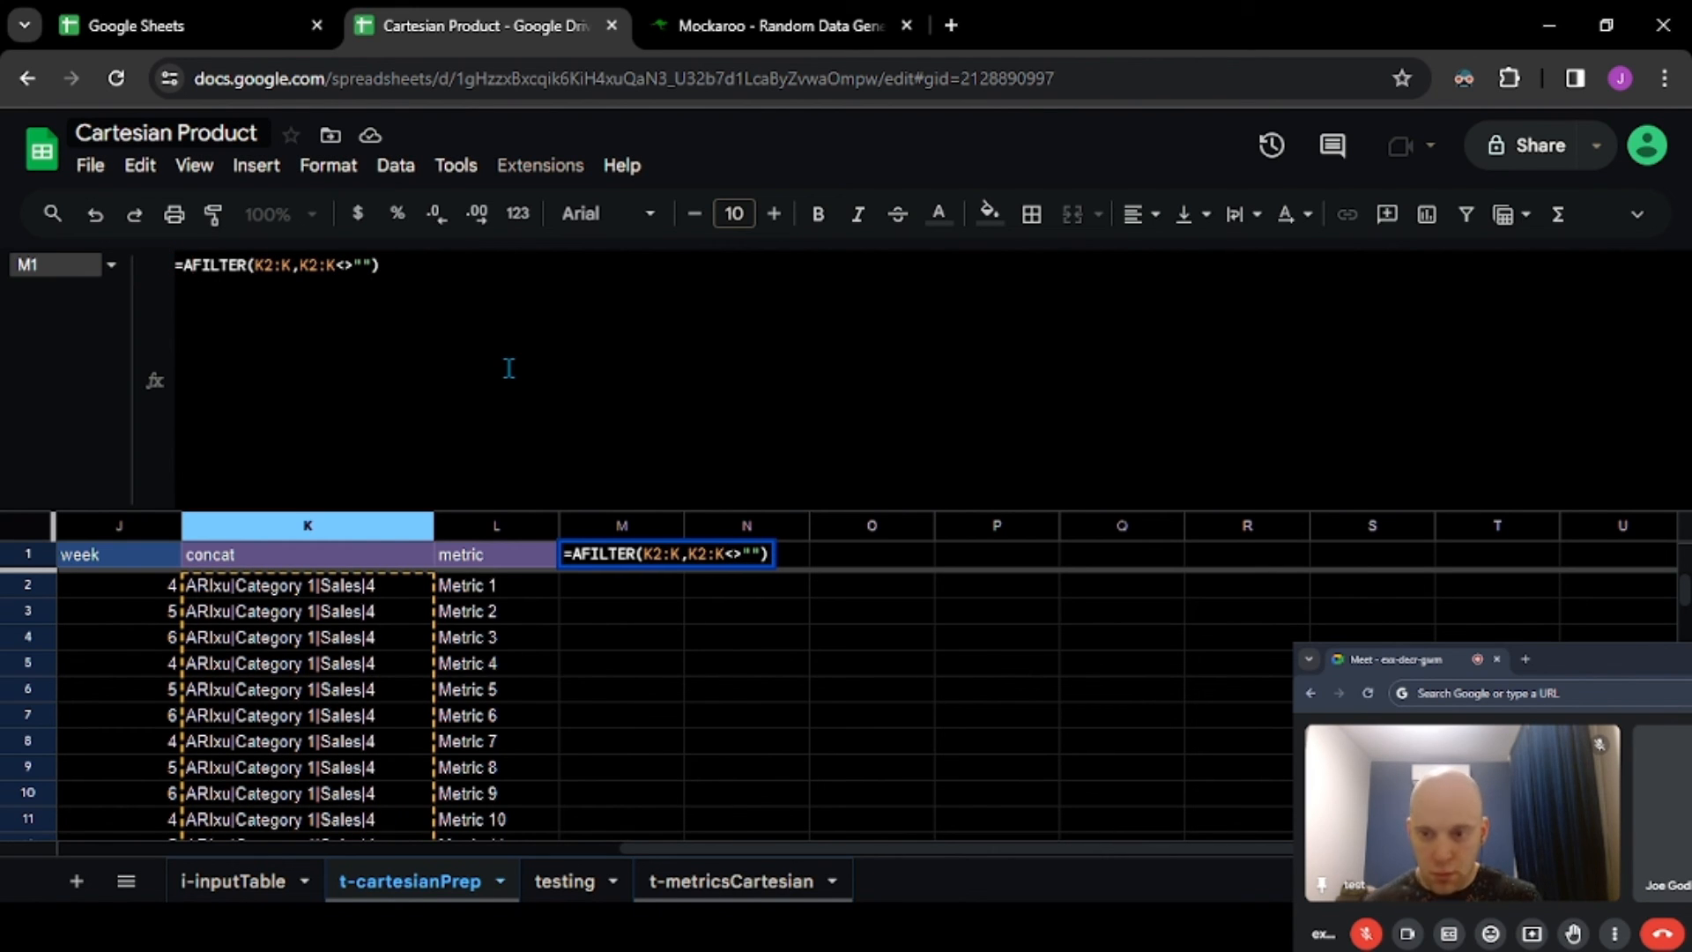
text(RRAYFORMULA()
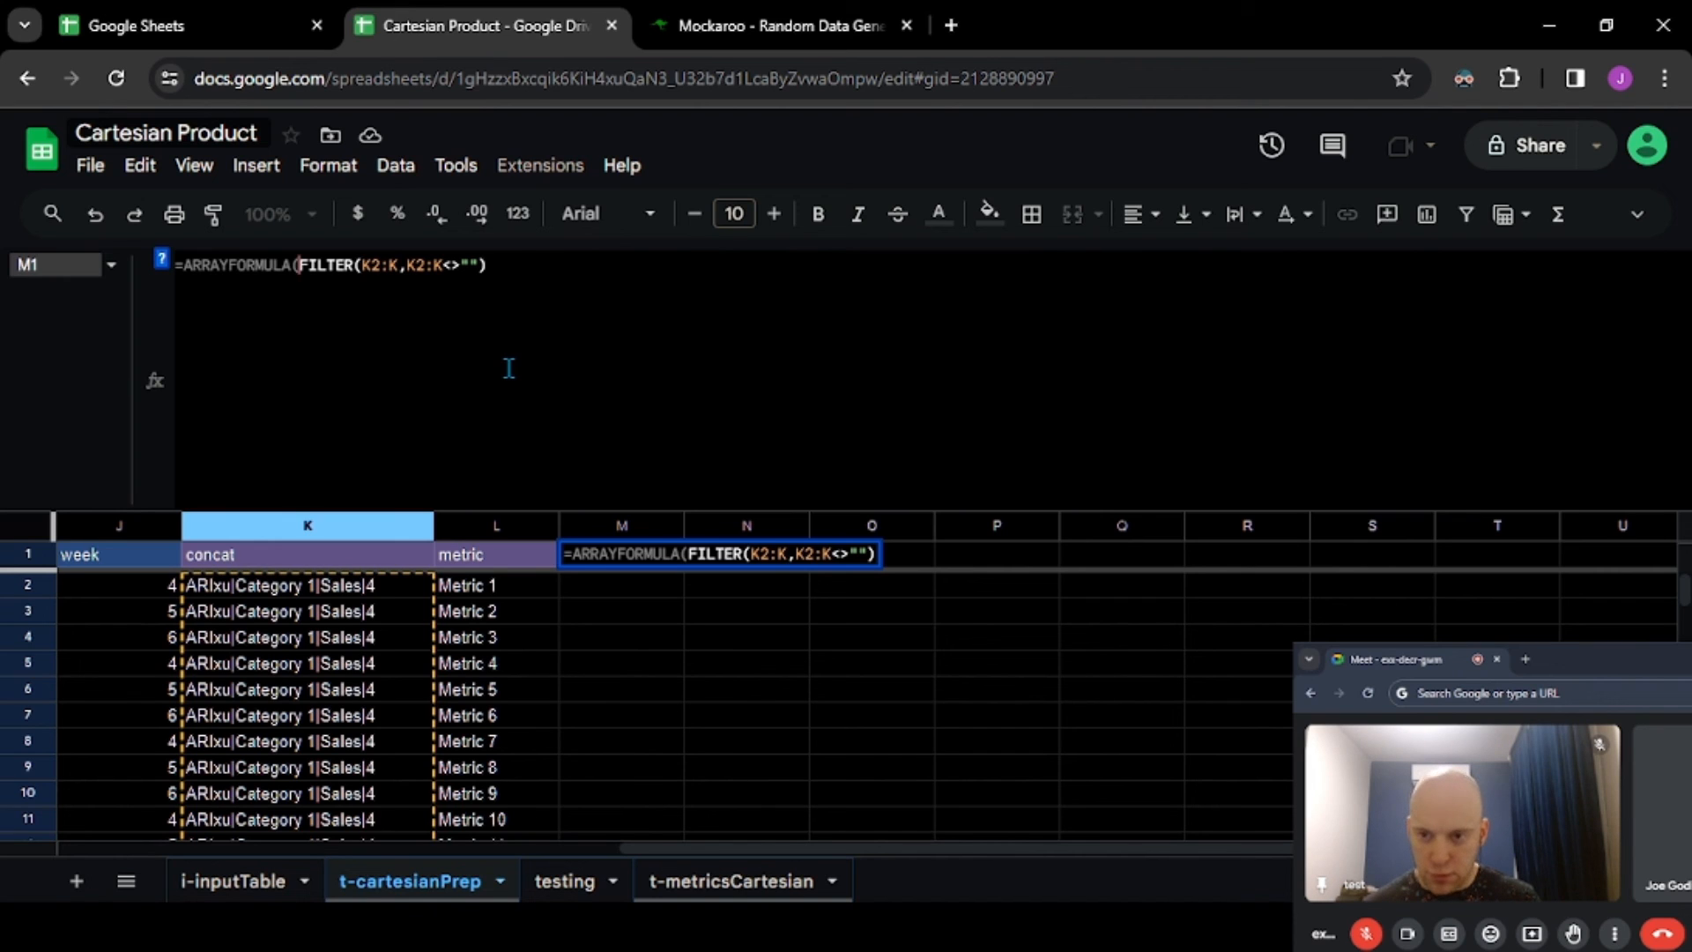
click(369, 266)
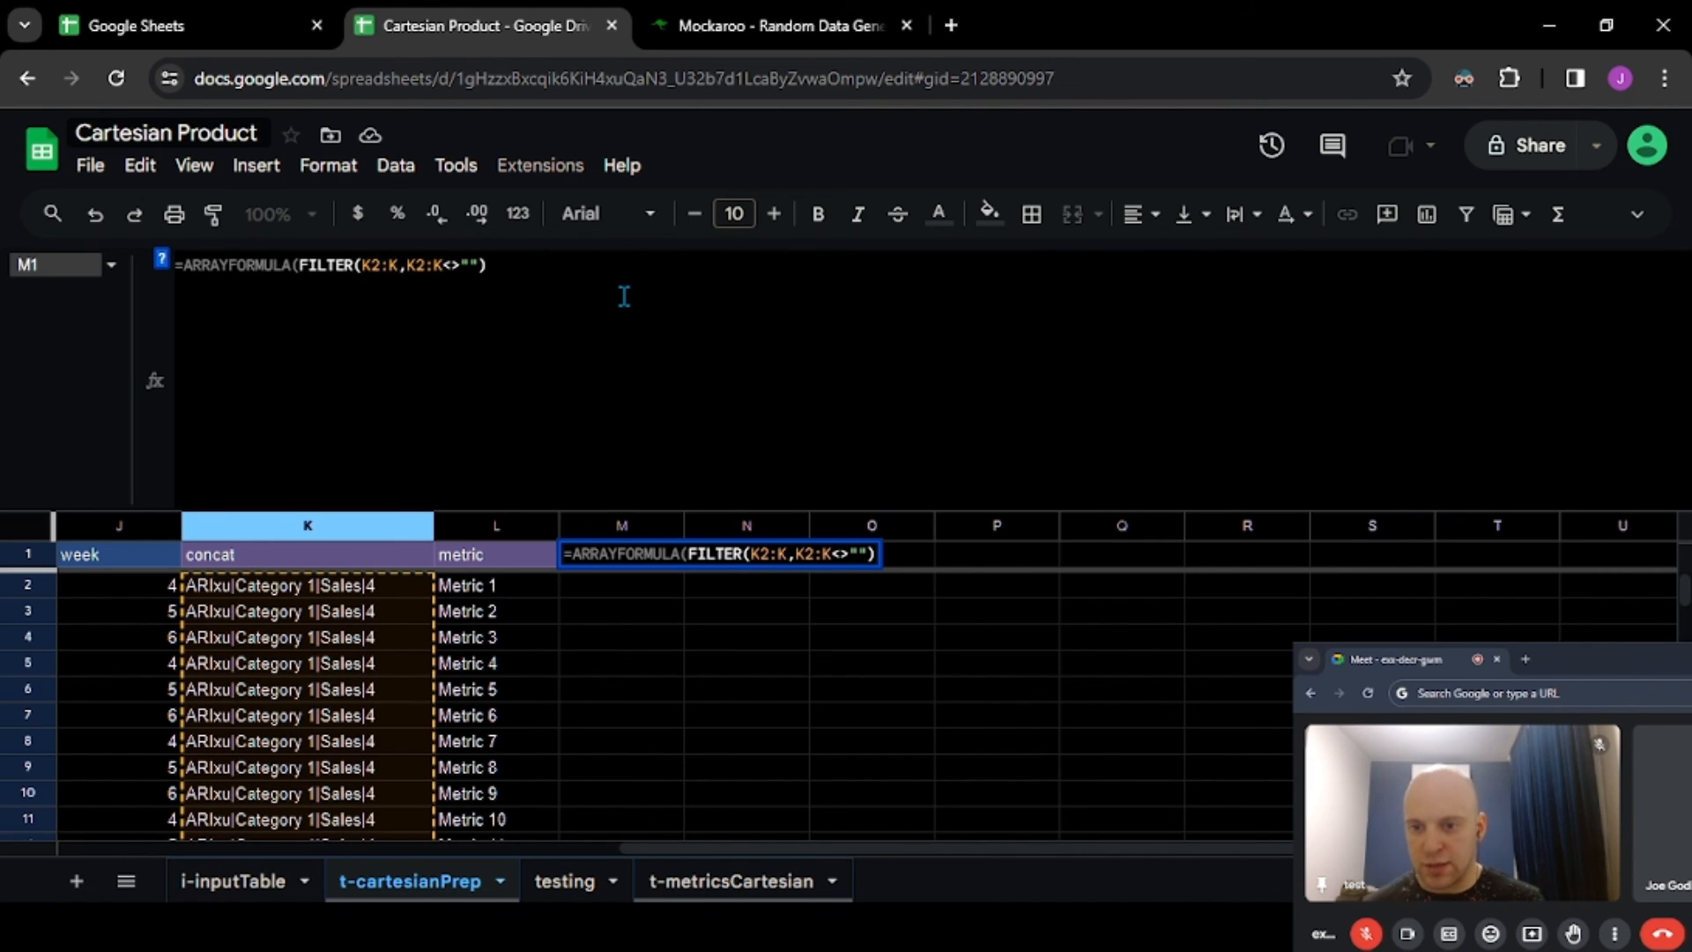
text(SPLIT()
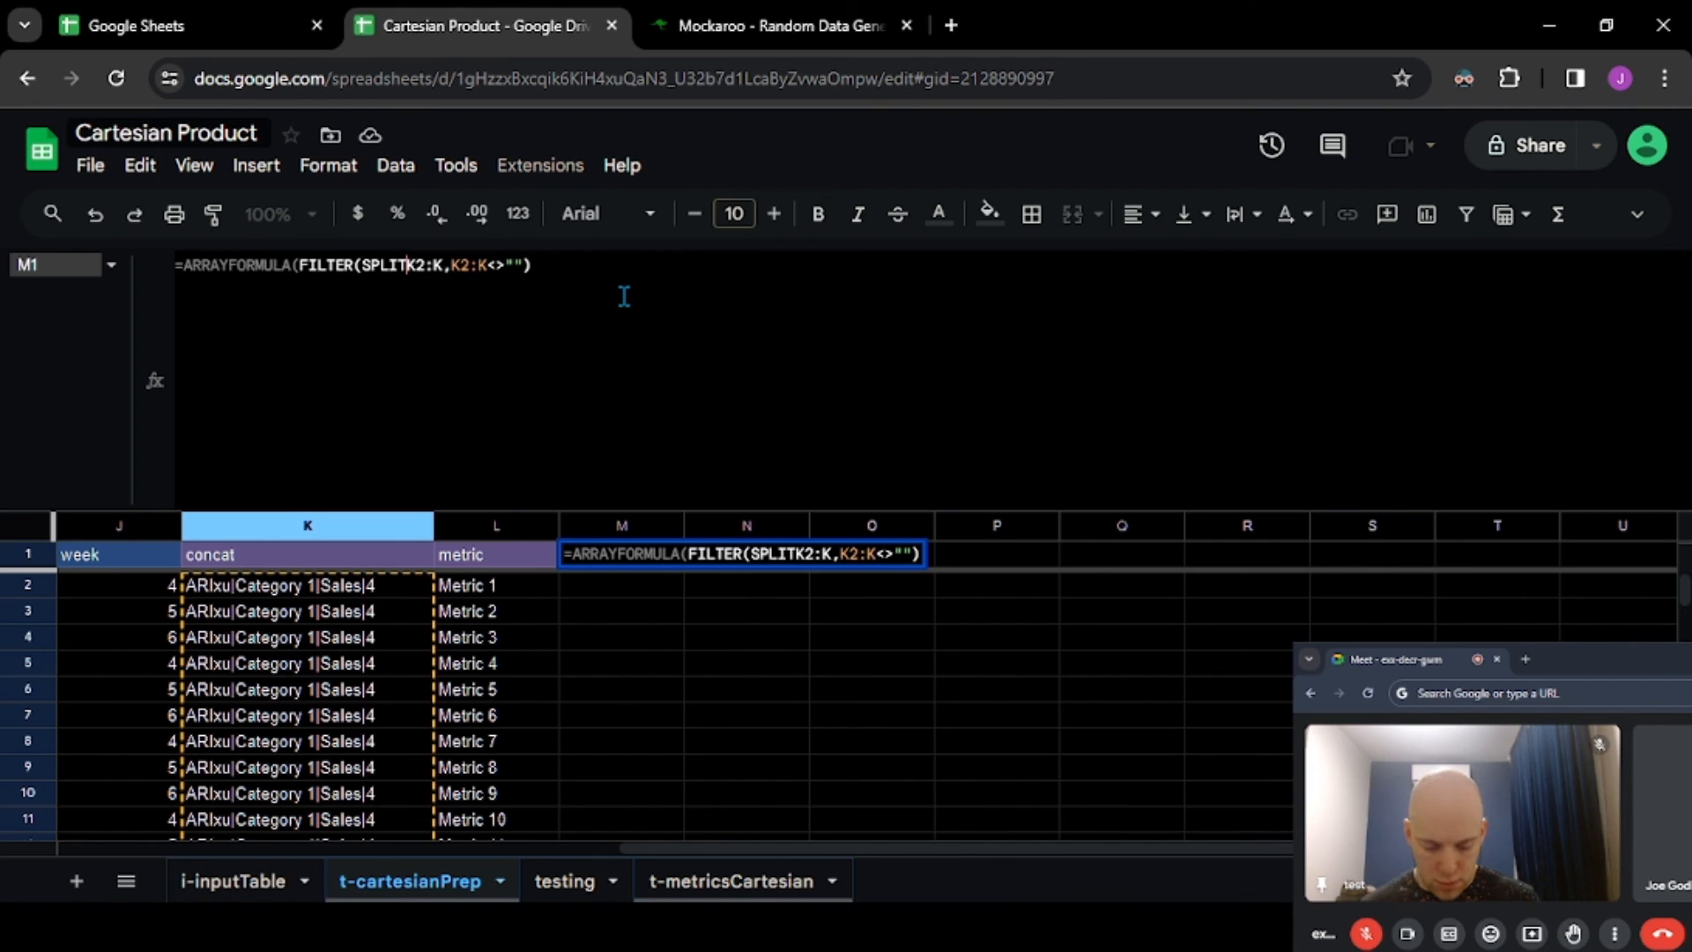
key(Right)
key(Right)
key(Right)
key(Right)
text(,","))
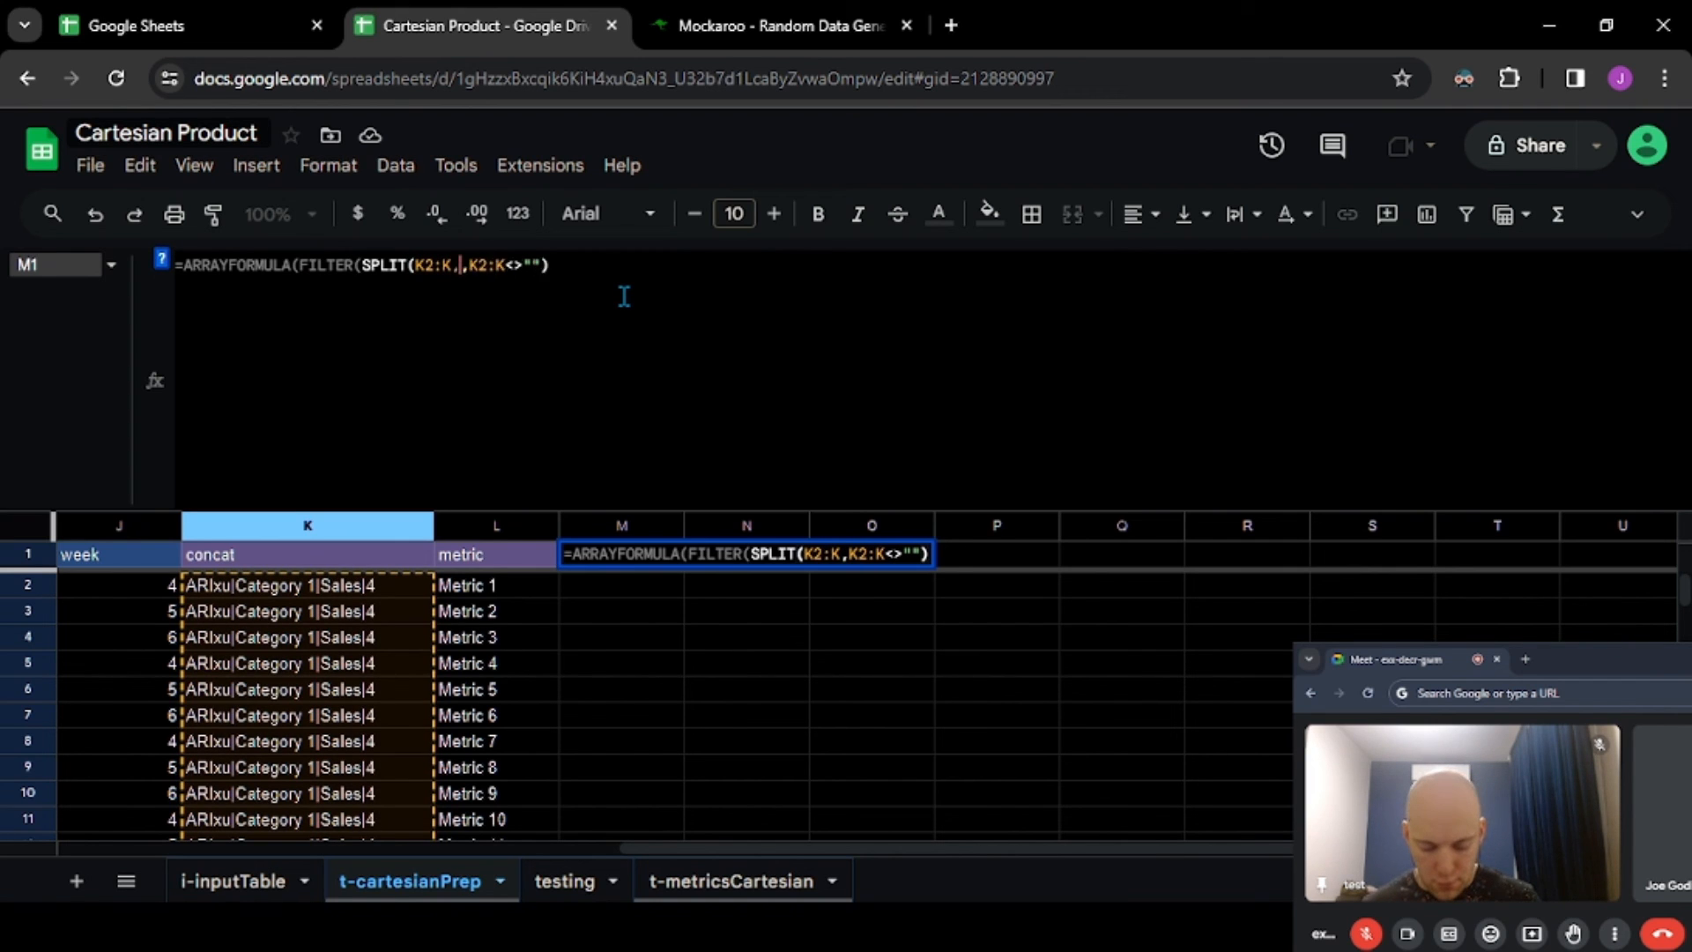
key(End)
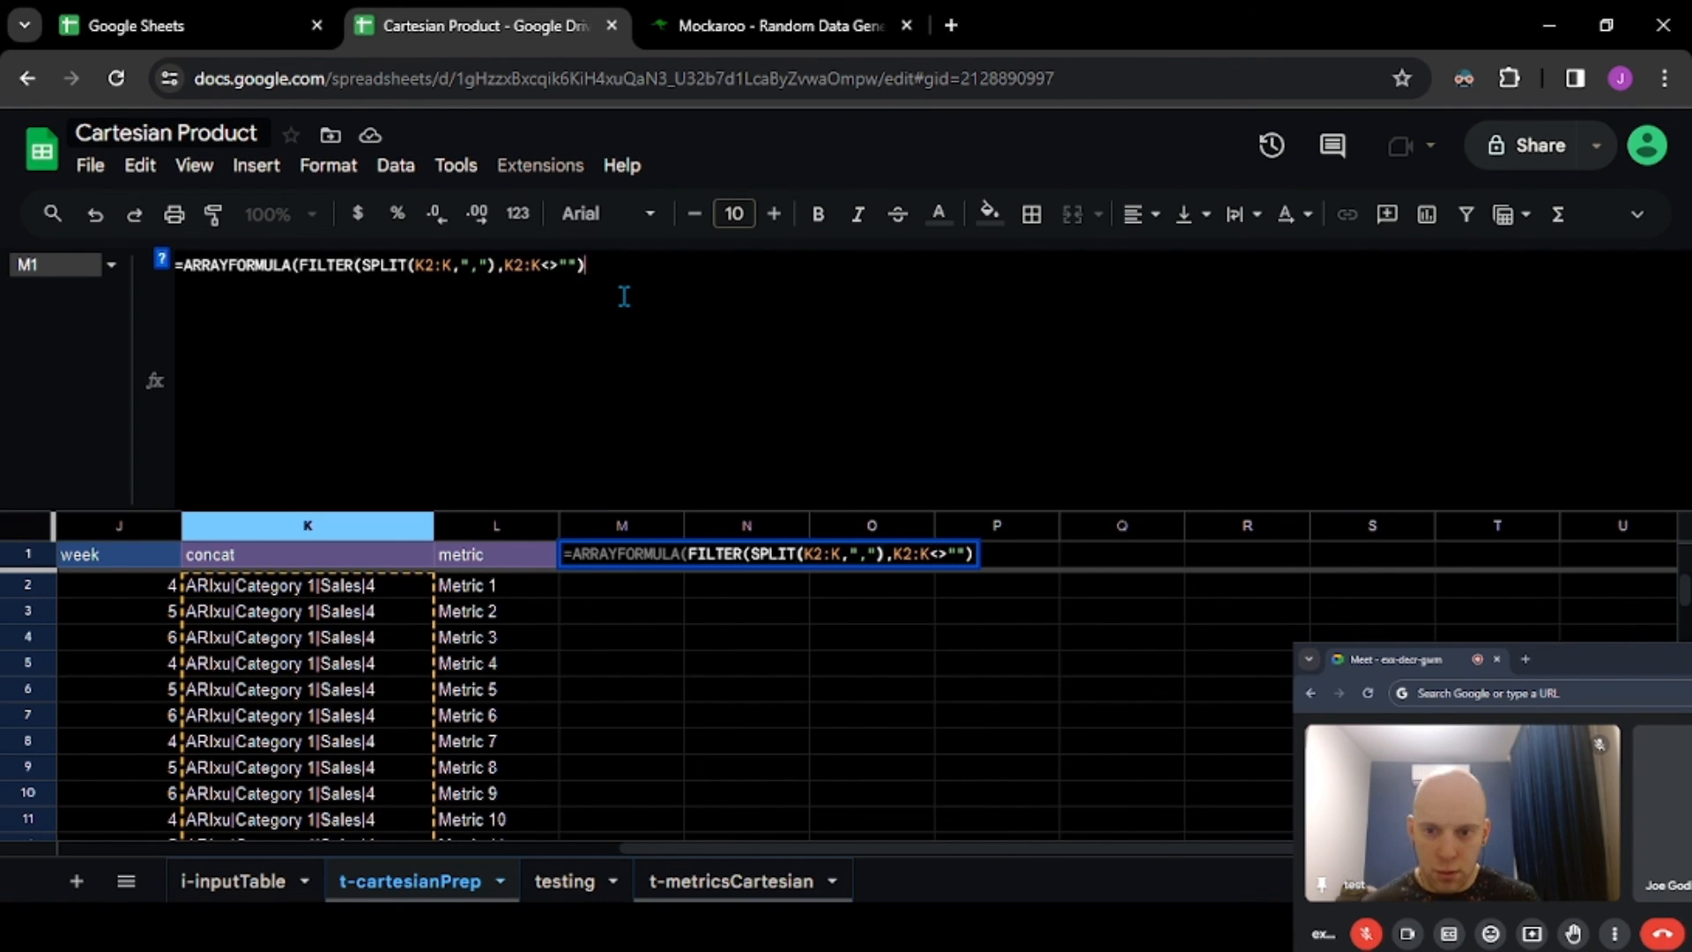
text())
key(Return)
key(Up)
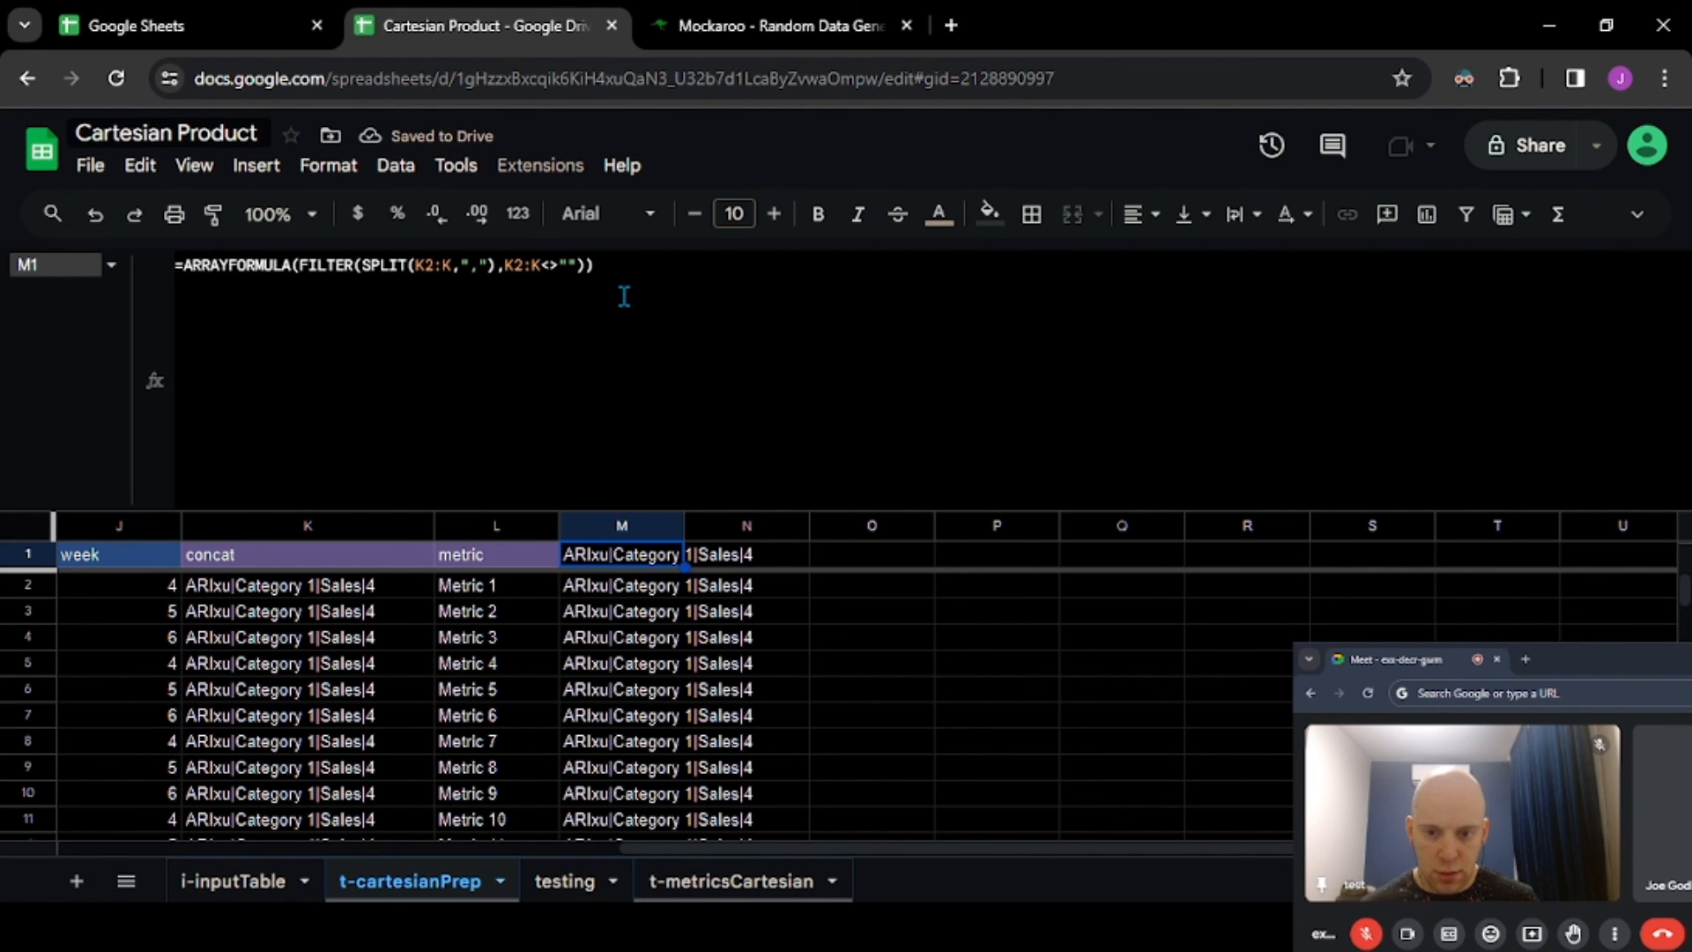
- Change the SPLIT delimiter in the M1 formula to "|" and commit it
click(483, 265)
key(BackSpace)
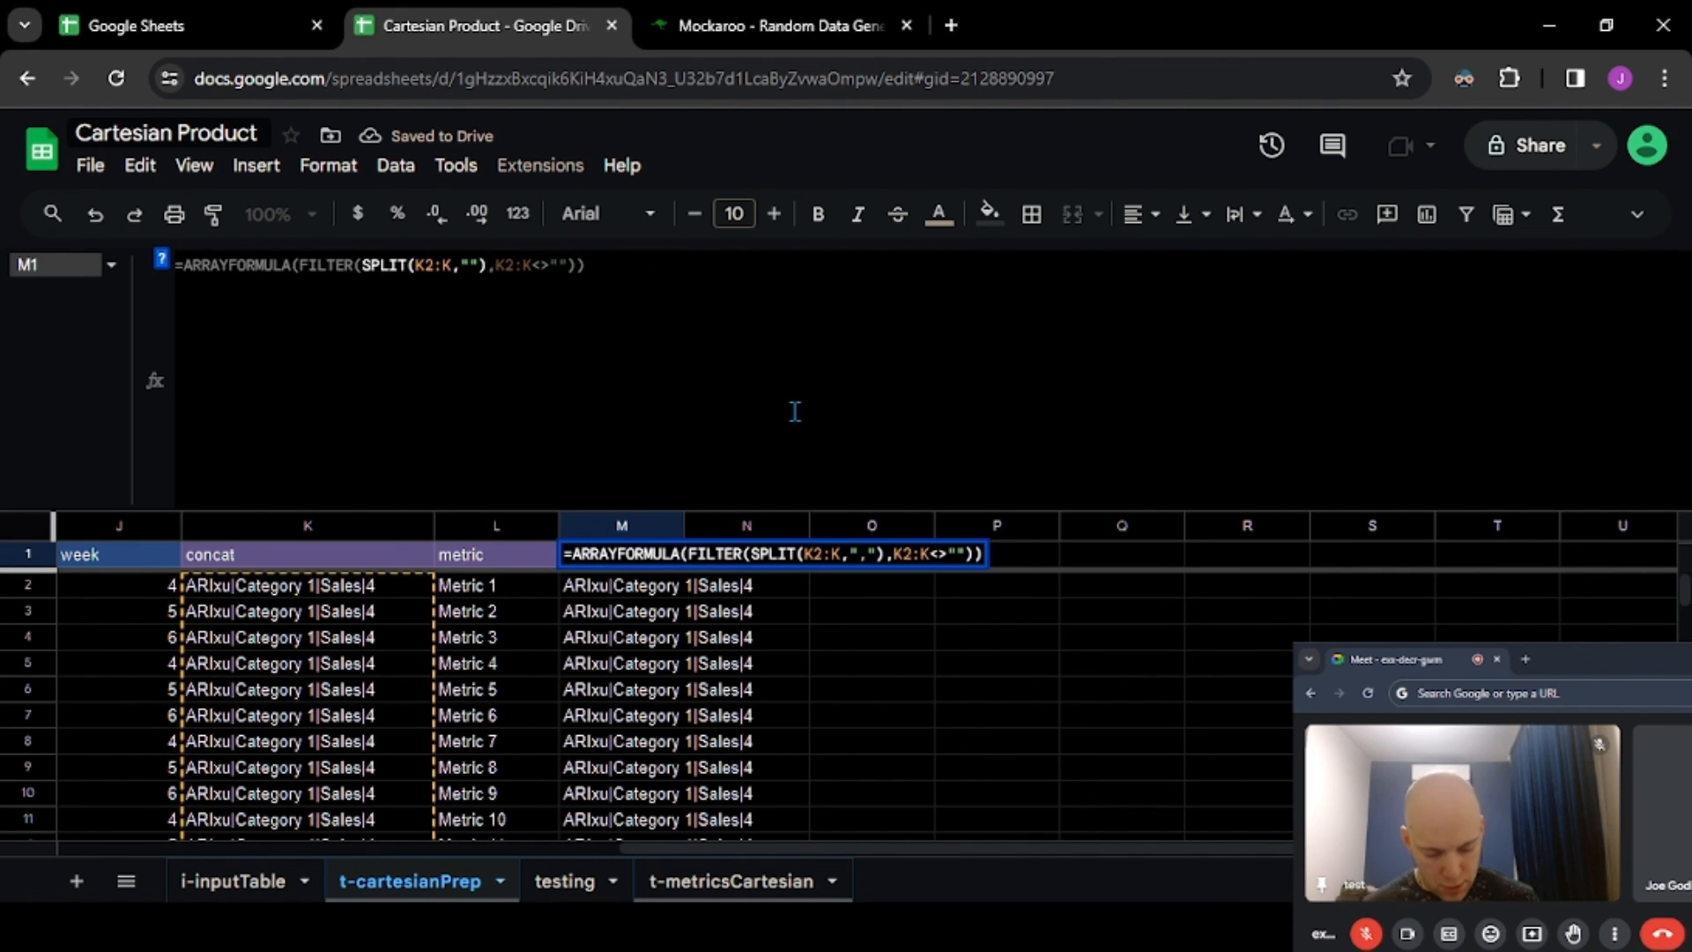
text(|)
key(Return)
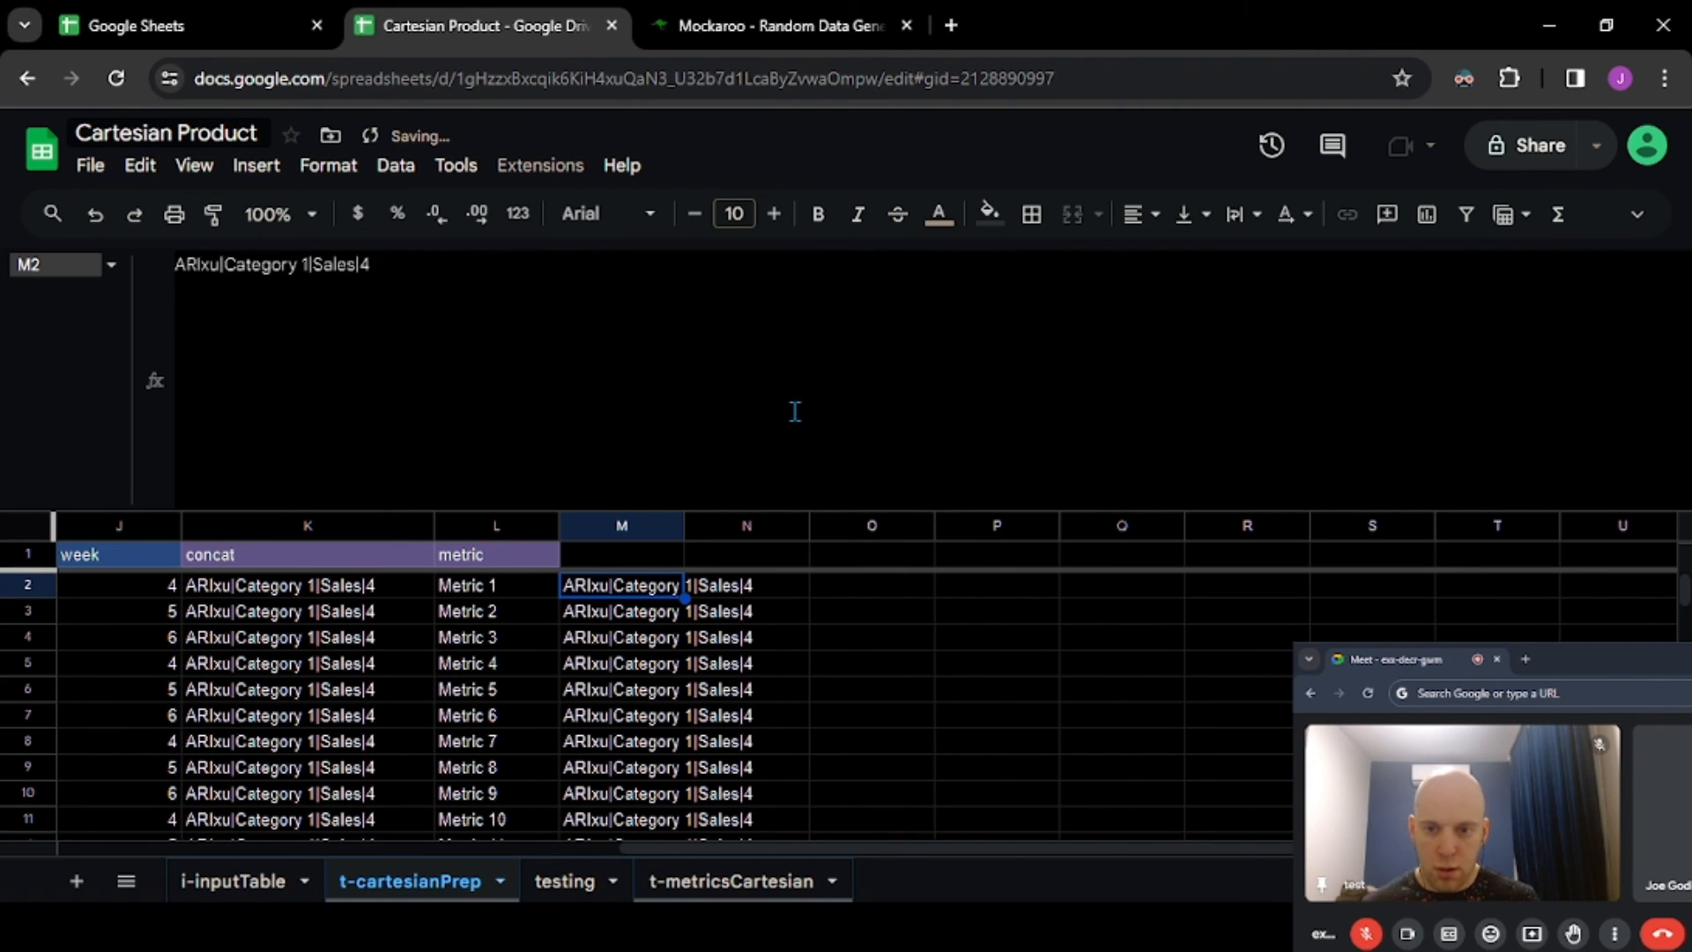
key(Up)
- Wrap the M1 ARRAYFORMULA in a curly-brace array with a first row of four empty header strings, ended by a semicolon
click(794, 412)
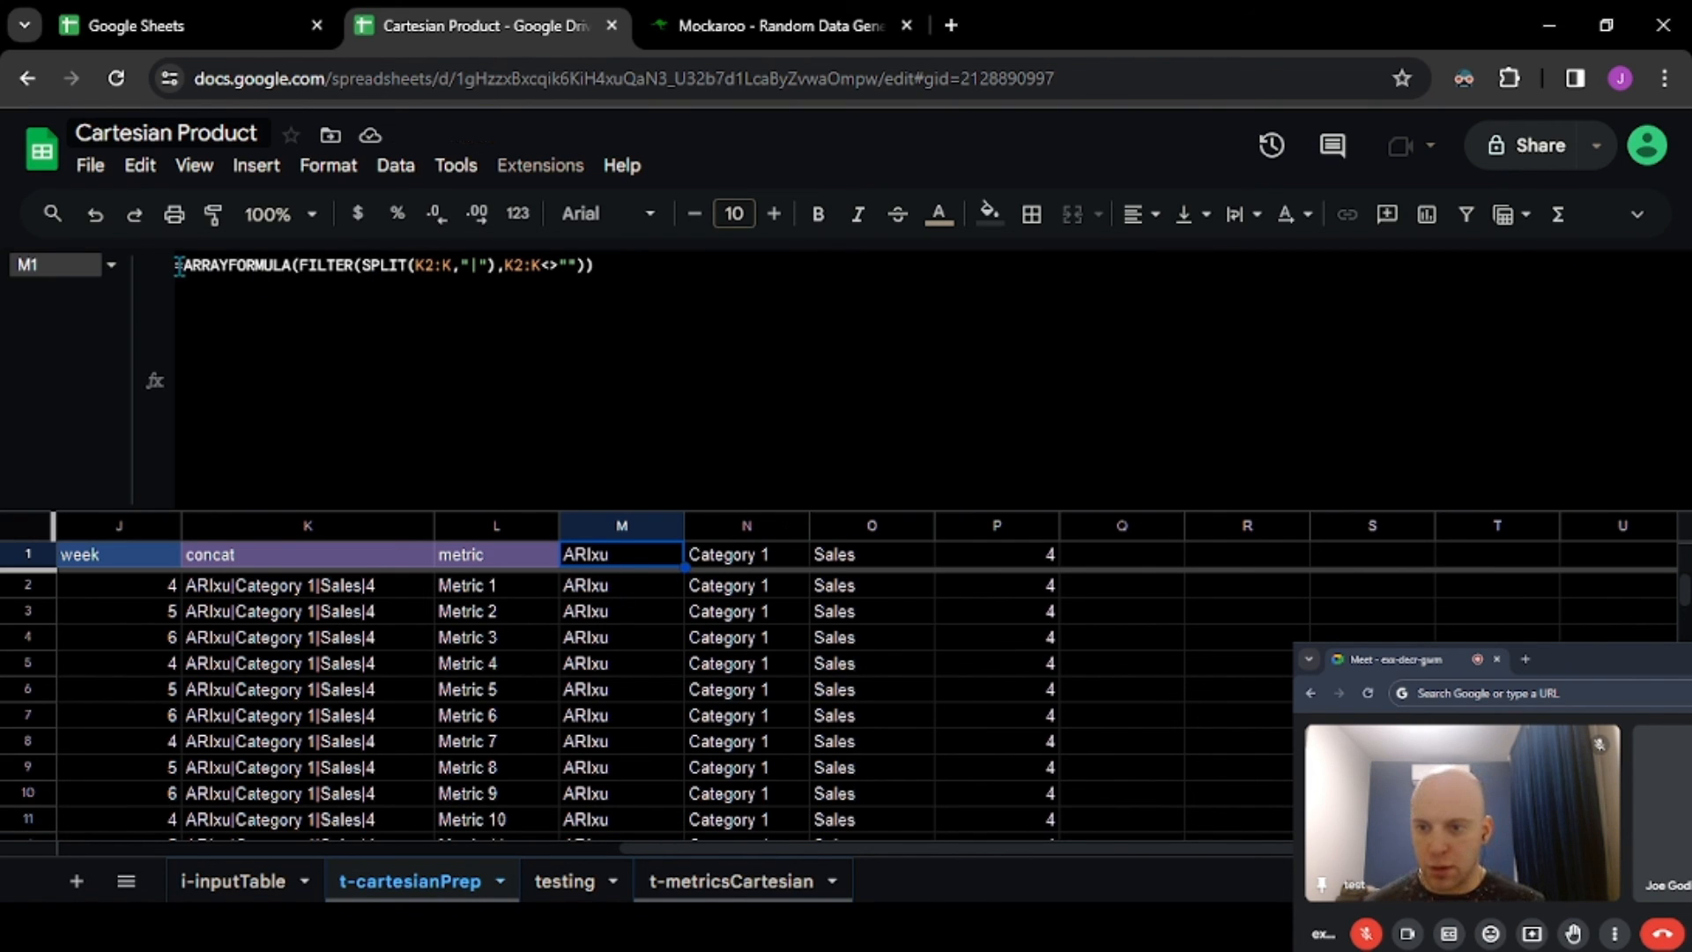
click(635, 340)
key(ctrl+Return)
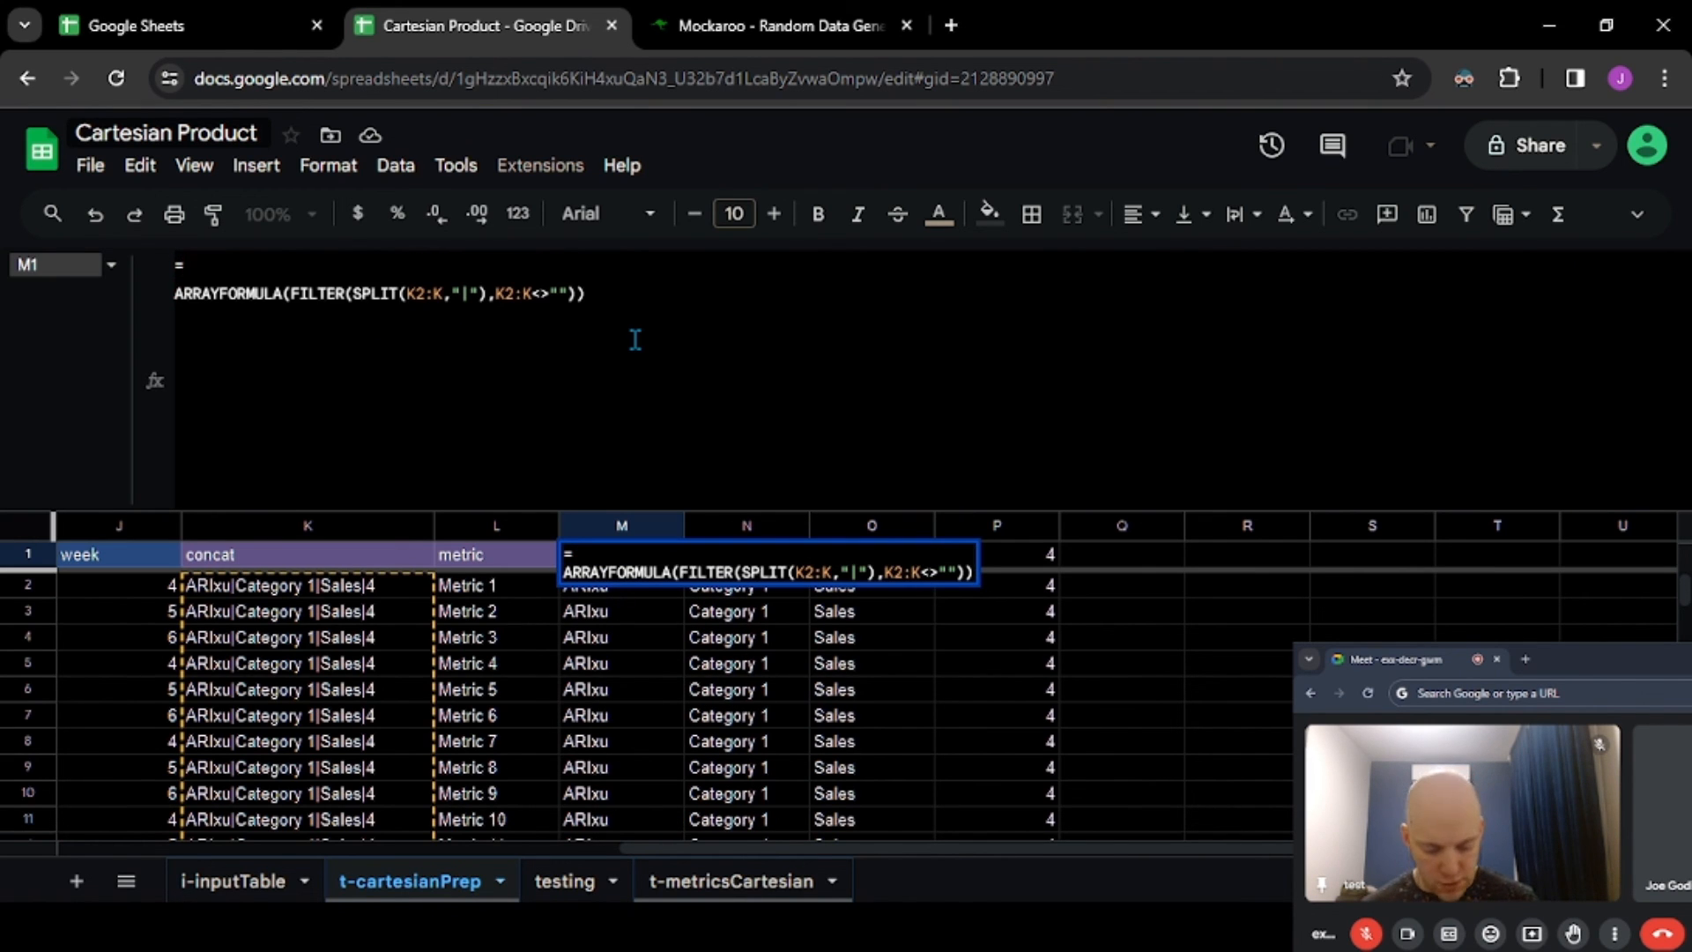
text({"","",)
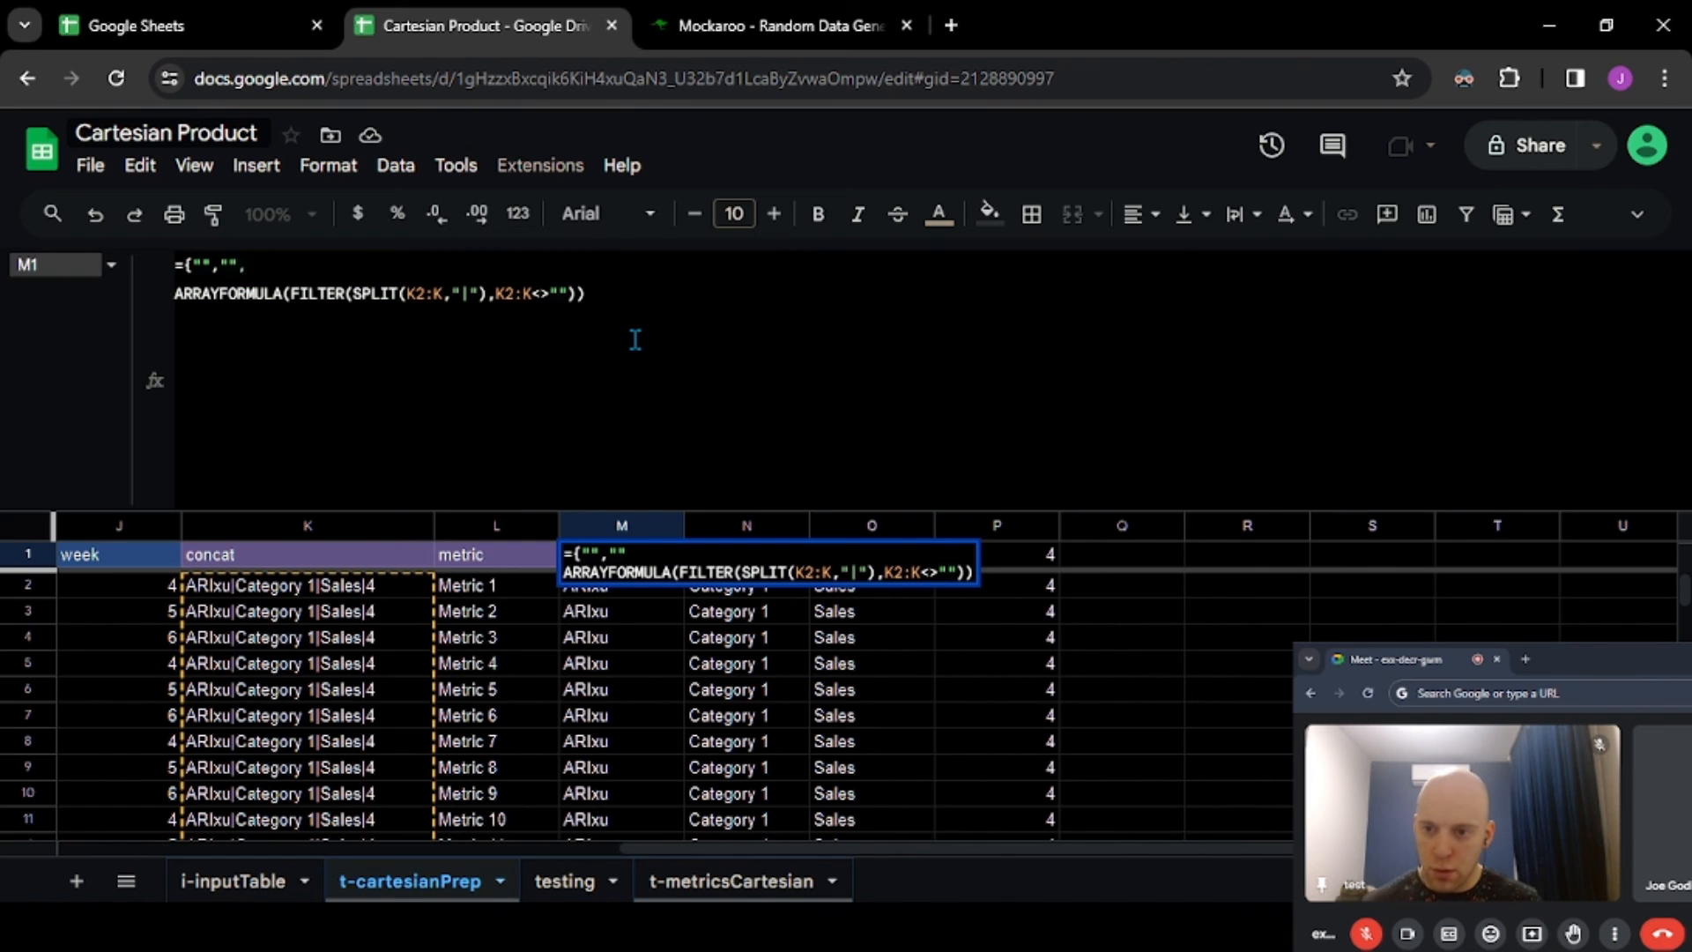
text("","")
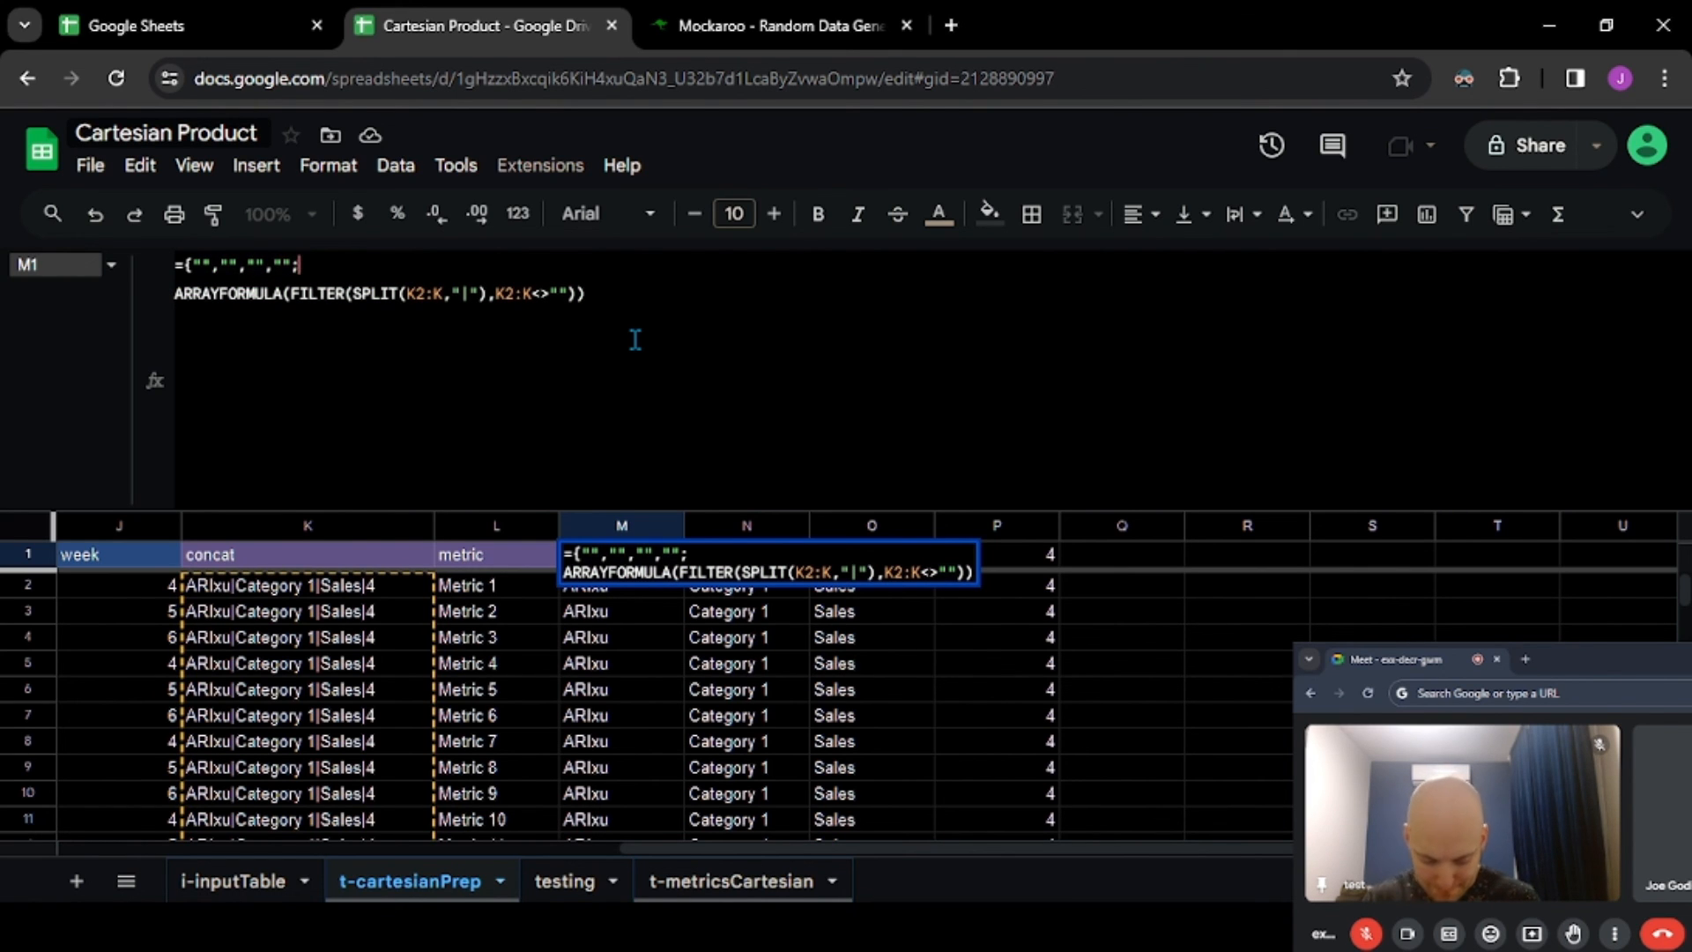
text(})
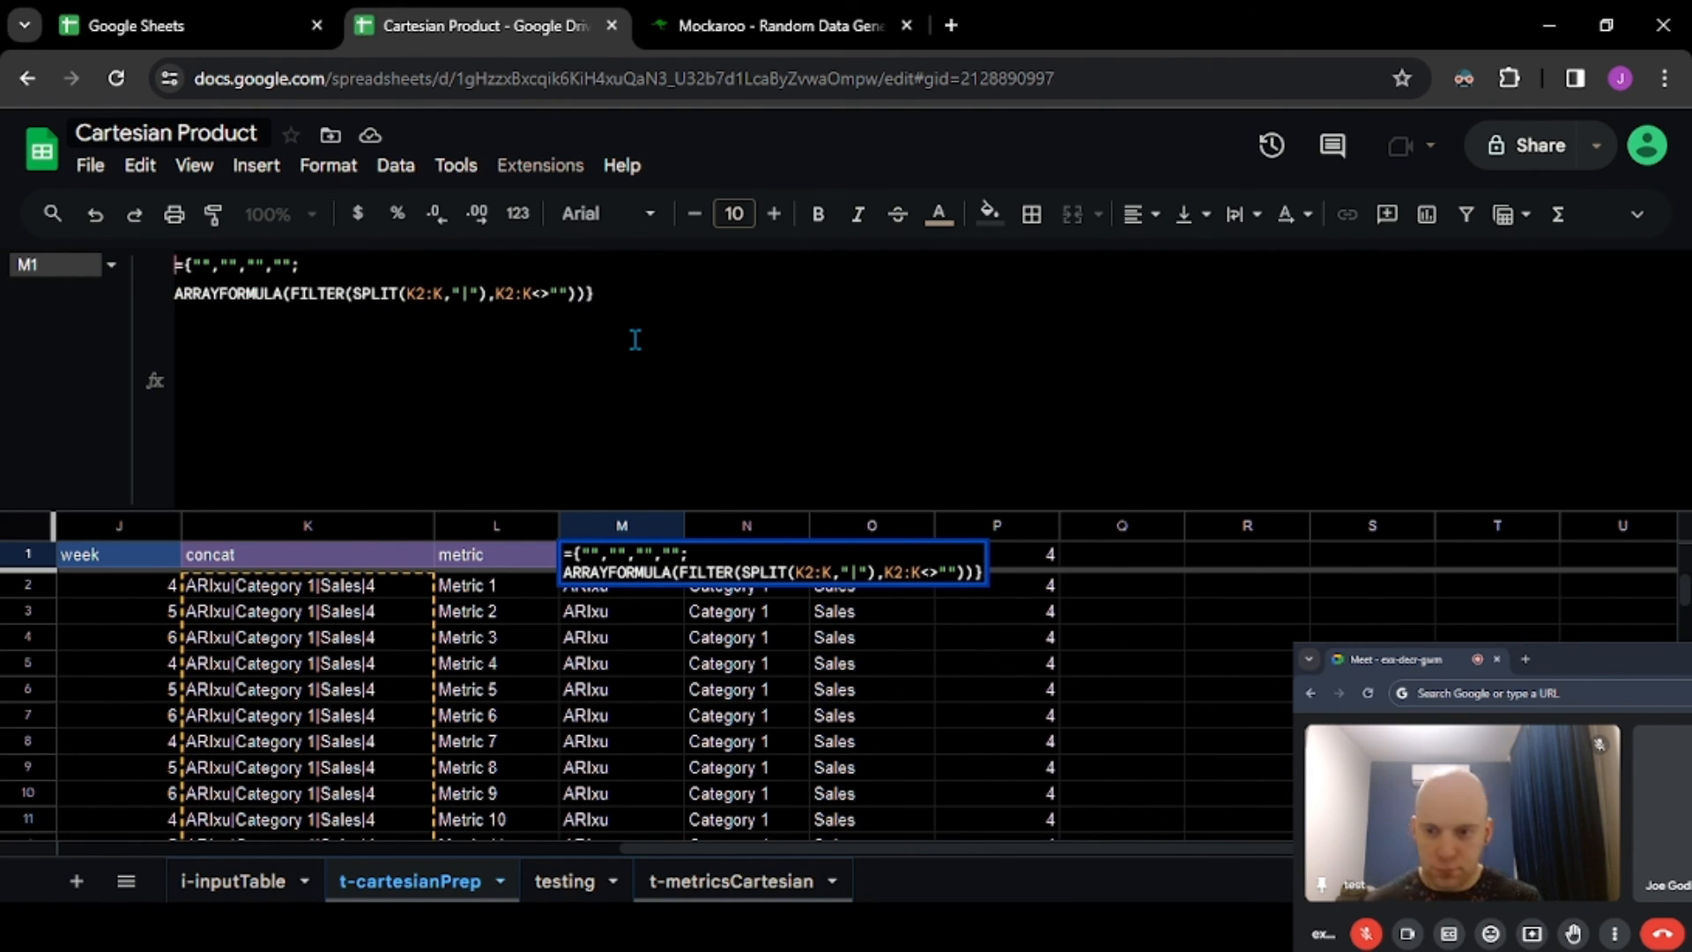
- Fill the four header strings in the M1 array with "Name", "Category", "Job" and "Week", and commit the formula
text(Name)
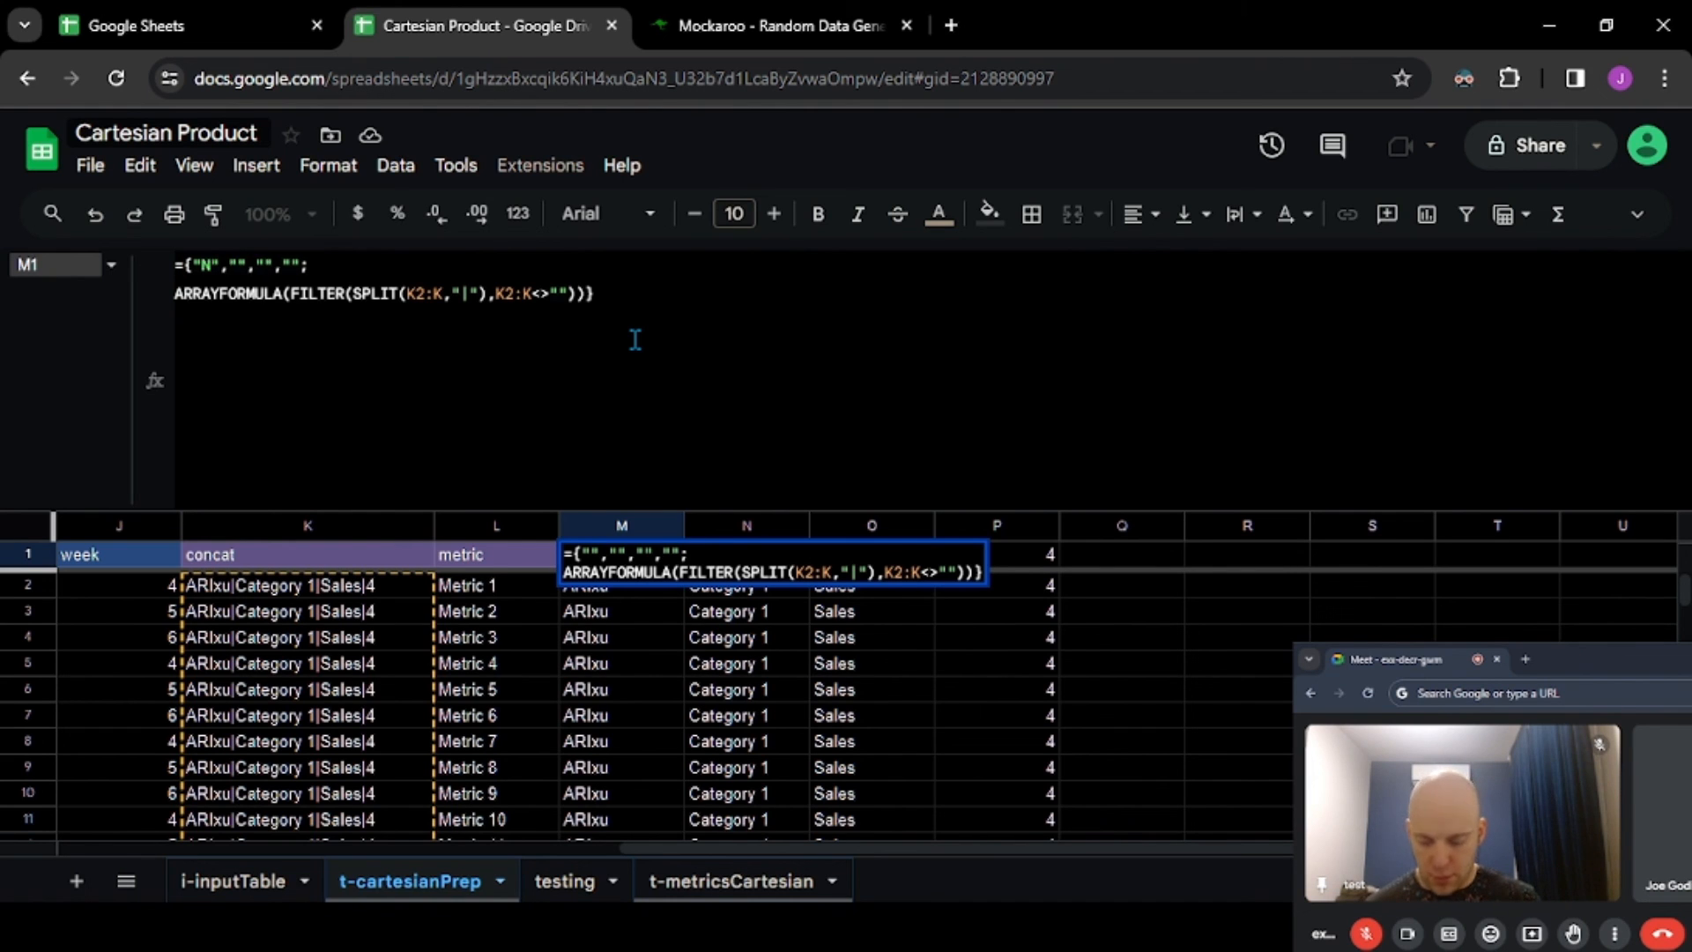
text(Category)
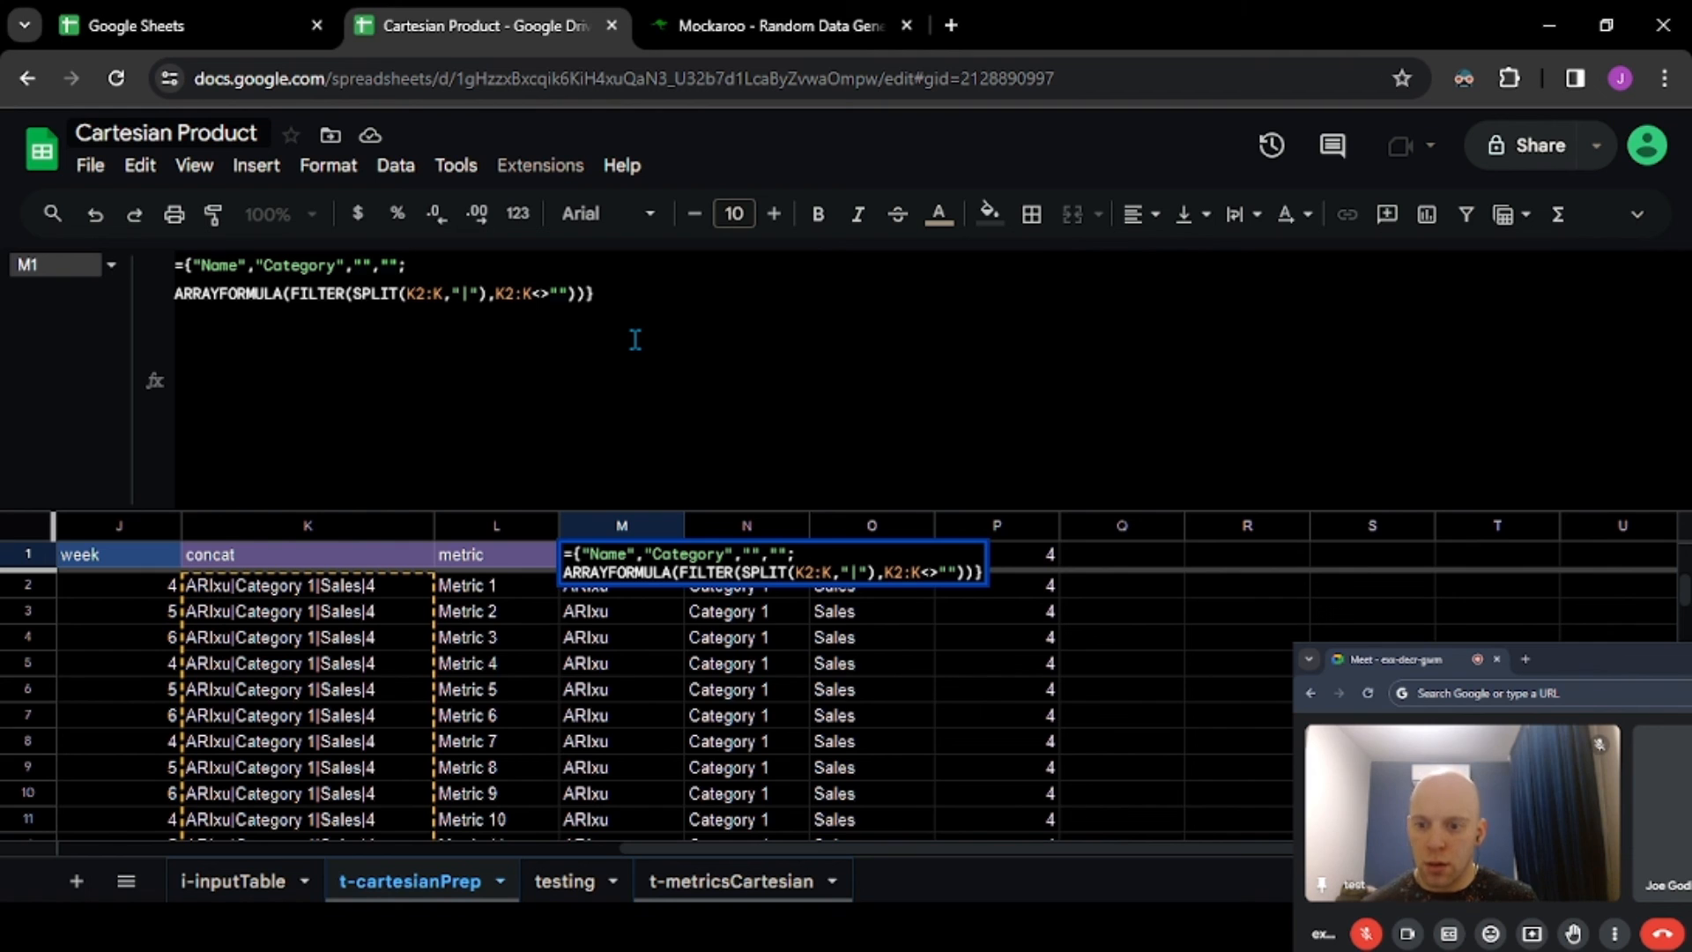
text(Job)
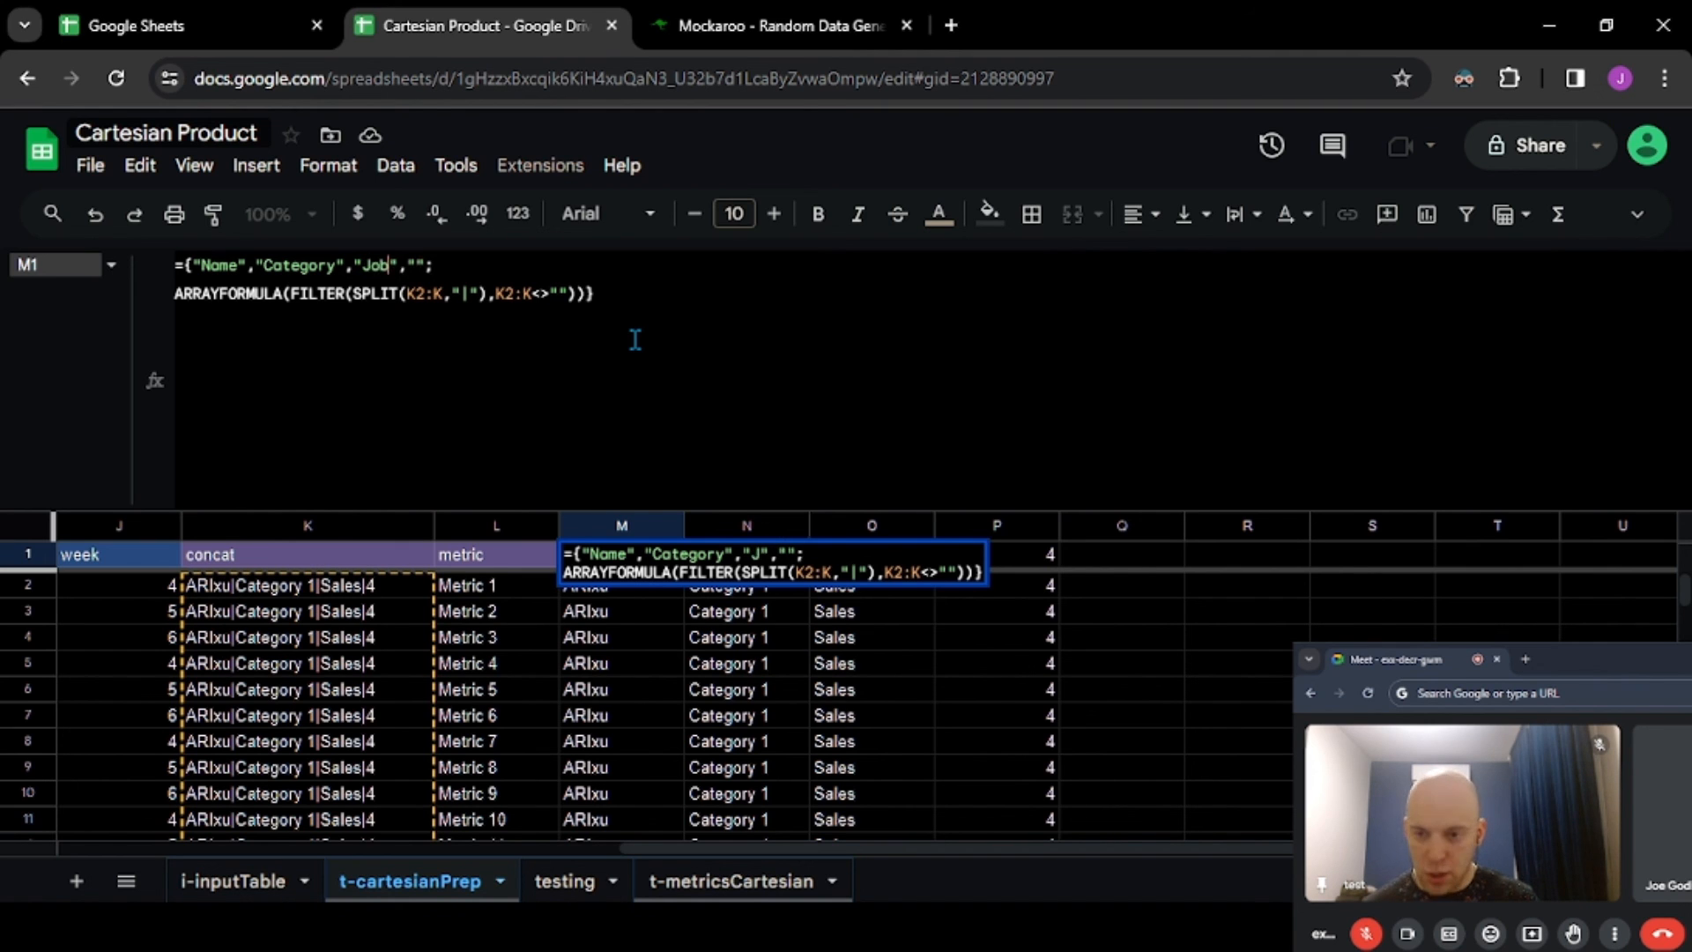
text(Week)
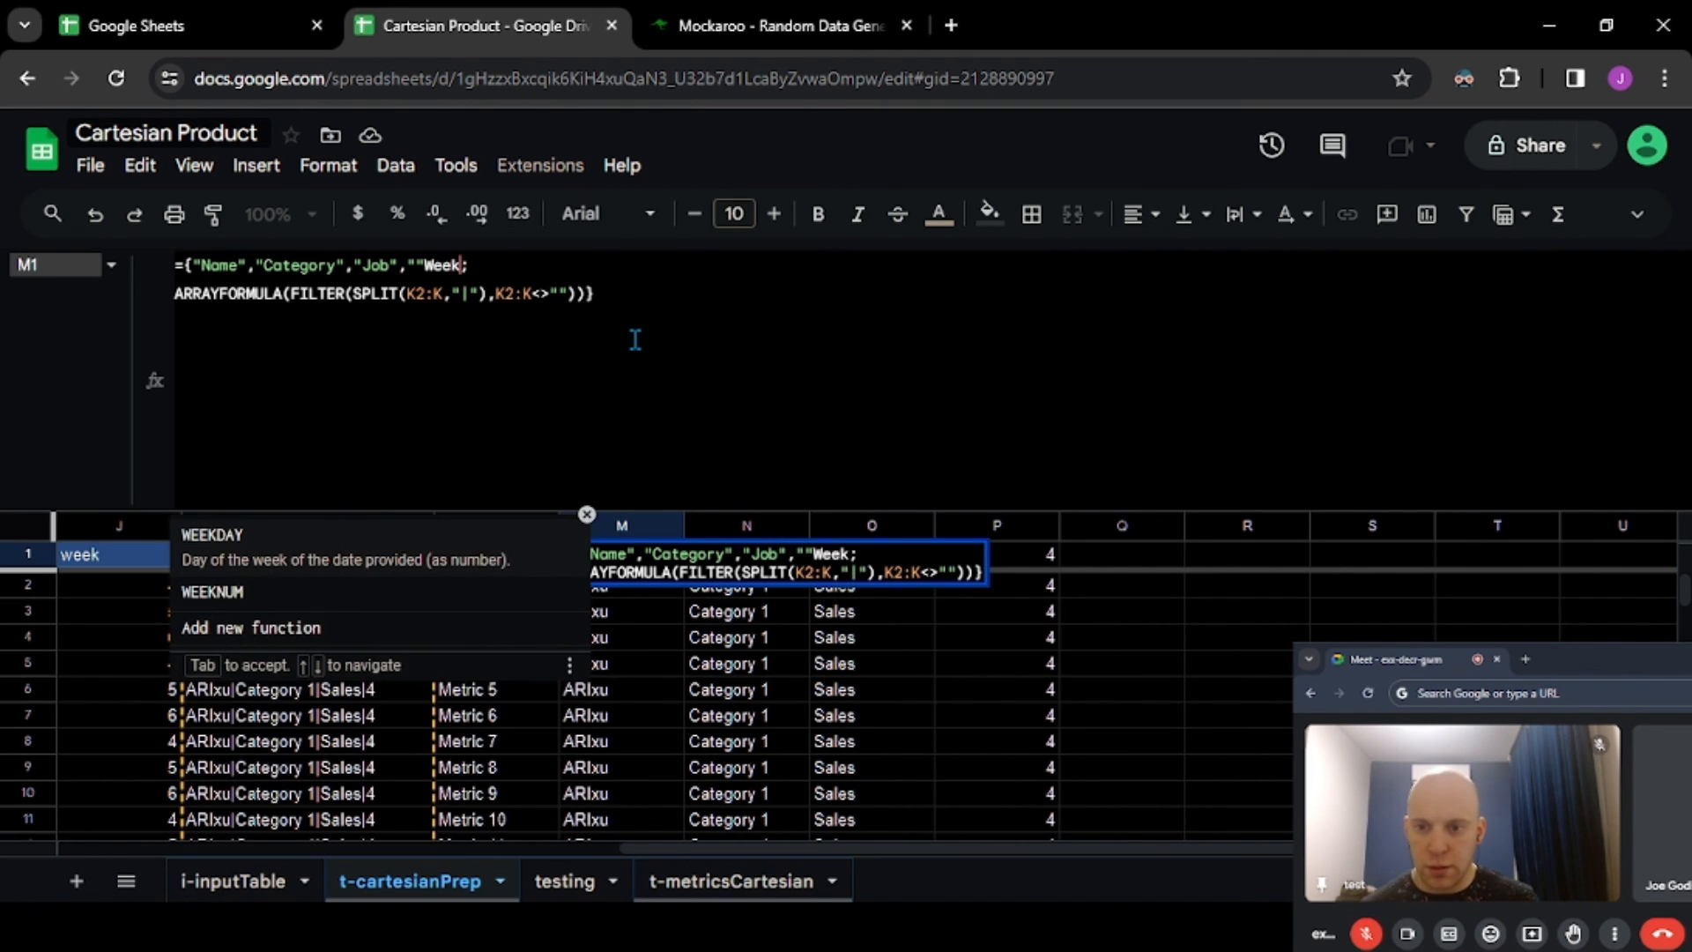
key(BackSpace)
key(BackSpace)
key(BackSpace)
key(BackSpace)
text(Week)
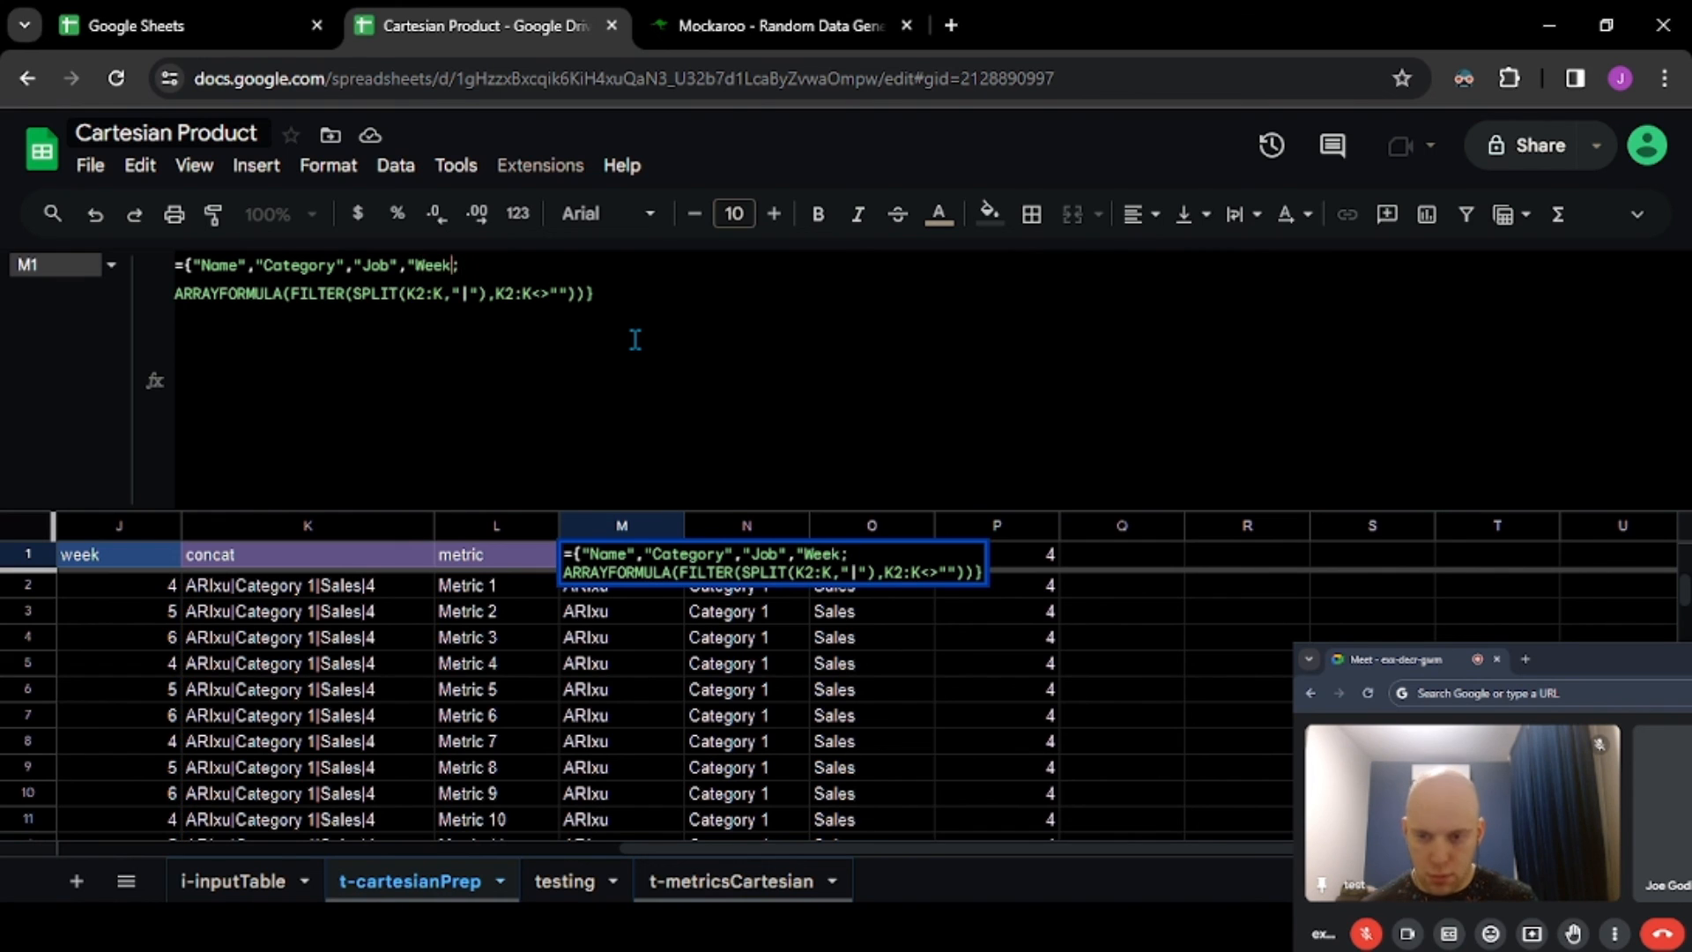
text(")
key(Return)
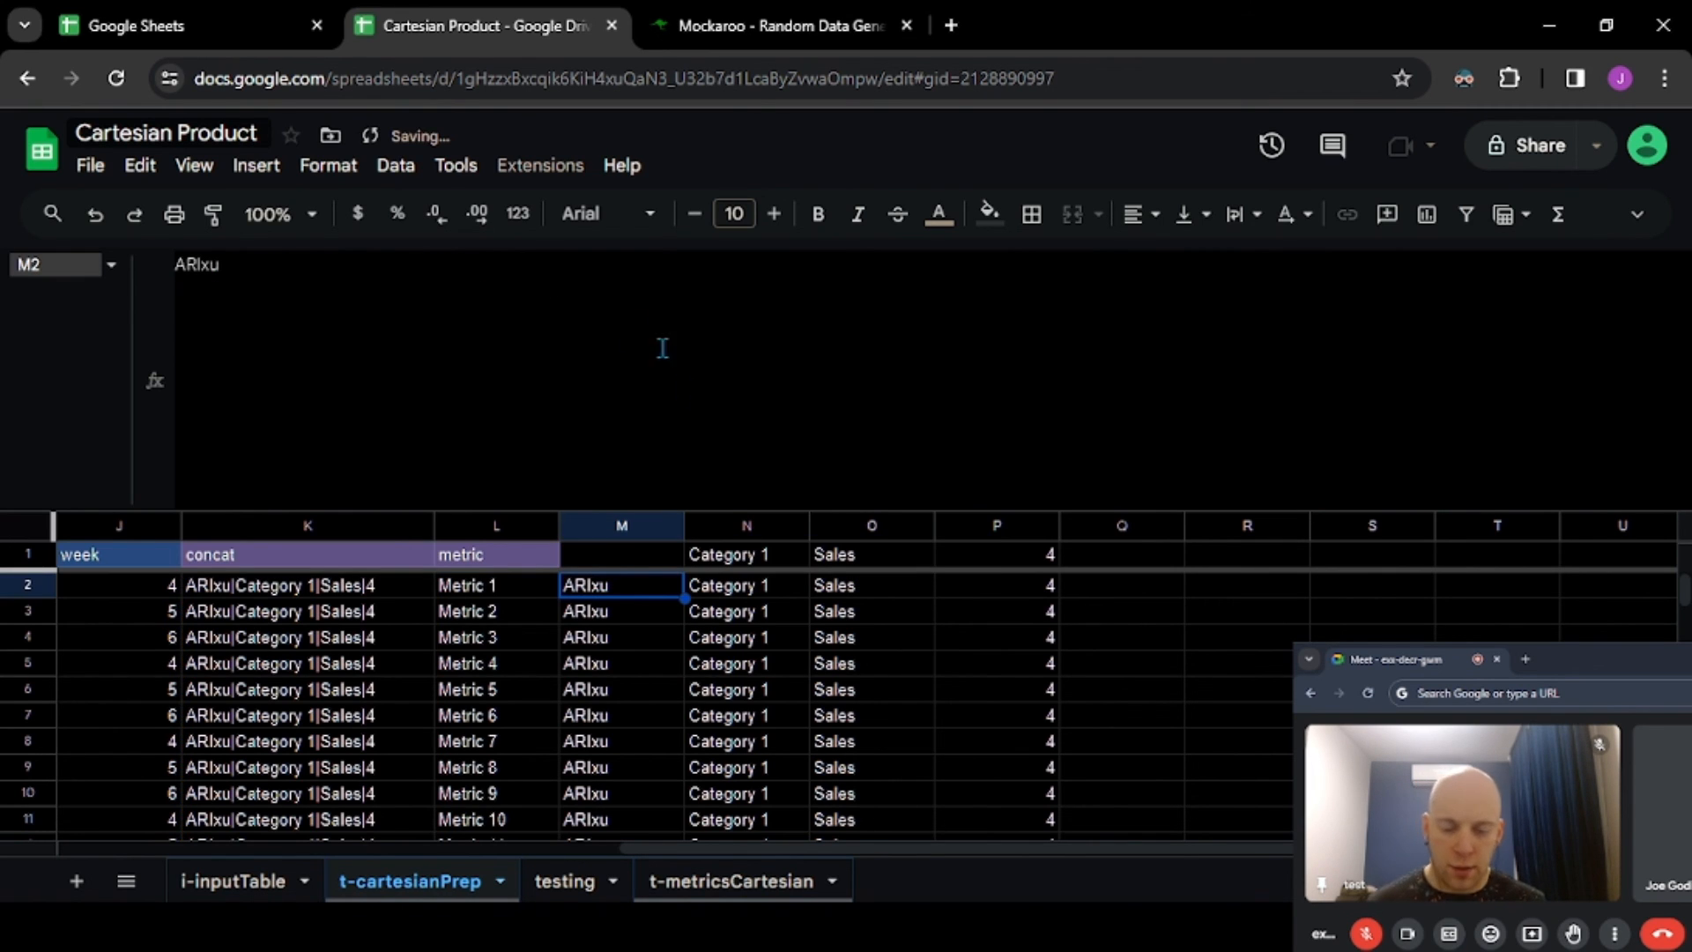
- Fill the header cells L1:P1, from metric through Week, with green
click(499, 557)
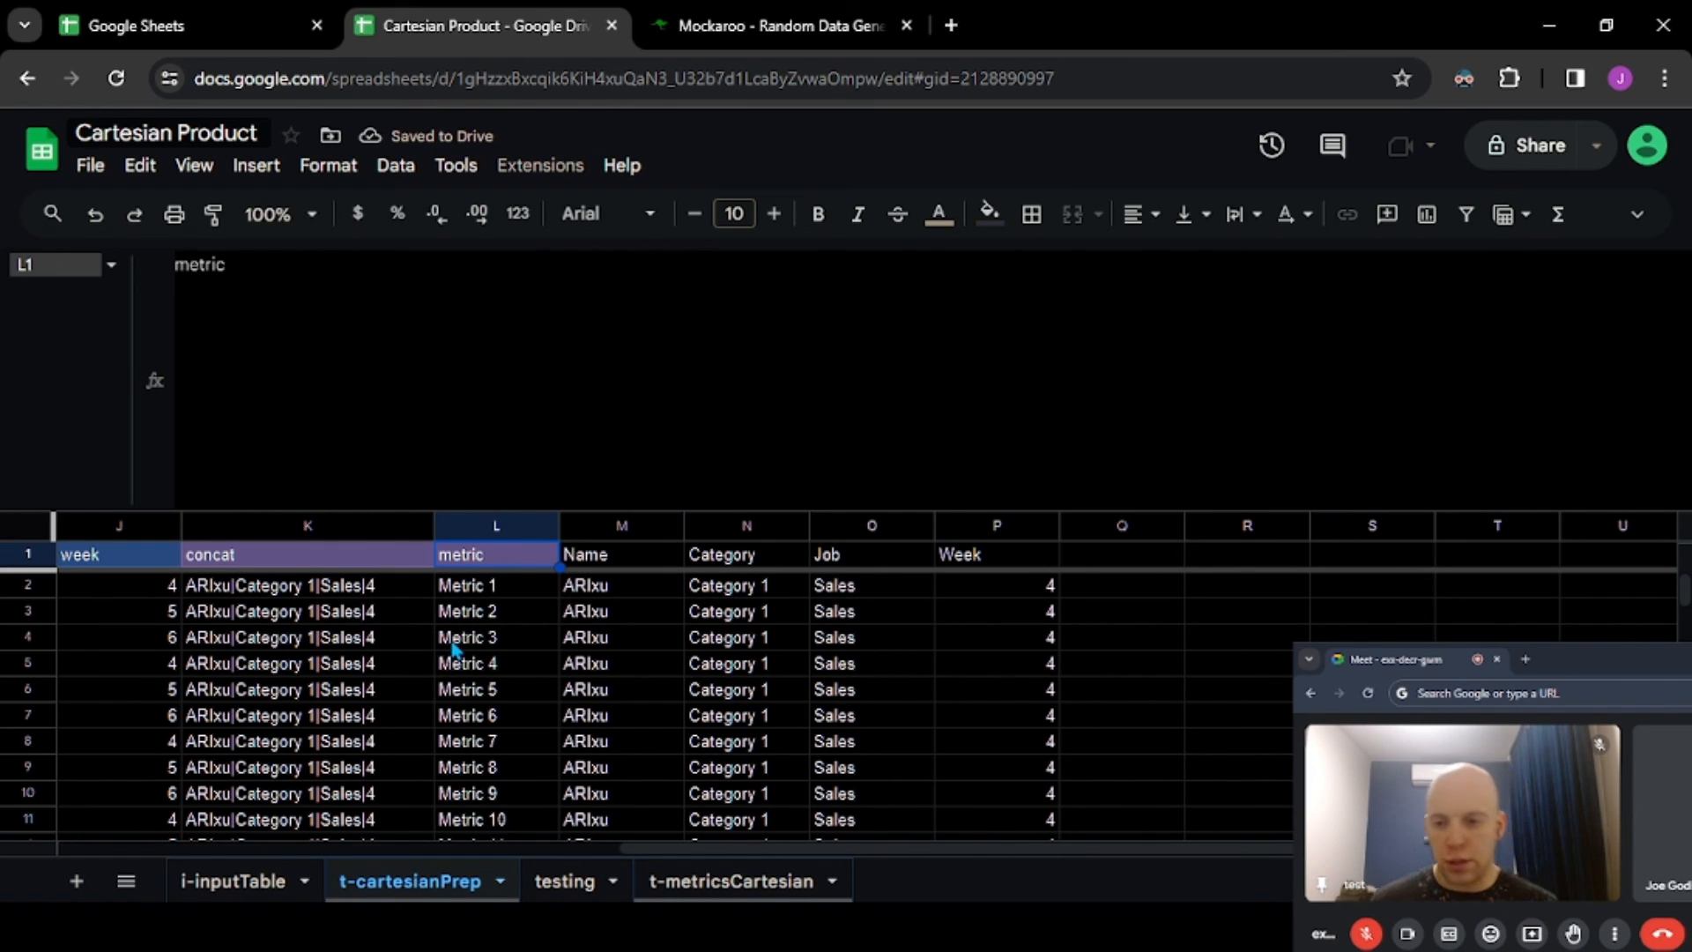
click(322, 529)
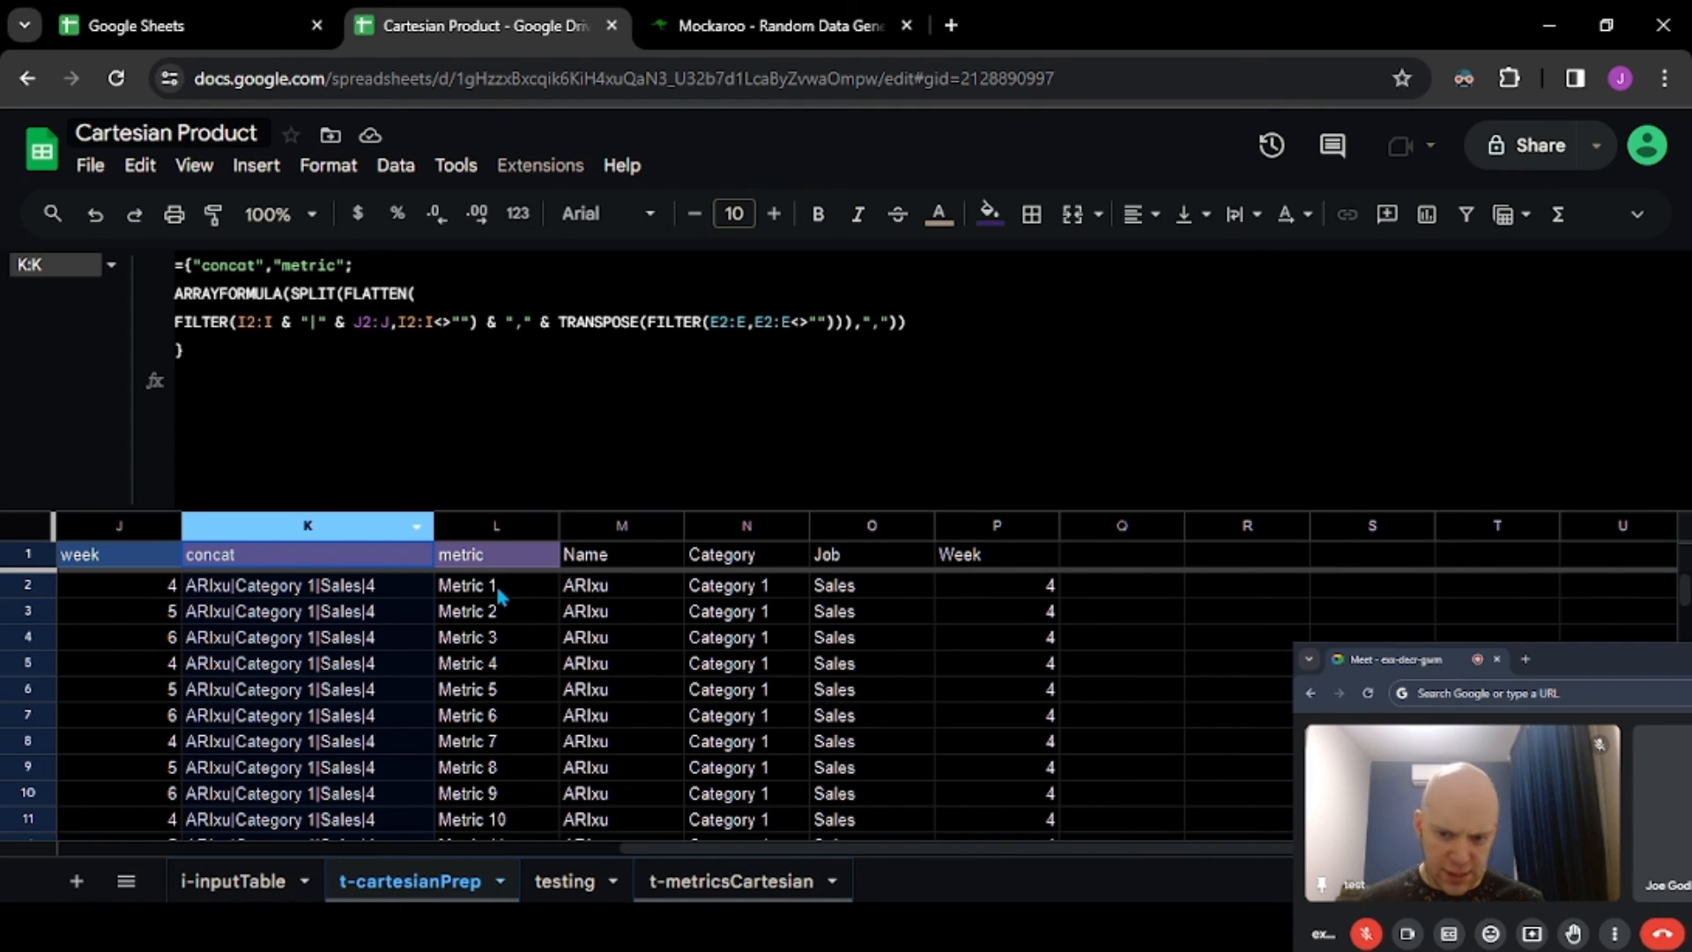
click(660, 564)
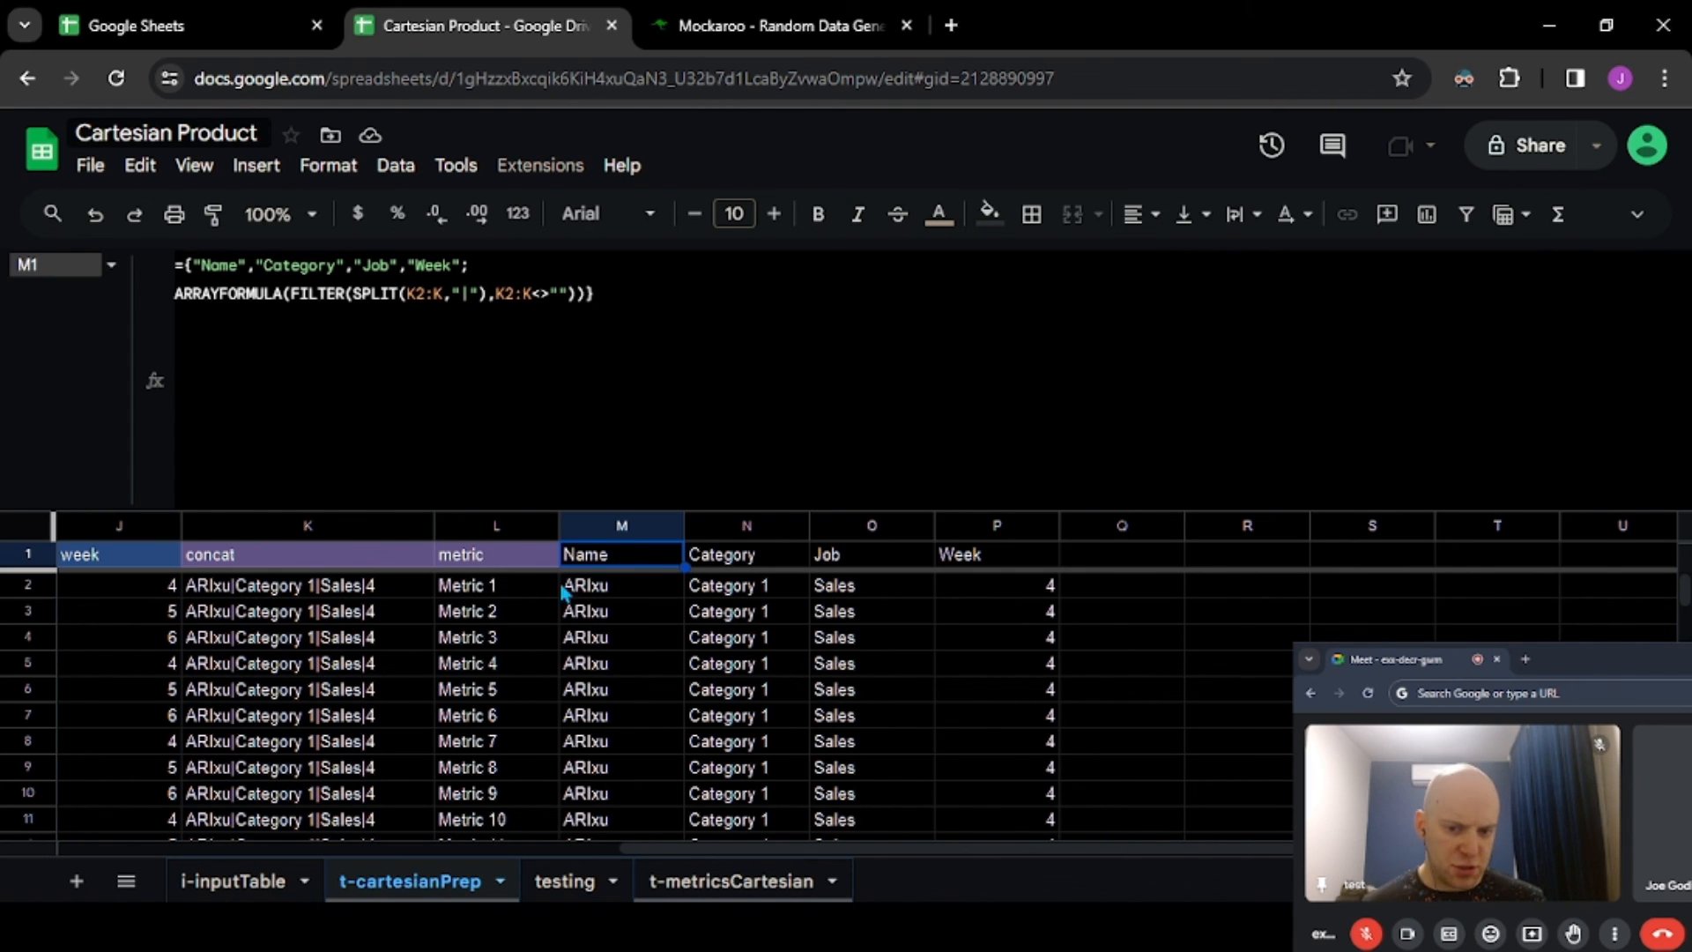
drag(522, 557, 975, 544)
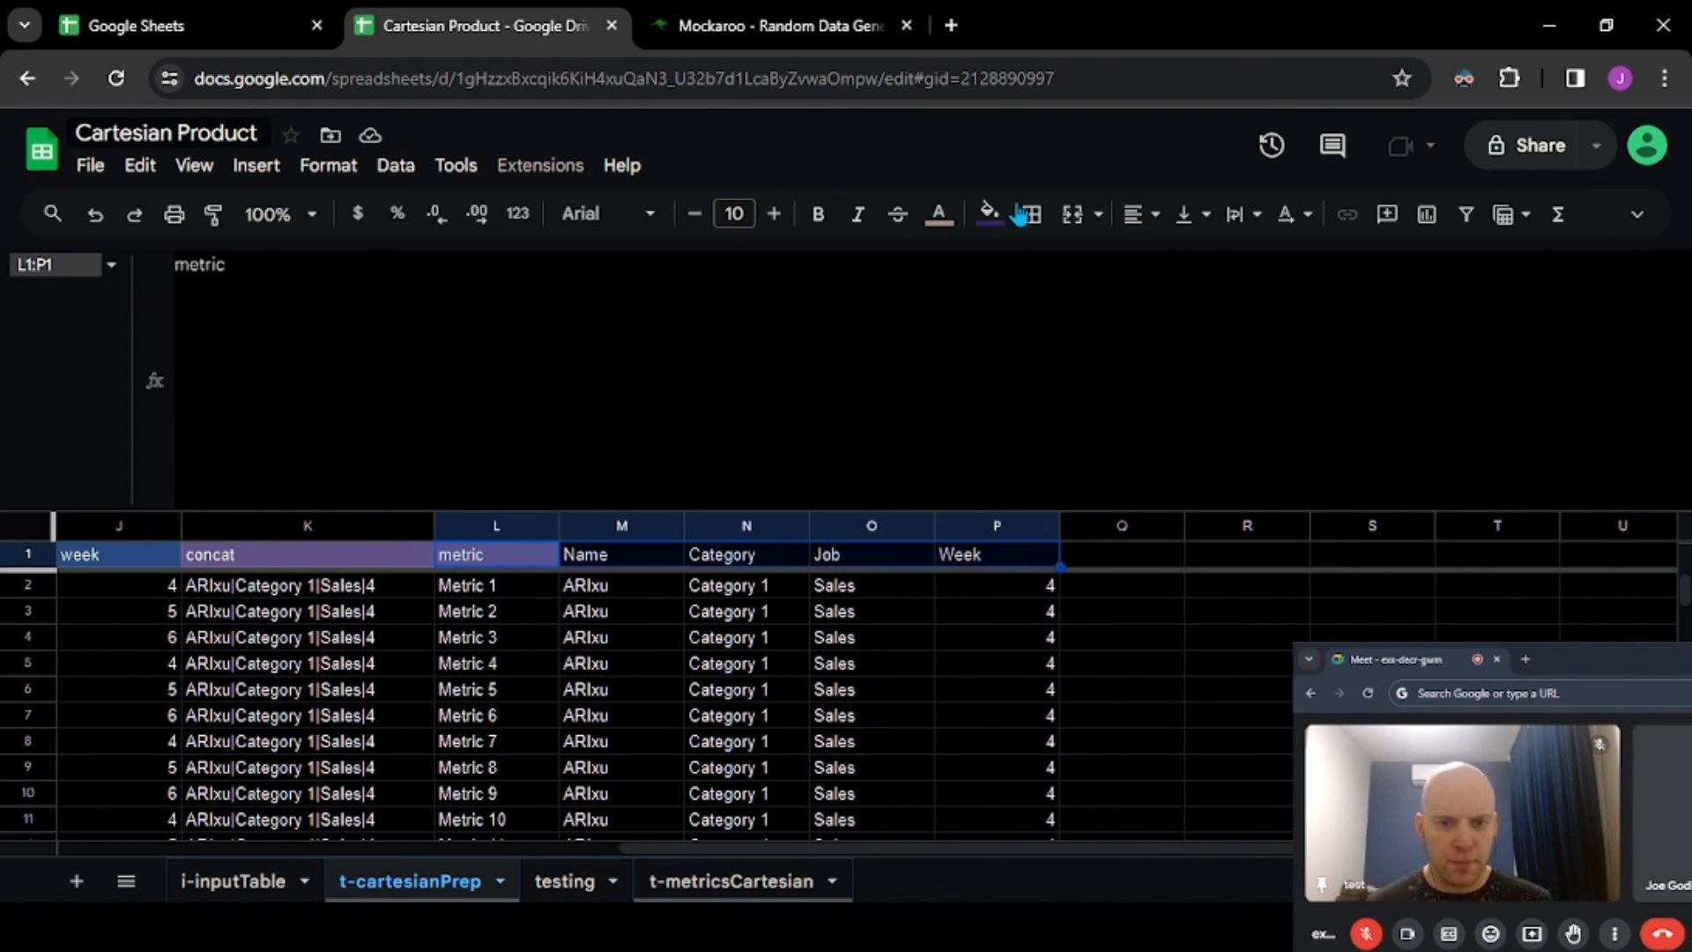
click(989, 214)
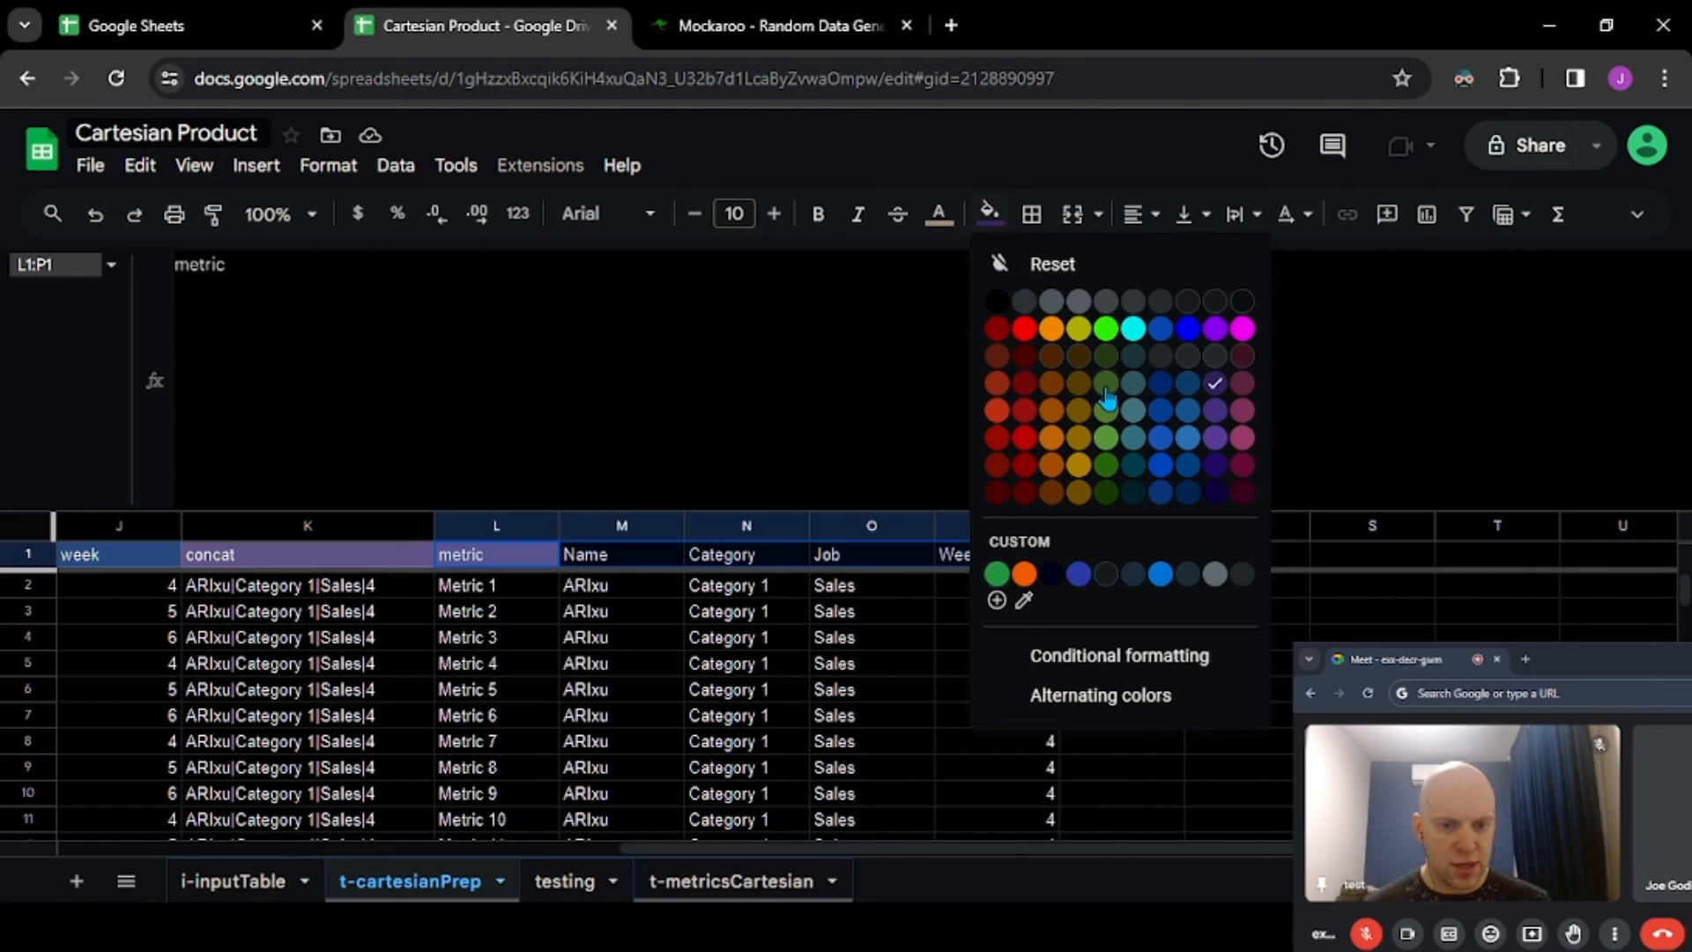
click(1106, 438)
click(701, 661)
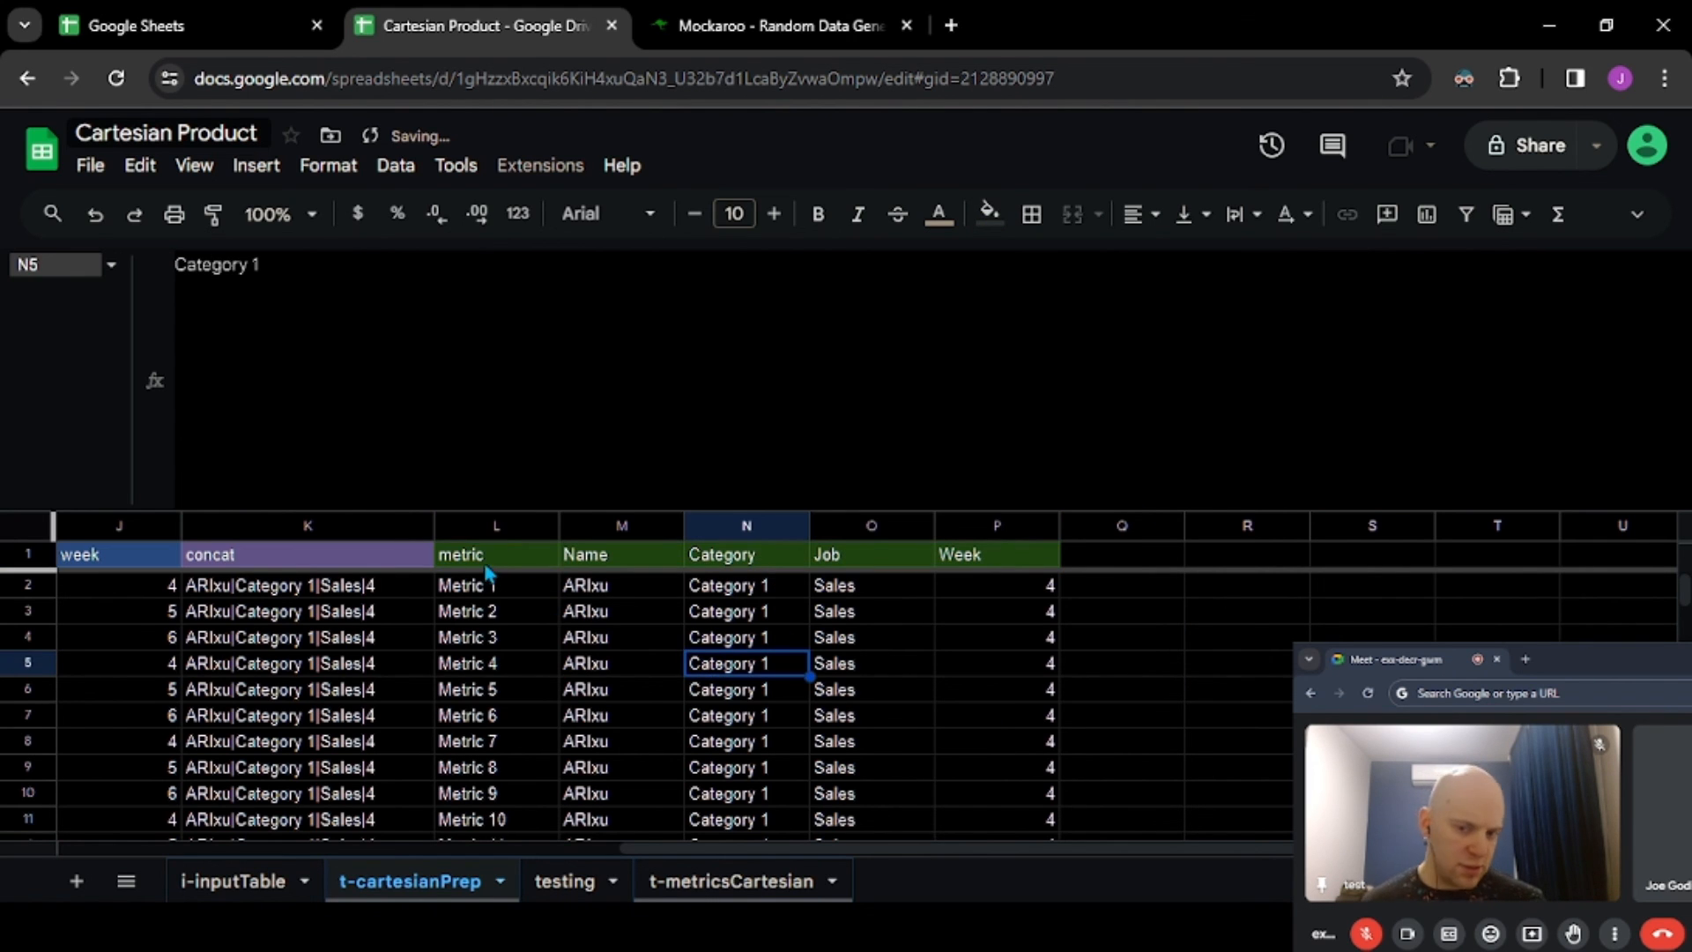
- Examine the rows under the metric, Name, Category, Job and Week headers in columns L to P
drag(484, 565, 521, 581)
click(736, 622)
scroll(805, 674, down, 3)
scroll(805, 678, down, 3)
scroll(731, 651, up, 6)
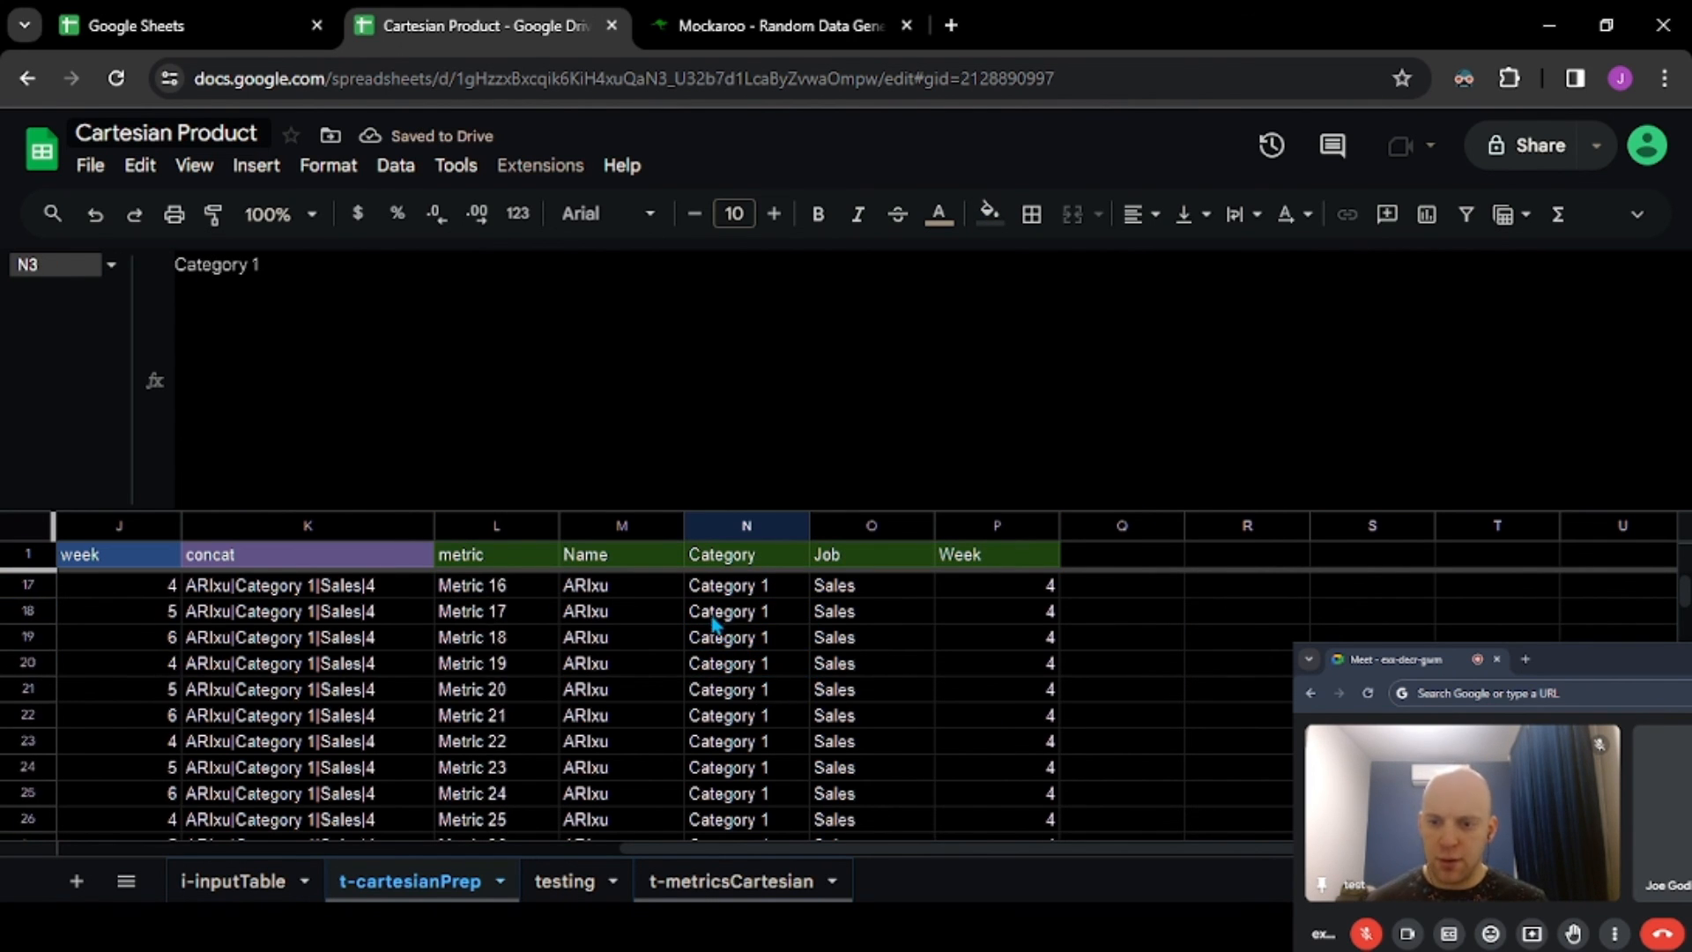
drag(617, 526, 989, 526)
click(509, 533)
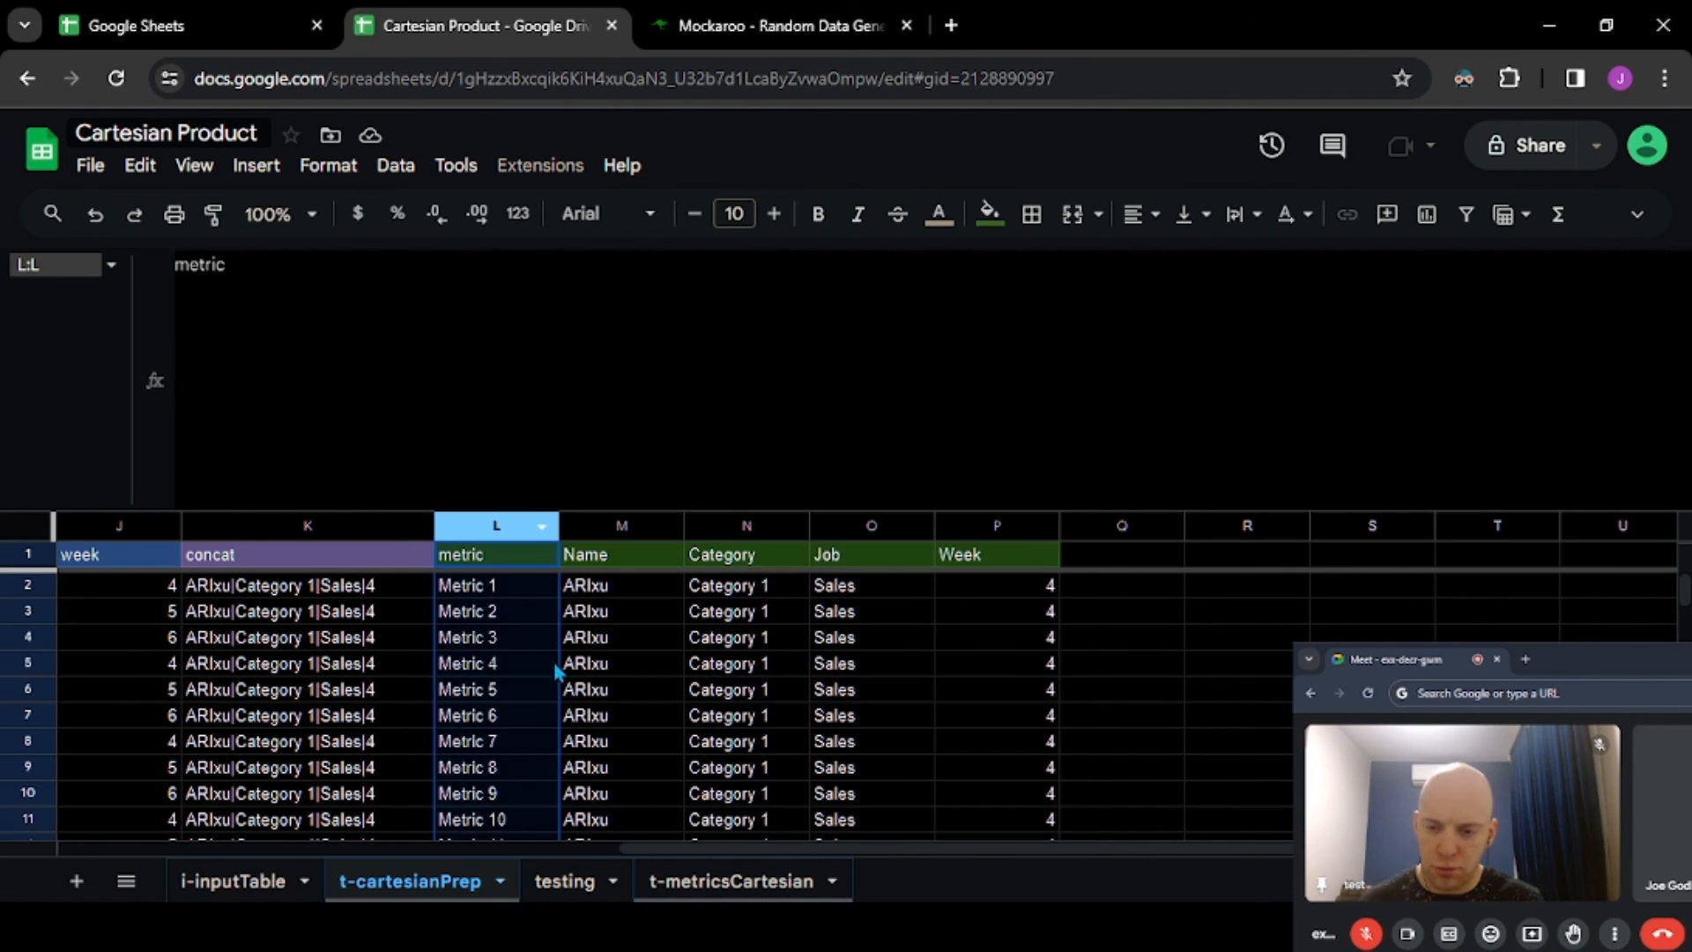
click(615, 617)
- Compare the intermediate concat and week columns with the final metric, Name, Category, Job and Week columns L:P
scroll(759, 637, left, 5)
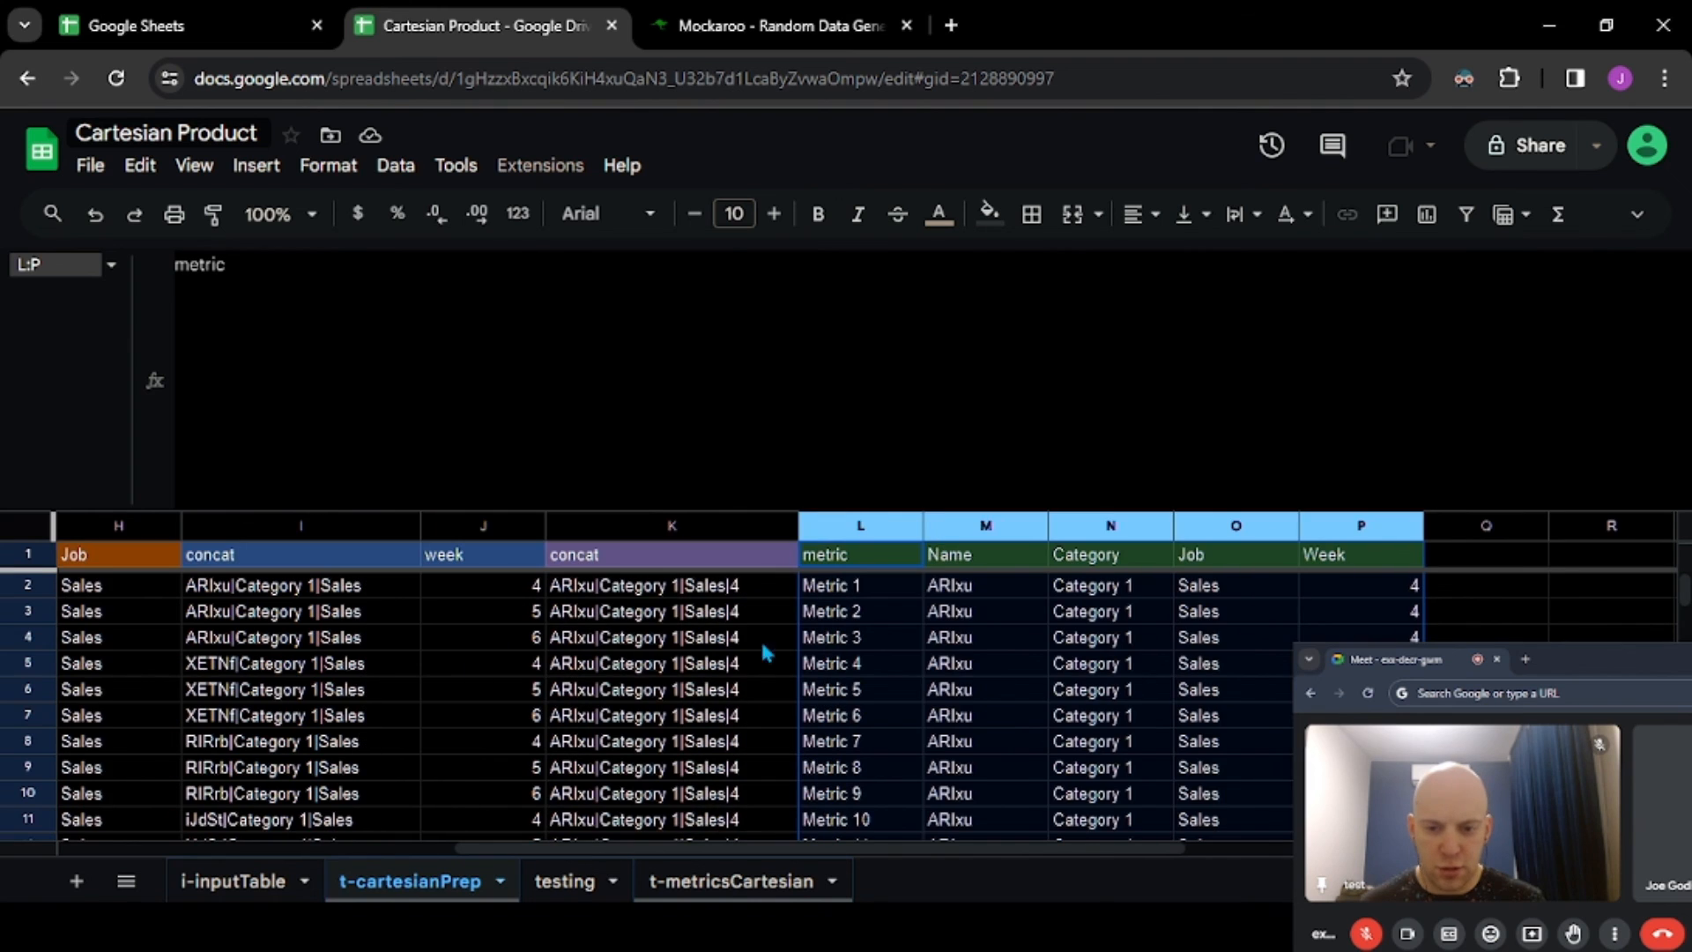
click(798, 632)
click(537, 613)
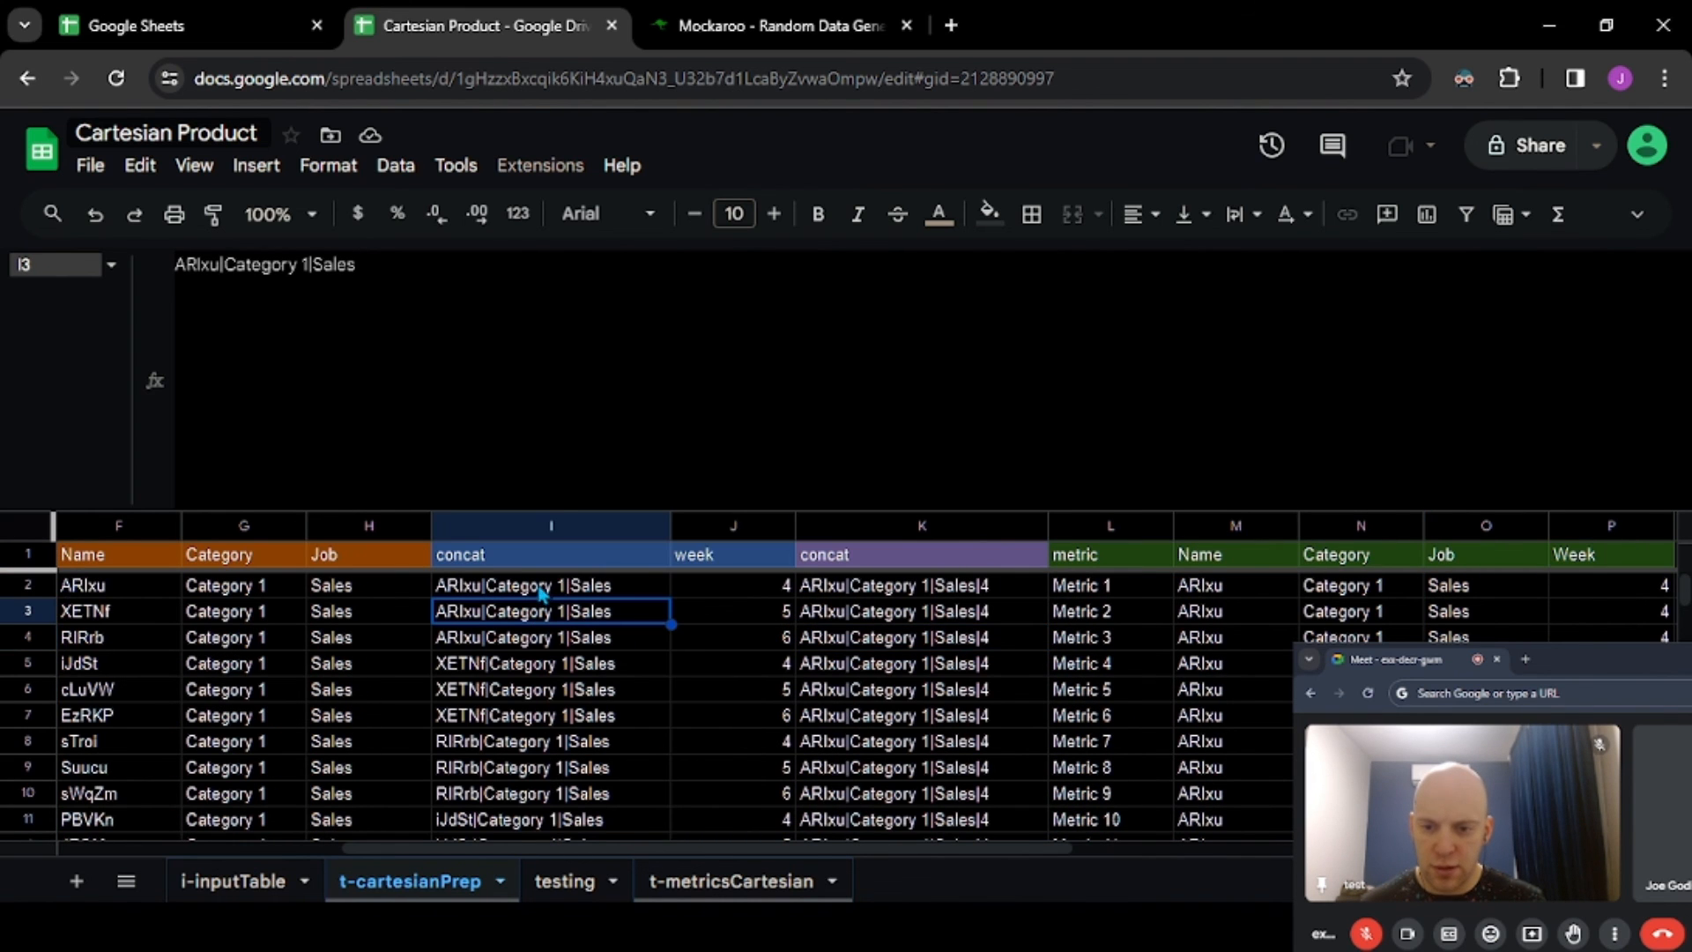
click(697, 589)
scroll(1031, 608, right, 3)
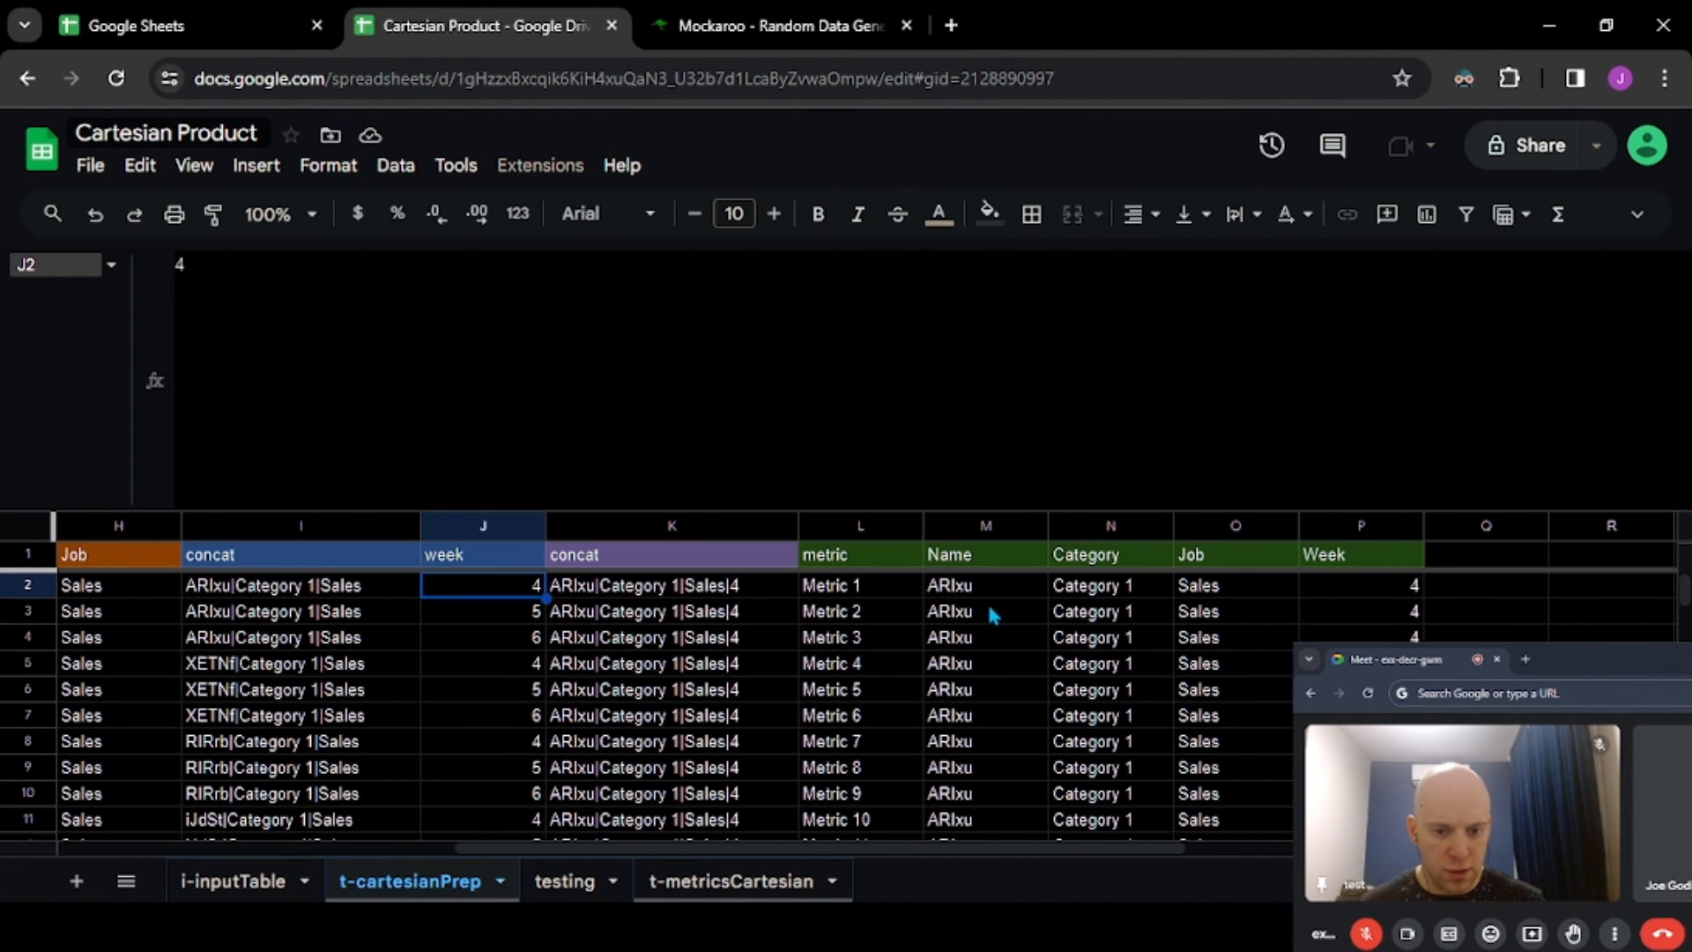
click(838, 588)
scroll(899, 745, right, 3)
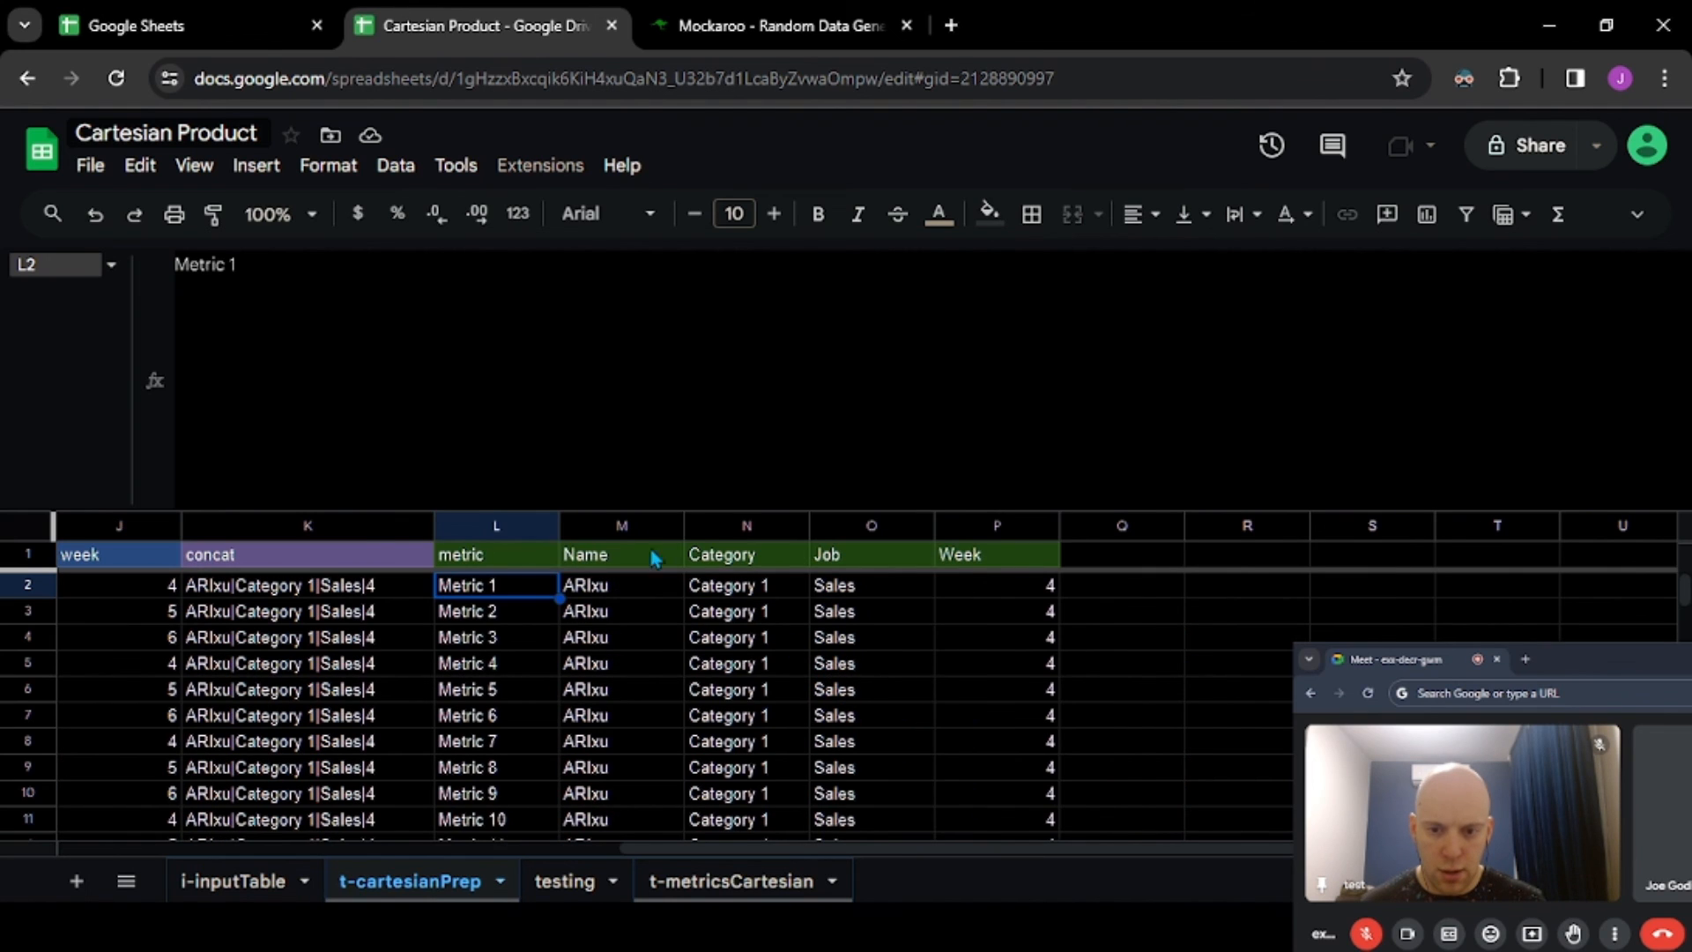
drag(776, 534, 990, 541)
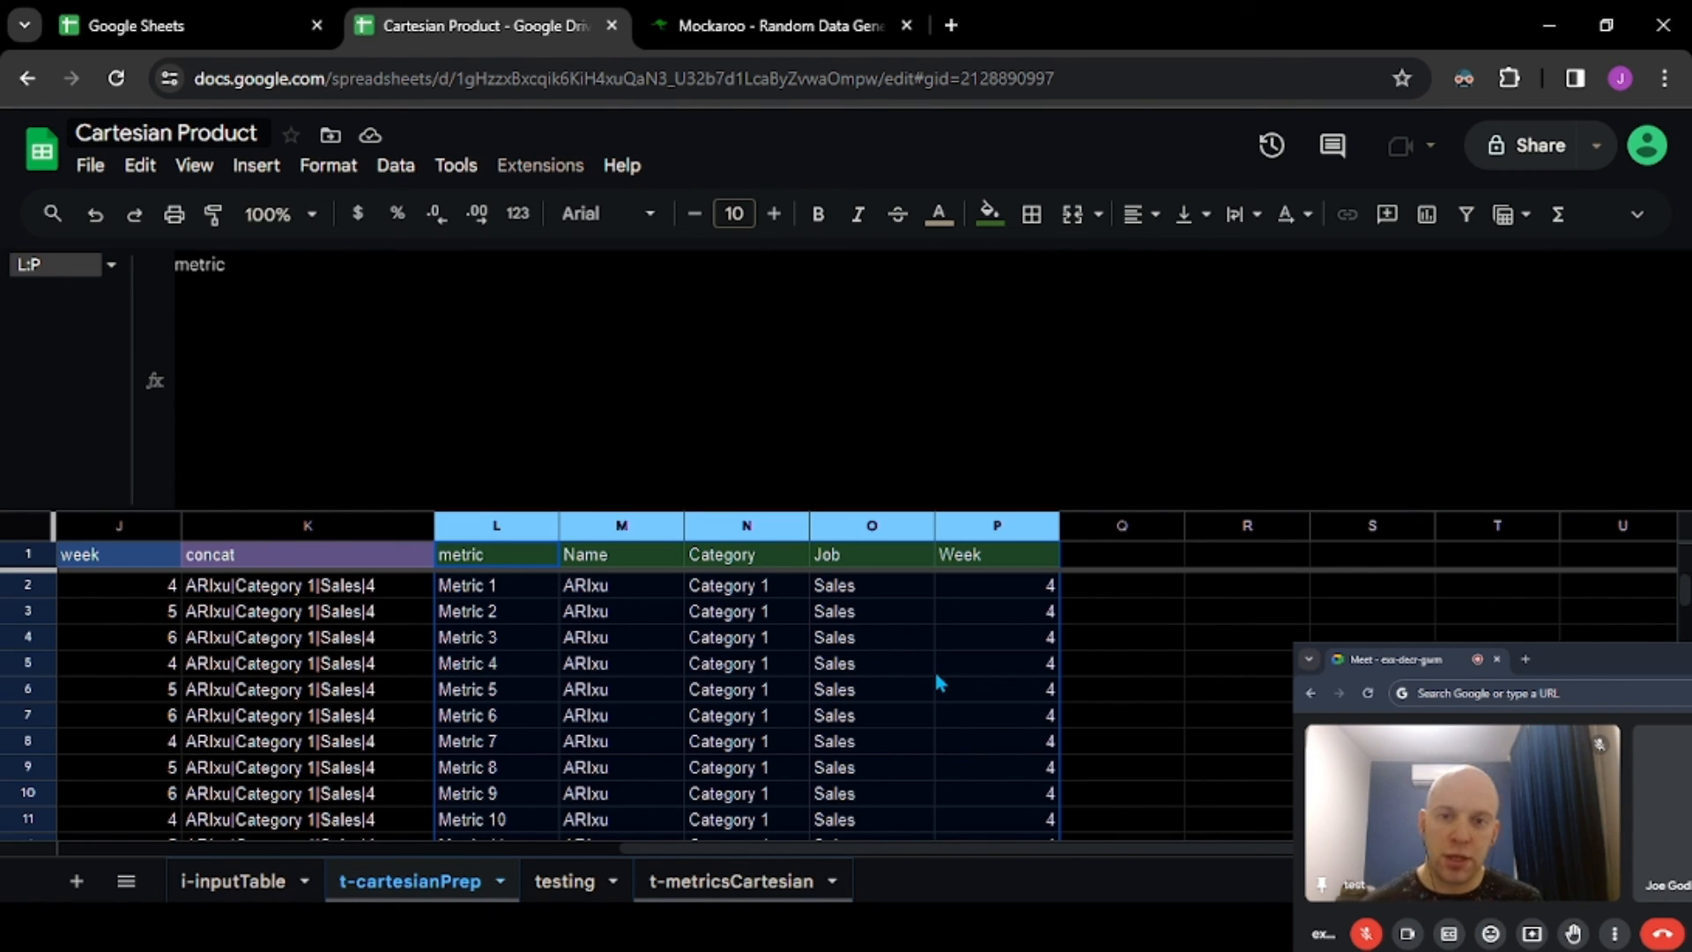
click(1071, 670)
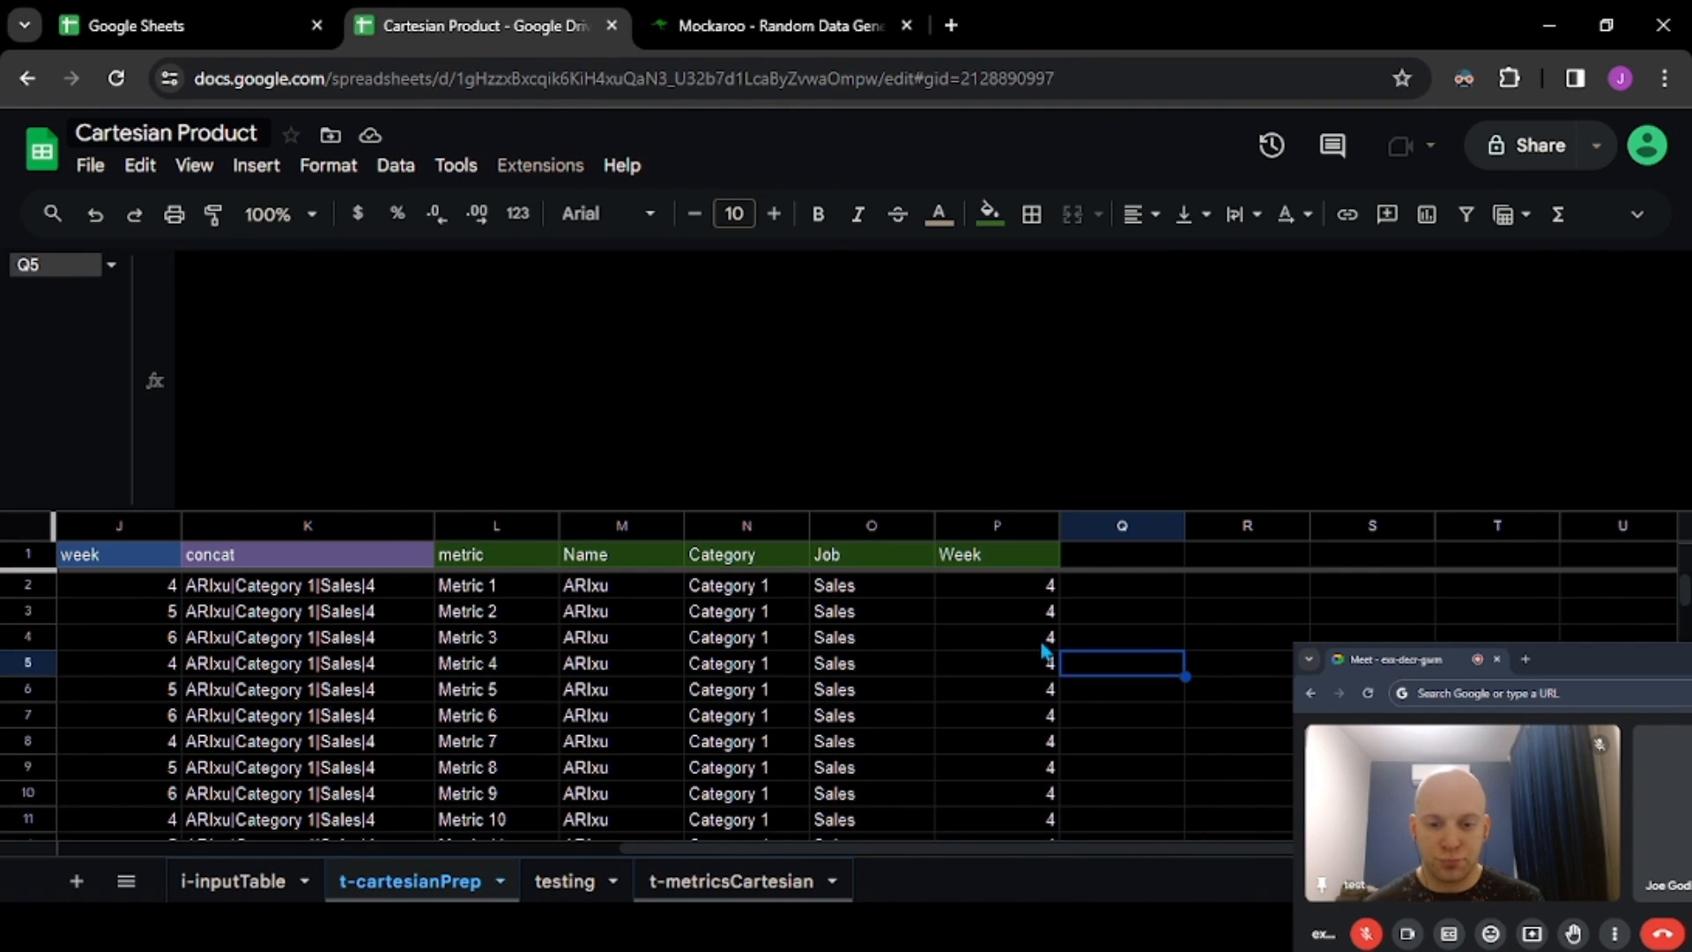